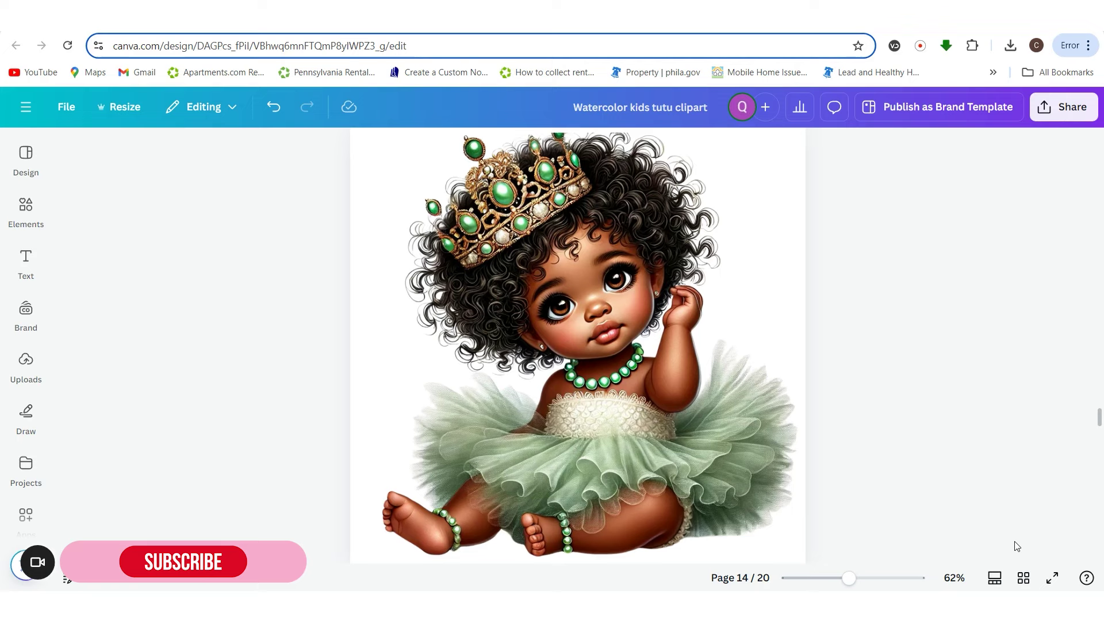
- Review the design's pages in grid view, and view the green tutu clipart of page 14 in full screen
click(1023, 577)
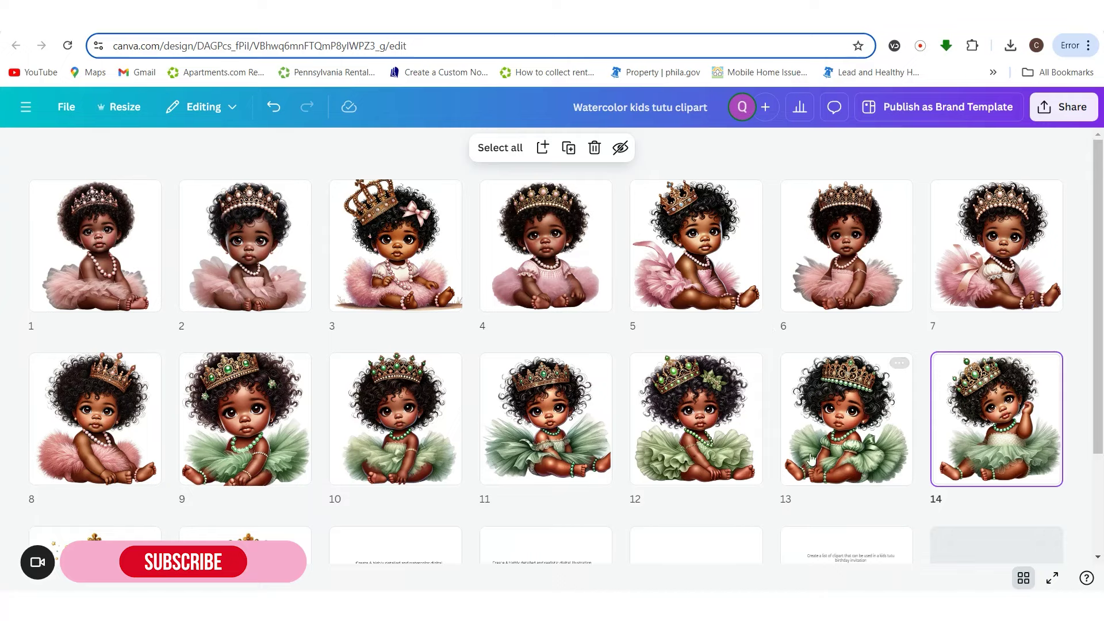
click(1053, 580)
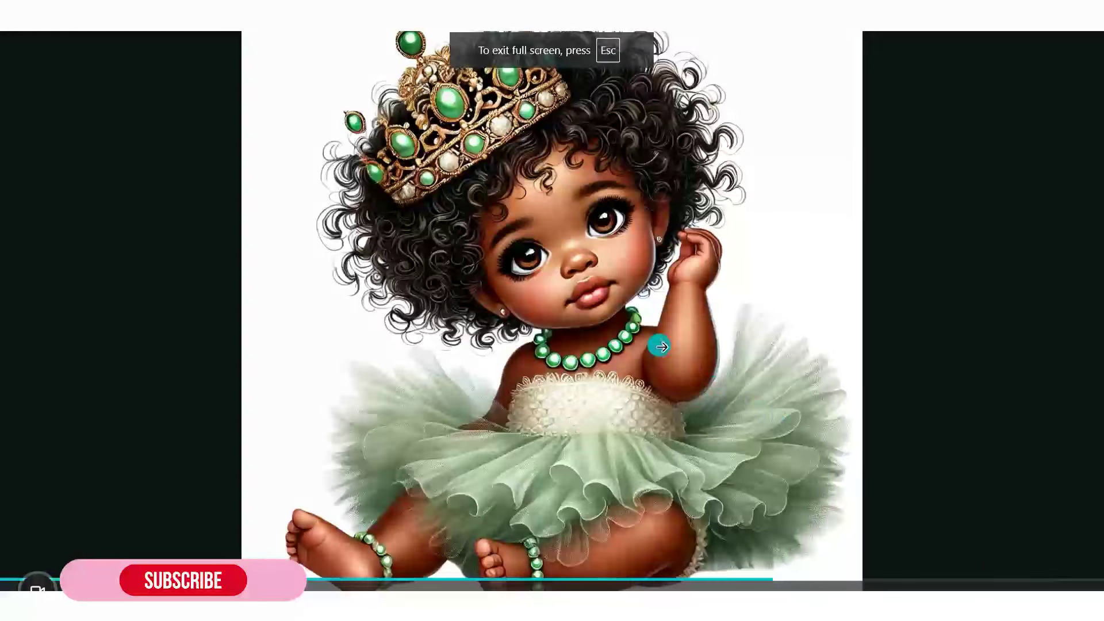
key(Escape)
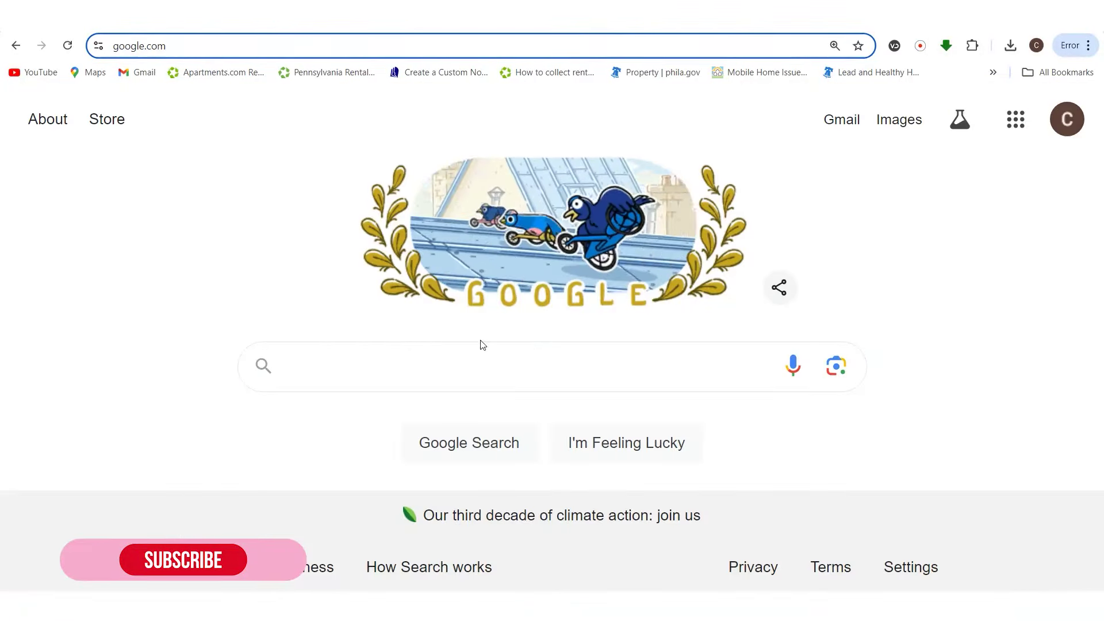
- Search Google for "kids tutu invitations" and look through the sponsored products and web results
click(468, 365)
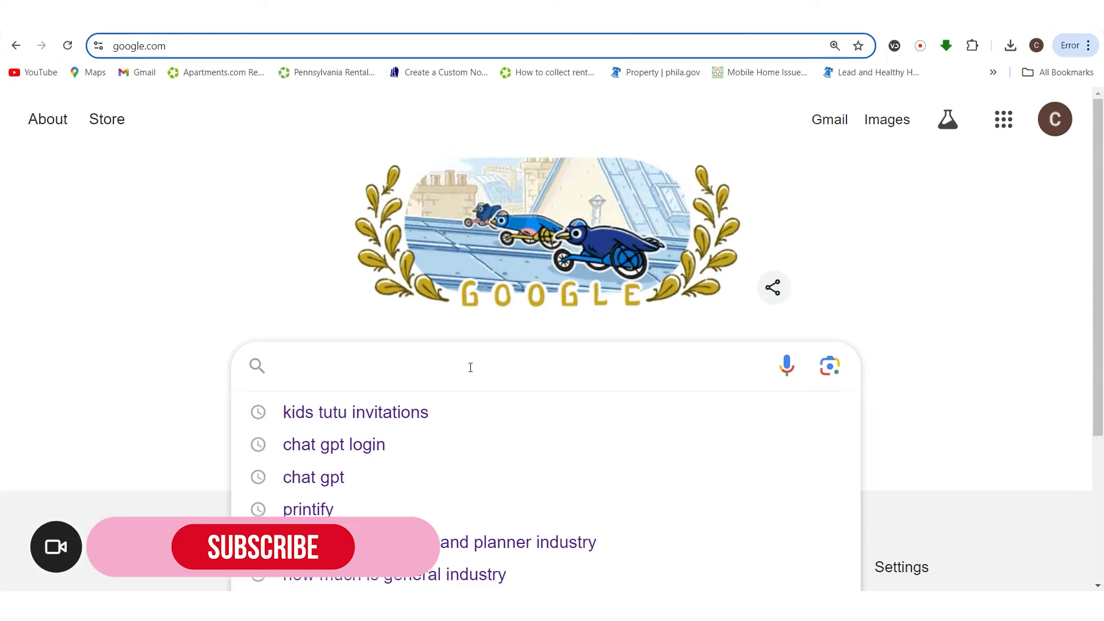
click(445, 410)
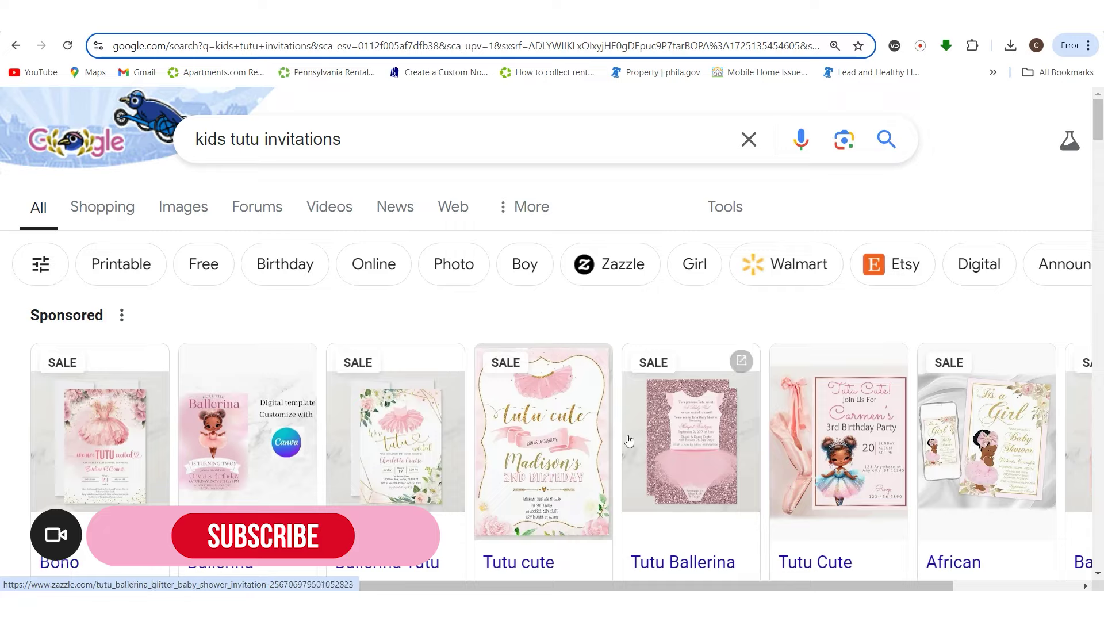
scroll(628, 440, down, 6)
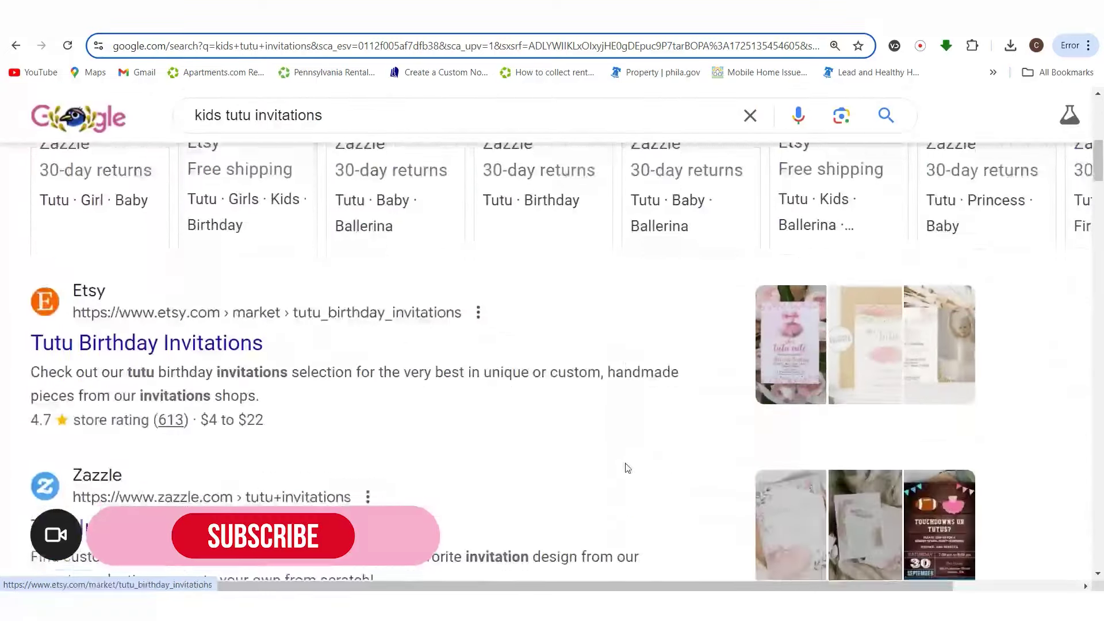
scroll(625, 467, down, 6)
scroll(624, 466, up, 9)
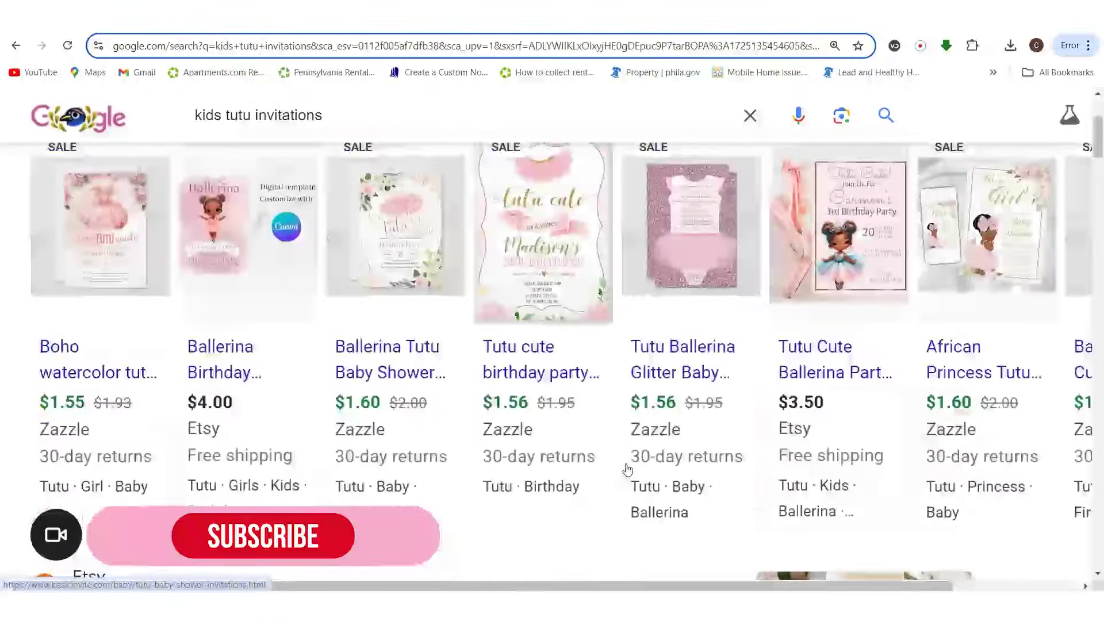
scroll(626, 469, up, 4)
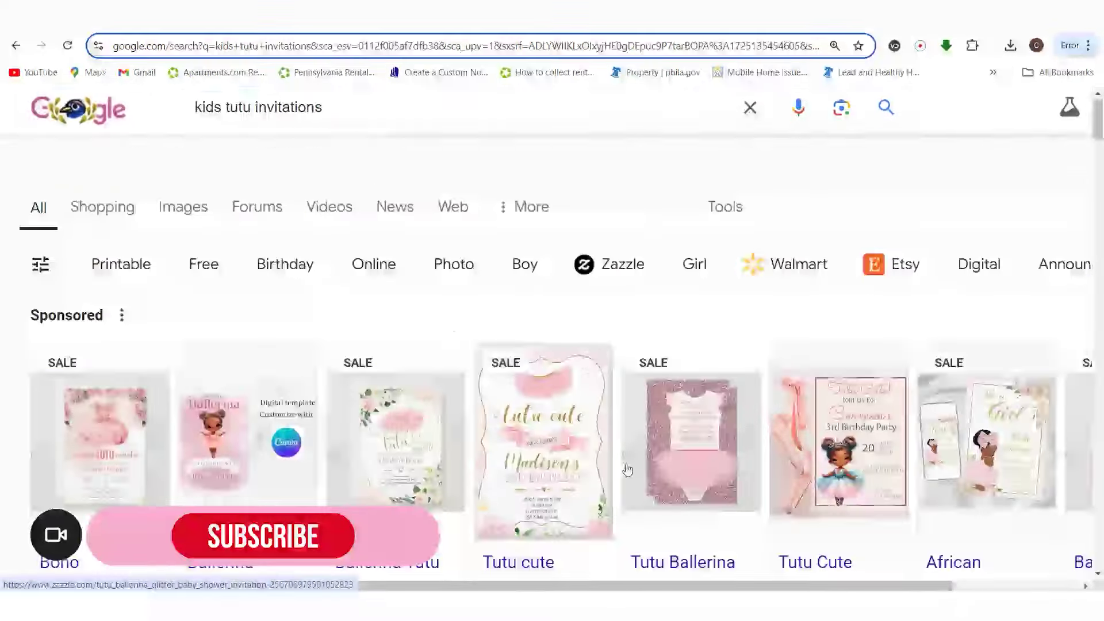
- Show the image results for "kids tutu invitations" and examine the themes, characters and colours used in the invitation designs
click(171, 212)
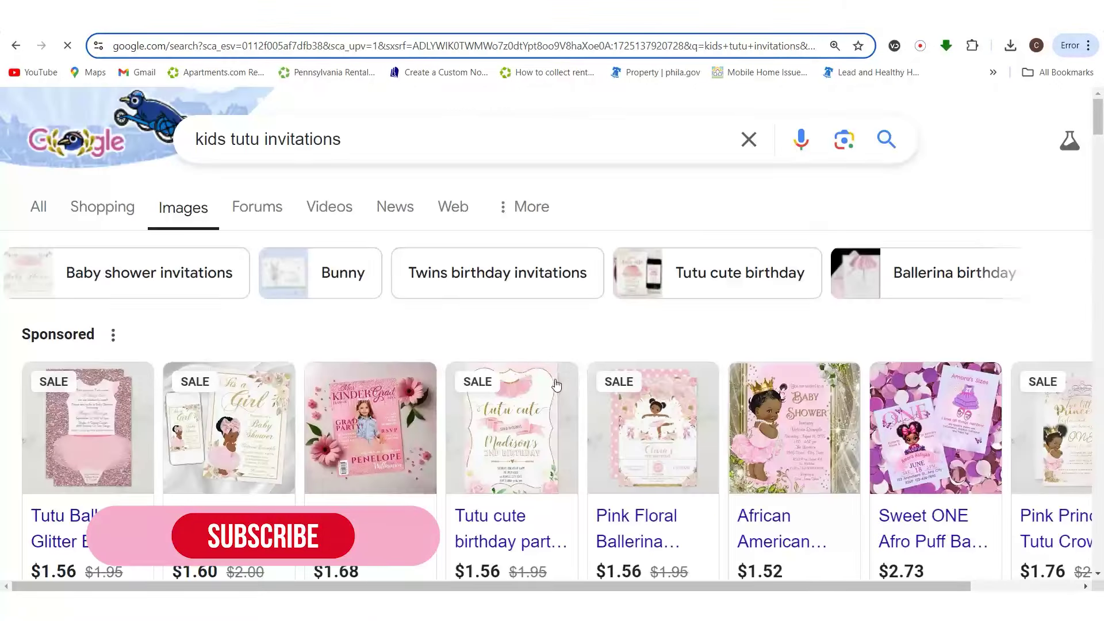
scroll(556, 386, down, 2)
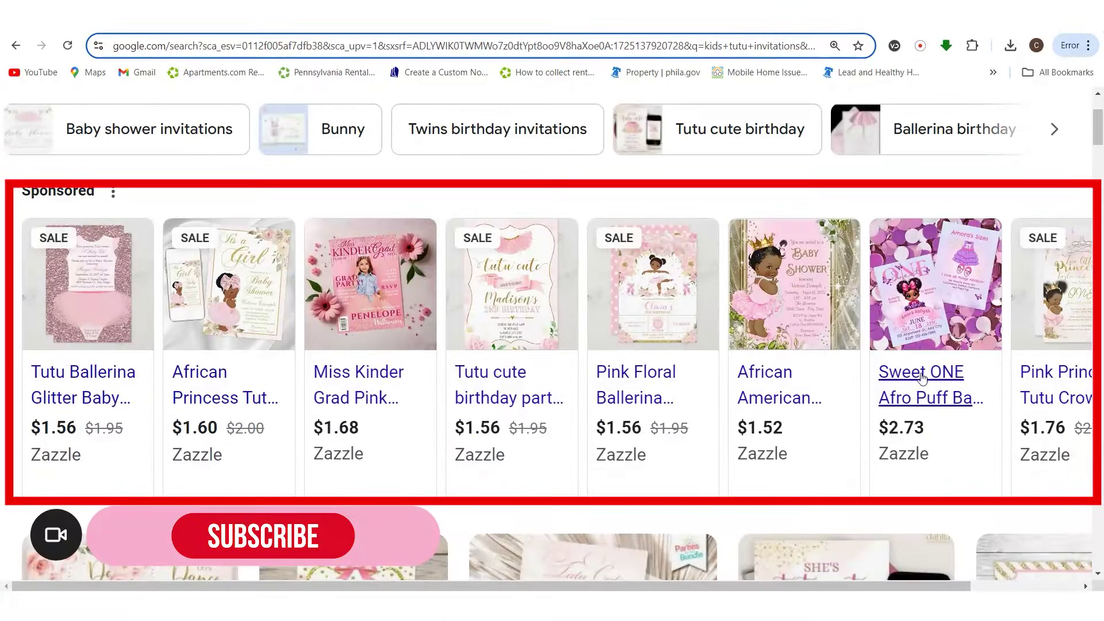
scroll(476, 382, down, 5)
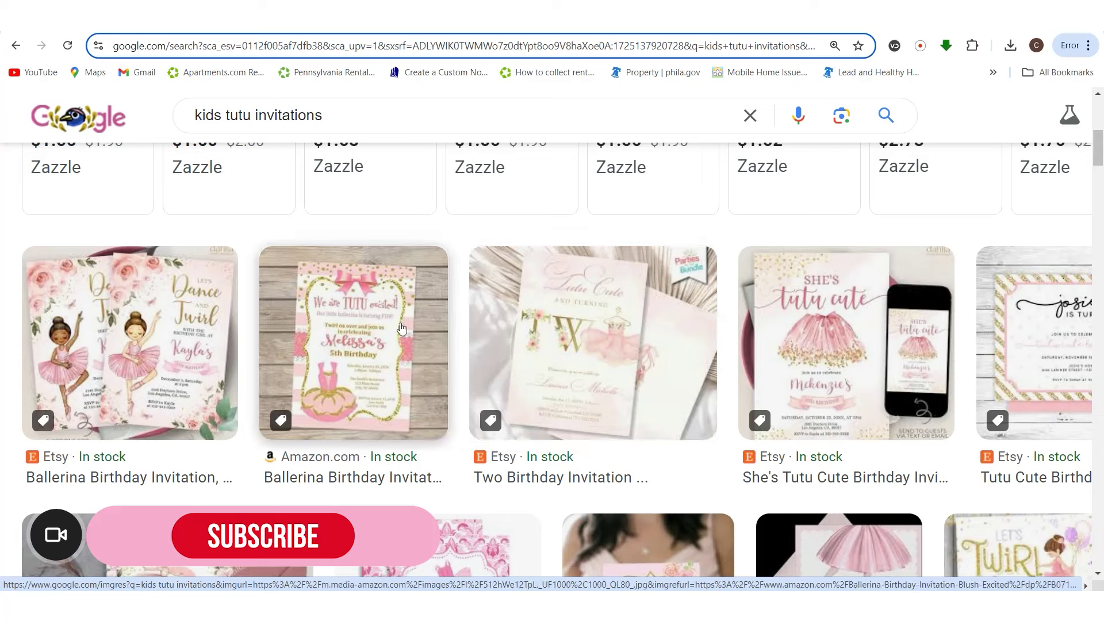
scroll(502, 369, down, 1)
scroll(502, 368, down, 7)
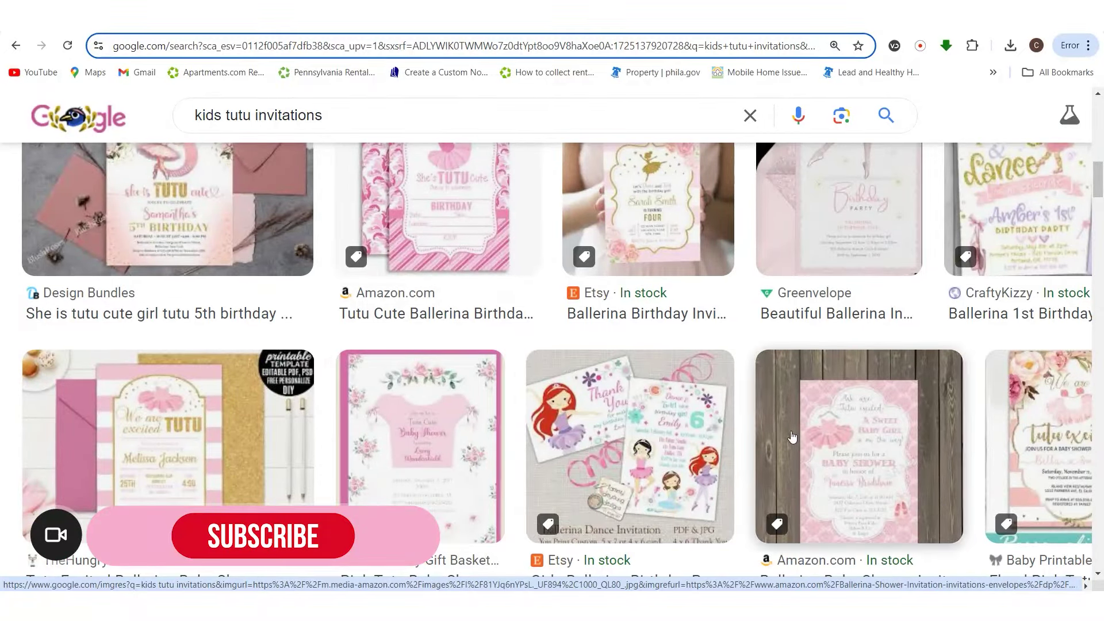
scroll(973, 431, down, 3)
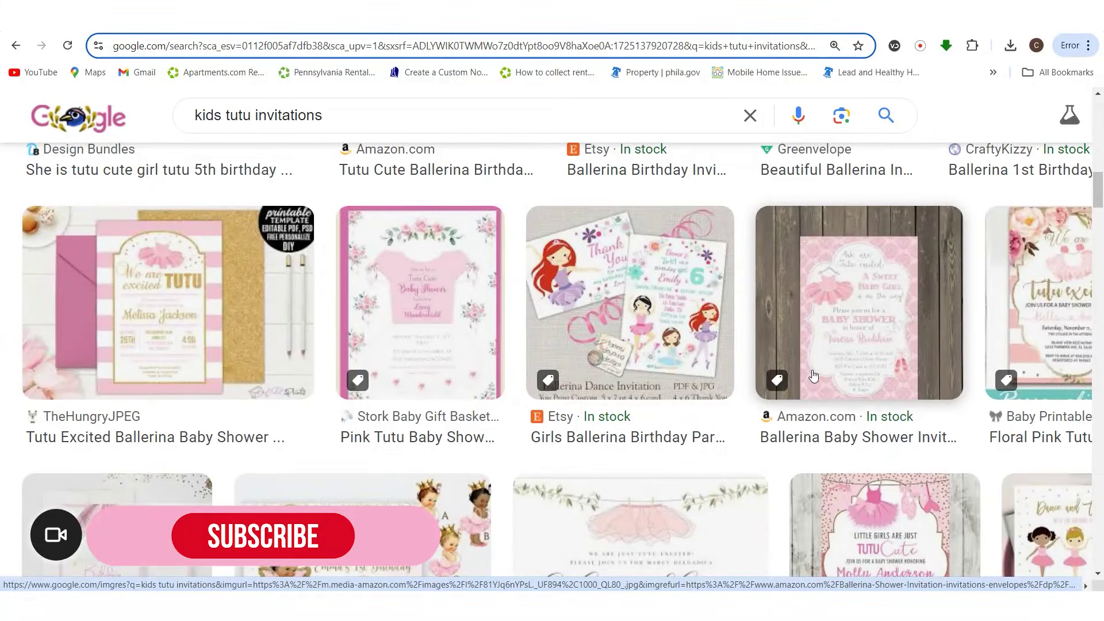
scroll(813, 376, down, 1)
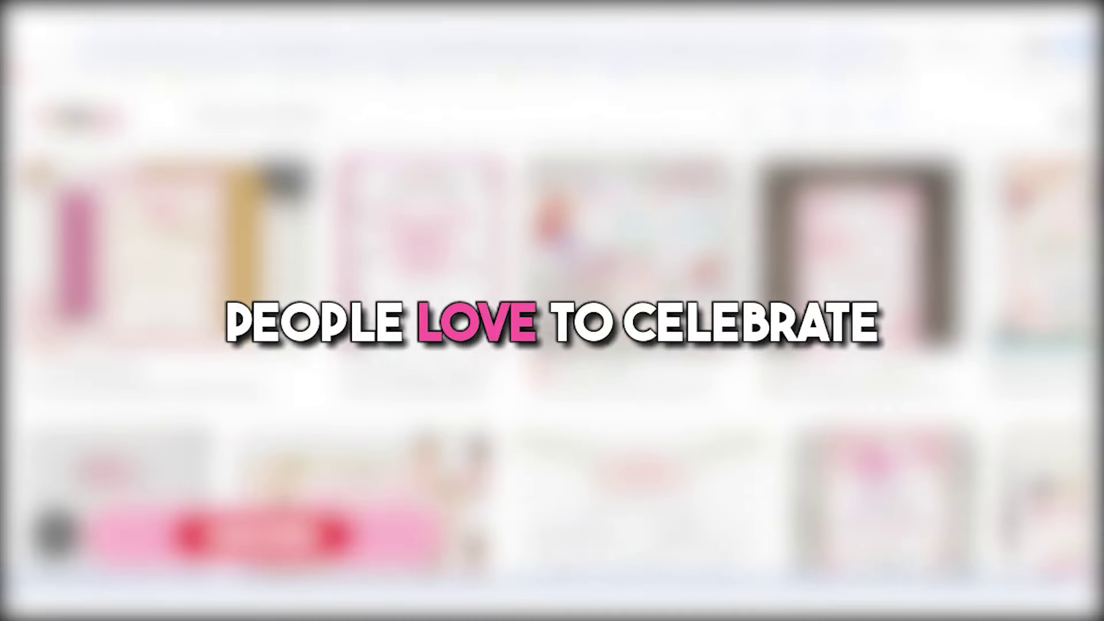
scroll(552, 362, down, 2)
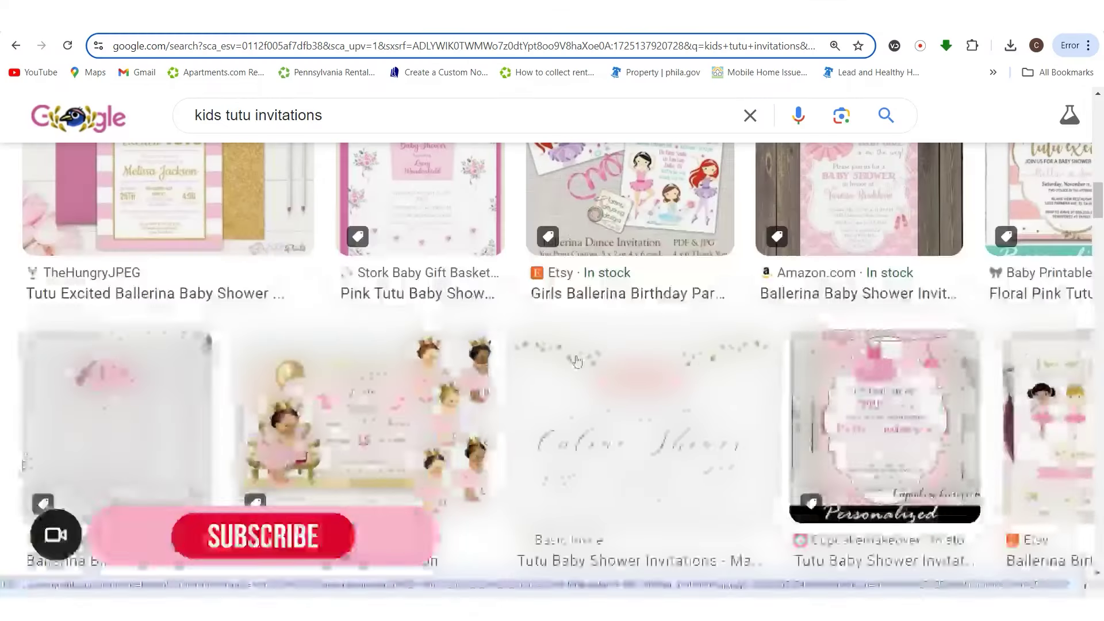
scroll(620, 357, down, 2)
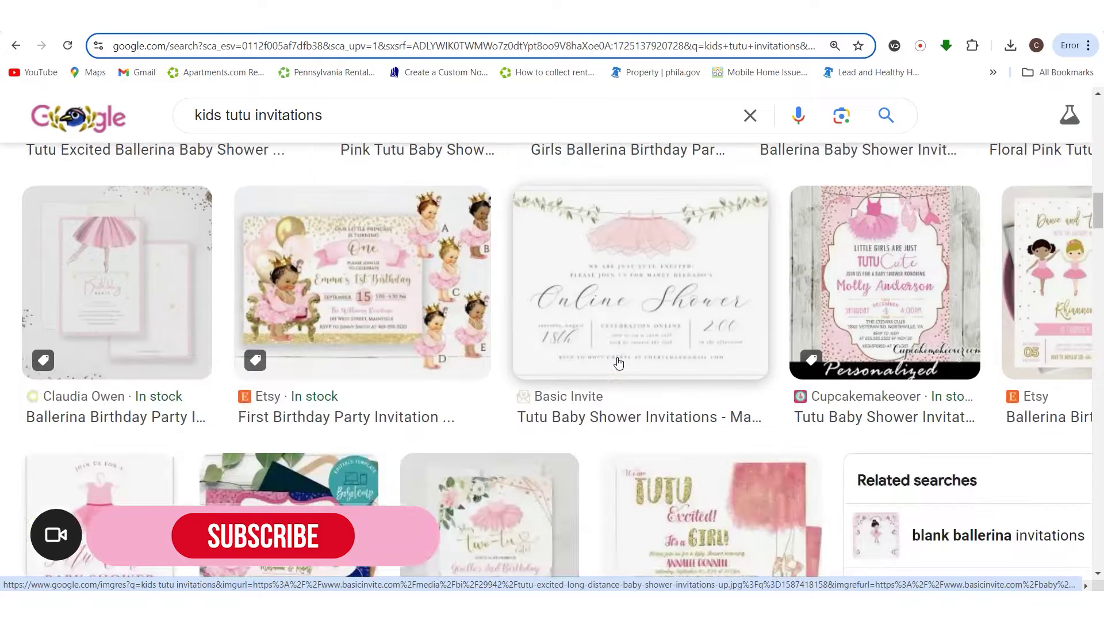
scroll(617, 362, down, 3)
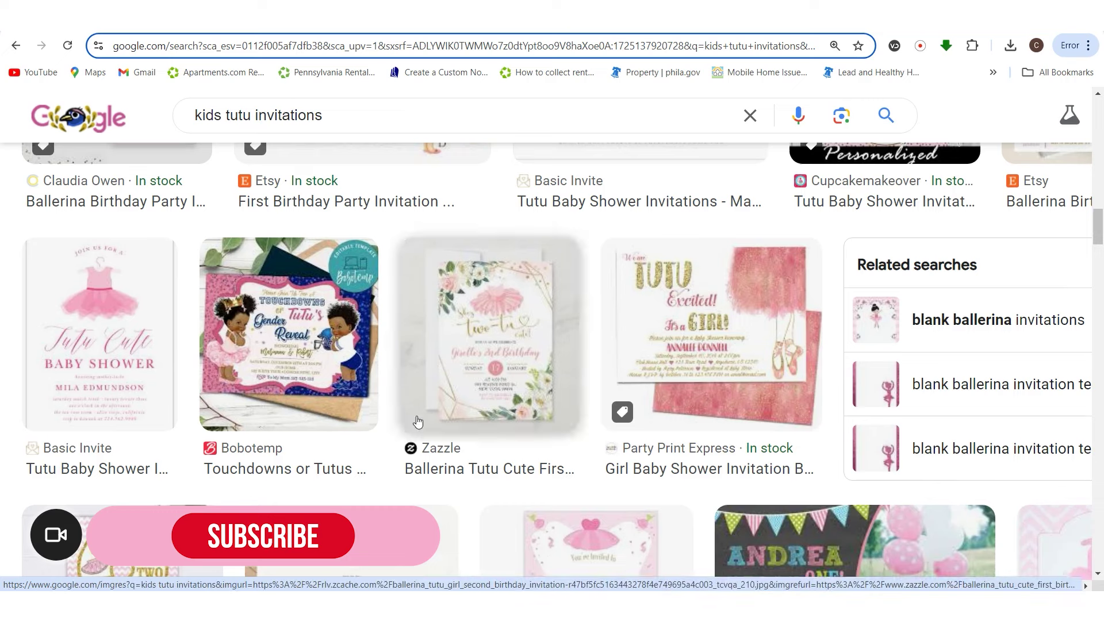
scroll(417, 424, down, 3)
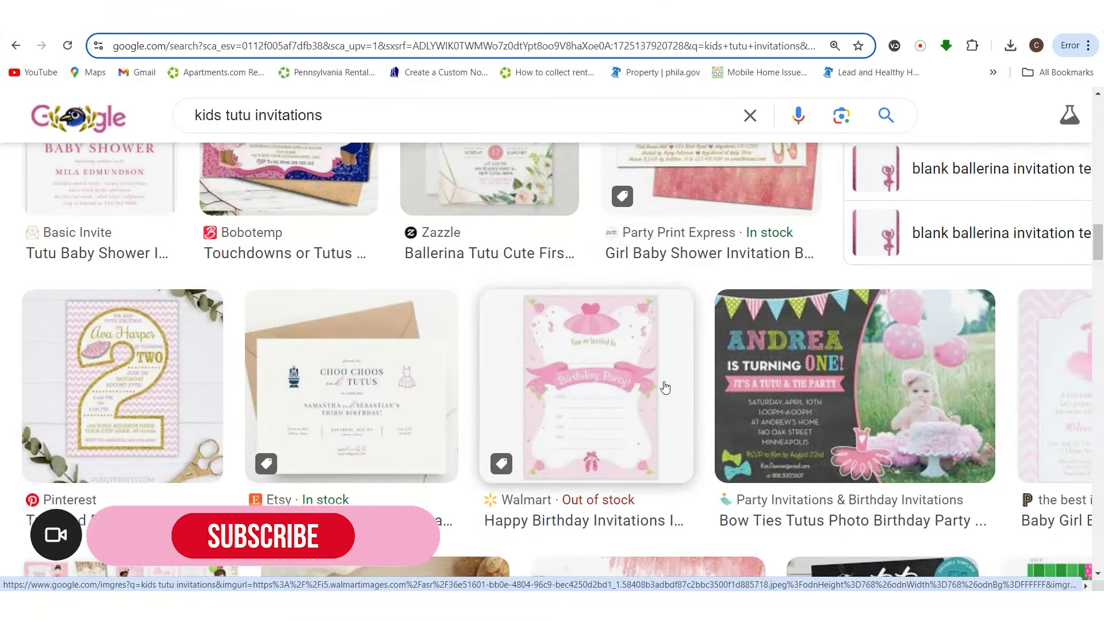
scroll(661, 387, down, 1)
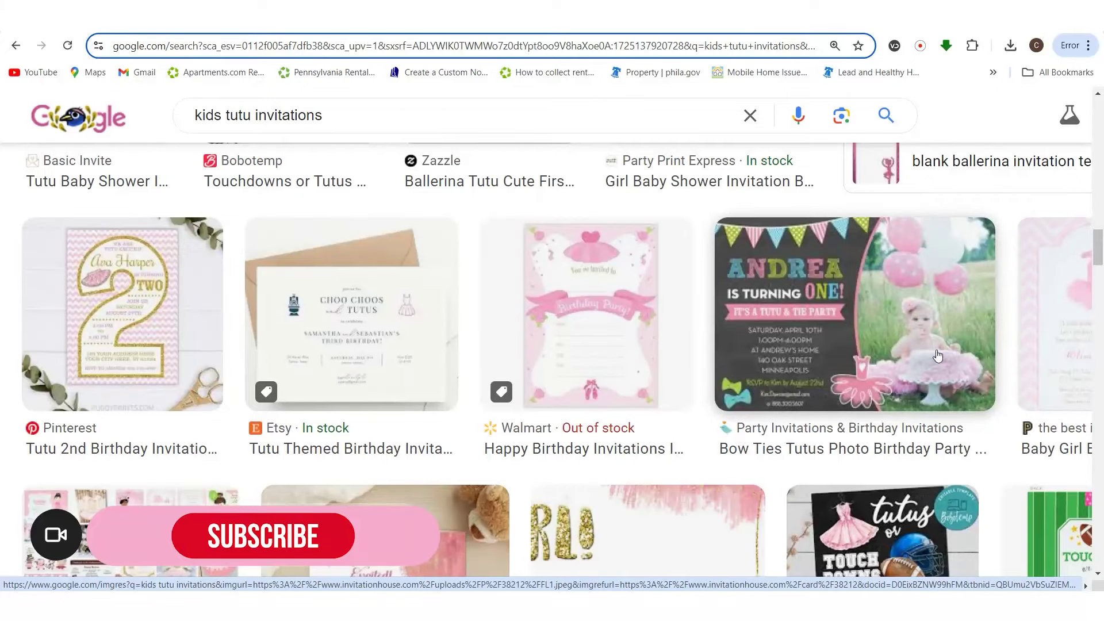
scroll(937, 356, down, 5)
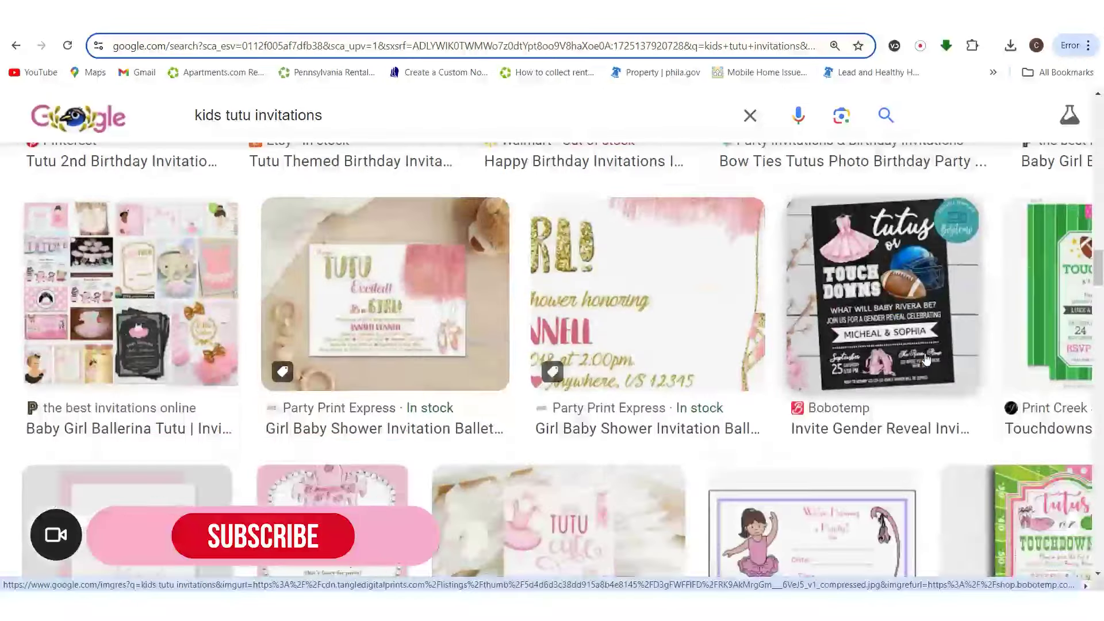
scroll(926, 359, down, 5)
scroll(904, 359, up, 4)
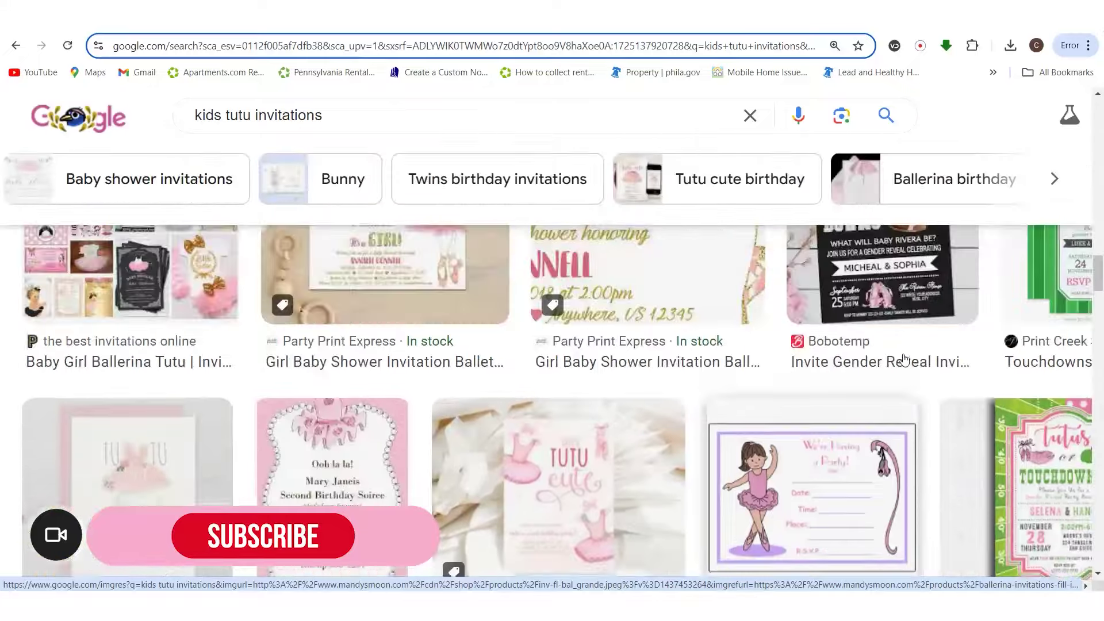
scroll(904, 359, up, 10)
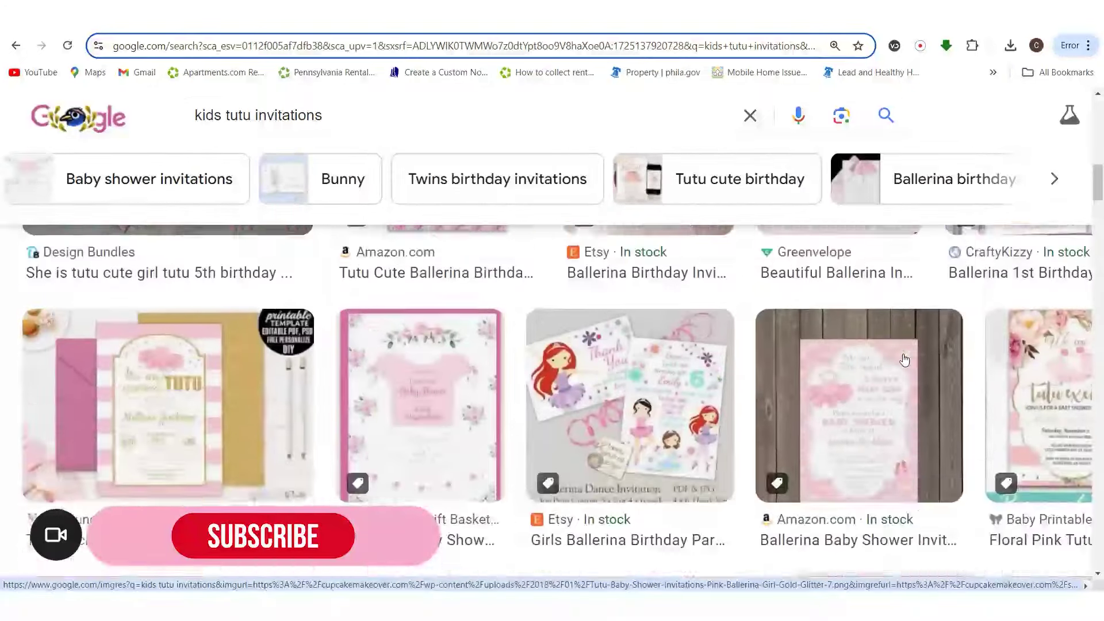
scroll(904, 359, up, 10)
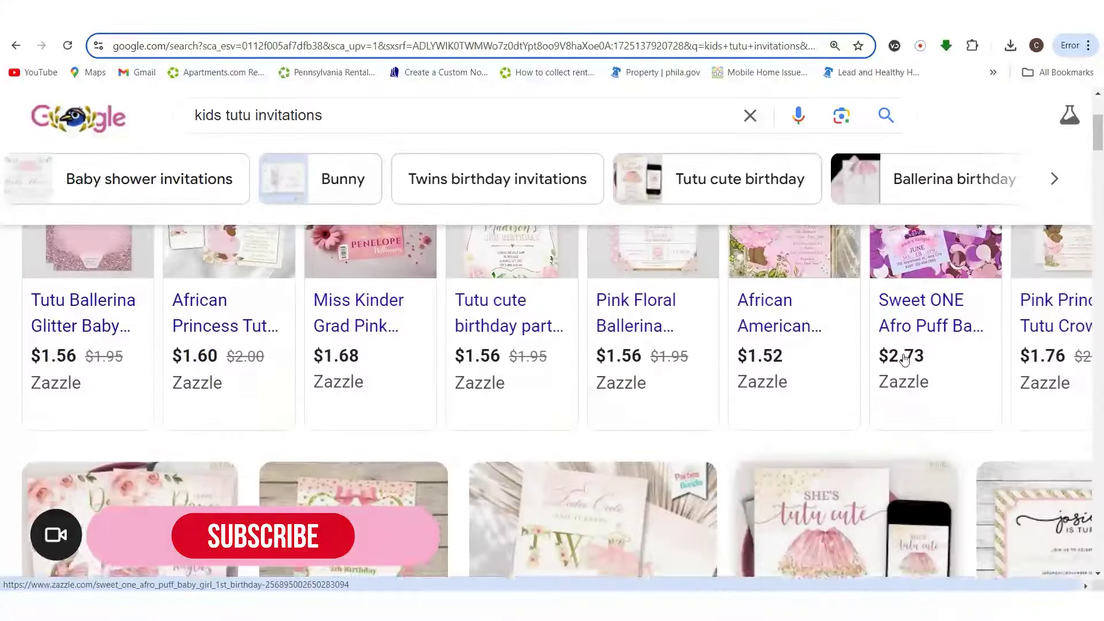
scroll(904, 359, up, 4)
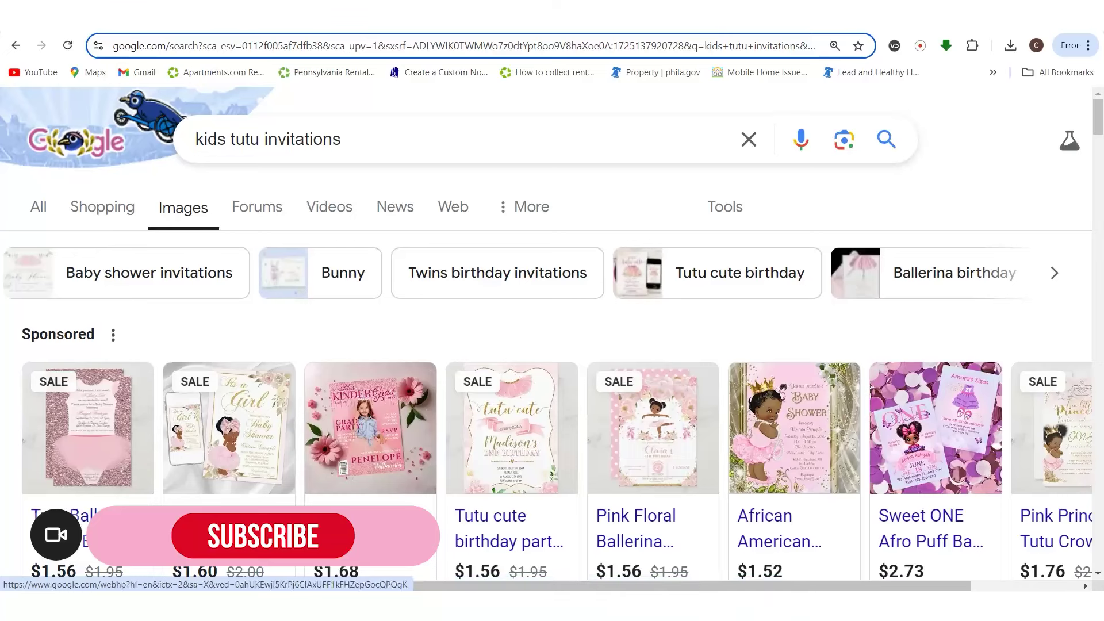
- Switch to ChatGPT and look up the recently used GPTs in the GPT search
click(115, 9)
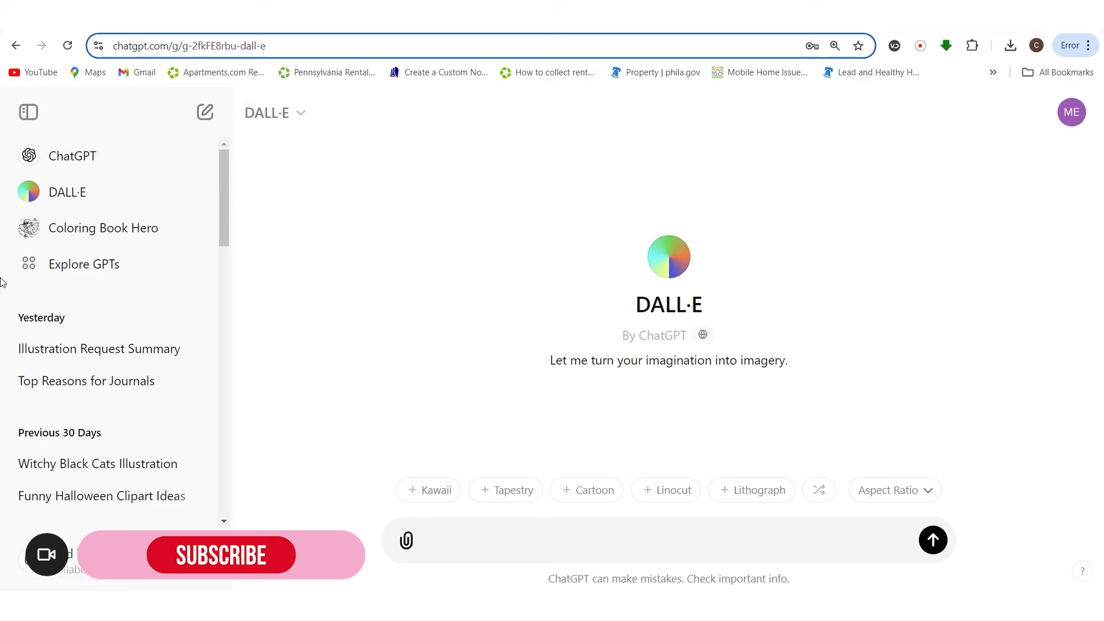
click(83, 274)
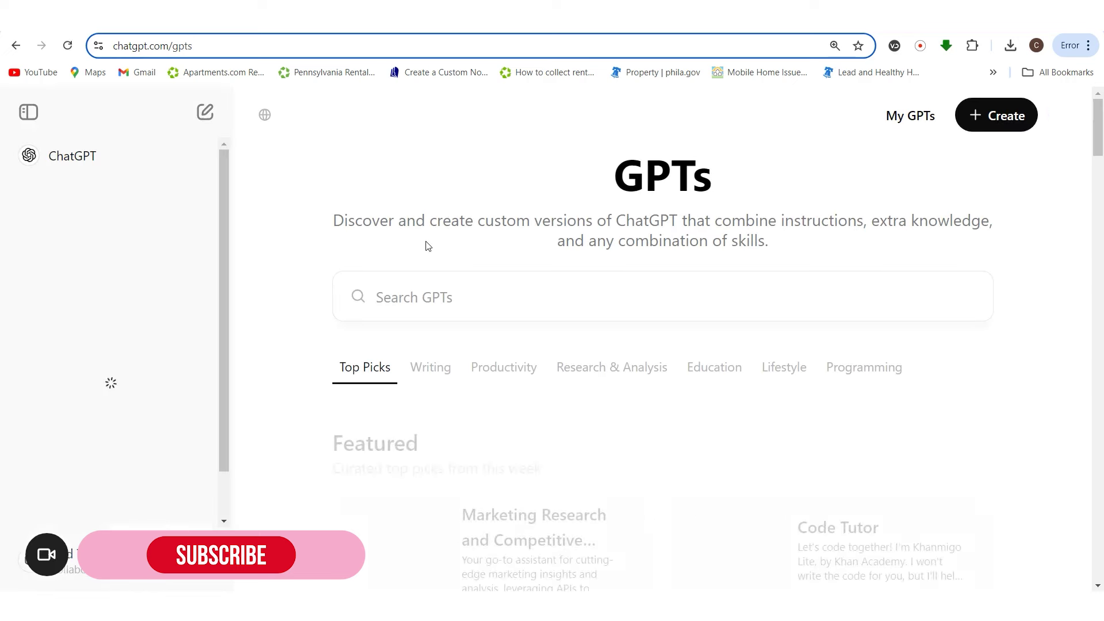
click(394, 305)
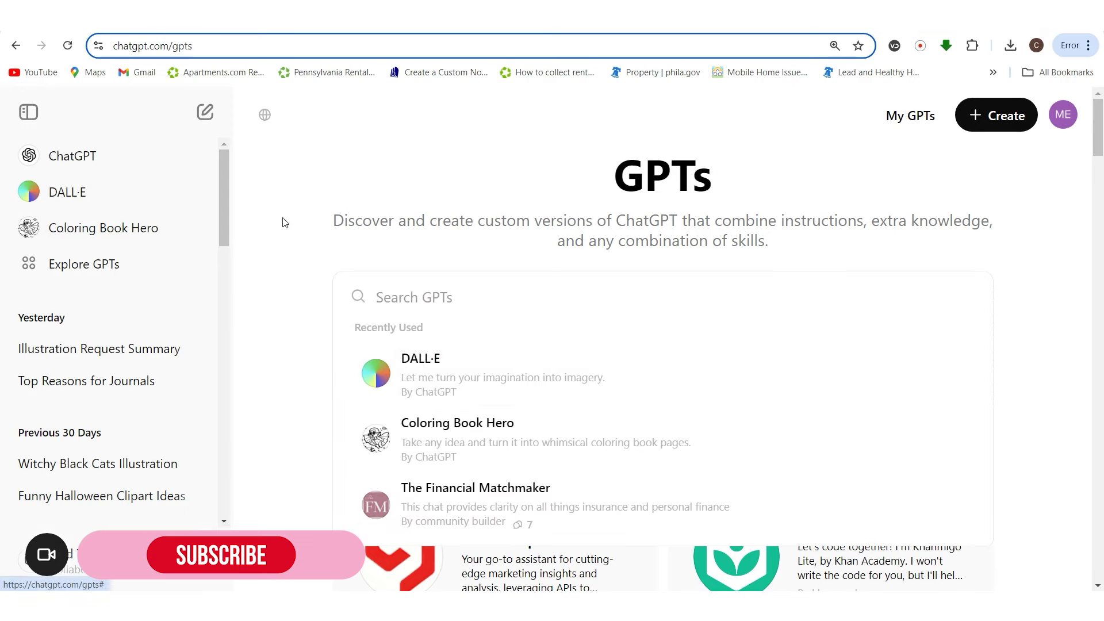
- Start a new ChatGPT chat and send the prompt "create 10 clipart items for a kids tutu invitation"
click(201, 124)
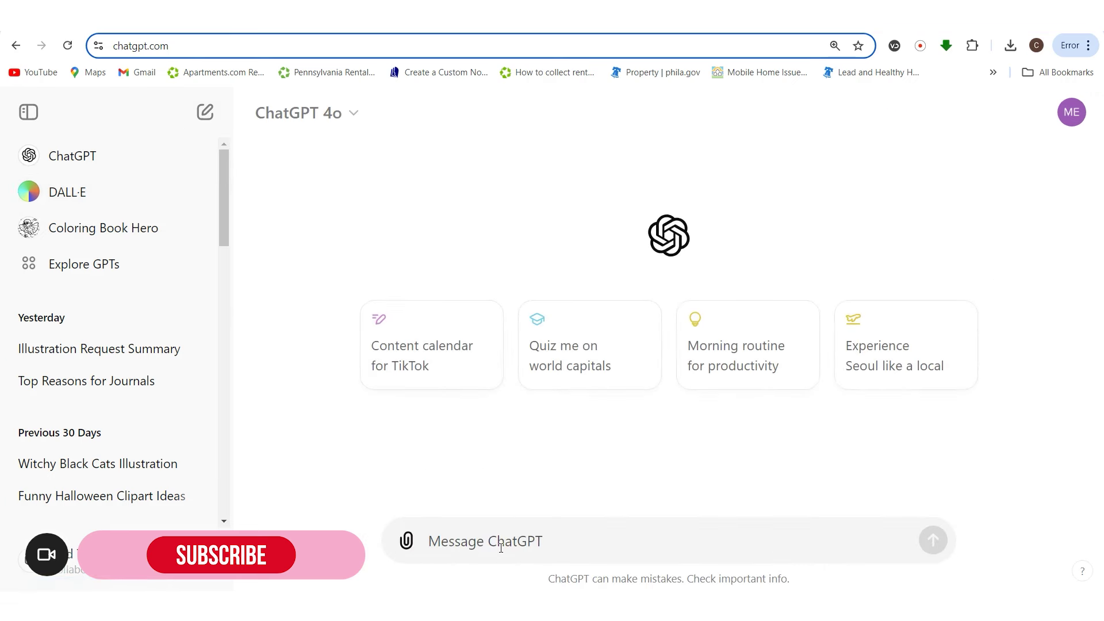
text(create)
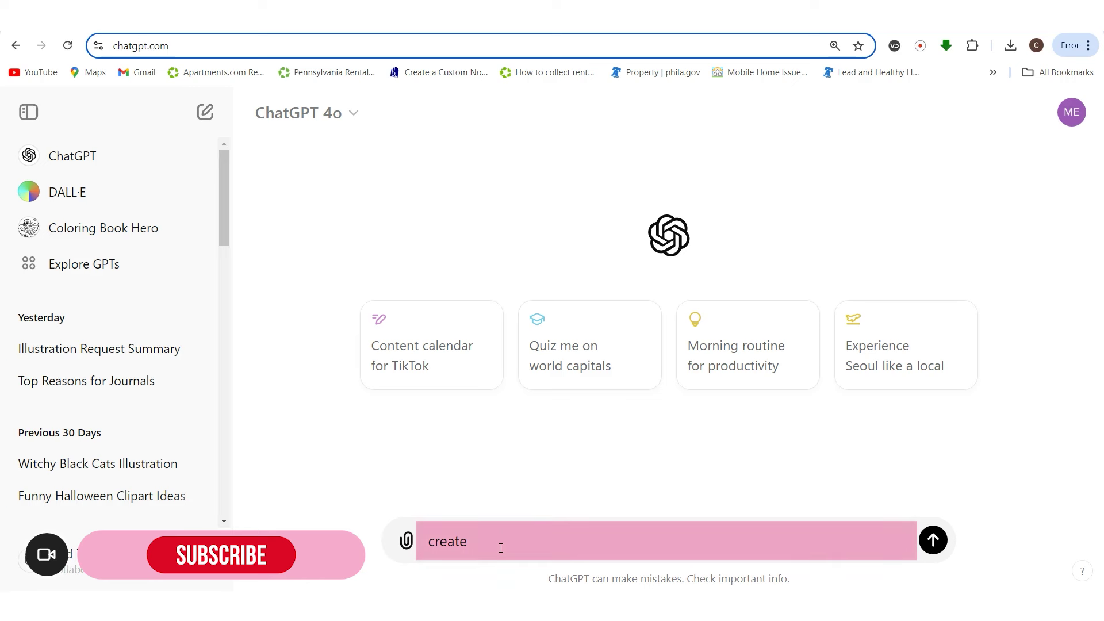
text( 10 clipart items for a k)
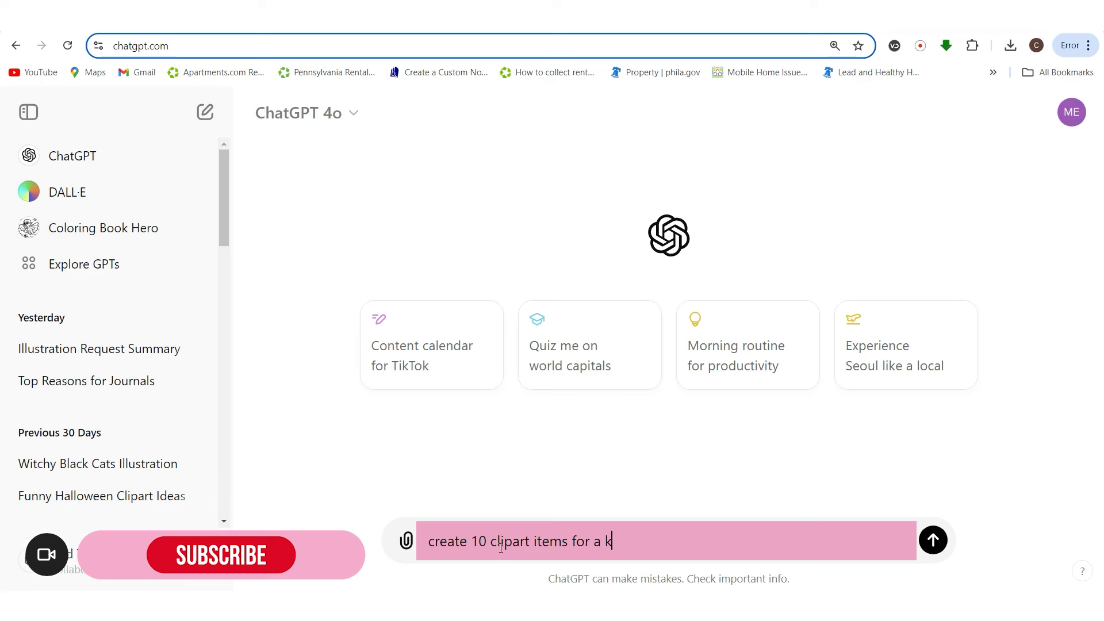
text(ids tutu invitation)
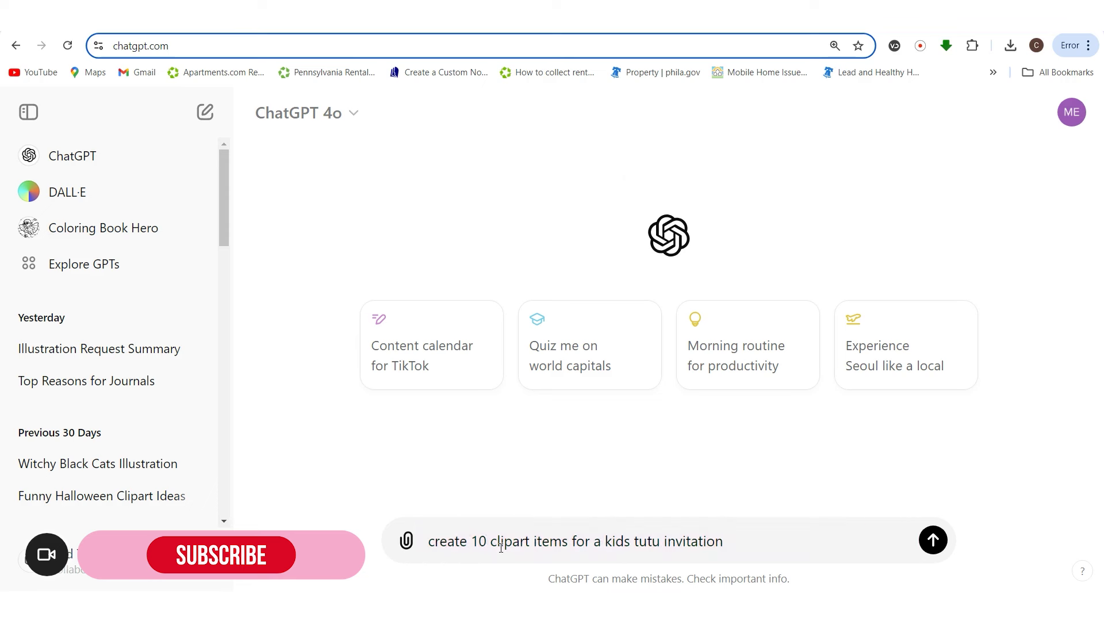
key(Return)
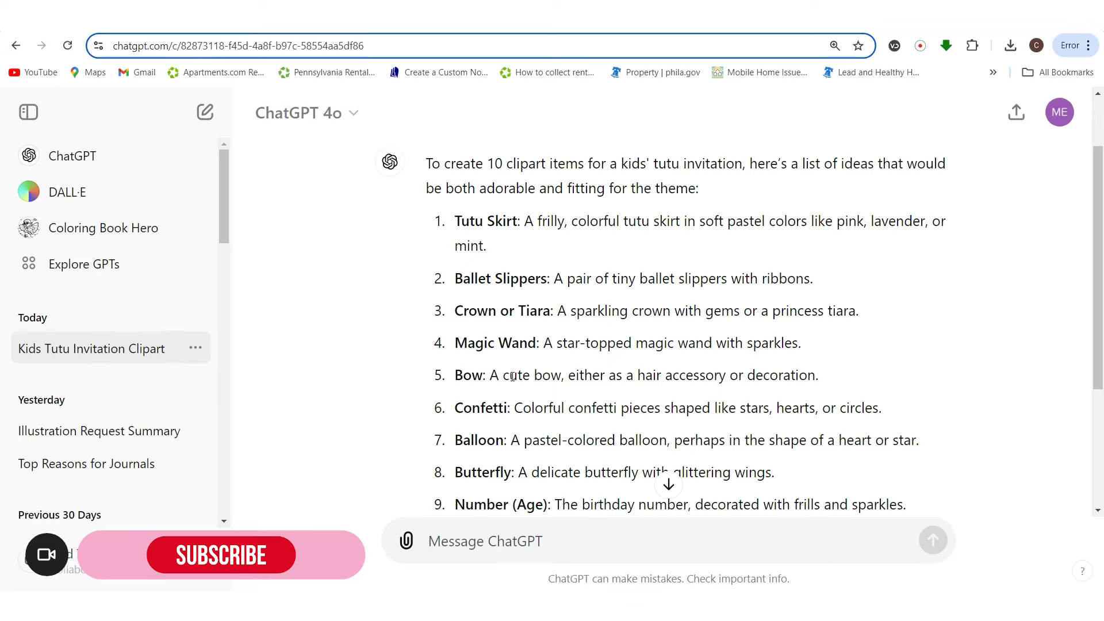
- Read through ChatGPT's list of clipart ideas for the kids tutu invitation
scroll(512, 377, down, 3)
scroll(566, 470, up, 4)
scroll(557, 459, down, 1)
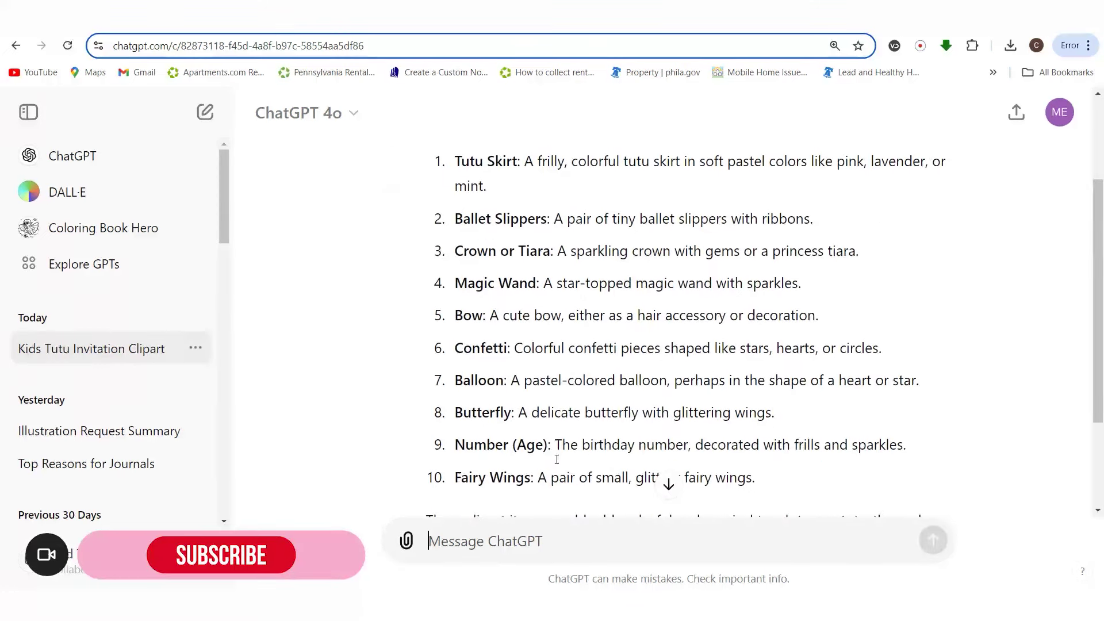
scroll(557, 459, up, 3)
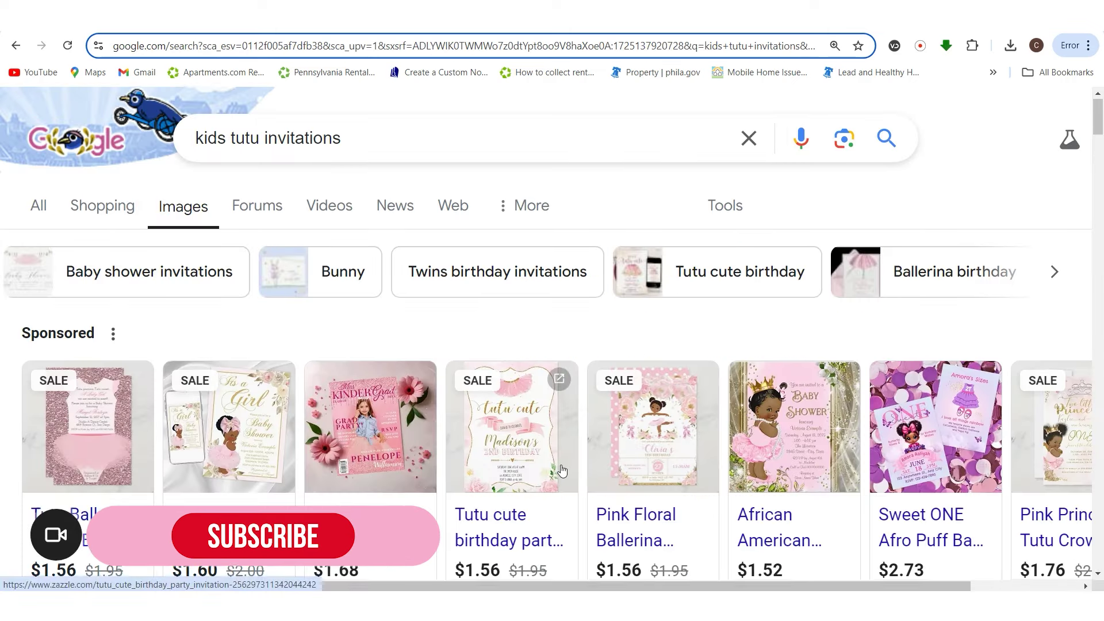
- Browse the image results for "kids tutu invitations" and study the characters, tutus and decorative elements used across the designs
scroll(561, 470, down, 1)
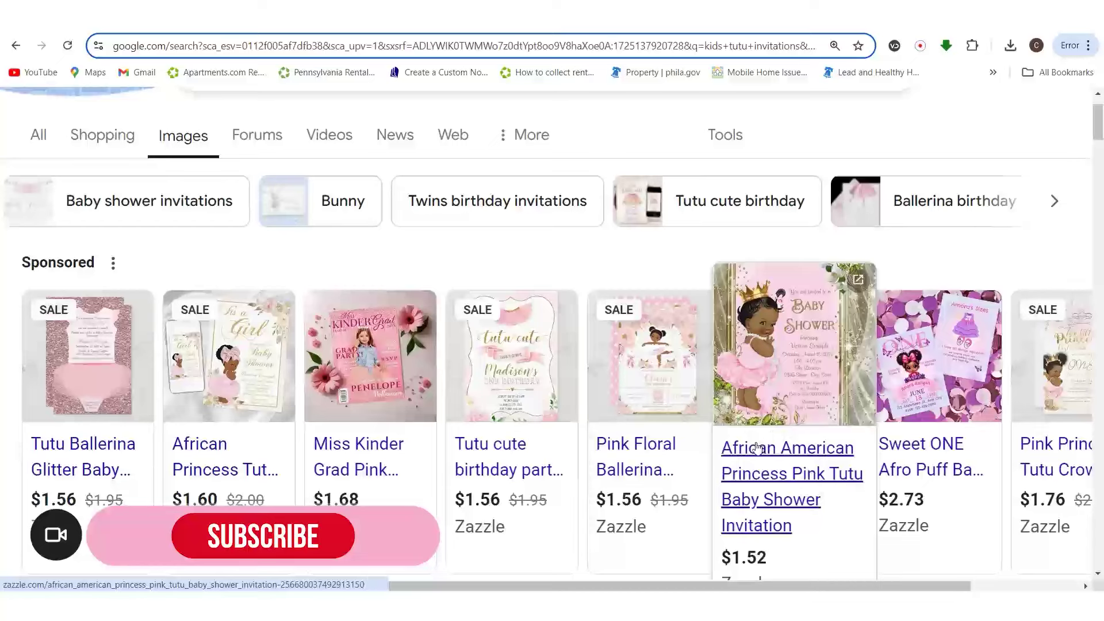
scroll(868, 495, down, 2)
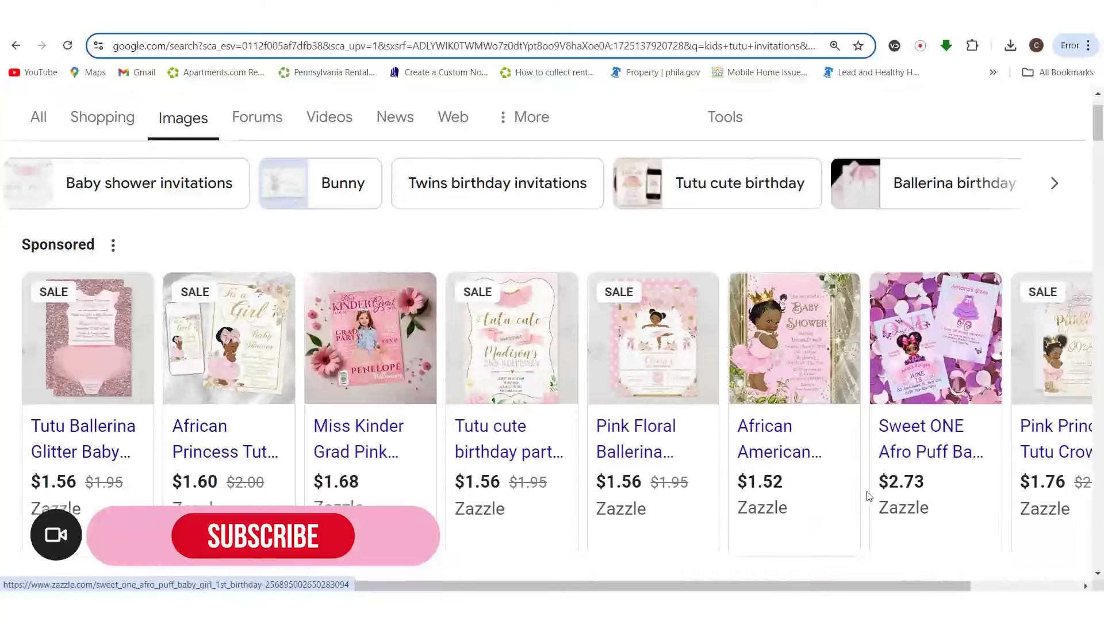
scroll(868, 495, down, 2)
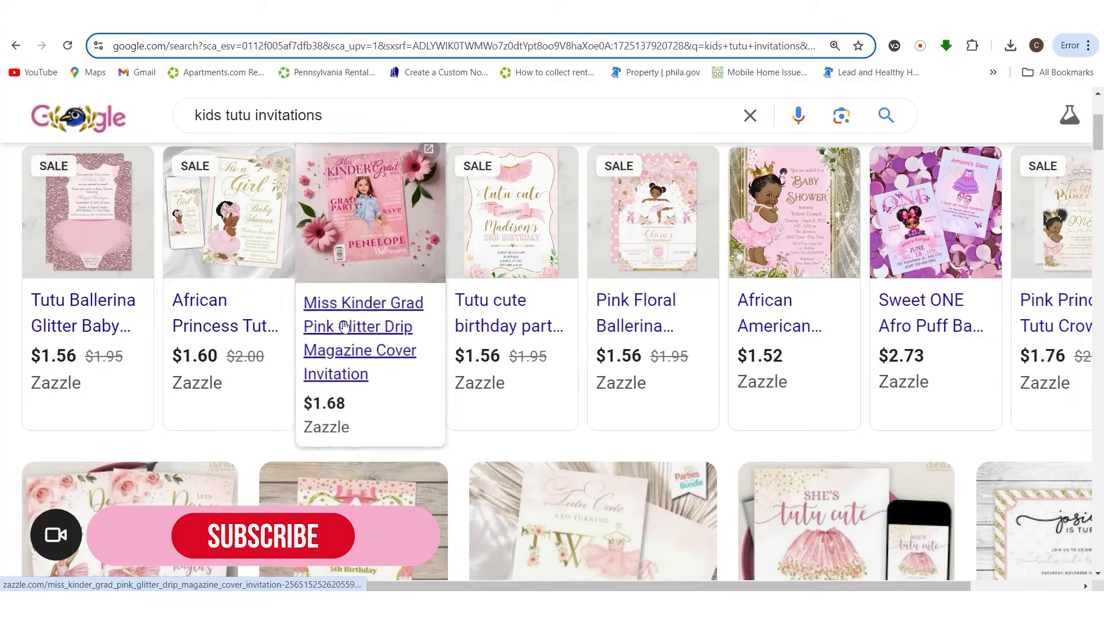
scroll(343, 326, down, 1)
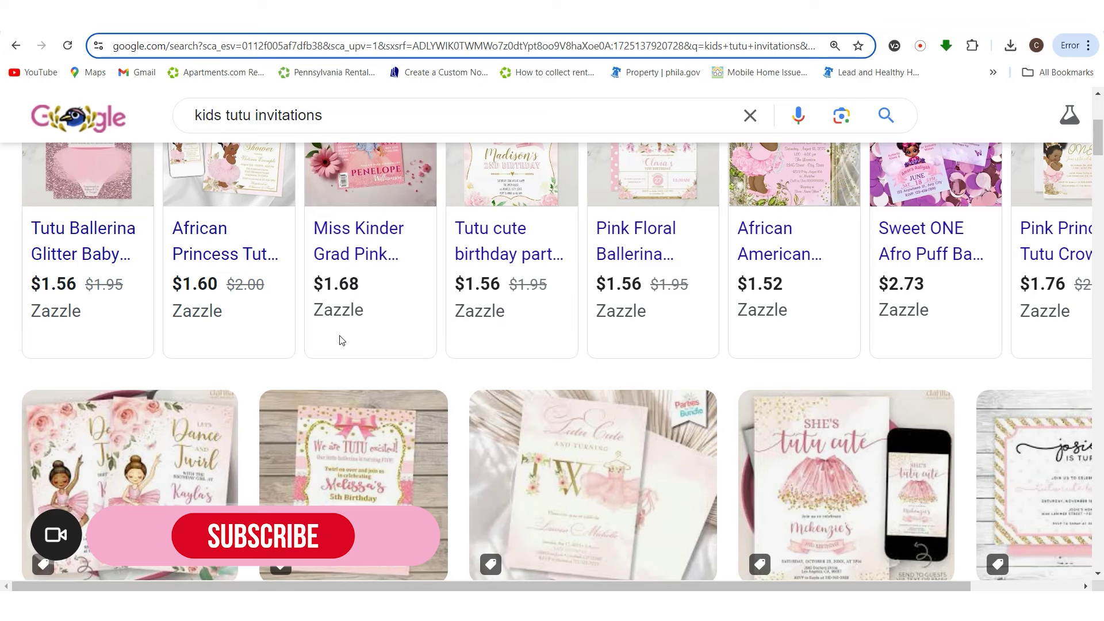
scroll(340, 333, down, 7)
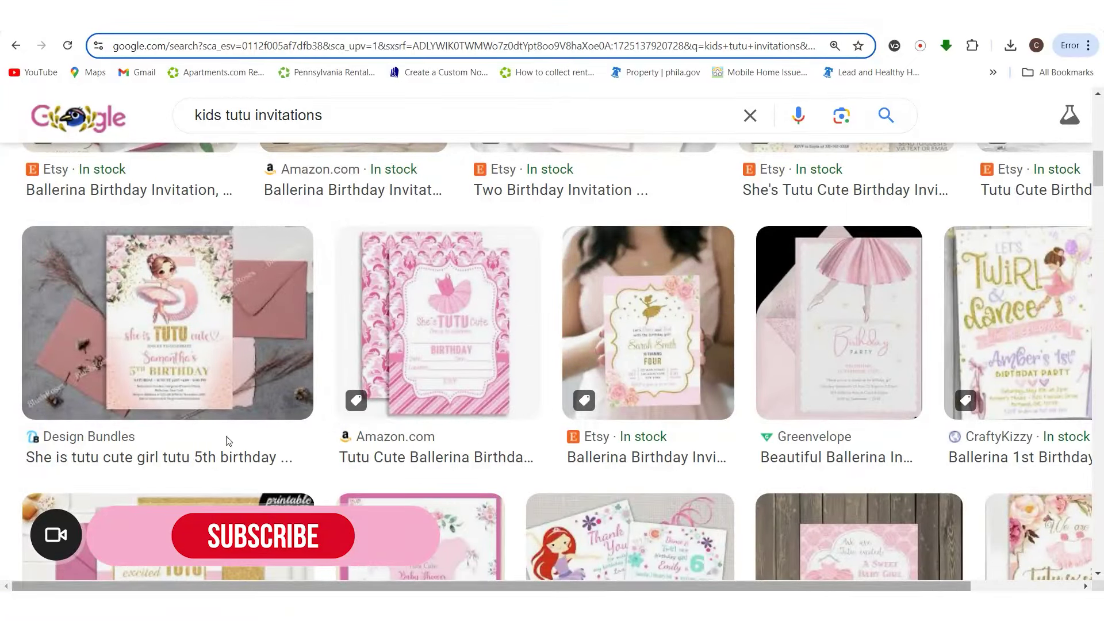
scroll(811, 431, down, 2)
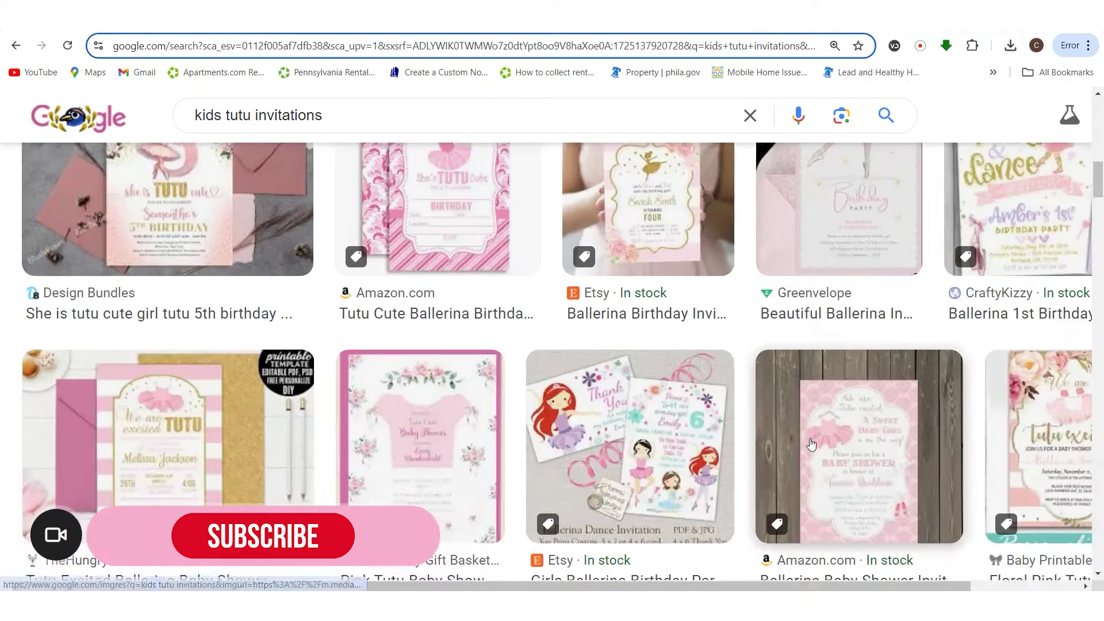
scroll(811, 443, down, 5)
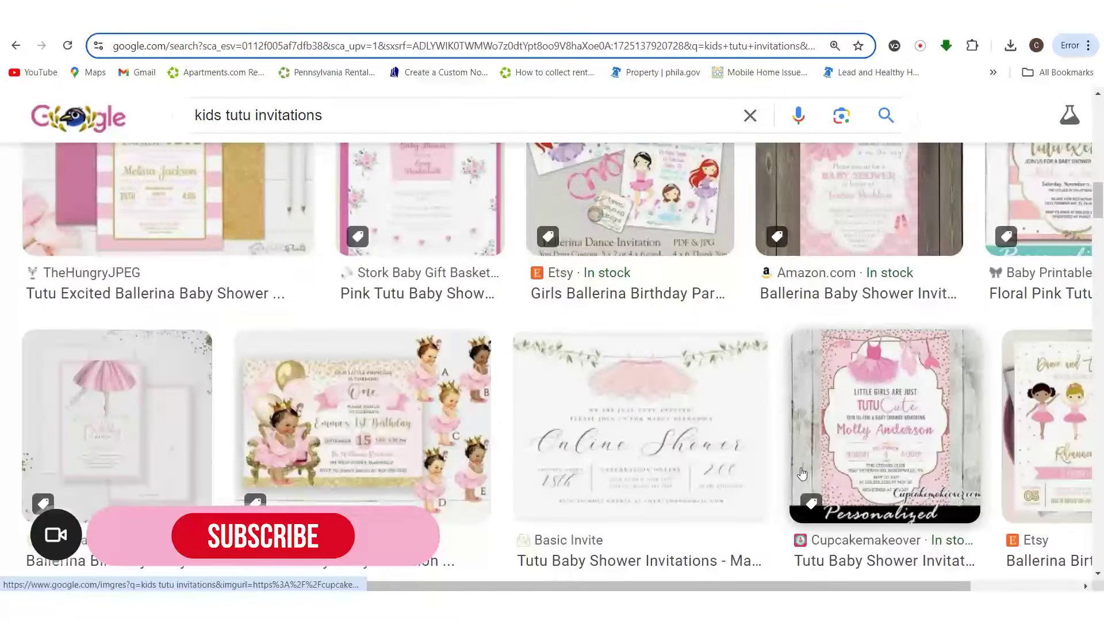
scroll(748, 405, down, 2)
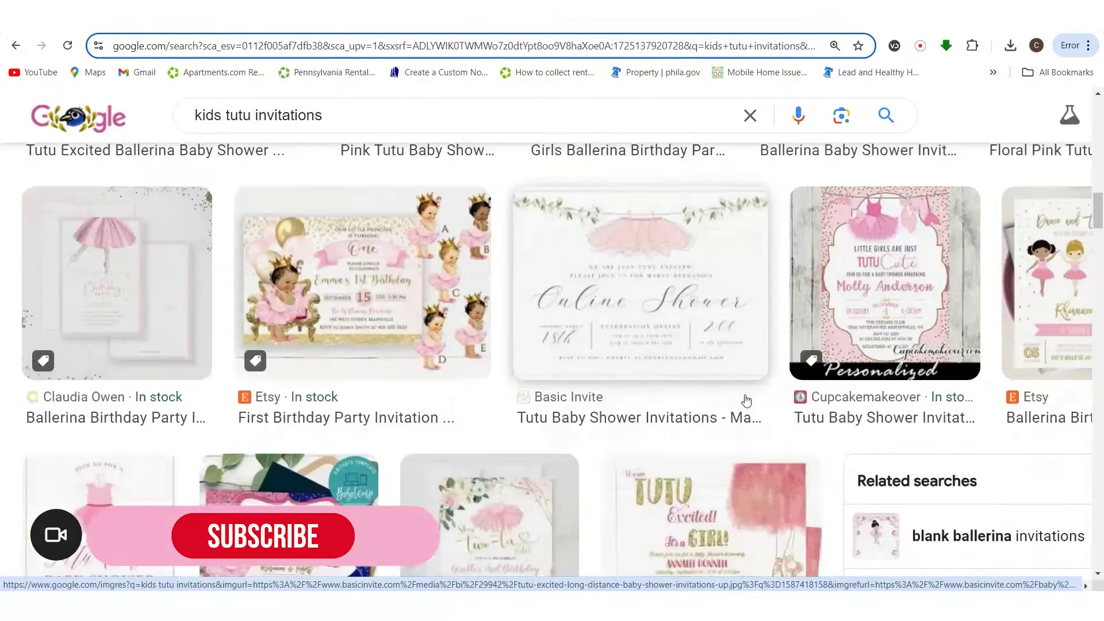
scroll(746, 401, down, 1)
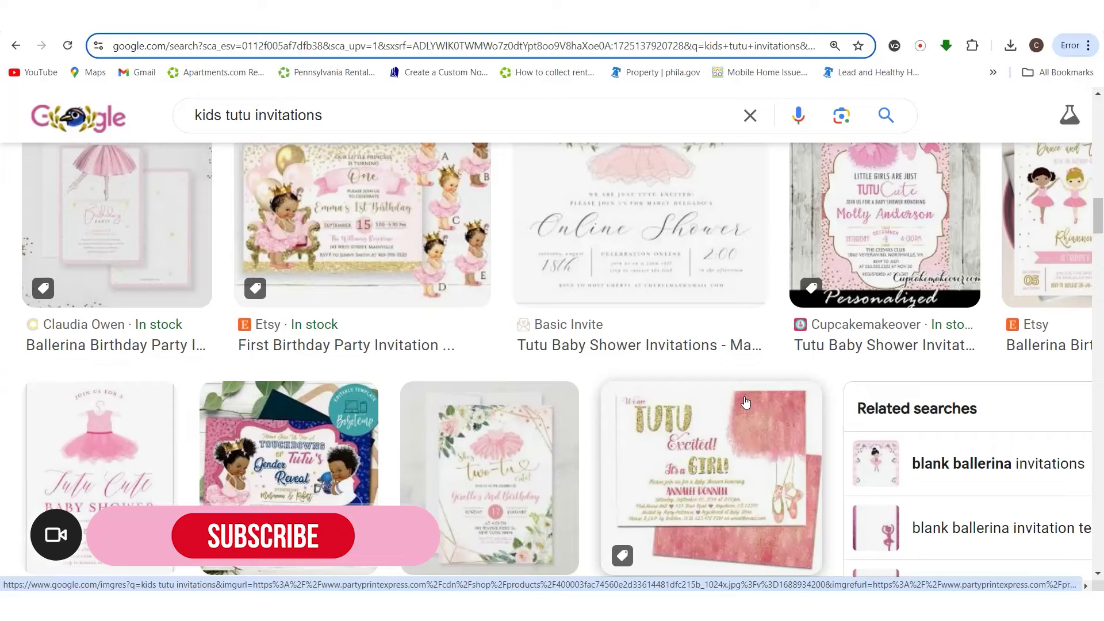
scroll(746, 401, down, 2)
scroll(738, 390, down, 3)
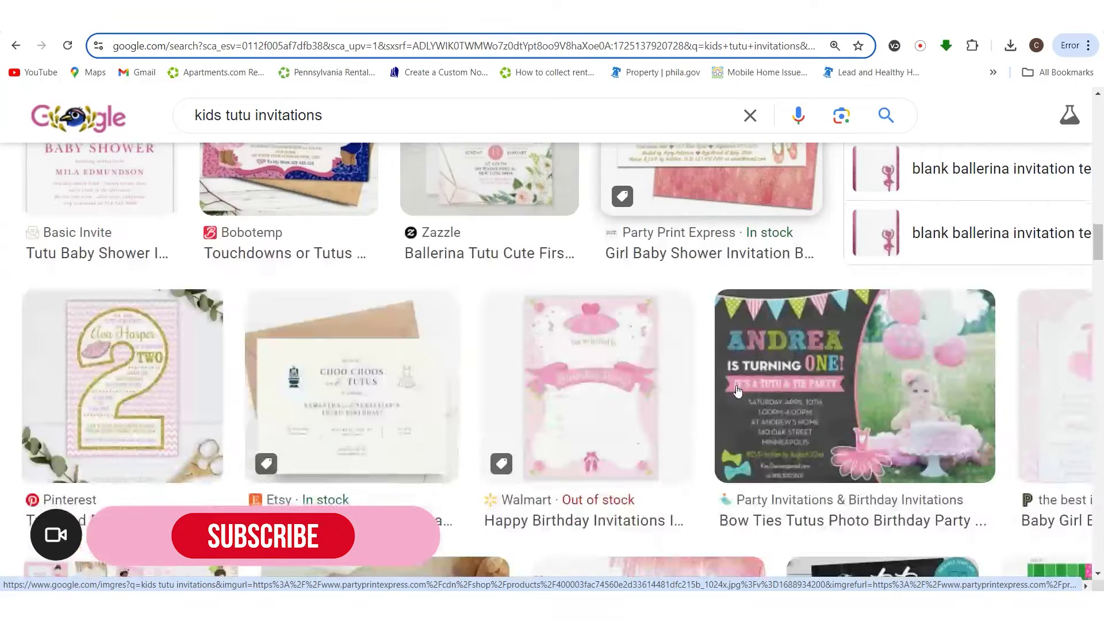
scroll(737, 390, down, 6)
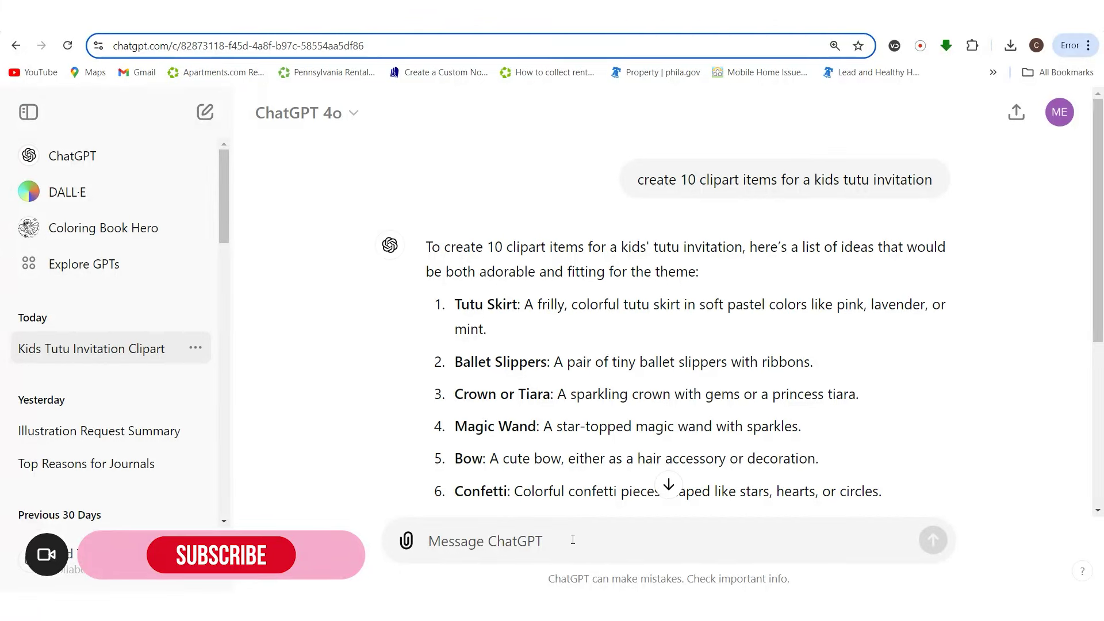
- Switch to the ChatGPT chat and send the prompt "create an image based off the clipart items using african american toddler"
text(create a )
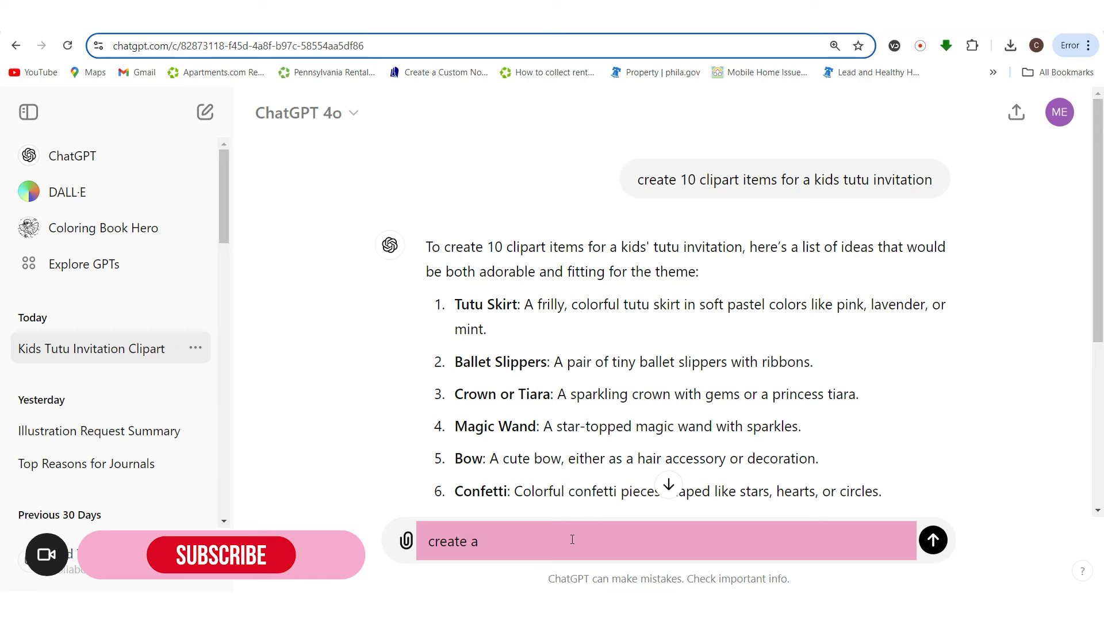
text(n image based off the c)
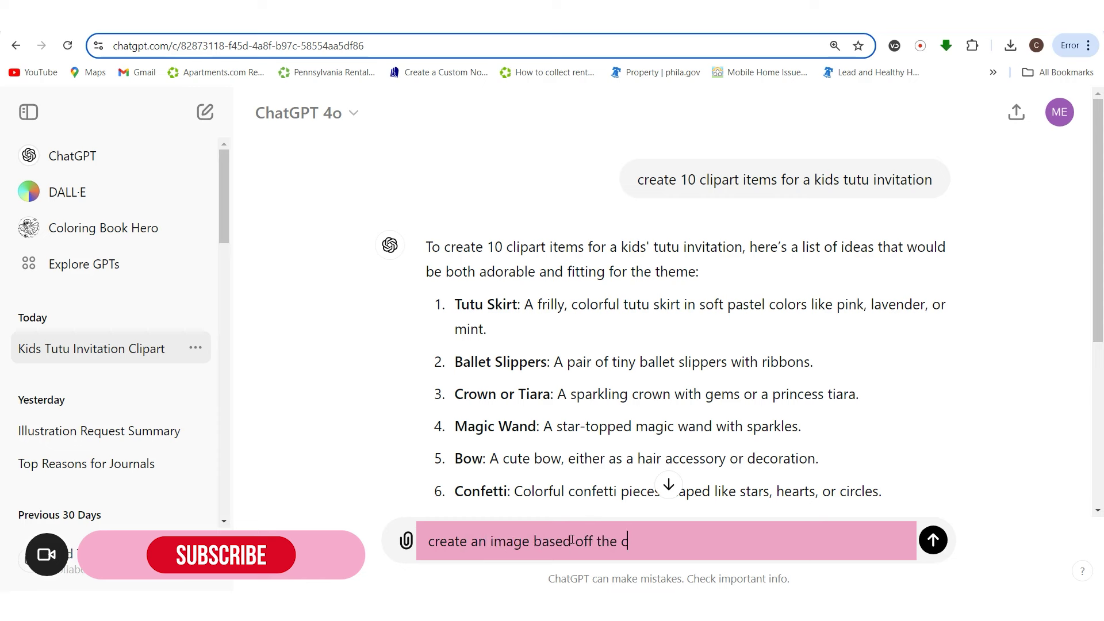
text(lipart items using agric)
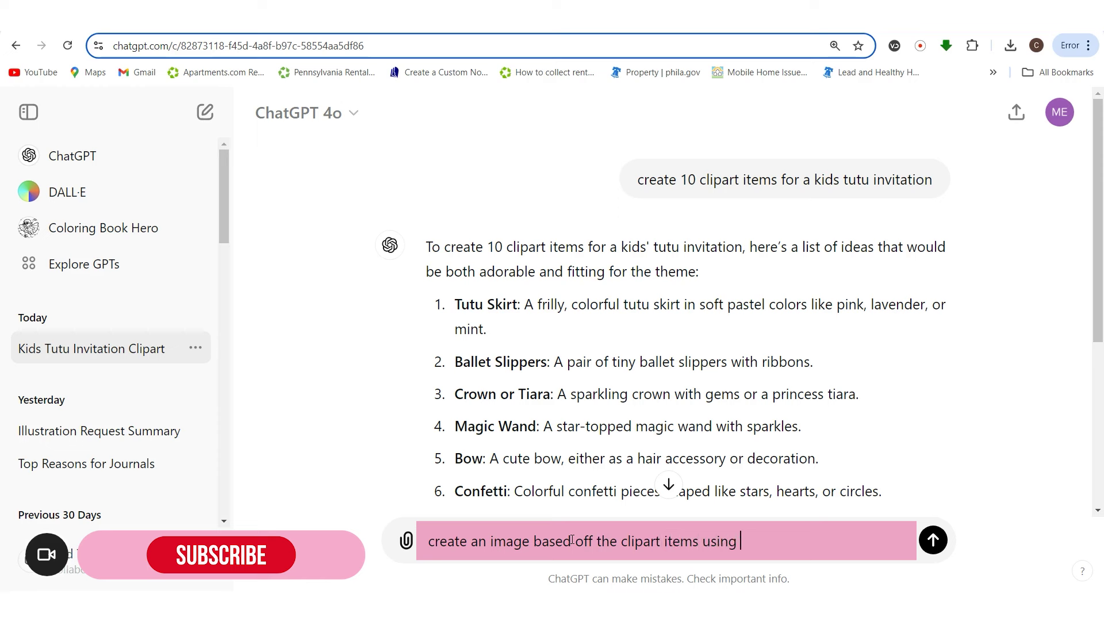
key(BackSpace)
key(BackSpace)
key(BackSpace)
key(BackSpace)
text(frican american )
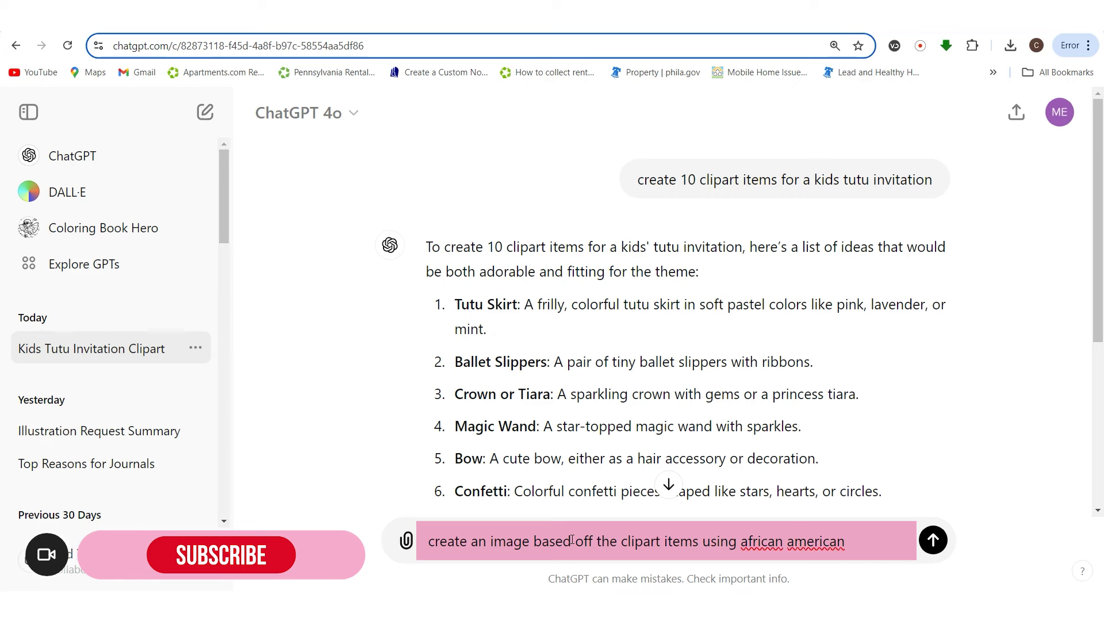
text(toddler)
key(Return)
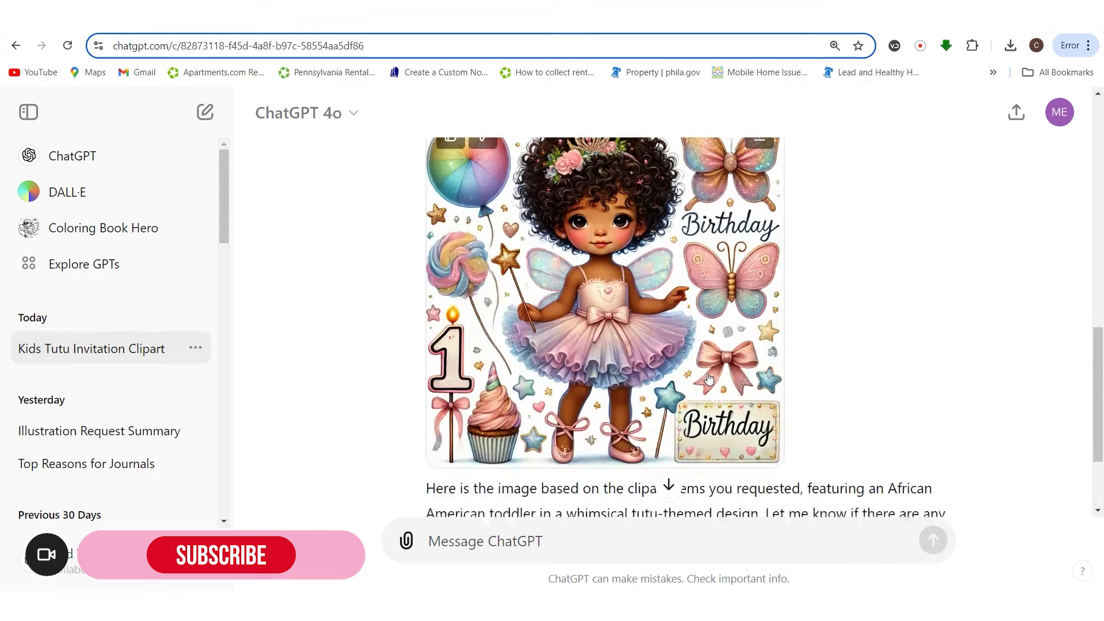
- Examine the generated toddler tutu image and the individual clipart elements surrounding the character
scroll(709, 378, up, 1)
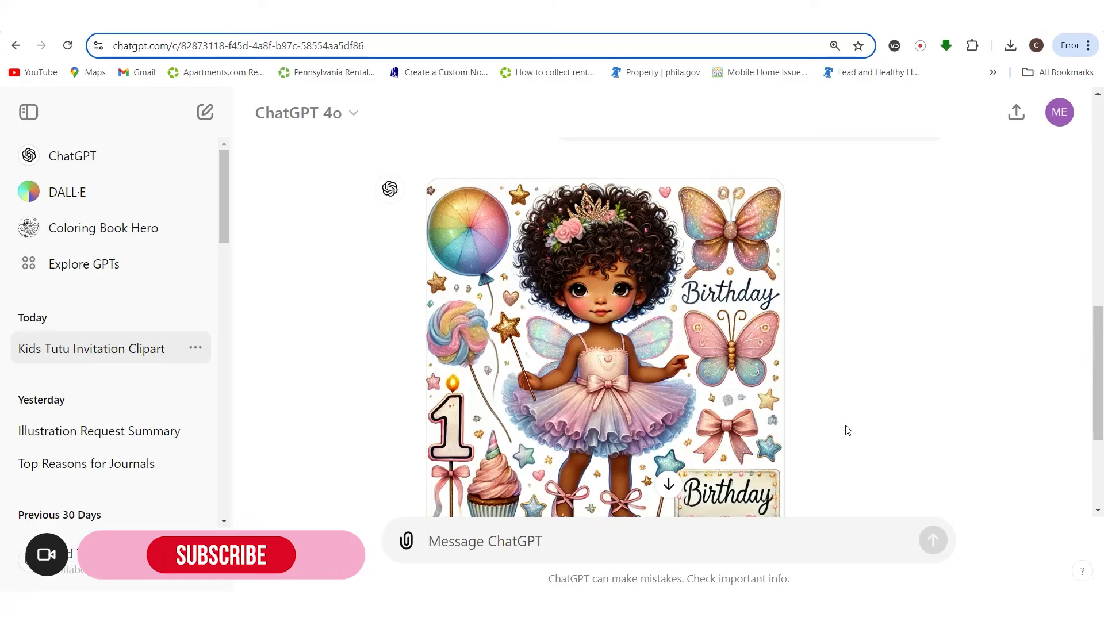
scroll(846, 430, down, 1)
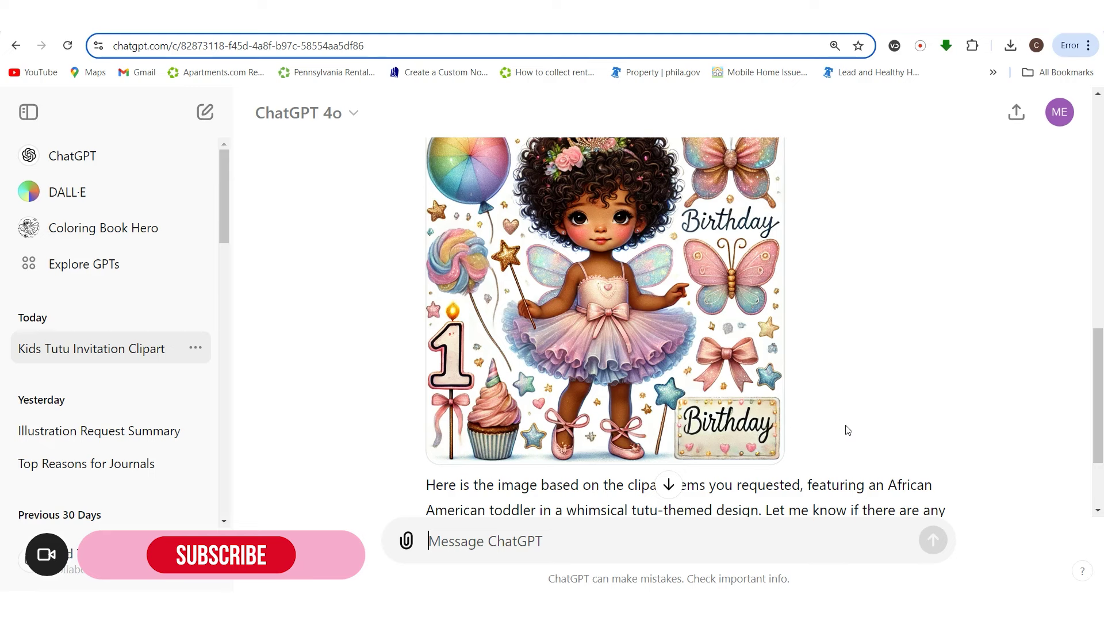
scroll(847, 430, up, 1)
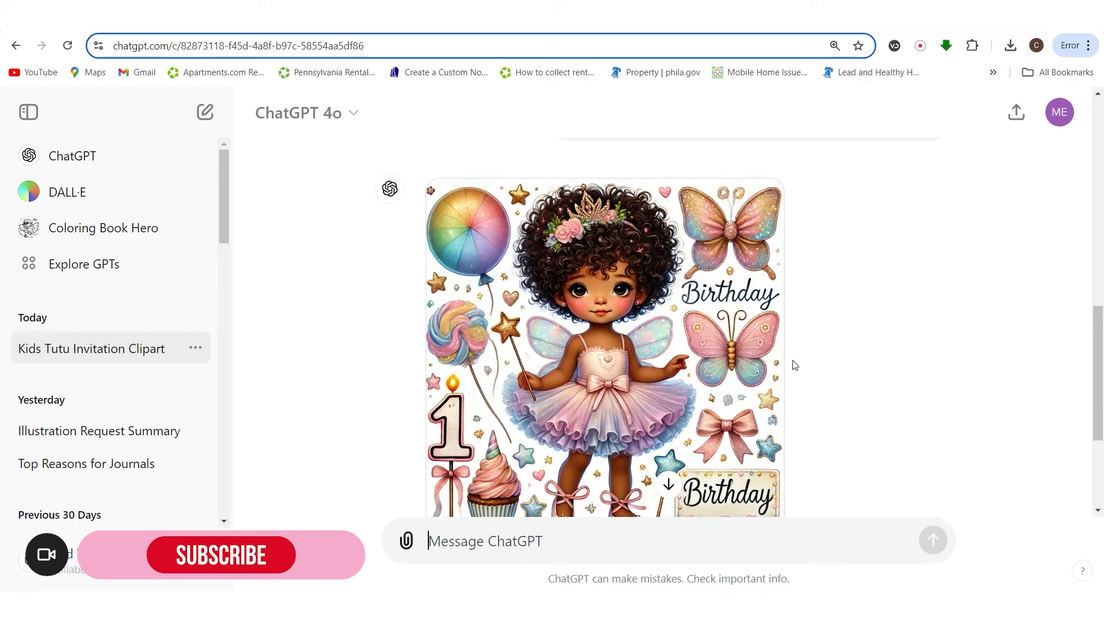
scroll(792, 365, down, 1)
scroll(792, 365, up, 1)
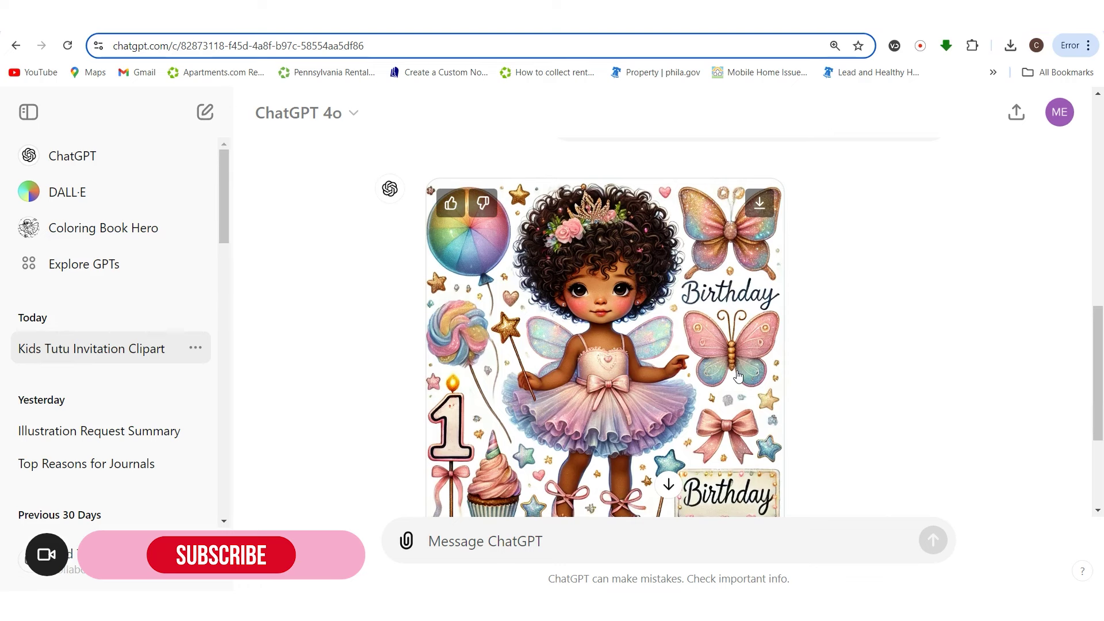
scroll(738, 376, down, 1)
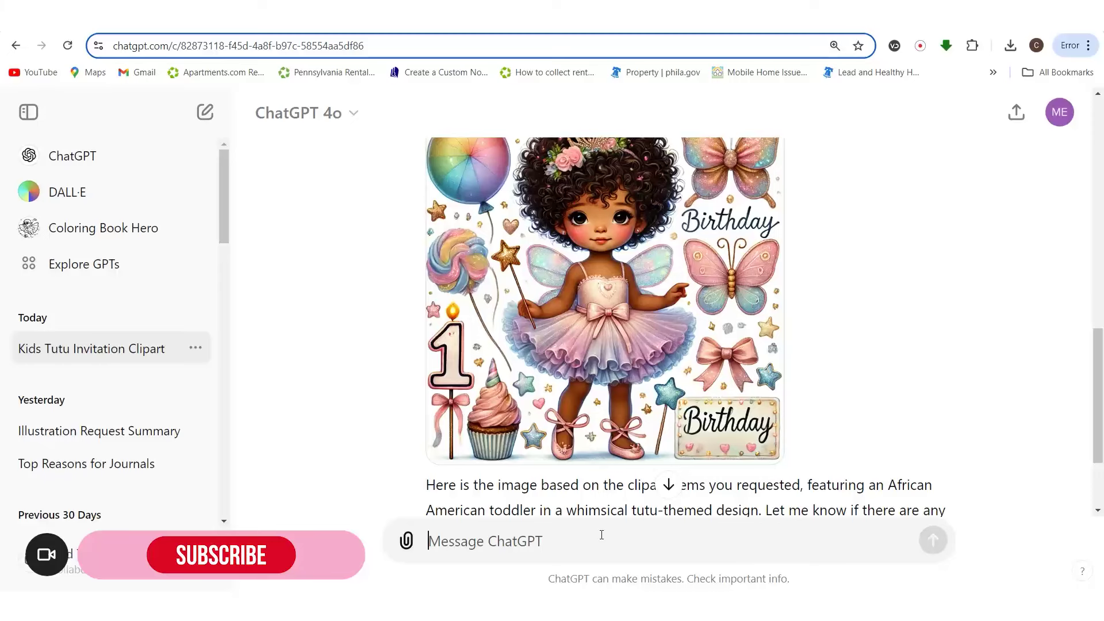
- Send ChatGPT the follow-up prompt "Create individual prompts based on the clipart", with the spelling of "individual" corrected
text(Cra=ea)
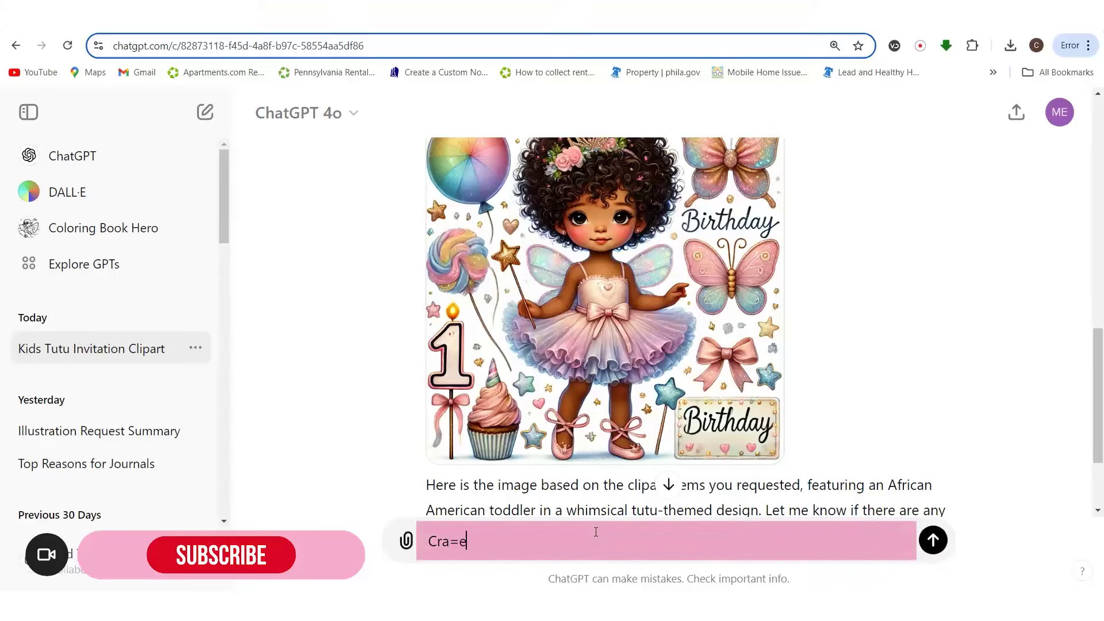
key(BackSpace)
key(BackSpace)
key(BackSpace)
key(BackSpace)
text(eate individal prom)
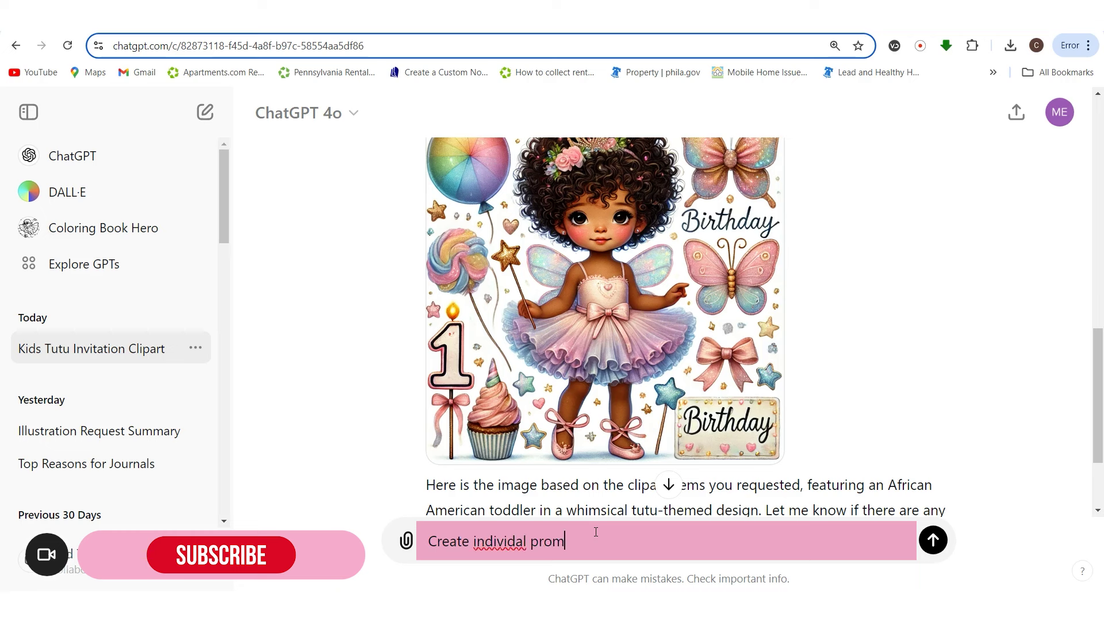
text(pts based on)
right_click(499, 540)
click(540, 229)
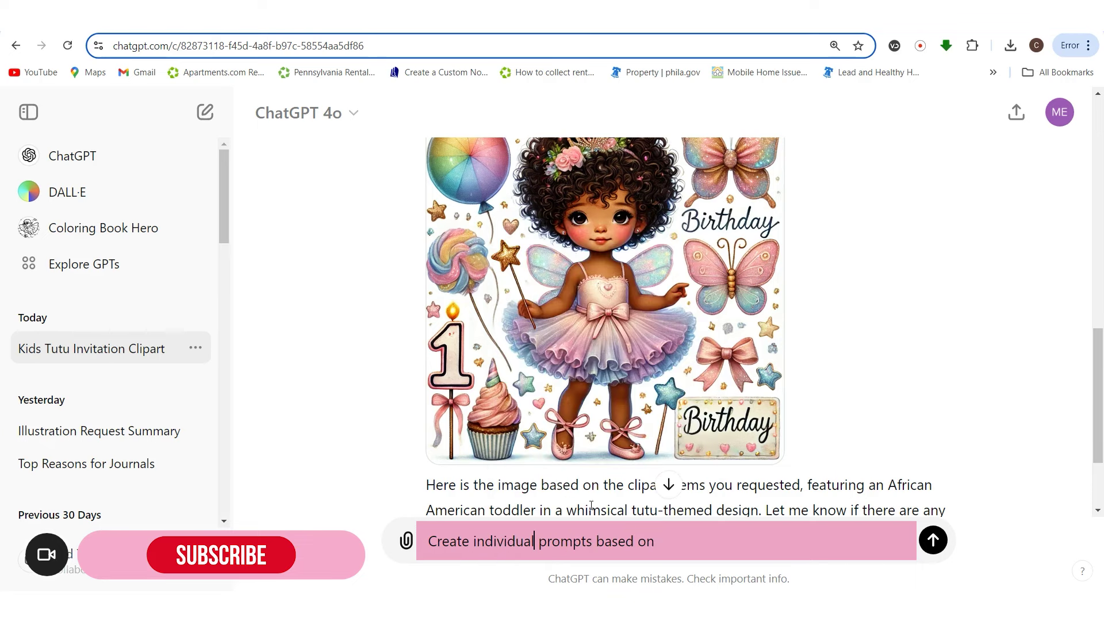
scroll(708, 485, down, 1)
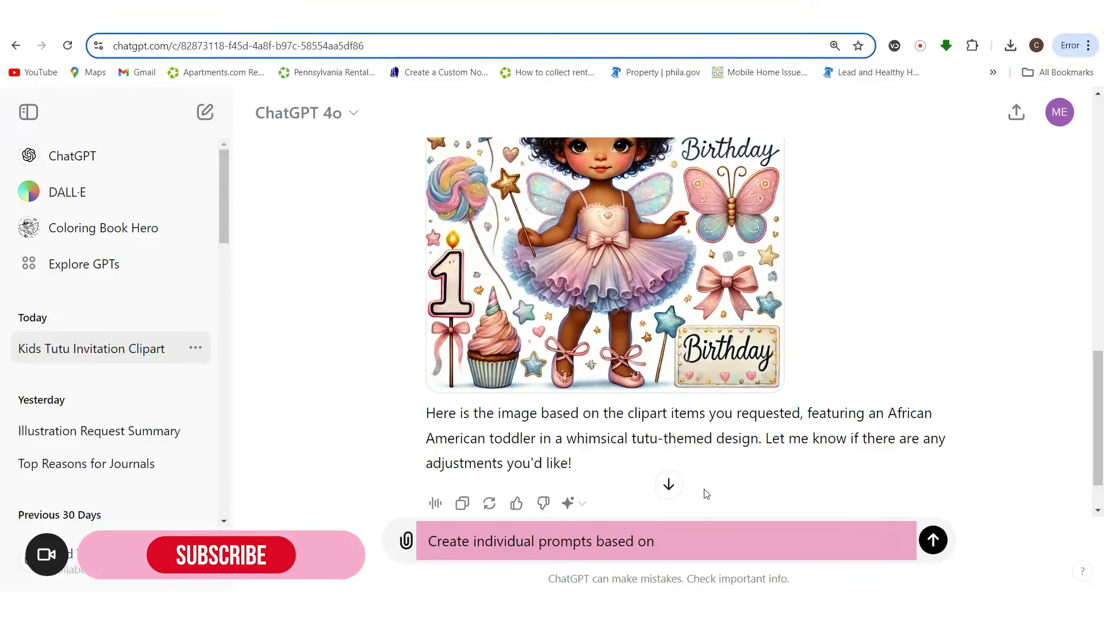
text(the clipart)
key(Return)
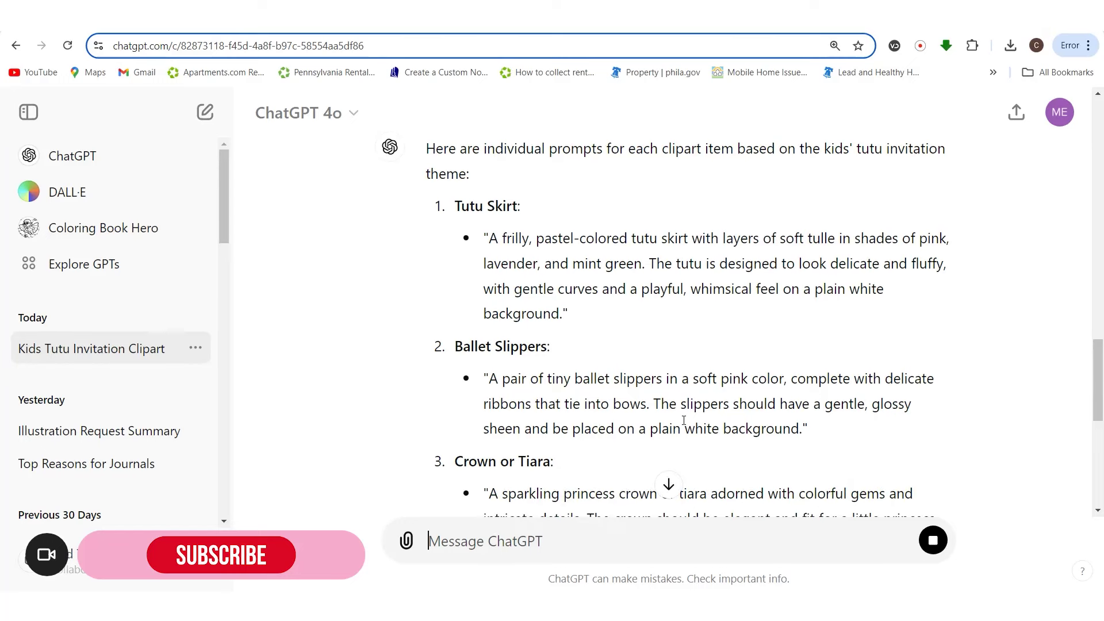
- Read through the individual prompts for each clipart item and compare them with the generated toddler image
scroll(690, 414, down, 3)
scroll(693, 414, down, 5)
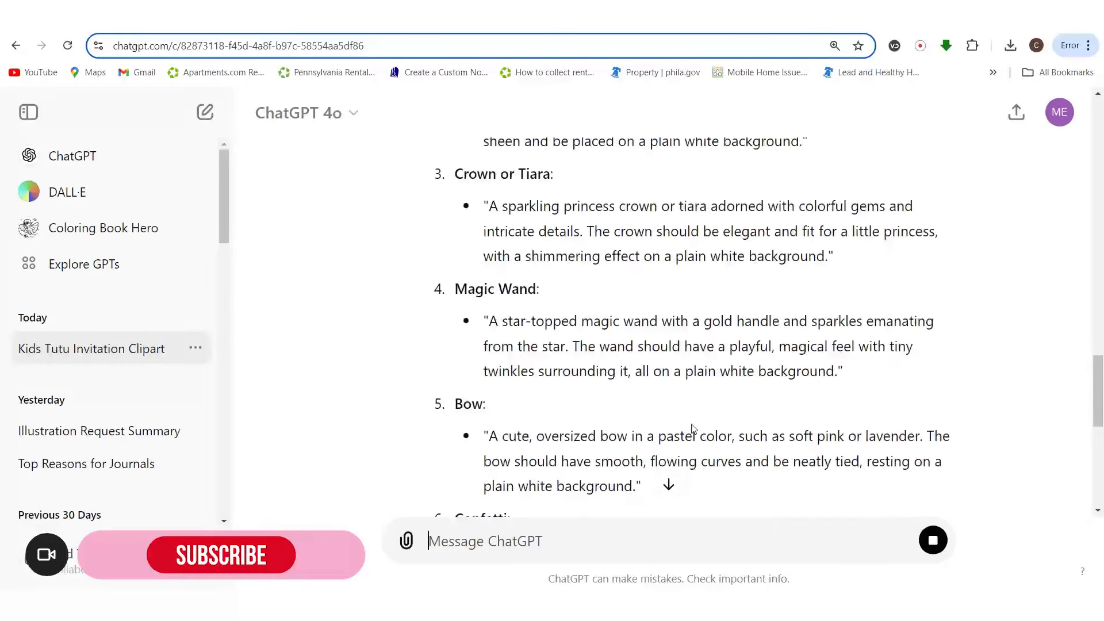
scroll(684, 432, down, 3)
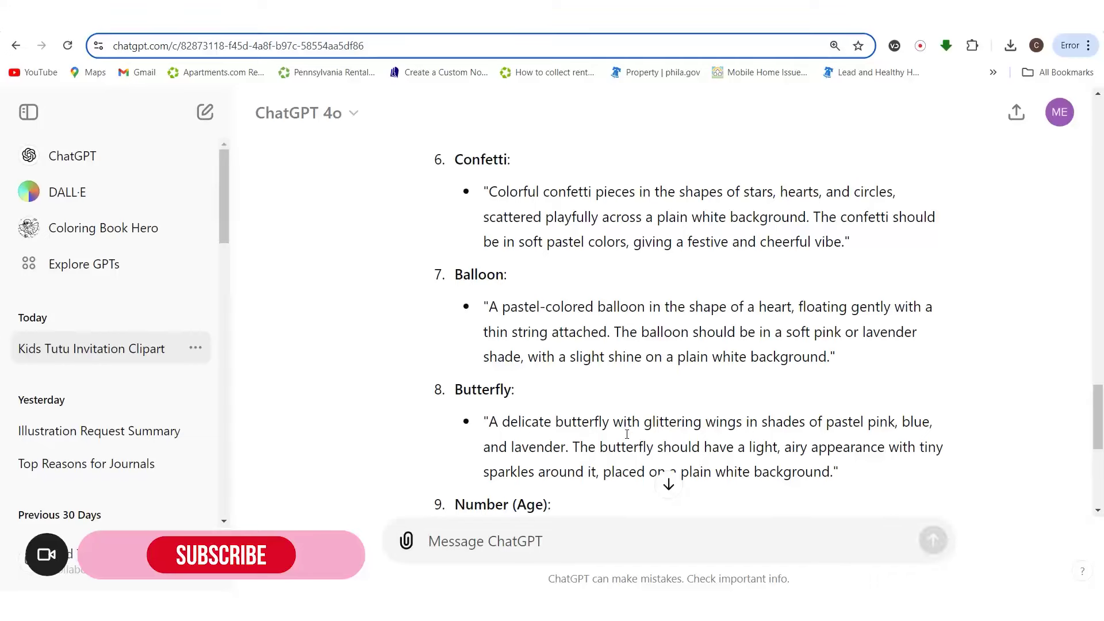
scroll(706, 446, down, 2)
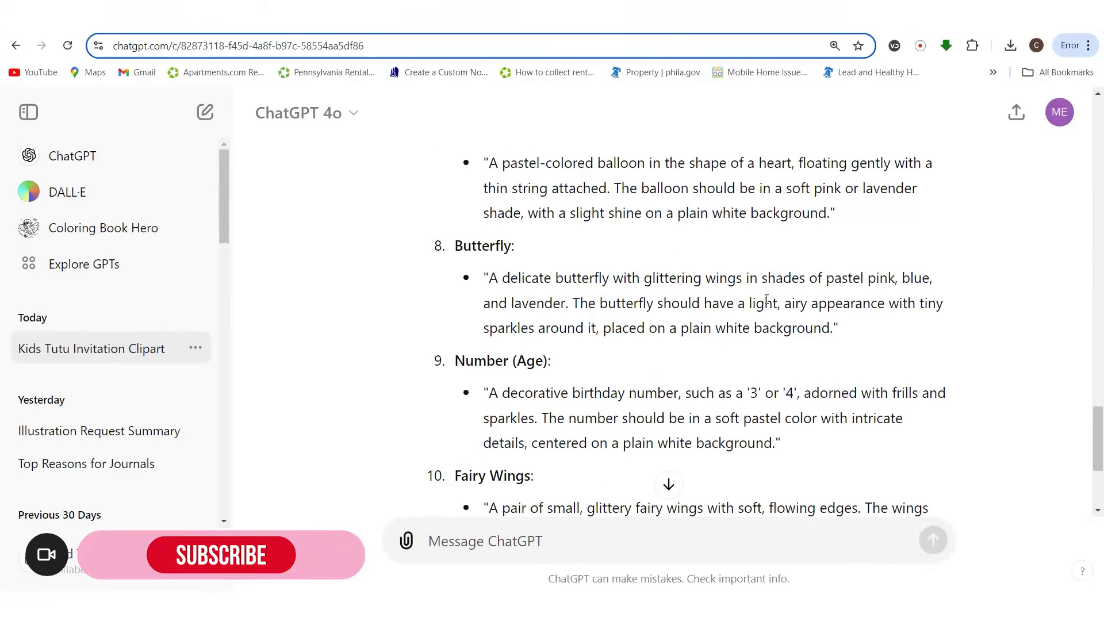
scroll(863, 328, up, 10)
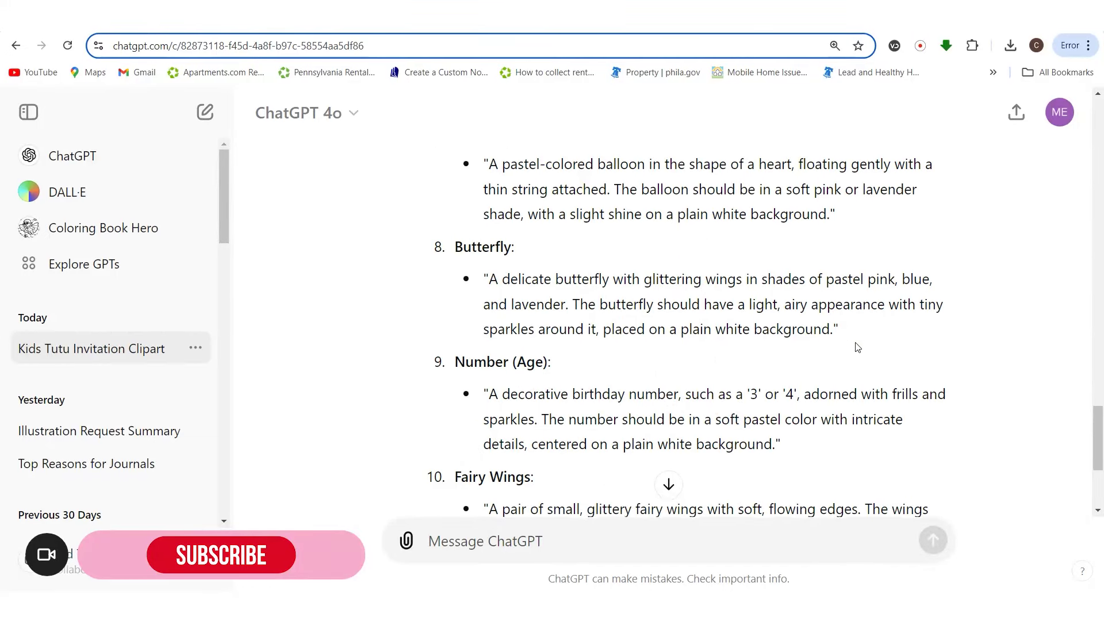
scroll(855, 343, up, 10)
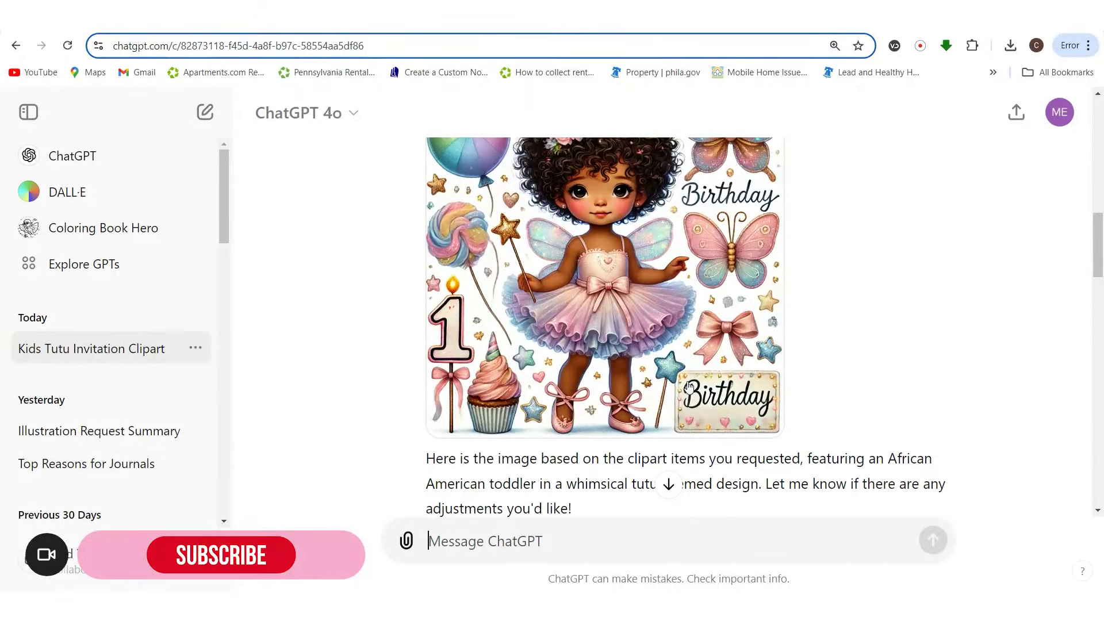
scroll(683, 388, down, 12)
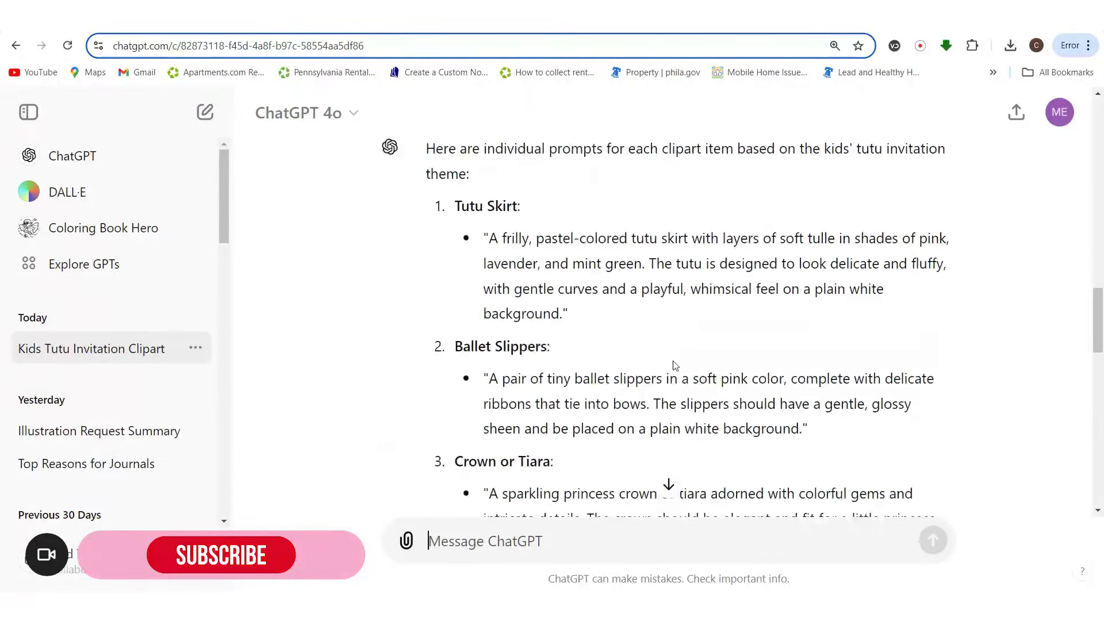
scroll(673, 360, down, 10)
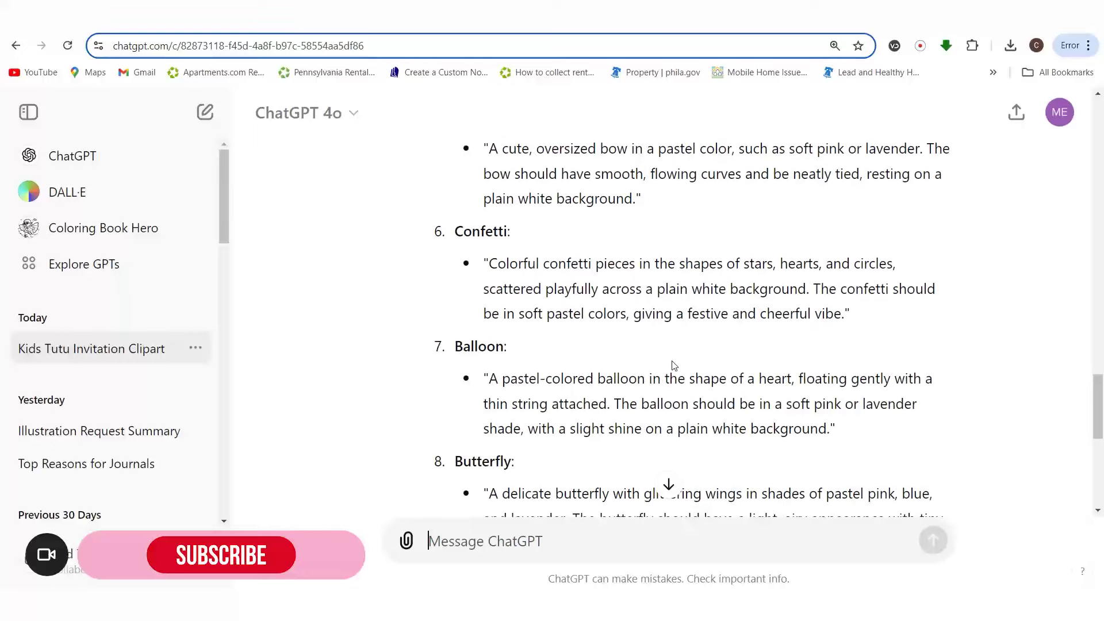
scroll(670, 364, down, 2)
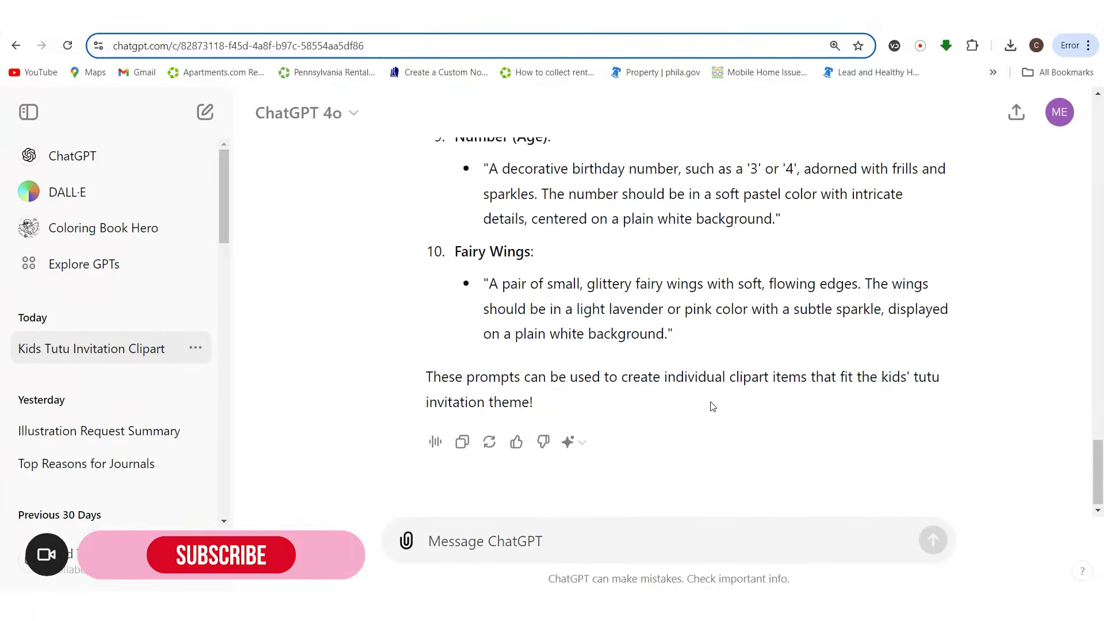
scroll(712, 406, up, 10)
scroll(713, 406, up, 6)
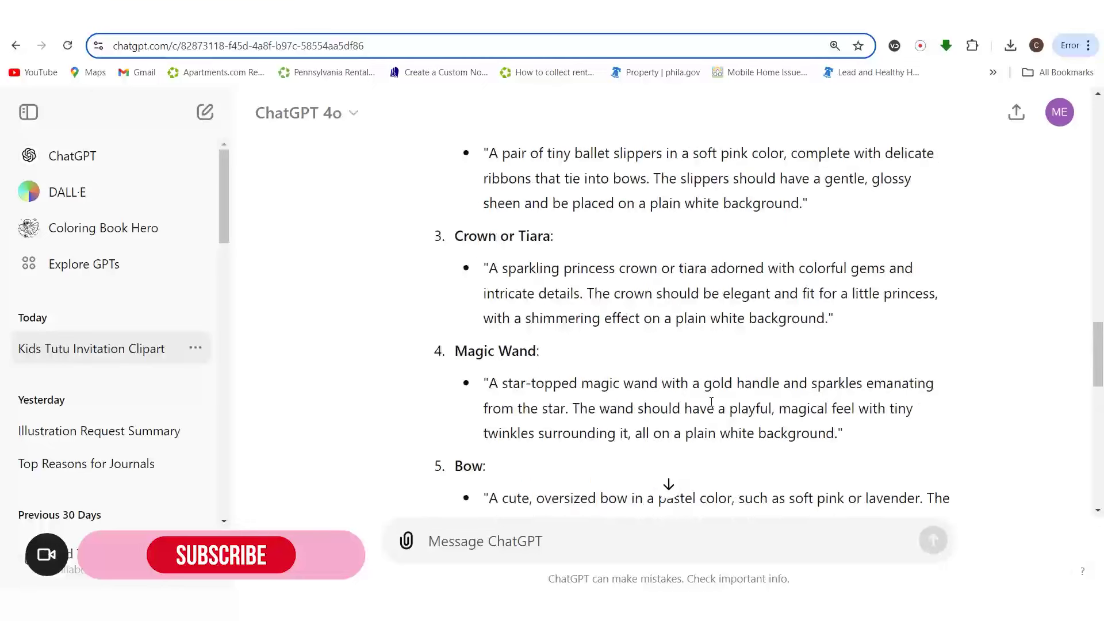
- Compare the generated toddler image once more with the tutu skirt and ballet slippers prompts
scroll(711, 401, up, 8)
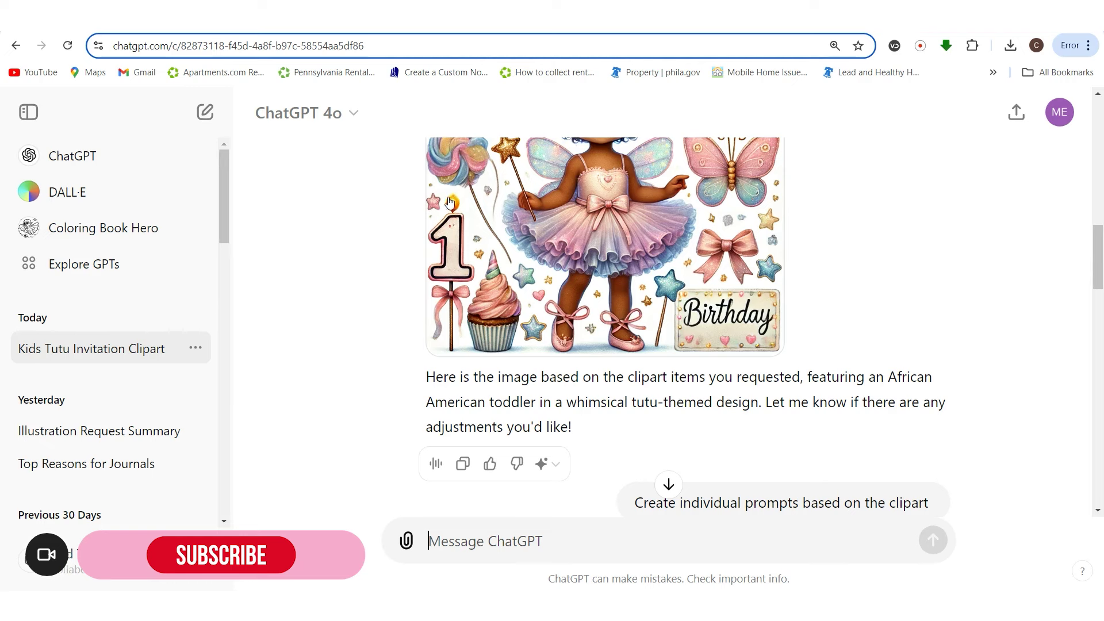
scroll(633, 347, up, 3)
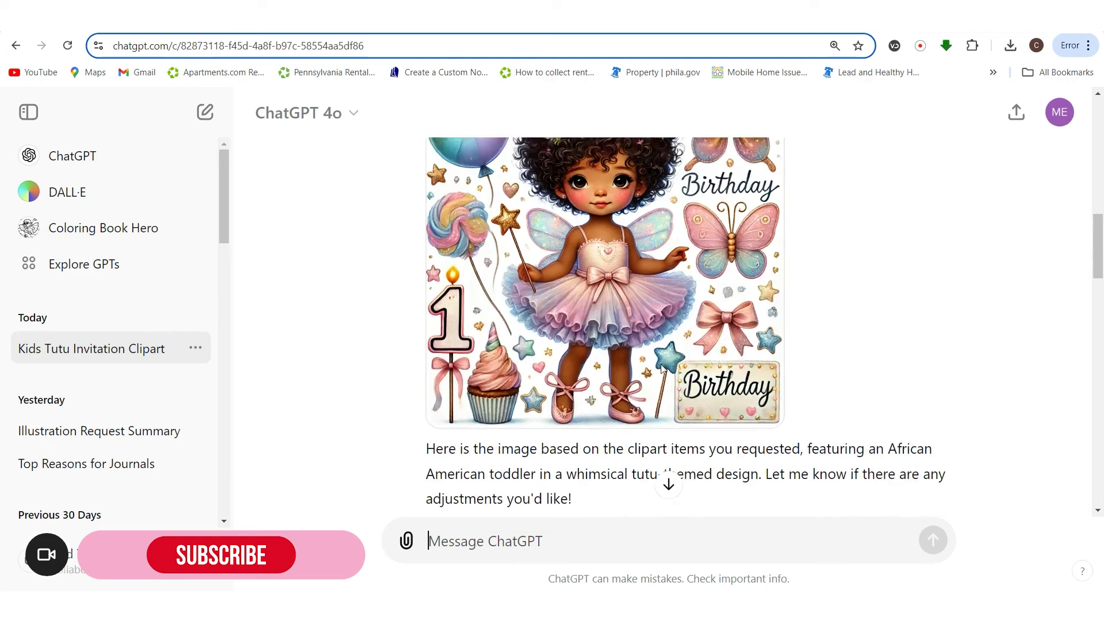
scroll(797, 351, down, 9)
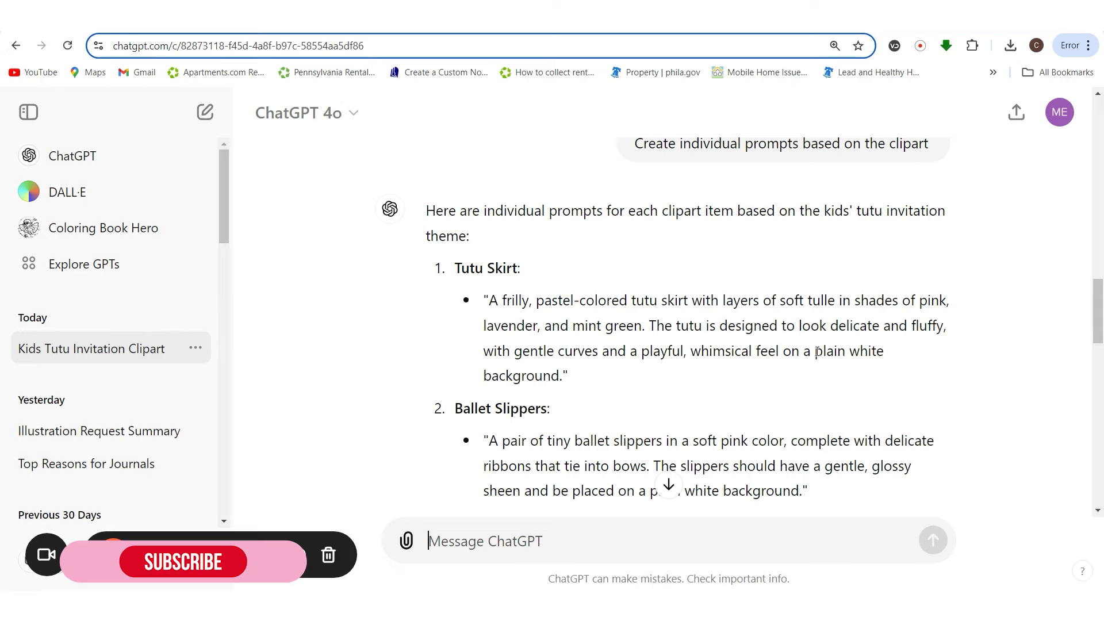
- Switch to the Canva design "Watercolor kids tutu clipart" and open the baby girl prompt text on page 17 for editing
key(ctrl+Tab)
scroll(460, 512, down, 3)
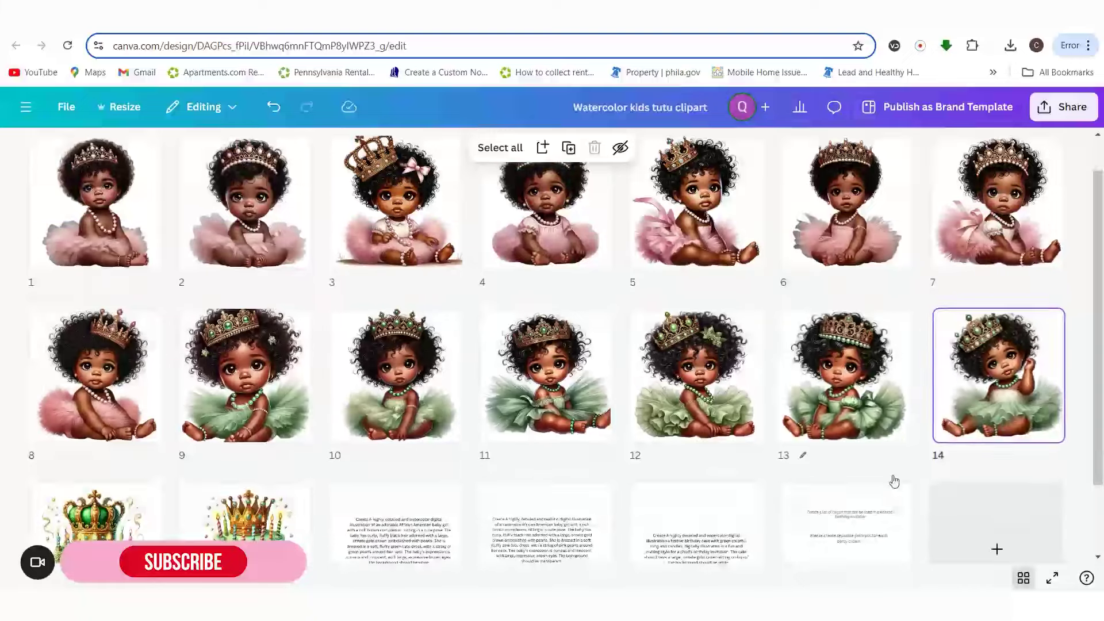
double_click(412, 506)
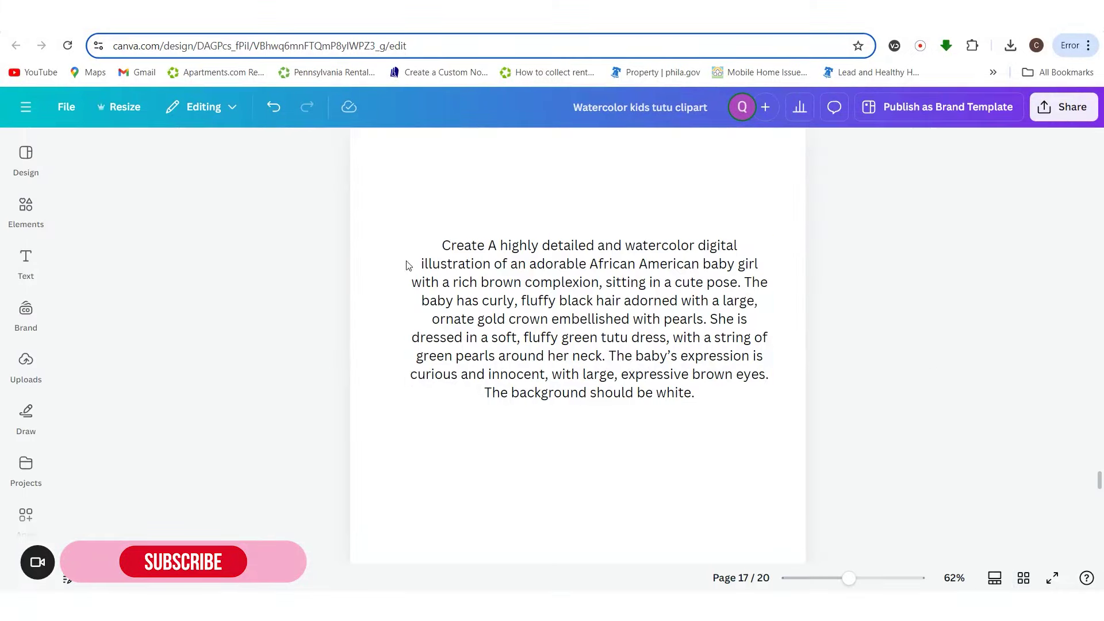
click(463, 253)
click(454, 249)
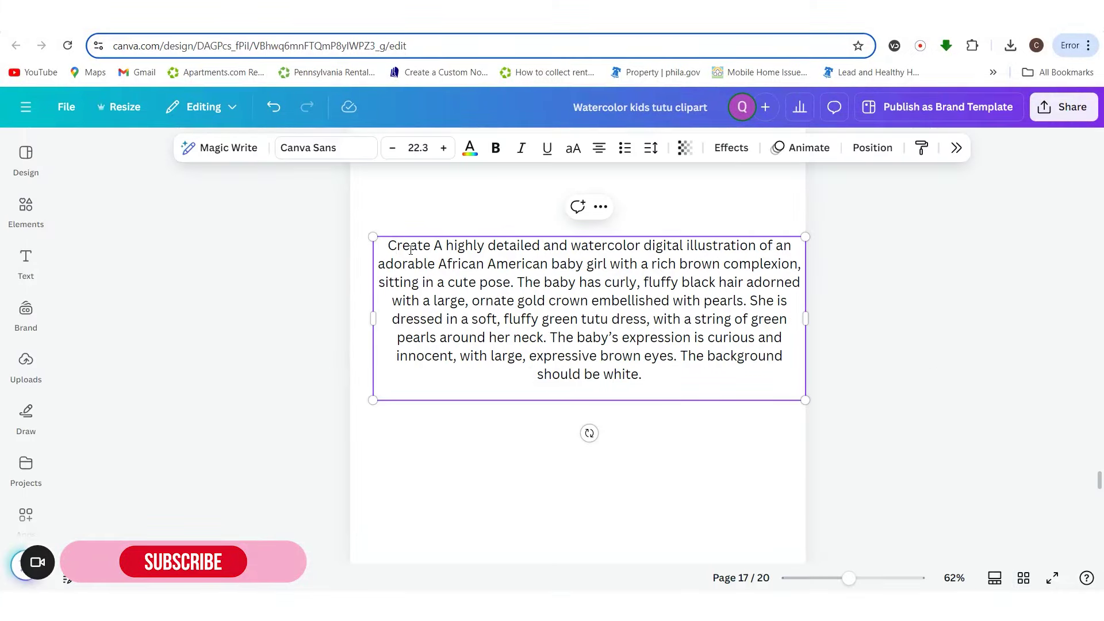
- Copy the opening line and then the full baby girl prompt on page 17, through "The background should be white."
drag(391, 247, 792, 247)
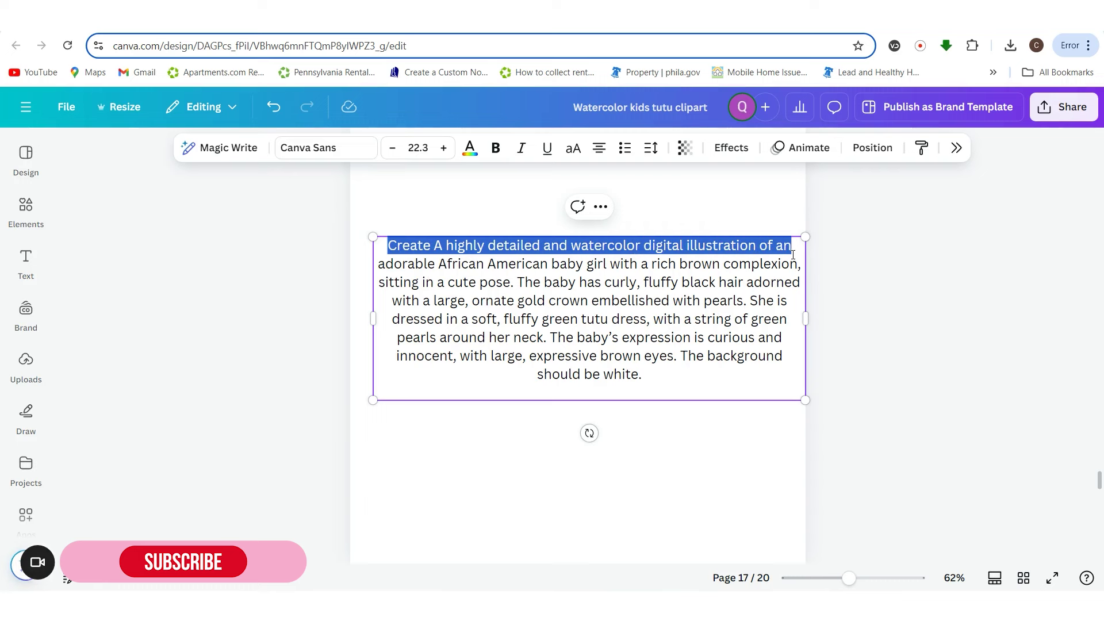
right_click(699, 239)
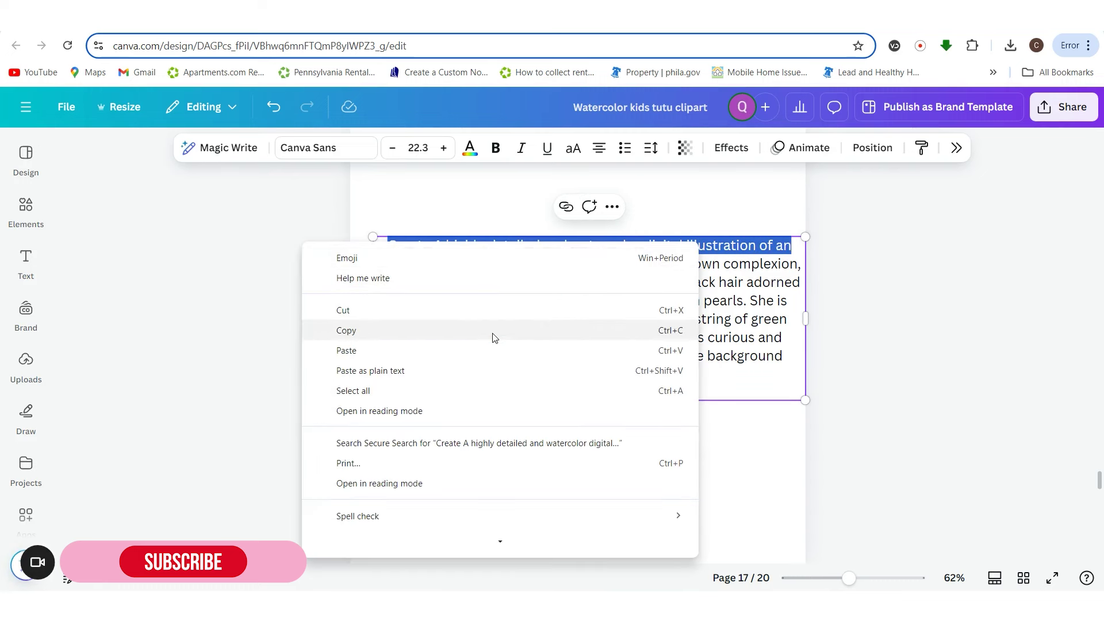
click(491, 331)
click(682, 338)
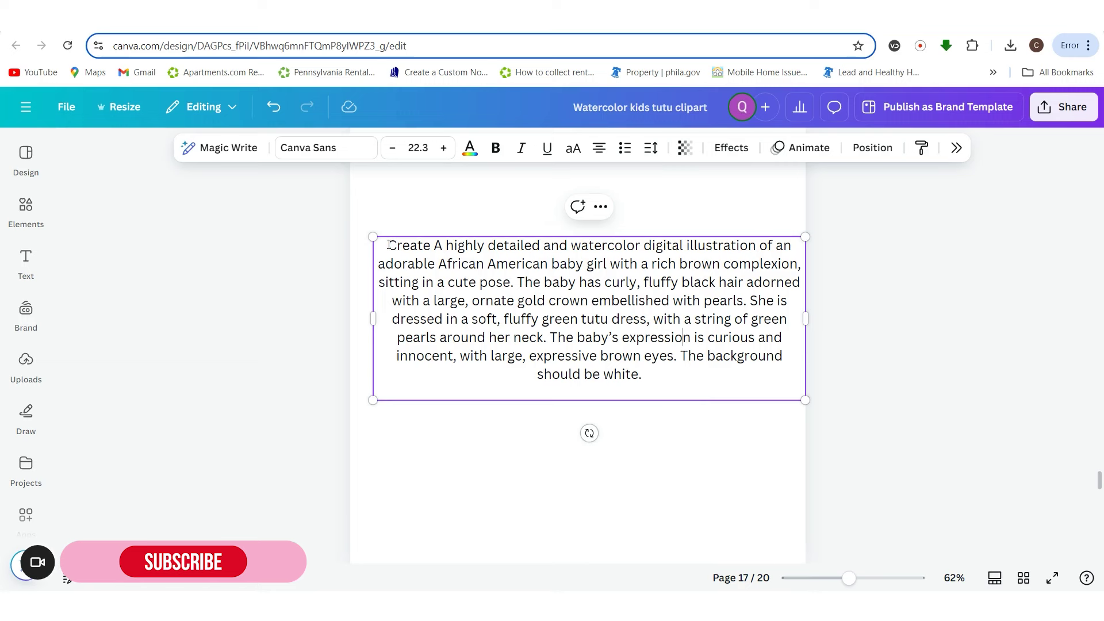
drag(388, 244, 728, 375)
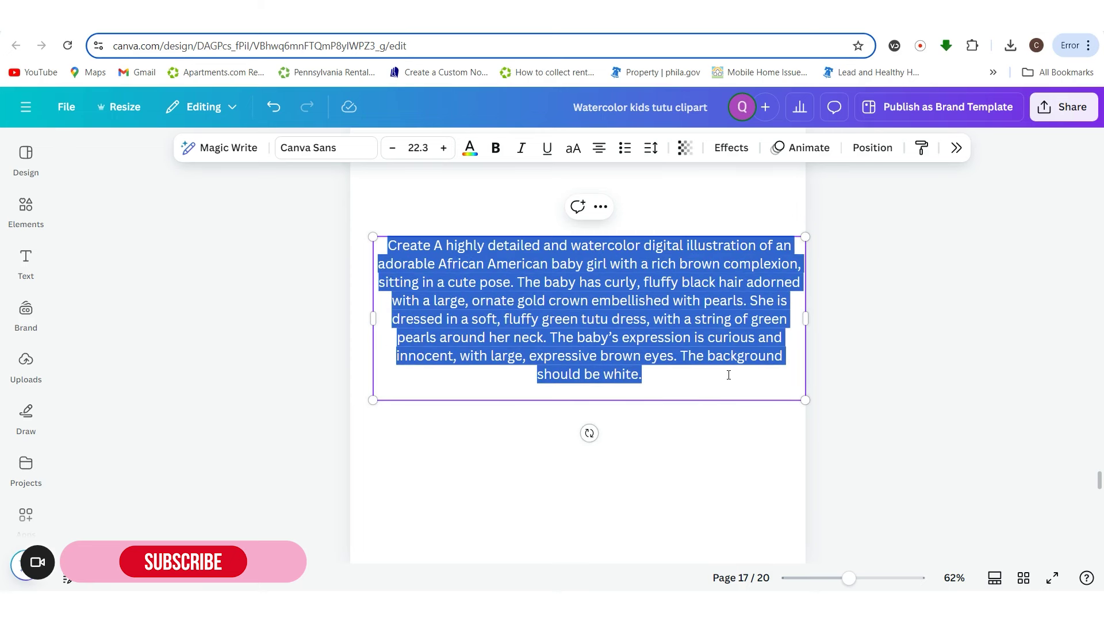
right_click(599, 293)
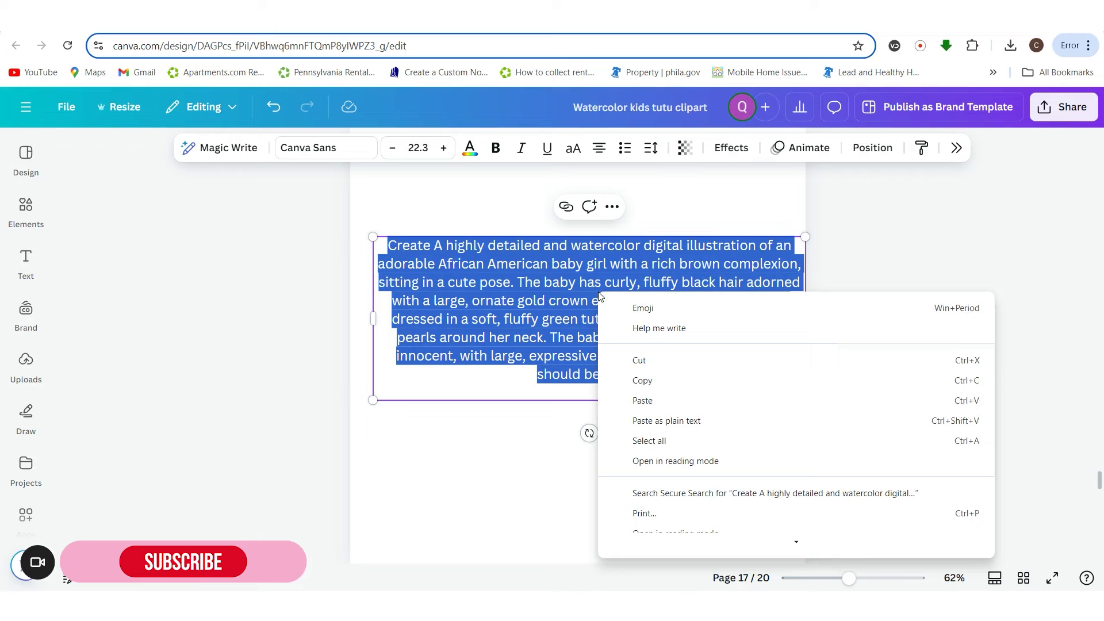
click(645, 382)
- Switch back to the ChatGPT chat and review the toddler image and the remaining clipart prompts through Fairy Wings
key(ctrl+Tab)
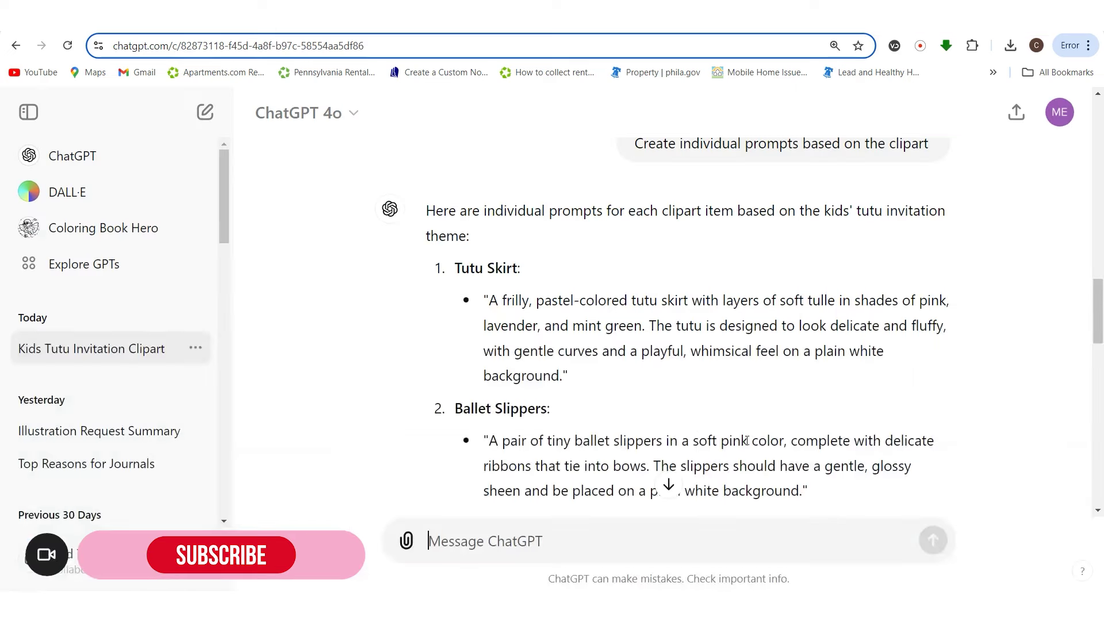
scroll(746, 440, up, 7)
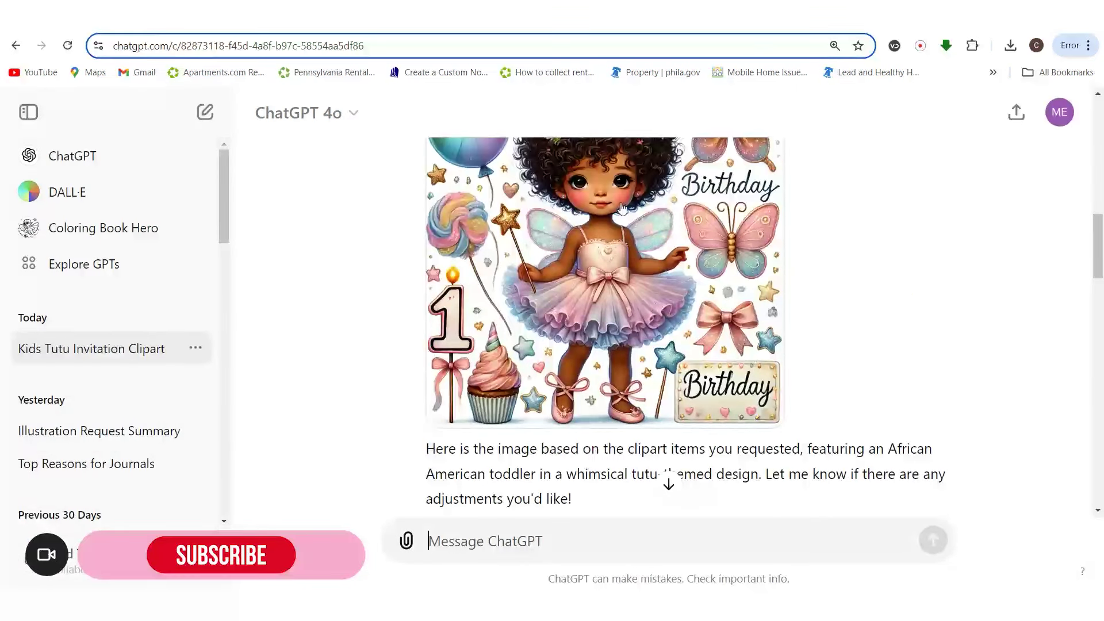
scroll(573, 213, up, 1)
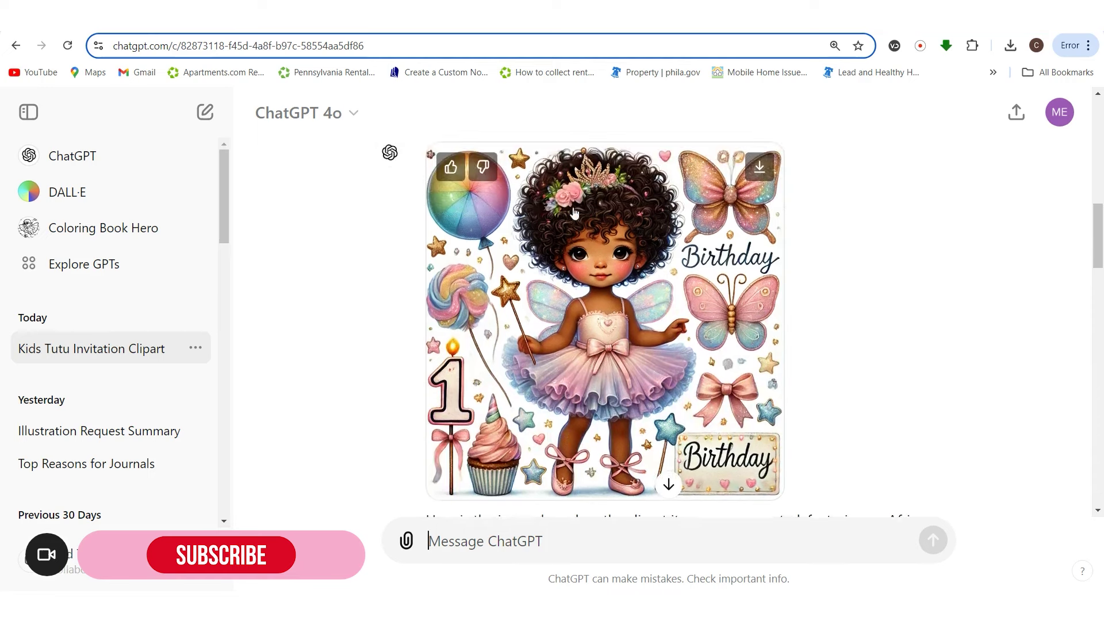
scroll(595, 331, down, 1)
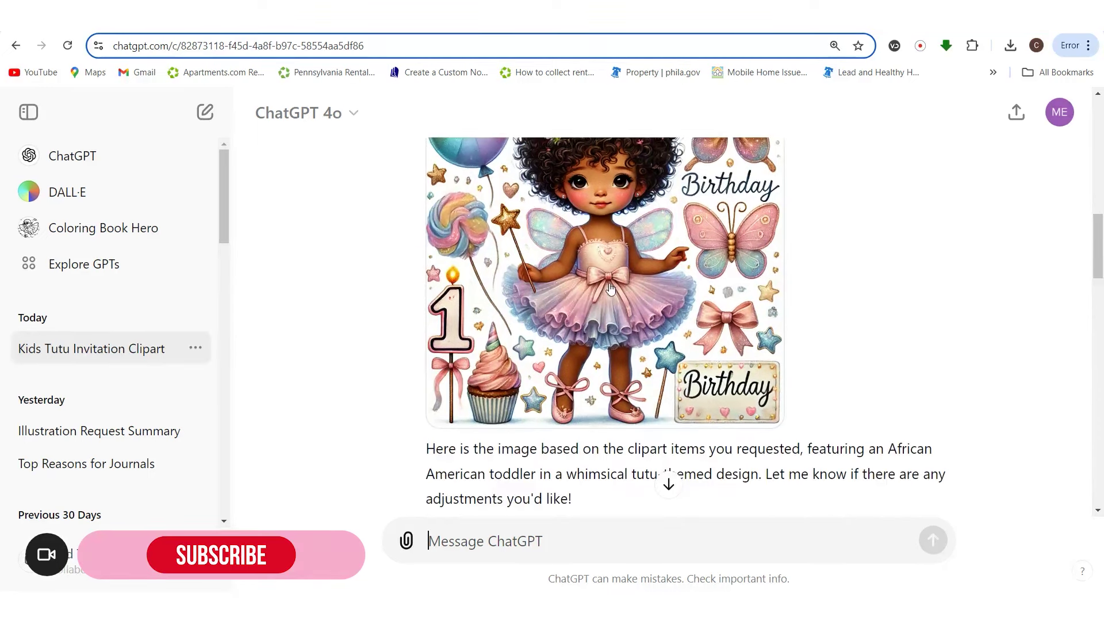
scroll(610, 288, down, 8)
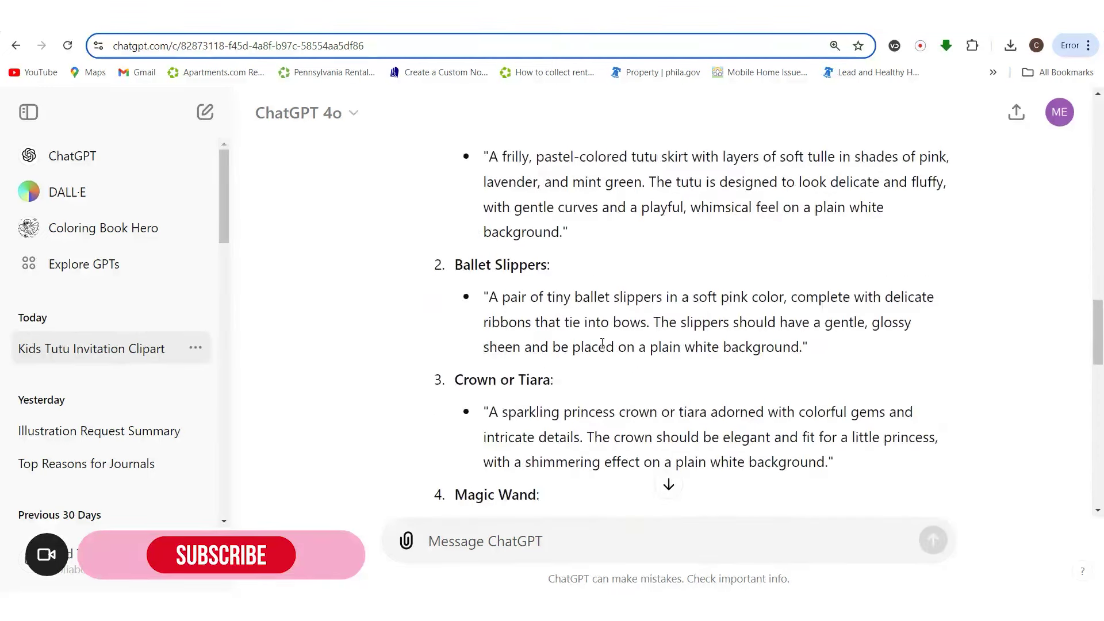
scroll(602, 343, down, 11)
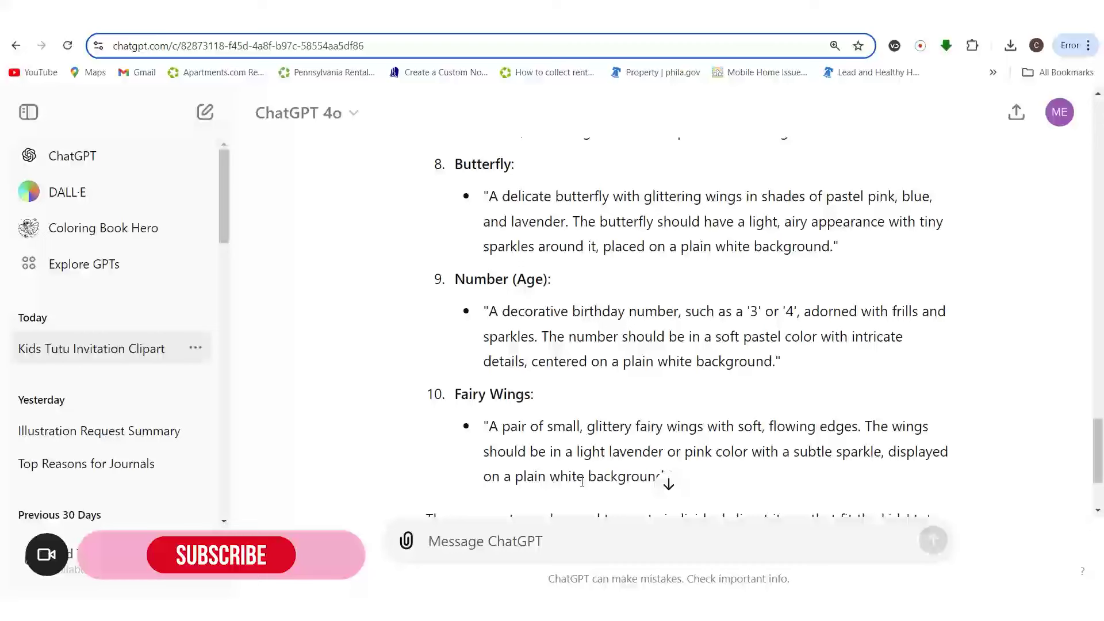
- Send ChatGPT the message "create a prompt based on the image of the african american girl in the picture above"
text(create a )
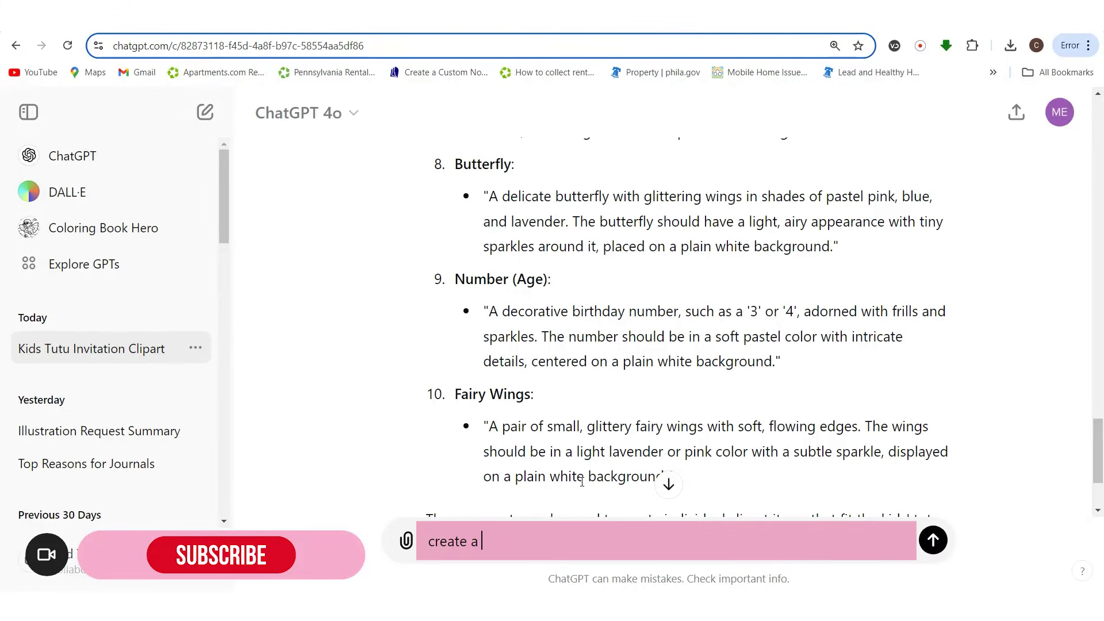
text(prompt based on the image)
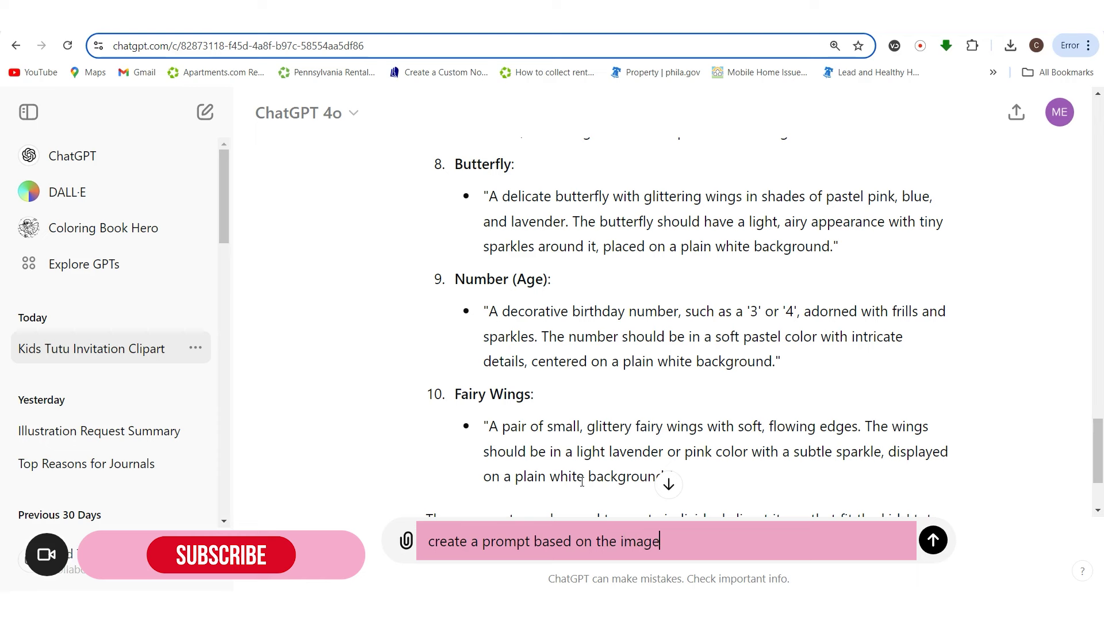
text( of the african american)
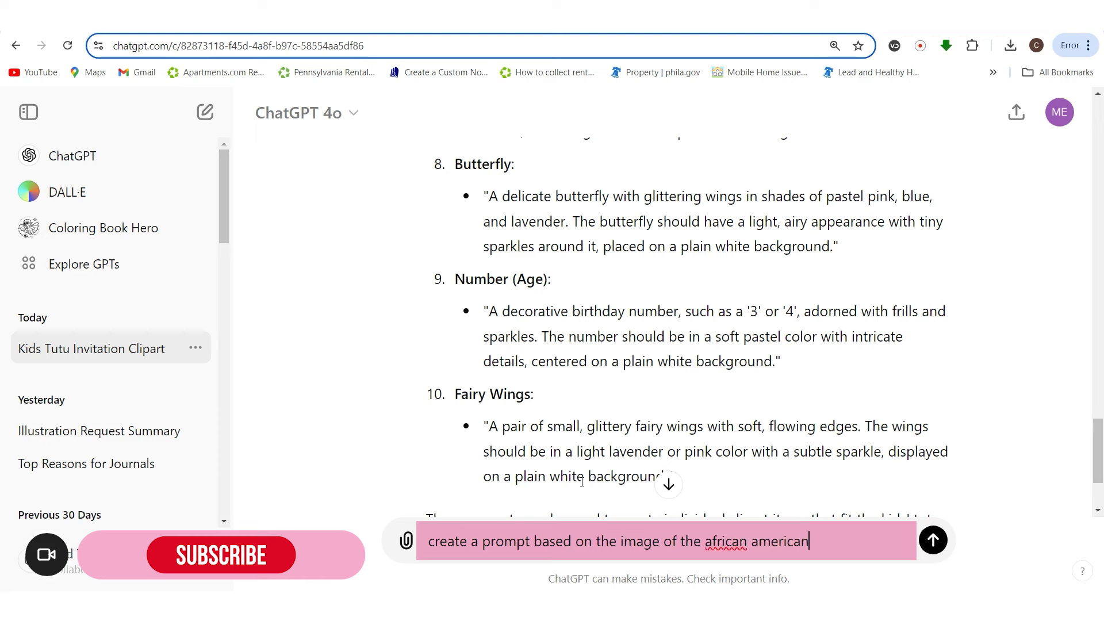
text( girl in the picture )
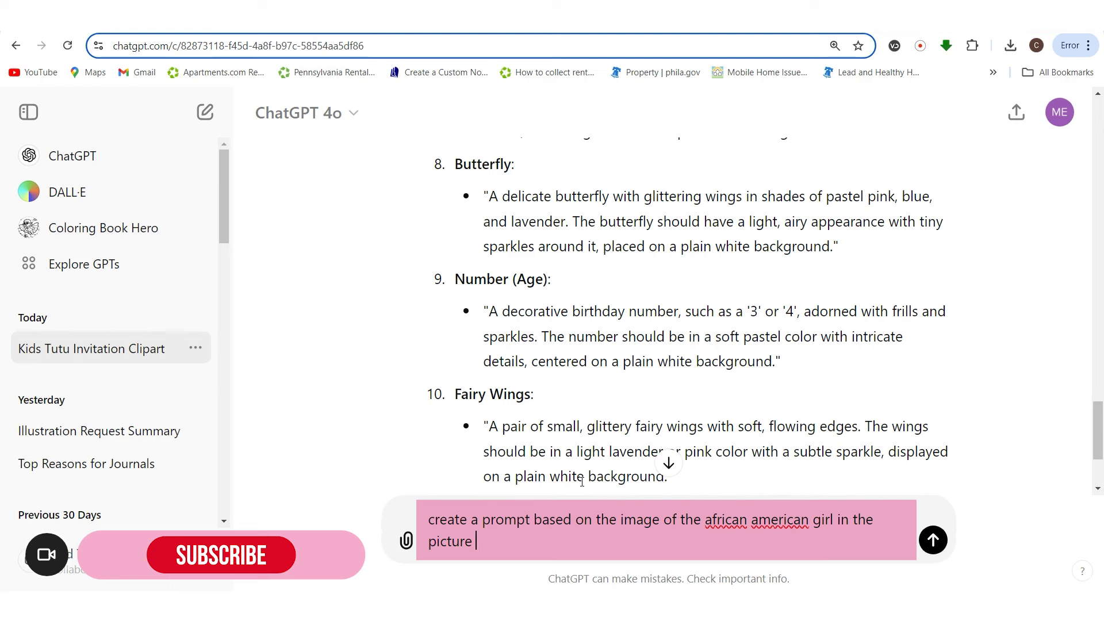
text(ab)
key(BackSpace)
text(biv)
key(BackSpace)
key(BackSpace)
text(ove)
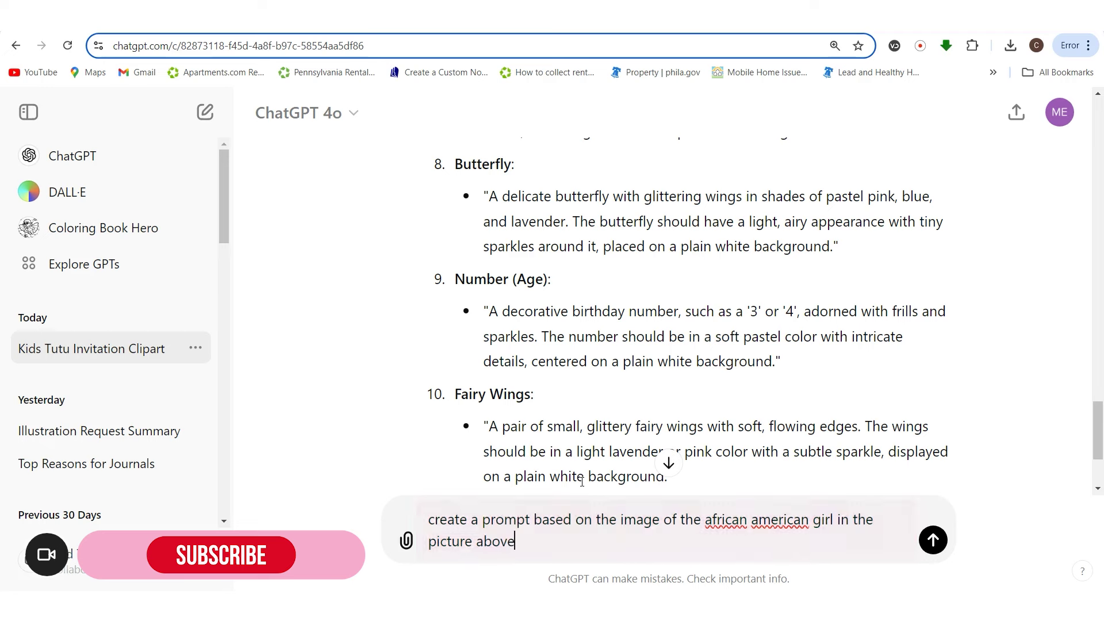
key(Return)
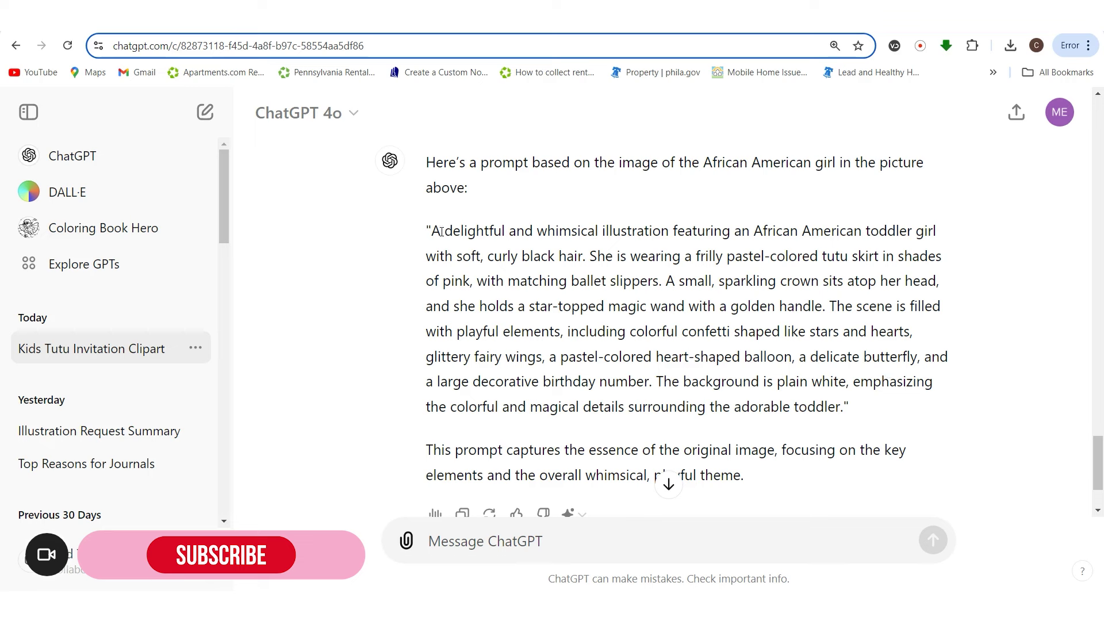
- Copy the generated toddler girl prompt without its quotation marks and paste it as a message into the DALL·E GPT
drag(440, 232, 843, 407)
right_click(656, 336)
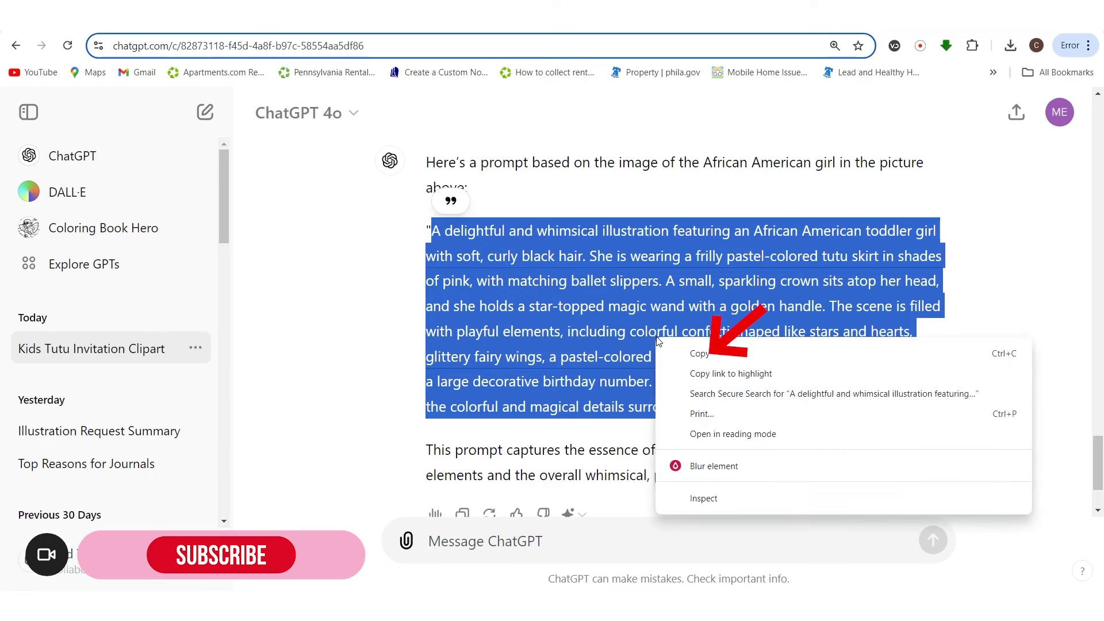
click(678, 352)
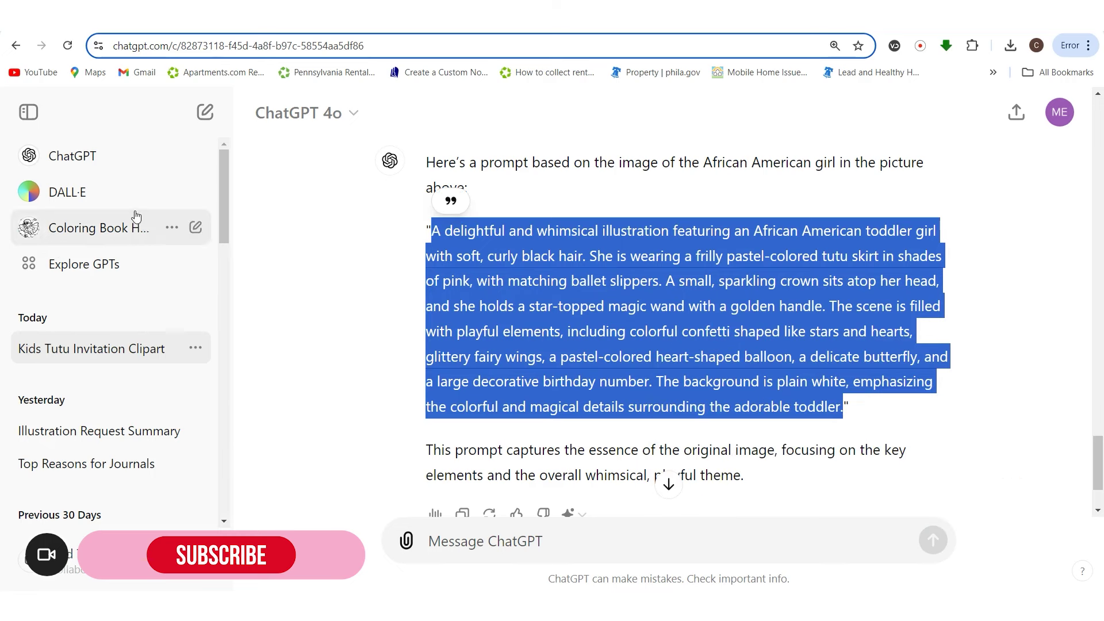
click(111, 193)
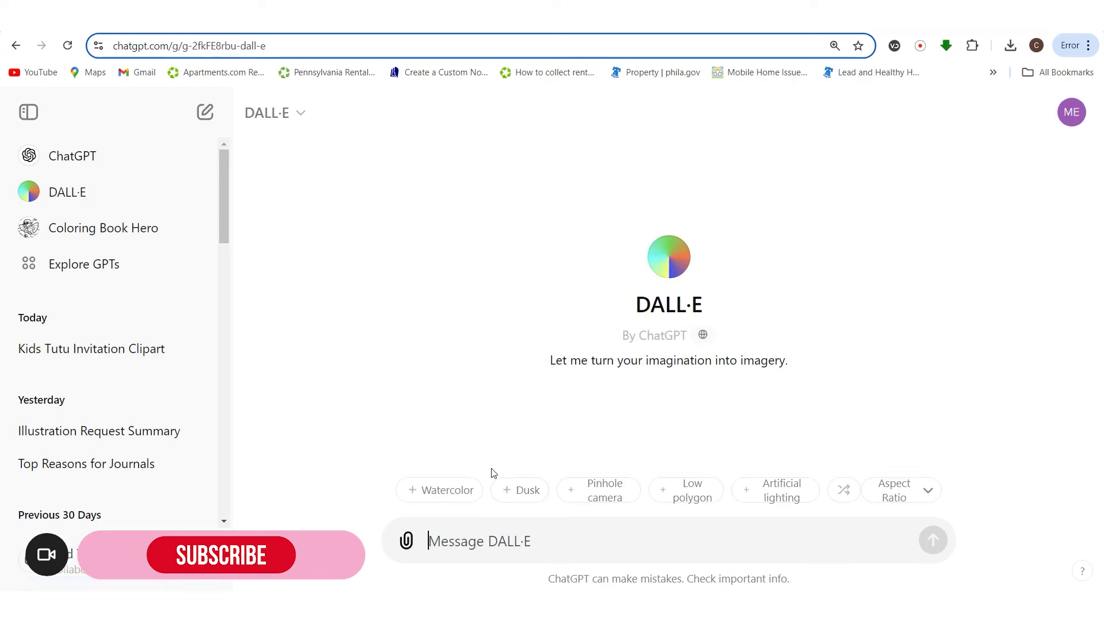
key(ctrl+v)
- Replace the prompt's opening words "A delightful and" with "Create a highly detailed and watercolor"
scroll(575, 525, up, 3)
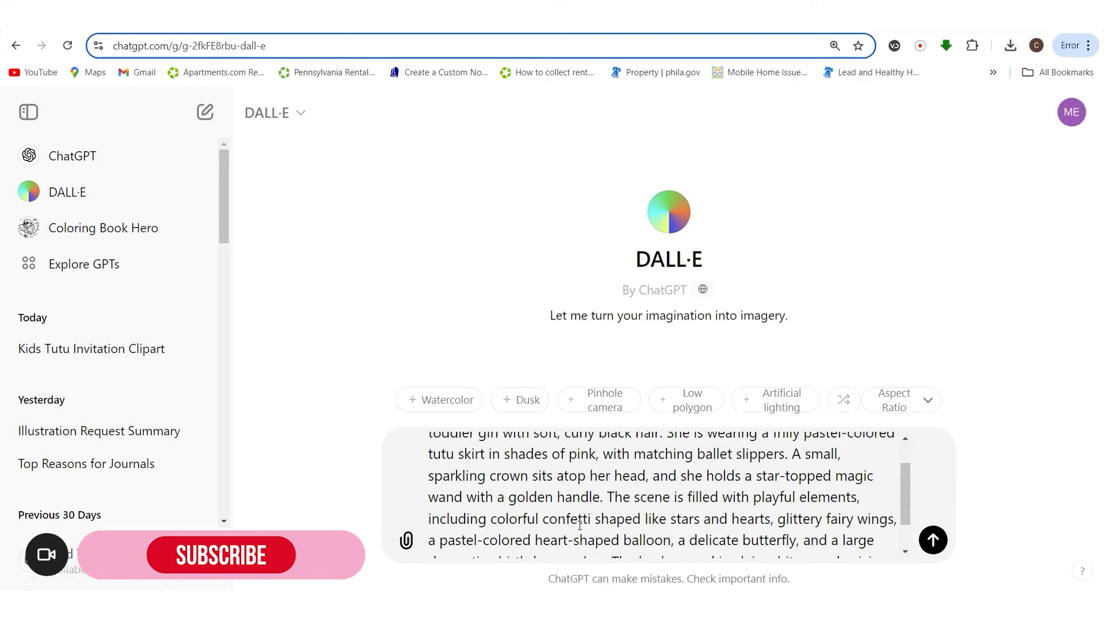
drag(431, 448, 533, 451)
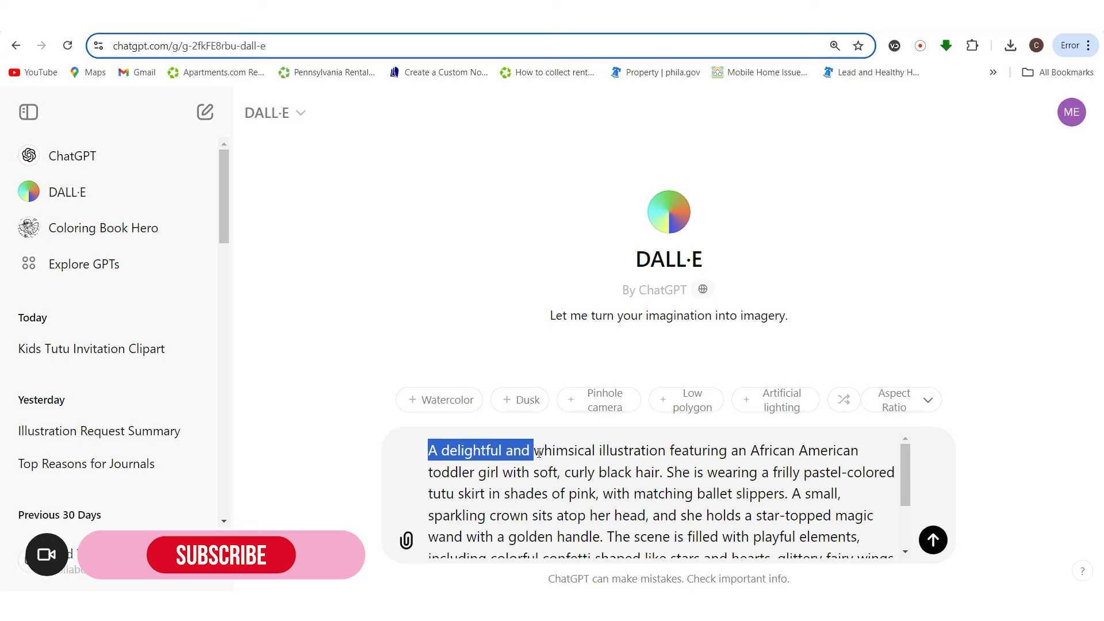
key(BackSpace)
text(Cre)
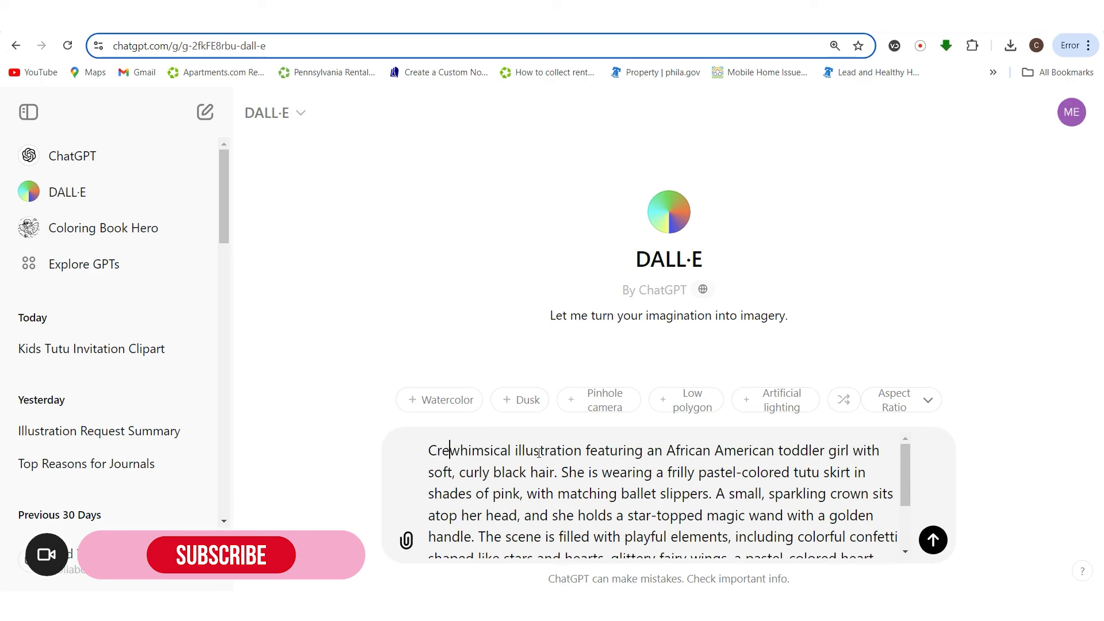
text(ate a hi)
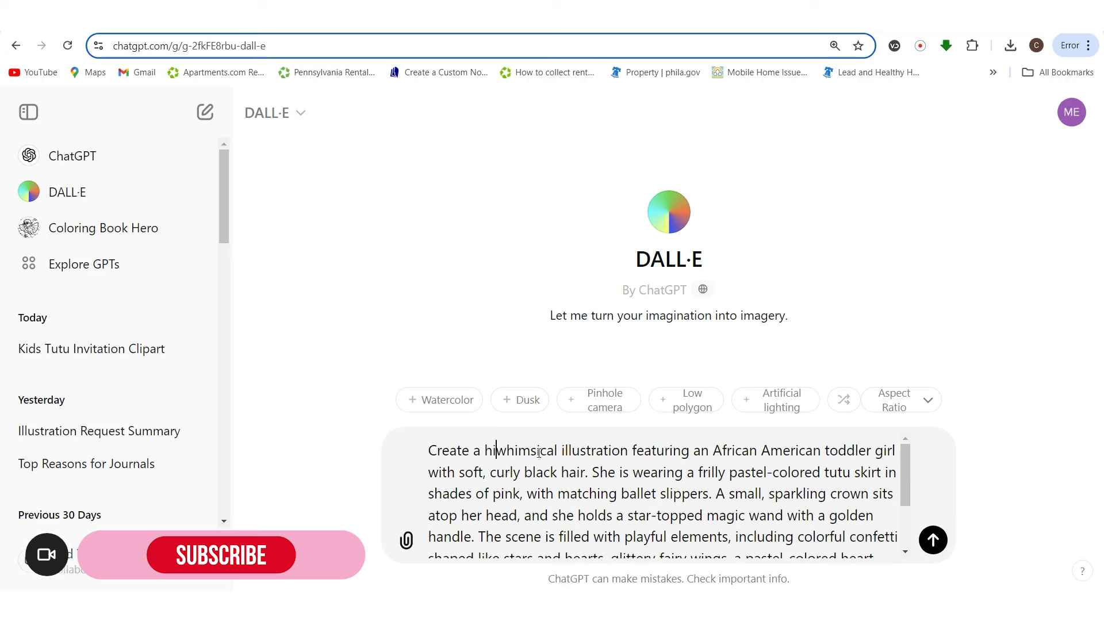
text(ghly detai)
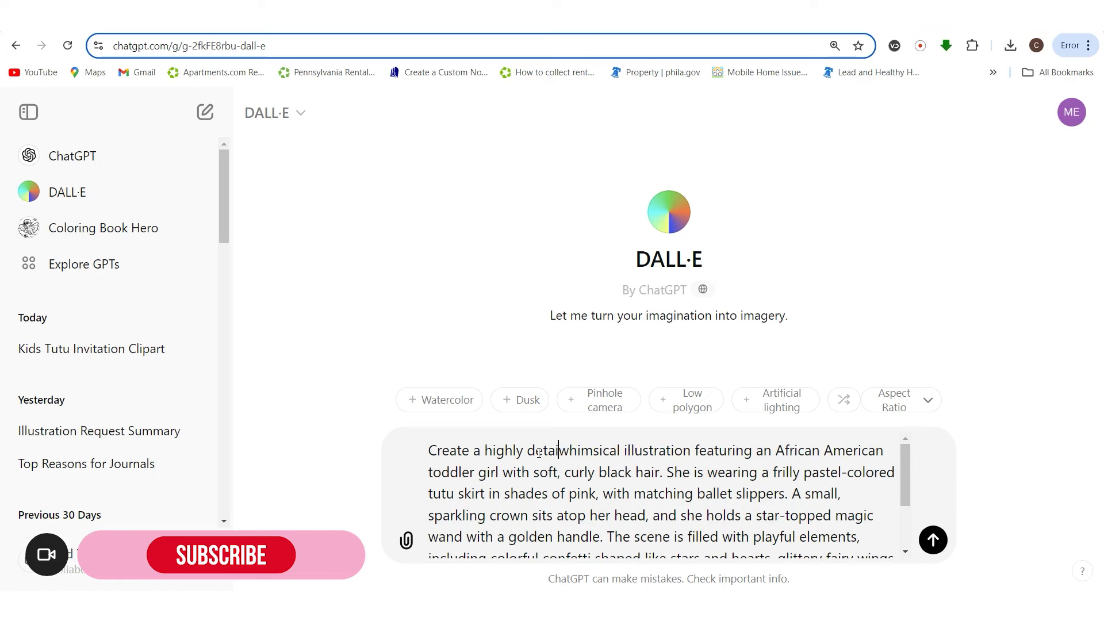
text(led)
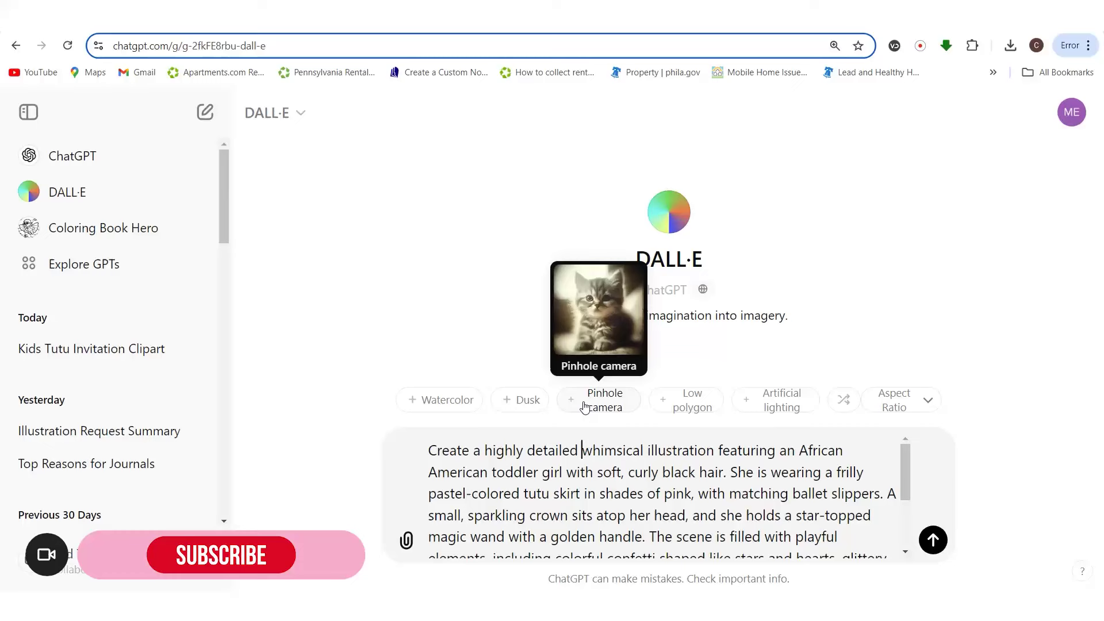
text(and )
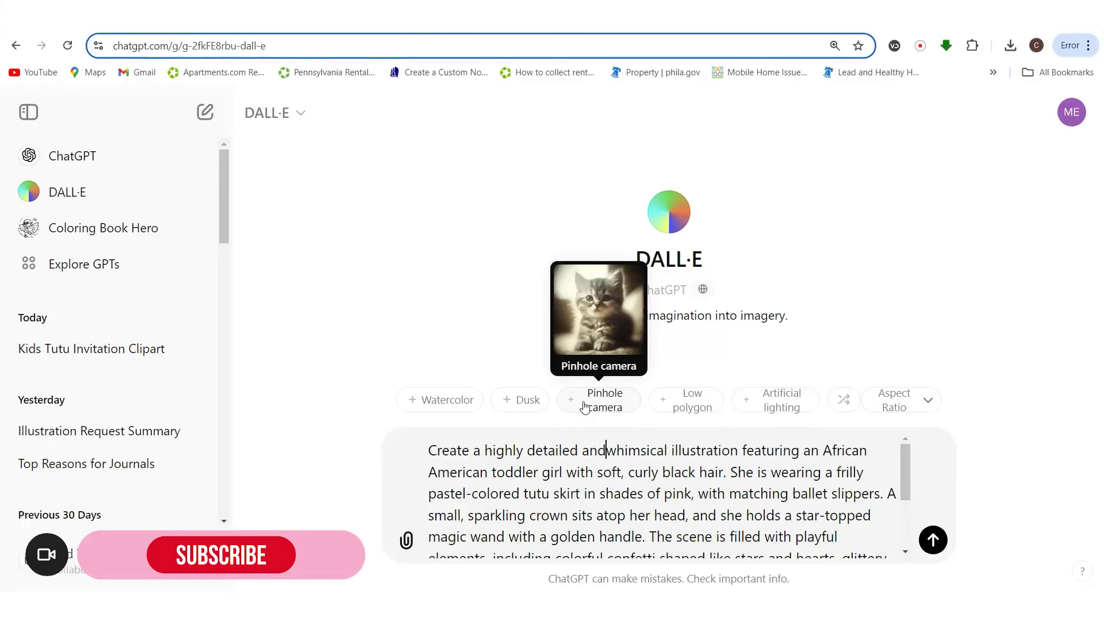
text(water)
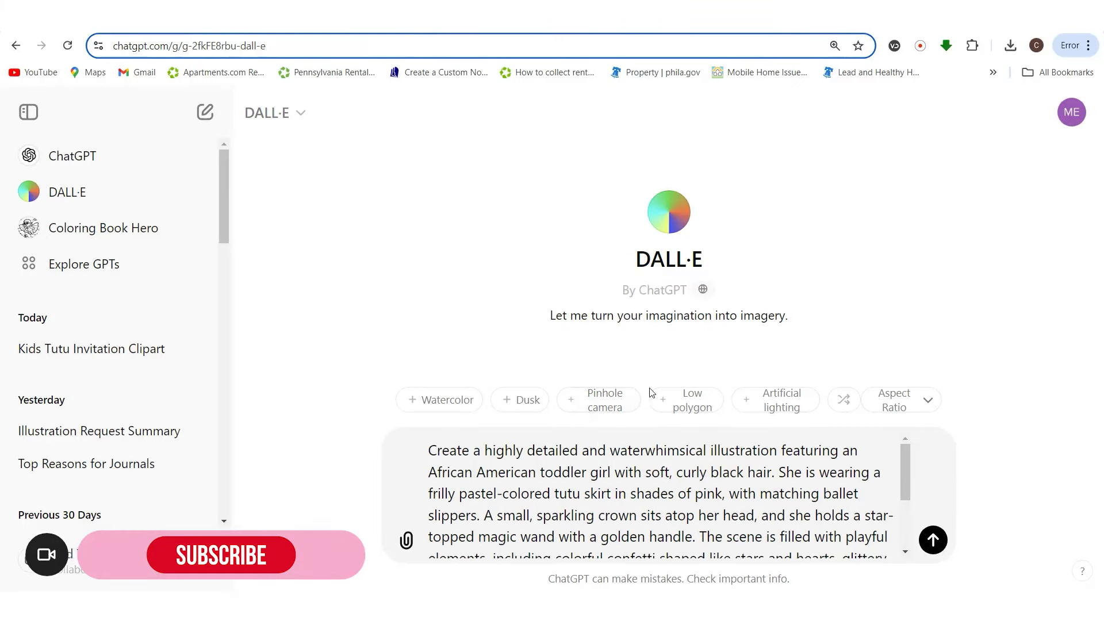
mouse_move(624, 399)
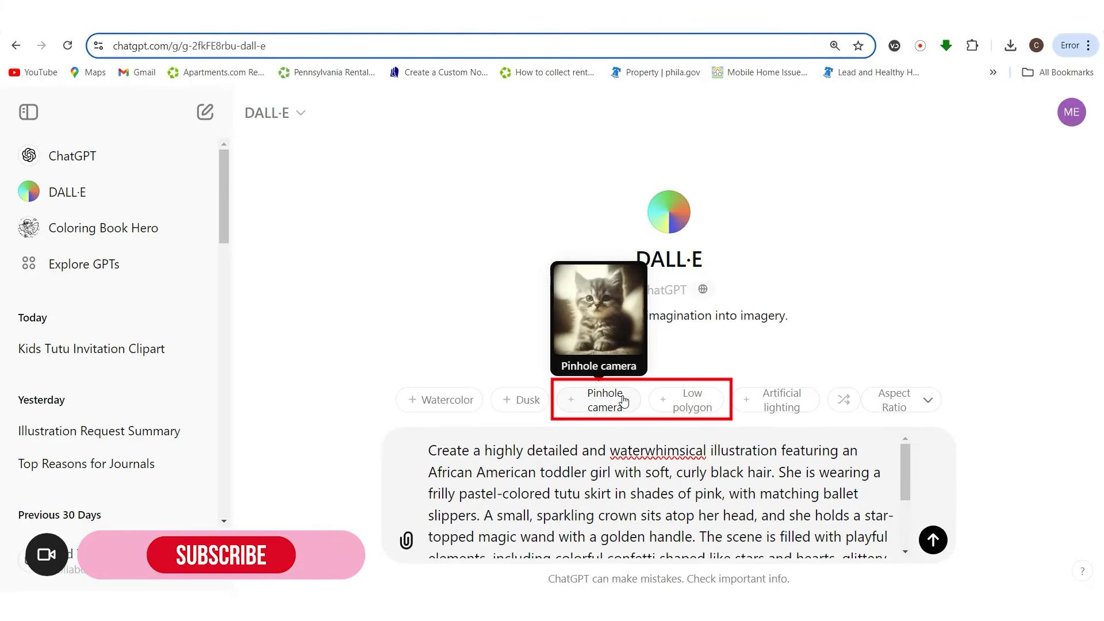
text(col)
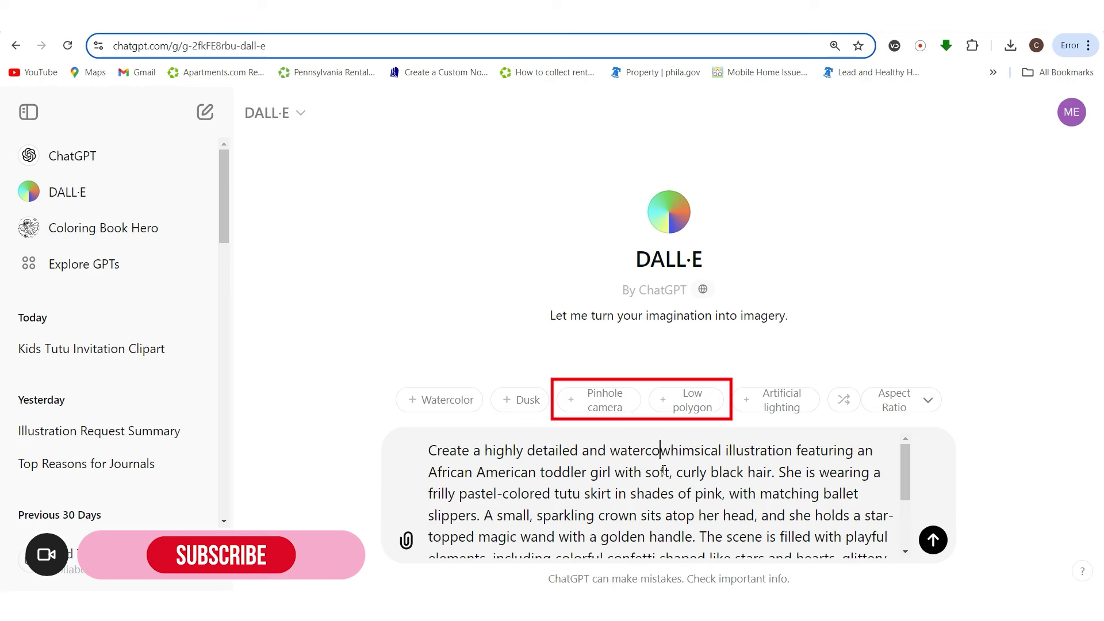
text(or)
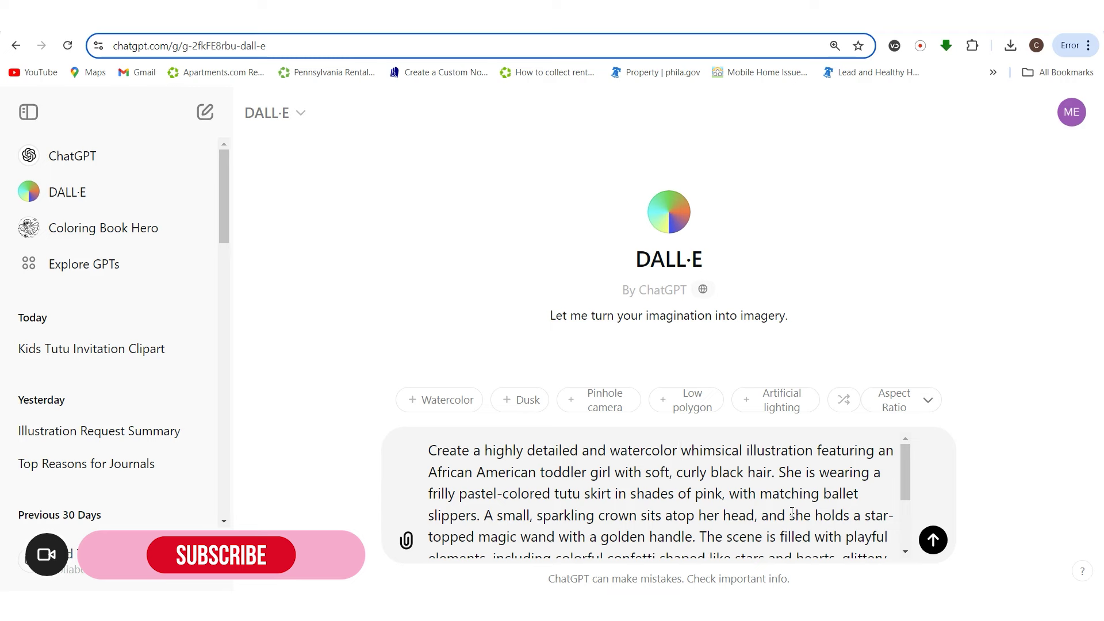
- Change the tutu skirt's color in the prompt from pink to purple
scroll(791, 511, down, 2)
scroll(791, 511, up, 2)
scroll(753, 506, down, 2)
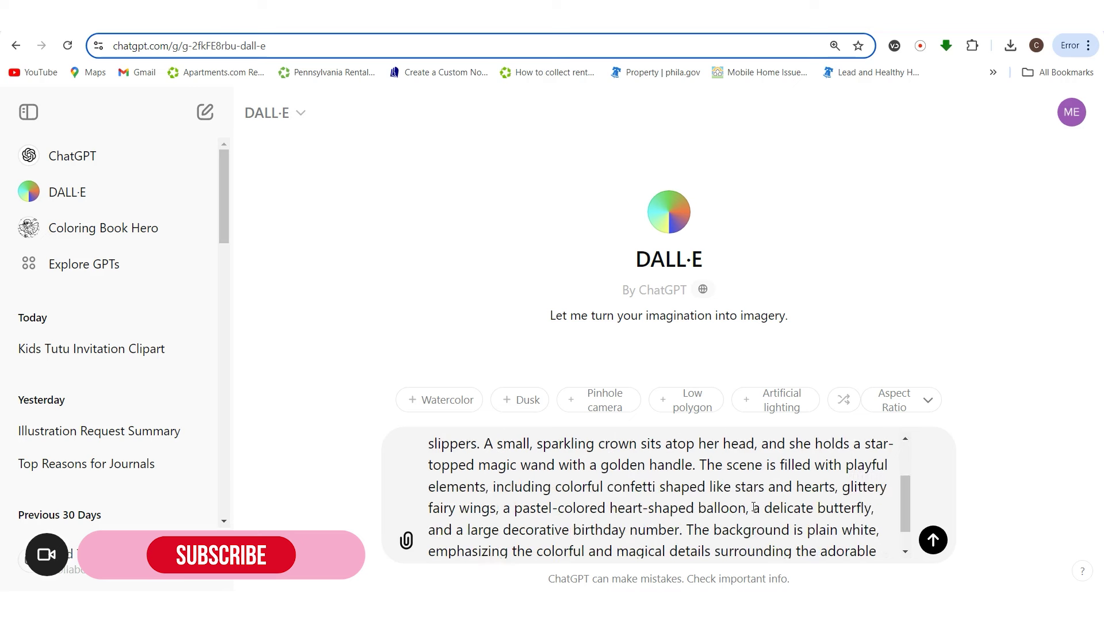
scroll(753, 505, up, 2)
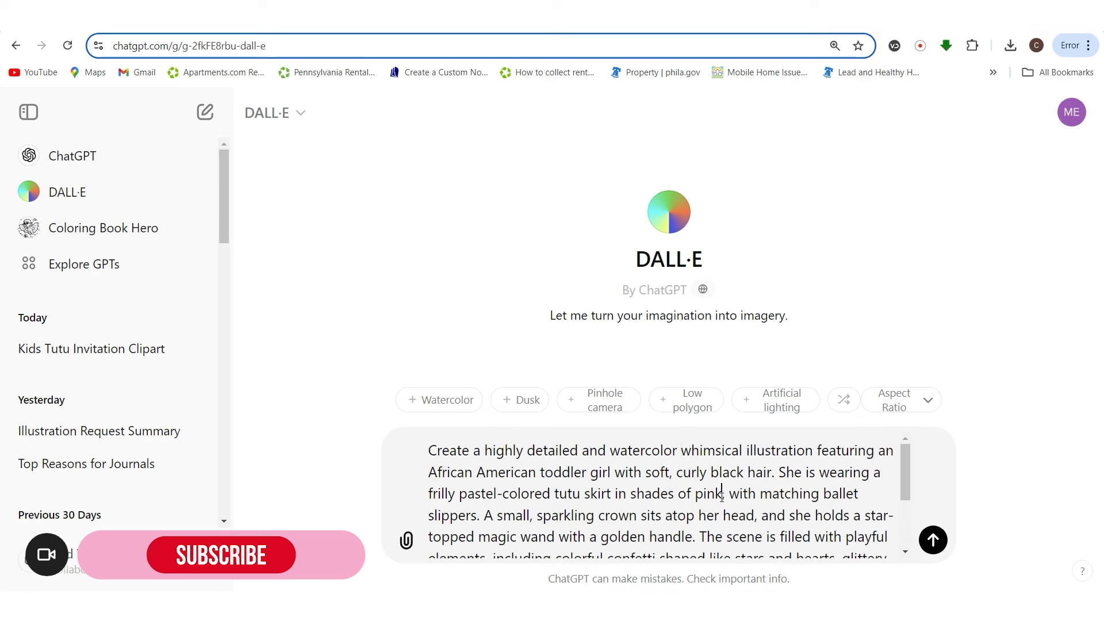
key(BackSpace)
key(BackSpace)
key(BackSpace)
key(BackSpace)
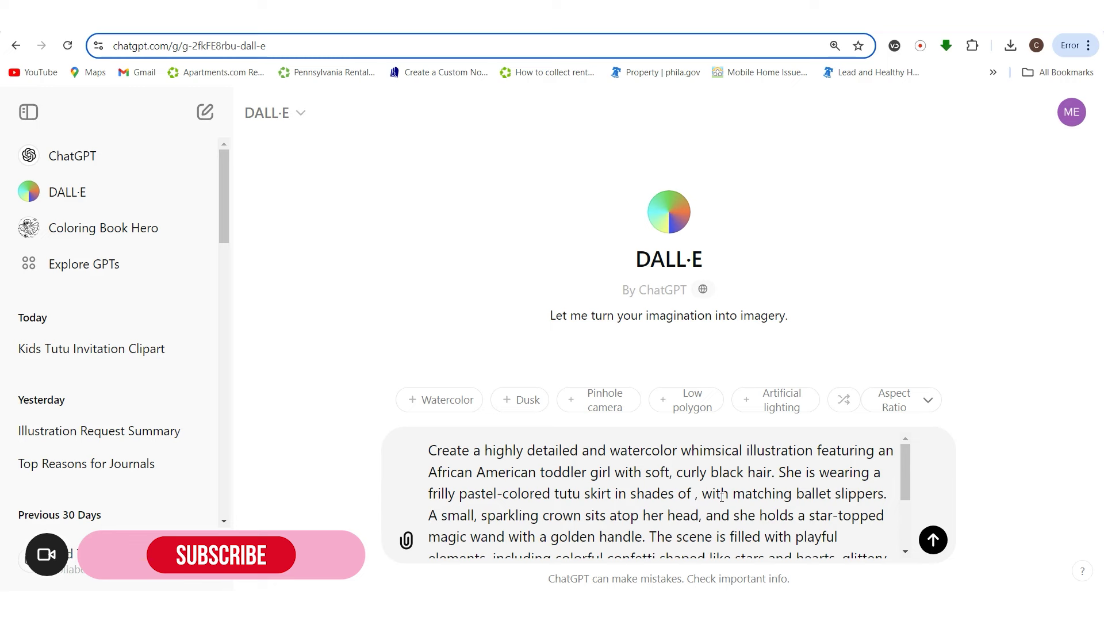
text(purple)
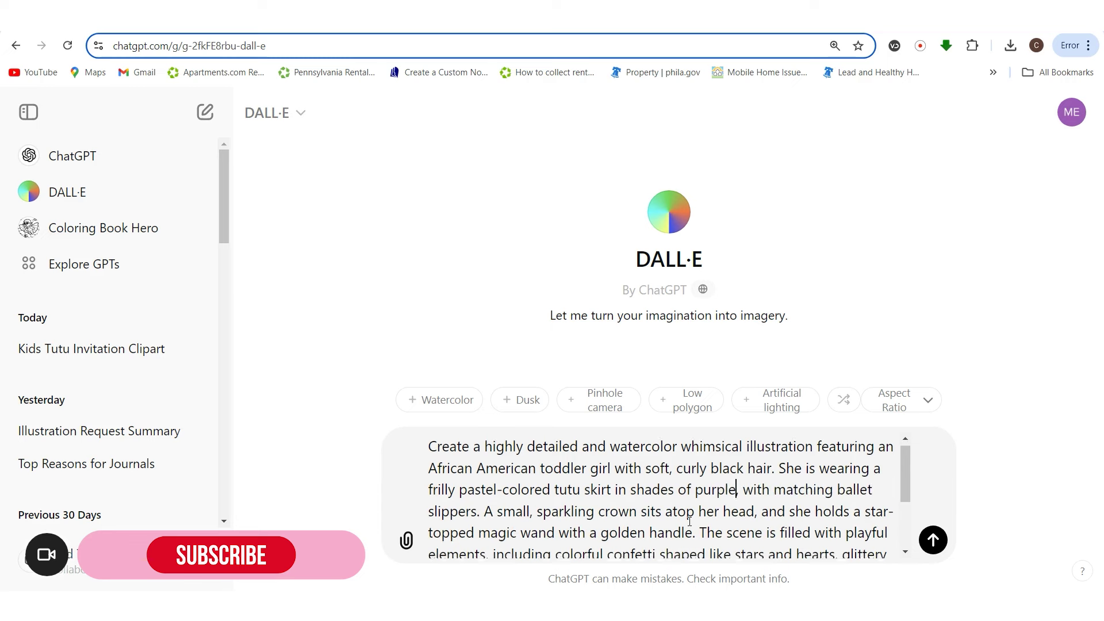
- Replace the prompt text from "The scene is filled with playful elements" through the stars and hearts confetti with "She has"
scroll(688, 520, down, 1)
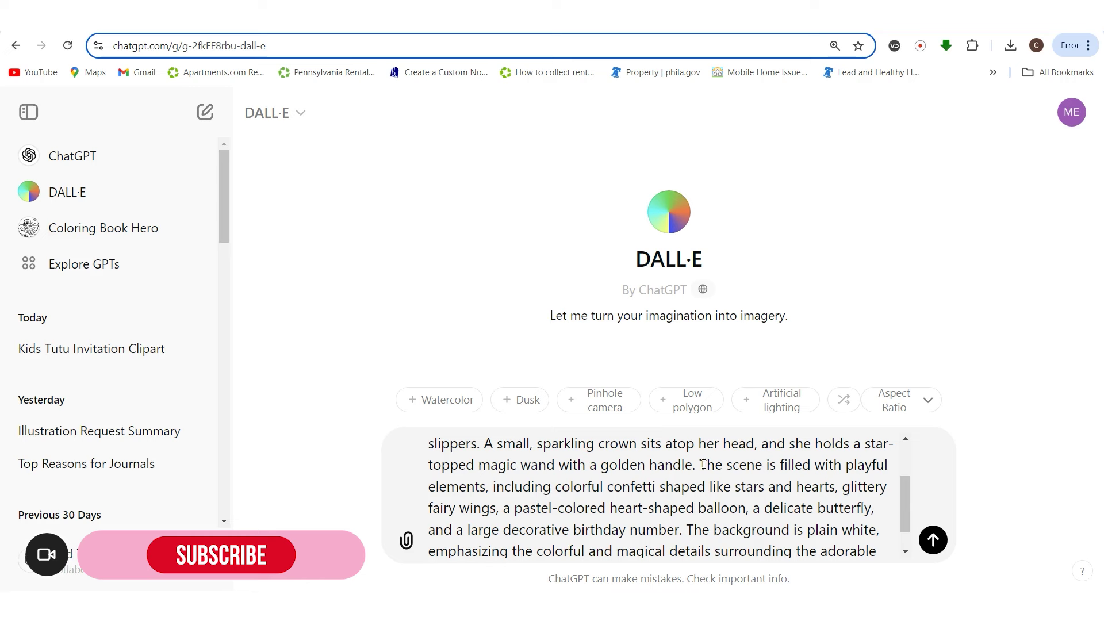
drag(706, 464, 764, 484)
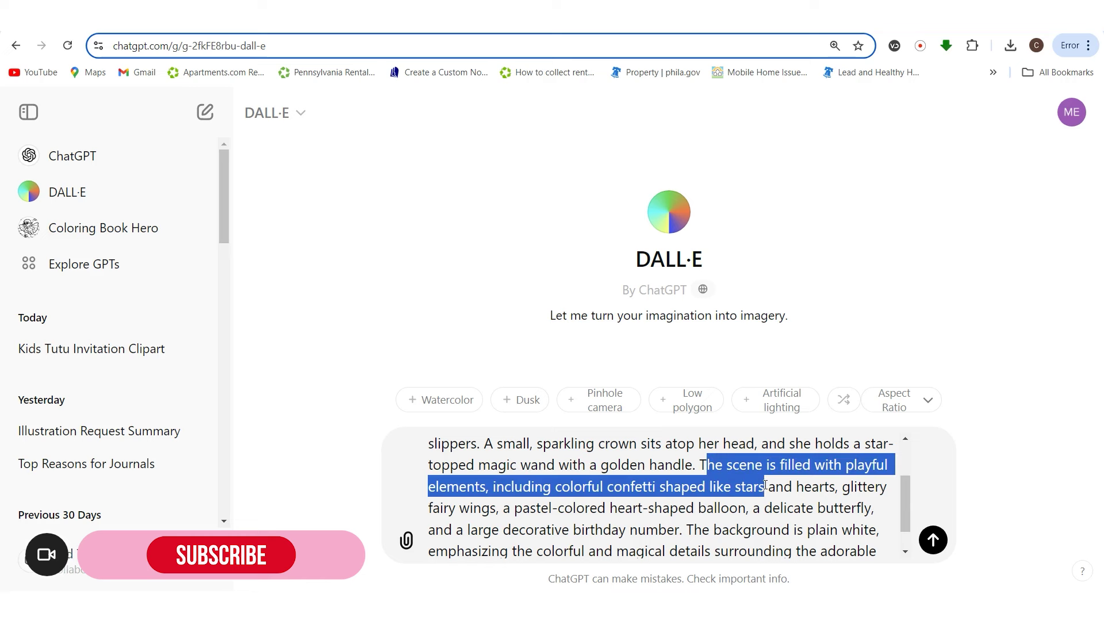
click(762, 500)
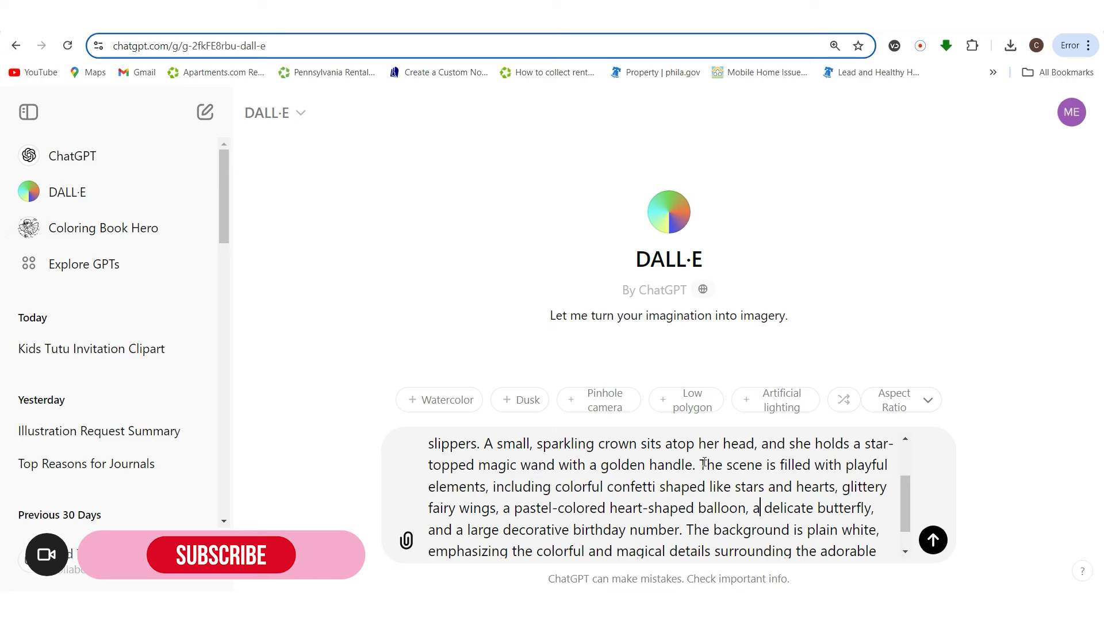
drag(706, 464, 837, 489)
key(BackSpace)
key(BackSpace)
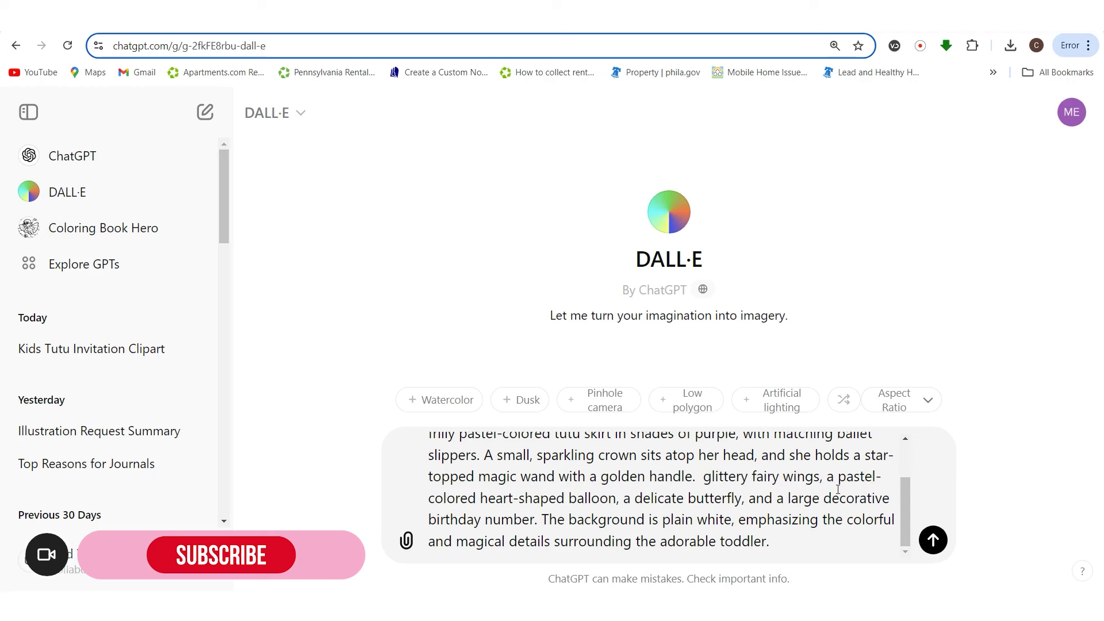
text(She had)
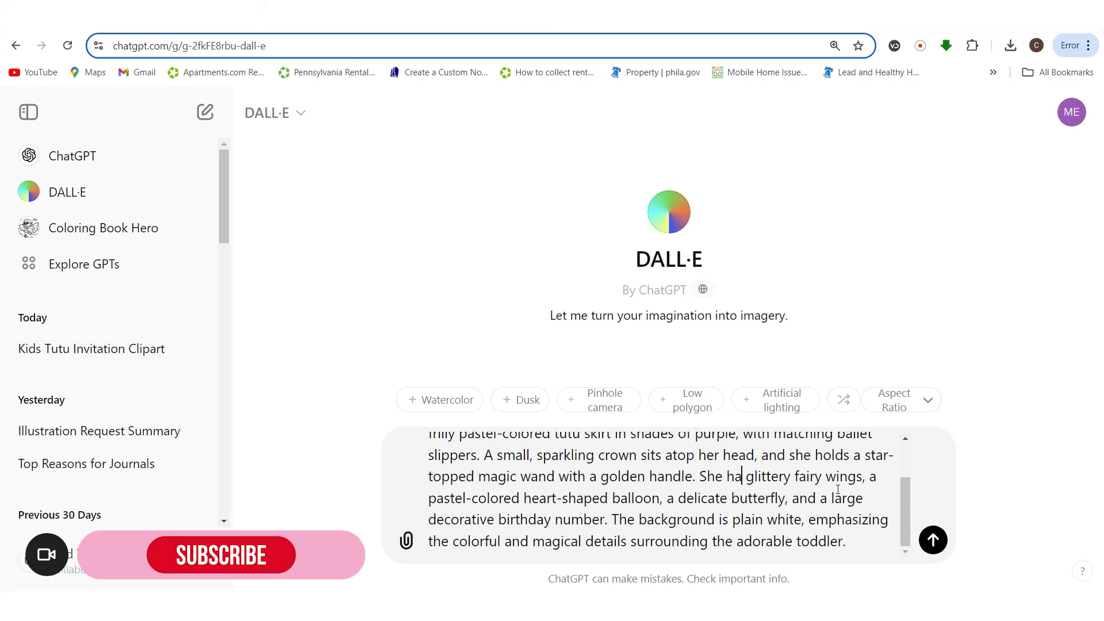
key(BackSpace)
text(s)
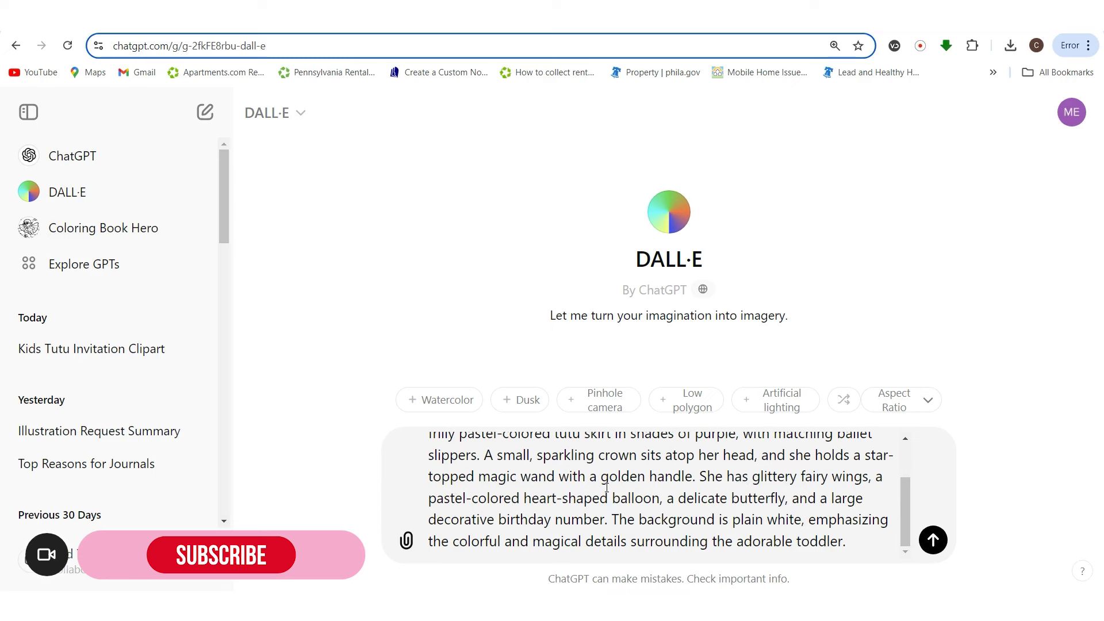
- Add "and tank top" after "matching ballet slippers" in the prompt
scroll(606, 487, up, 2)
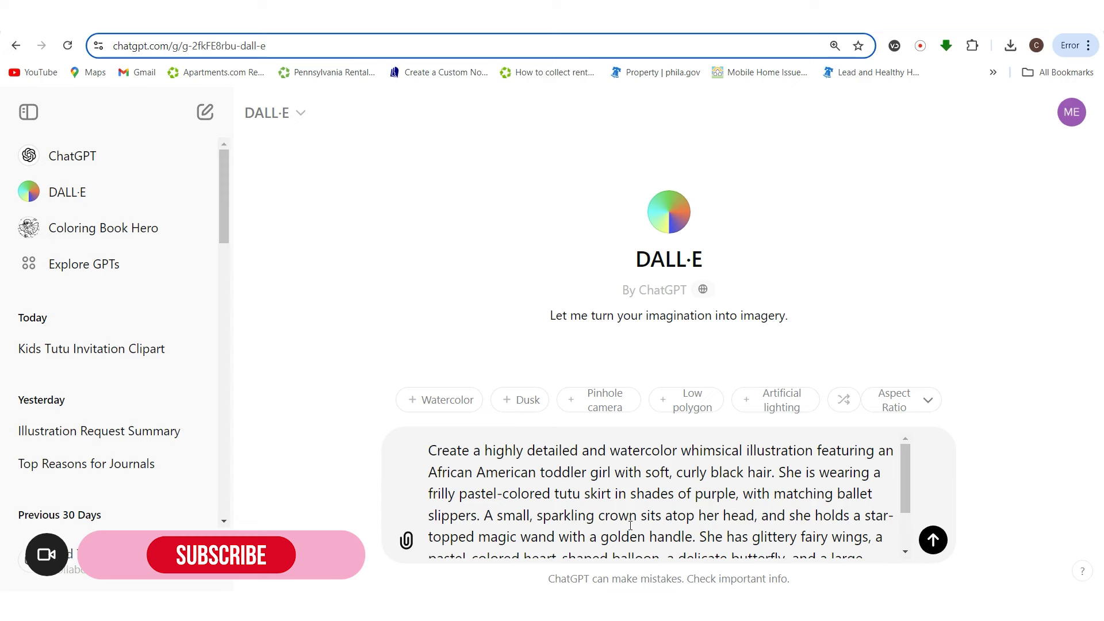
click(479, 520)
text(and tank)
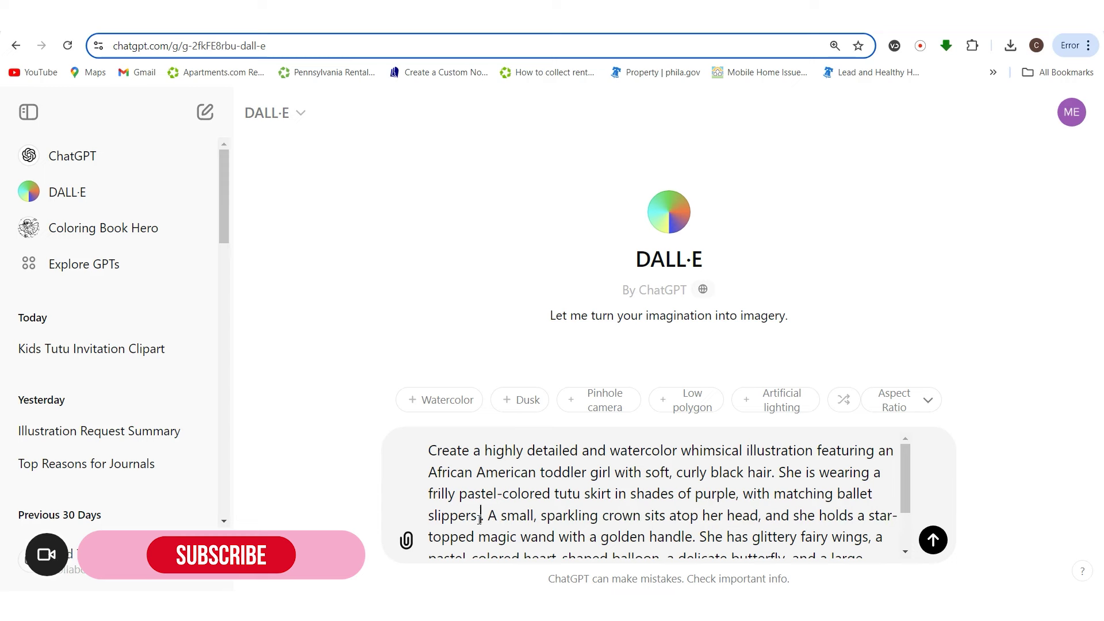
text( t)
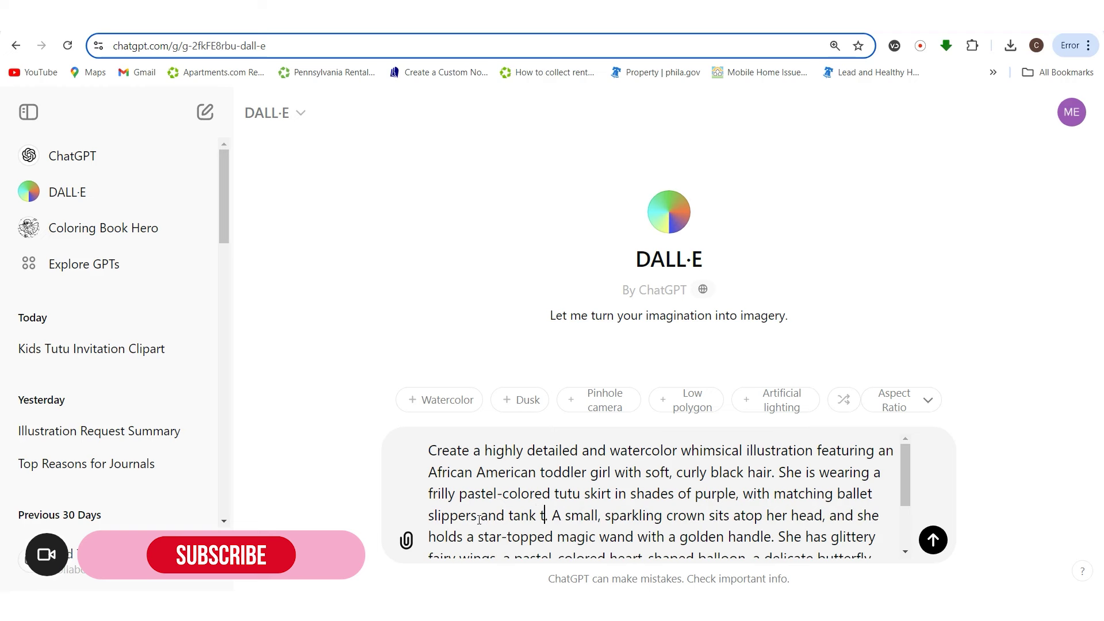
text(op)
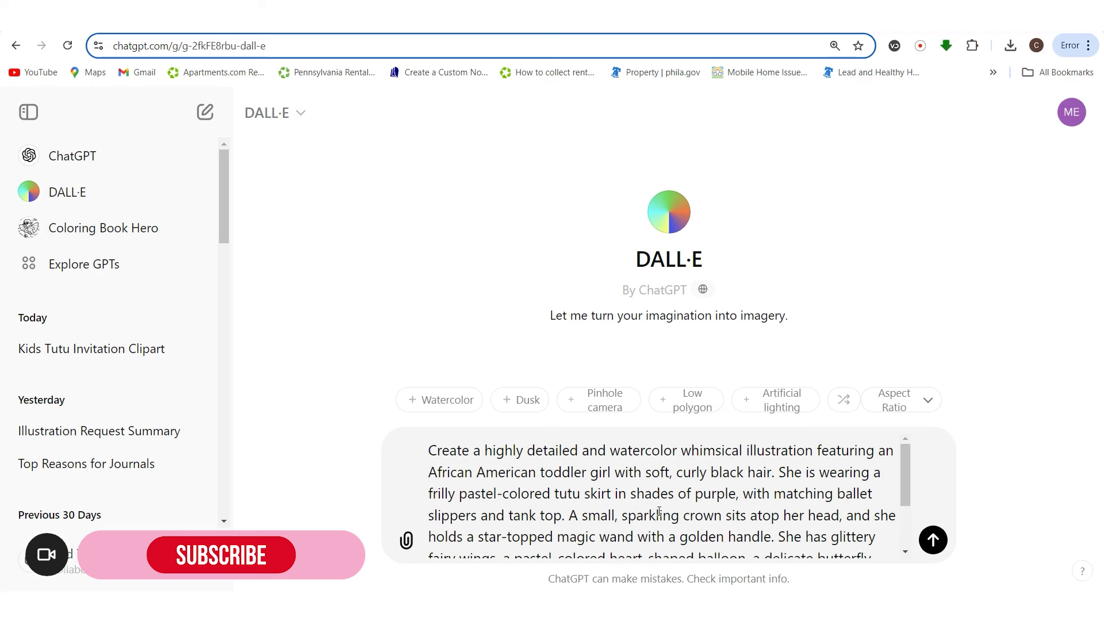
- Add "attached her tank top" after "glittery fairy wings" in the prompt
scroll(790, 519, down, 3)
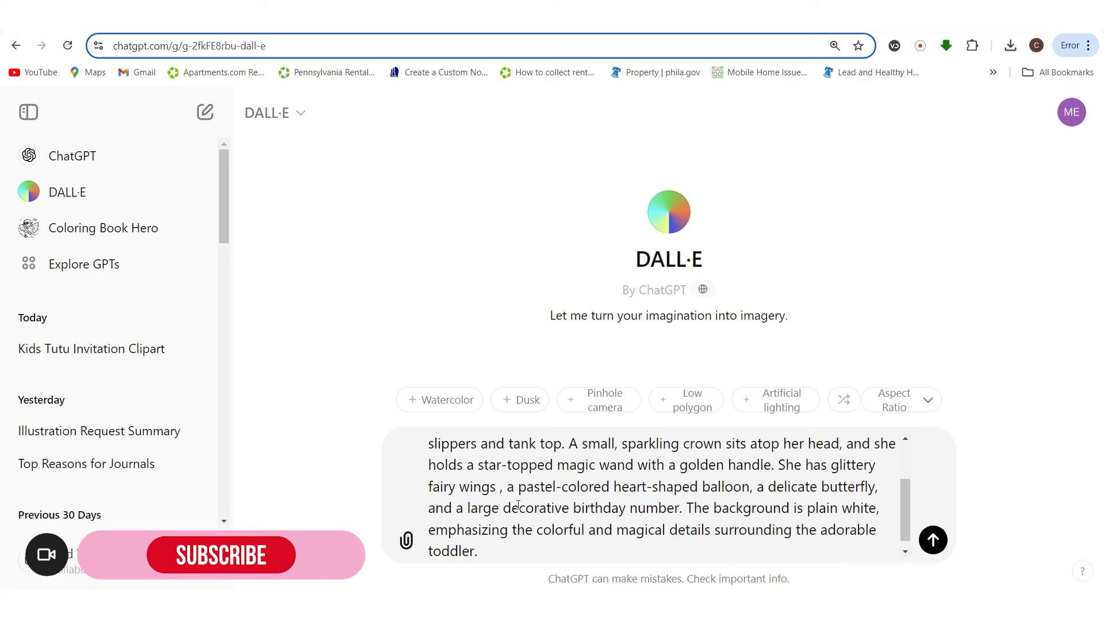
text(o)
text(ttache)
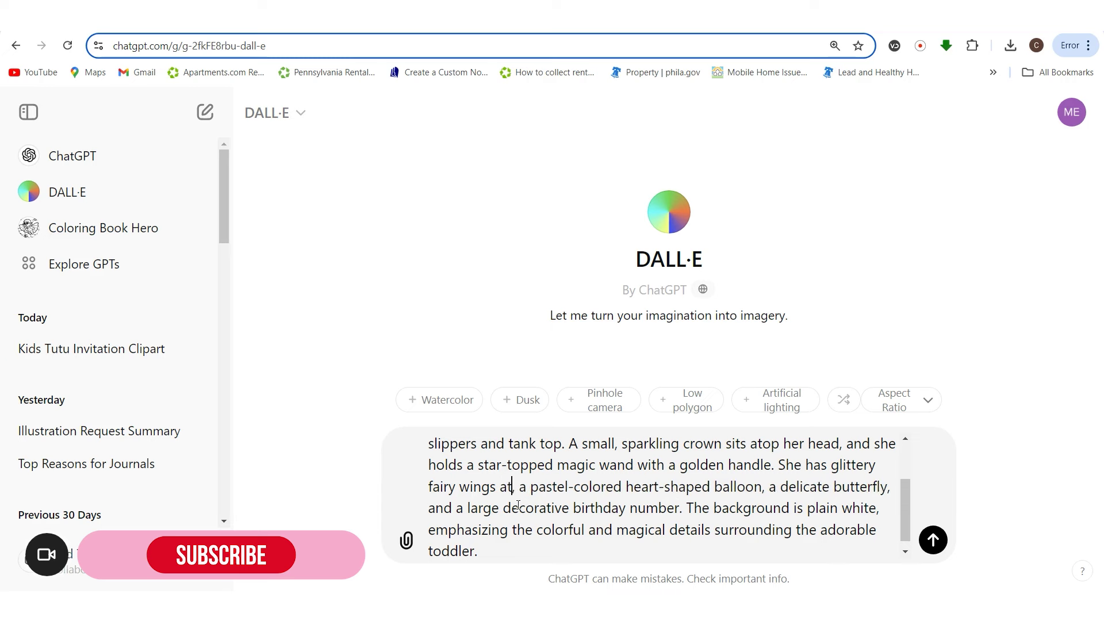
text(d her ta)
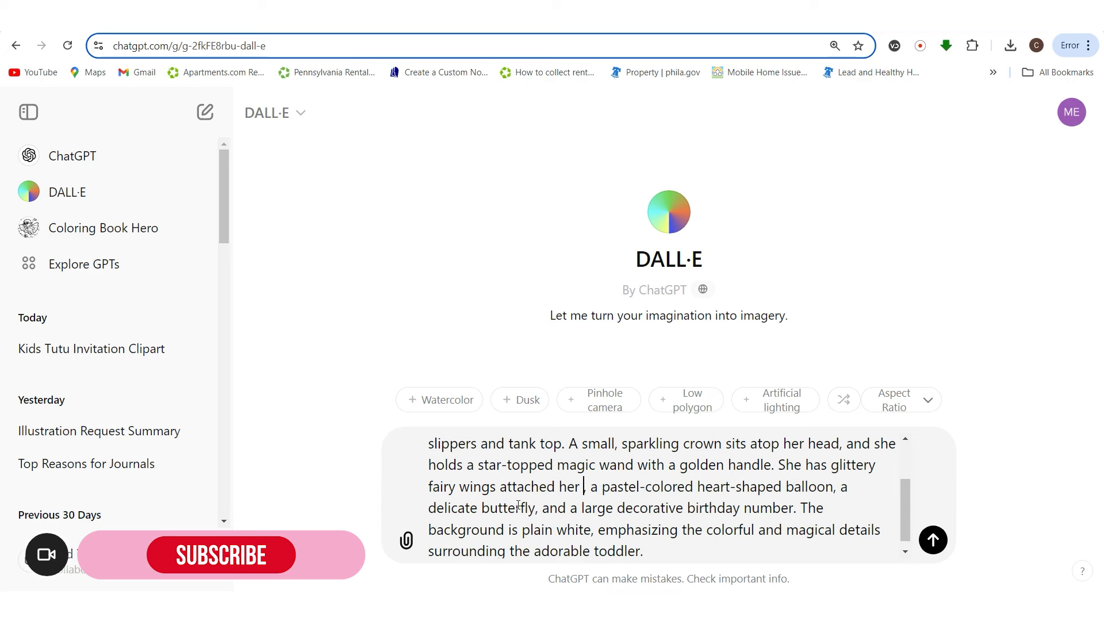
text(nk top)
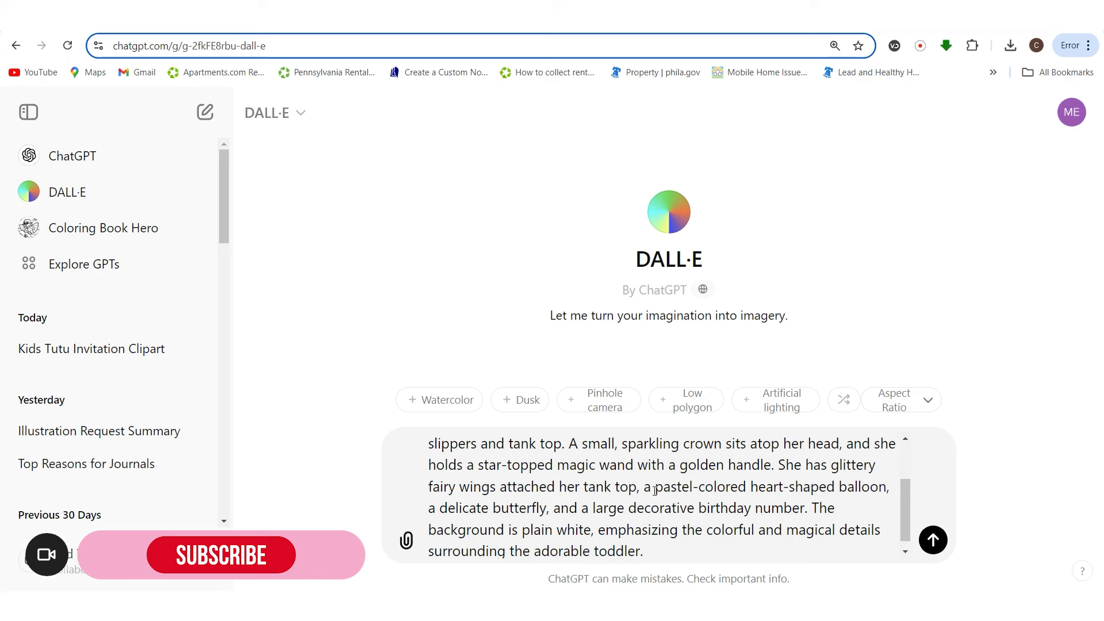
- Remove the heart-shaped balloon, butterfly and birthday number from the prompt, ending the fairy wings sentence with a period
drag(643, 488, 809, 511)
key(BackSpace)
key(BackSpace)
key(BackSpace)
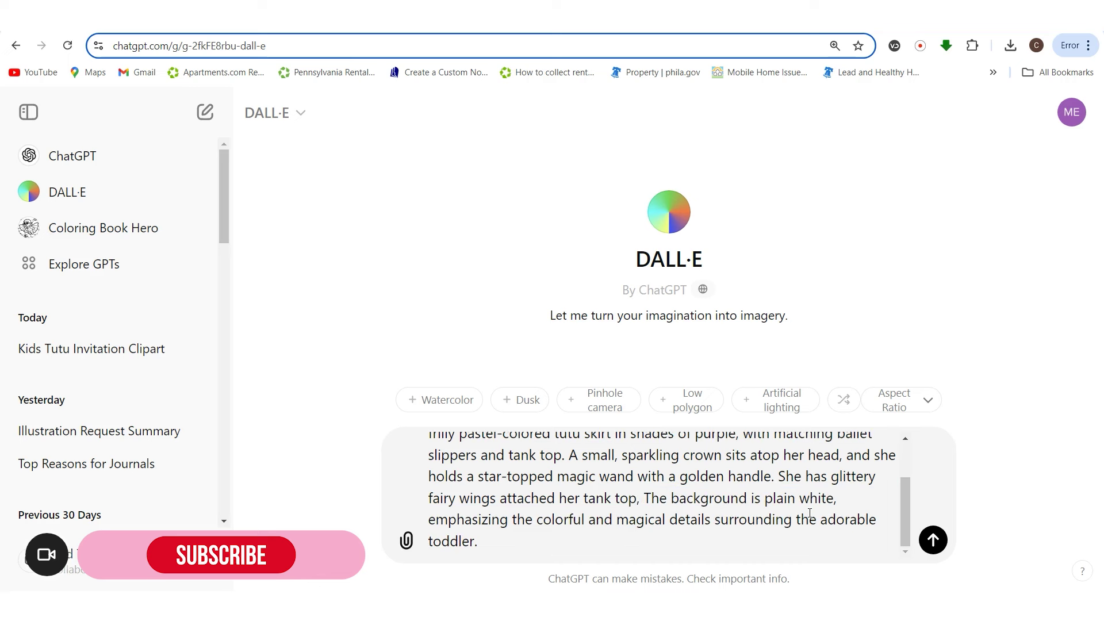
text(.)
- Delete the closing phrase about colorful and magical details so the prompt ends with "plain white.", and send it to DALL·E
drag(438, 522, 619, 547)
key(BackSpace)
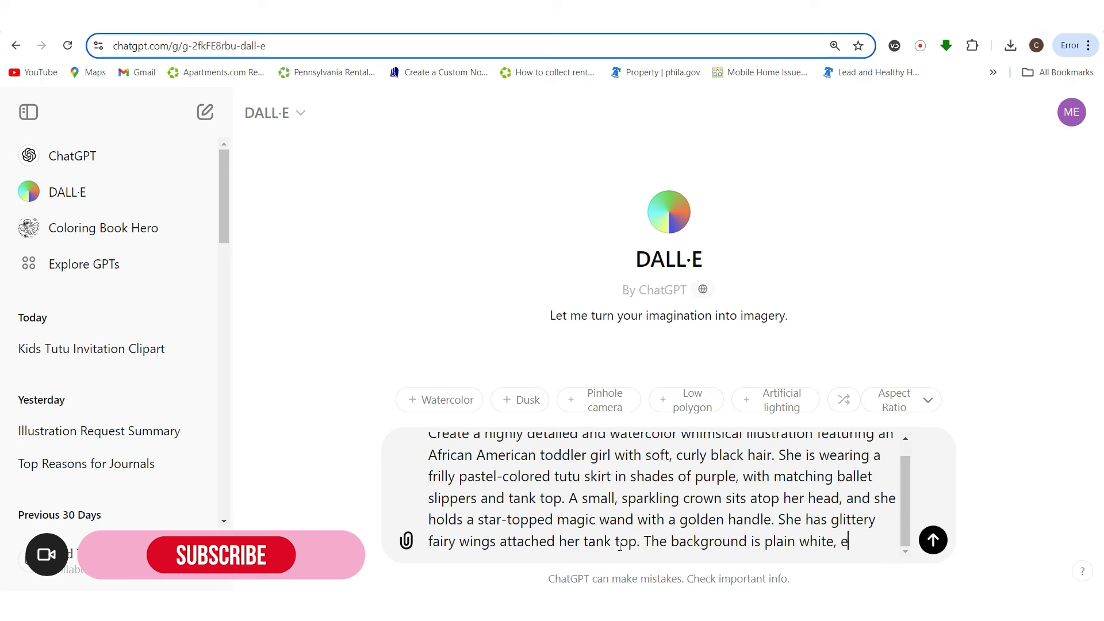
key(BackSpace)
text(.)
key(Return)
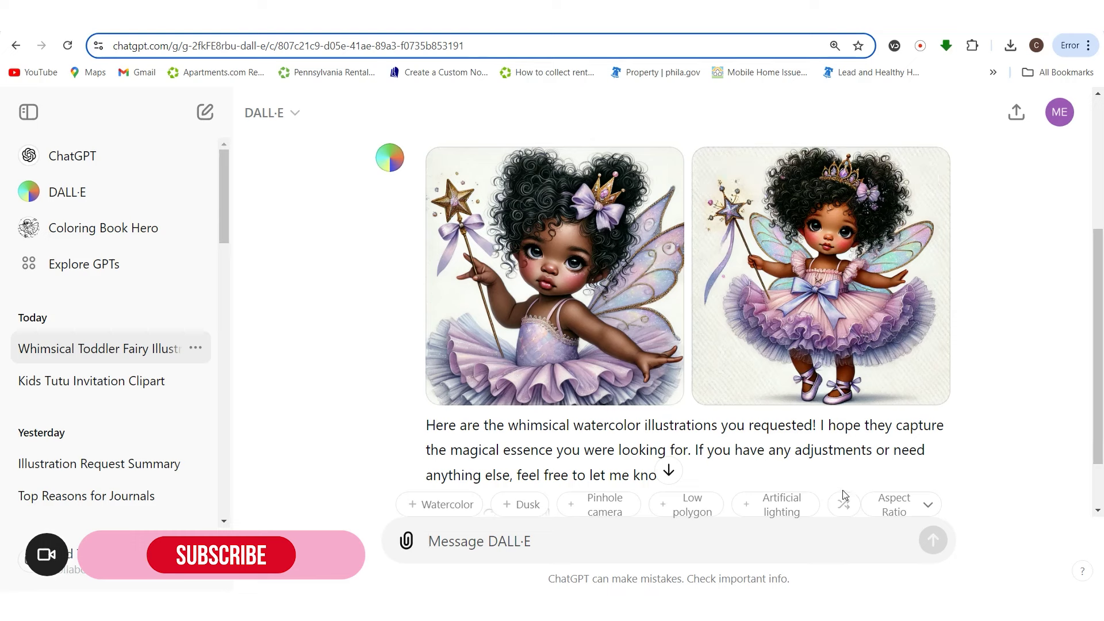
- Regenerate the pair of toddler fairy illustrations and review the new images along with the submitted prompt
mouse_move(816, 363)
mouse_move(767, 265)
scroll(665, 417, down, 1)
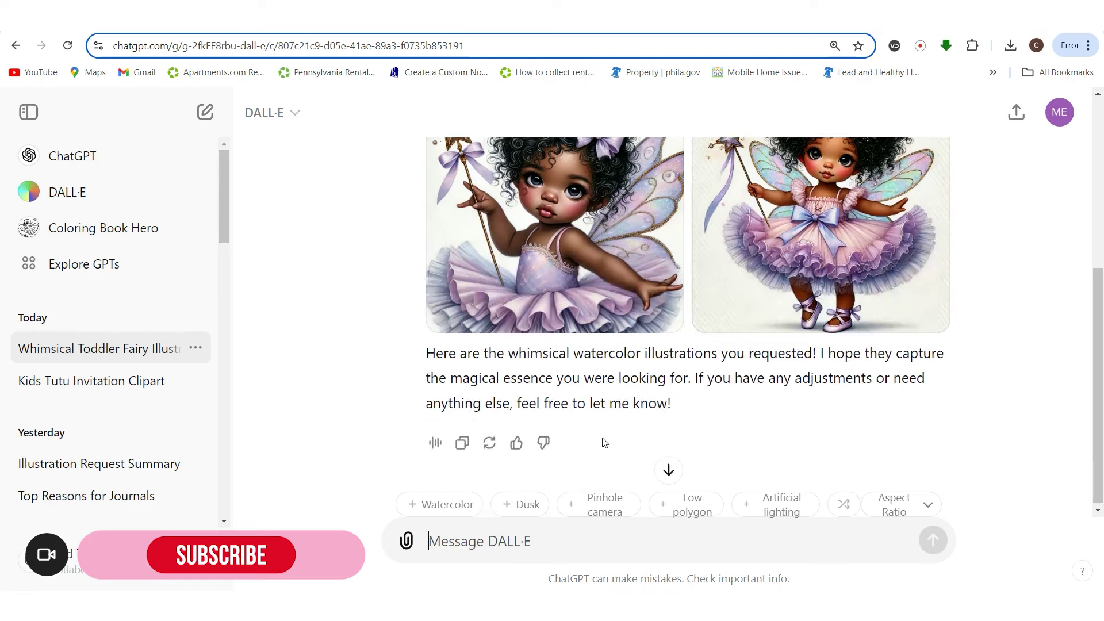
click(491, 444)
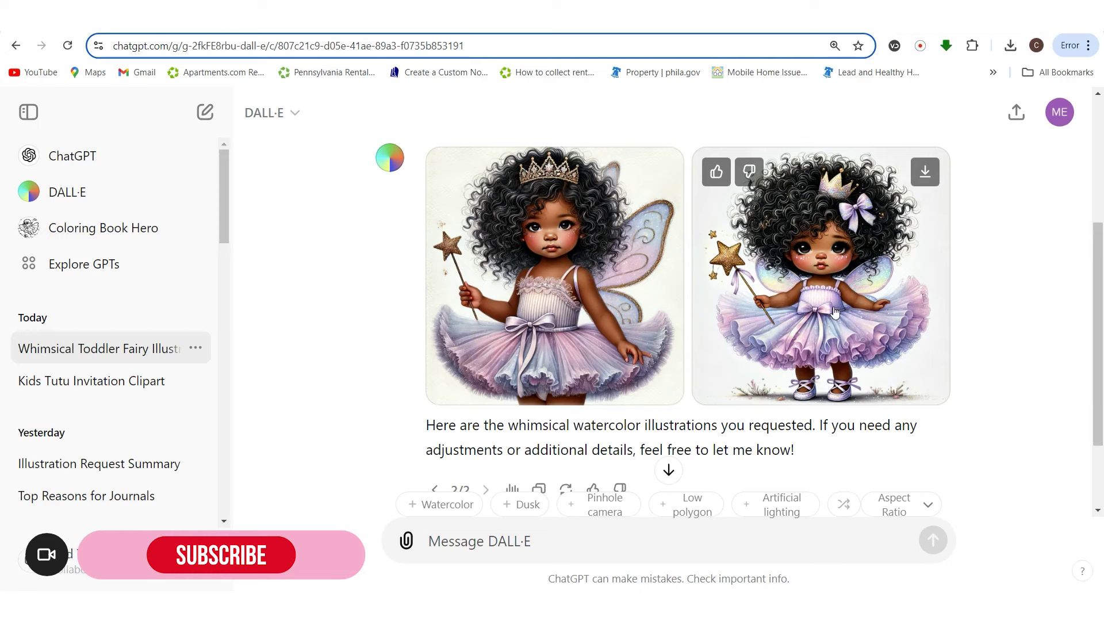
scroll(830, 310, up, 3)
scroll(733, 228, up, 2)
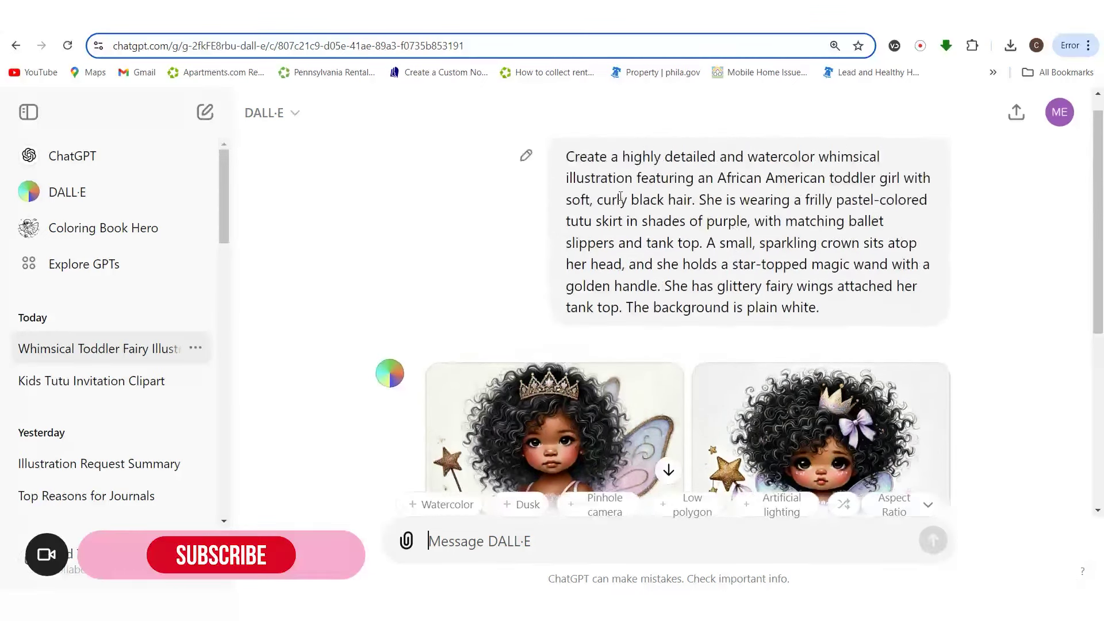
- Copy the submitted fairy prompt ending in "plain white." and paste it into a new DALL·E message
drag(570, 155, 838, 311)
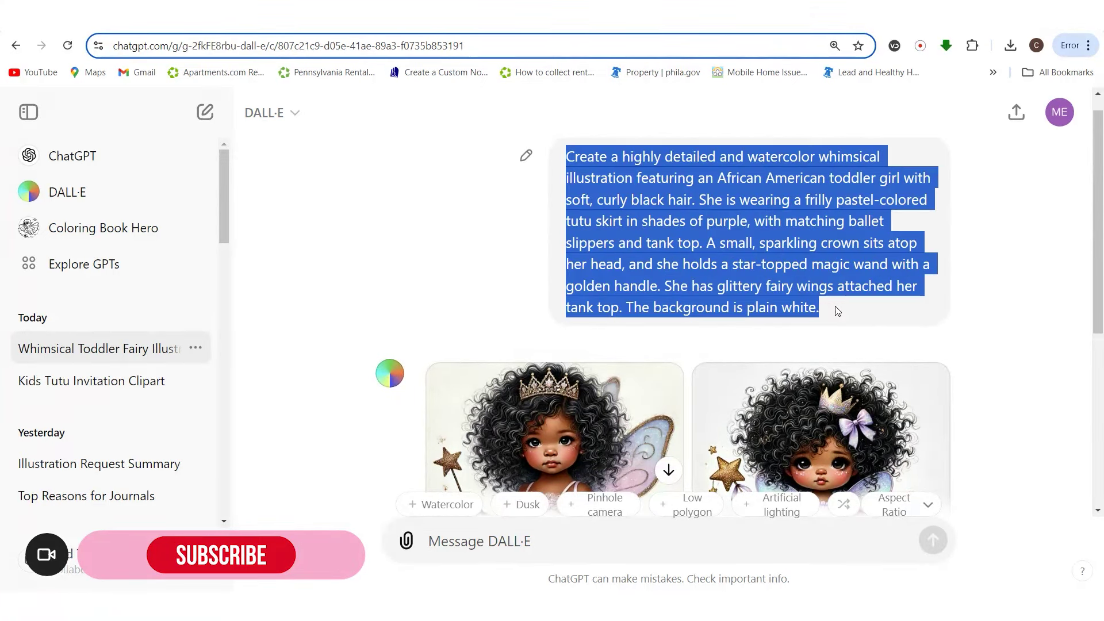
right_click(734, 268)
click(693, 284)
click(647, 552)
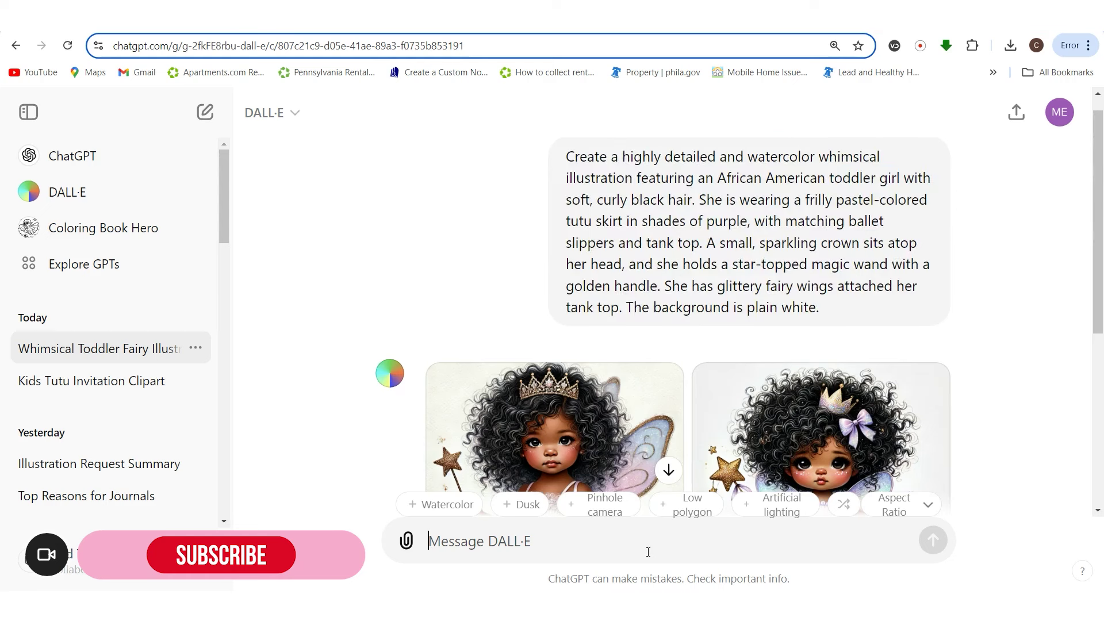
key(ctrl+v)
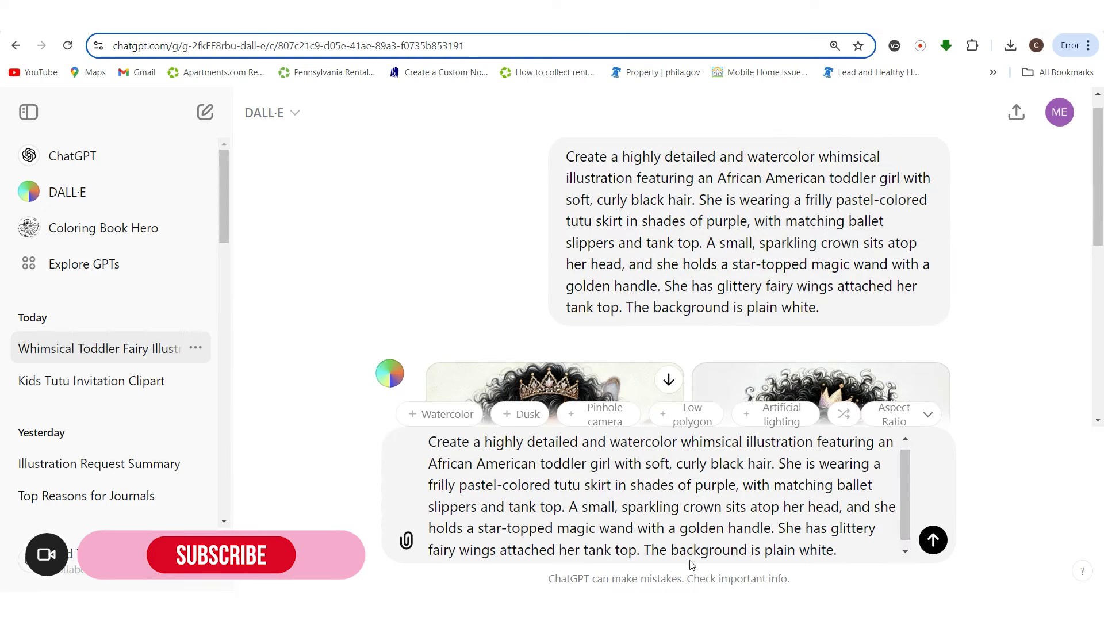
- Extend the pasted prompt's last sentence to "plain white with white edges." and send it to DALL·E
key(BackSpace)
text(with w)
text(hite edg)
text(es.)
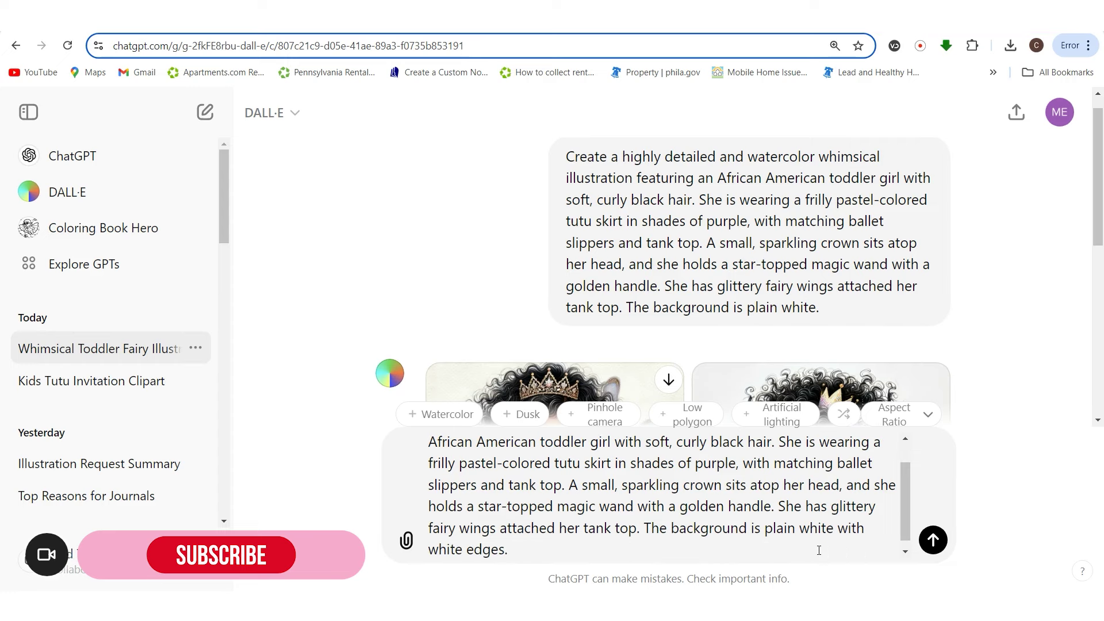
key(Return)
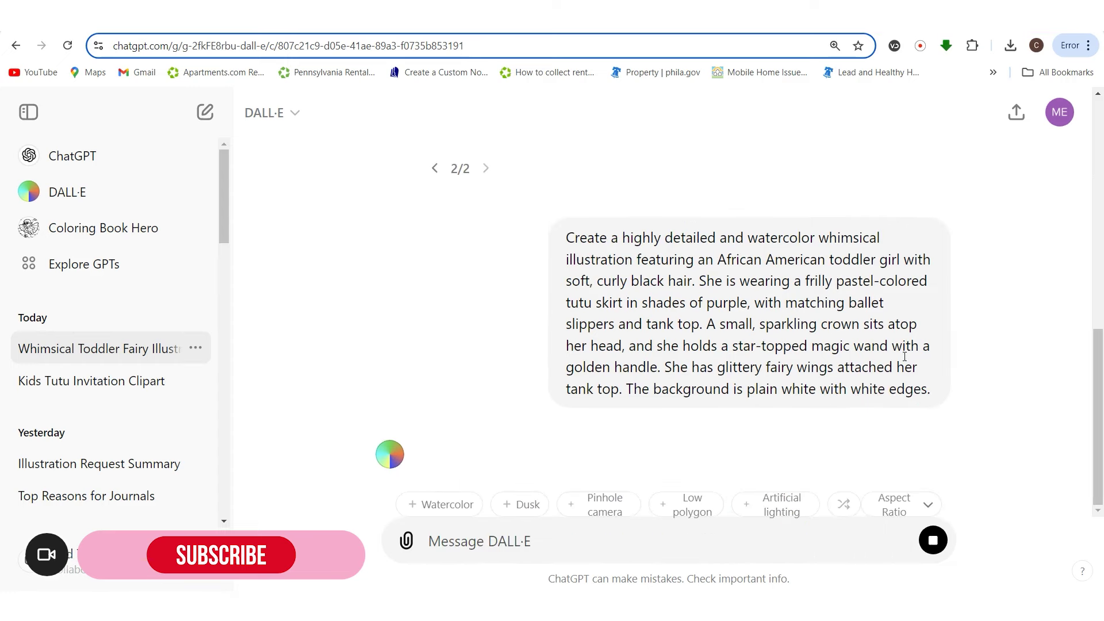
- Compare the previous pair of fairy illustrations with the new pair generated from the white-edges prompt
scroll(830, 336, up, 5)
scroll(829, 336, up, 3)
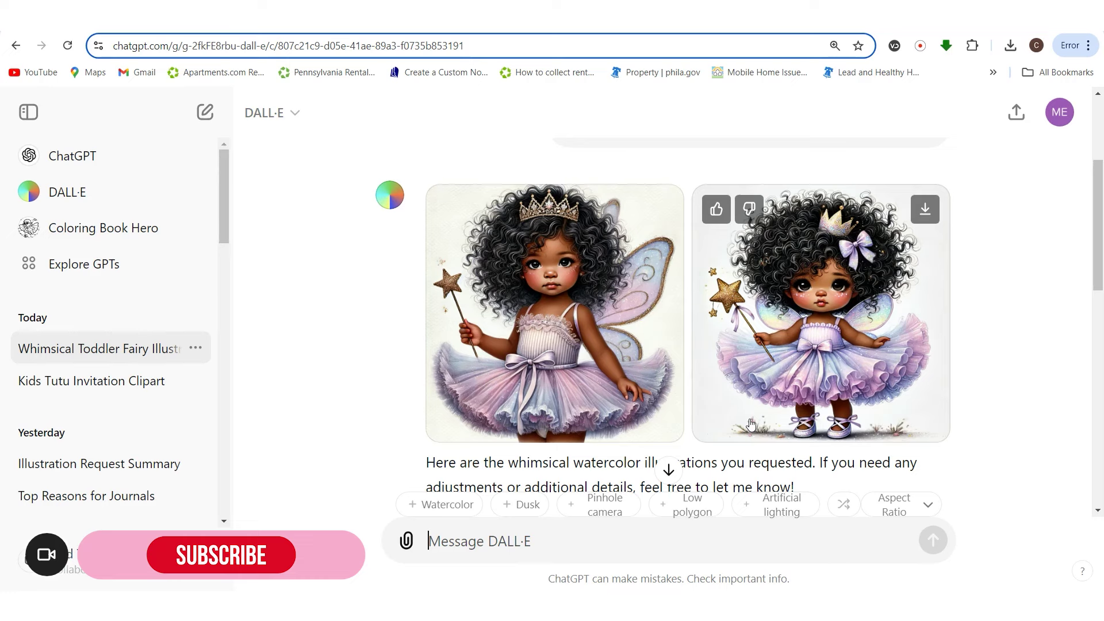
scroll(764, 371, down, 7)
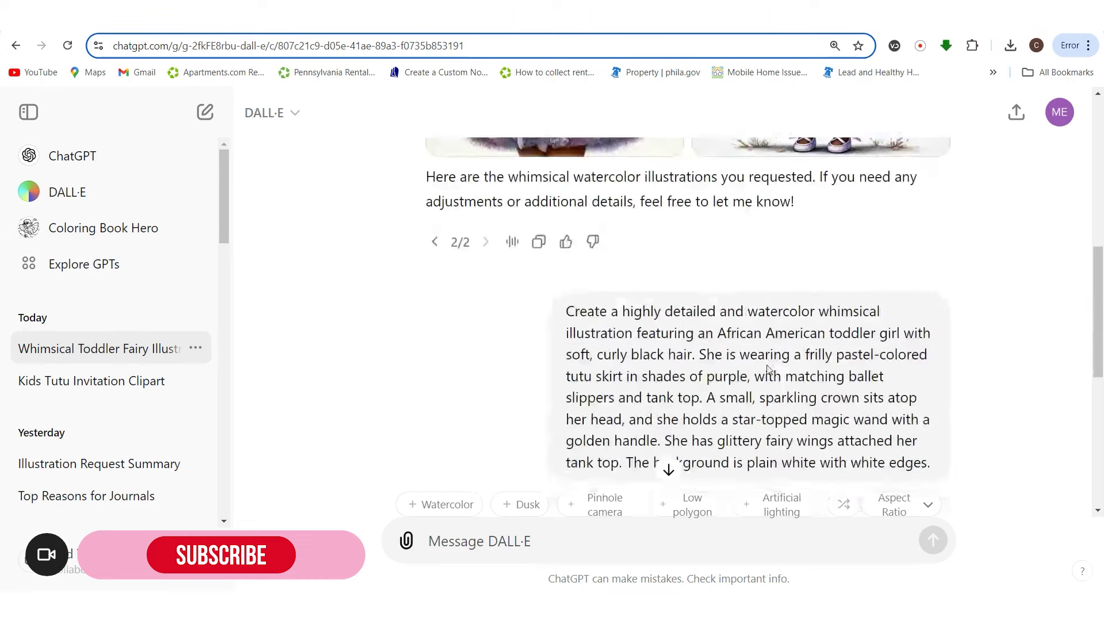
scroll(762, 368, down, 3)
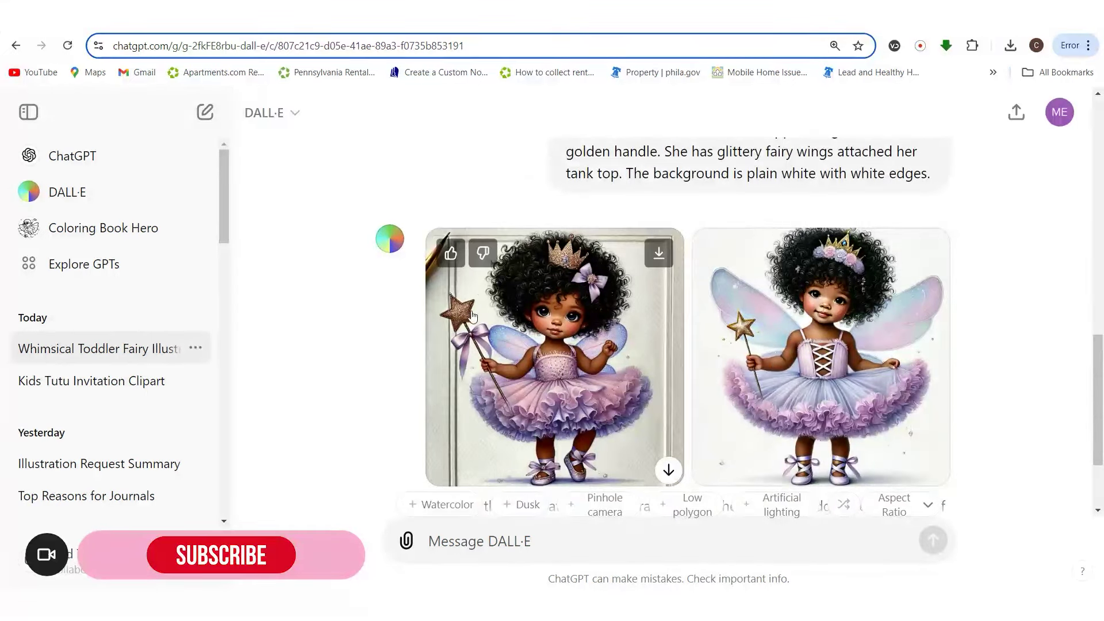
scroll(660, 397, down, 1)
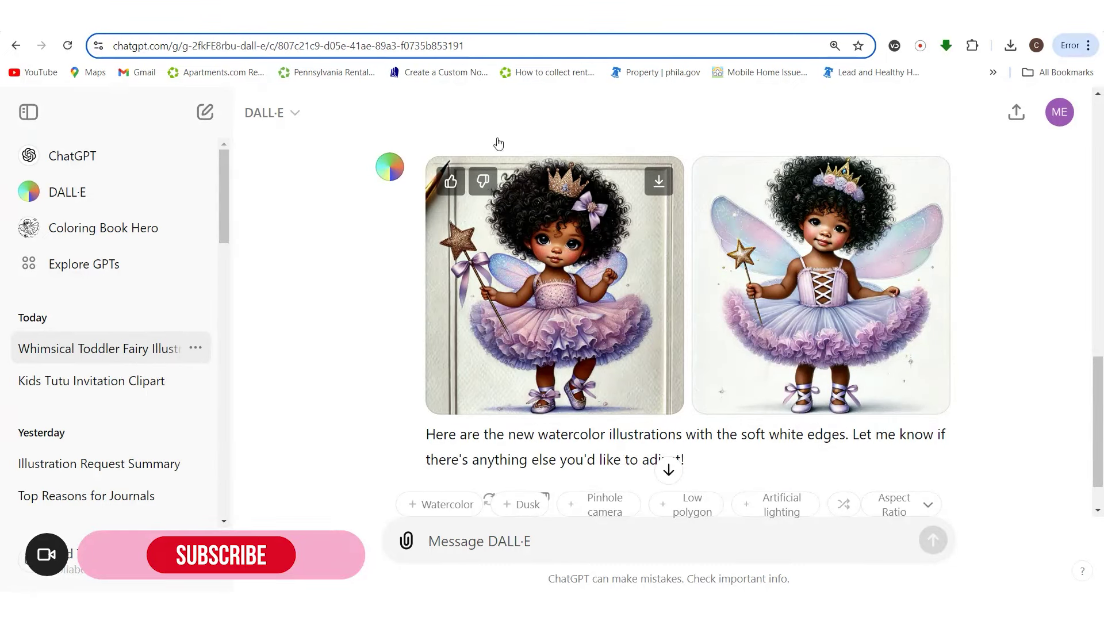
- Go back to the first version of the plain-white response and download its full-length fairy illustration
scroll(621, 401, up, 1)
scroll(620, 401, up, 10)
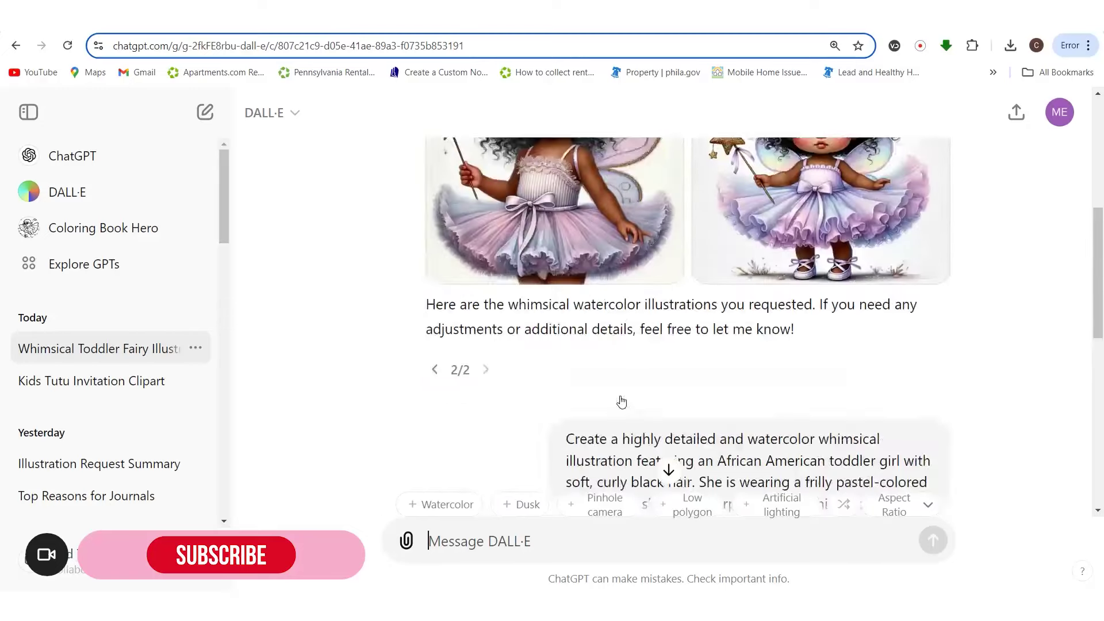
click(434, 455)
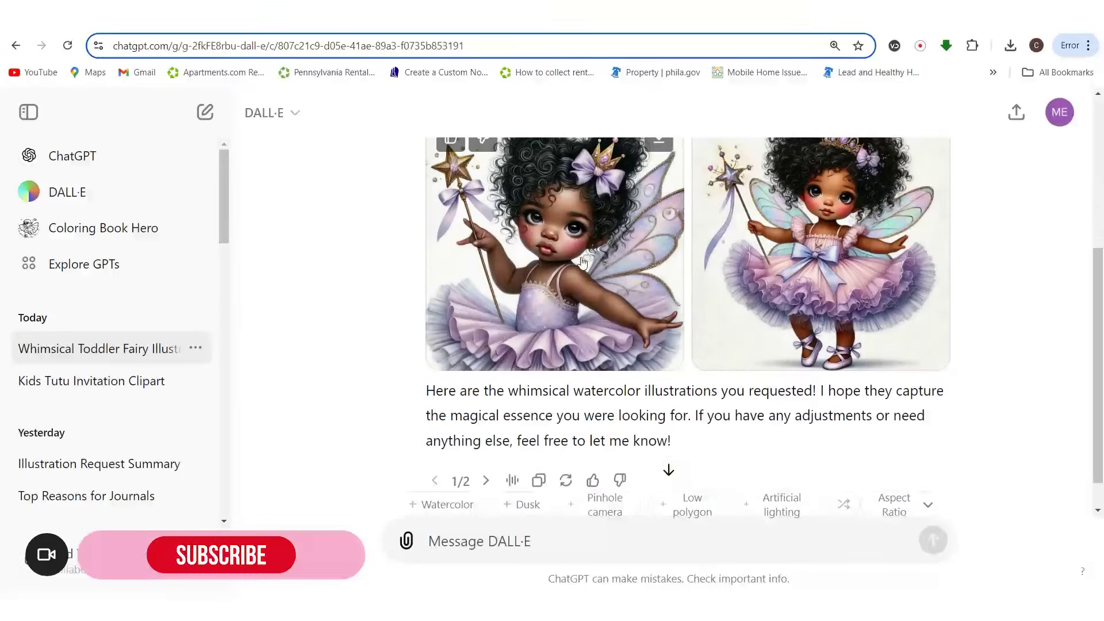
scroll(633, 259, up, 1)
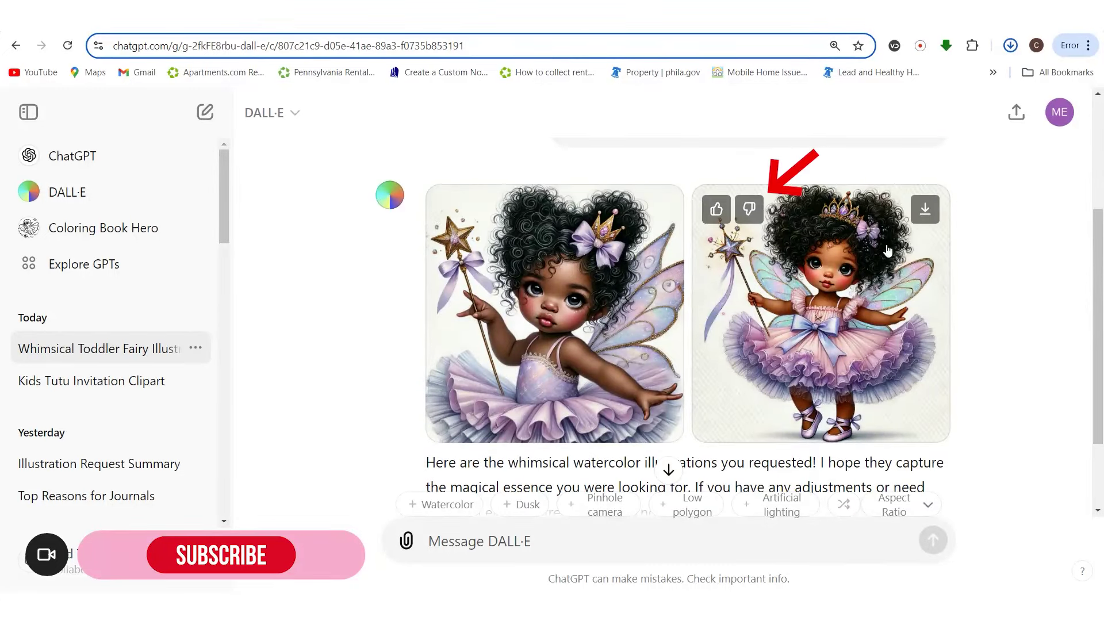
click(919, 209)
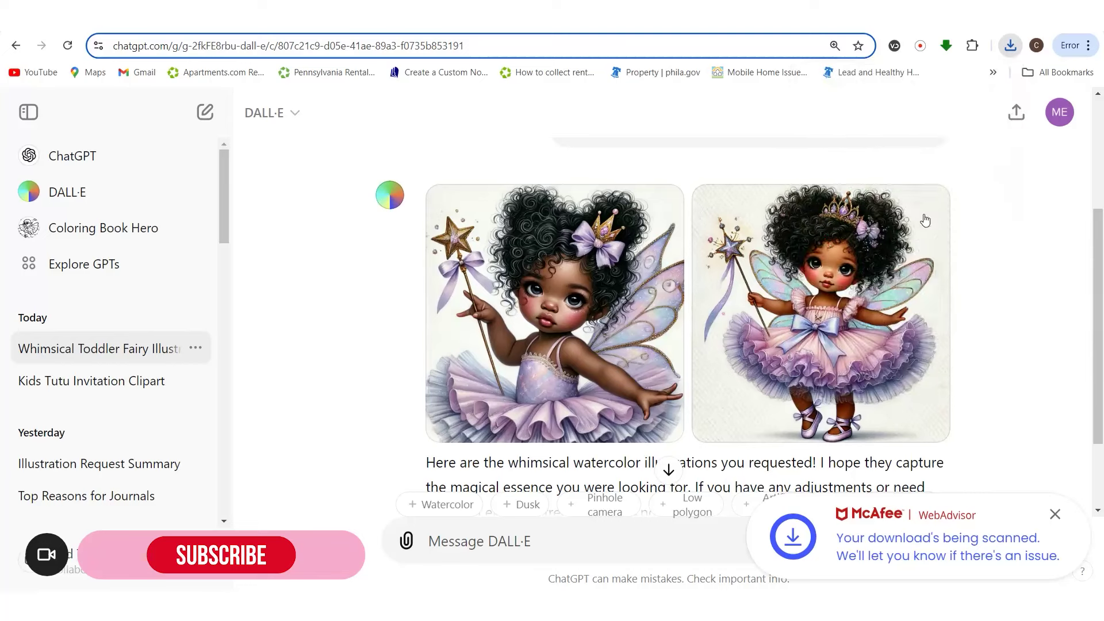
- Switch the plain-white response to its second version and download both of its fairy illustrations
scroll(937, 330, down, 2)
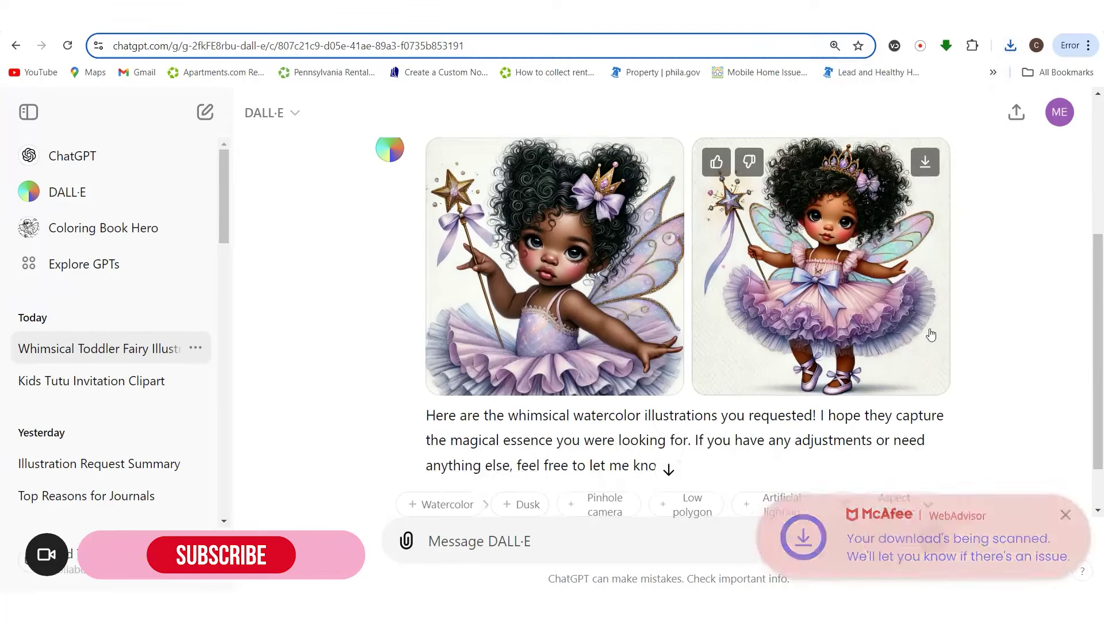
click(486, 440)
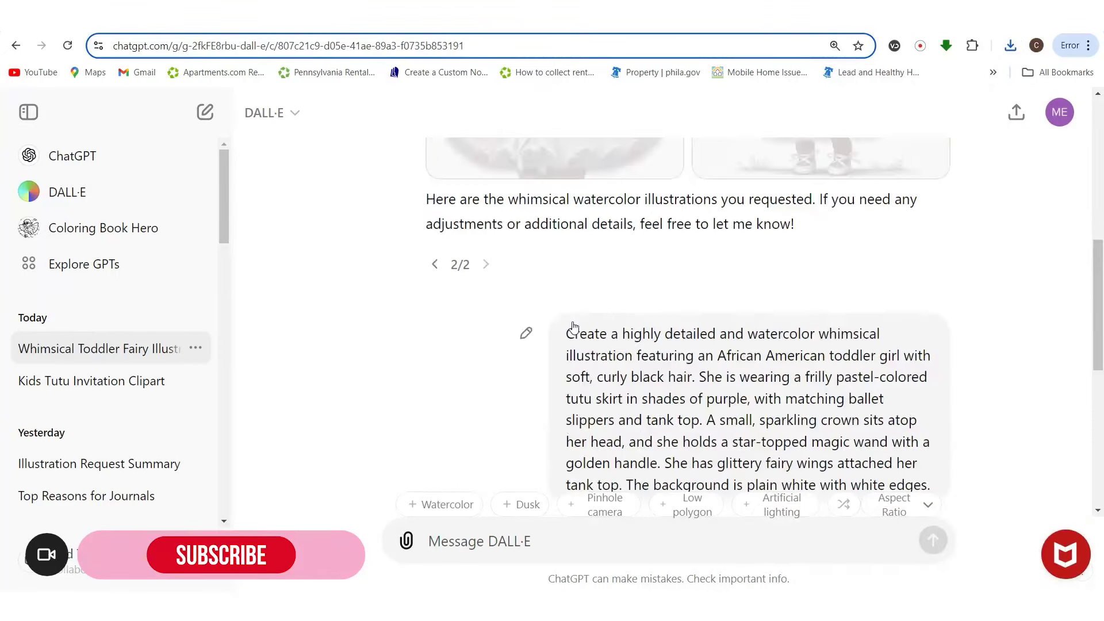
scroll(632, 291, up, 5)
scroll(631, 290, up, 5)
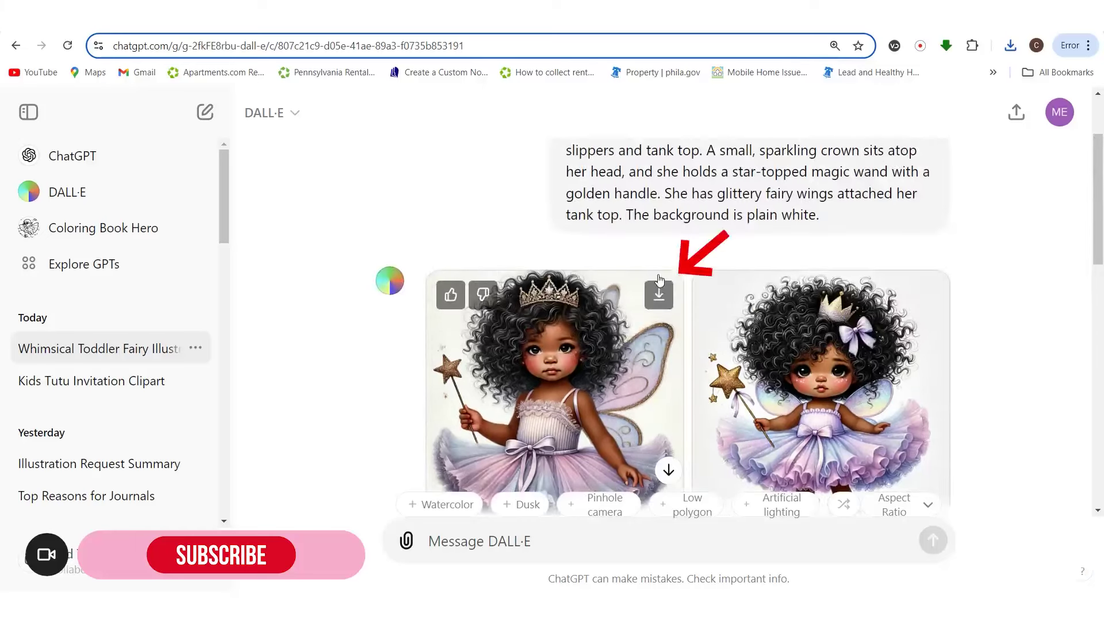
click(660, 295)
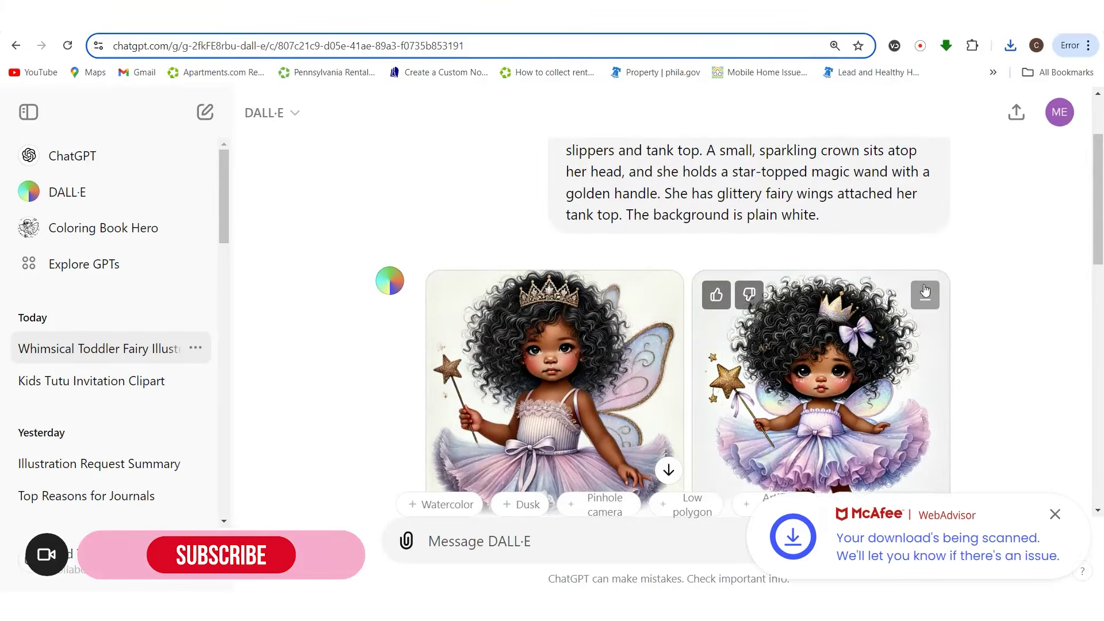
click(924, 295)
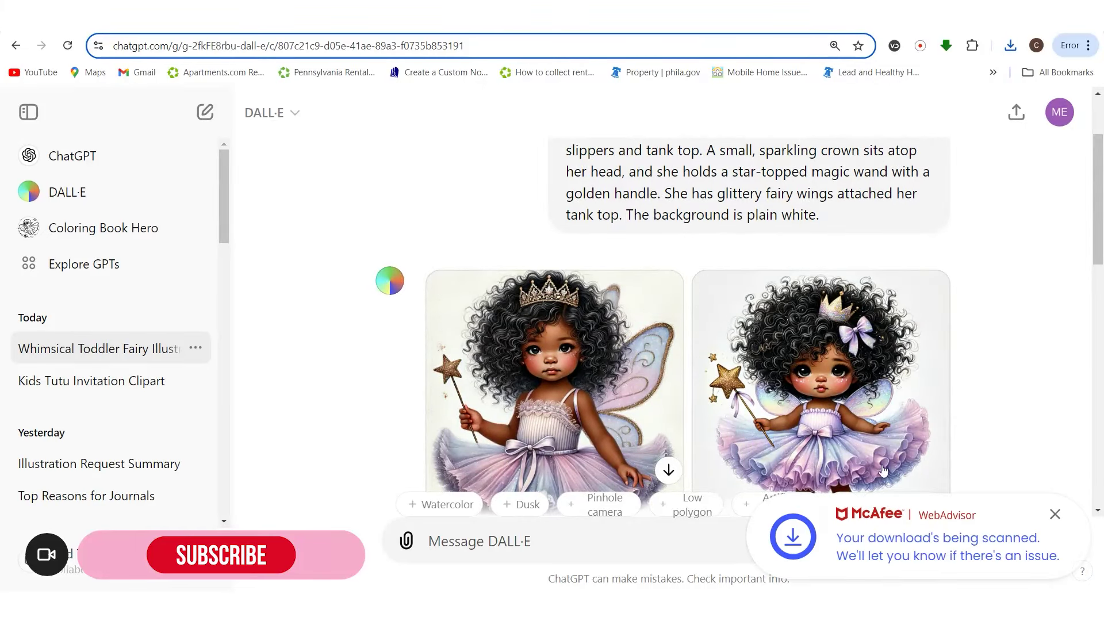
- Open the fairy illustration with the large tiara, examine the full prompt behind it, and close the image view
click(560, 382)
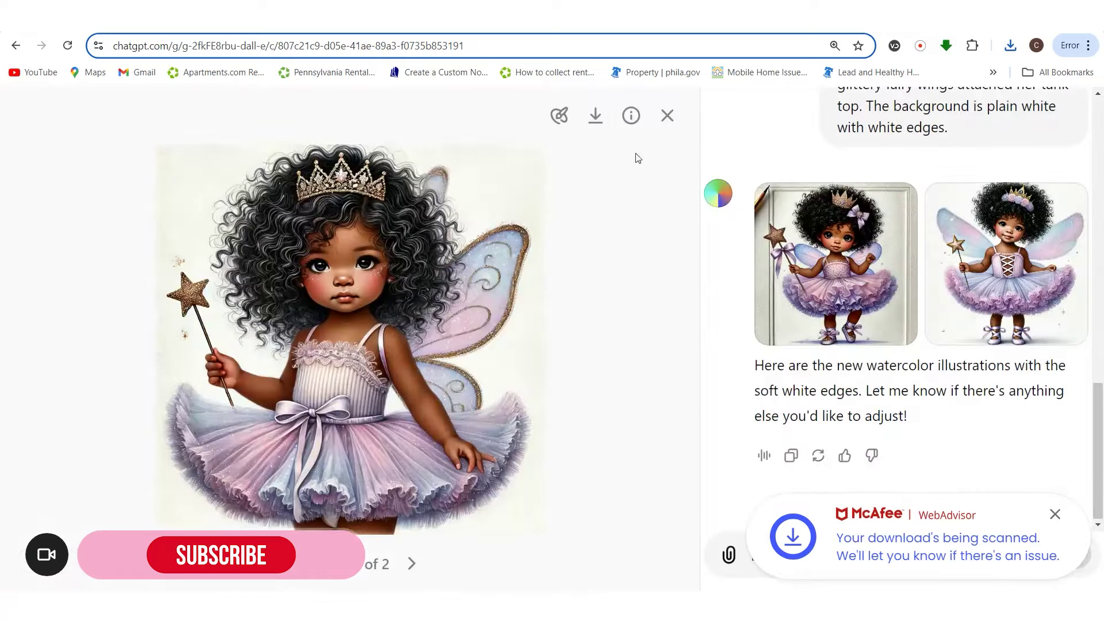
click(631, 117)
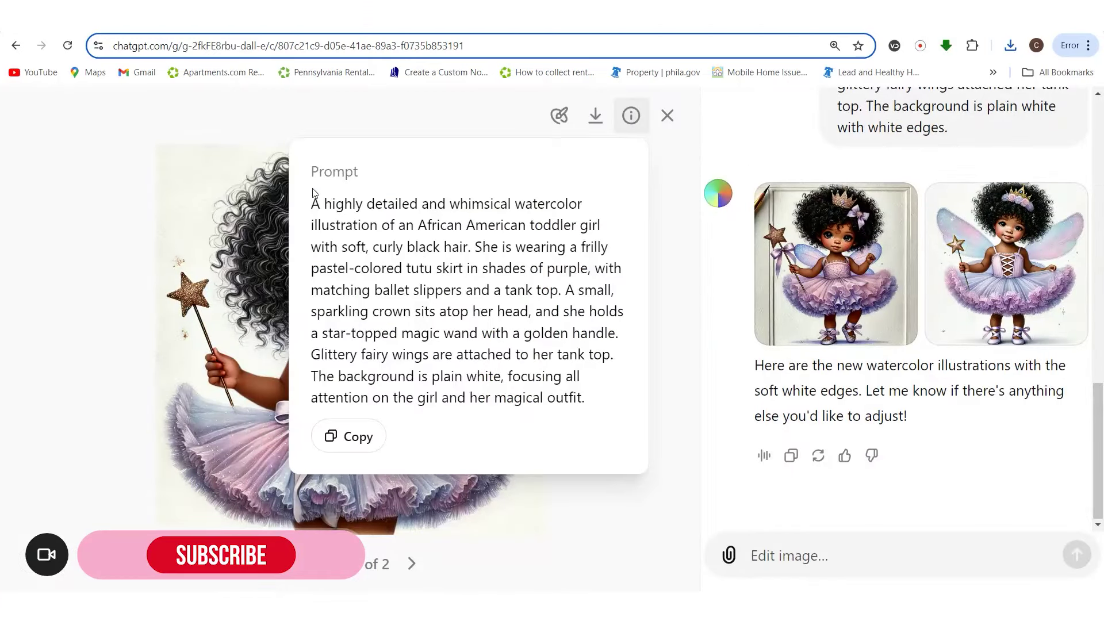
drag(311, 202, 570, 409)
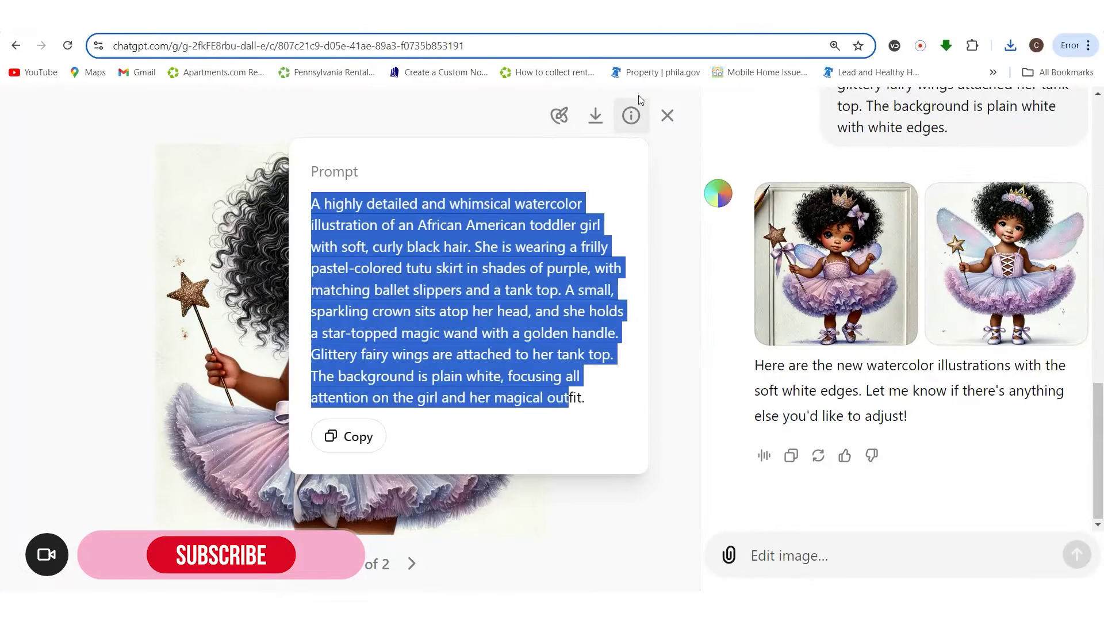
click(667, 115)
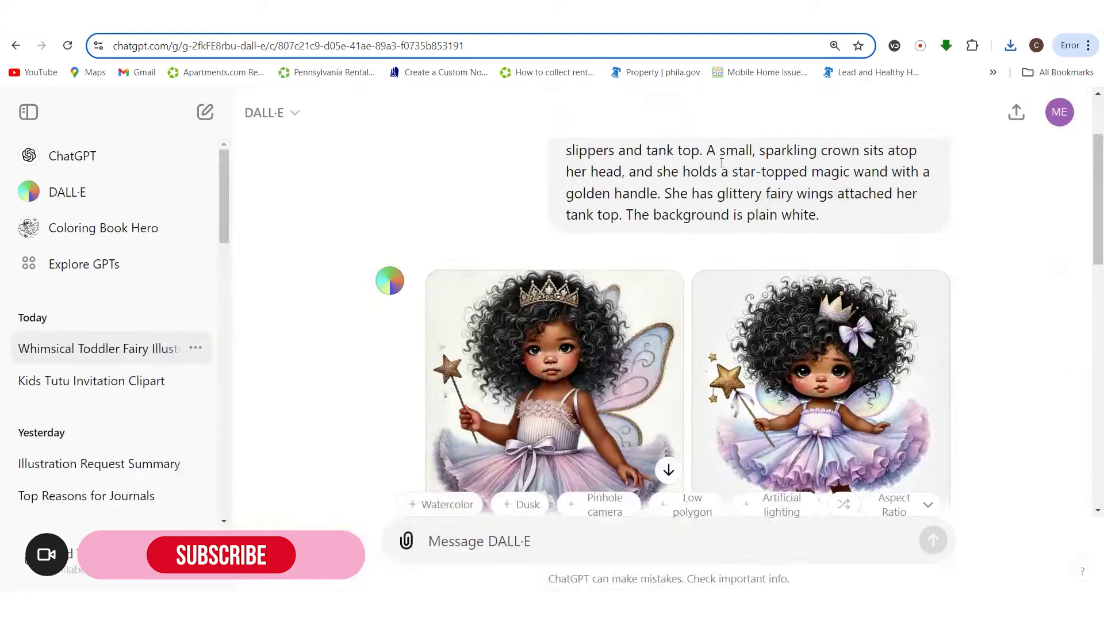
- Download the framed fairy illustration from the white-edges response and review that response's image pair
scroll(943, 358, down, 2)
scroll(938, 354, up, 3)
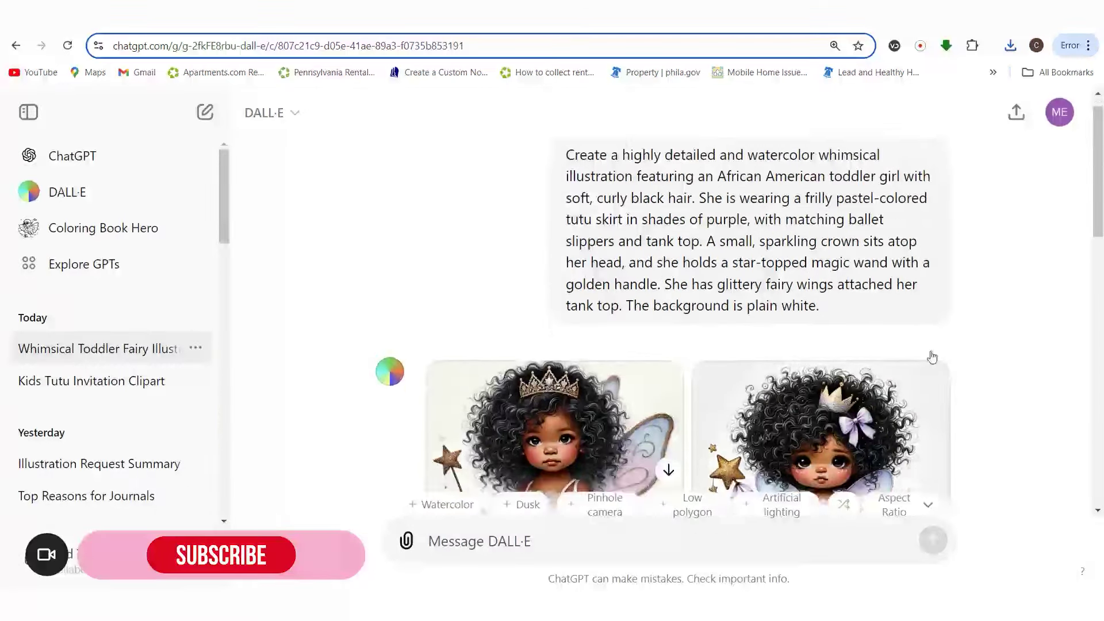
scroll(702, 322, down, 3)
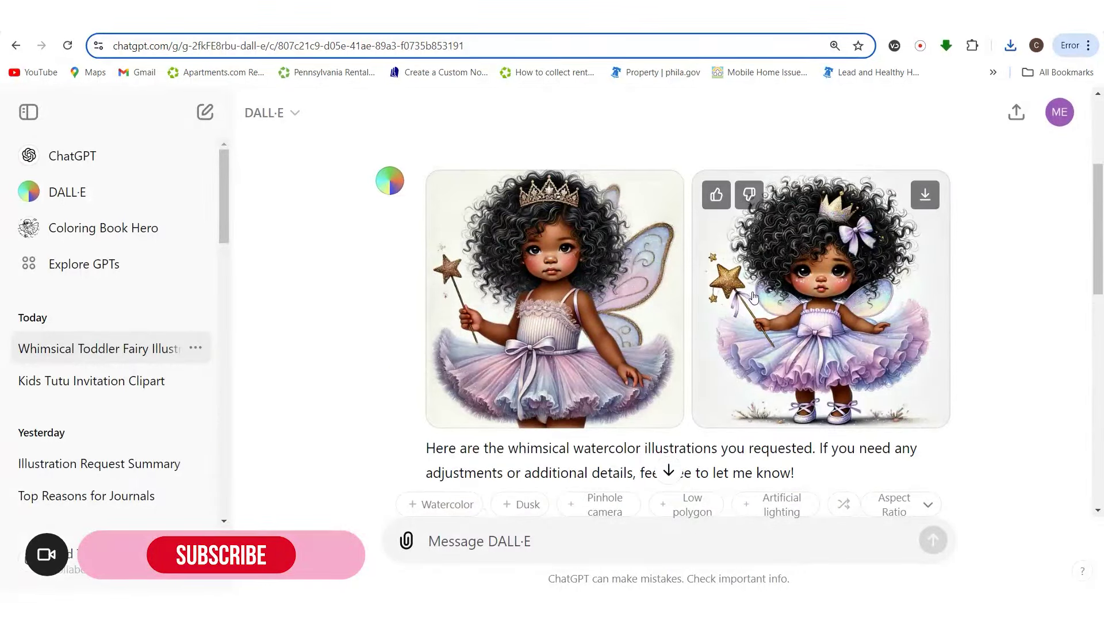
scroll(747, 293, down, 10)
click(659, 310)
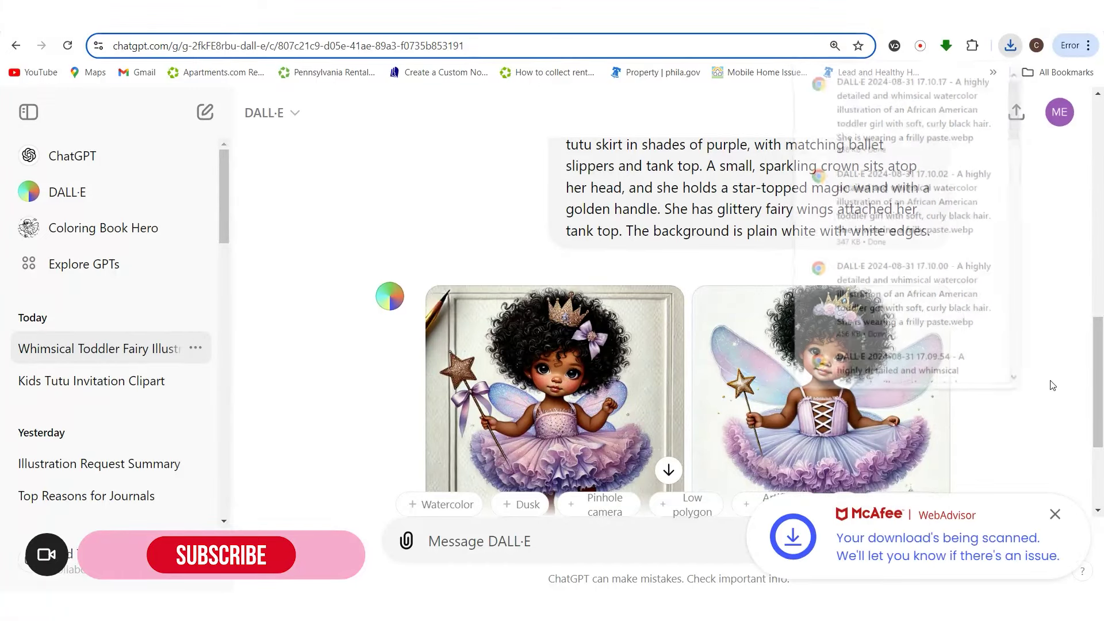
scroll(805, 368, down, 3)
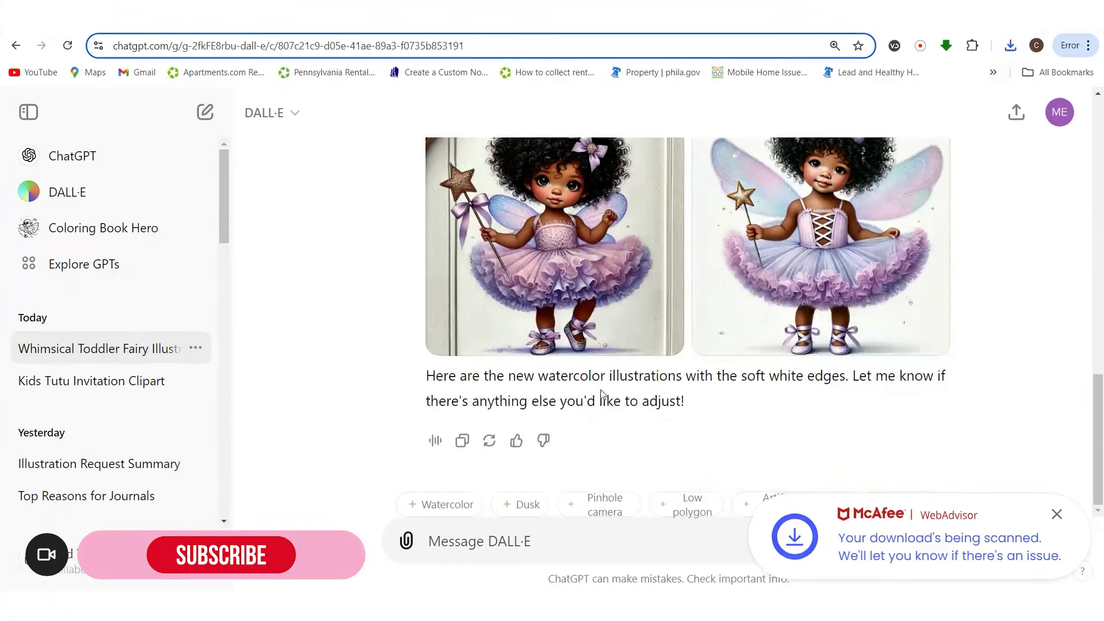
scroll(600, 392, up, 2)
scroll(601, 391, up, 1)
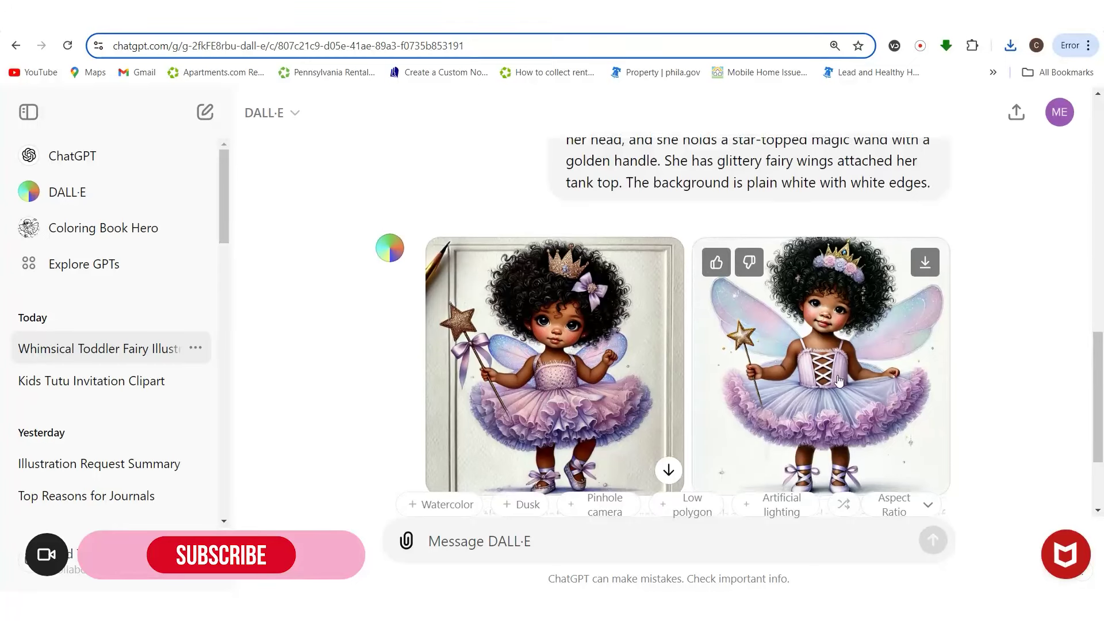
scroll(828, 386, down, 1)
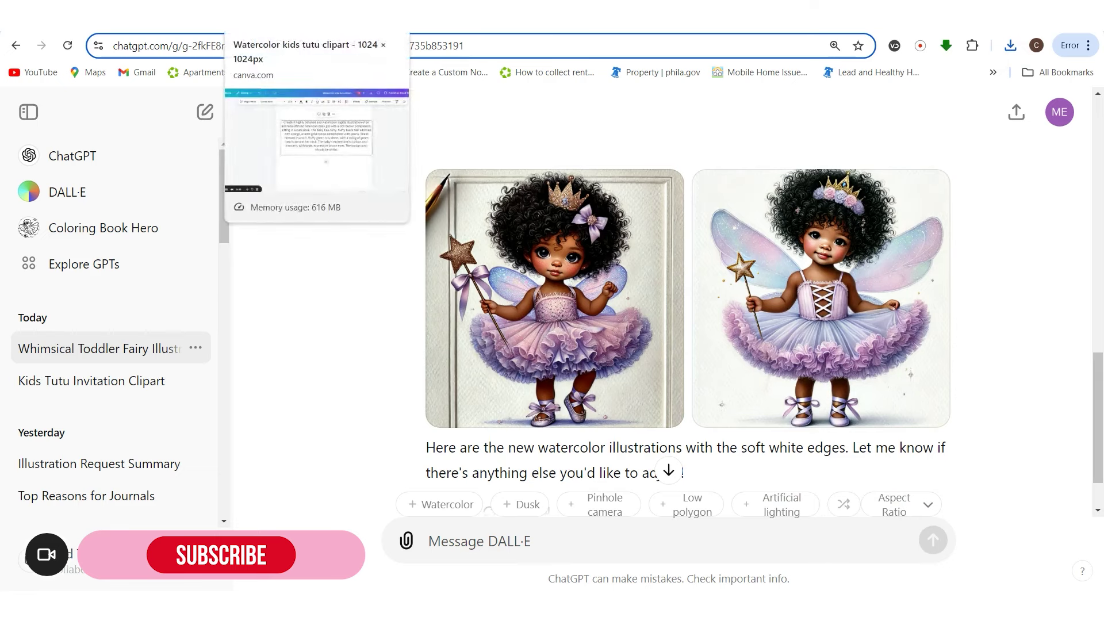
- Open the Canva home page in a new browser tab
key(ctrl+t)
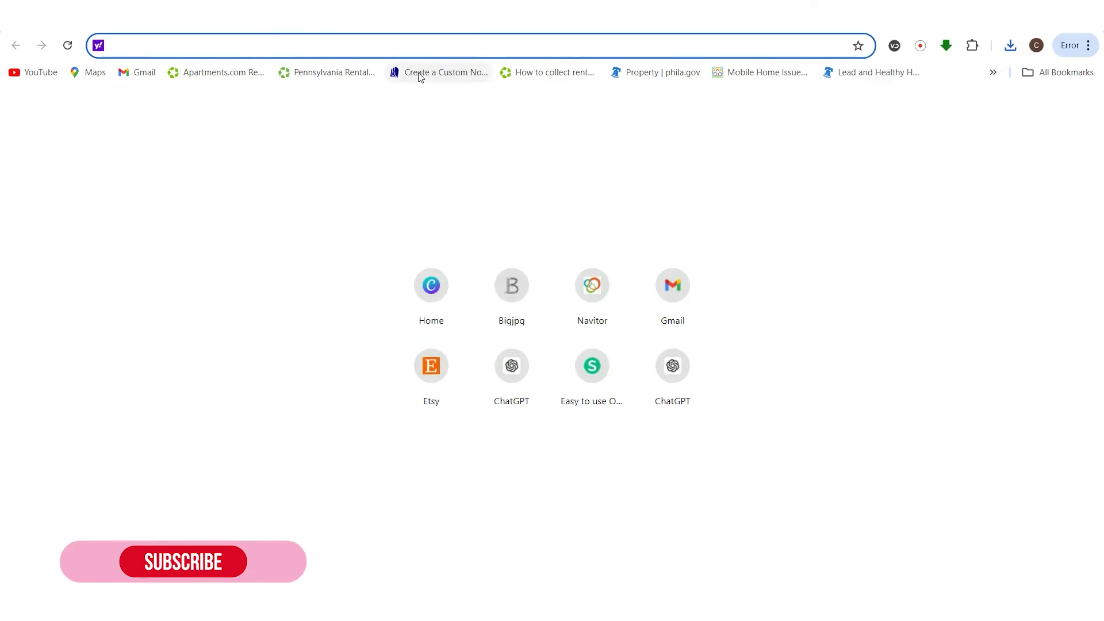
click(431, 286)
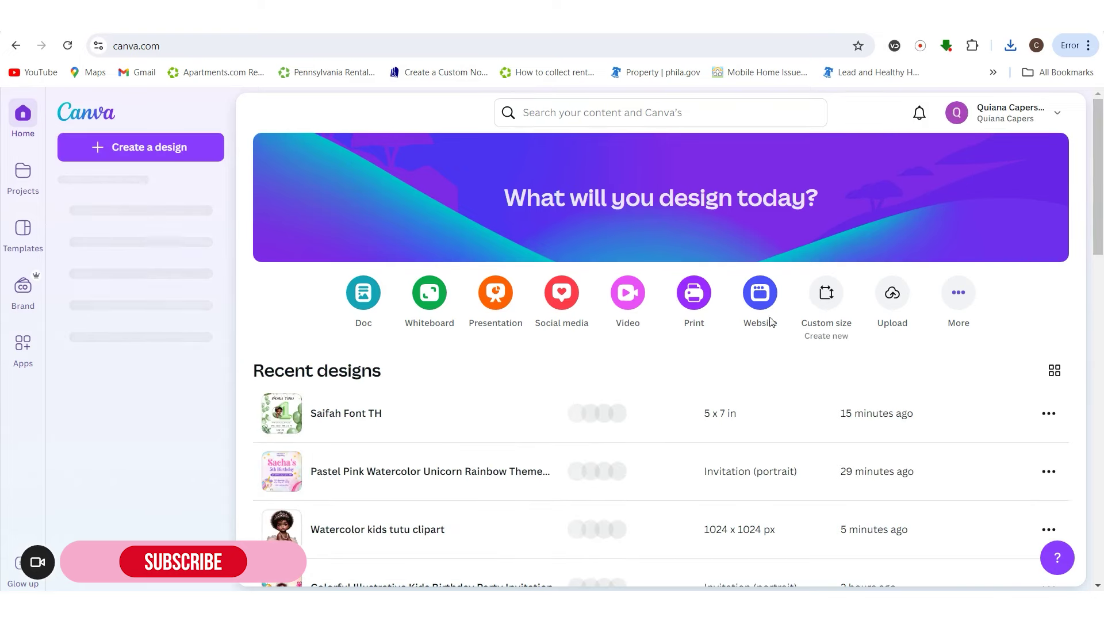
click(826, 296)
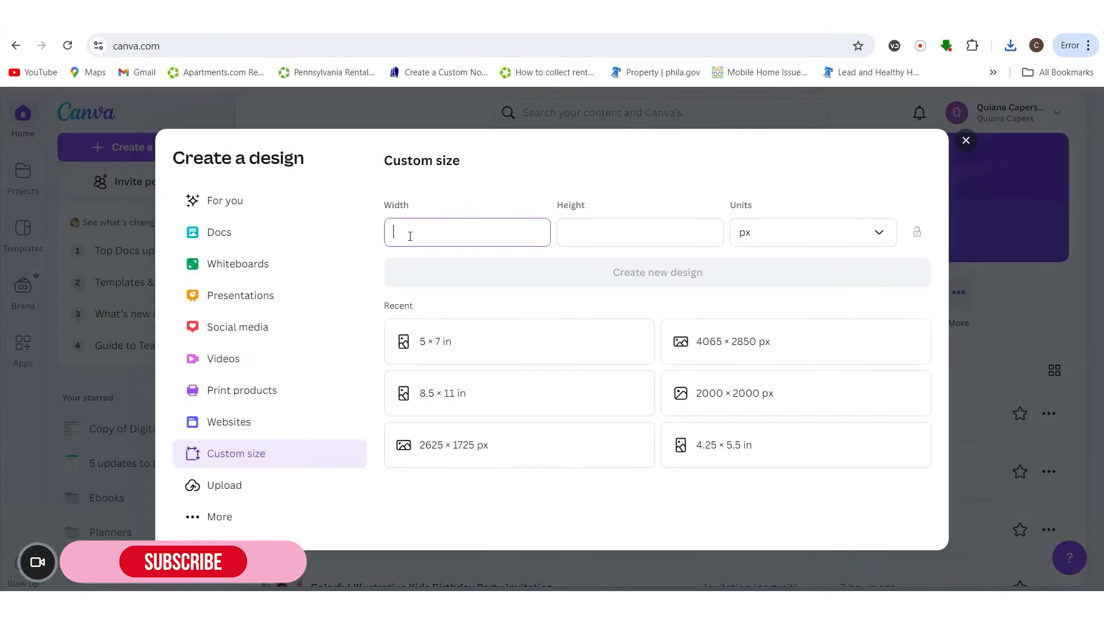
click(622, 227)
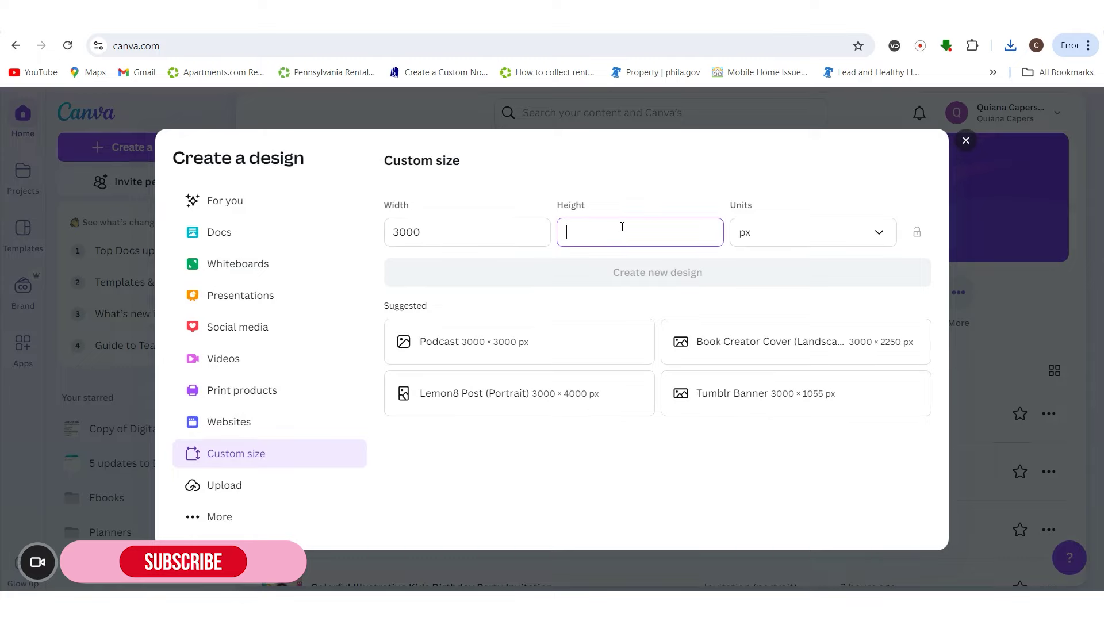
click(963, 144)
- Create a custom-size design of 3000 × 3000 px
click(826, 293)
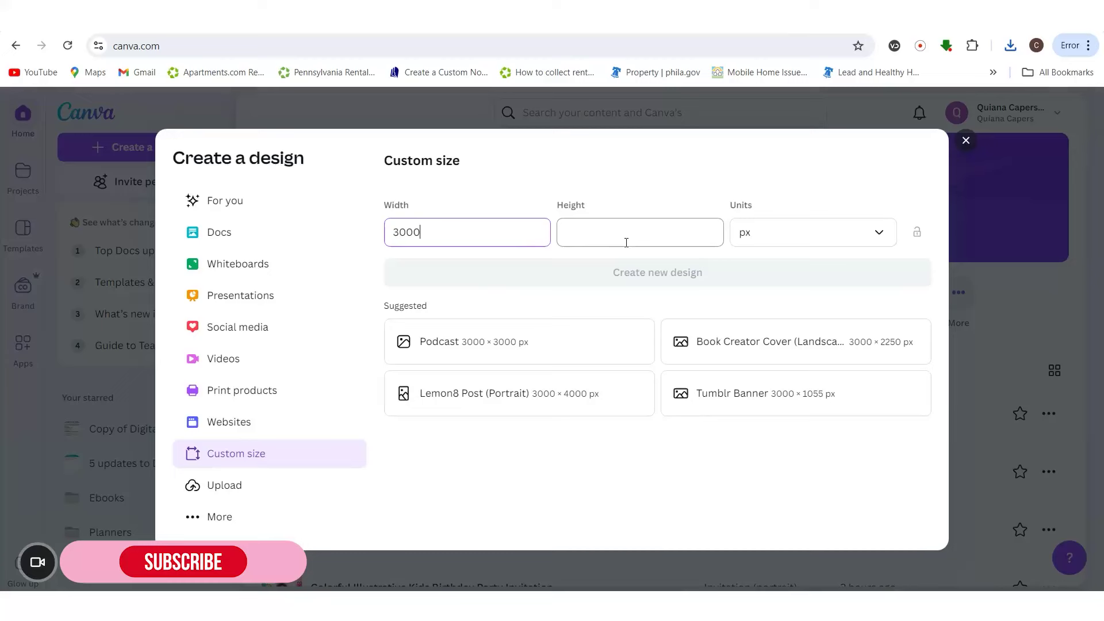
click(615, 232)
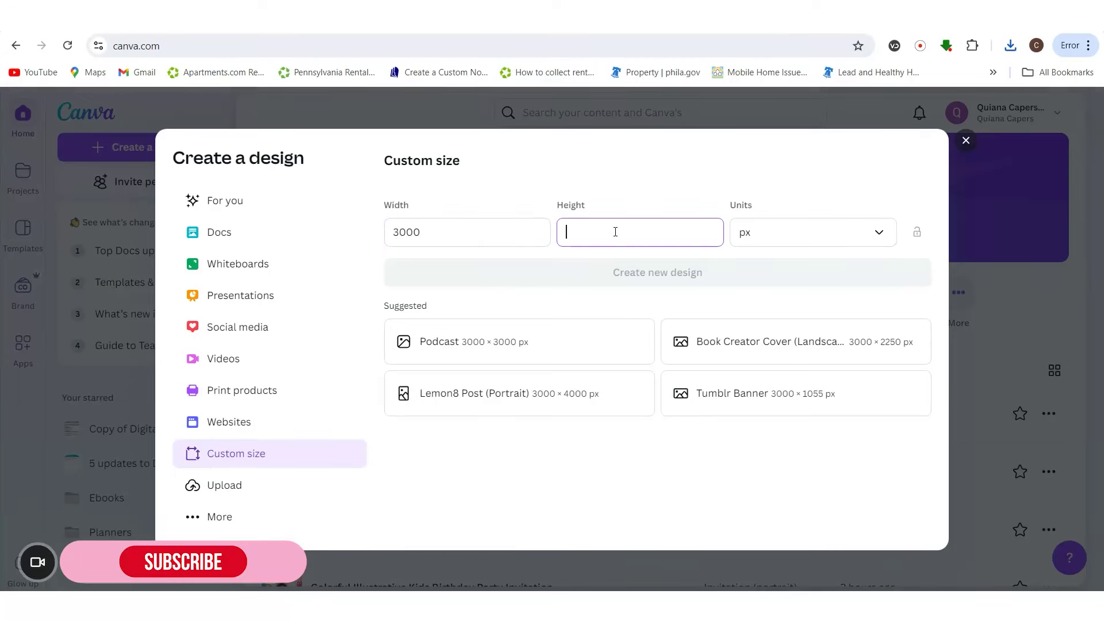
text(3000)
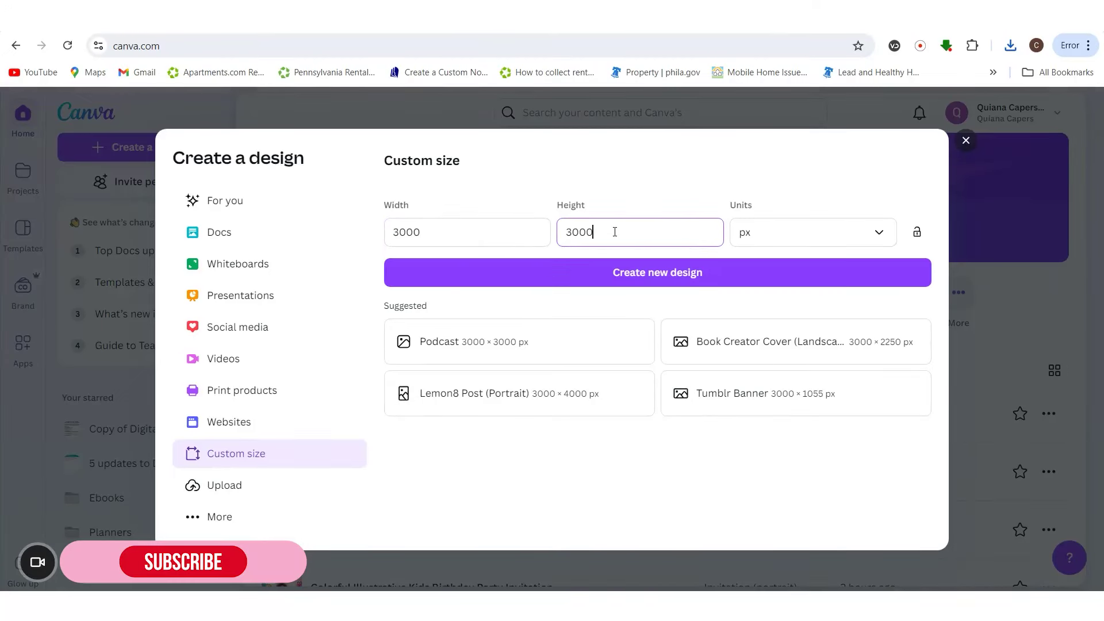
click(725, 268)
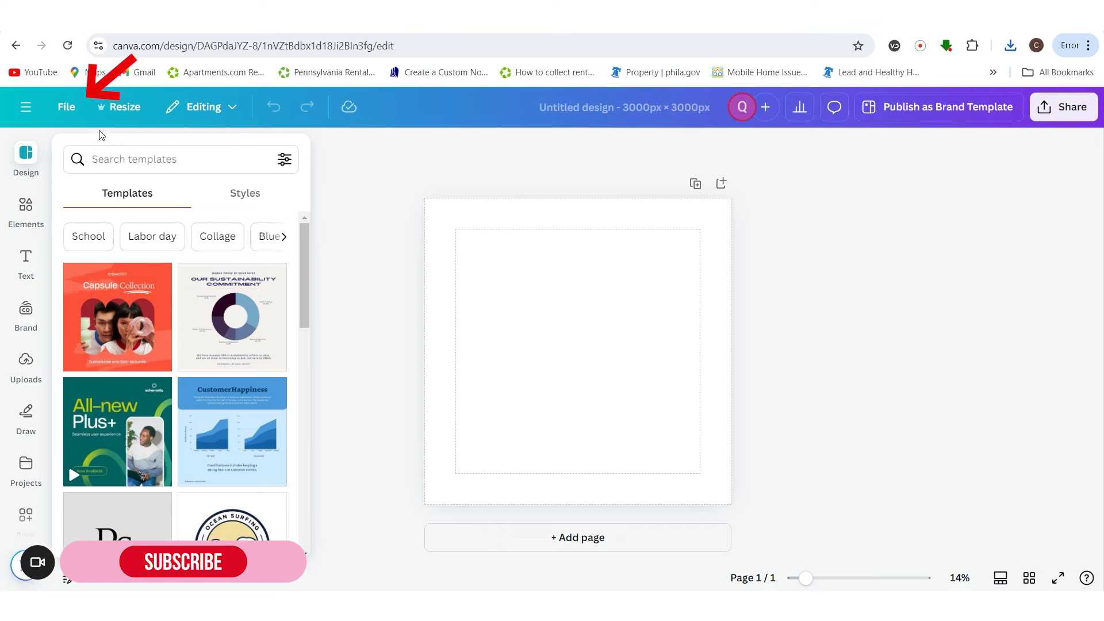
- Turn off the margin and print bleed display for the design
click(66, 107)
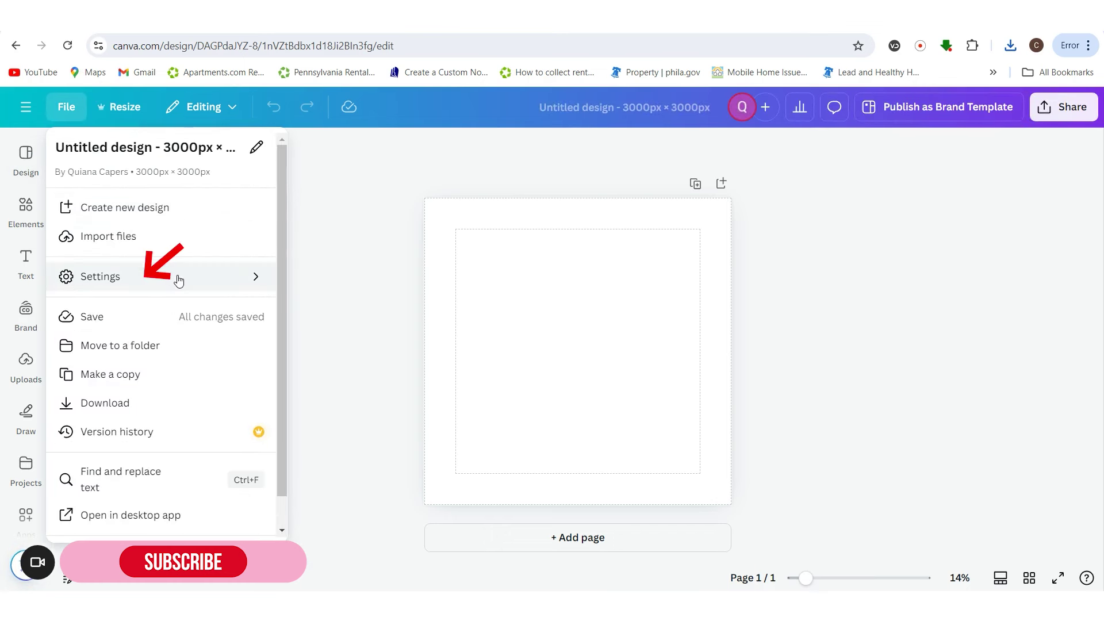
mouse_move(173, 278)
click(424, 344)
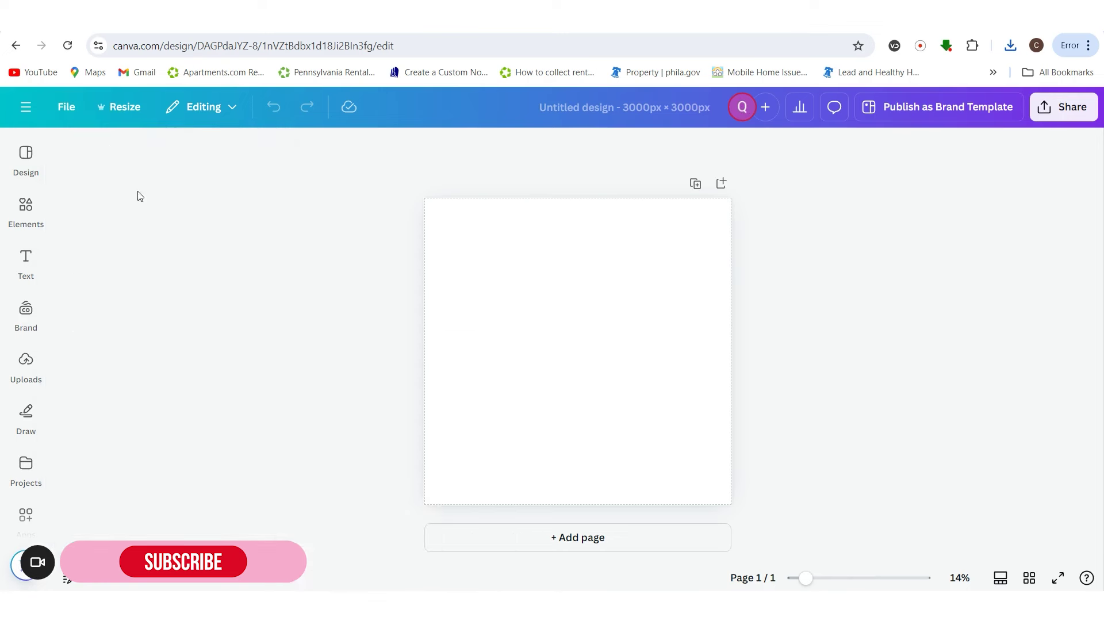
click(71, 103)
mouse_move(247, 277)
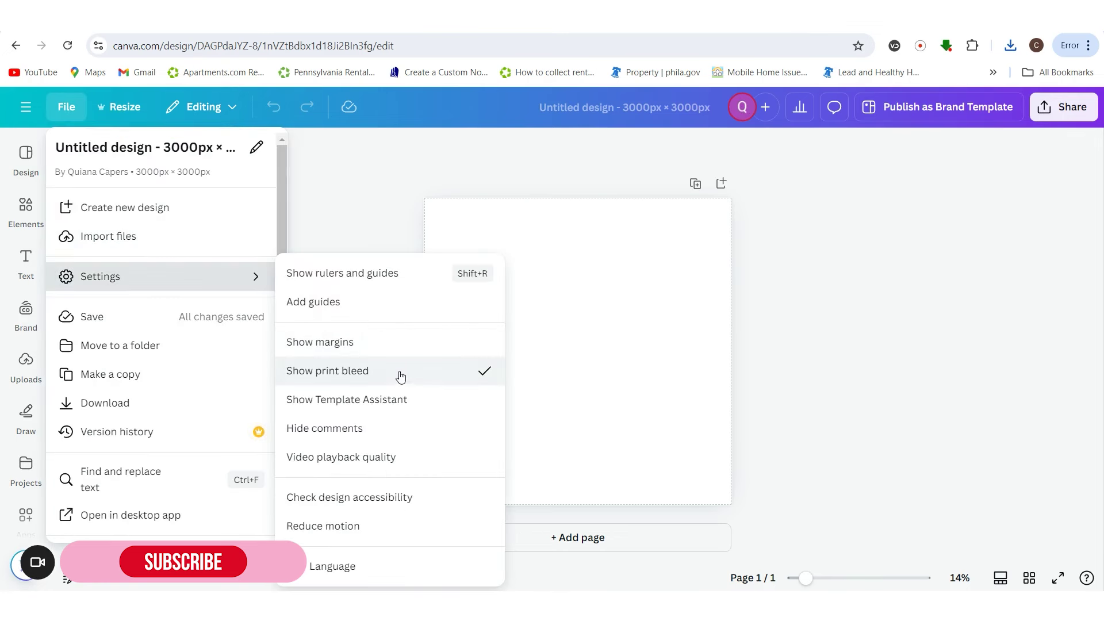
click(401, 369)
click(504, 332)
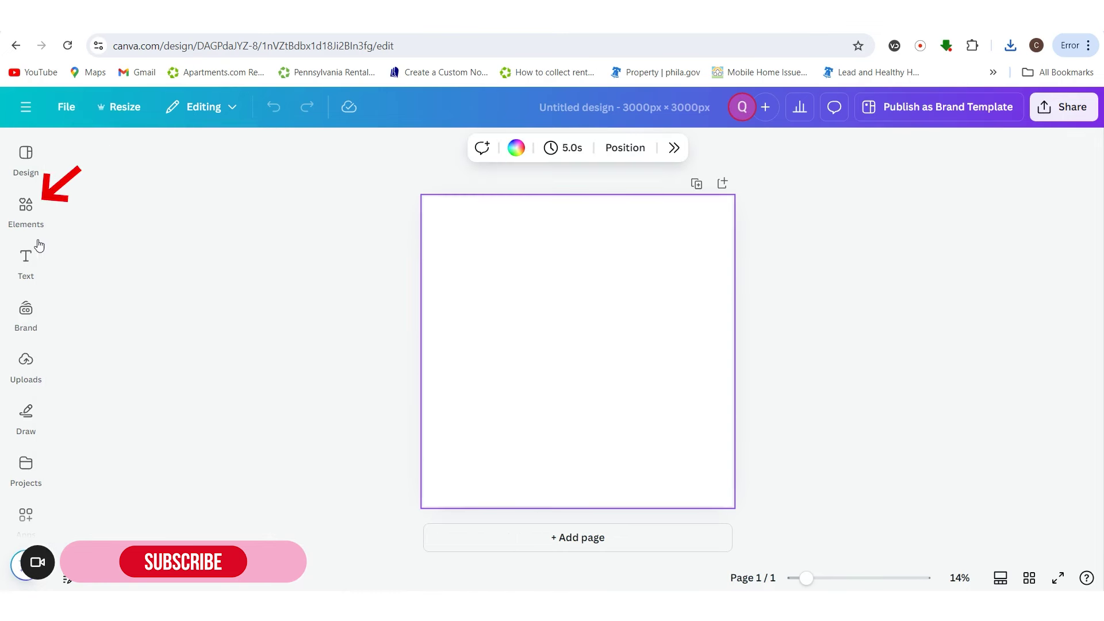
- Upload the six DALL·E fairy illustrations from the Downloads folder
click(26, 259)
click(25, 207)
click(26, 362)
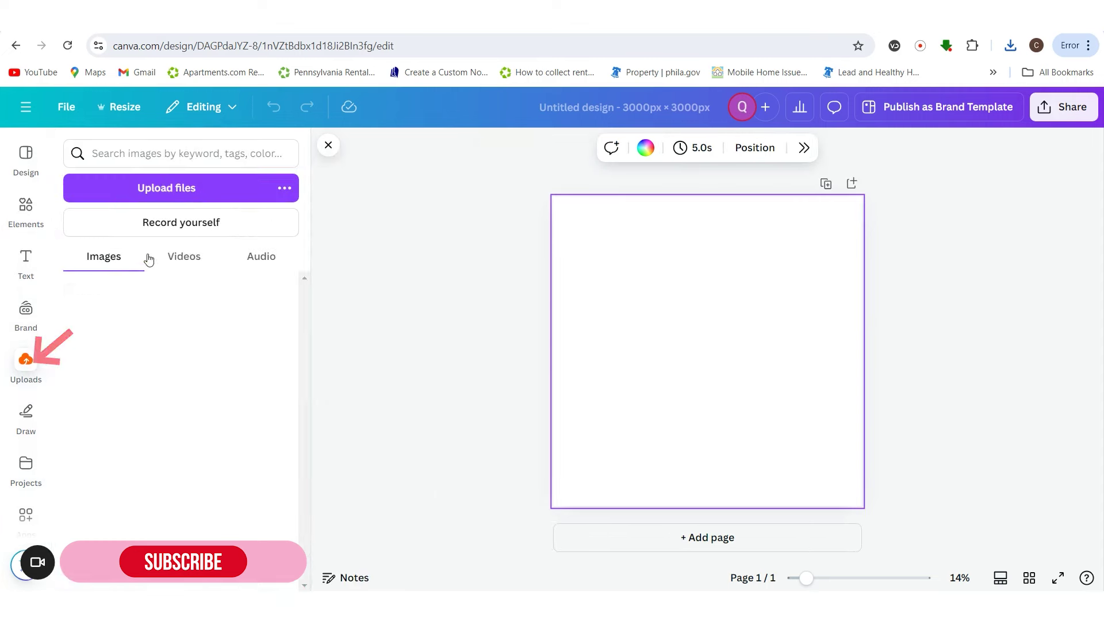
click(167, 189)
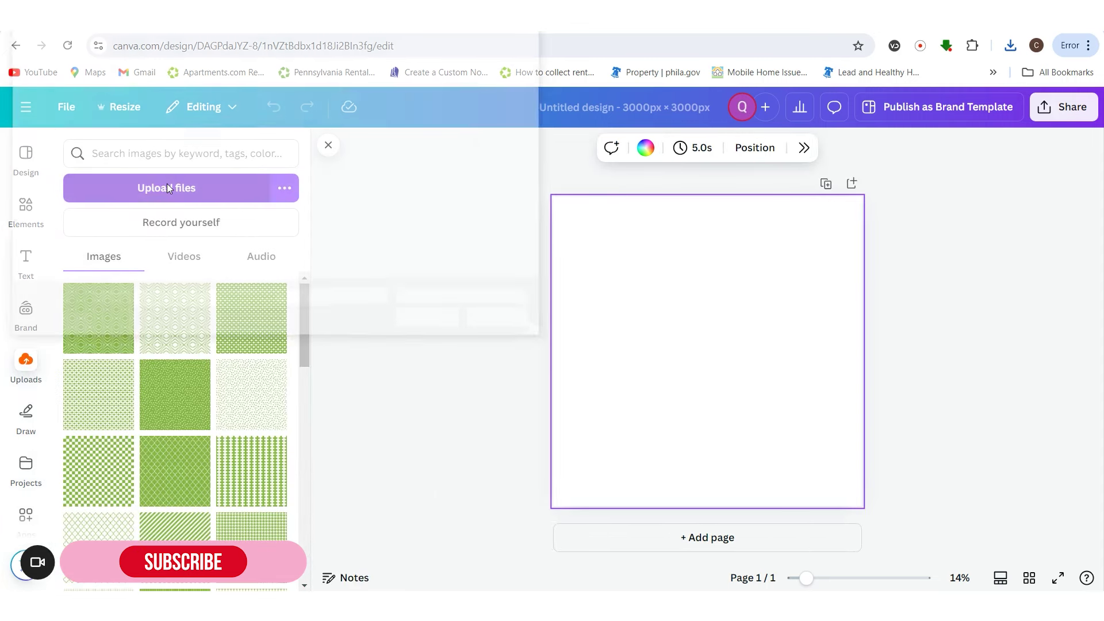
click(64, 204)
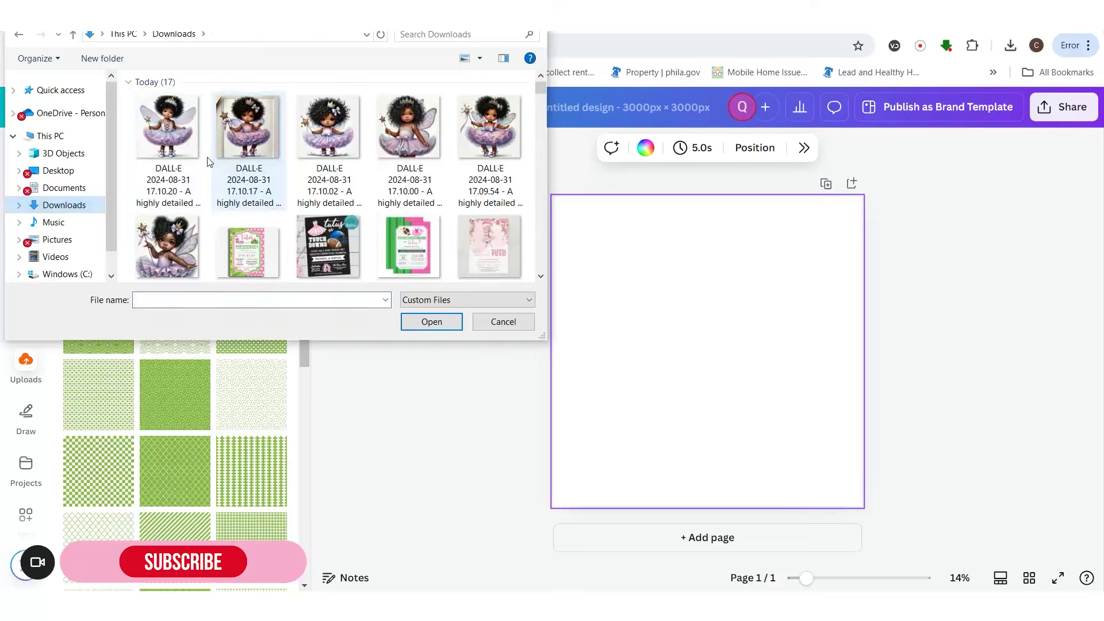
click(167, 140)
ctrl+click(247, 141)
ctrl+click(318, 148)
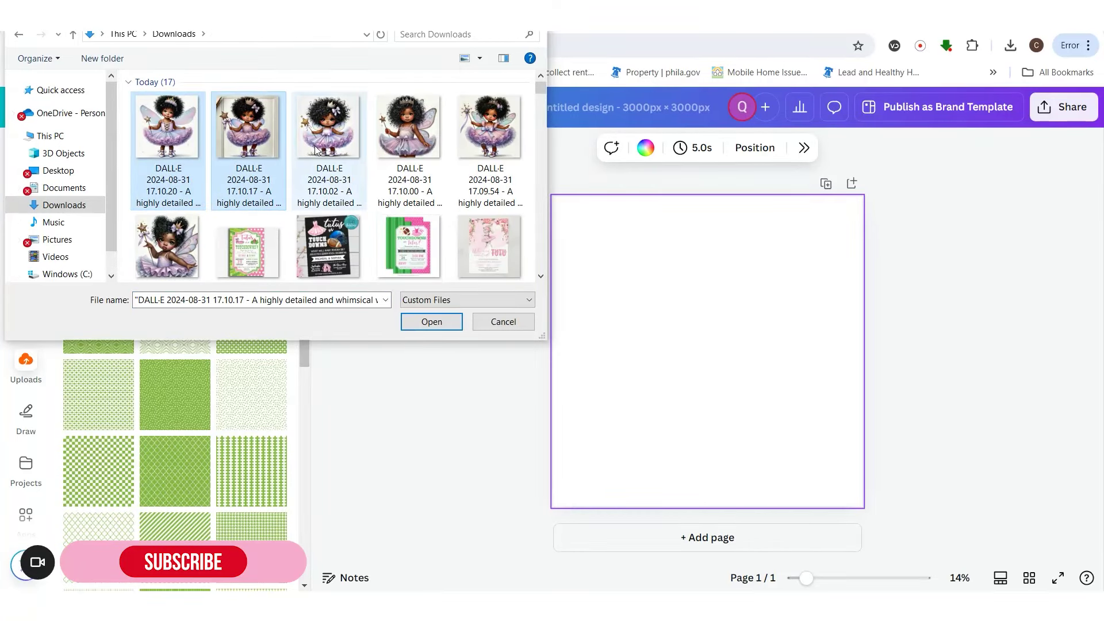
ctrl+click(391, 150)
ctrl+click(465, 156)
ctrl+click(184, 228)
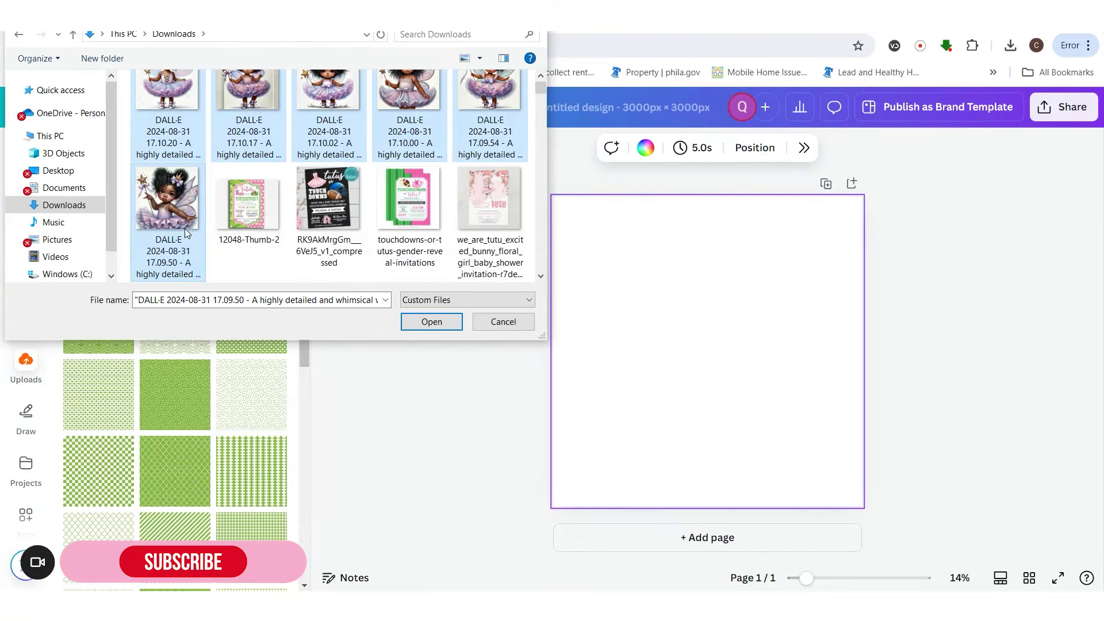
click(431, 321)
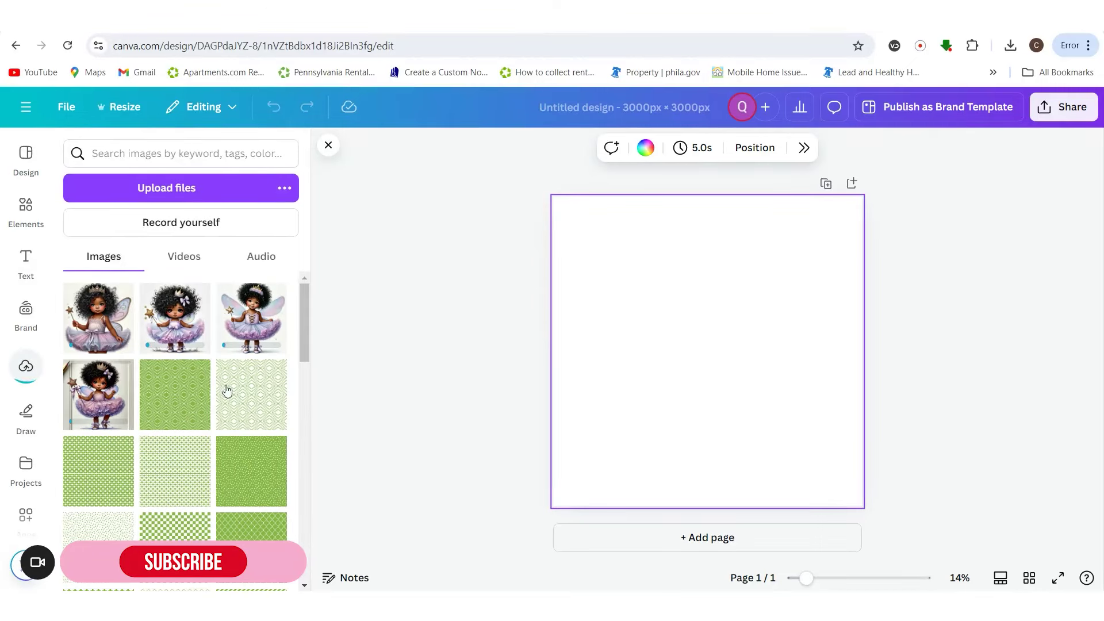
- Place the framed, laced-bodice and small-crown fairy illustrations on pages 1 to 3, one per page, adding the second and third pages
drag(261, 402, 668, 402)
click(752, 539)
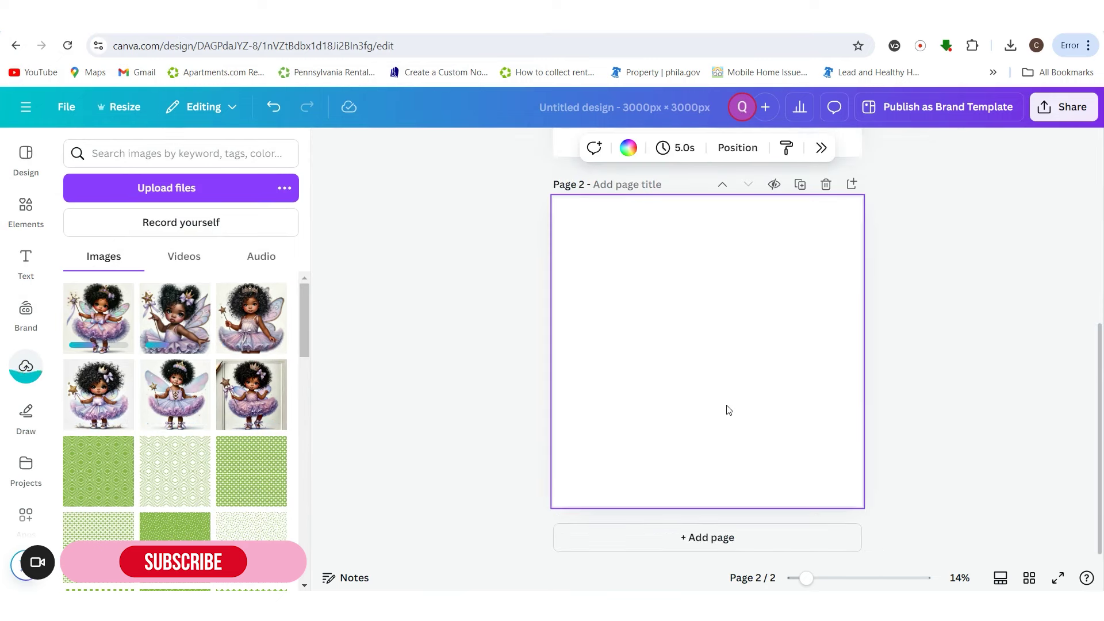
scroll(785, 462, up, 5)
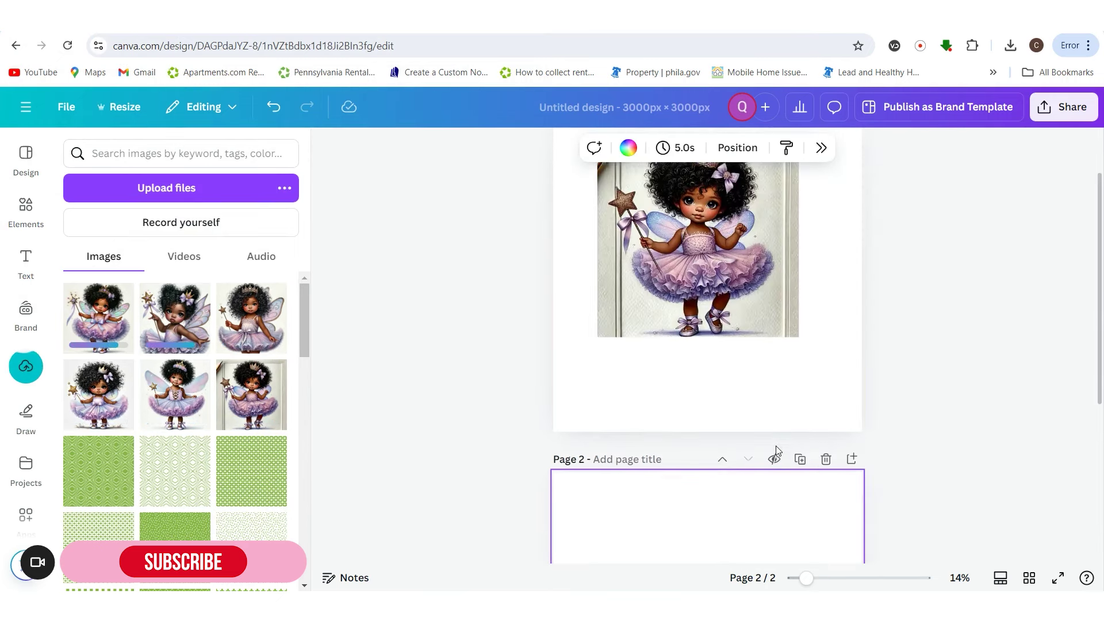
scroll(776, 456, down, 4)
drag(187, 414, 635, 397)
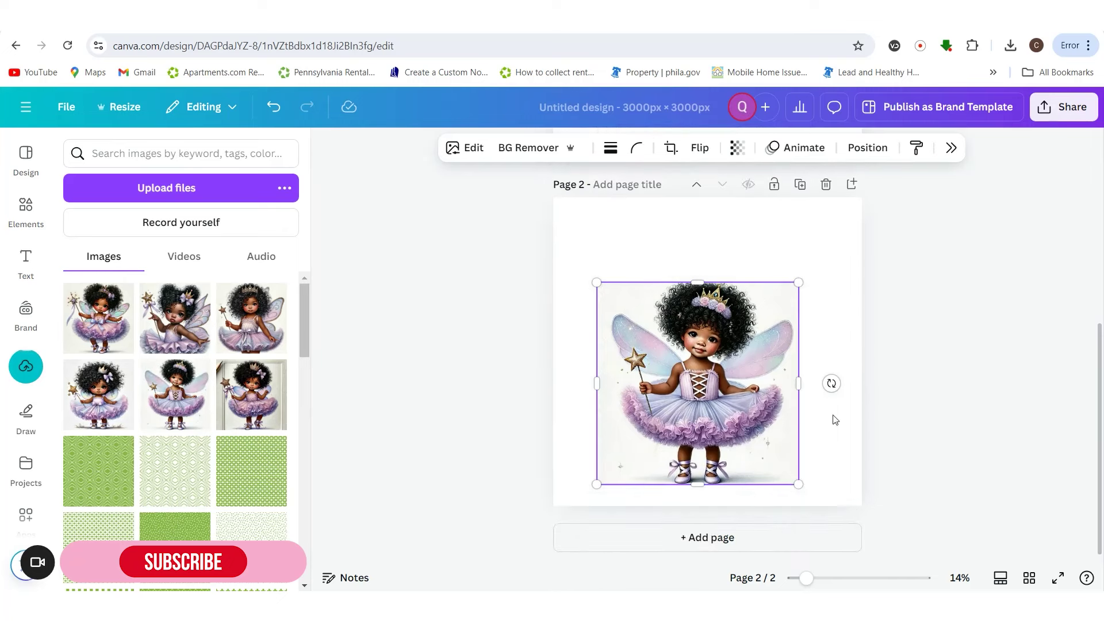
click(752, 532)
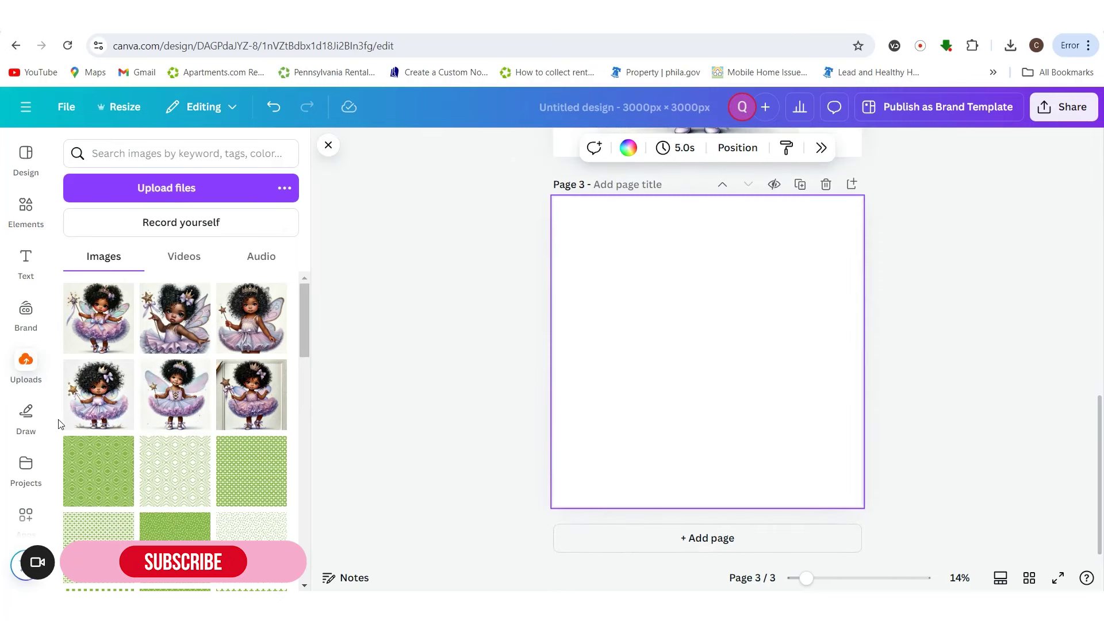
drag(100, 402, 759, 460)
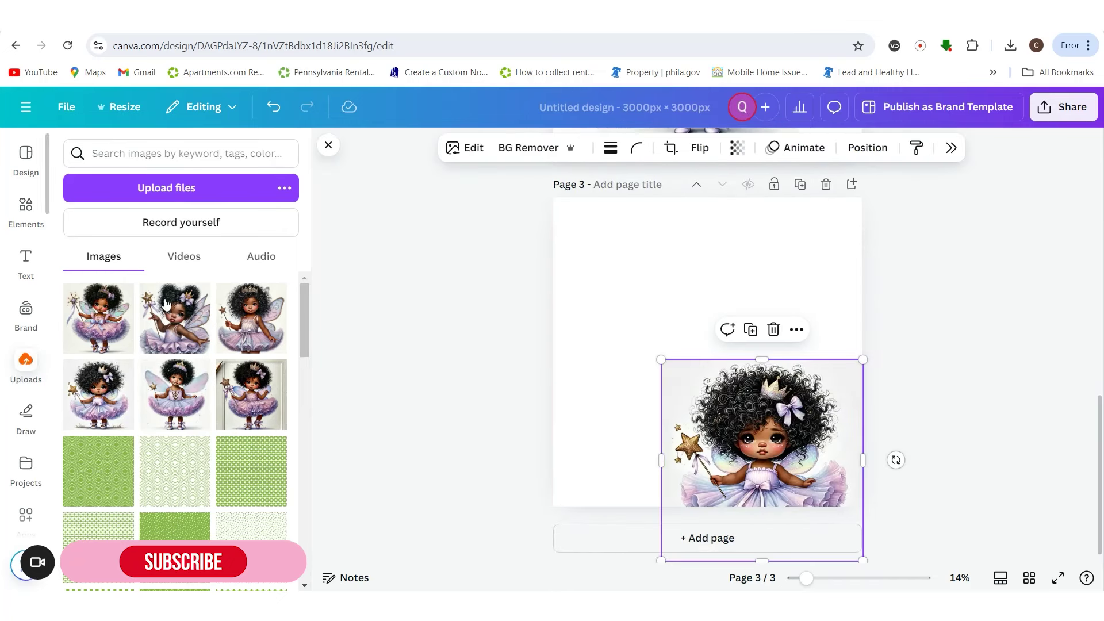
click(229, 298)
click(144, 303)
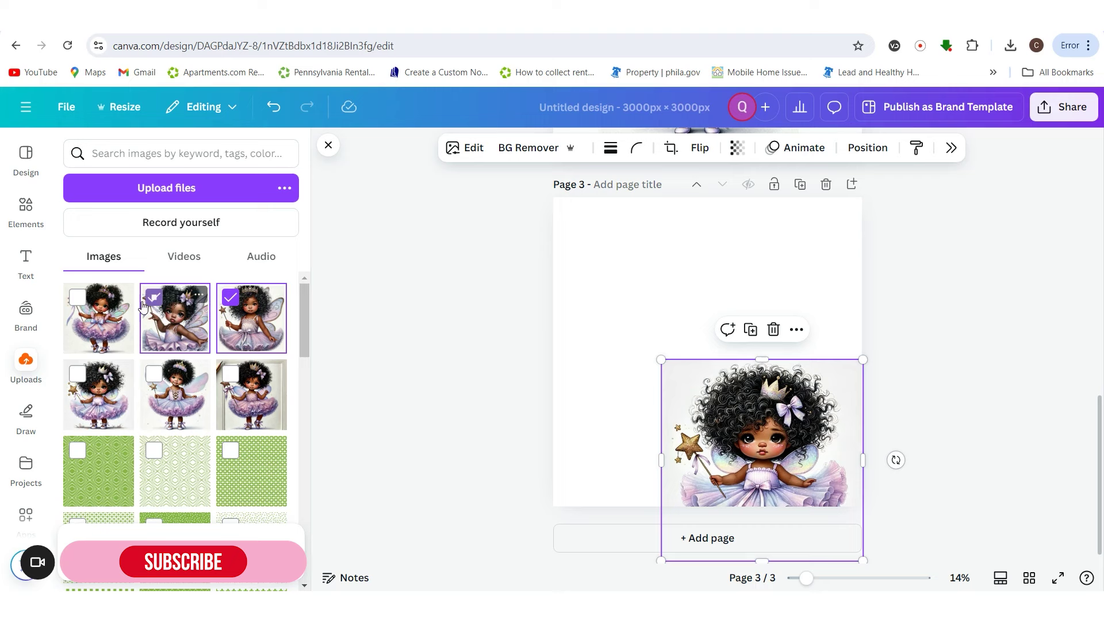
click(78, 299)
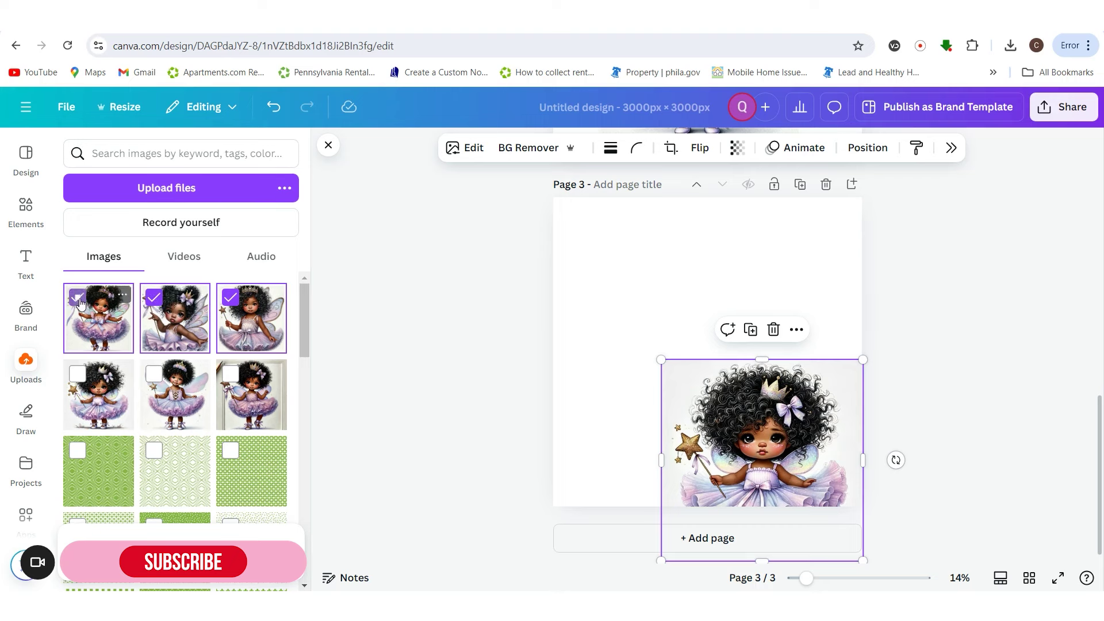
- Add a fourth page and place the fairy with two hair puffs and an outstretched arm on it
click(626, 541)
click(180, 339)
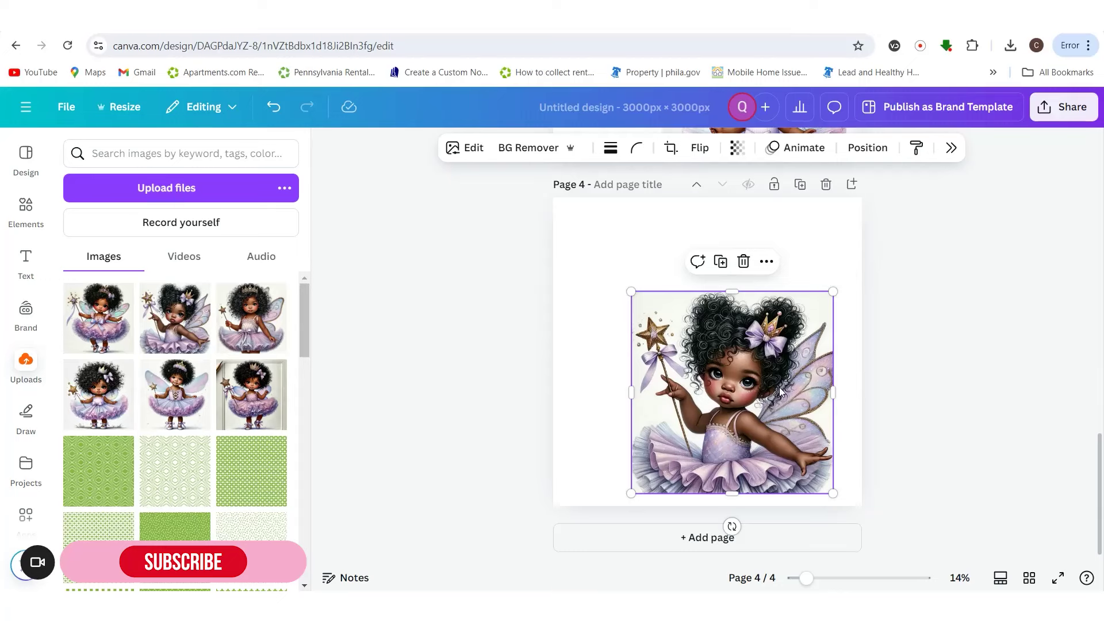
click(741, 269)
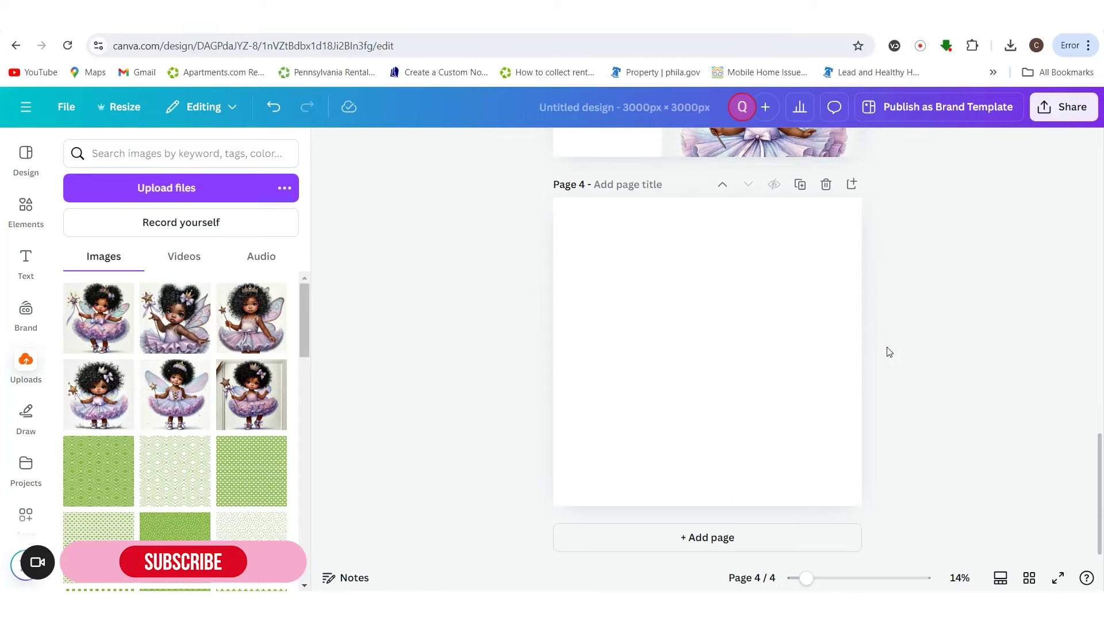
click(1029, 577)
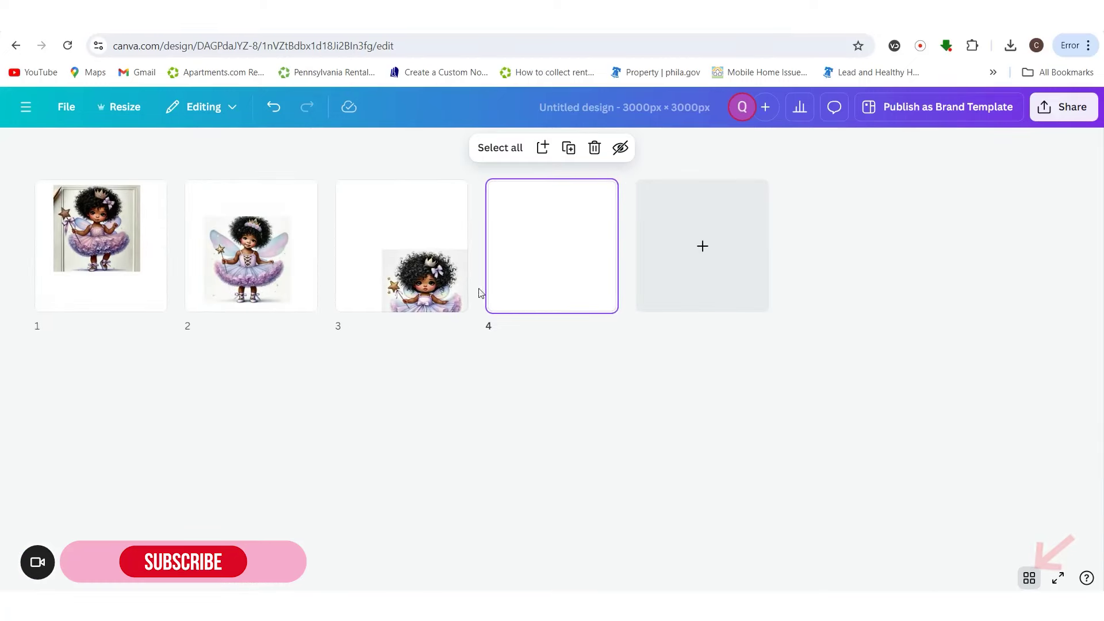
double_click(524, 286)
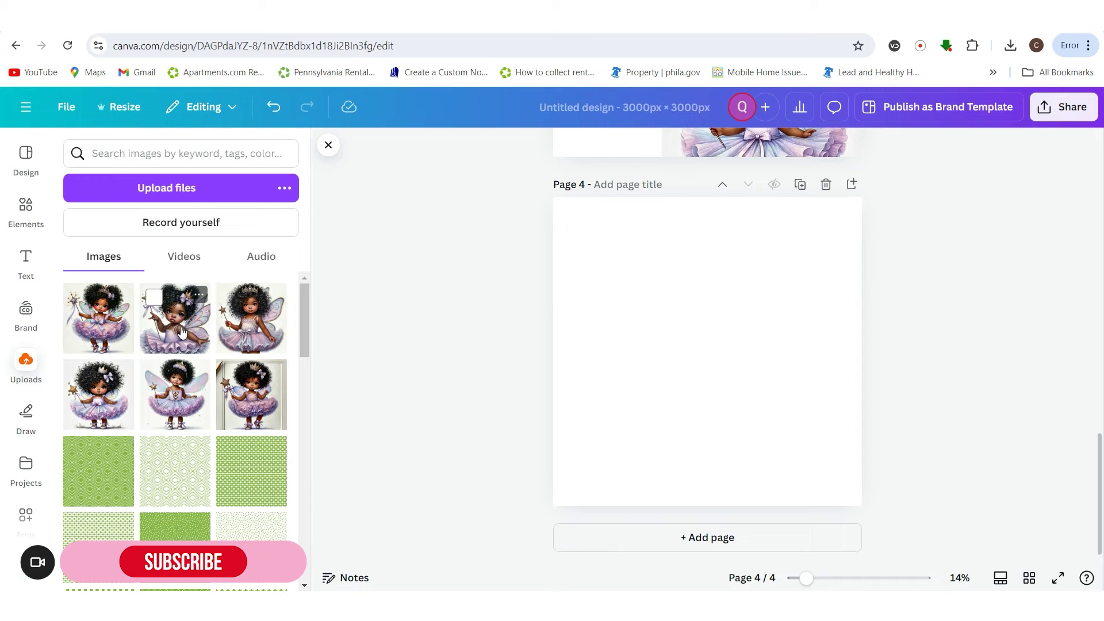
click(181, 331)
- Move the fairy illustration on page 3 so that all of it lies within the page
scroll(777, 354, up, 3)
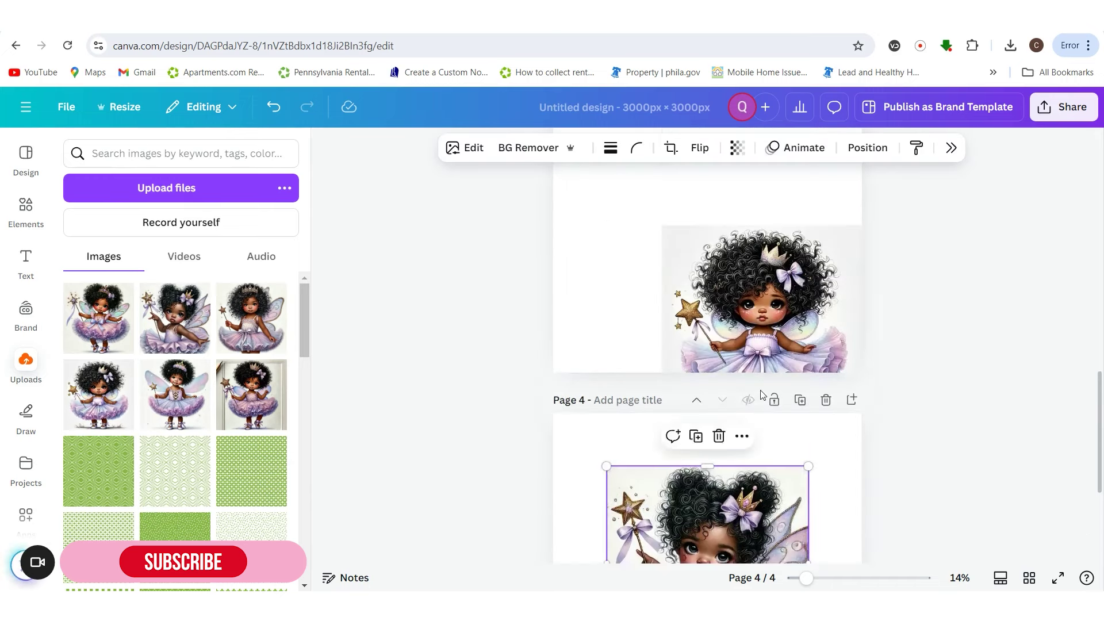
drag(777, 354, 746, 268)
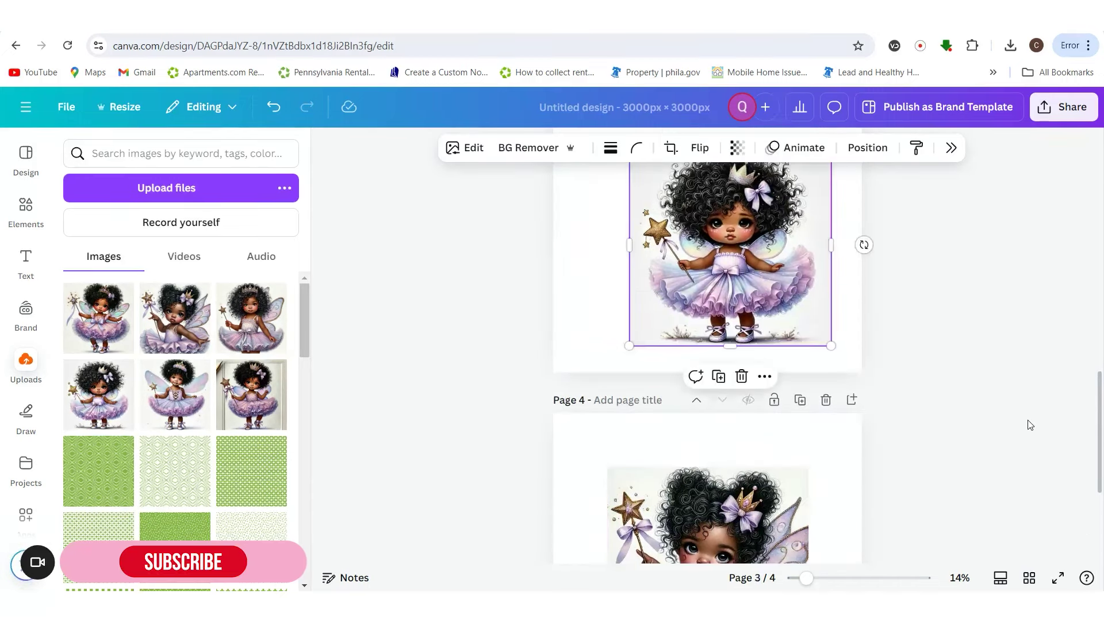
scroll(1021, 426, up, 2)
scroll(1019, 429, down, 5)
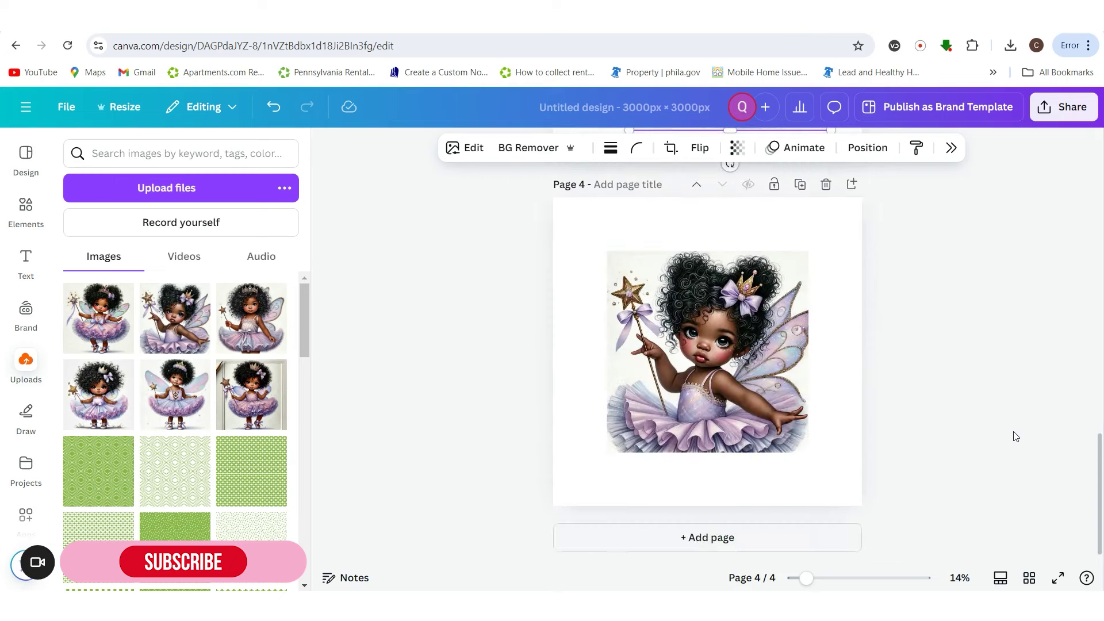
- Add a fifth page, place the remaining full-length fairy with the raised wand on it, and show all pages in grid view
click(812, 545)
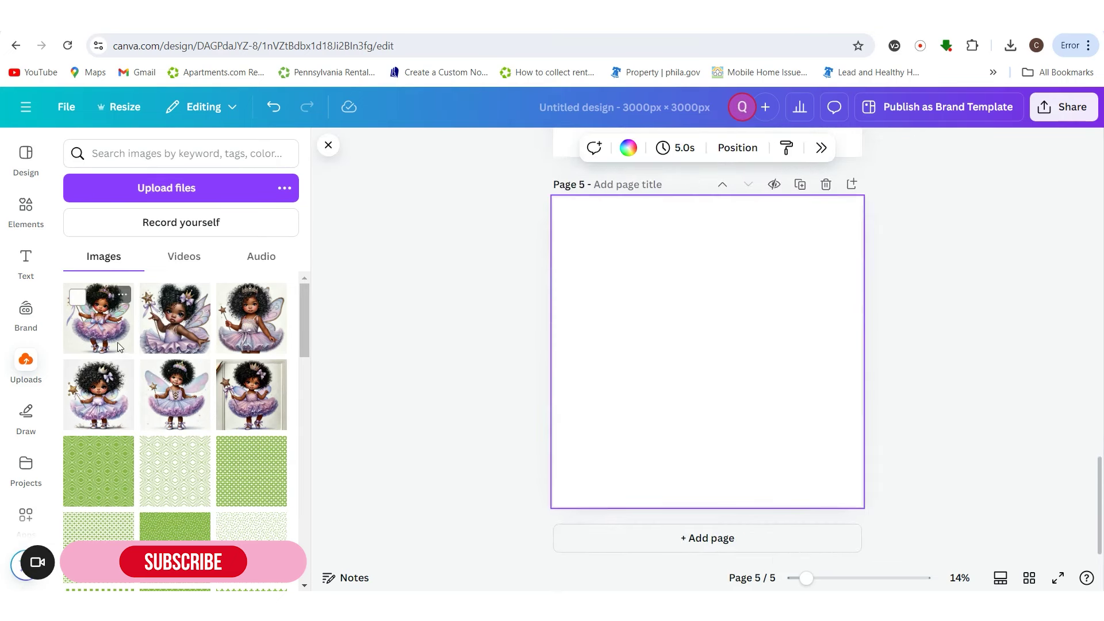
click(119, 344)
click(1028, 578)
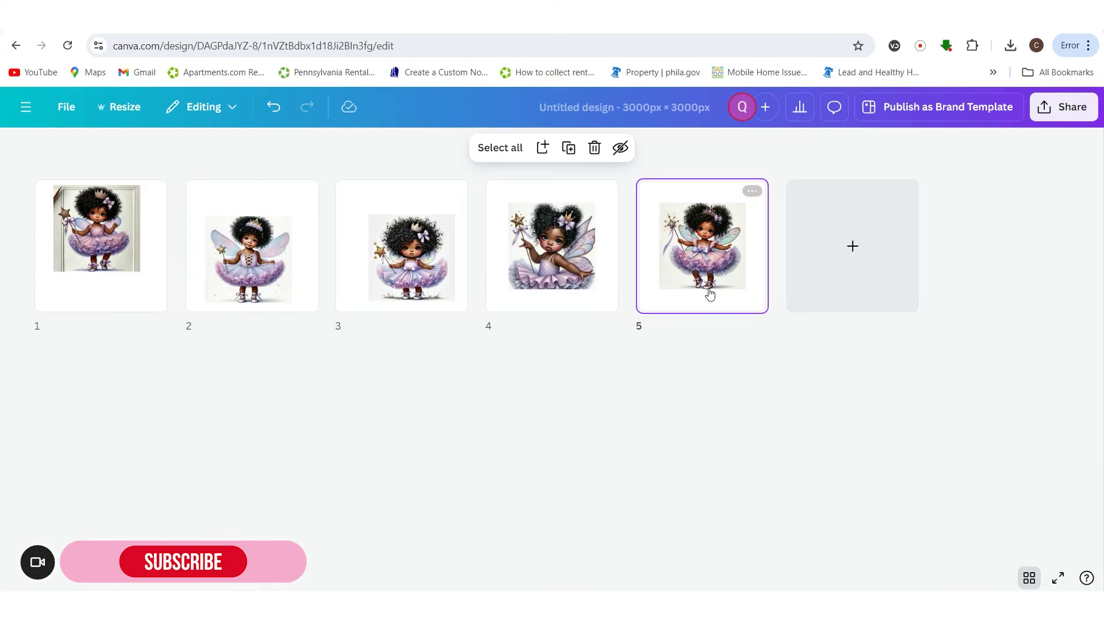
click(783, 284)
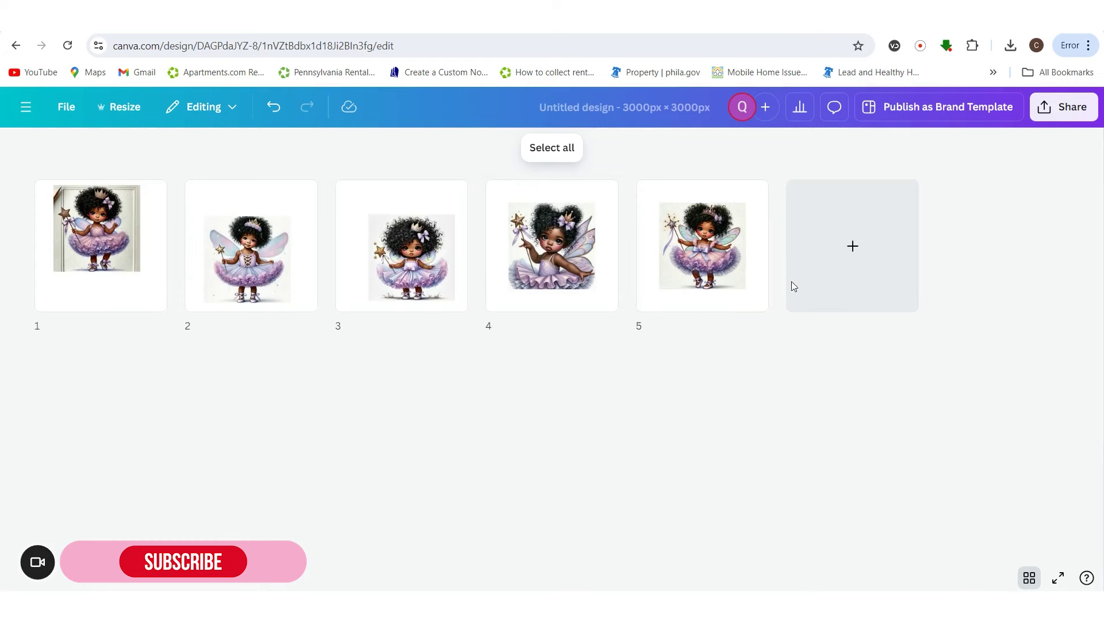
- Add a sixth page and place the large-tiara fairy on it, enlarged to about 2,852 × 2,852 px to nearly fill the page
click(794, 285)
double_click(819, 289)
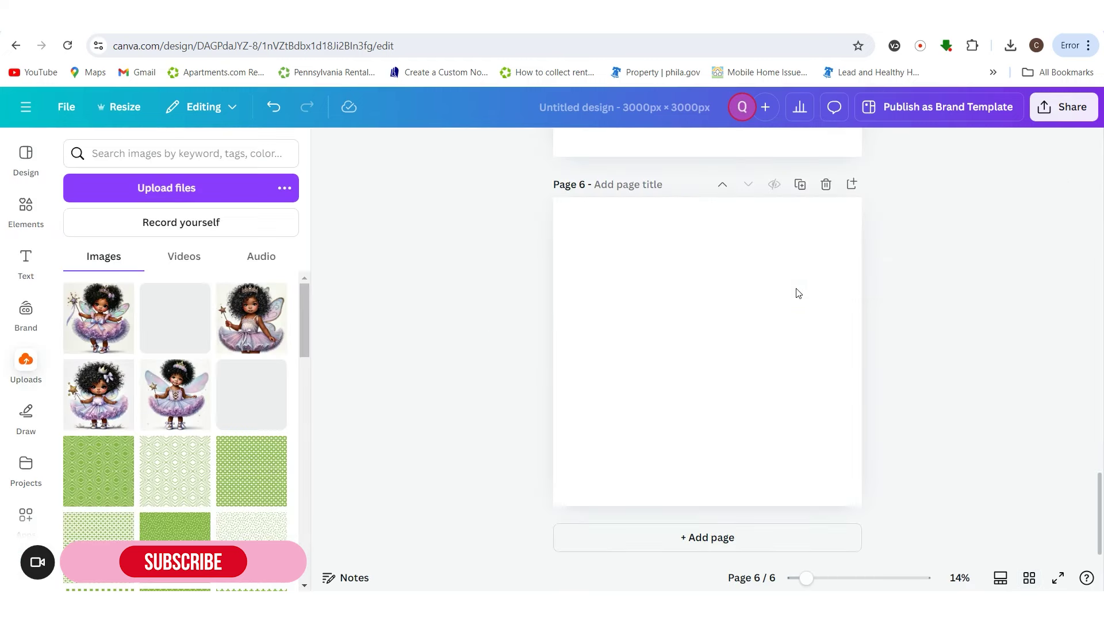
click(264, 334)
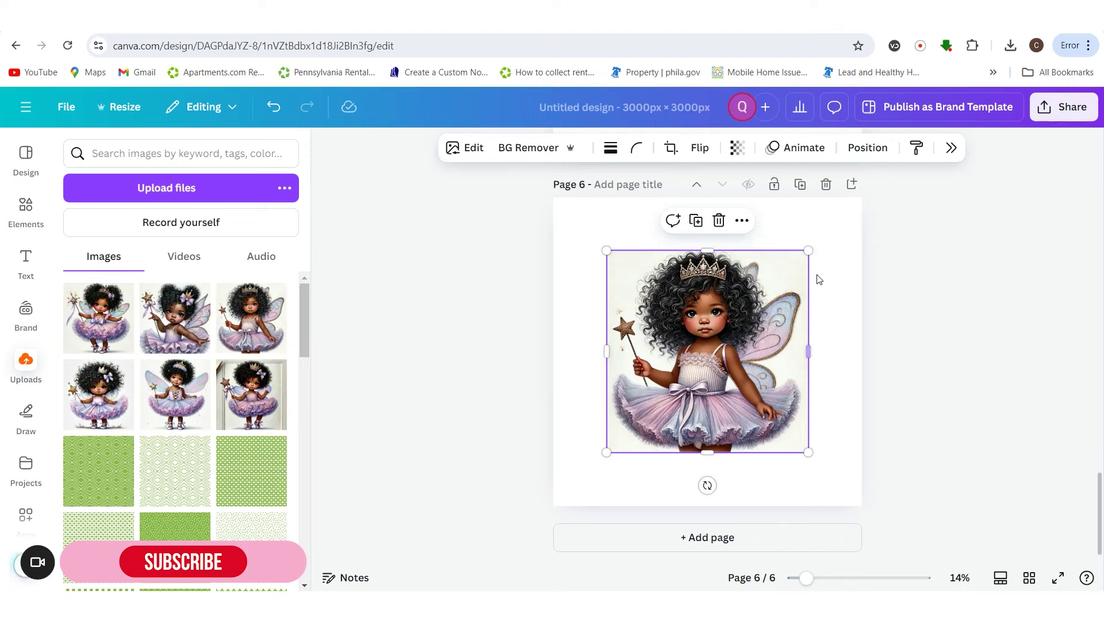
drag(822, 225, 849, 204)
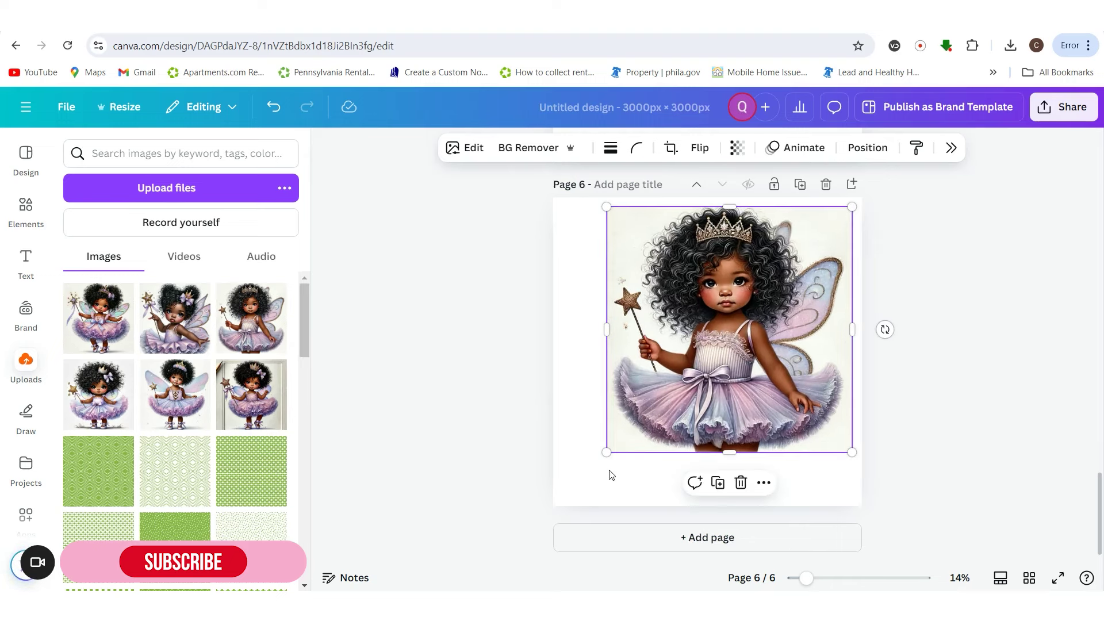
drag(601, 462, 557, 499)
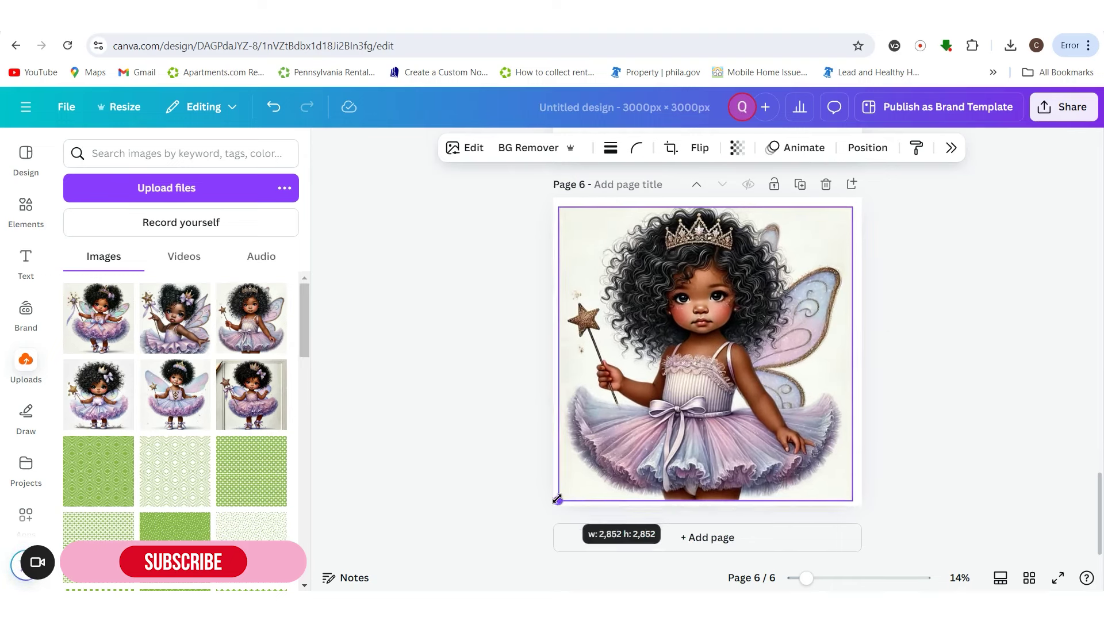
- Remove the backgrounds of the fairies on pages 6 and 5, and enlarge the page 5 fairy to nearly fill its page
click(528, 148)
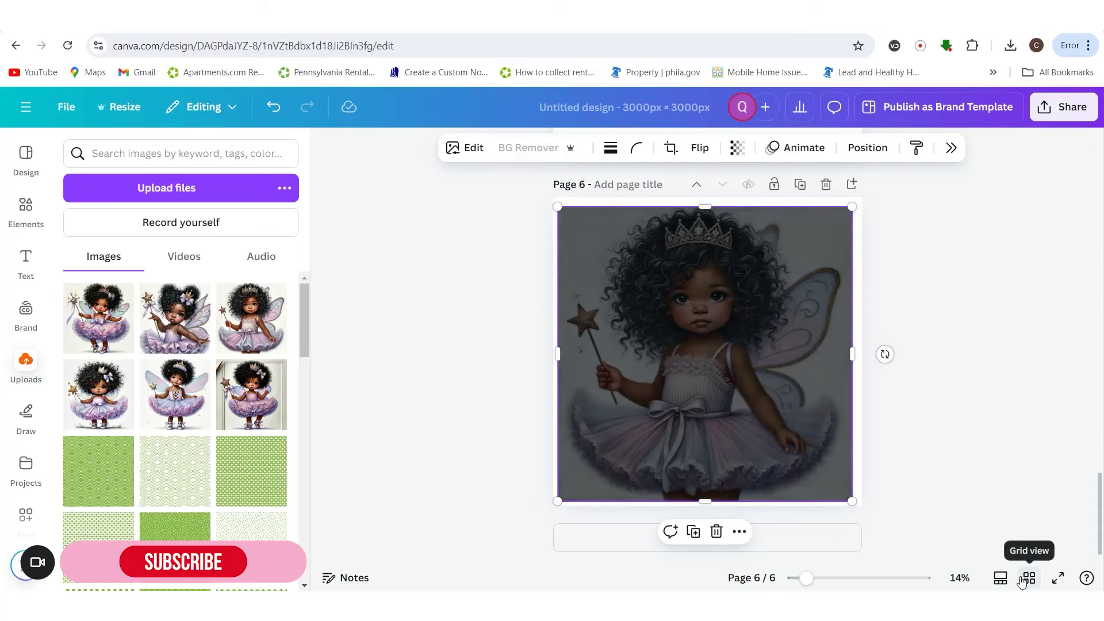
scroll(1006, 500, up, 5)
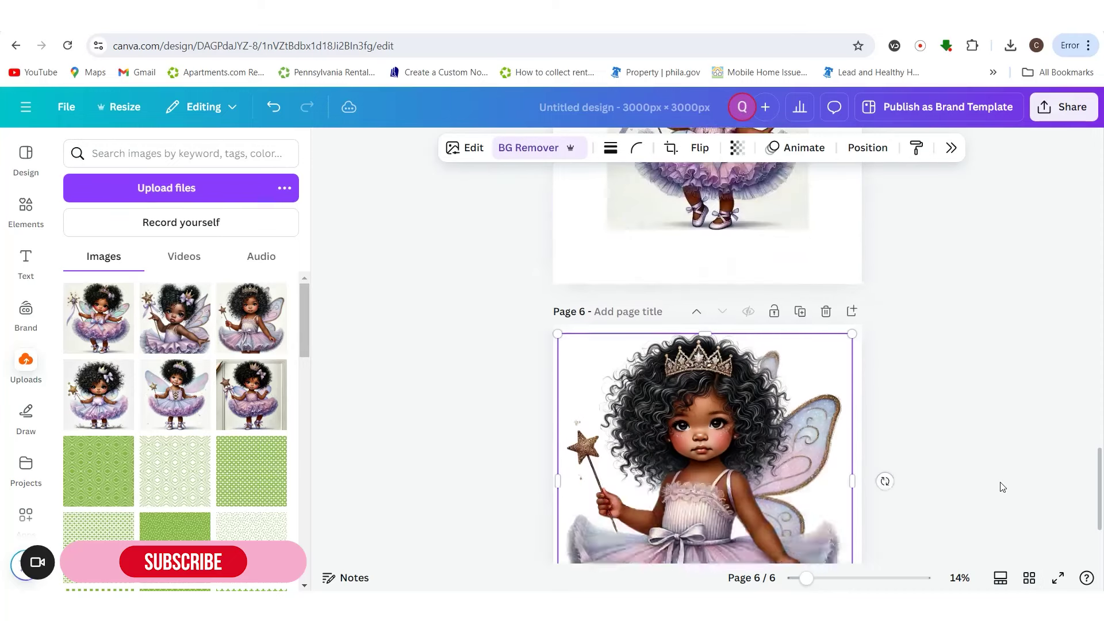
click(679, 381)
click(513, 149)
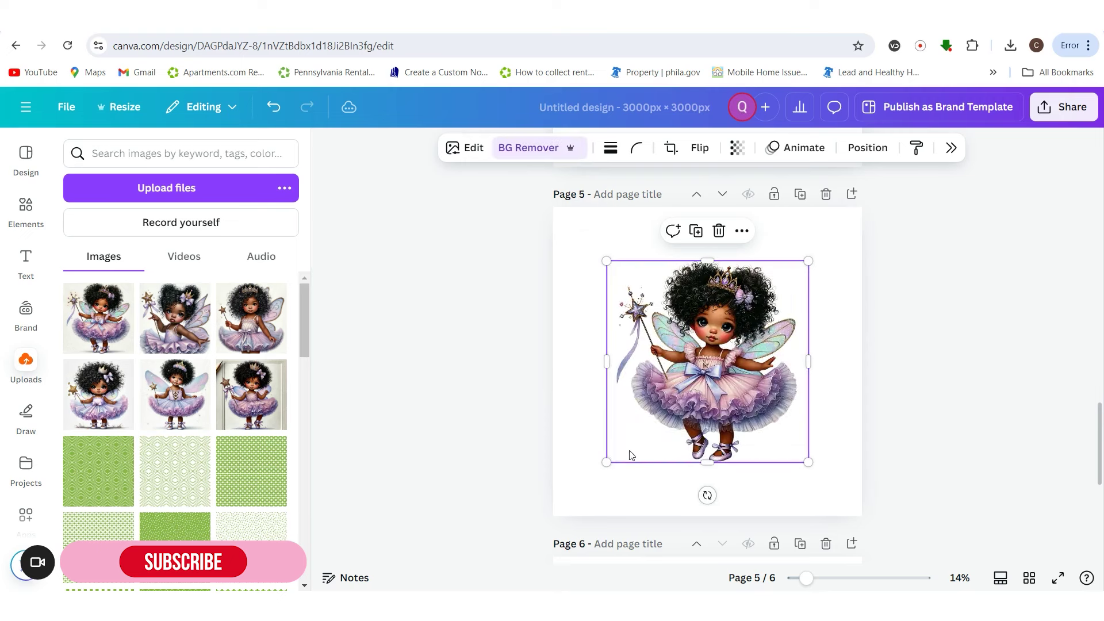
drag(571, 503, 562, 506)
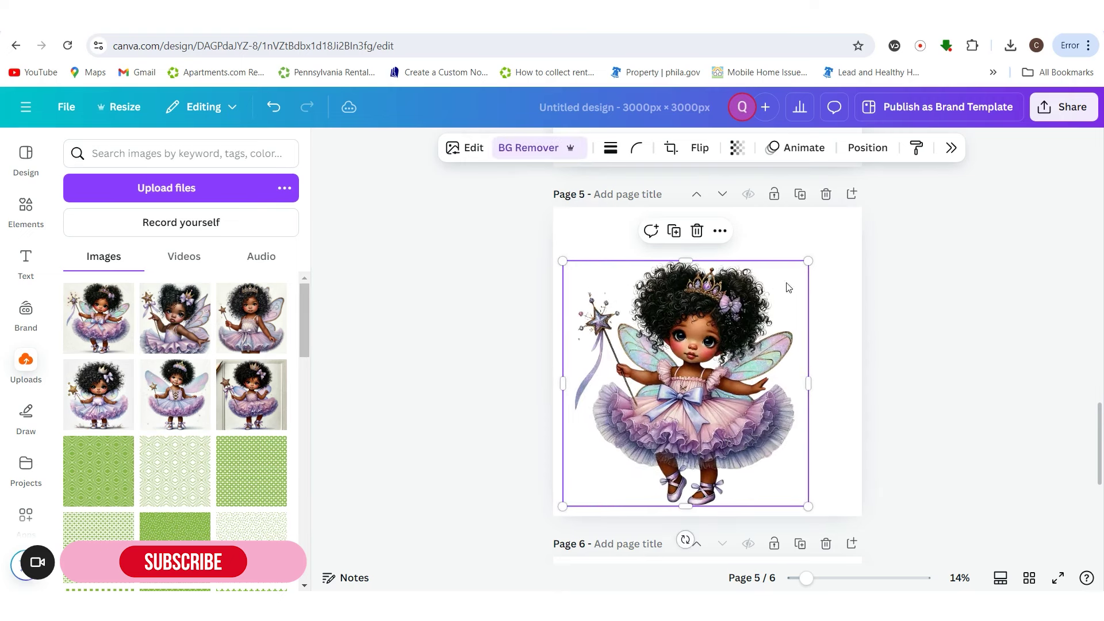
drag(808, 259, 851, 221)
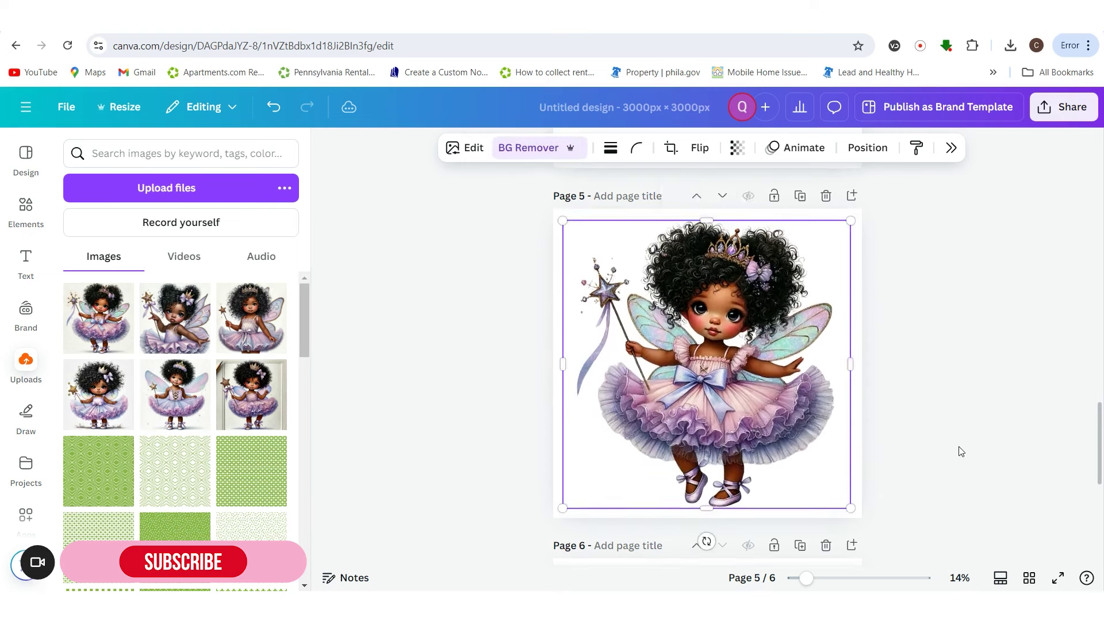
- Remove the background of the two-puff fairy on page 4 and enlarge her to cover most of the page
scroll(911, 432, up, 5)
click(768, 366)
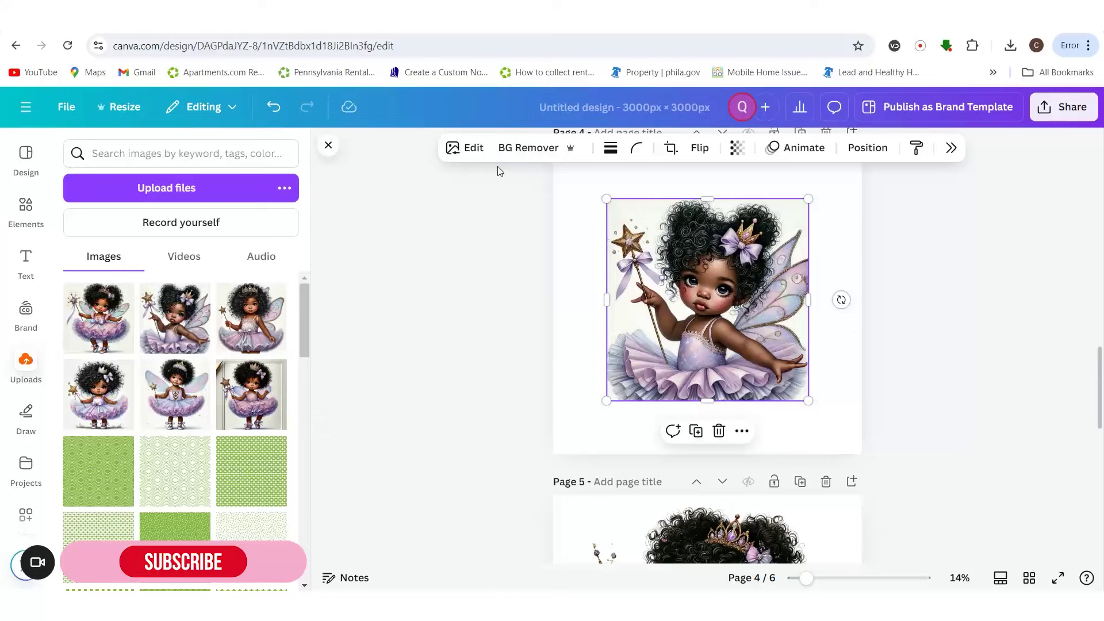
click(527, 148)
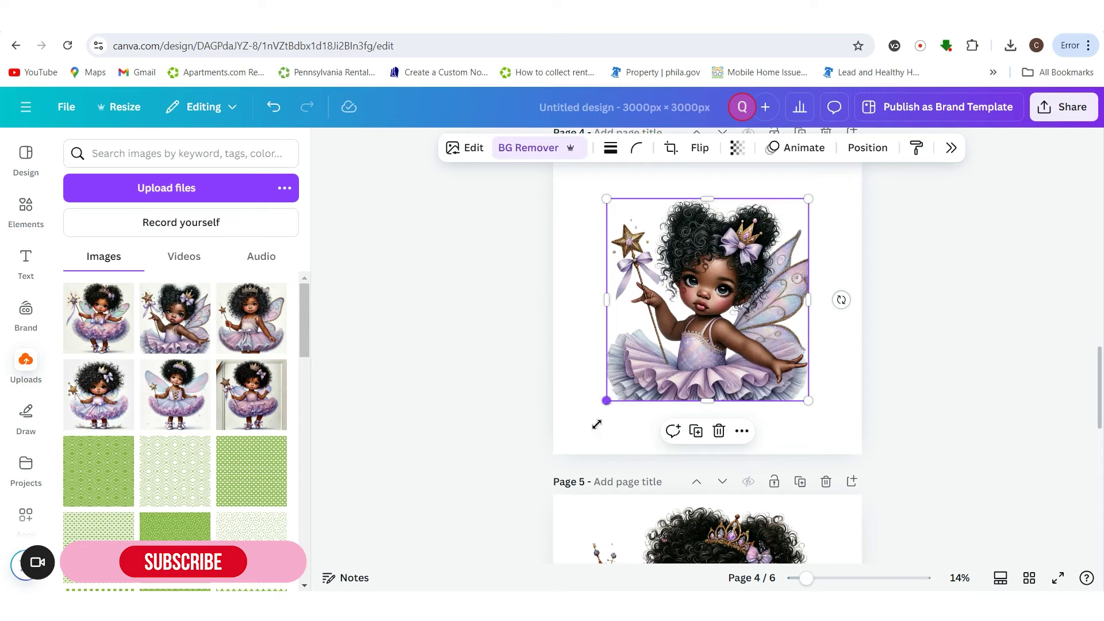
drag(597, 424, 543, 478)
drag(805, 195, 835, 172)
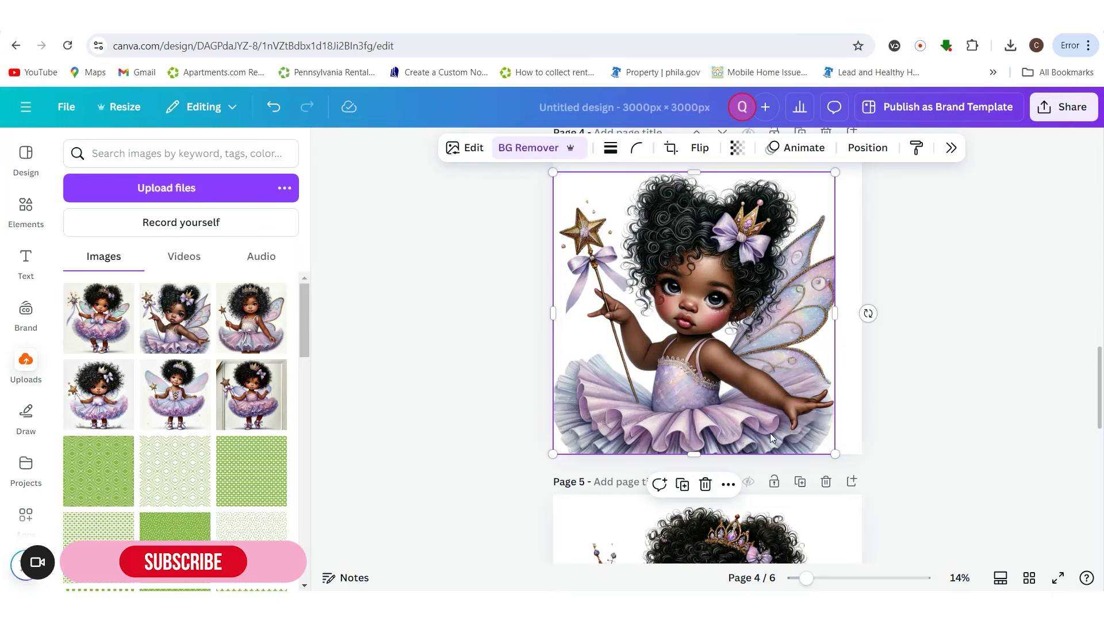
- Reposition the fairy on page 3, remove her background, and enlarge her to nearly fill the page
scroll(892, 434, up, 5)
click(750, 390)
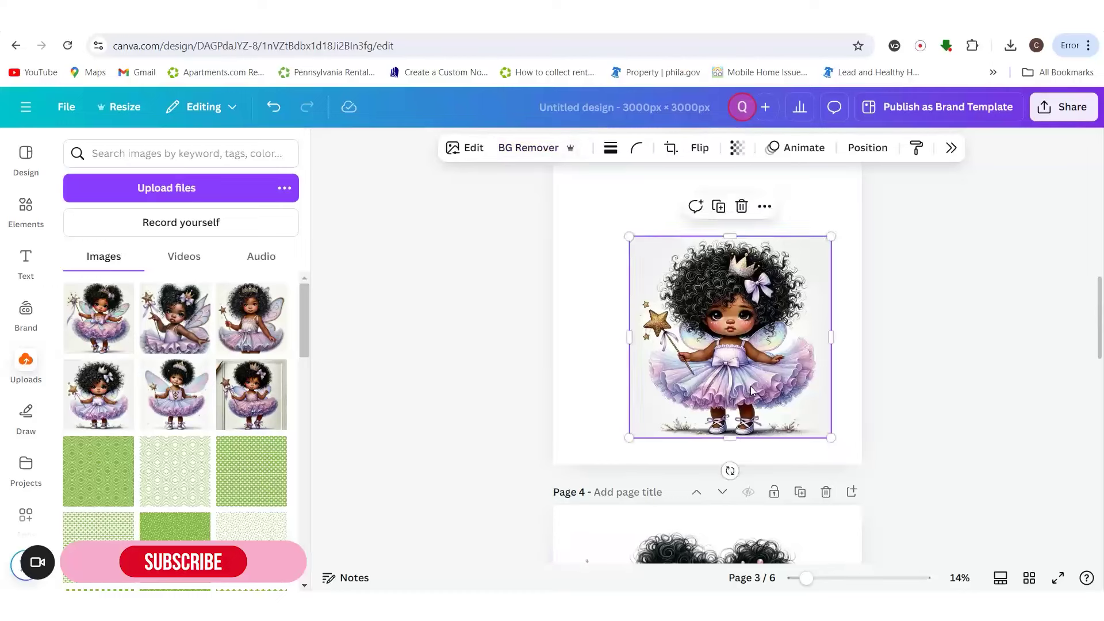
drag(751, 389, 717, 350)
click(518, 149)
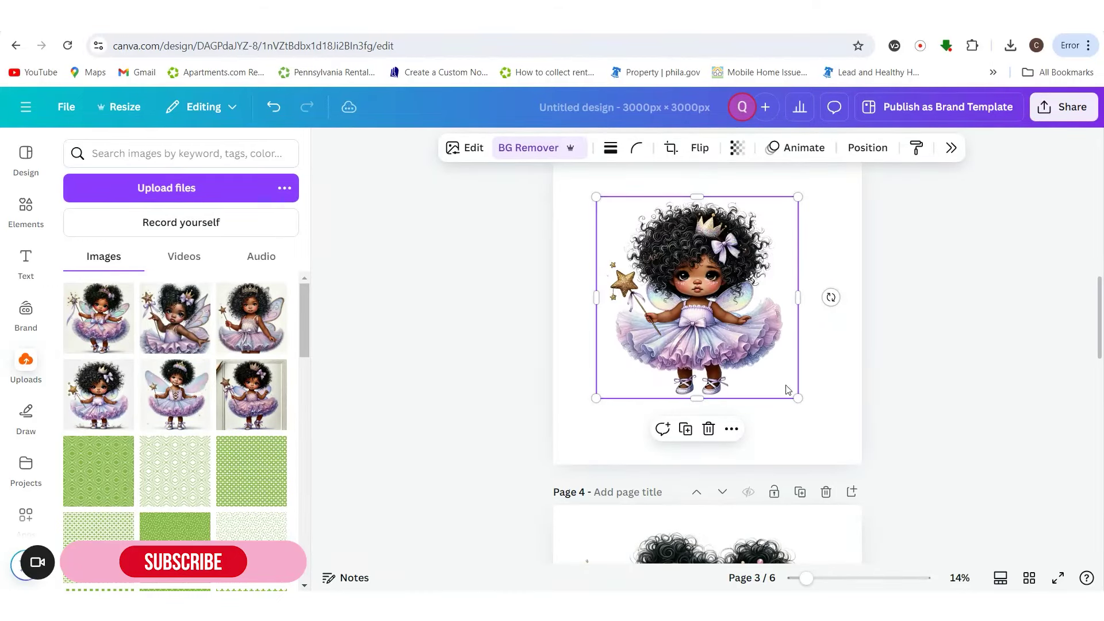
drag(792, 396, 862, 460)
drag(751, 383, 717, 351)
scroll(717, 349, up, 3)
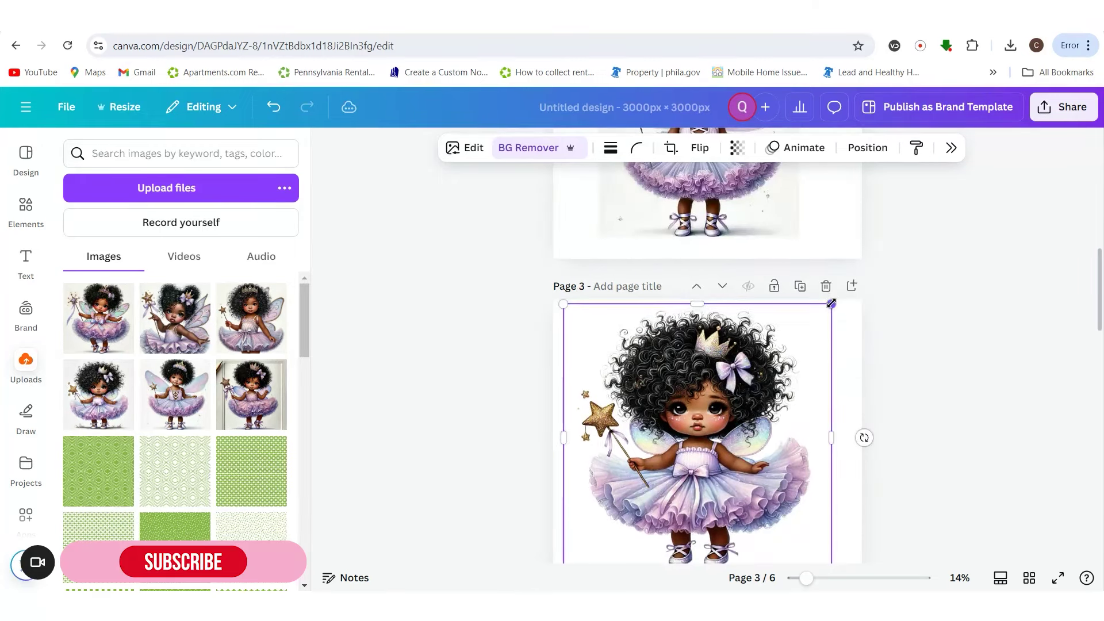
drag(831, 303, 870, 296)
drag(887, 423, 895, 454)
click(926, 409)
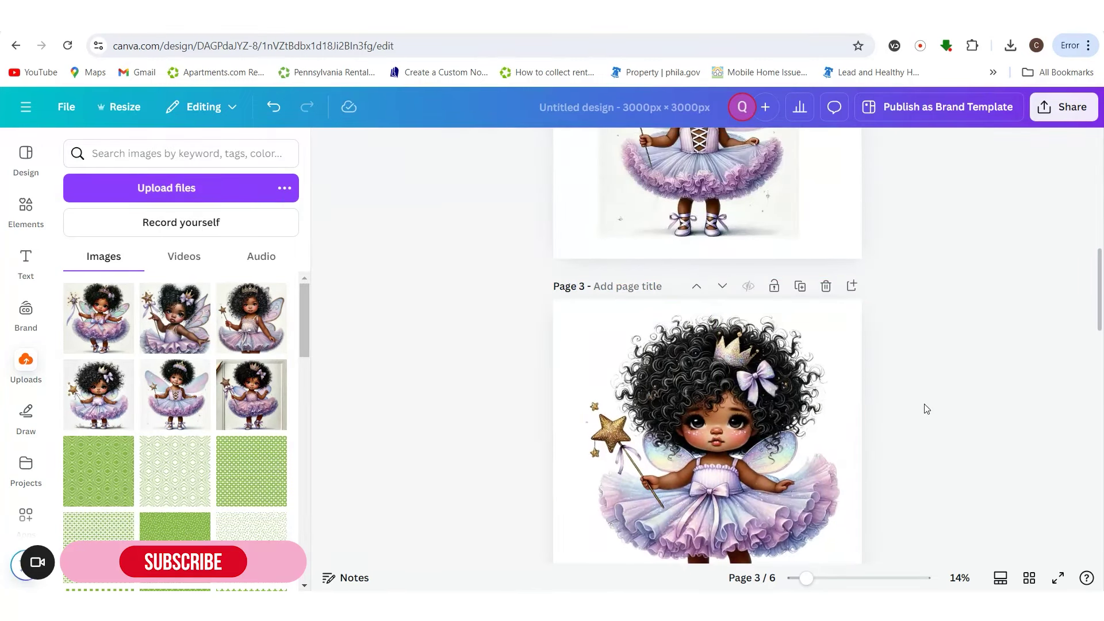
- Remove the backgrounds of the fairy illustrations on pages 2 and 1
scroll(926, 408, up, 3)
click(785, 323)
click(515, 148)
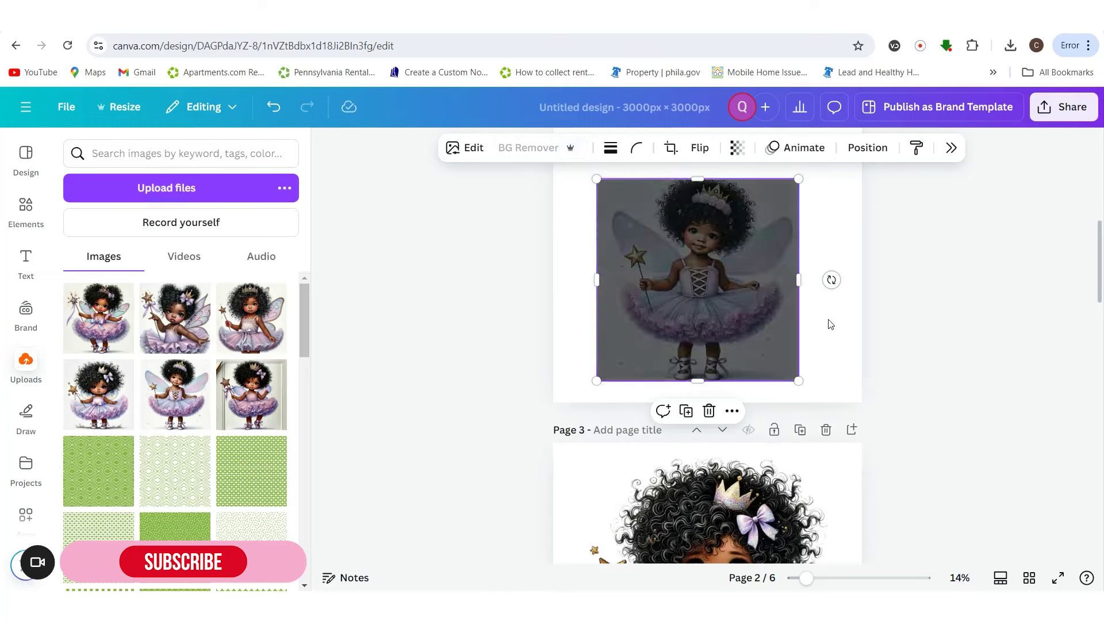
scroll(830, 323, up, 9)
click(622, 241)
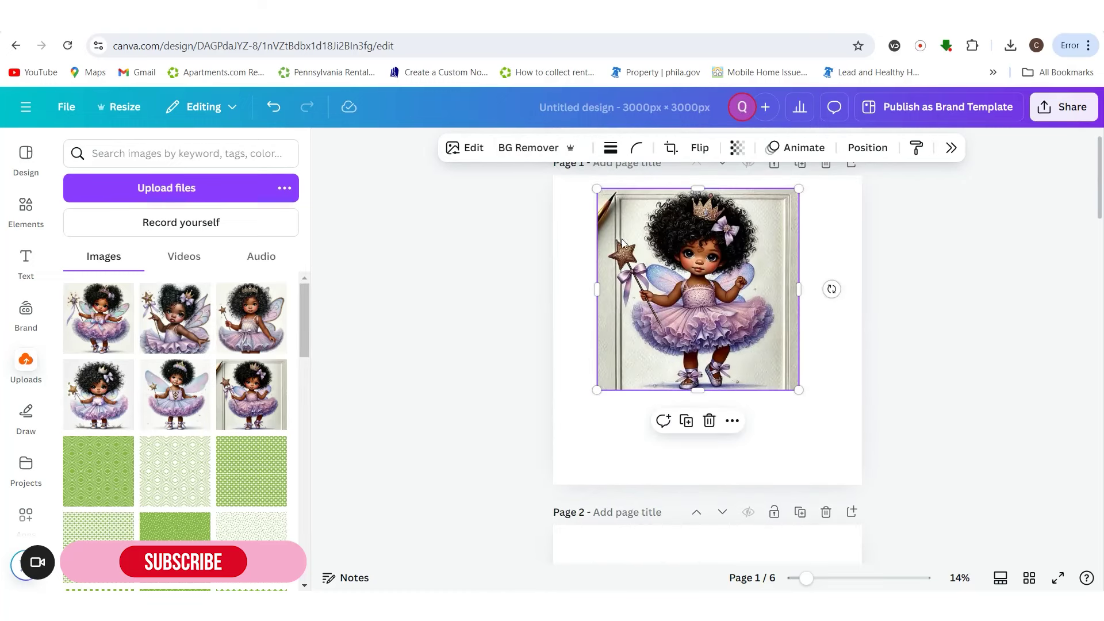
click(528, 147)
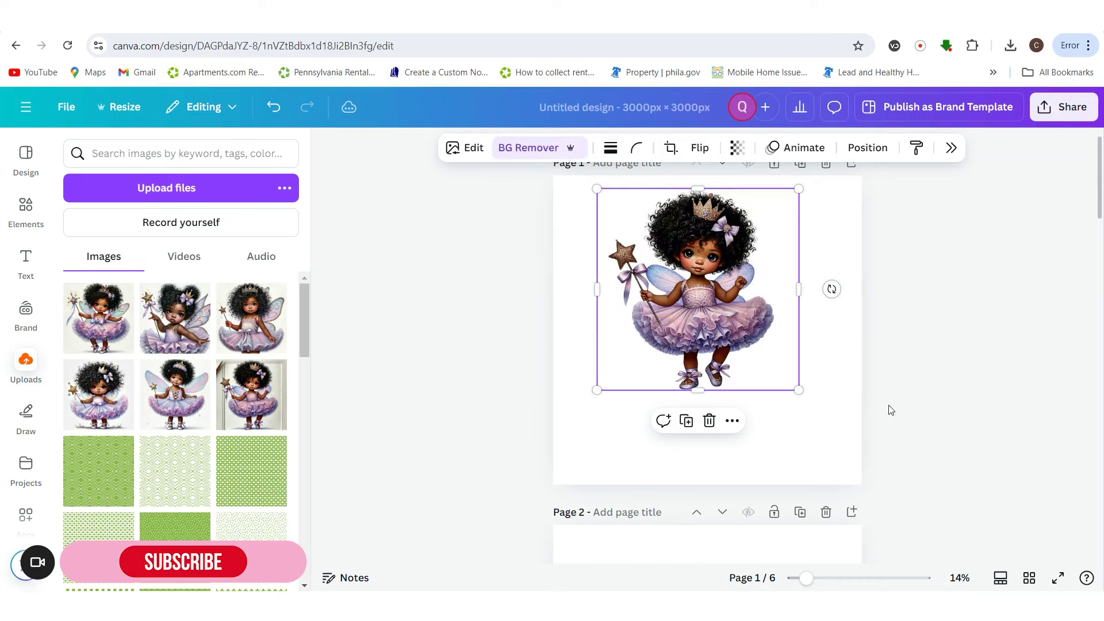
- Move the page 1 fairy to the page's upper-left corner and enlarge her to fill the page
click(777, 380)
drag(667, 330, 630, 316)
drag(758, 378, 893, 458)
click(949, 468)
- Align the winged fairy on page 2 with the page's upper-left corner and enlarge her to the full page size
scroll(719, 370, down, 5)
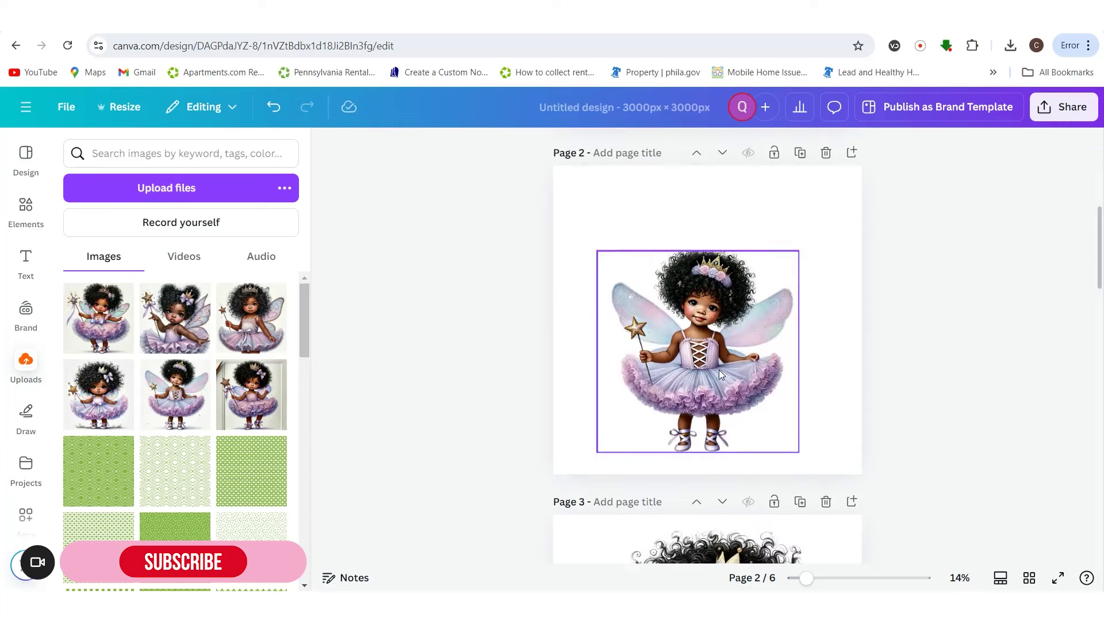
click(716, 373)
drag(715, 373, 672, 290)
drag(834, 429, 862, 466)
- Snap the page 3 fairy to the page's upper-left corner and enlarge her to fill the whole page
scroll(920, 475, down, 3)
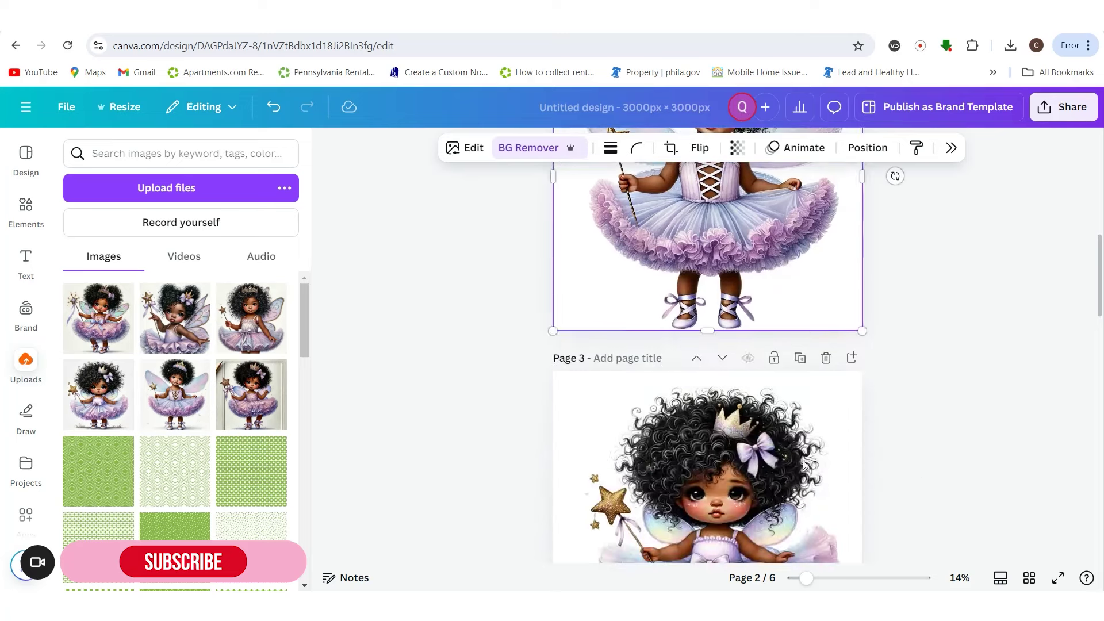
click(846, 457)
scroll(843, 448, down, 4)
drag(740, 377, 723, 368)
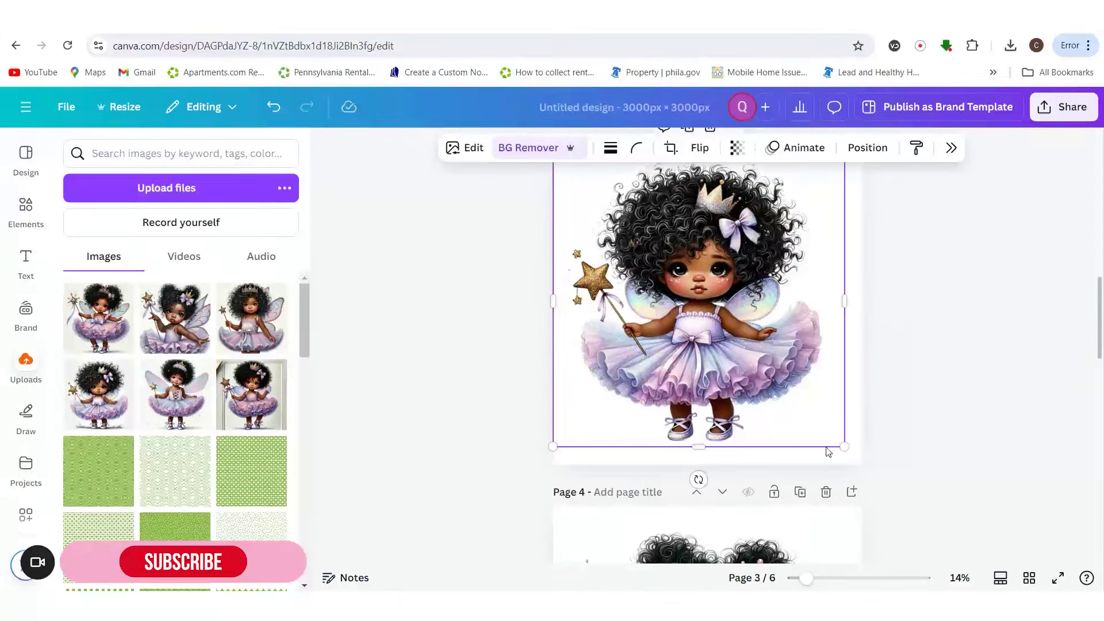
drag(844, 446, 862, 463)
- Align the two-puff fairy with page 4's upper-left corner and stretch her proportionally to the full page width
scroll(957, 485, down, 5)
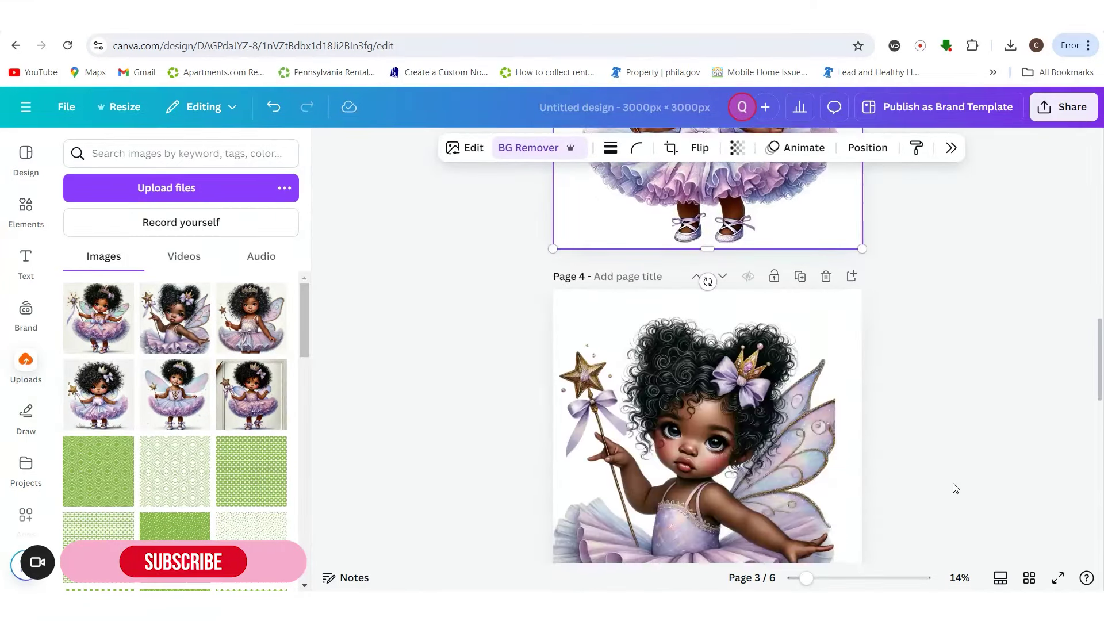
drag(754, 440, 753, 416)
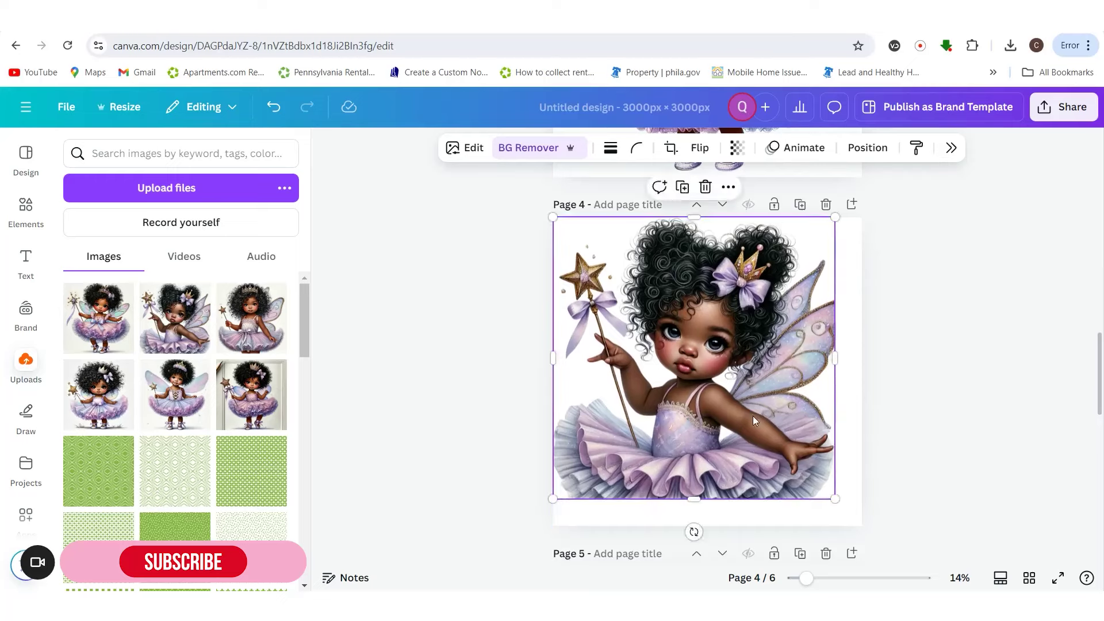
scroll(886, 466, down, 1)
drag(862, 450, 862, 456)
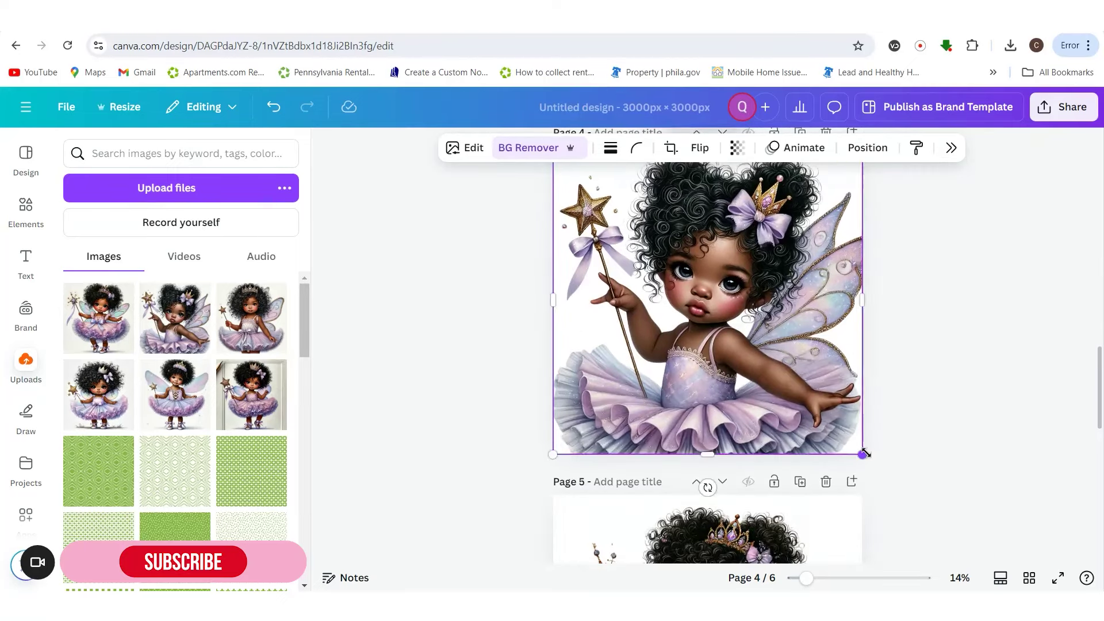
- Snap the raised-wand fairy to page 5's upper-left corner and enlarge her to fill the page
scroll(946, 476, down, 5)
click(715, 345)
drag(715, 345, 705, 324)
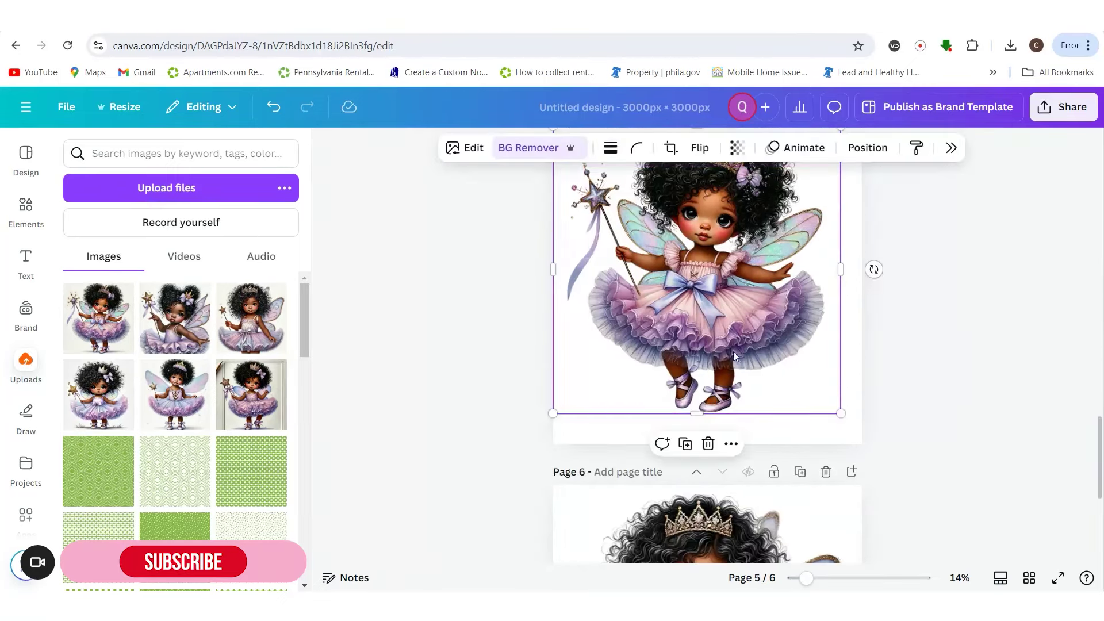
drag(848, 420, 864, 439)
click(932, 454)
- Inspect the large-tiara fairy on page 6 in a full-screen preview, checking the edges of the background removal
scroll(934, 457, down, 3)
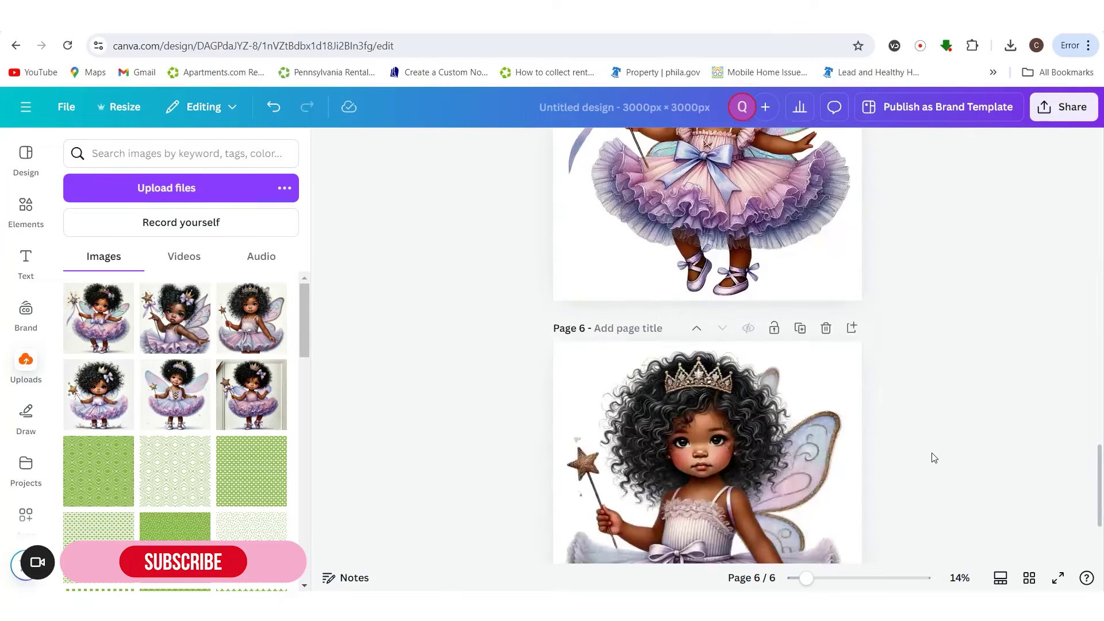
scroll(934, 457, down, 3)
click(742, 386)
click(863, 397)
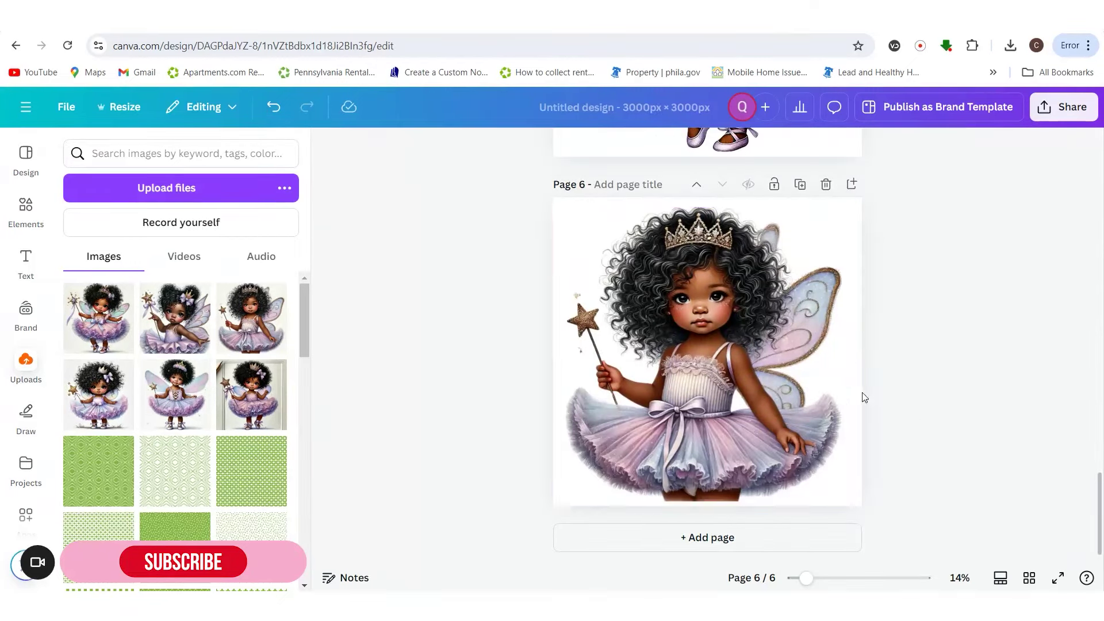
click(815, 384)
click(938, 420)
click(819, 396)
click(1056, 579)
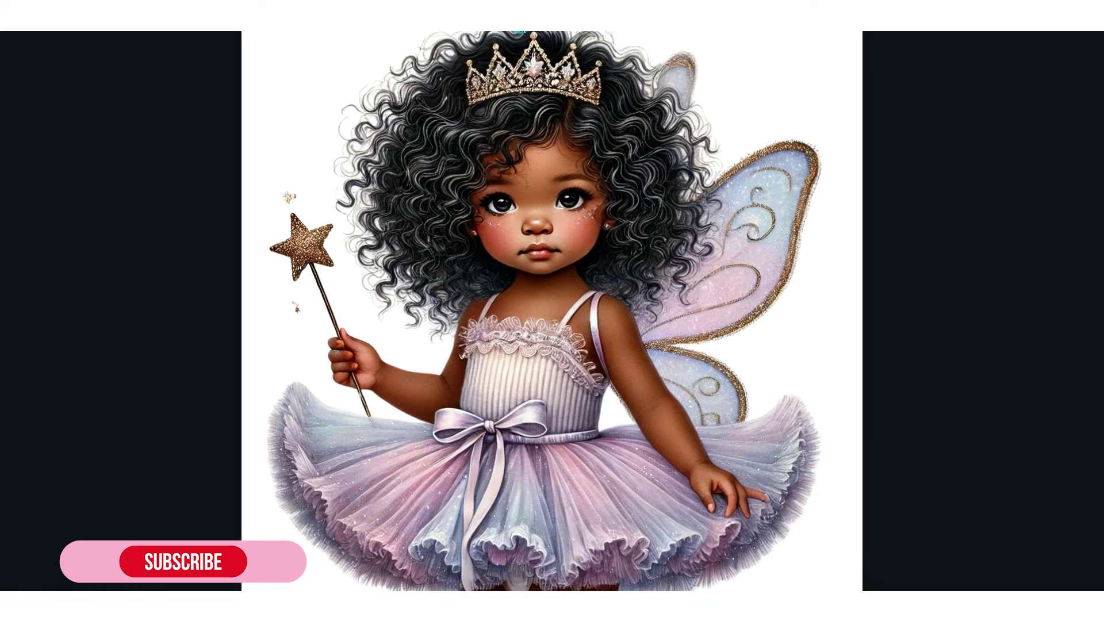
key(Escape)
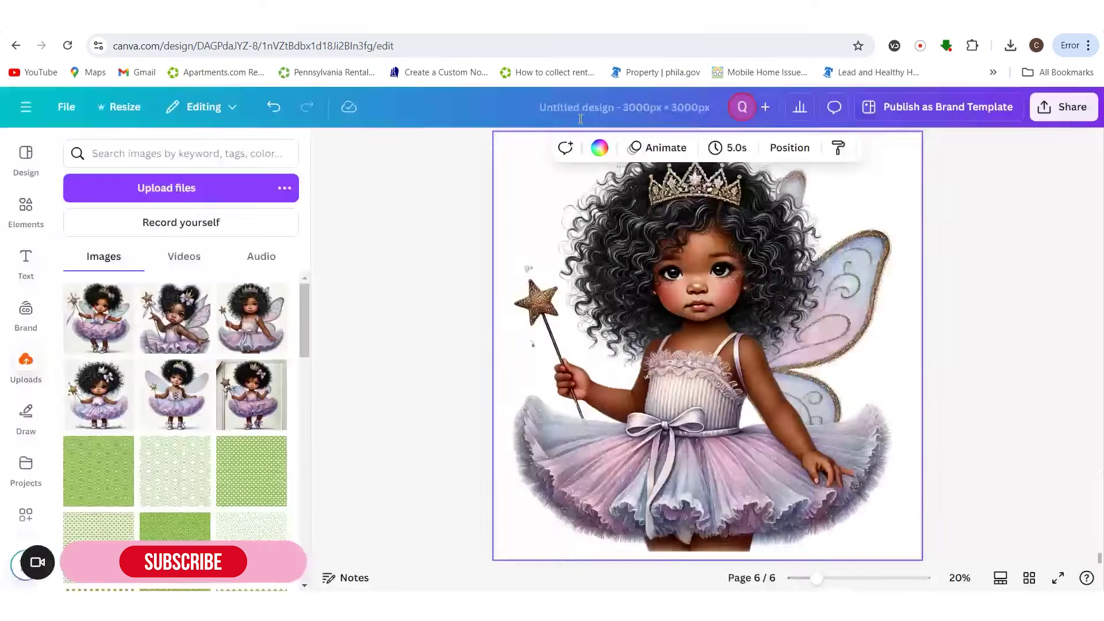
click(954, 303)
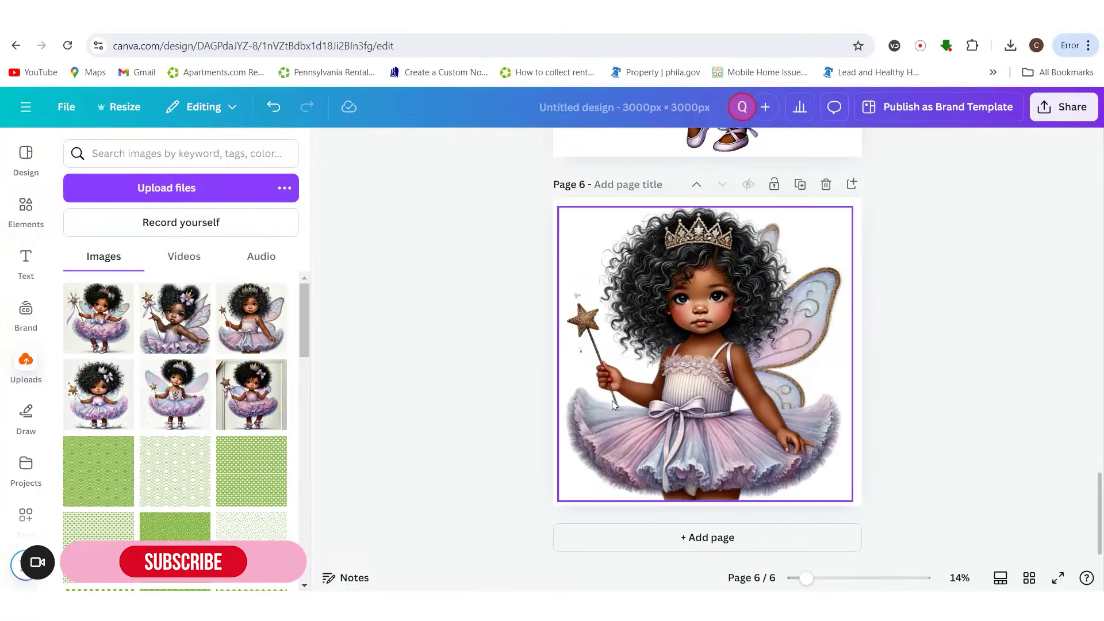
- Open page 2 from the grid overview and shrink its fairy slightly from the upper-right corner
click(1027, 578)
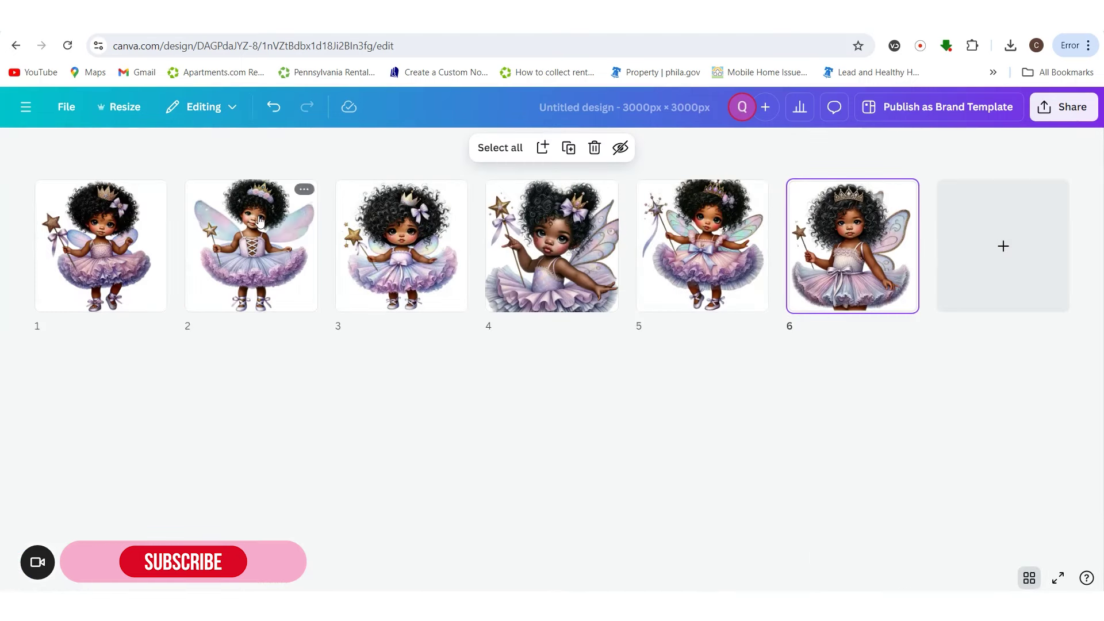
double_click(251, 247)
click(782, 312)
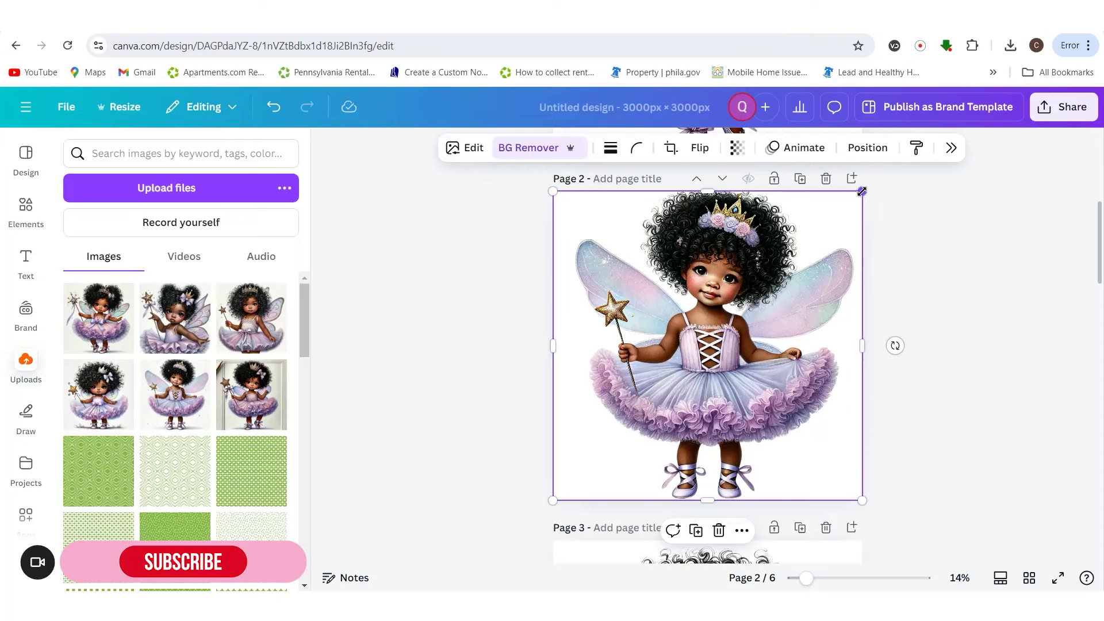
drag(862, 191, 879, 214)
click(923, 276)
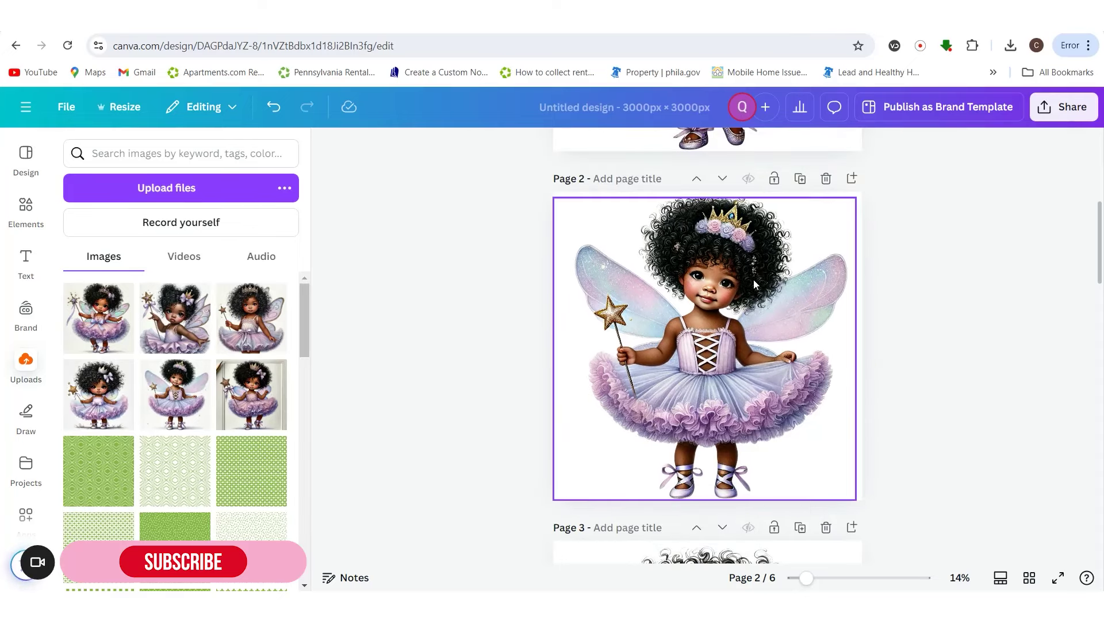
- Check the fairy on page 2 in a full-screen preview
click(835, 405)
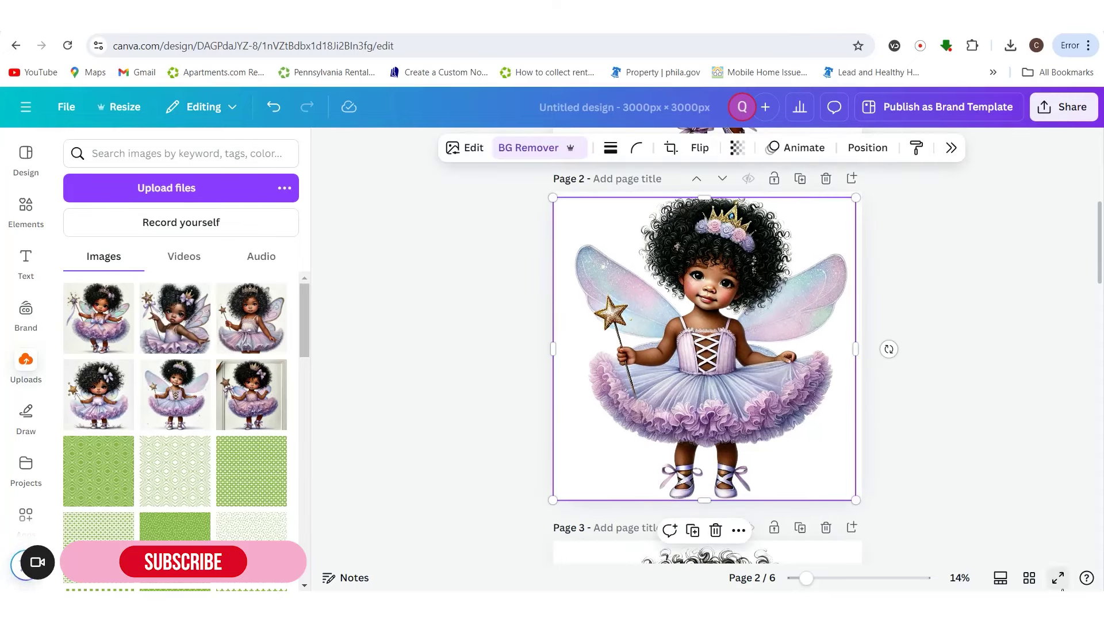
click(1058, 577)
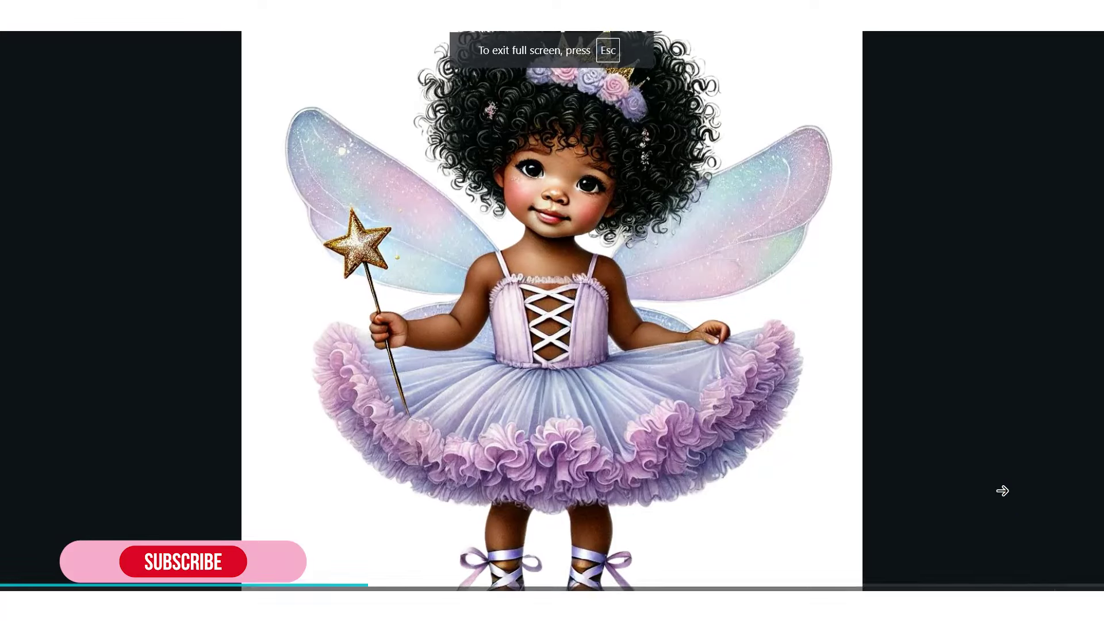
key(Escape)
- Try to expand page 2's background-free fairy to the 16:9 size with Magic Expand
click(777, 387)
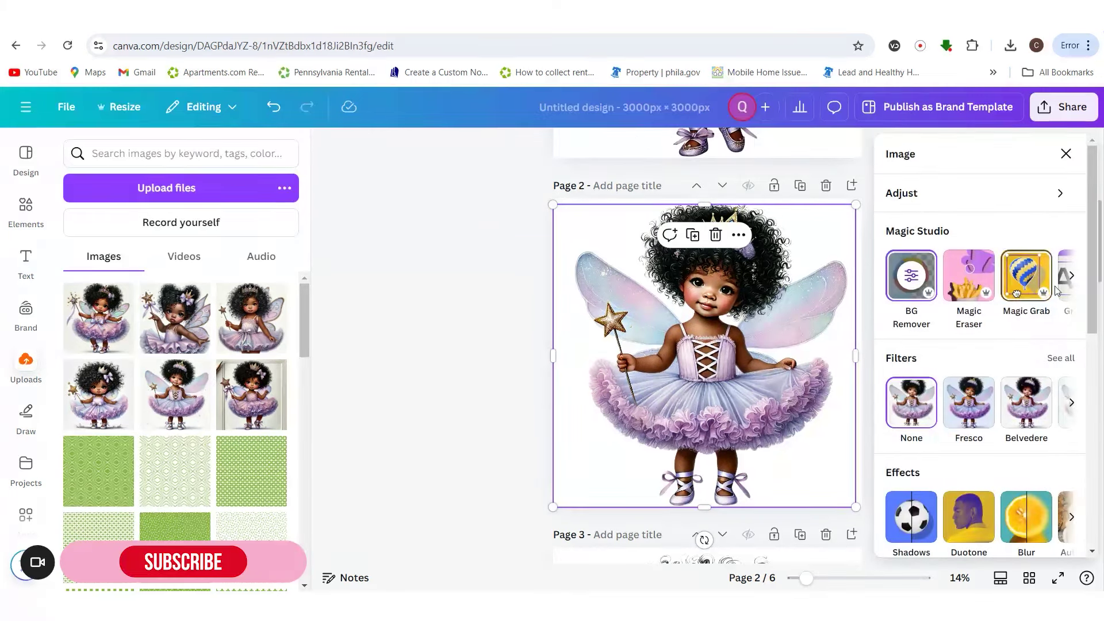
click(1072, 278)
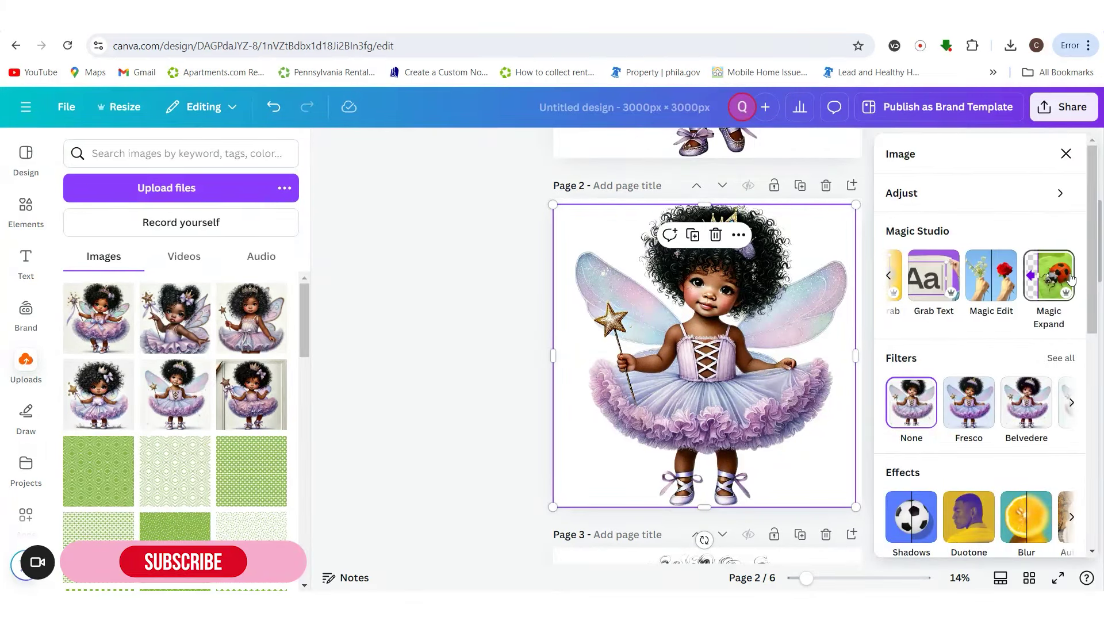
click(1058, 282)
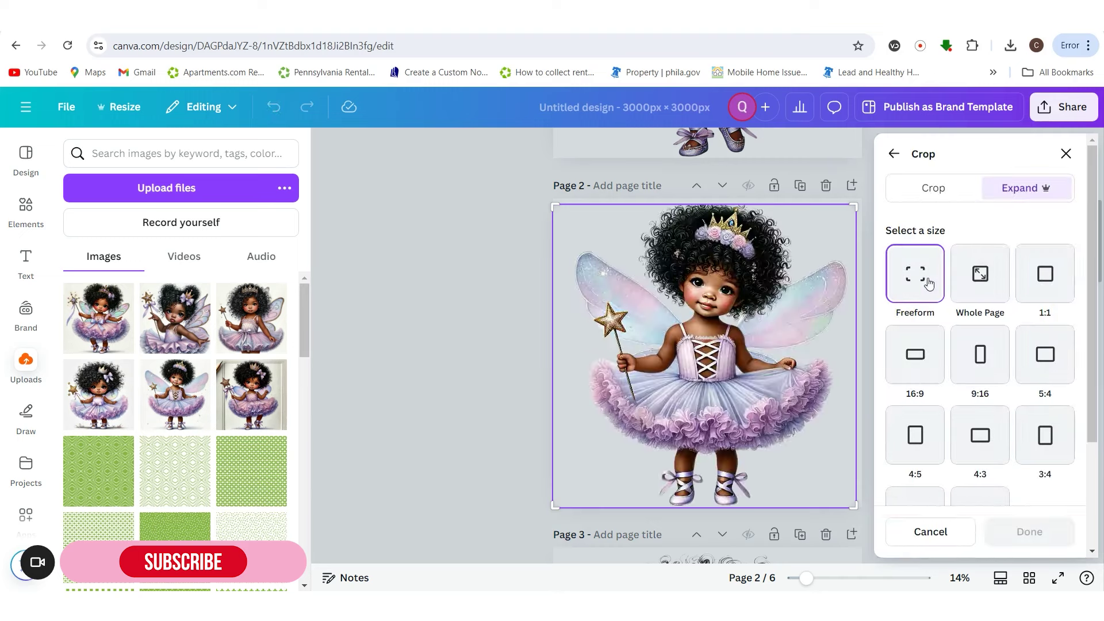
click(968, 289)
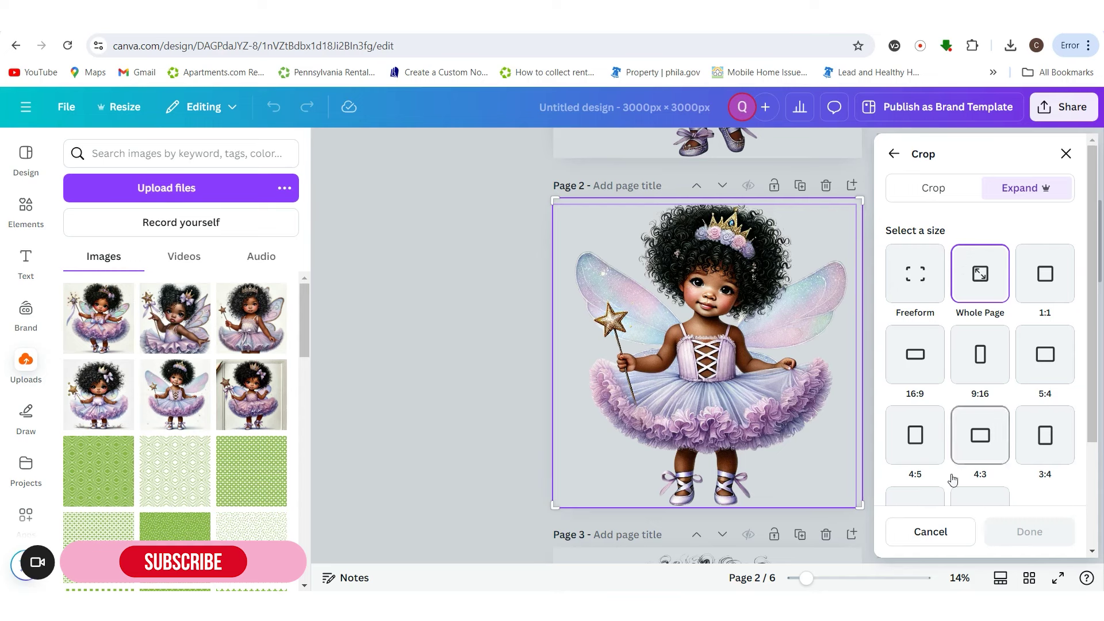
scroll(972, 339, down, 1)
scroll(977, 310, up, 1)
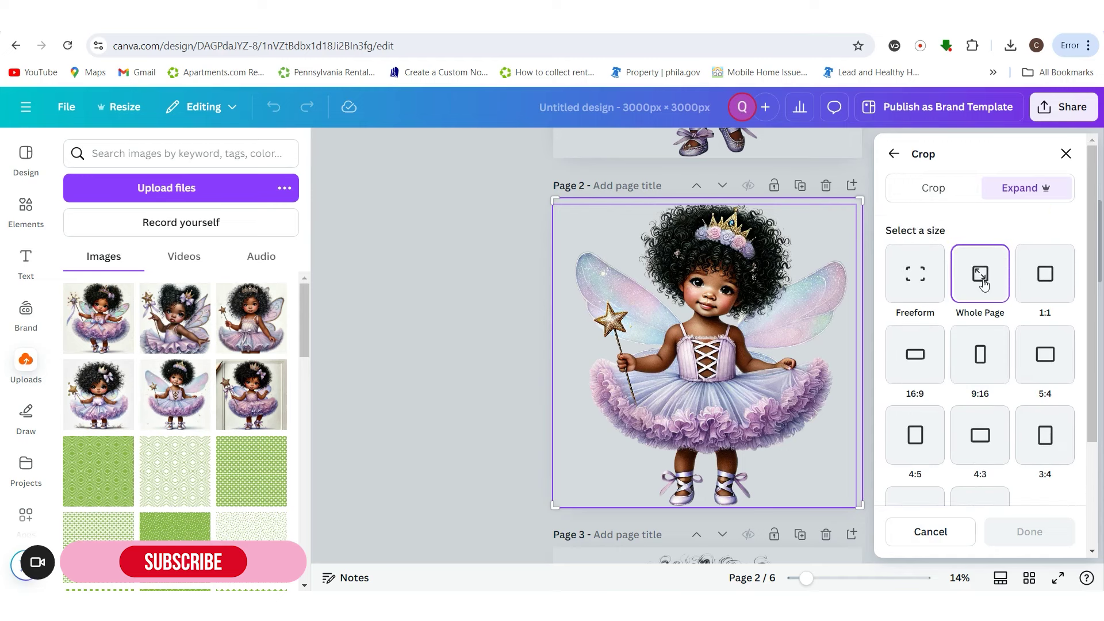
click(926, 353)
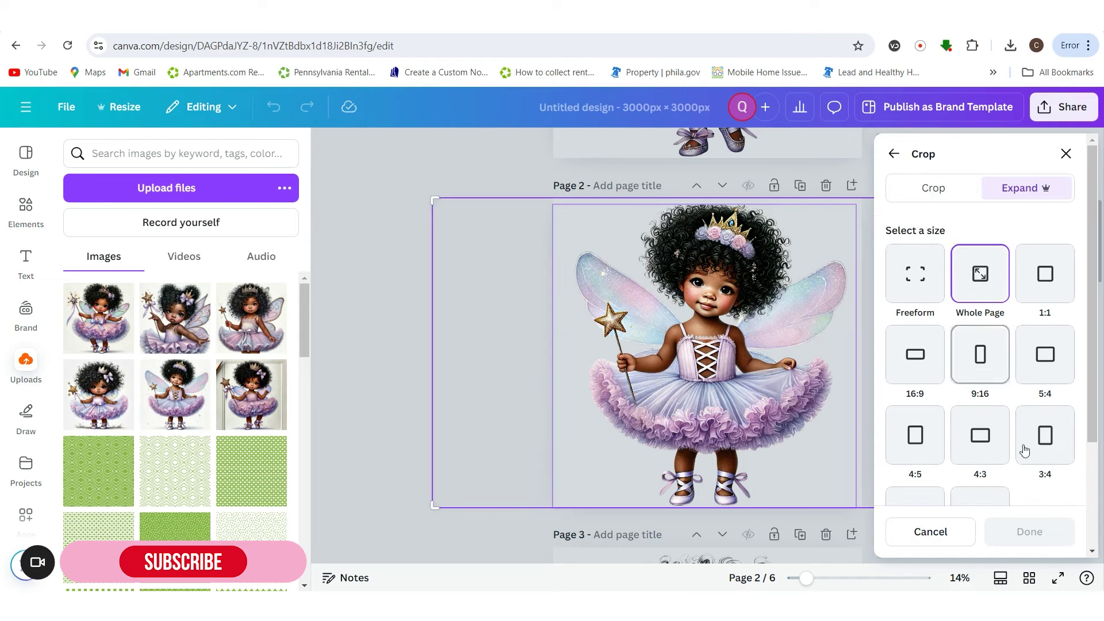
scroll(1022, 454, down, 2)
click(937, 441)
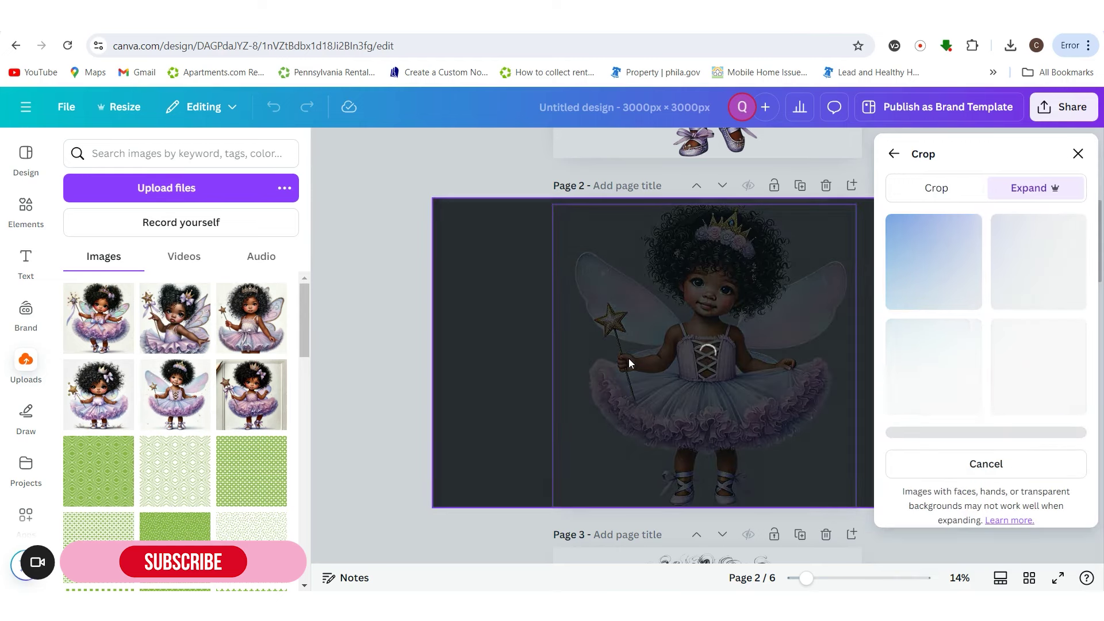
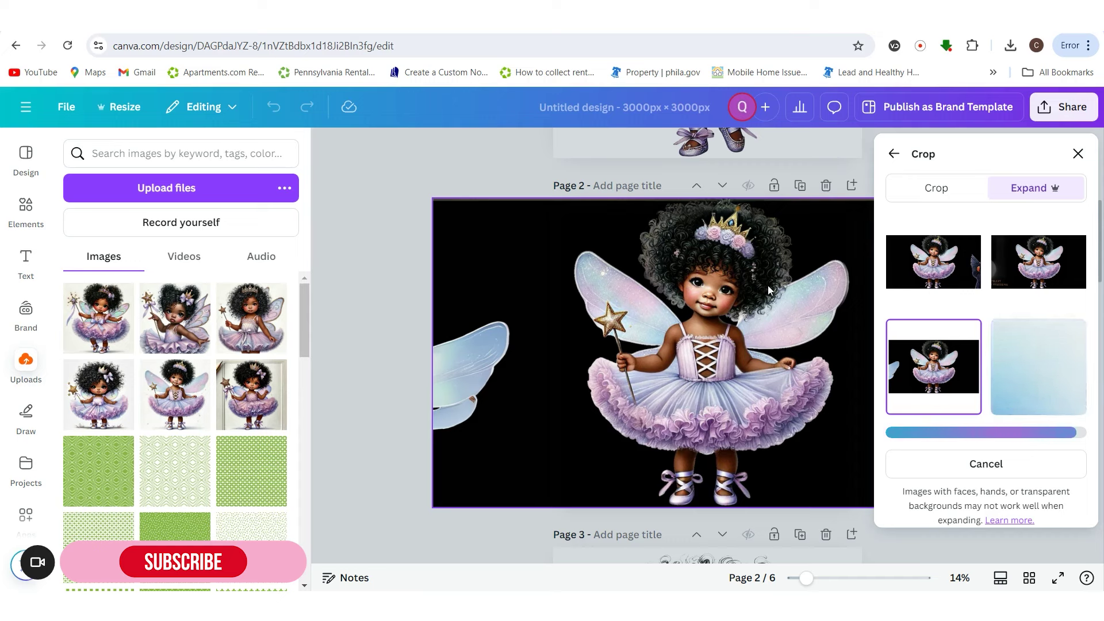
- Leave the expansion options and remove the black background from the expanded fairy on page 2
click(1077, 154)
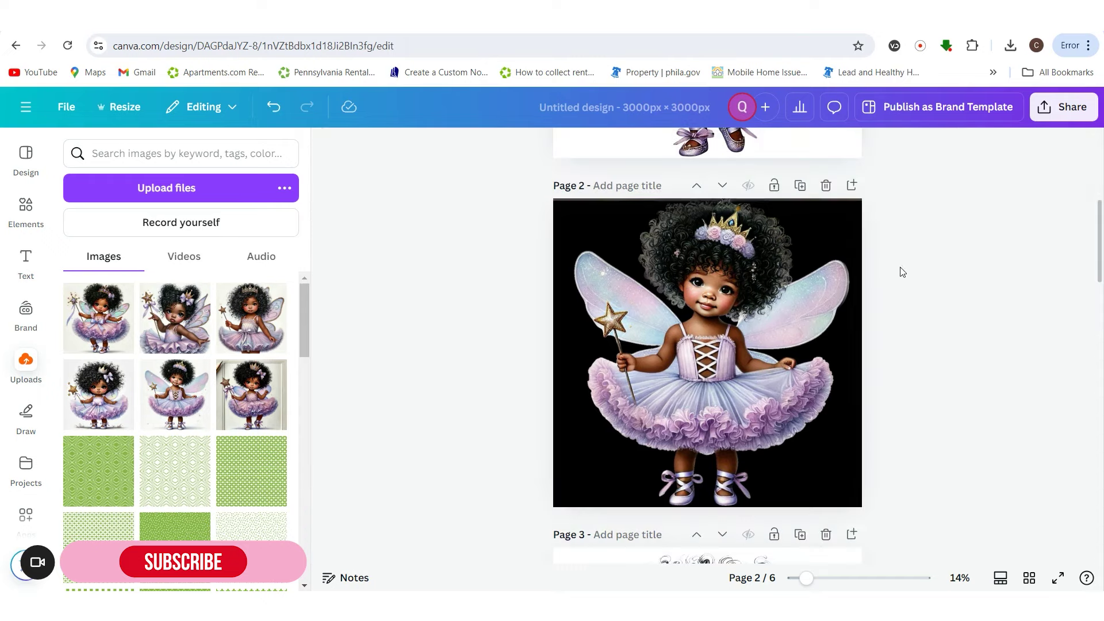
click(819, 255)
click(513, 146)
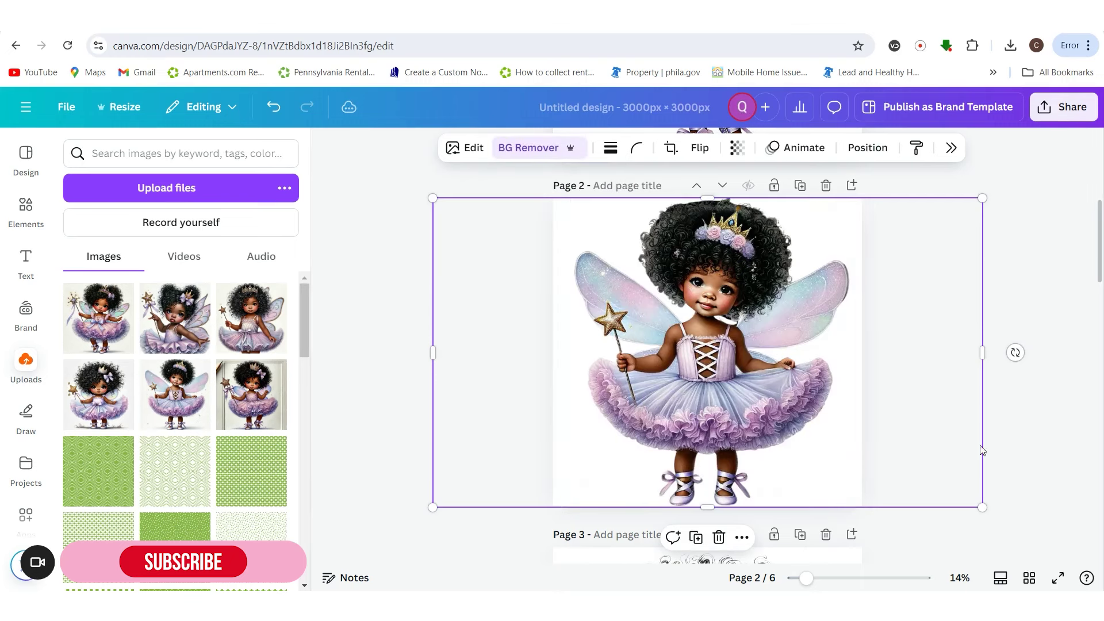
- Replace the fairy on page 2 with the original uploaded lace-up-bodice fairy and enlarge it to nearly fill the page
click(718, 537)
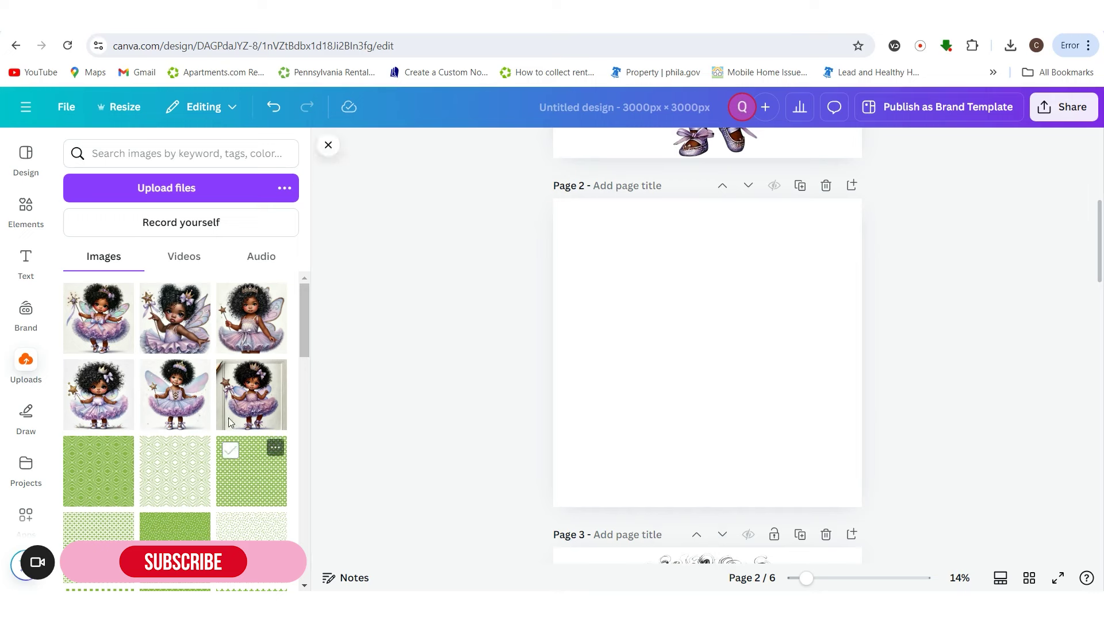
click(184, 405)
drag(808, 250, 842, 194)
drag(605, 452, 566, 491)
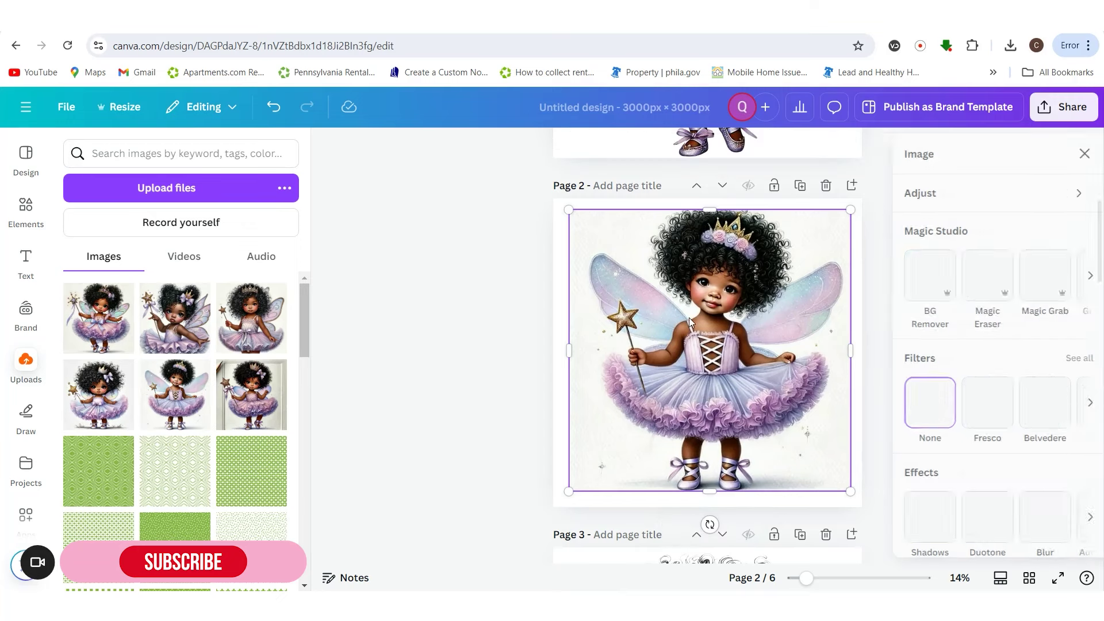
- Magic Expand the page 2 fairy to Whole Page, compare the generated variants, and apply the first one
click(1071, 277)
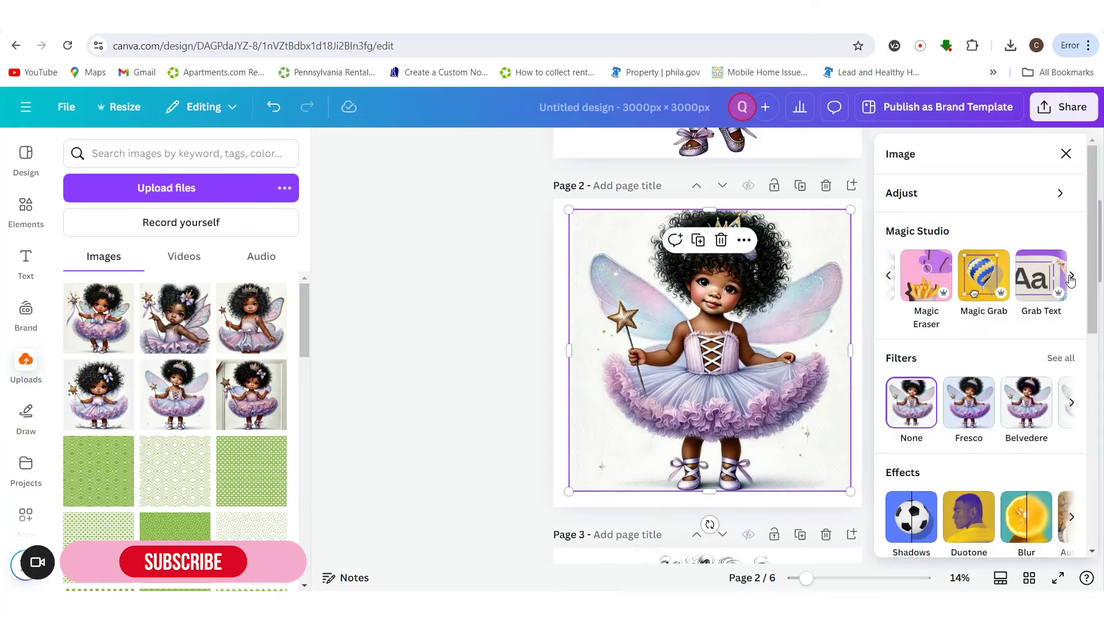
click(1046, 281)
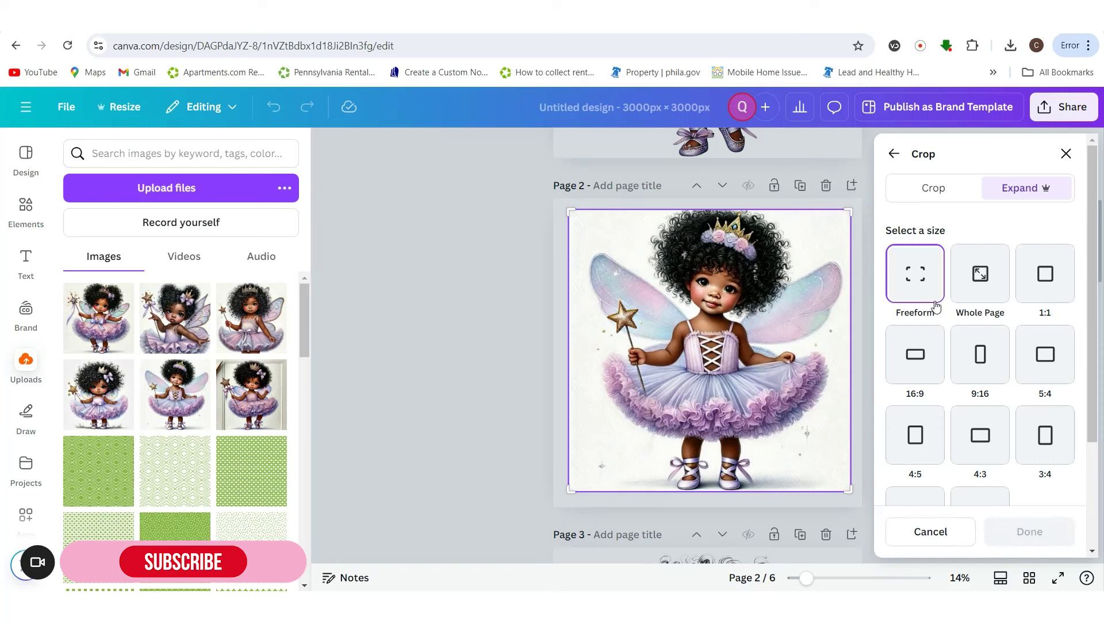
click(975, 298)
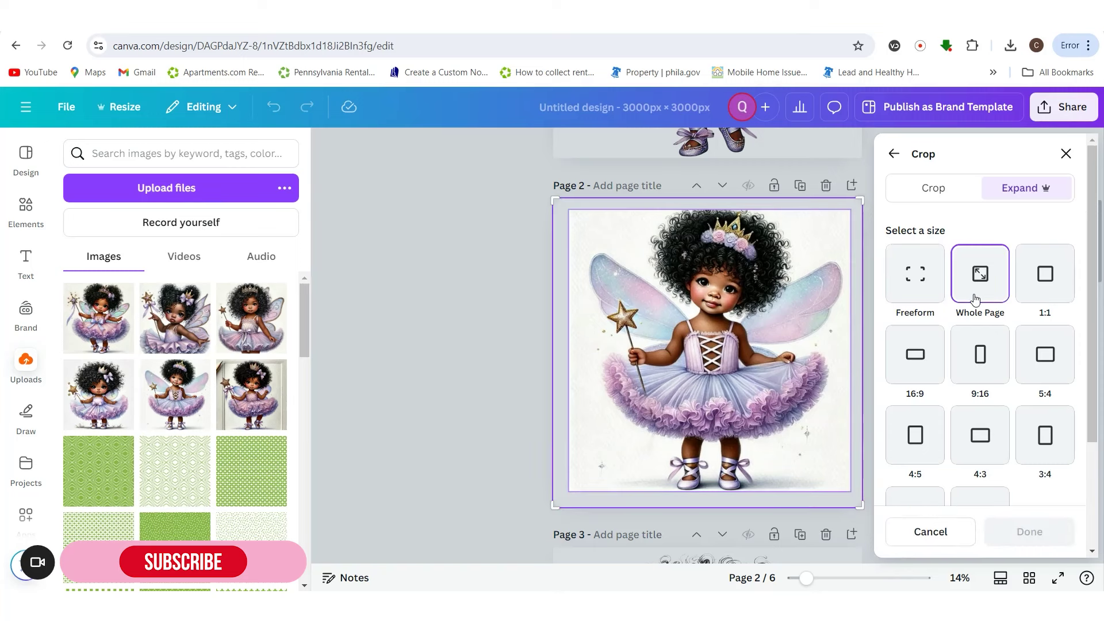
scroll(956, 469, down, 3)
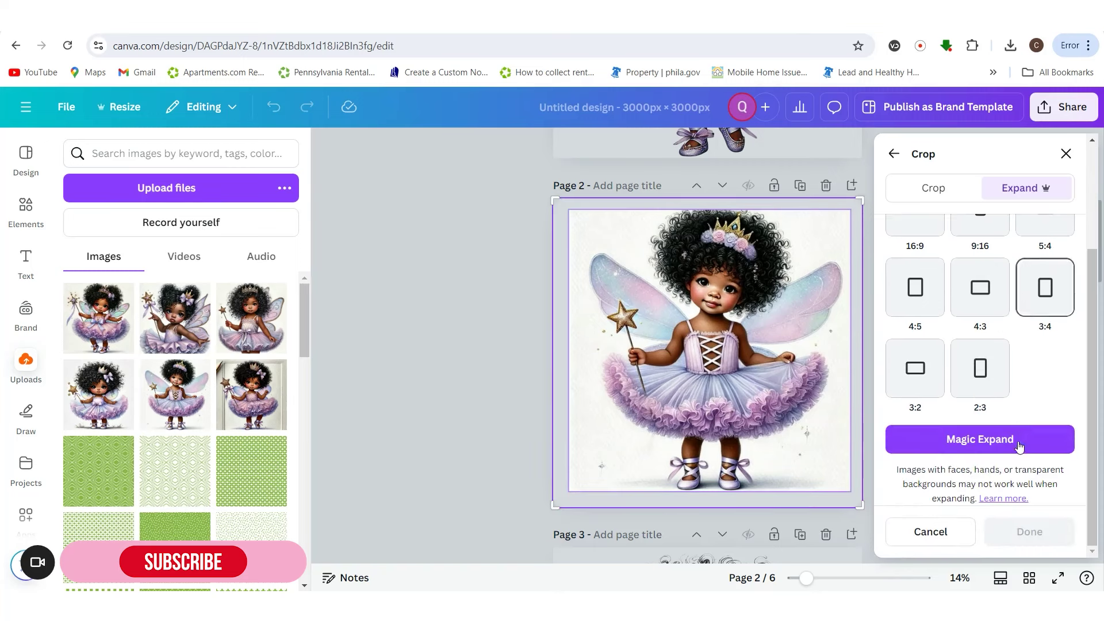
click(980, 441)
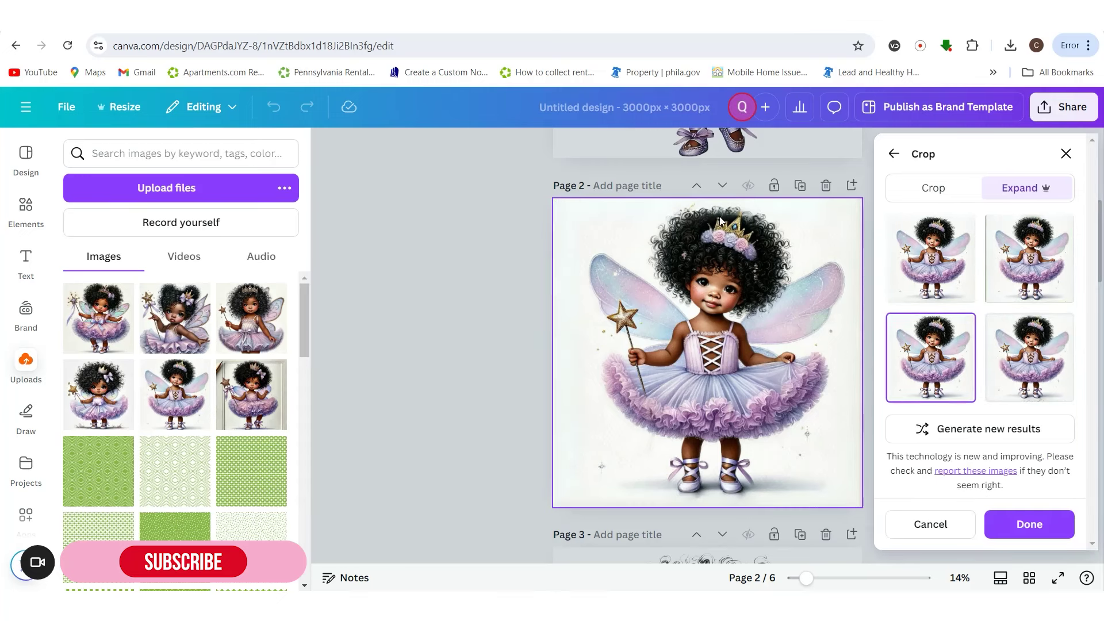
click(1018, 334)
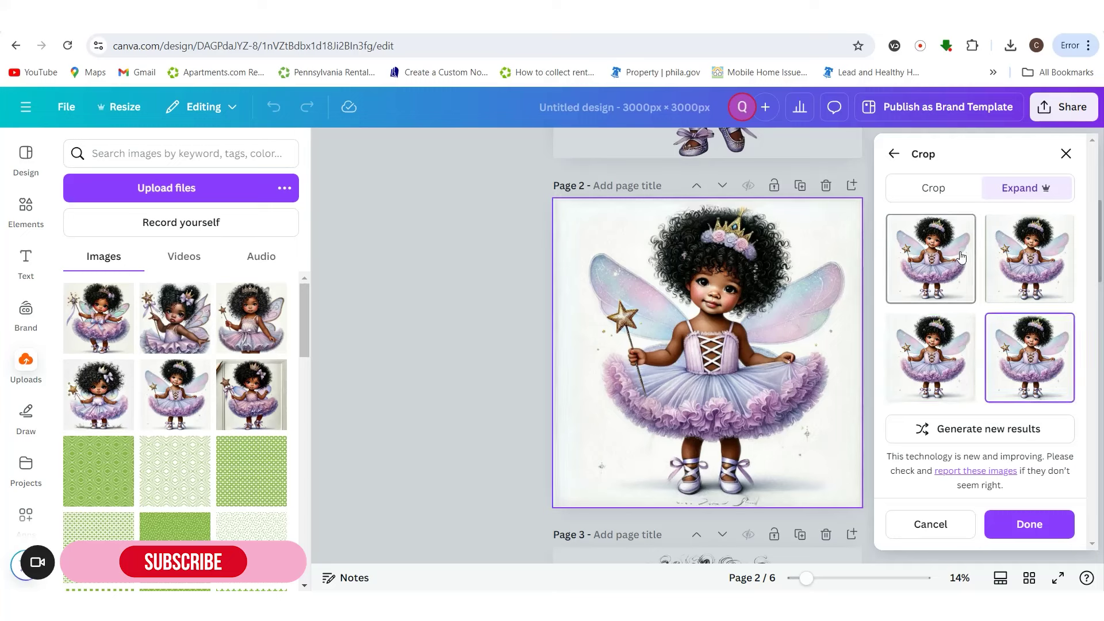
click(936, 258)
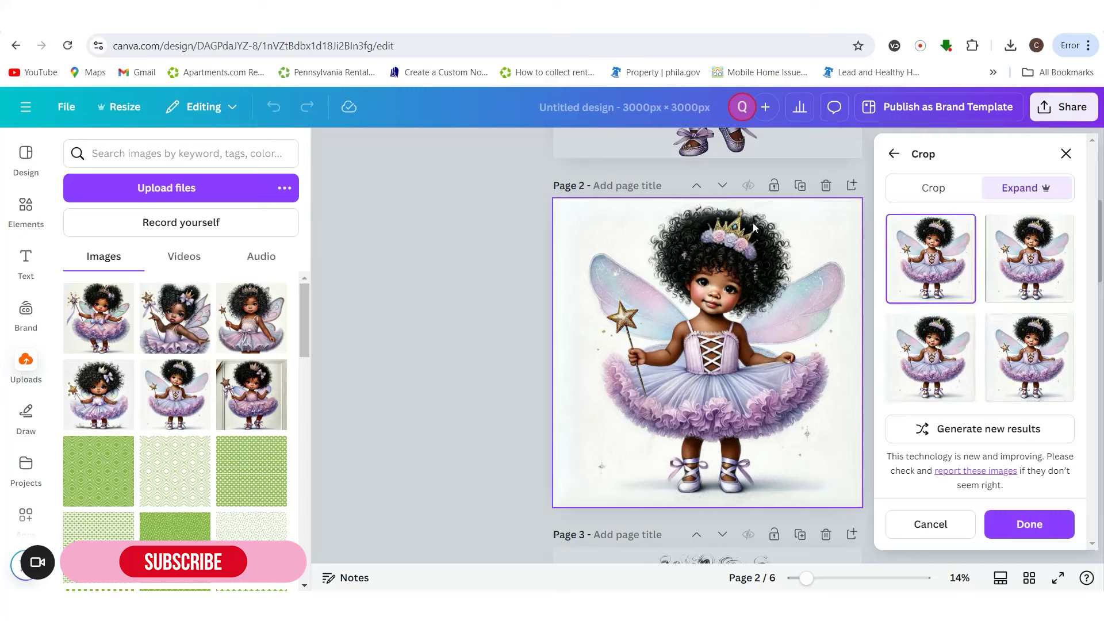
click(1023, 523)
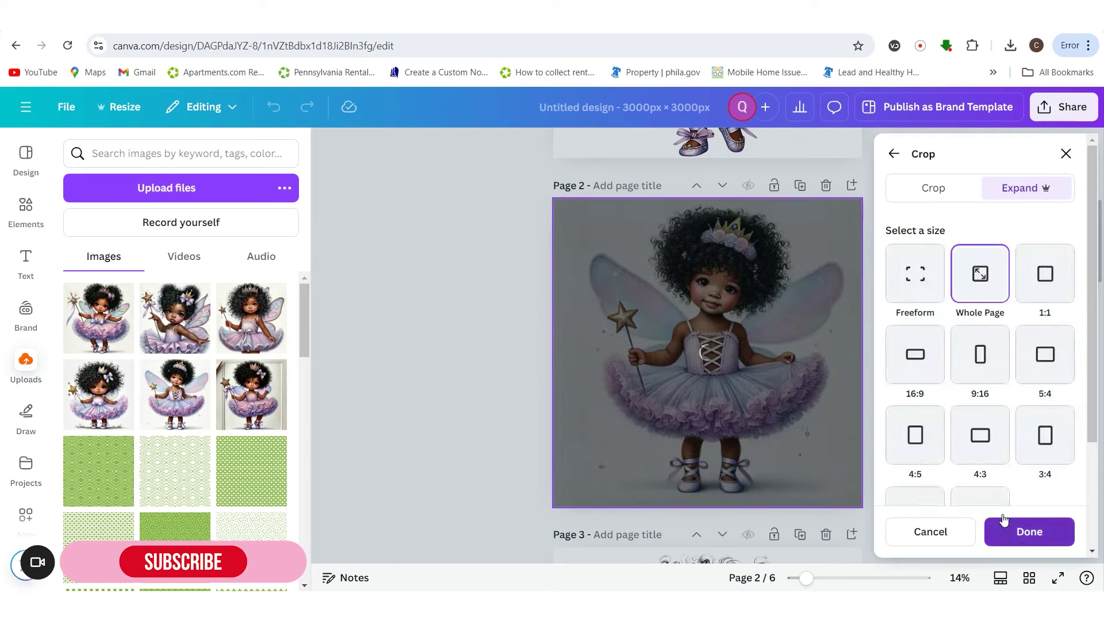
click(1065, 154)
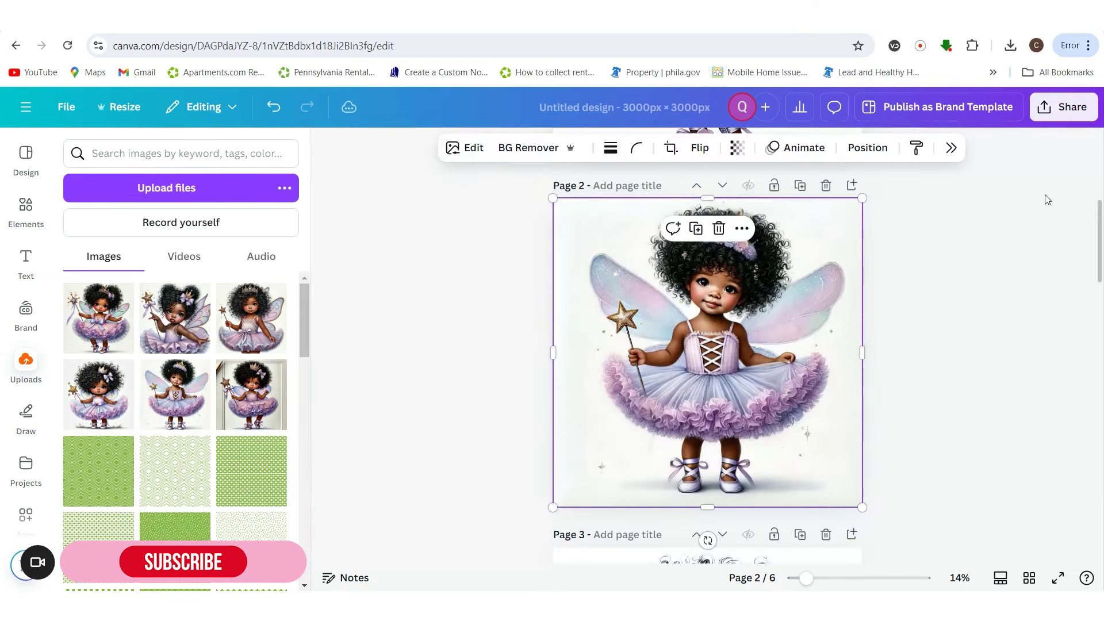
- Inspect the expanded crown on page 2 up close and remove the fairy image's background
click(868, 271)
click(819, 256)
drag(805, 578, 833, 578)
scroll(780, 432, up, 4)
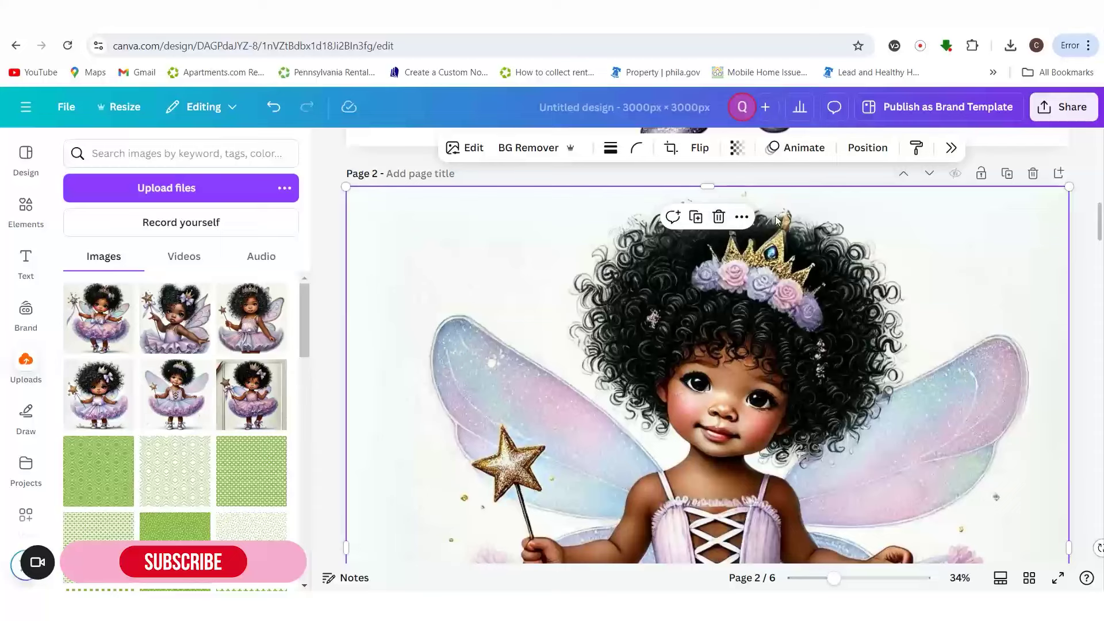
scroll(826, 461, down, 3)
drag(833, 577, 810, 577)
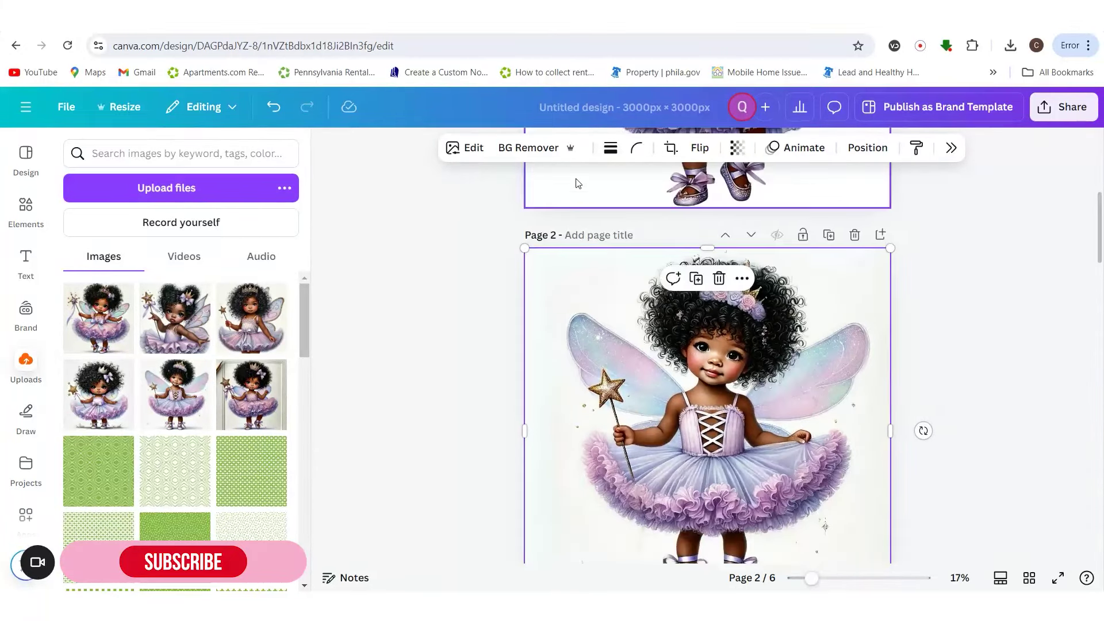
click(543, 151)
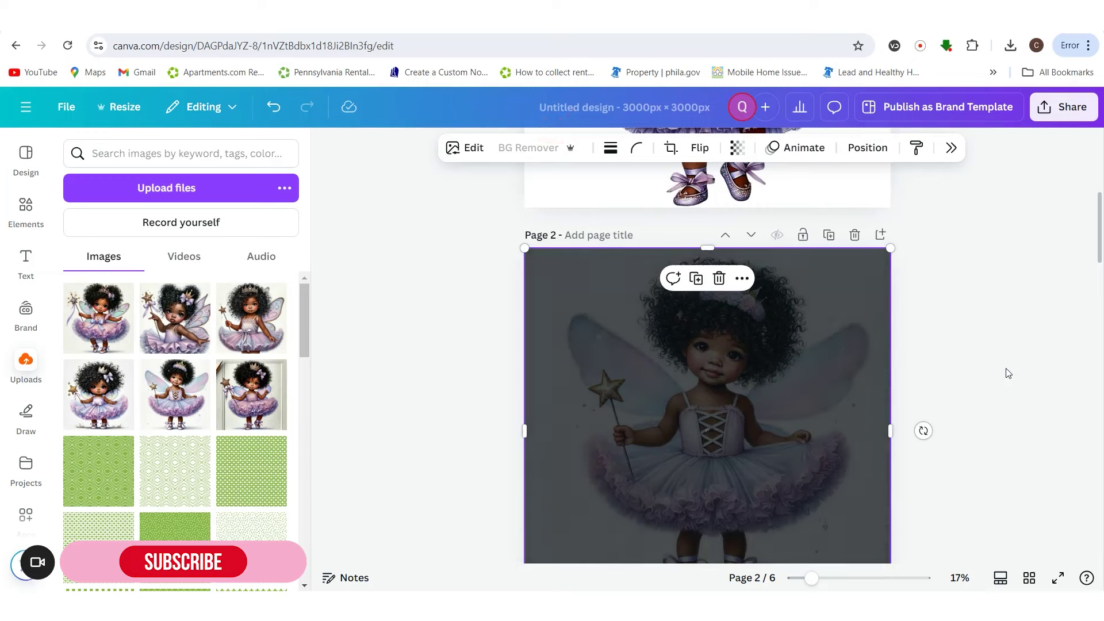
click(1042, 323)
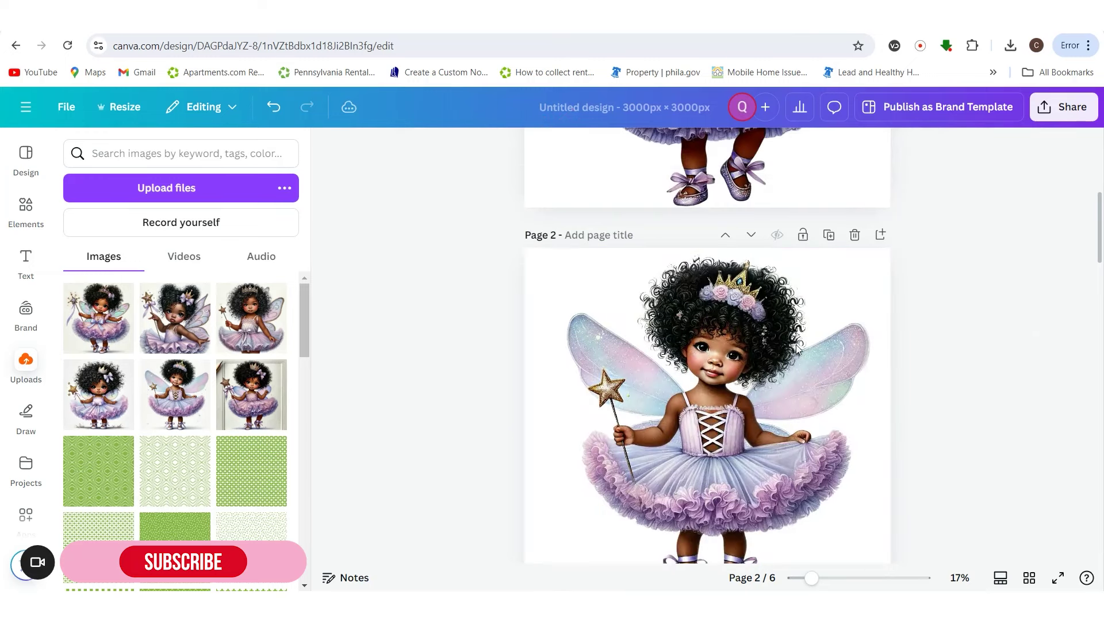
click(758, 352)
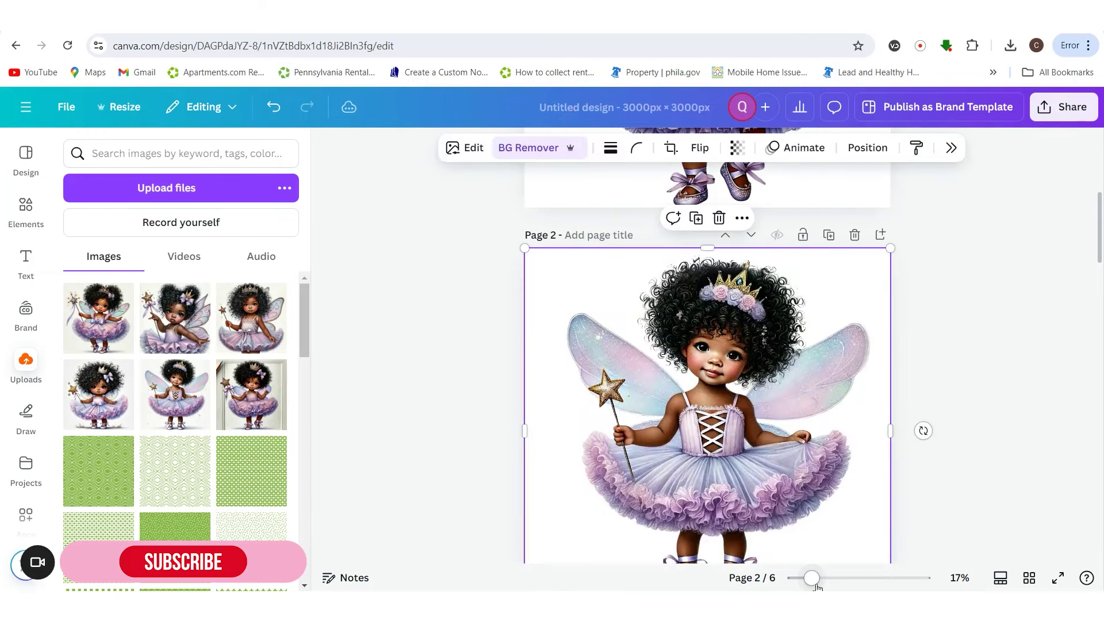
mouse_move(817, 586)
mouse_down()
mouse_move(831, 585)
mouse_move(806, 579)
mouse_up()
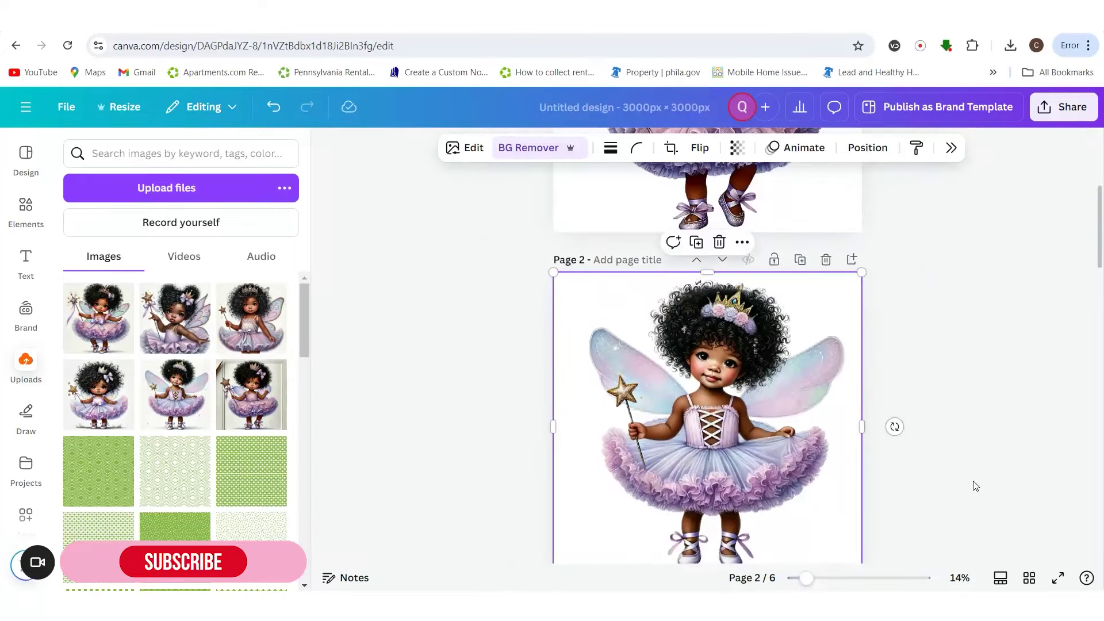
- Open page 5 from the grid overview, shrink its fairy slightly from the upper-right corner, and return to the overview
click(1002, 488)
scroll(1003, 488, down, 3)
click(1028, 580)
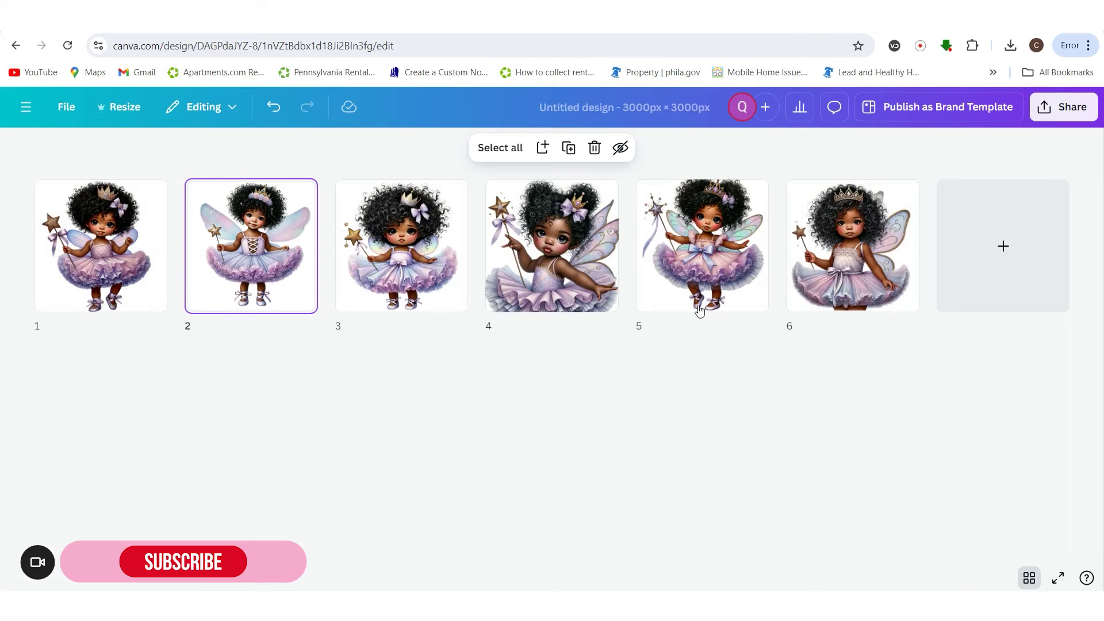
double_click(699, 311)
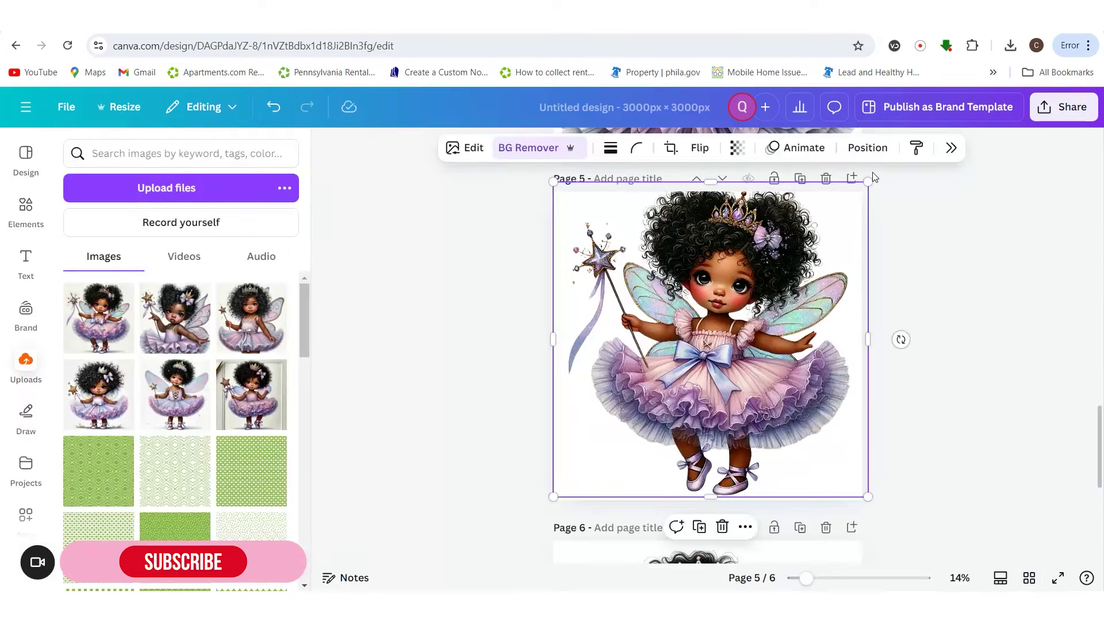
drag(868, 182, 854, 192)
click(918, 255)
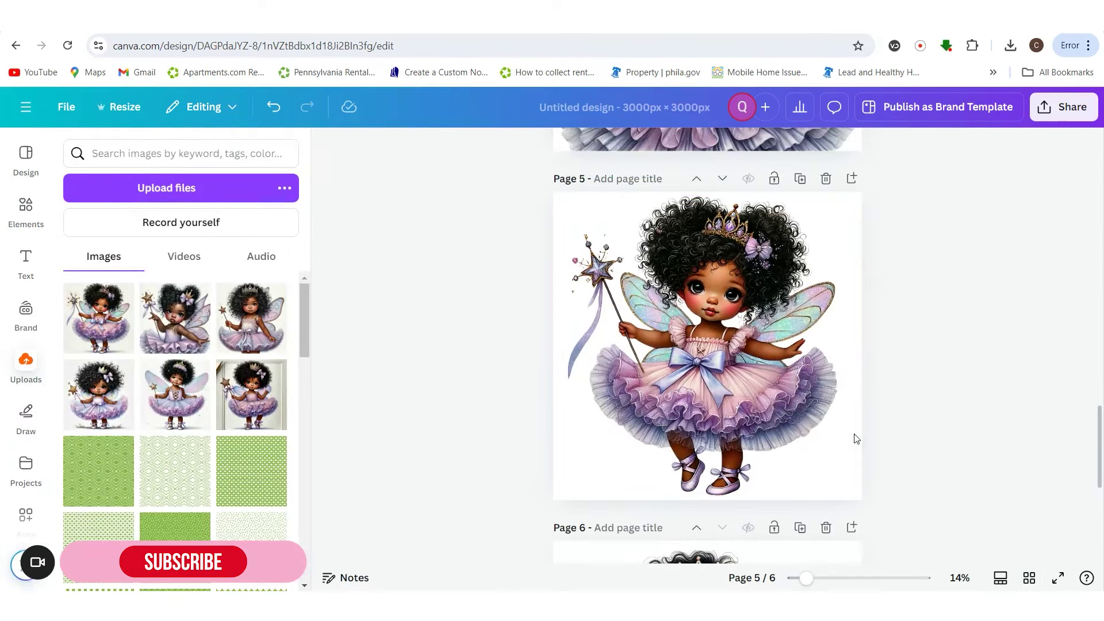
click(1029, 578)
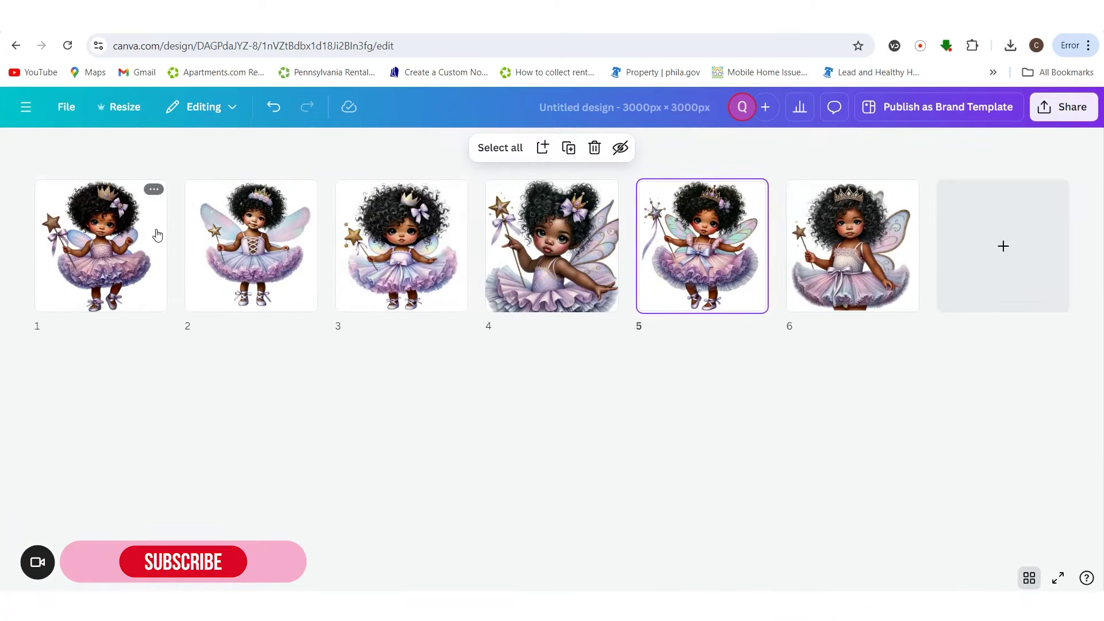
- Switch to ChatGPT, open the "Kids Tutu Invitation Clipart" chat, and find the Tutu Skirt prompt in the individual clipart prompts
key(ctrl+Tab)
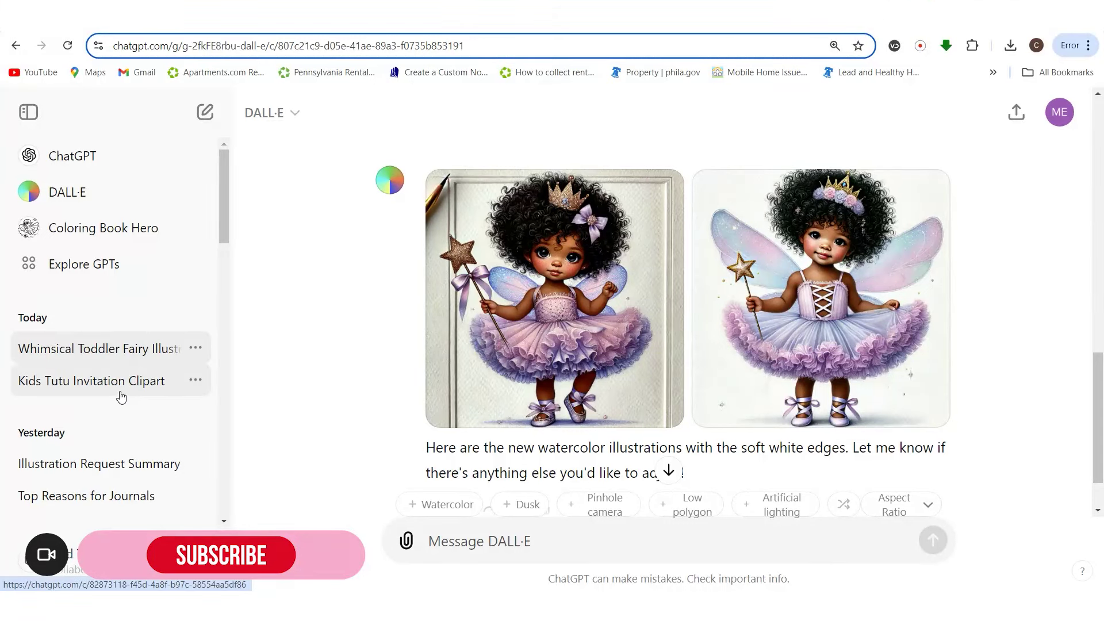
click(140, 384)
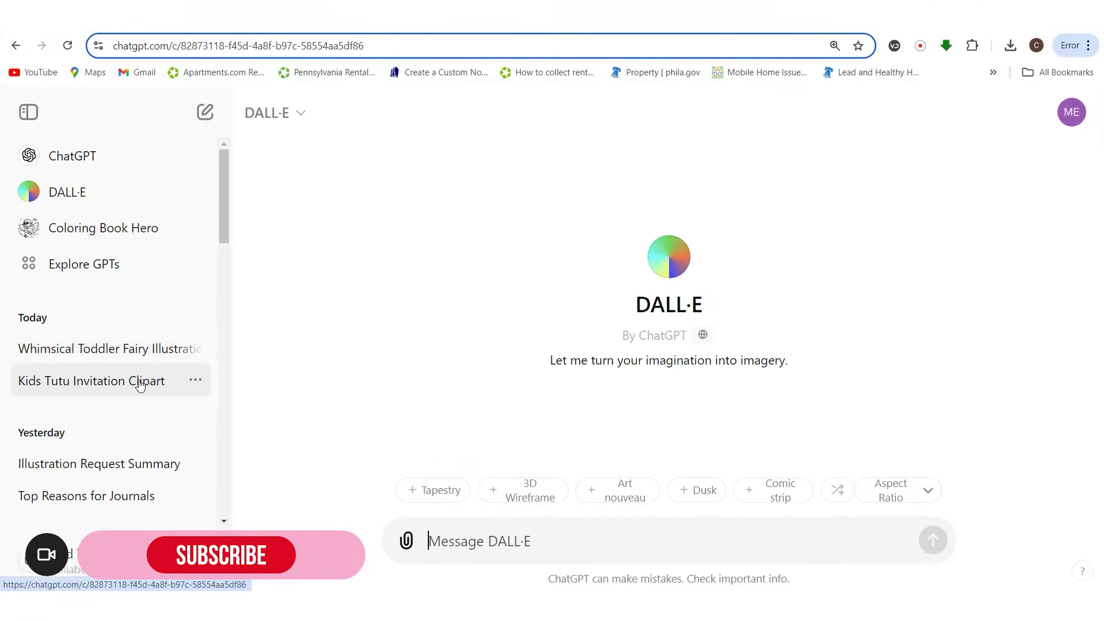
scroll(652, 387, up, 20)
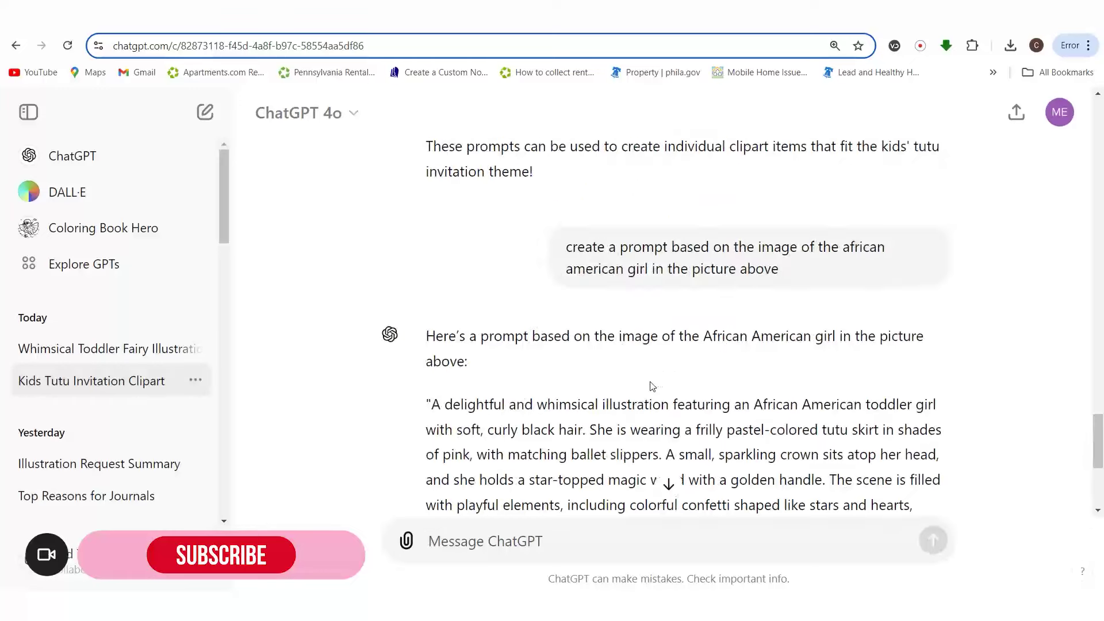
scroll(651, 381, up, 5)
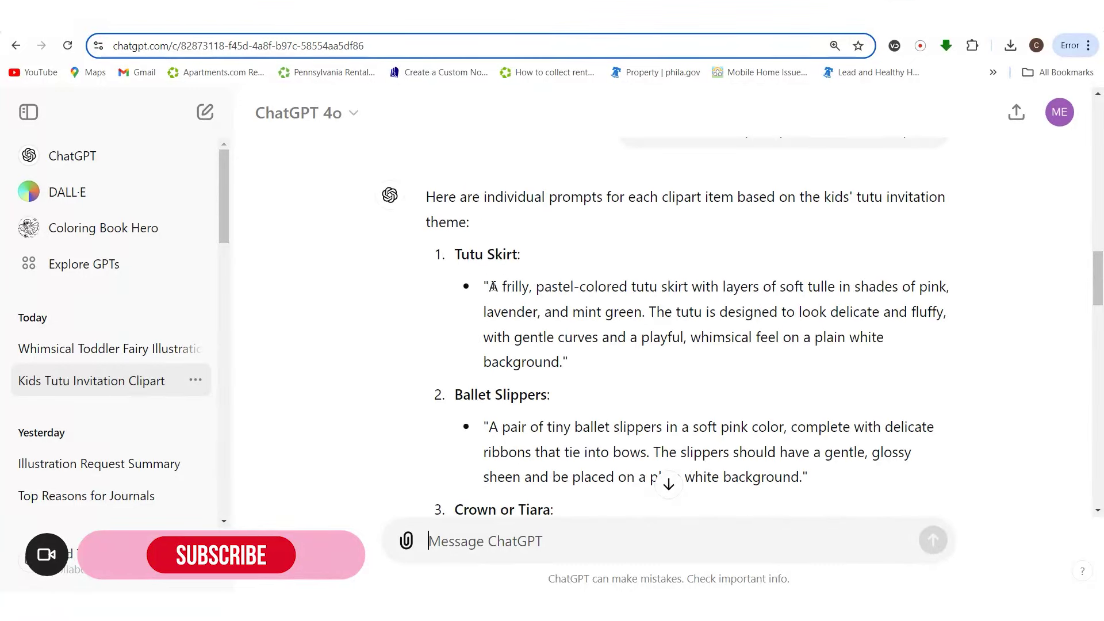
- Copy the Tutu Skirt prompt and paste it into the message of the "Whimsical Toddler Fairy Illustration" chat
drag(494, 287, 566, 363)
right_click(525, 322)
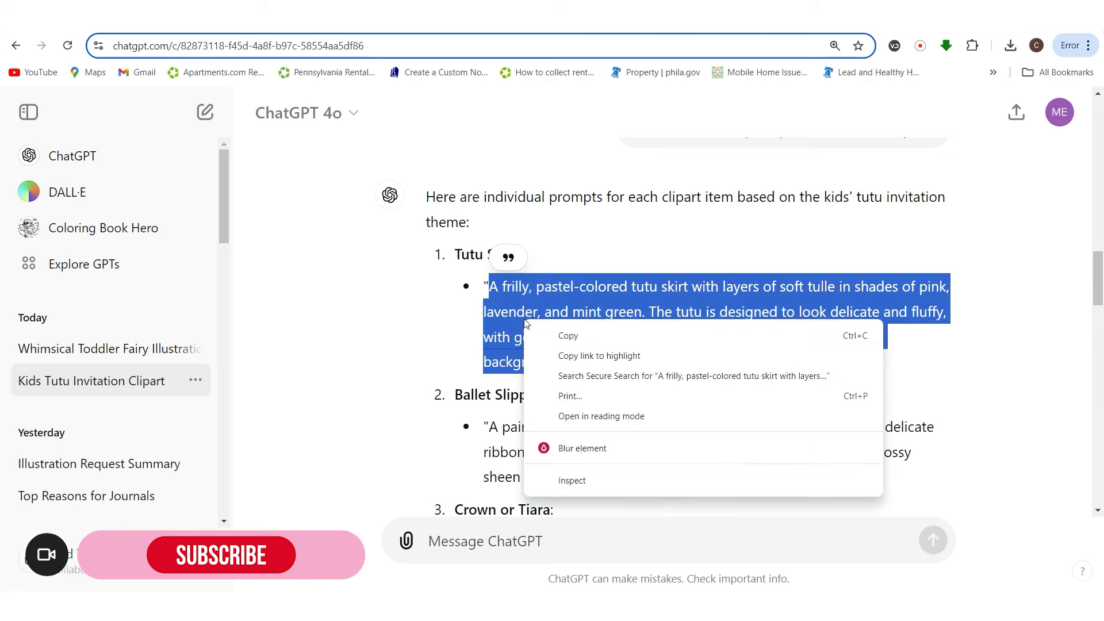
click(538, 337)
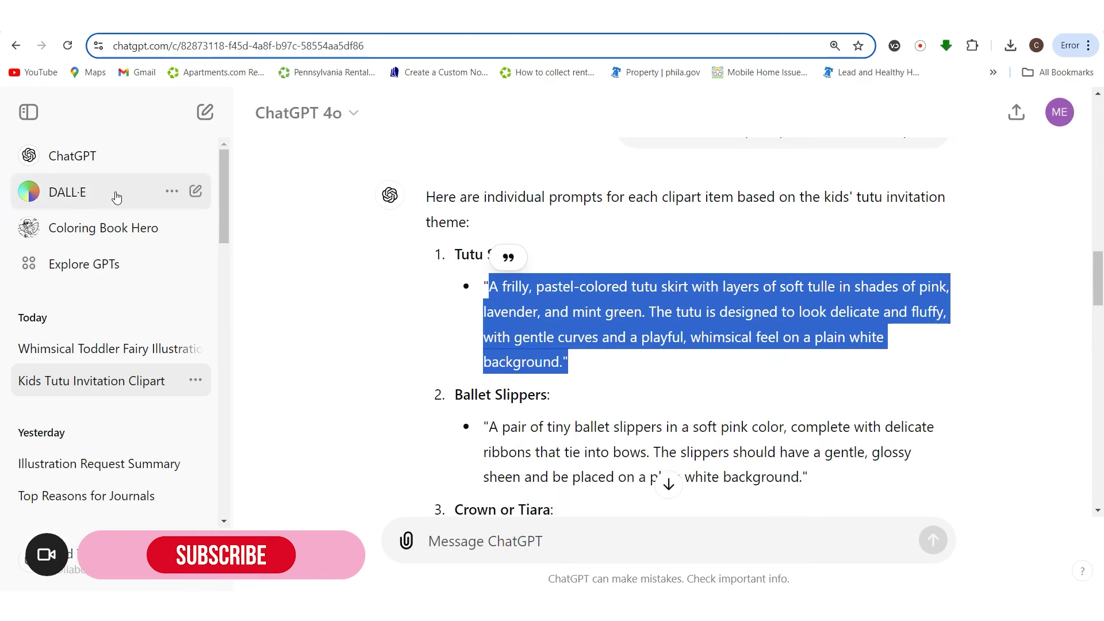
click(128, 348)
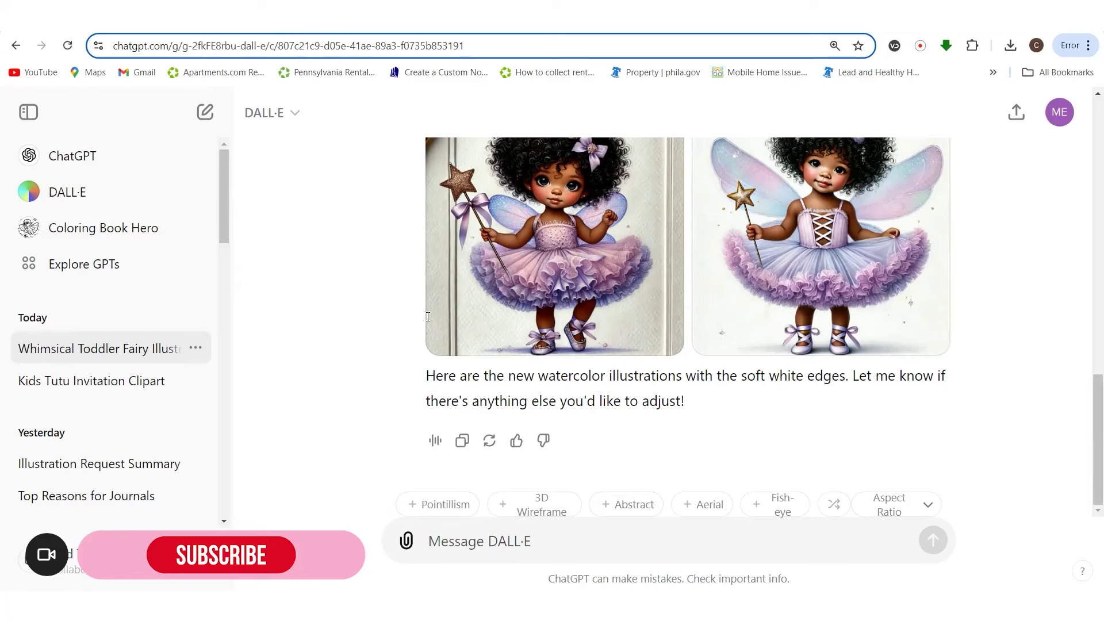
key(ctrl+v)
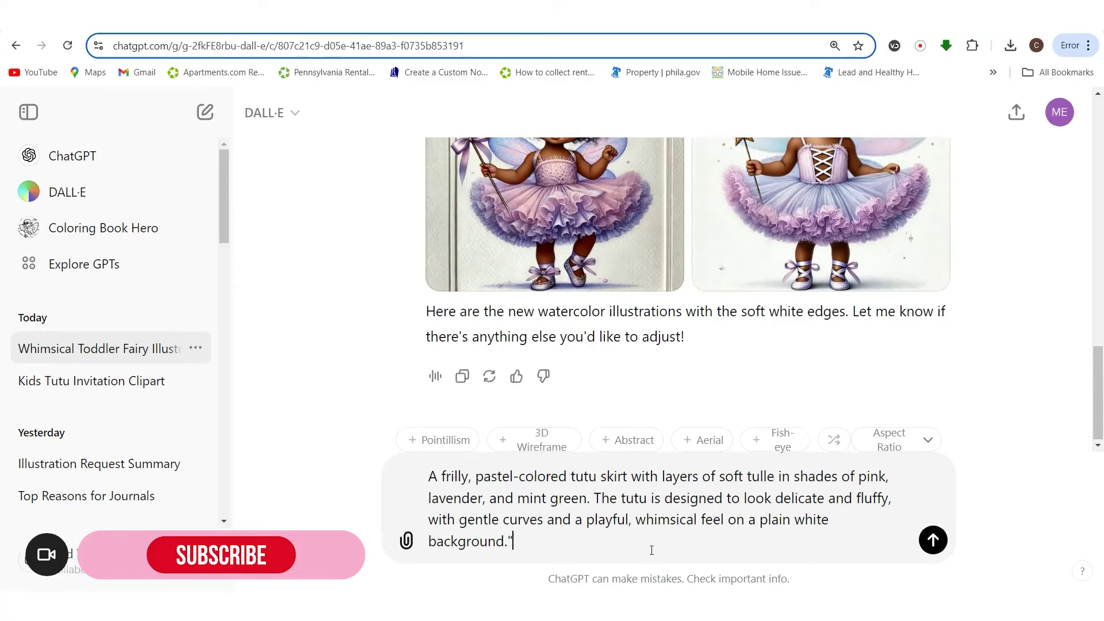
- Begin the tutu prompt with "Create a highly detailed and watercolor whimsical illustration of a", copying the opening from the earlier fairy prompt
scroll(1017, 406, up, 5)
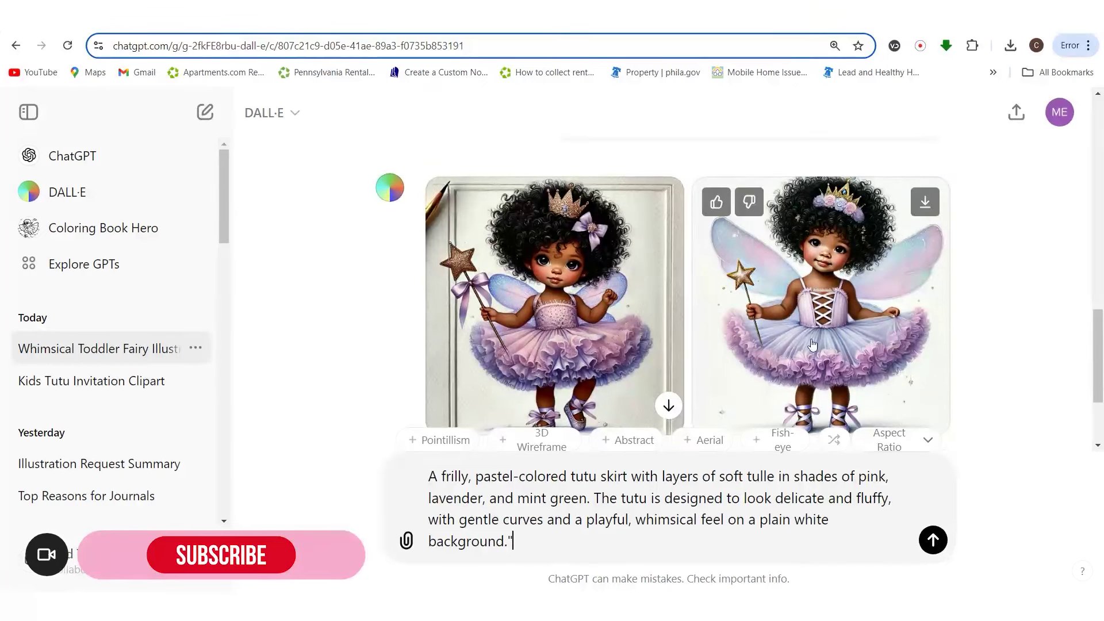
scroll(785, 303, up, 3)
drag(566, 259, 637, 272)
right_click(634, 273)
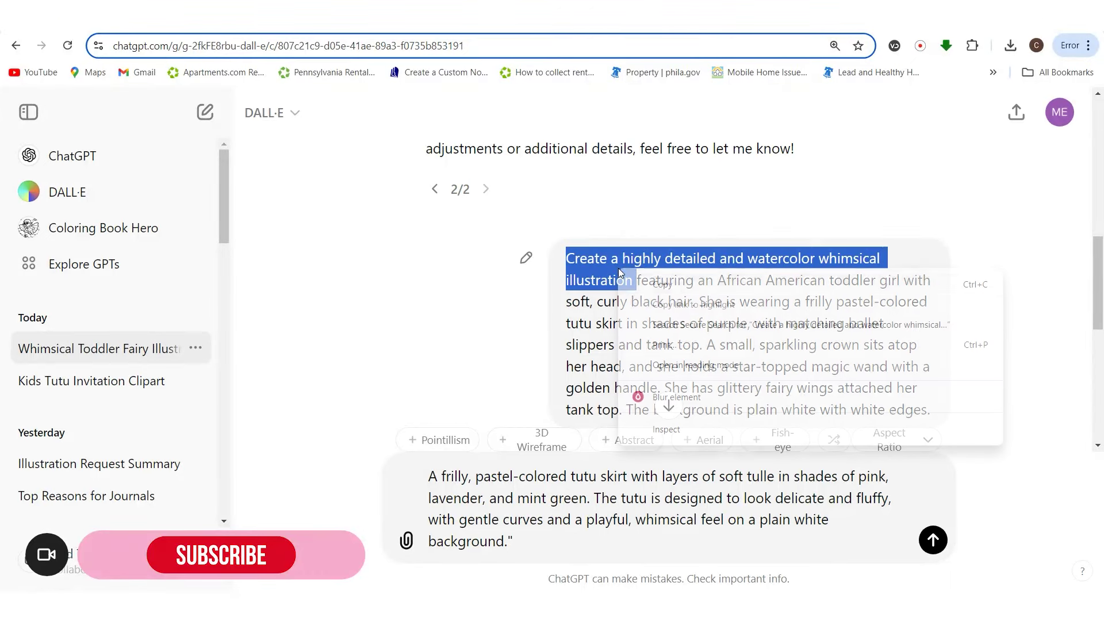
click(643, 284)
click(1034, 287)
scroll(1018, 288, down, 1)
scroll(1018, 287, down, 3)
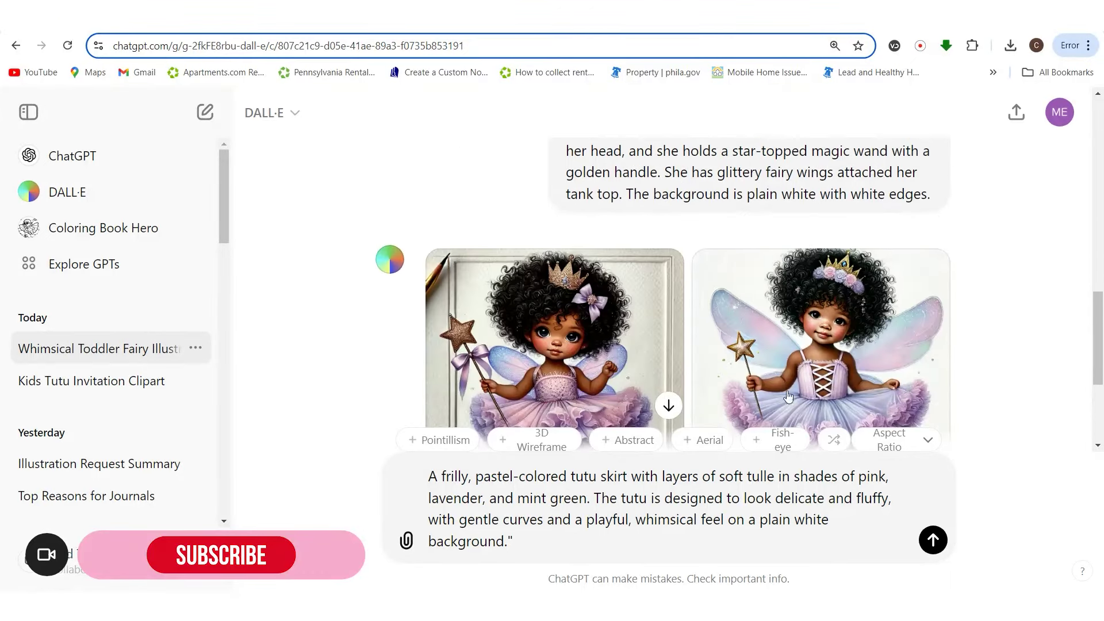
click(432, 476)
key(ctrl+v)
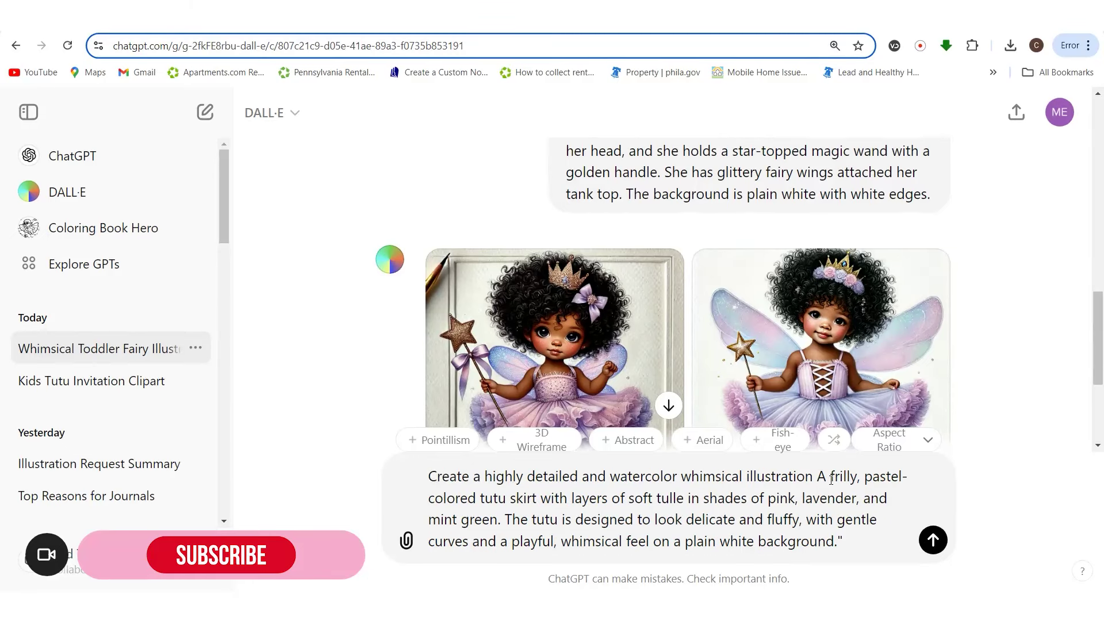
text(of a)
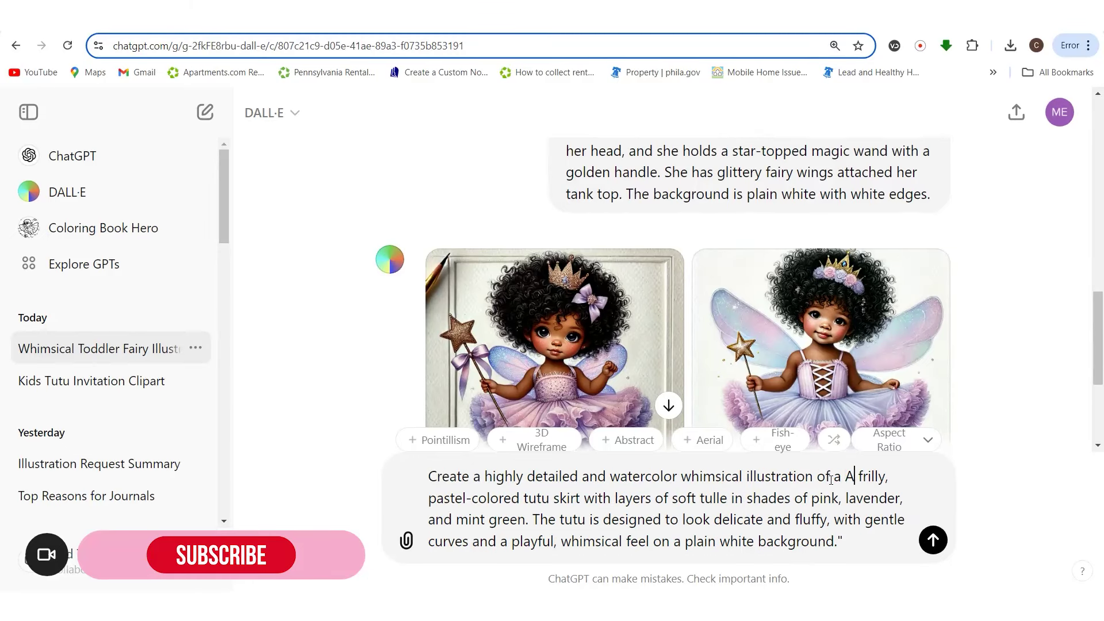
key(BackSpace)
key(BackSpace)
click(432, 499)
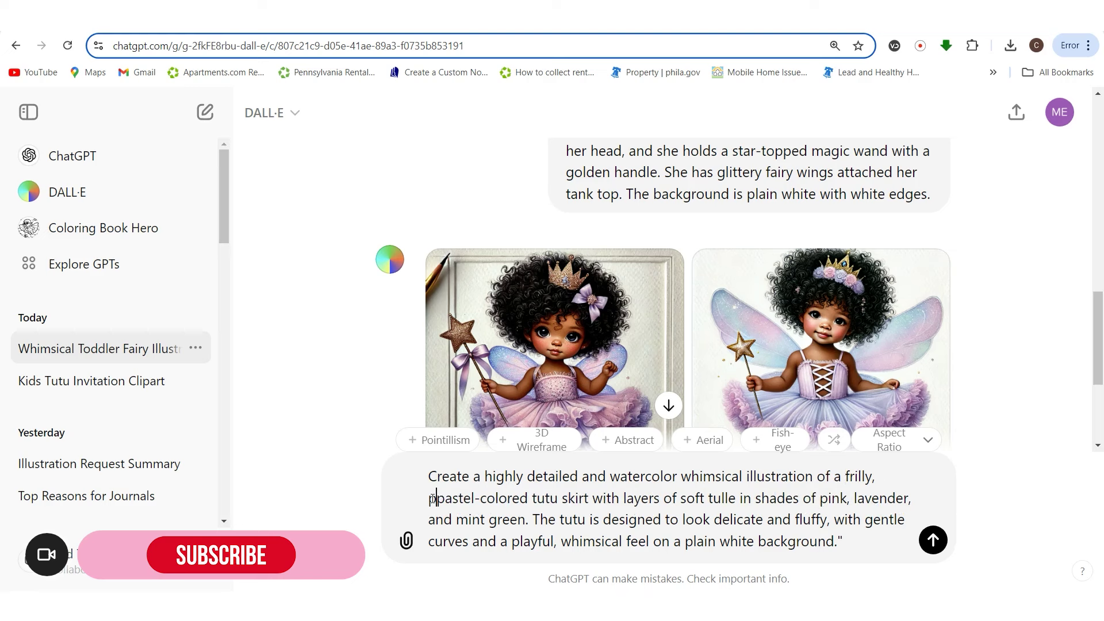
text(purple)
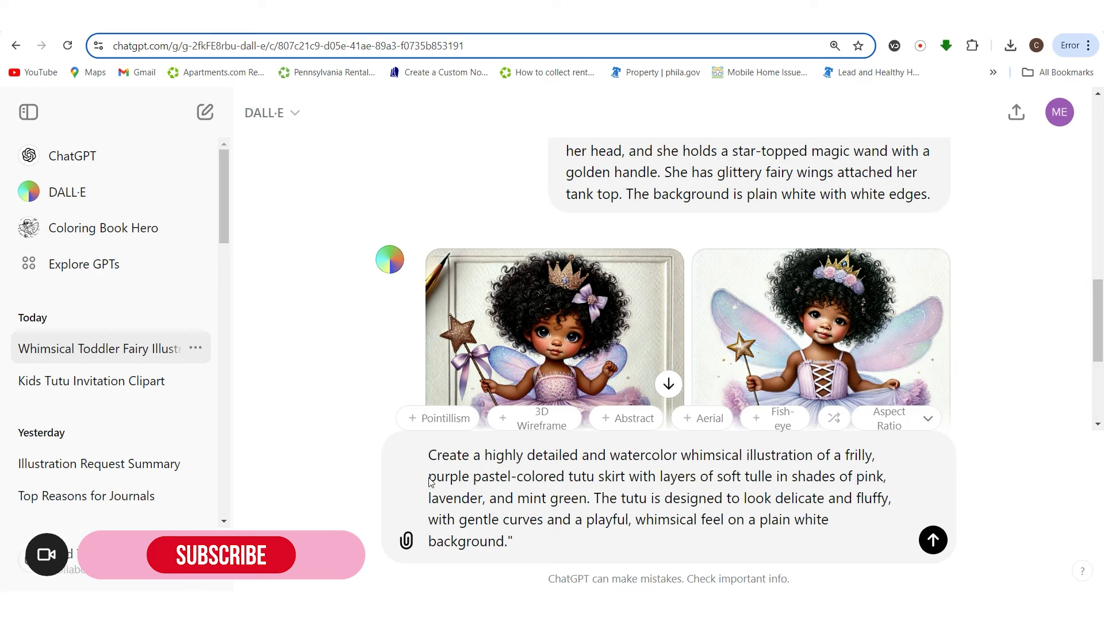
drag(428, 477, 469, 477)
key(BackSpace)
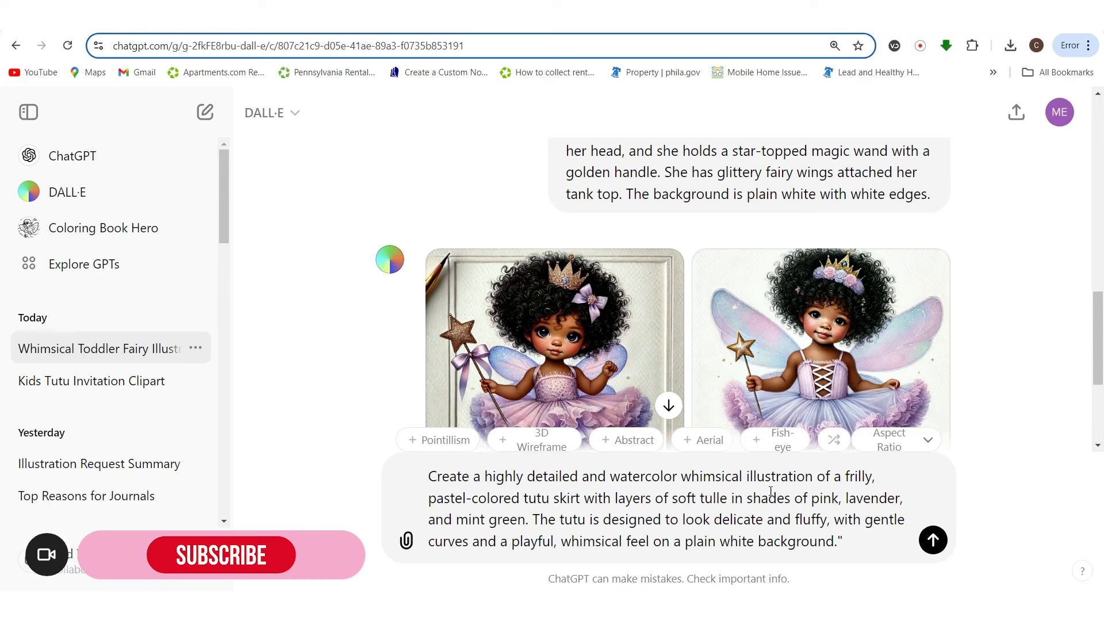
- Replace "pink" with "purple" in the tutu skirt prompt's list of shades
key(BackSpace)
key(BackSpace)
key(BackSpace)
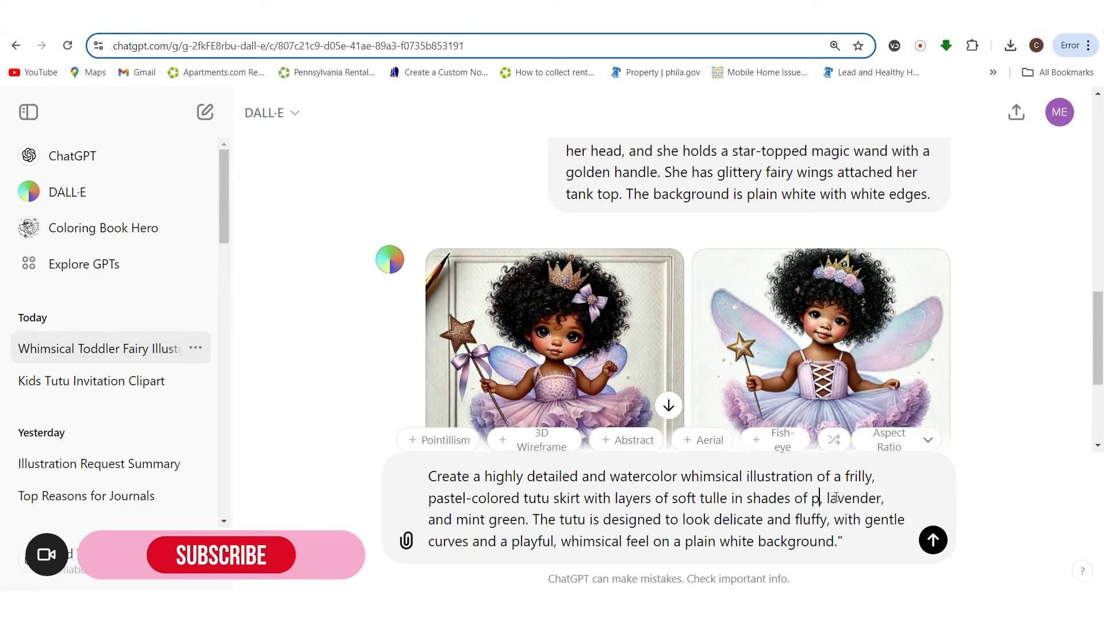
text(urple)
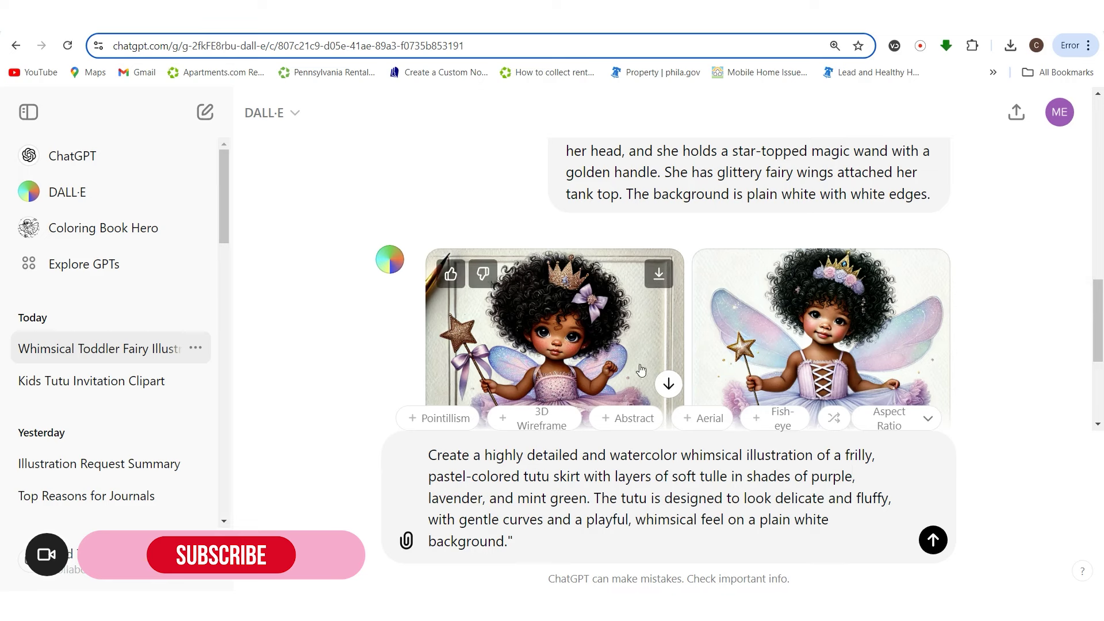
- Replace "mint green" with "blue" in the tutu skirt prompt and submit it to DALL·E
scroll(860, 276, down, 3)
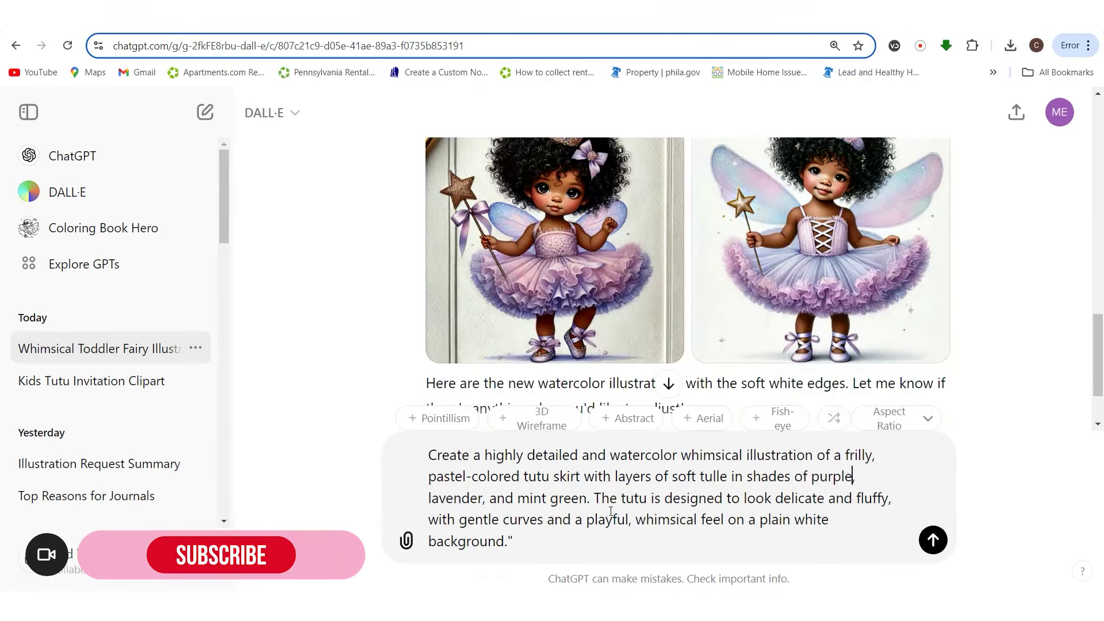
click(583, 499)
key(BackSpace)
key(BackSpace)
key(BackSpace)
key(BackSpace)
key(BackSpace)
key(BackSpace)
key(BackSpace)
key(BackSpace)
key(BackSpace)
key(BackSpace)
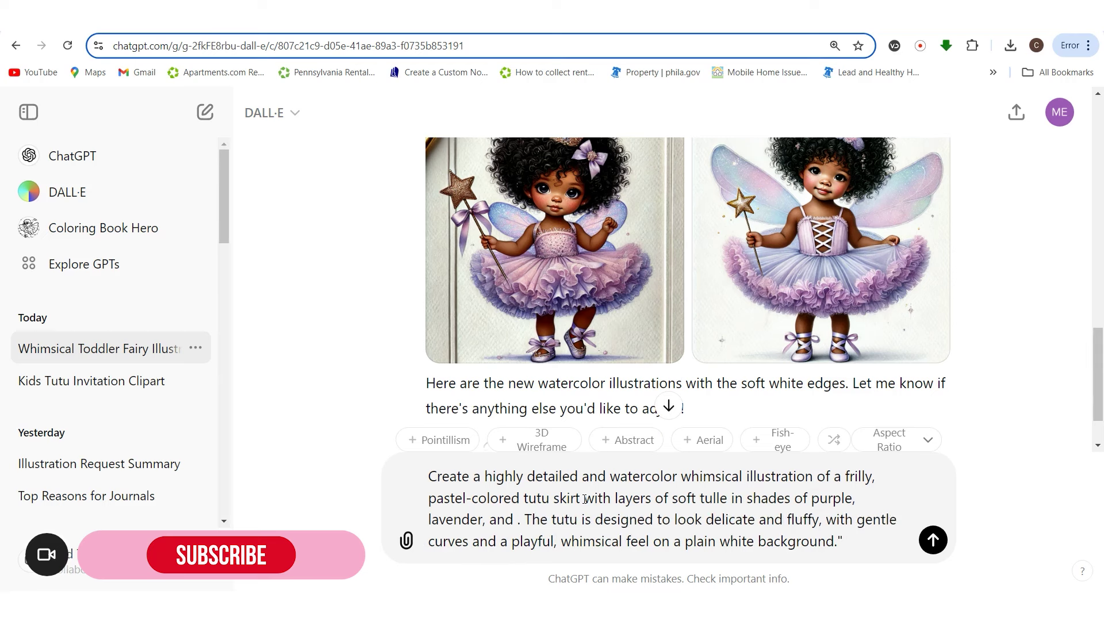
text(blue)
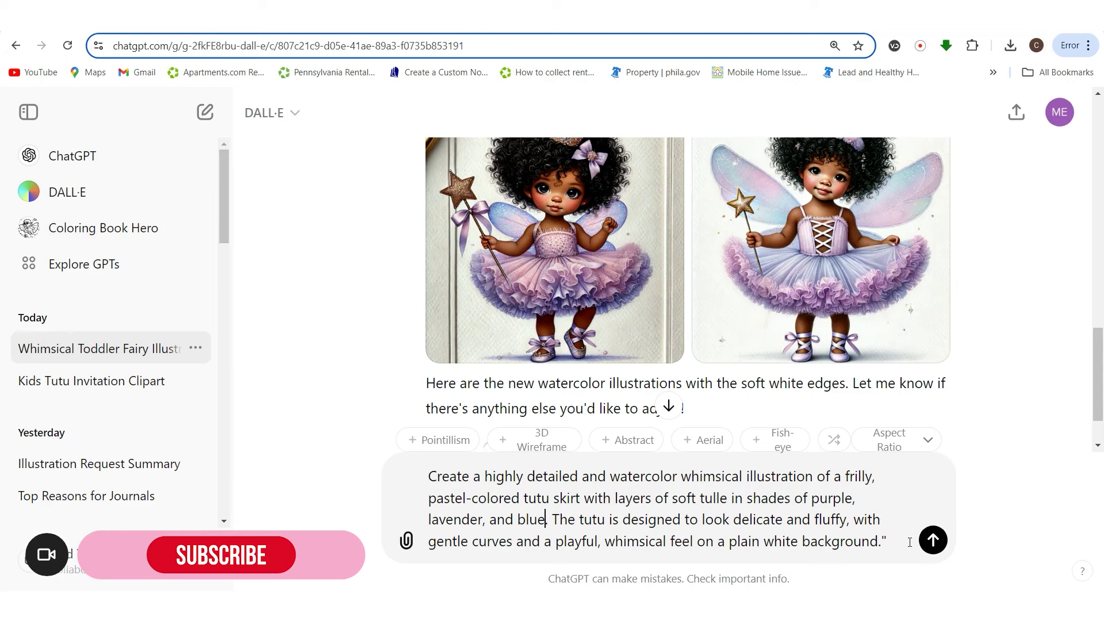
click(932, 539)
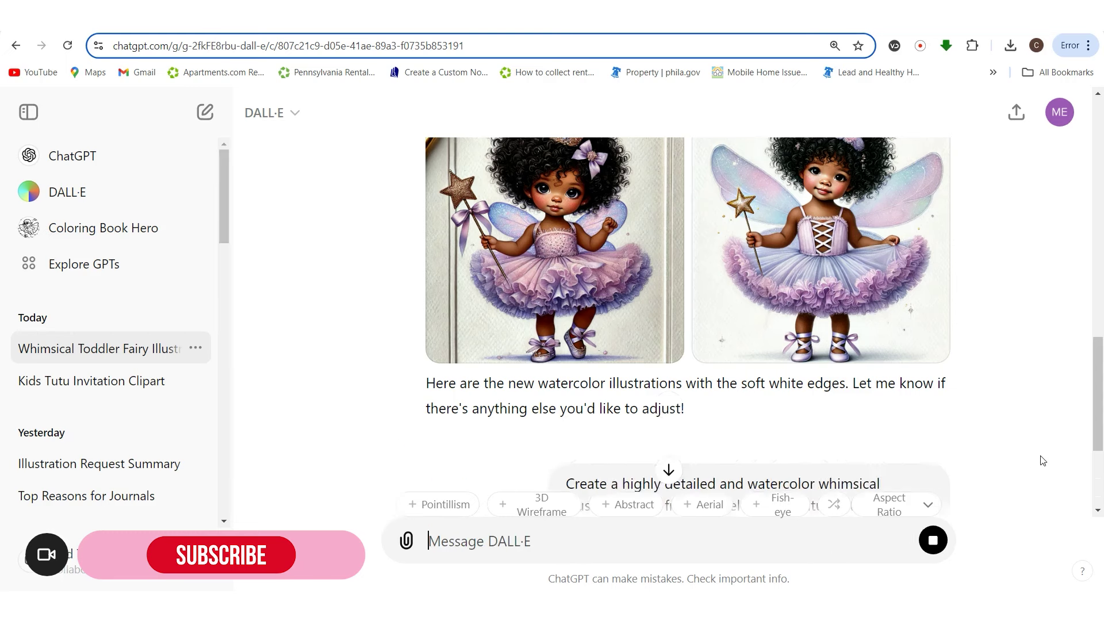
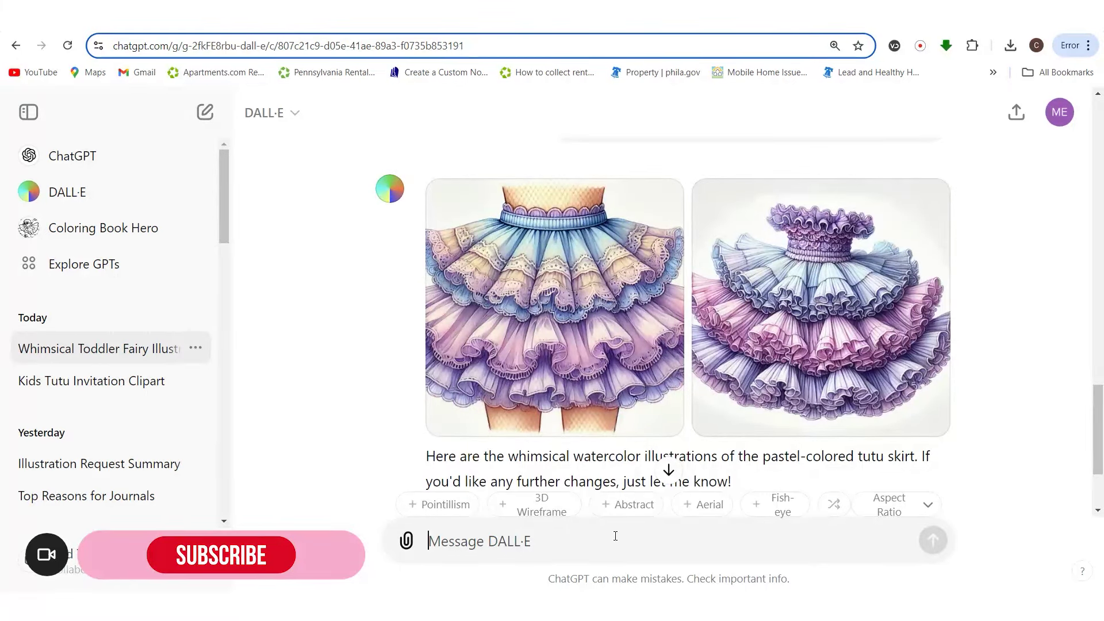
- Enter the same tutu skirt prompt again and append "Do not cut off edges."
text(Do not c)
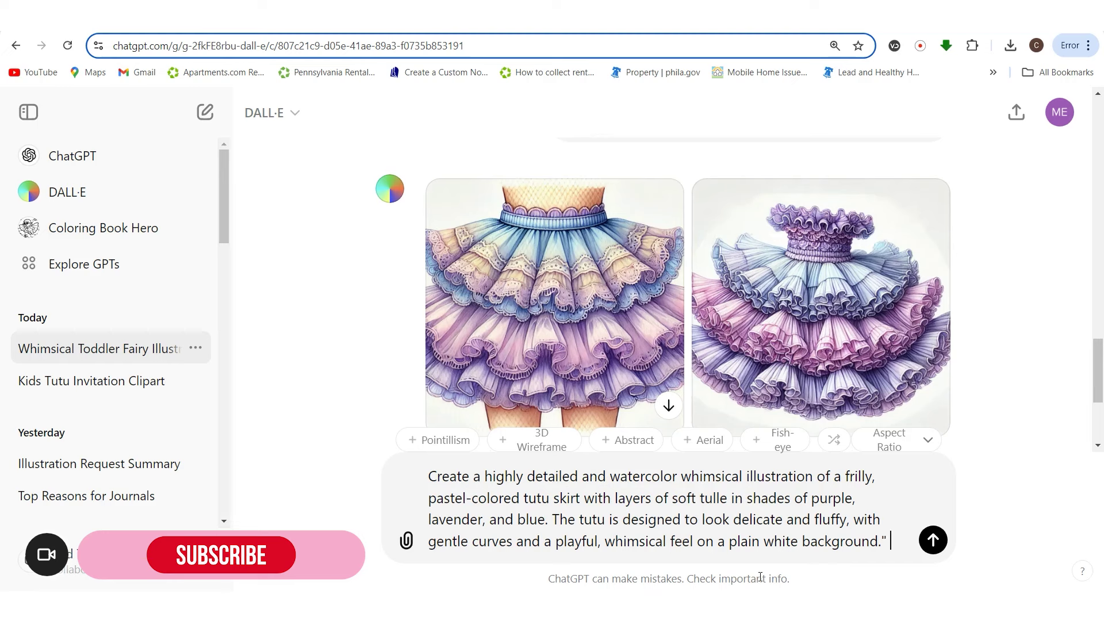
text(ut)
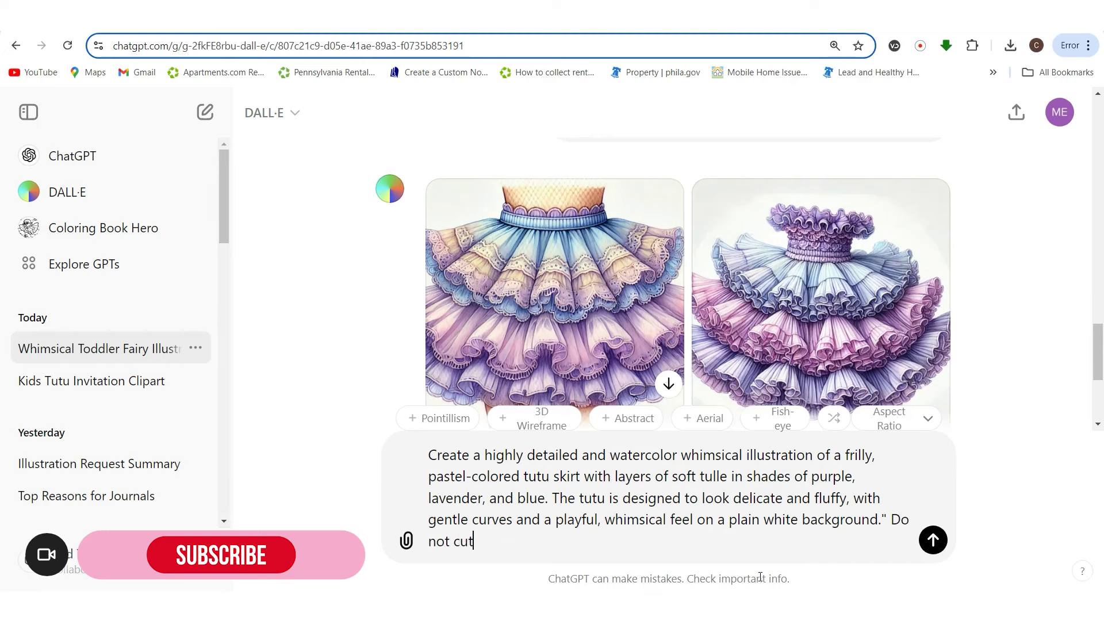
text( off edges.)
- Reword the background phrase as a separate sentence reading "The image is on a plain white background only."
click(696, 519)
text(The )
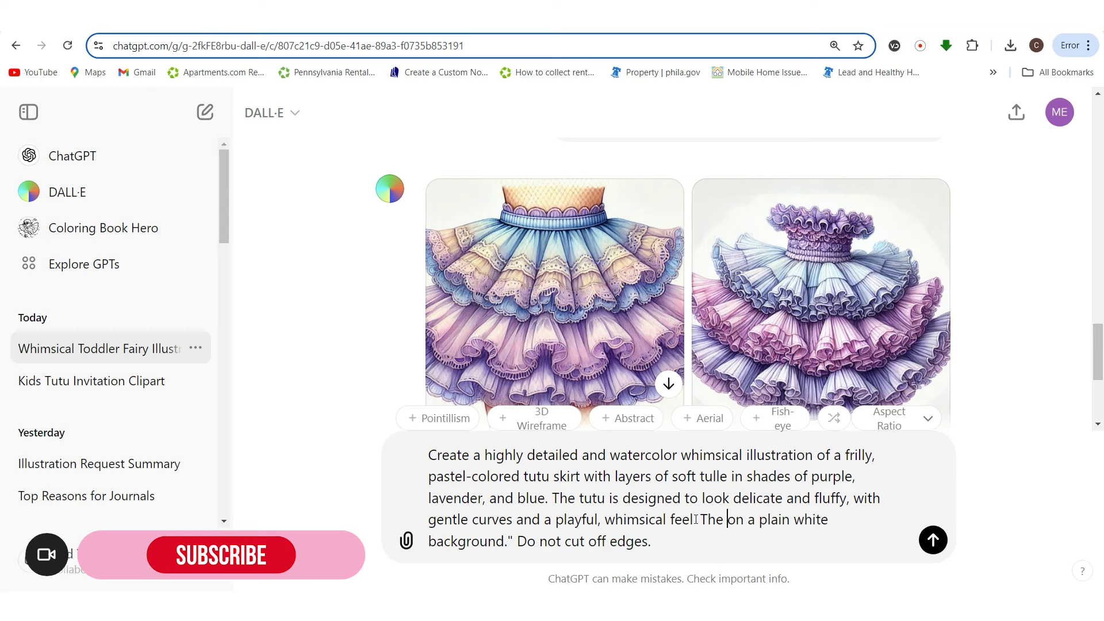
text(image is)
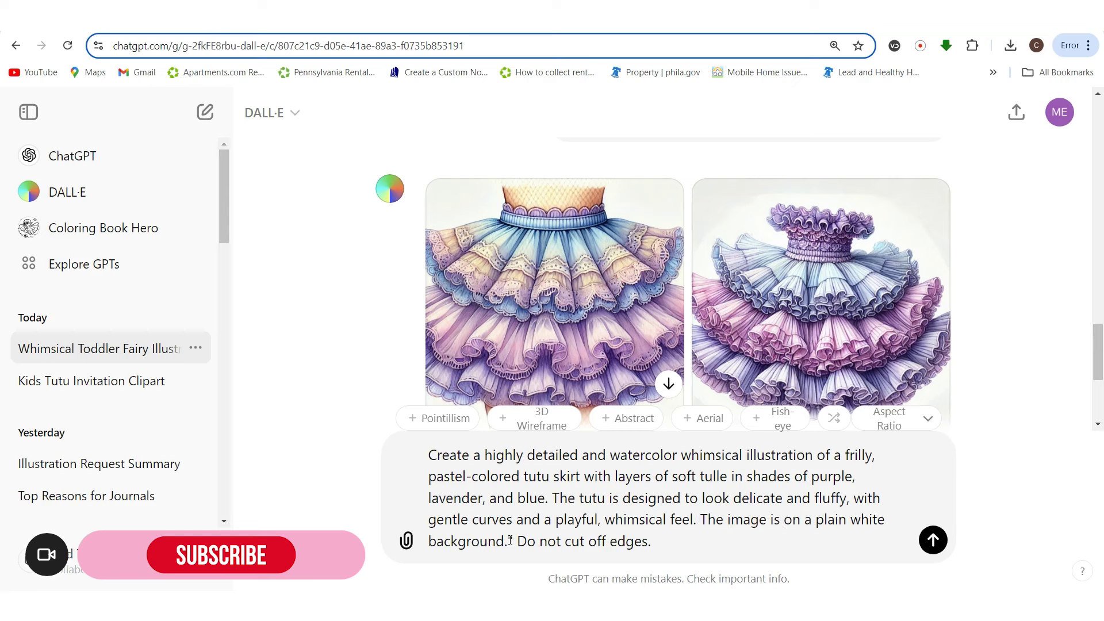
key(BackSpace)
text(only)
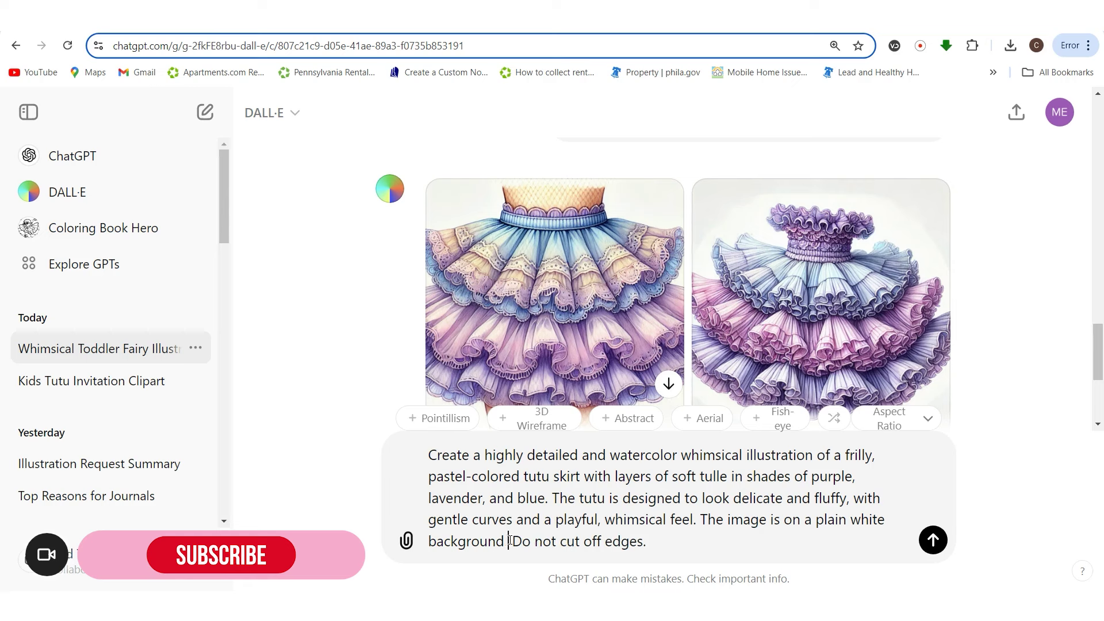
text(.")
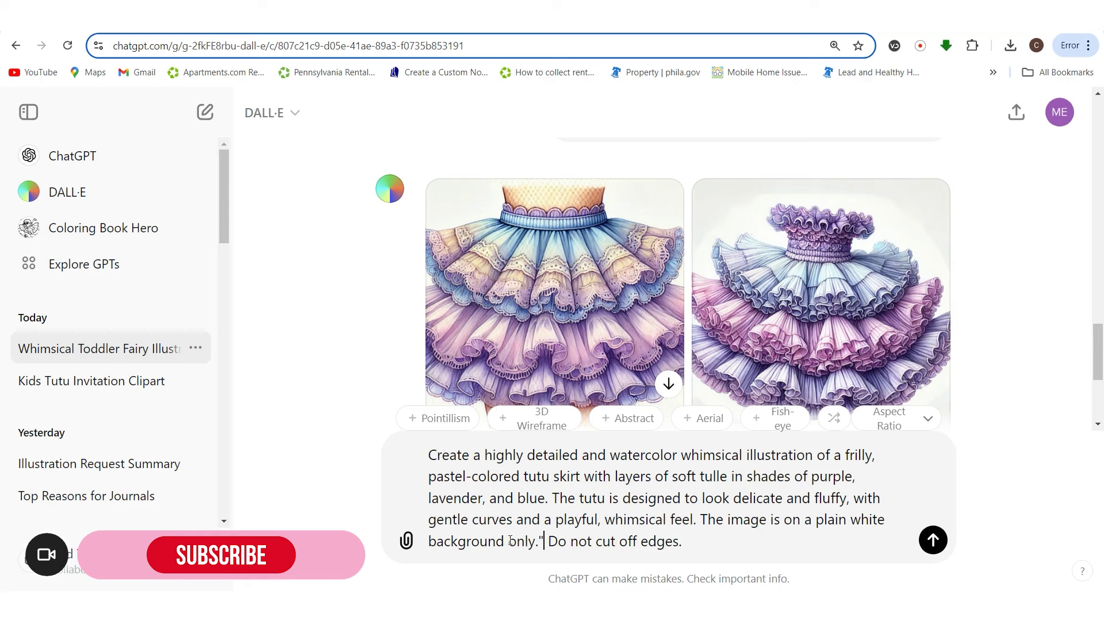
- Enclose the background sentence and the "Do not cut off edges." sentence each in quotation marks, and submit the prompt
click(702, 519)
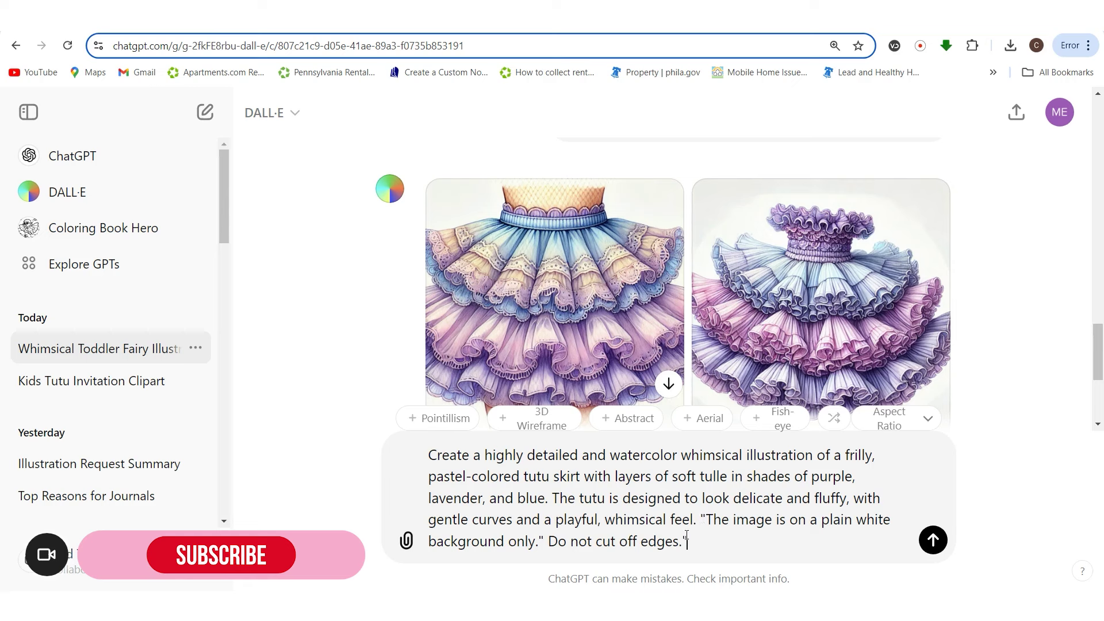
click(550, 541)
text(")
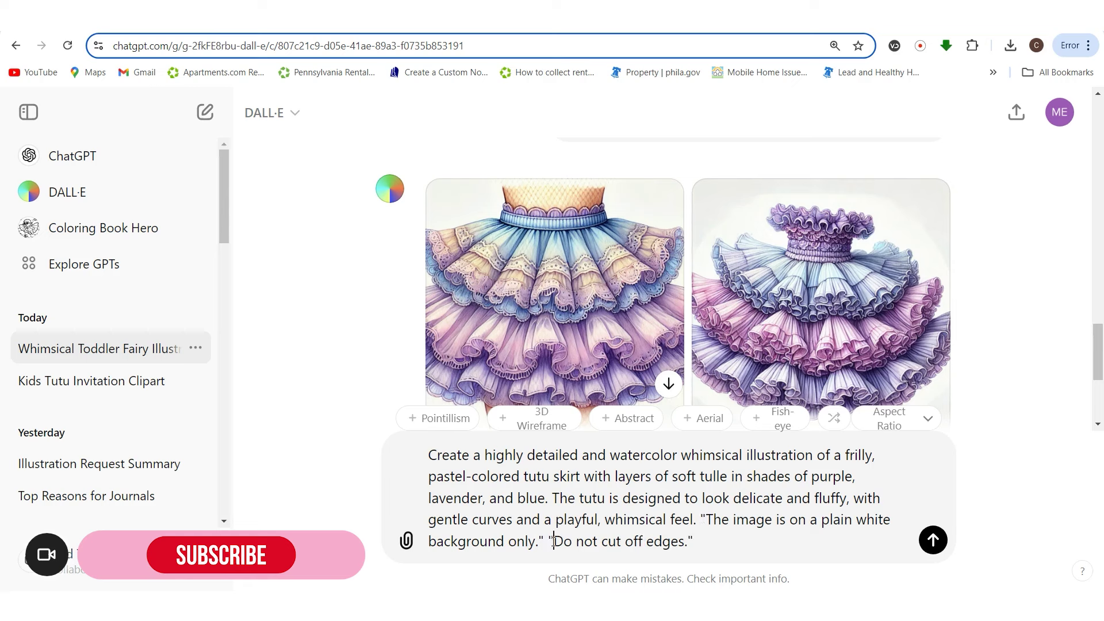
click(928, 549)
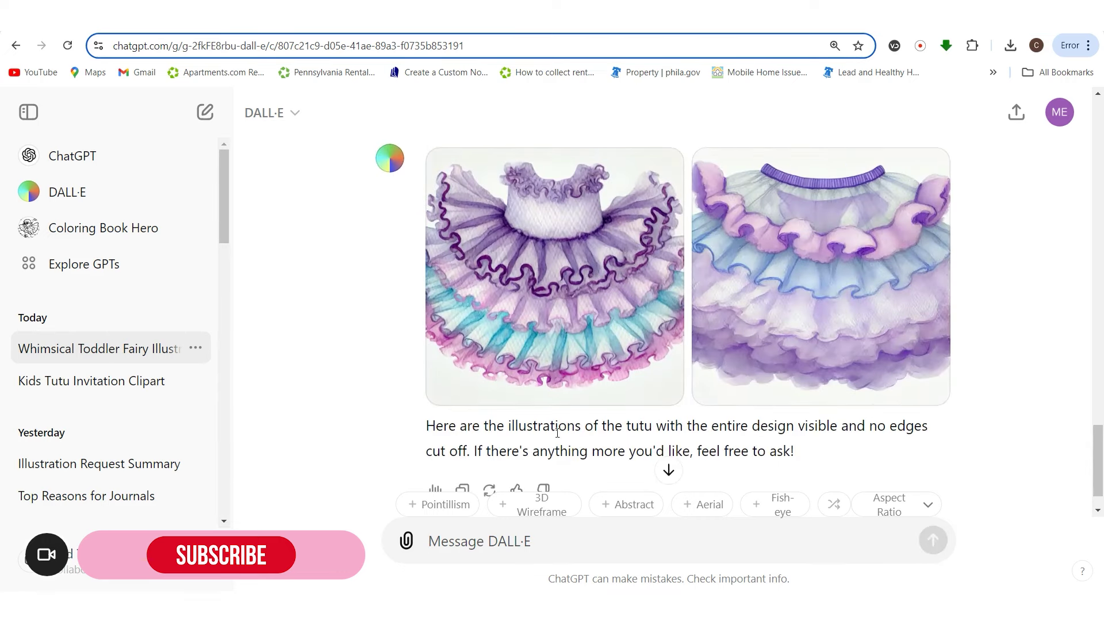
- Regenerate the tutu skirt response and download both new illustrations
scroll(516, 469, down, 1)
click(488, 440)
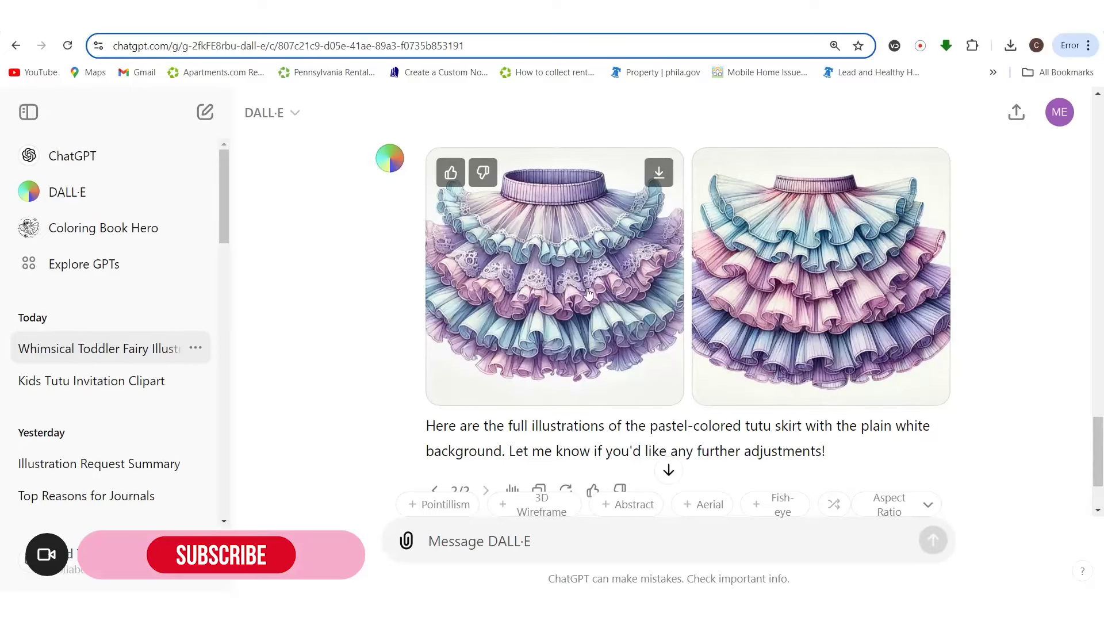
click(658, 173)
click(924, 173)
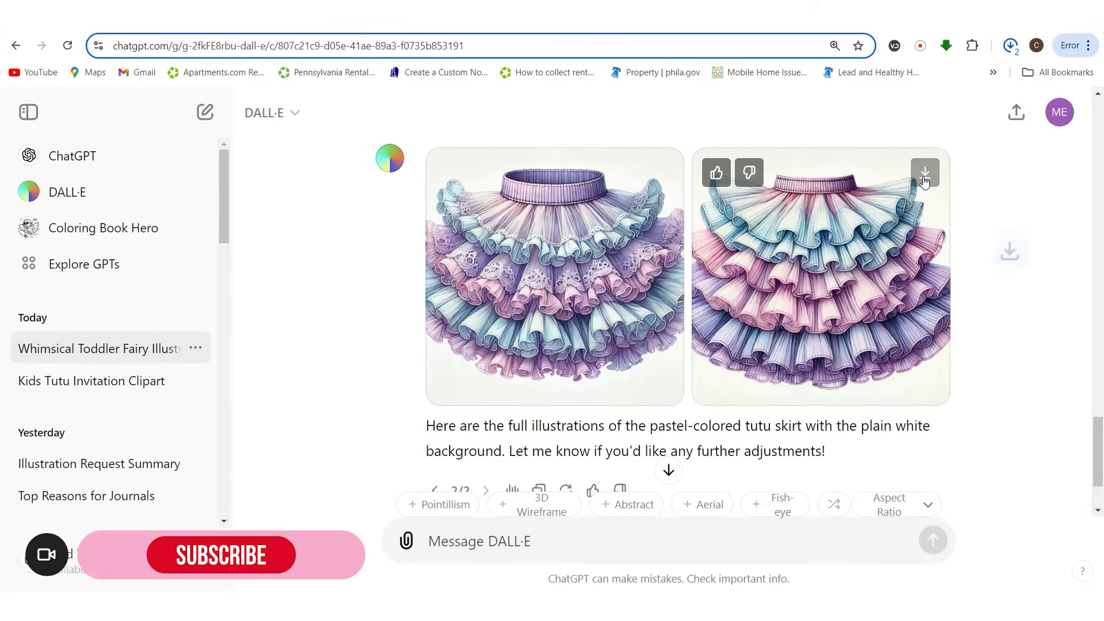
- Return to the "Kids Tutu Invitation Clipart" chat, dismiss the download scan notice, and reload the page
scroll(283, 337, up, 3)
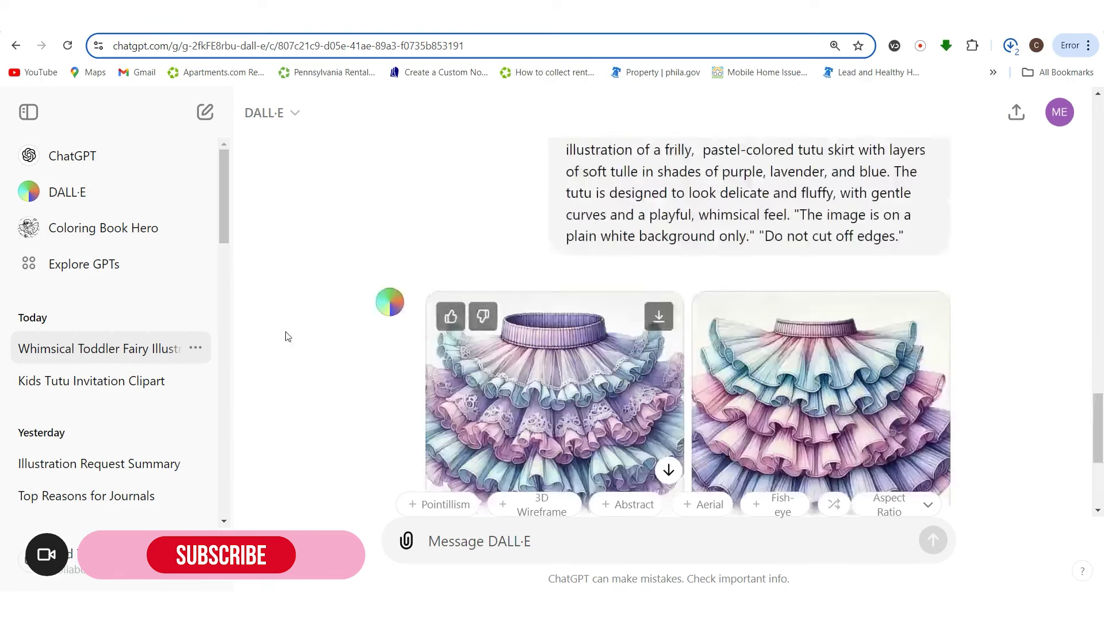
click(98, 382)
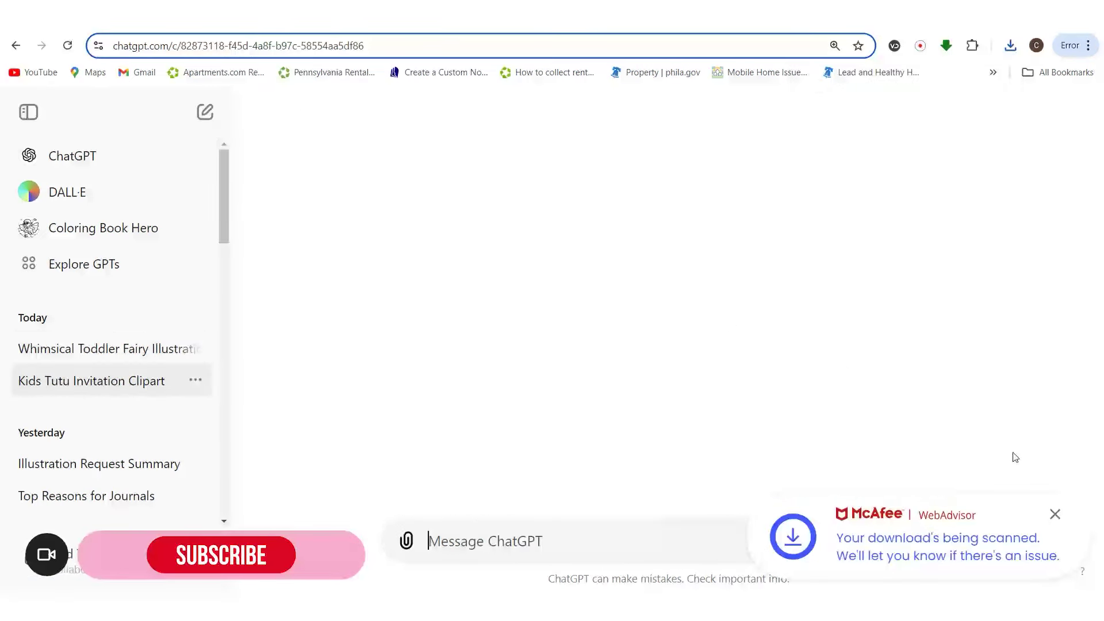
click(1055, 514)
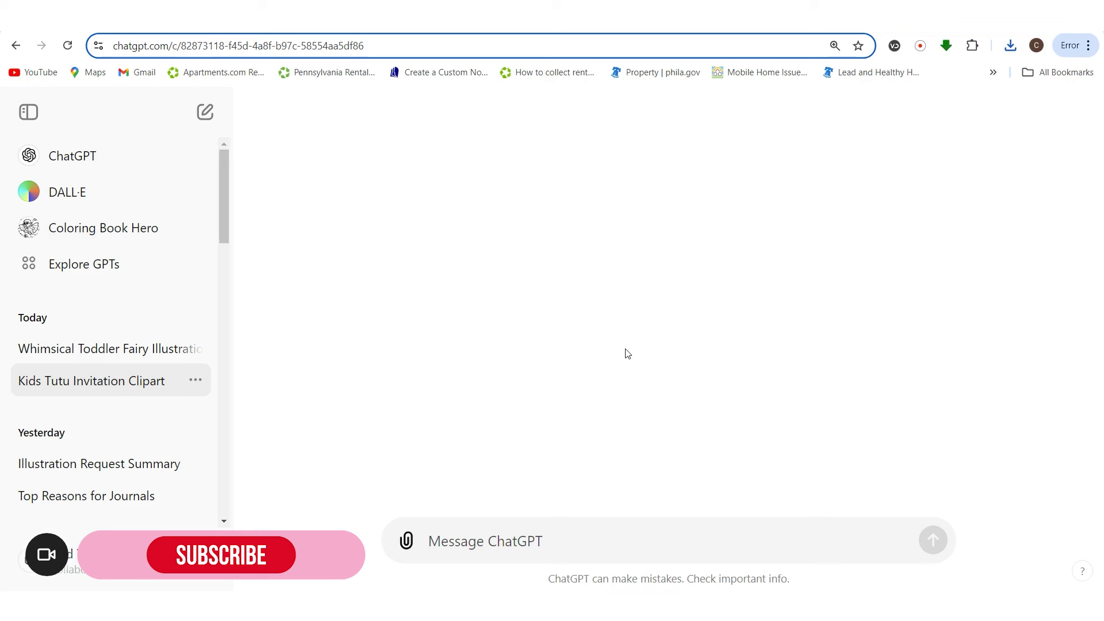
click(122, 357)
click(123, 378)
click(657, 49)
key(Return)
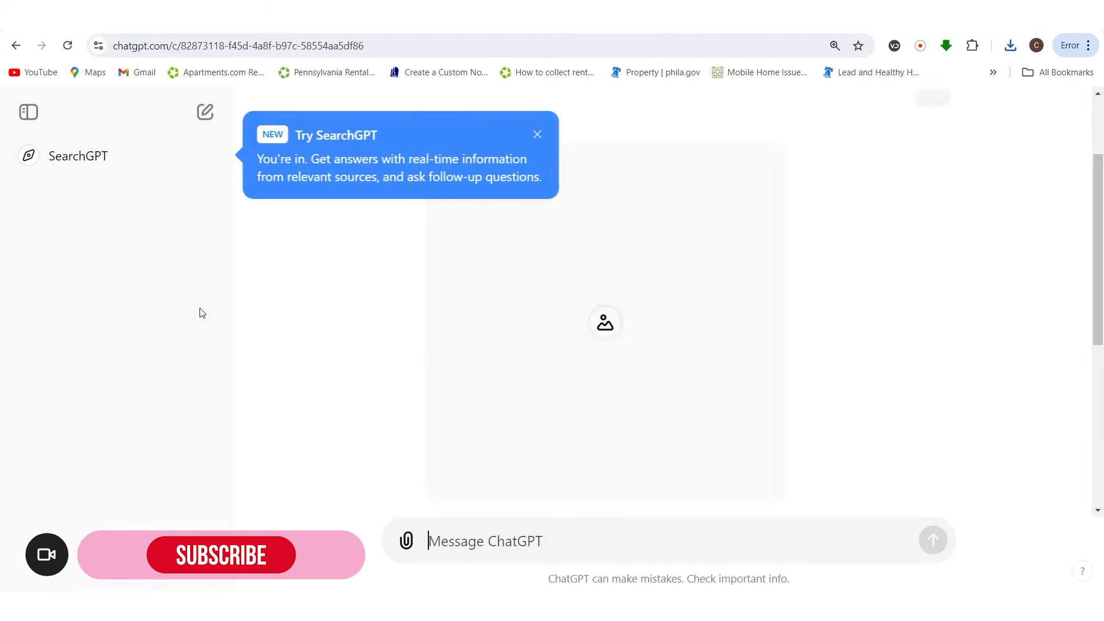
- Copy the Crown or Tiara prompt and paste it into the message of the "Whimsical Toddler Fairy Illustration" chat
scroll(753, 338, up, 12)
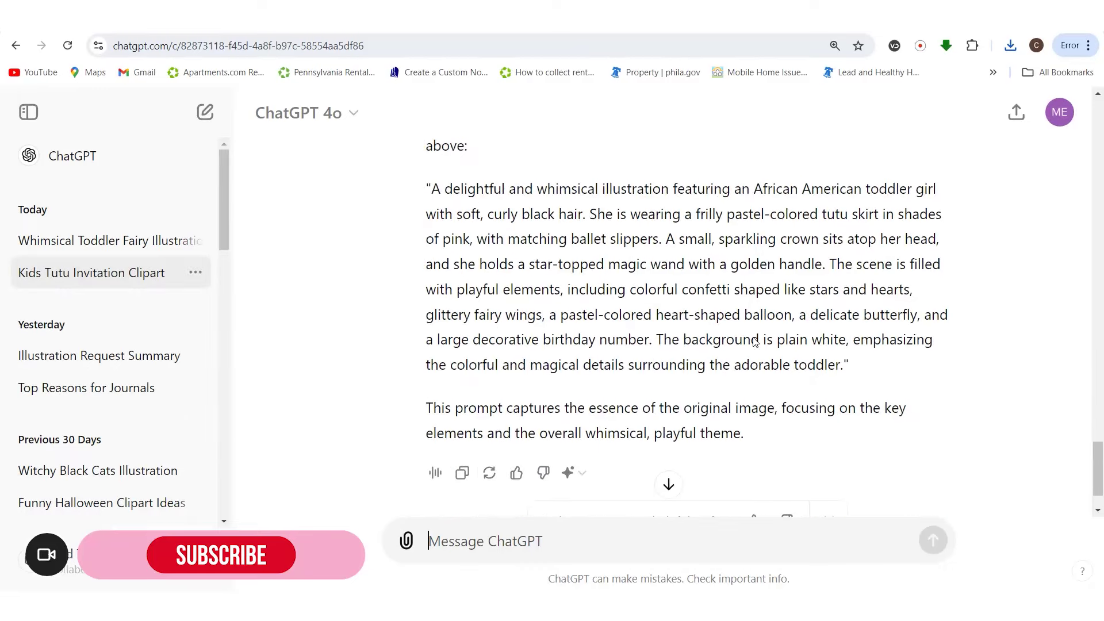
scroll(755, 342, up, 10)
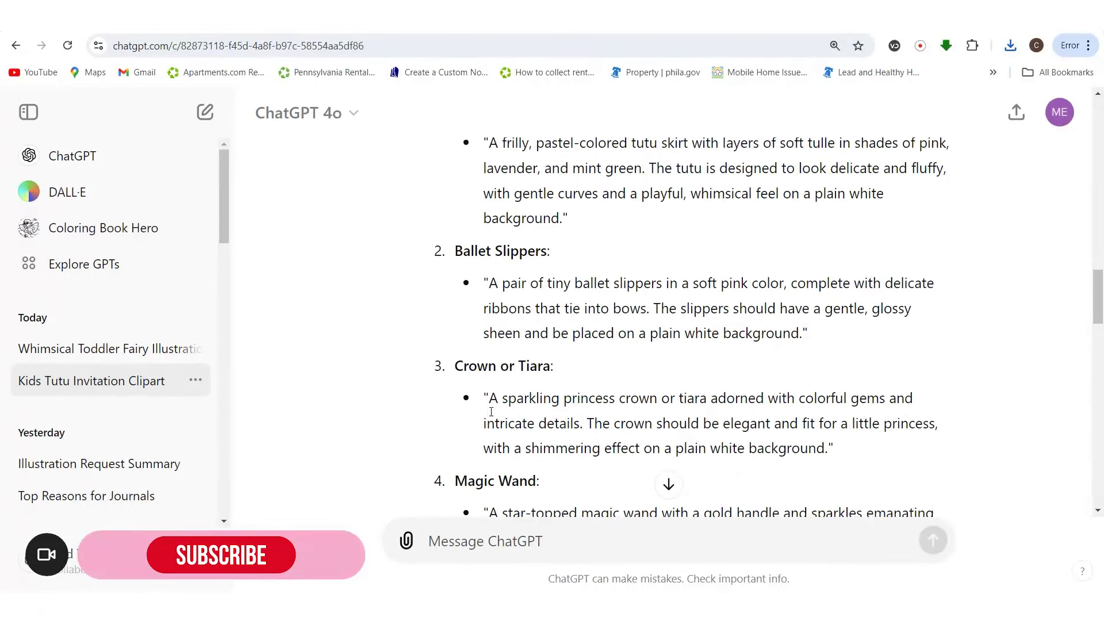
drag(489, 398, 836, 456)
right_click(747, 433)
click(566, 254)
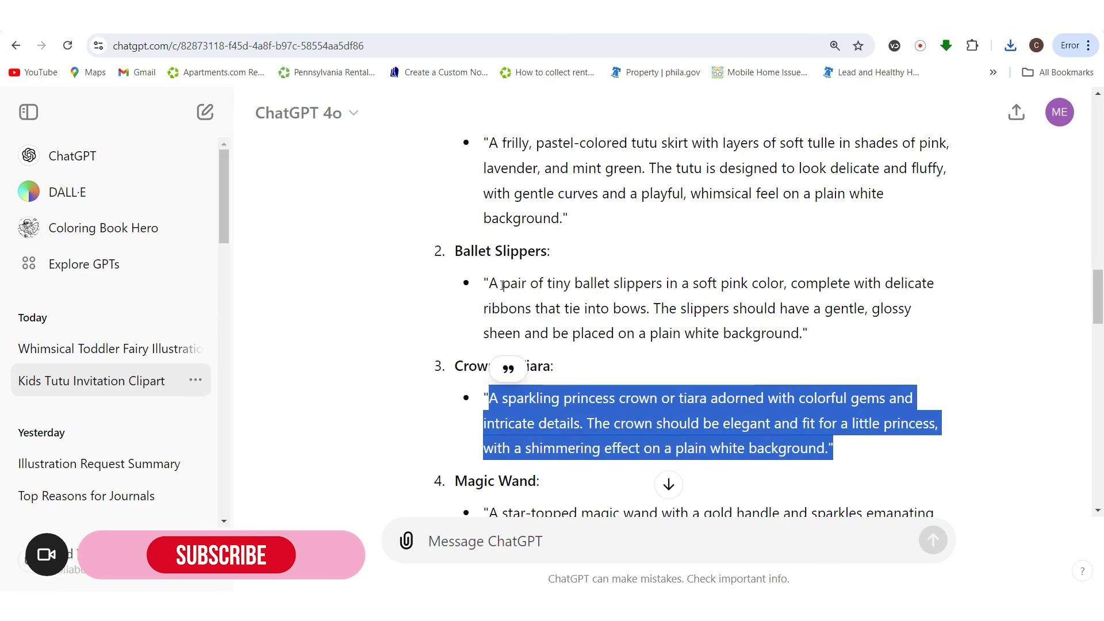
scroll(584, 307, up, 1)
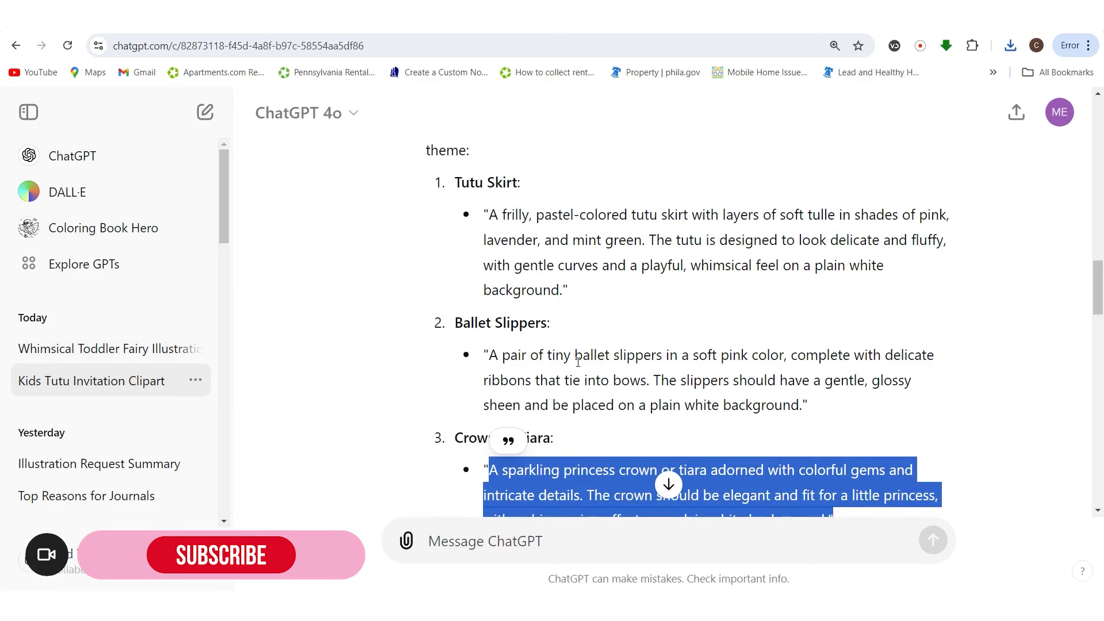
click(86, 351)
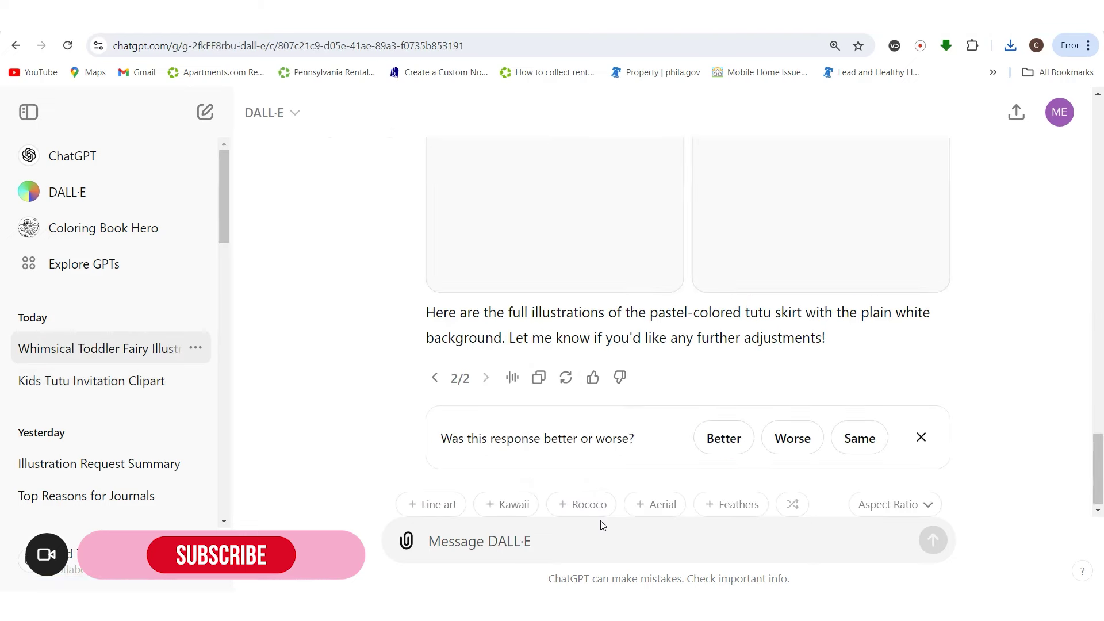
key(ctrl+v)
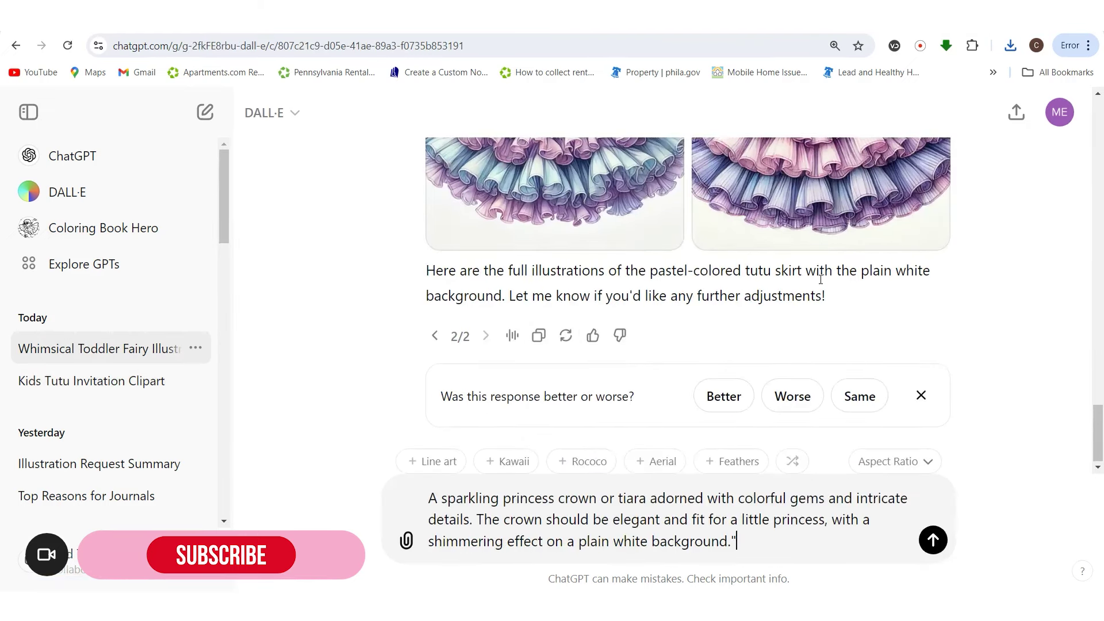
- Copy the opening "Create a highly detailed and watercolor whimsical illustration of a" from the earlier tutu prompt to the start of the crown prompt
scroll(805, 293, up, 6)
drag(567, 259, 661, 282)
scroll(645, 278, up, 1)
right_click(646, 282)
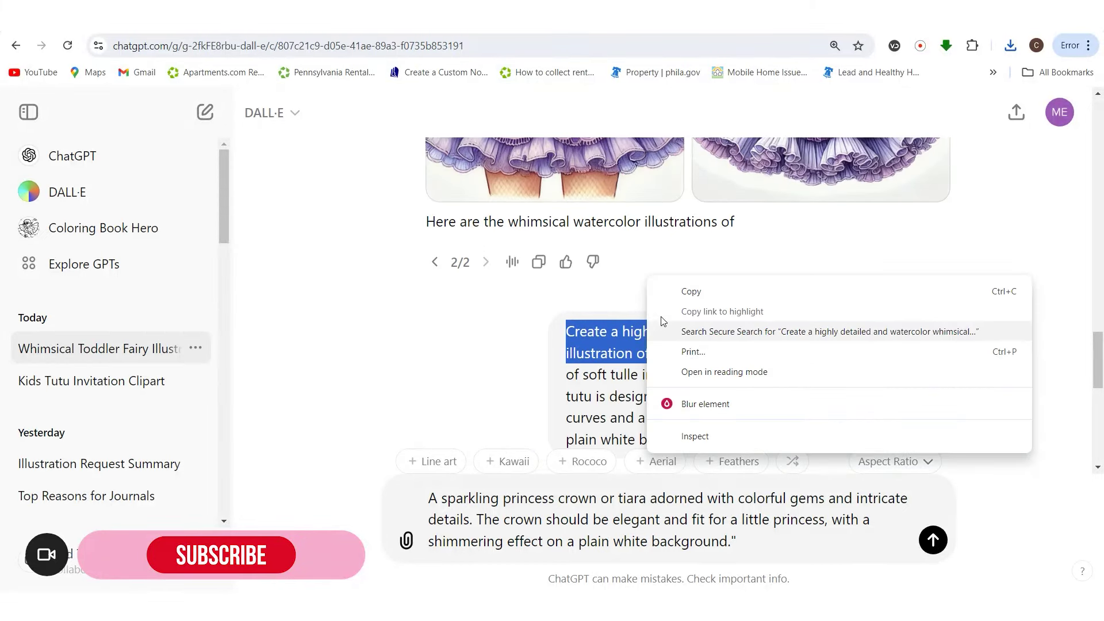
click(684, 298)
click(1016, 350)
scroll(1016, 353, down, 7)
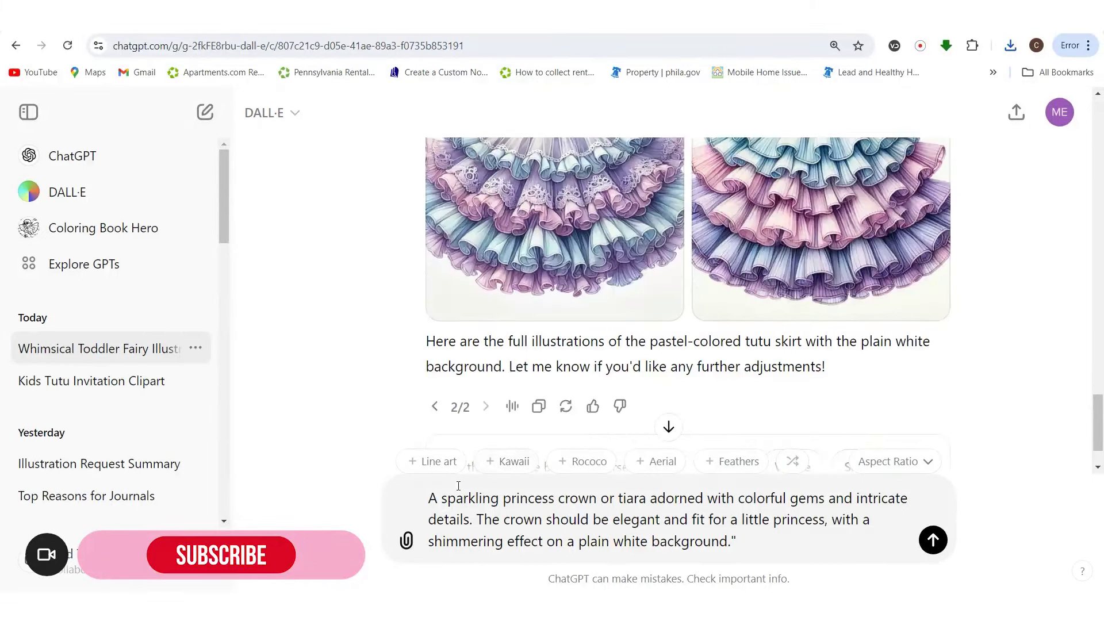
click(430, 498)
key(ctrl+v)
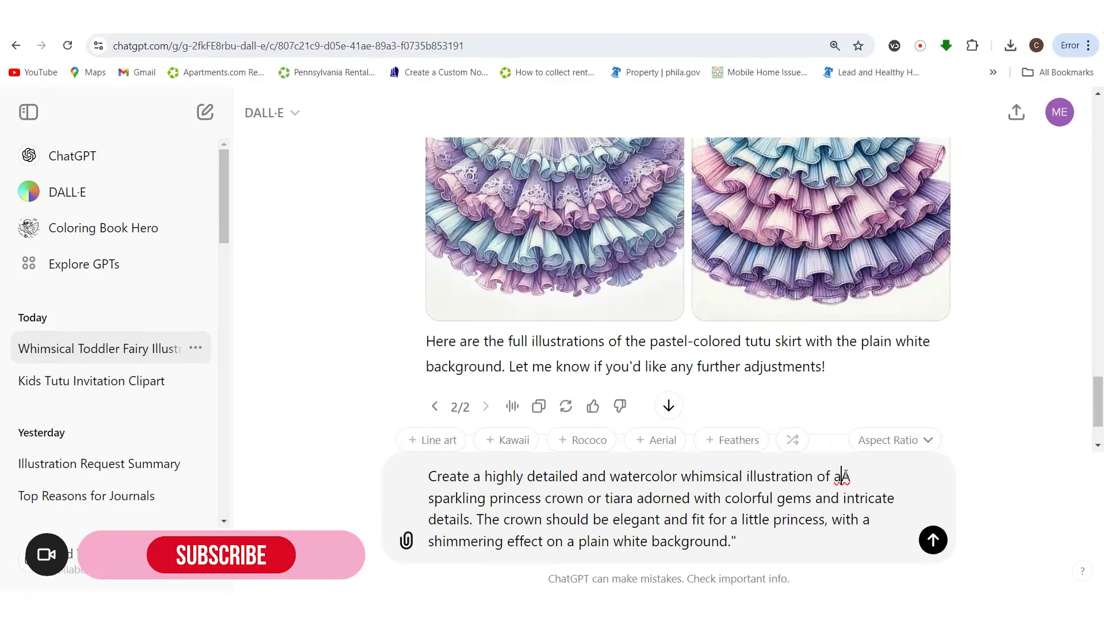
key(Delete)
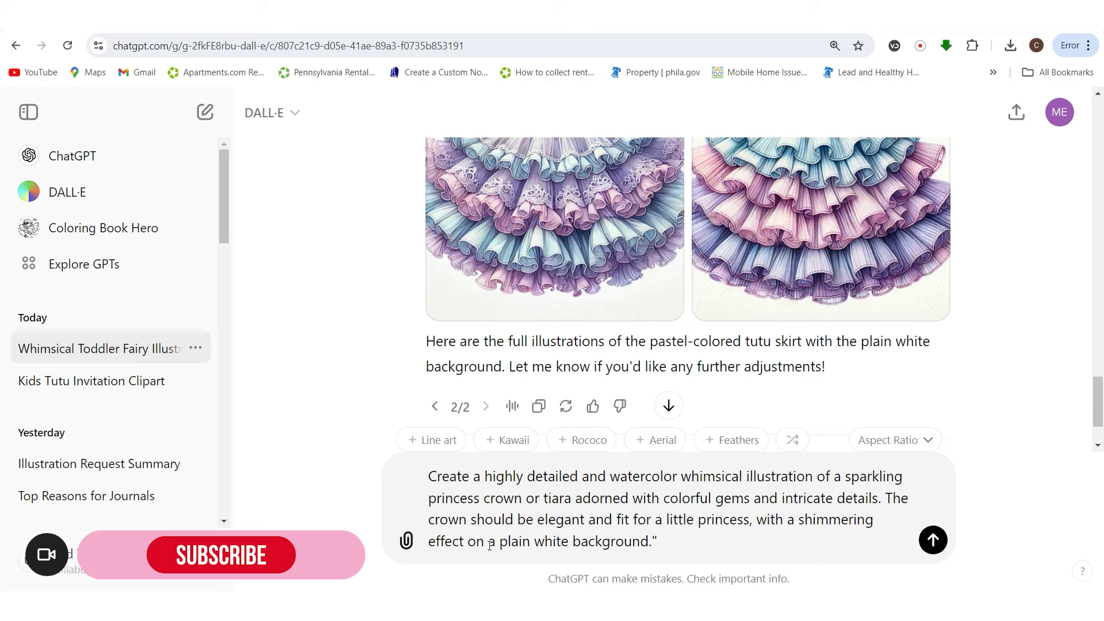
- Turn the prompt's background wording into a separate quoted sentence, "This should be on a plain white background only."
click(467, 541)
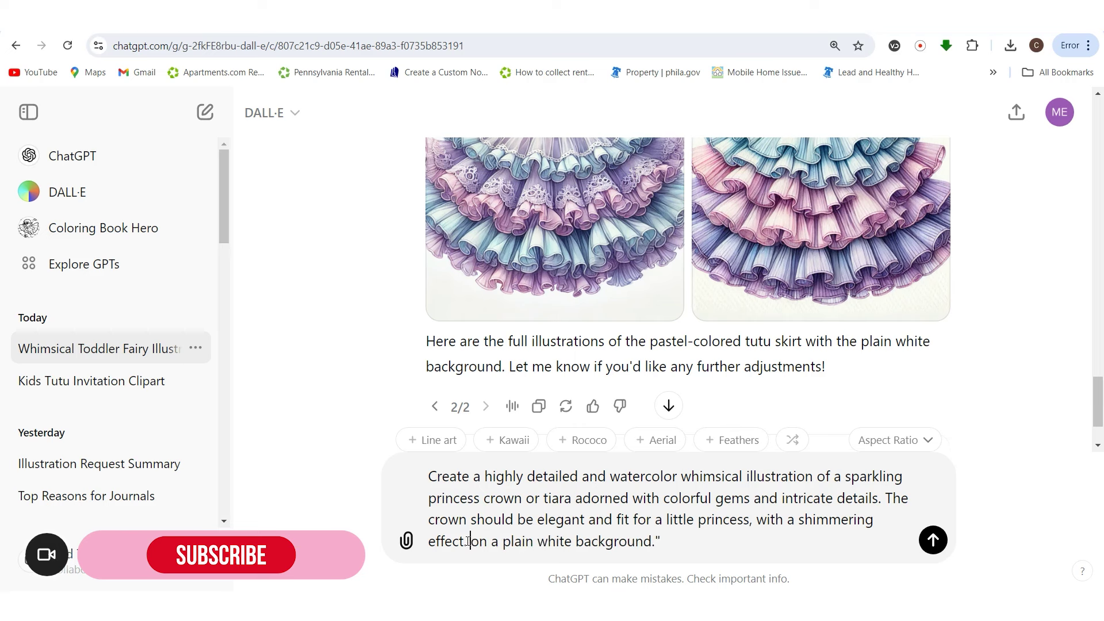
text(This sho)
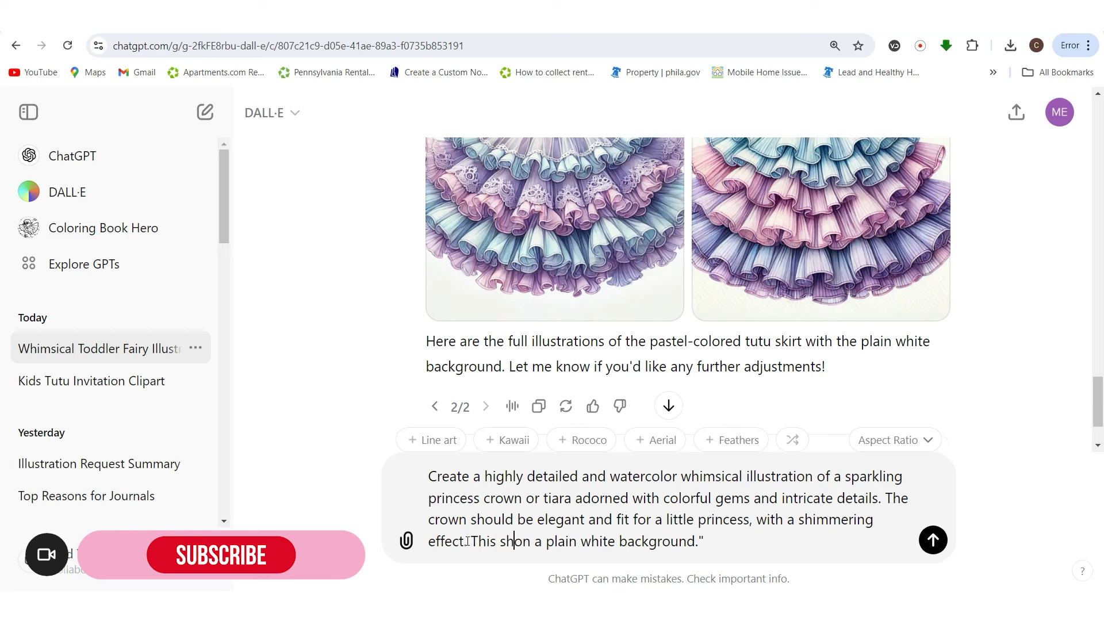
text(uld be on)
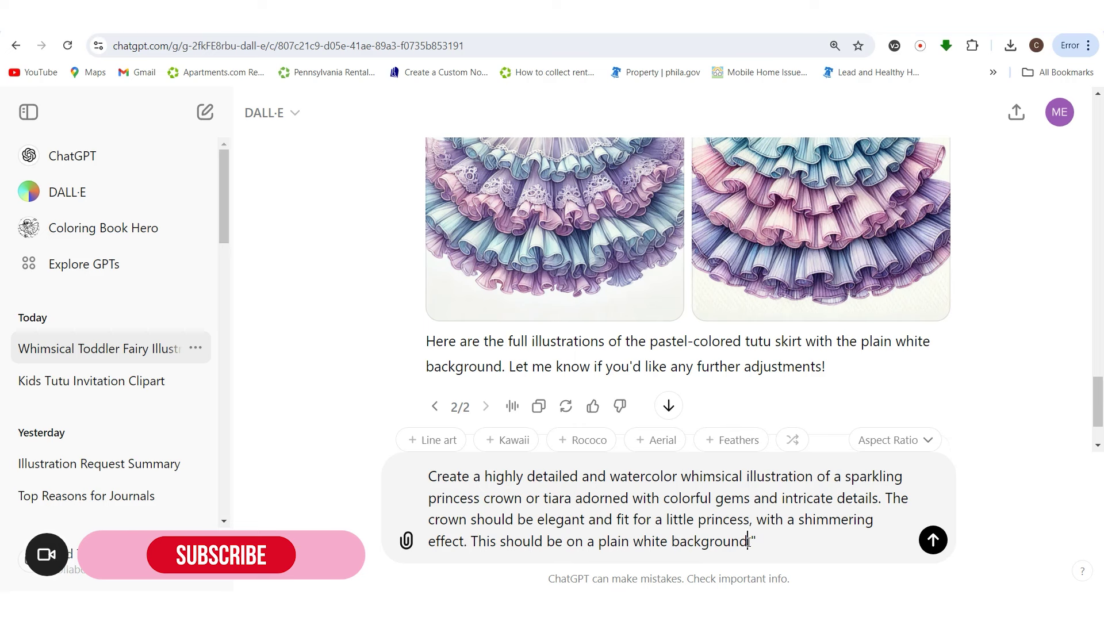
text( a plain white background only )
text(white w)
key(BackSpace)
key(BackSpace)
key(BackSpace)
key(BackSpace)
key(BackSpace)
key(BackSpace)
key(BackSpace)
key(BackSpace)
key(BackSpace)
text(y)
click(471, 541)
text(")
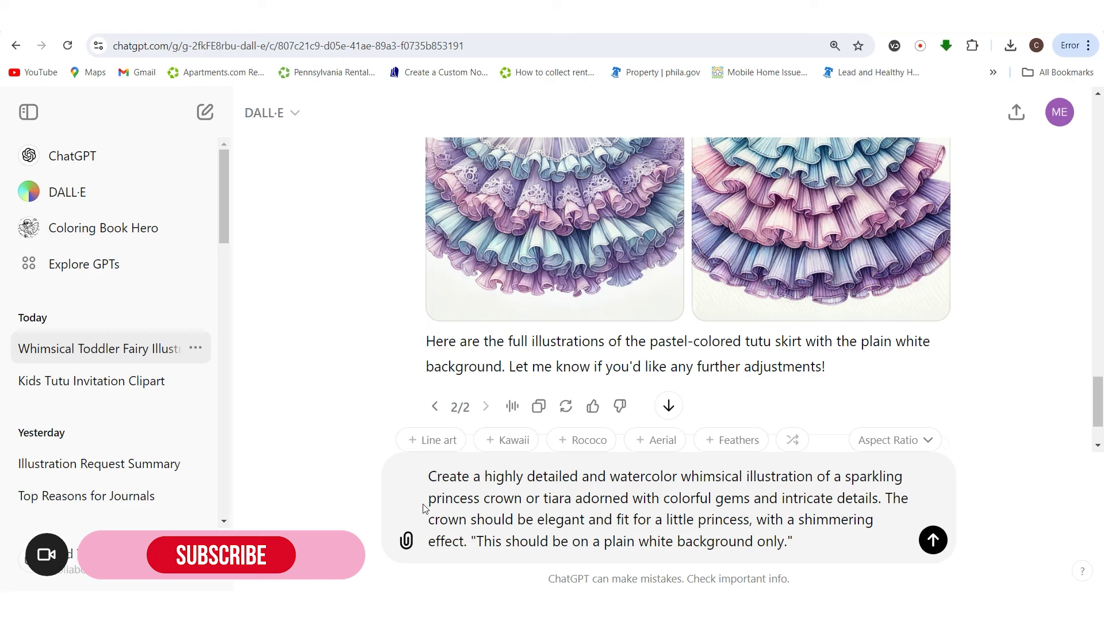
- Add "purple" before "princess crown" and remove "or" so the prompt reads "purple princess crown tiara"
text(purple)
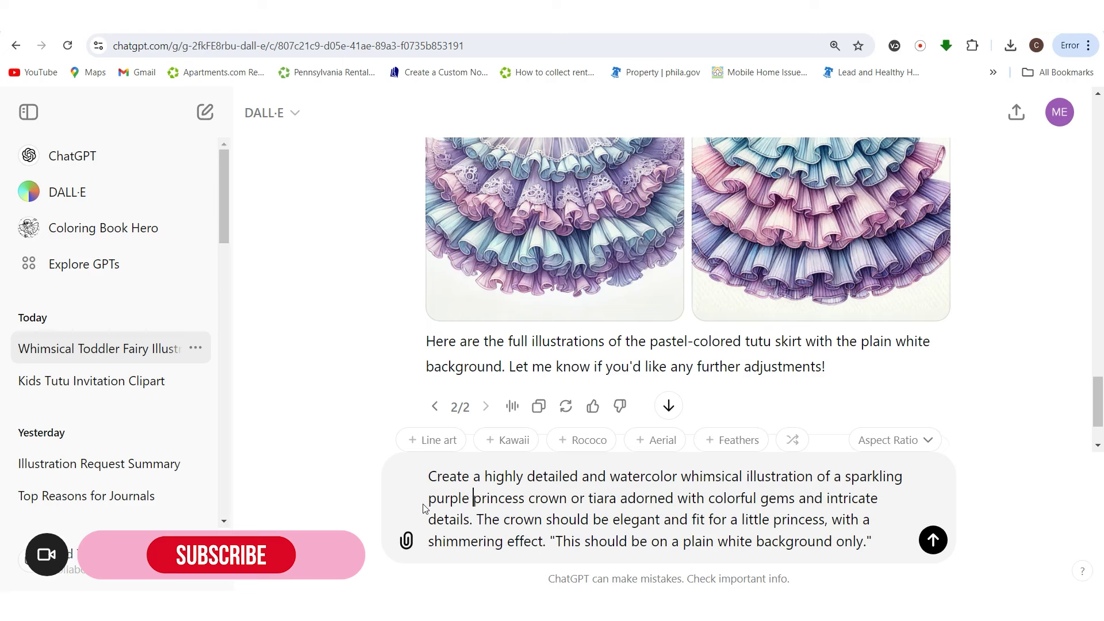
click(589, 498)
key(BackSpace)
key(BackSpace)
key(BackSpace)
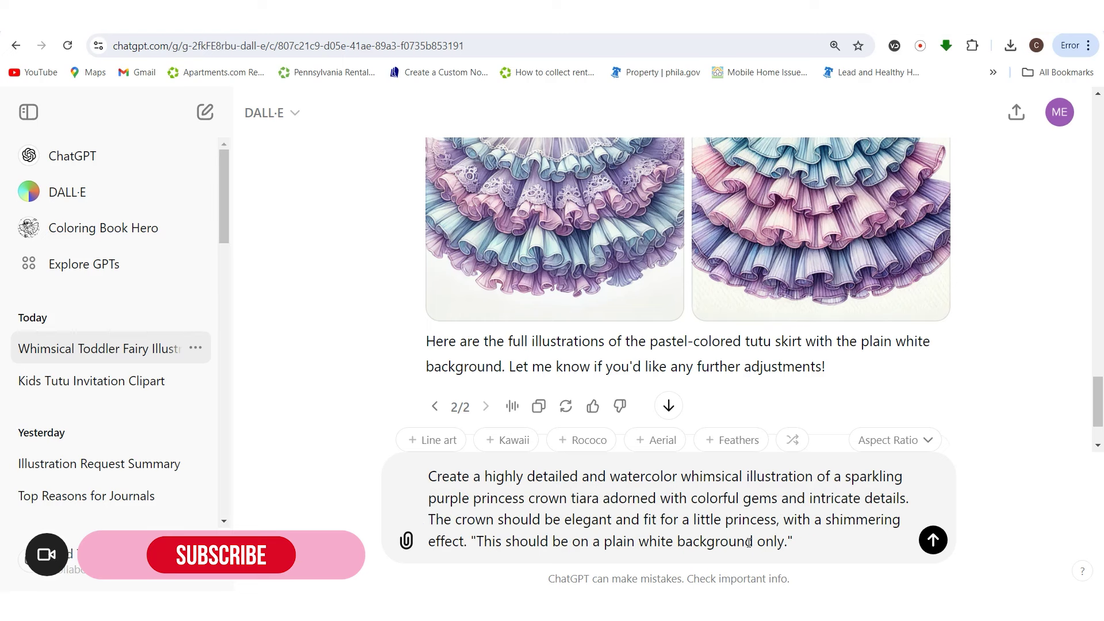
- Insert "matching" before "colorful gems" and submit the crown prompt
click(693, 500)
text(matching)
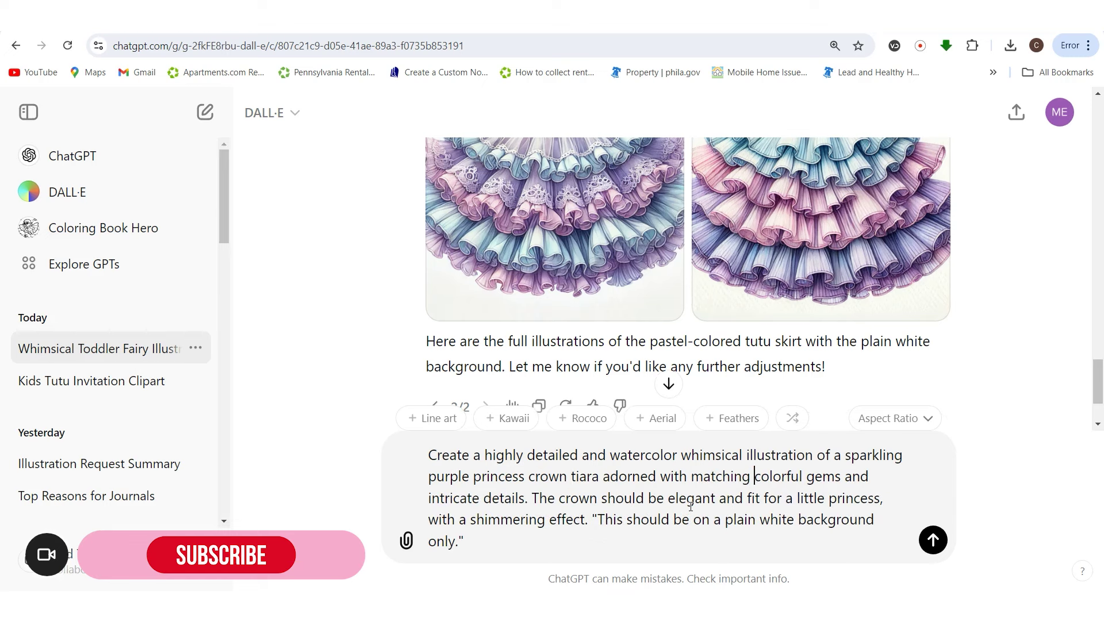
click(931, 538)
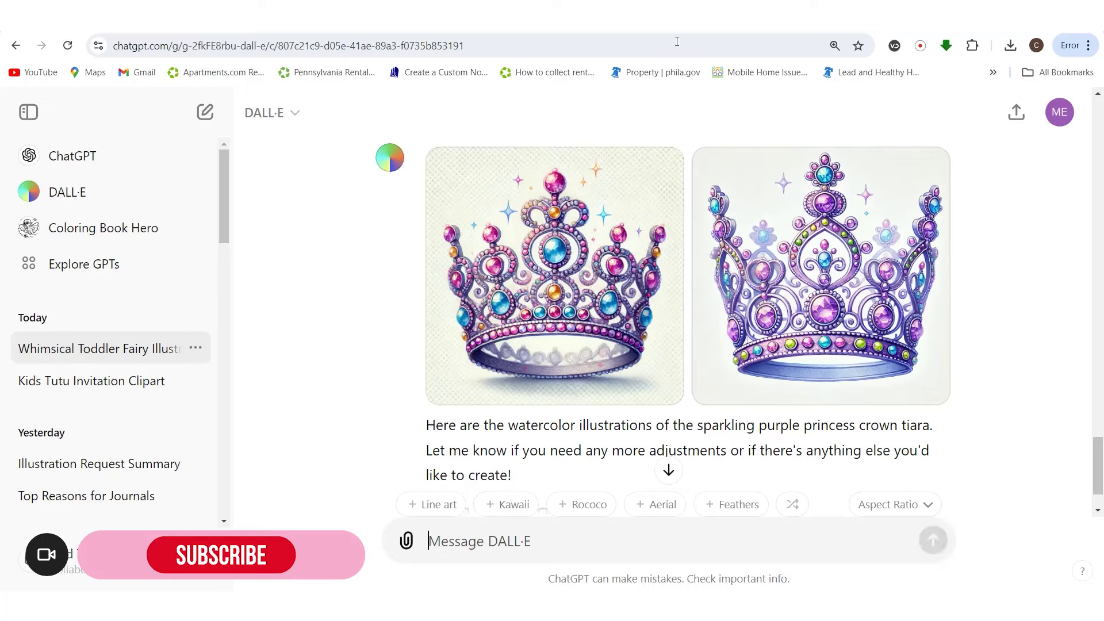
- Download both generated purple crown images and regenerate the response
click(655, 182)
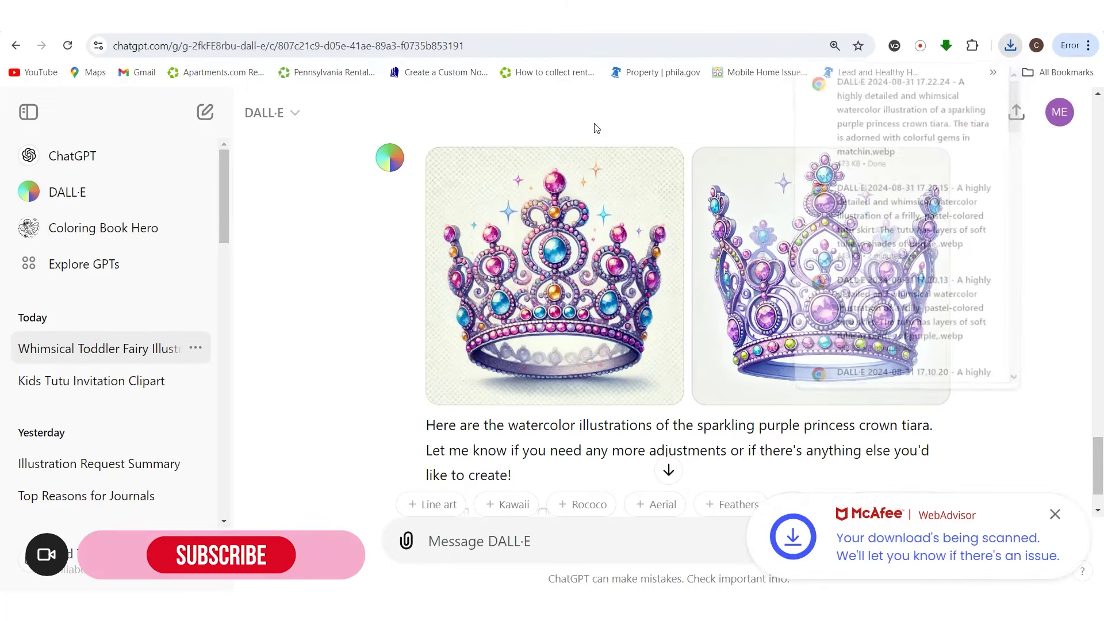
click(924, 171)
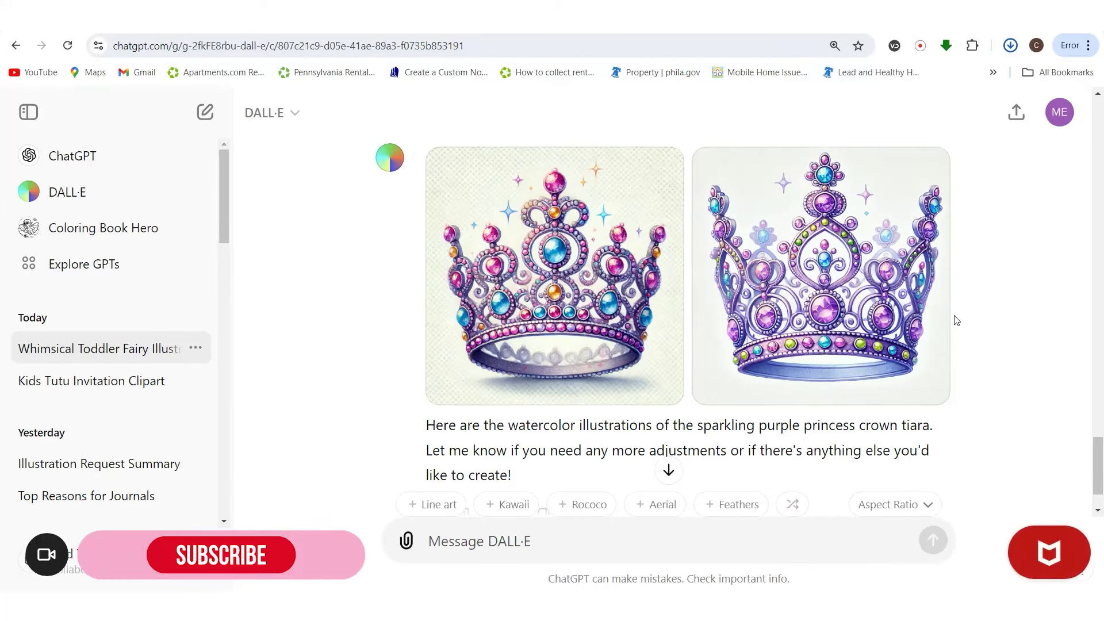
scroll(604, 460, down, 1)
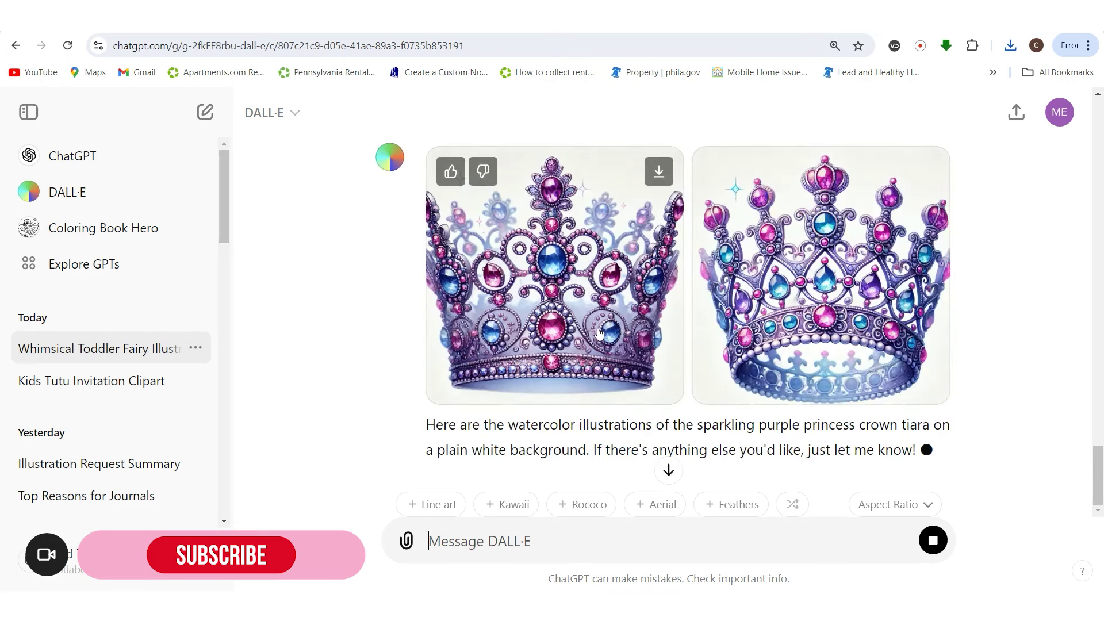
- Reuse the previous crown prompt in a new message, changing the color description to "pastel colored purple"
scroll(826, 306, up, 2)
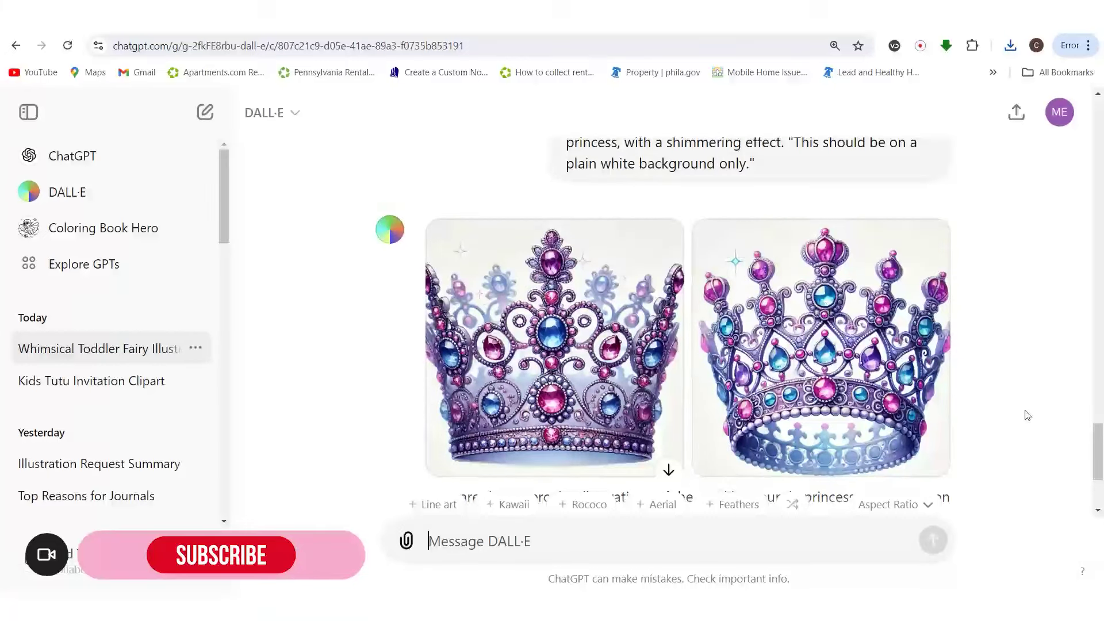
scroll(906, 369, down, 3)
scroll(907, 369, up, 3)
scroll(906, 369, up, 1)
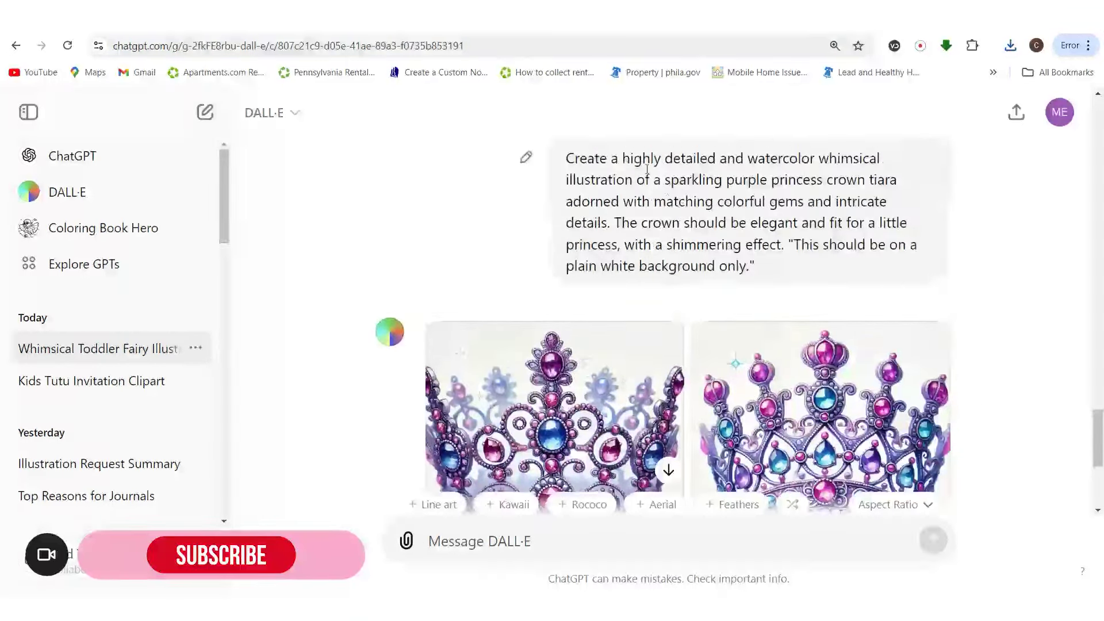
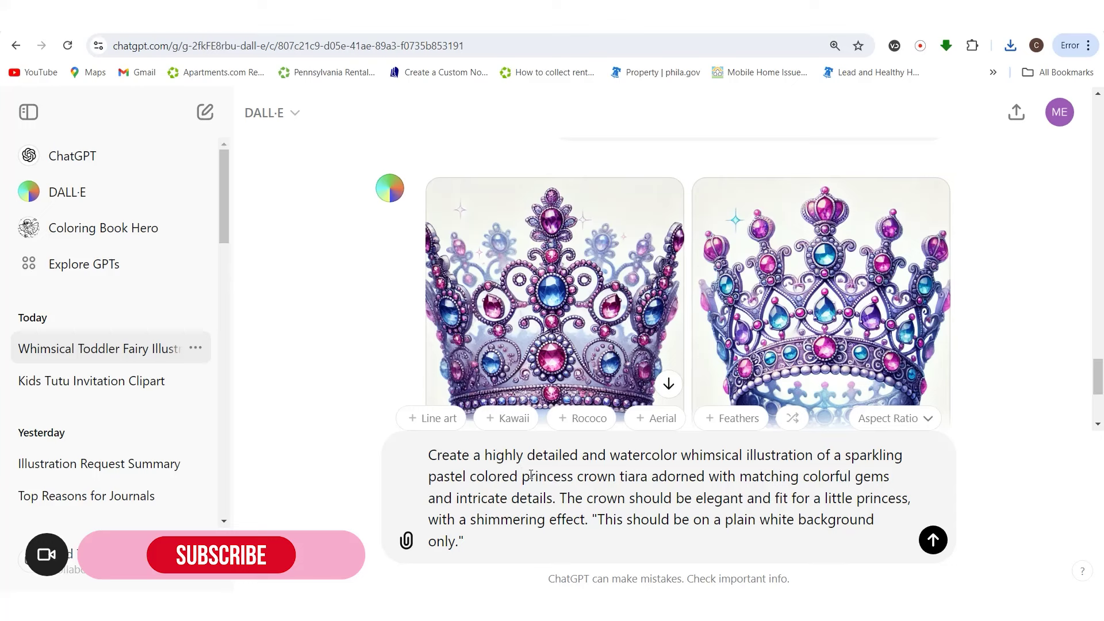
text(purple )
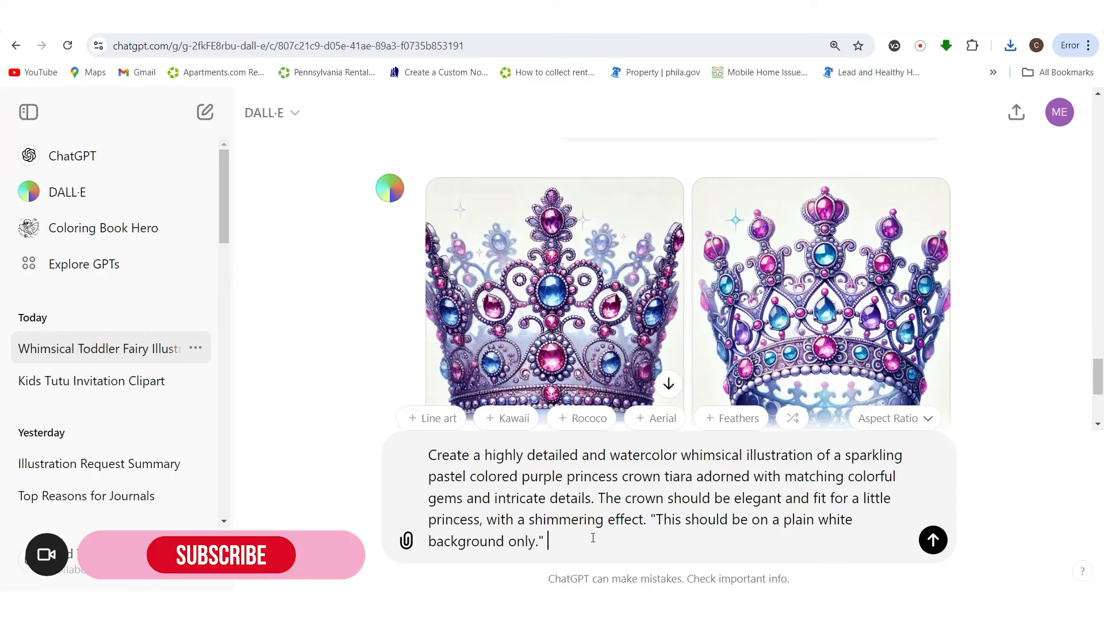
- Append "Do not cut off edges of image." to the crown prompt and submit it
text(Do)
key(BackSpace)
key(BackSpace)
text(fULL)
key(BackSpace)
key(BackSpace)
text(Do not cut off edges)
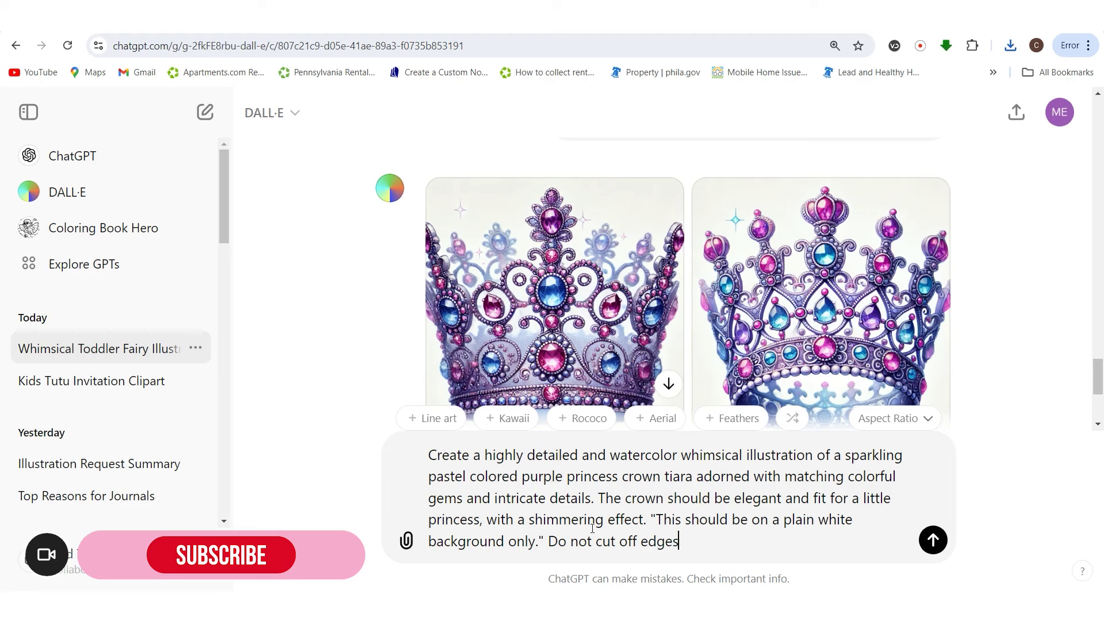
text( of inna)
key(BackSpace)
key(BackSpace)
text(mag)
click(927, 543)
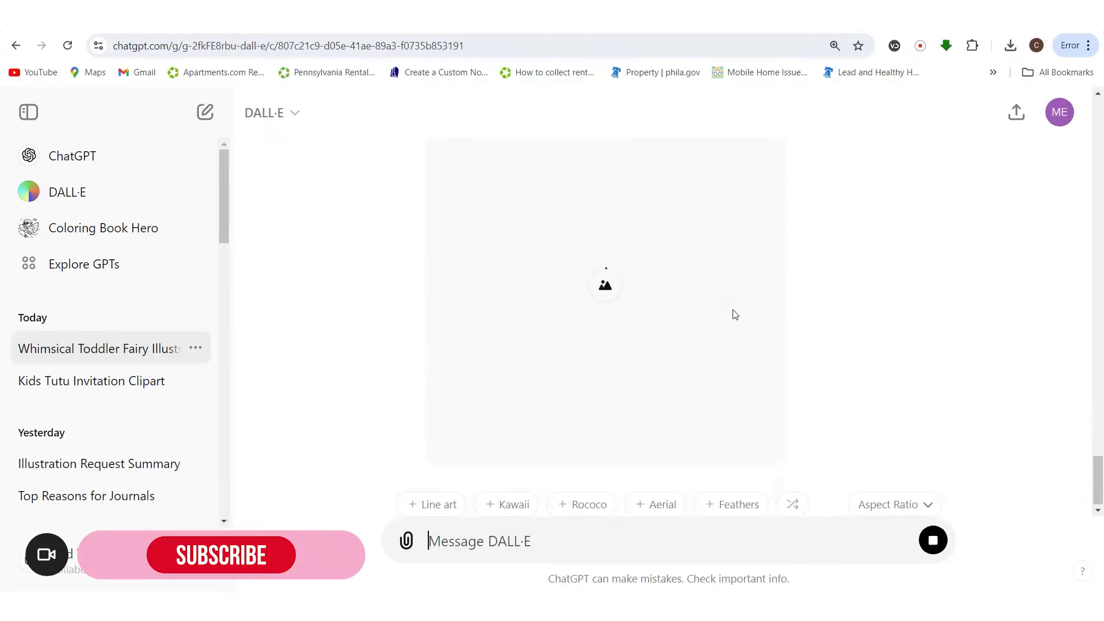
- Review the earlier tutu and fairy prompts and illustrations in the conversation, returning to the newest crown response
scroll(741, 262, up, 5)
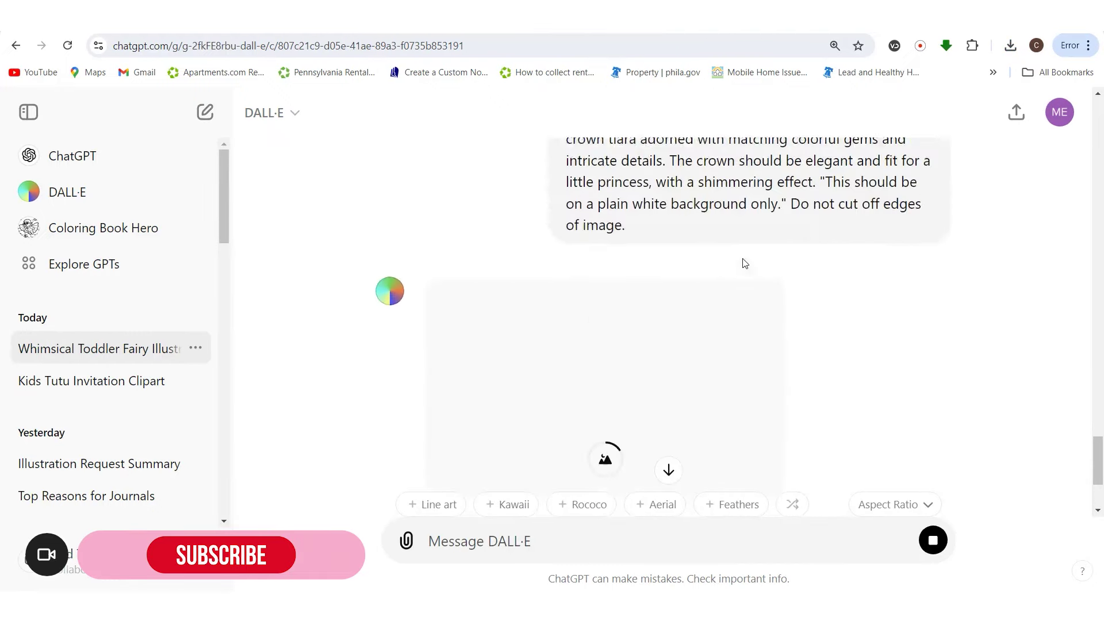
scroll(662, 305, up, 8)
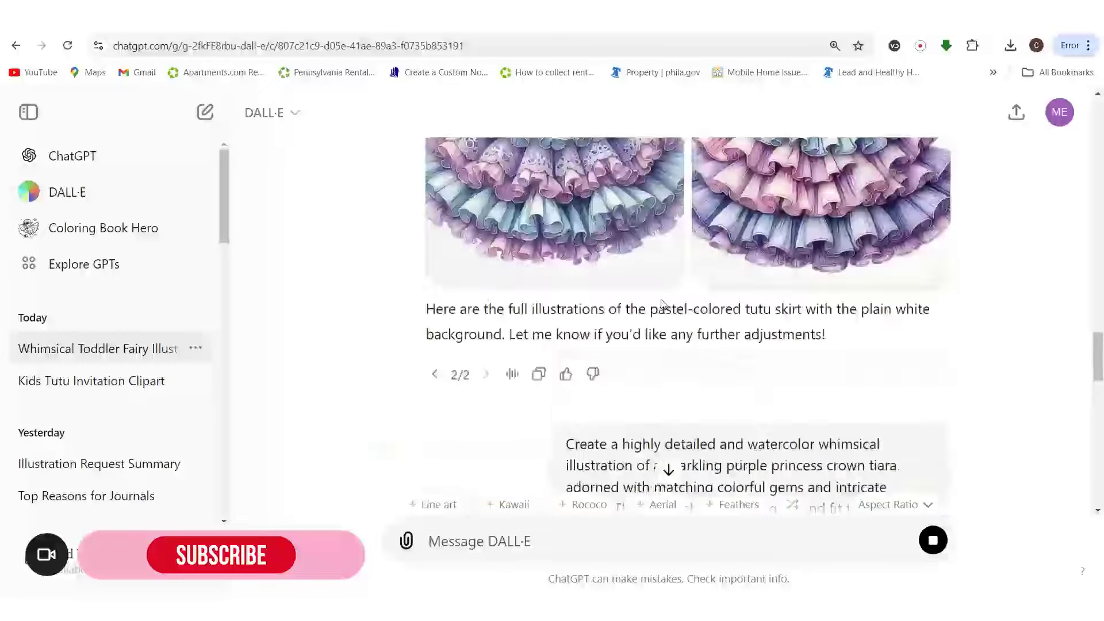
scroll(699, 362, up, 4)
scroll(699, 362, up, 4)
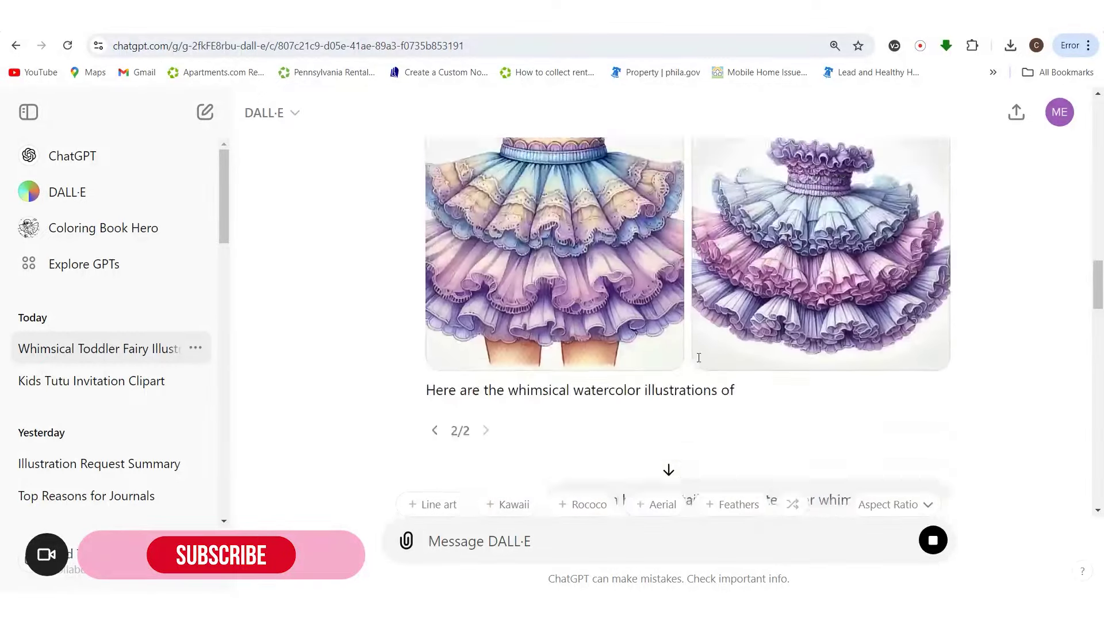
scroll(699, 362, down, 12)
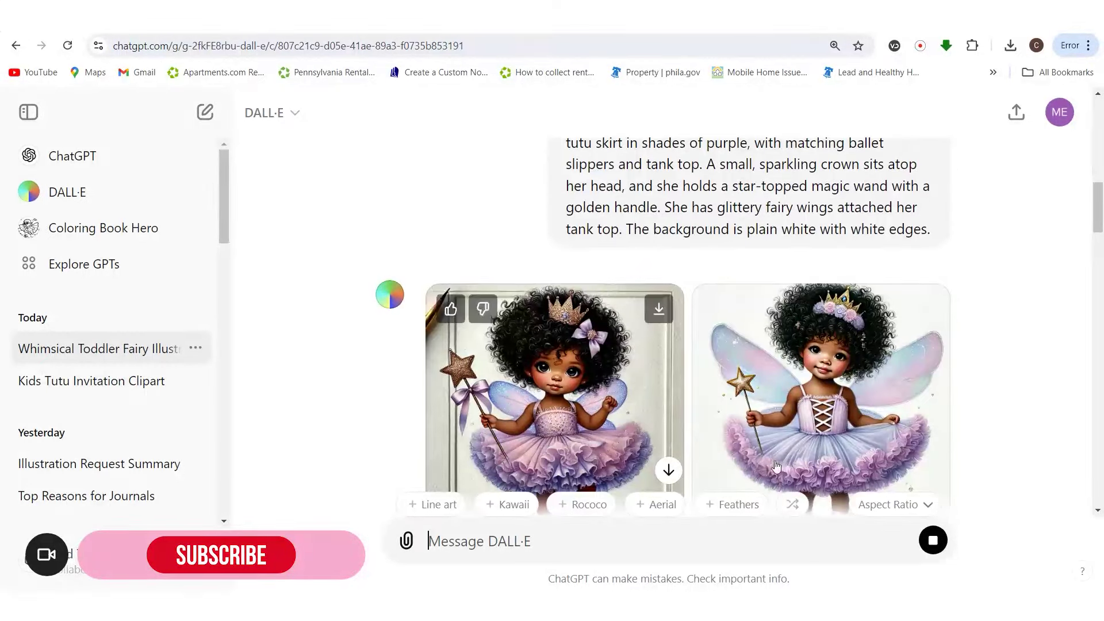
scroll(862, 425, down, 3)
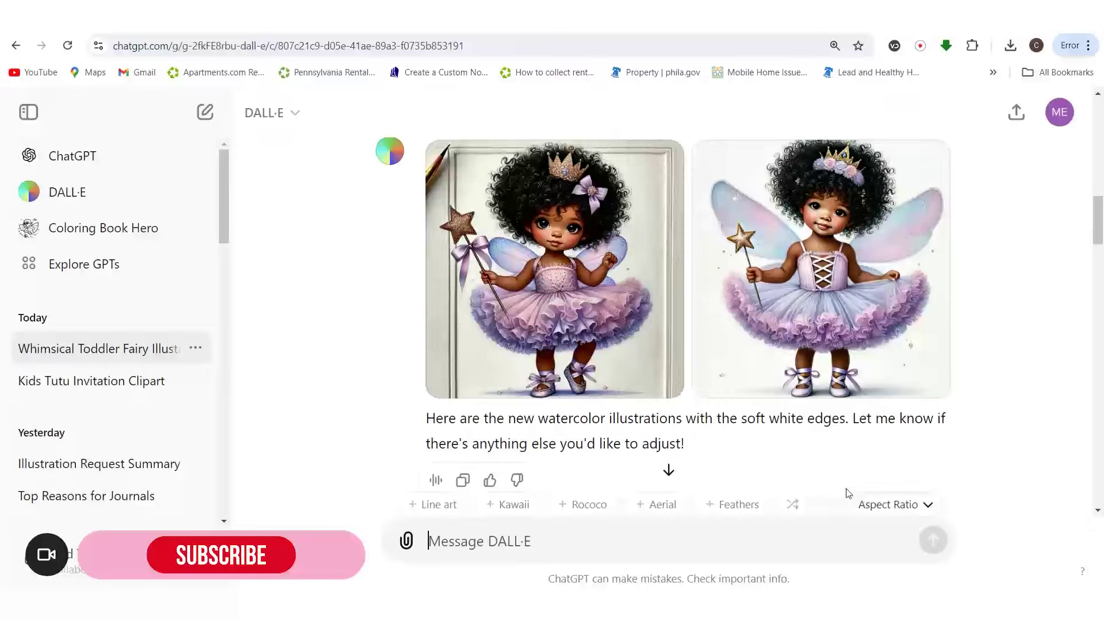
scroll(813, 402, down, 9)
scroll(767, 434, down, 20)
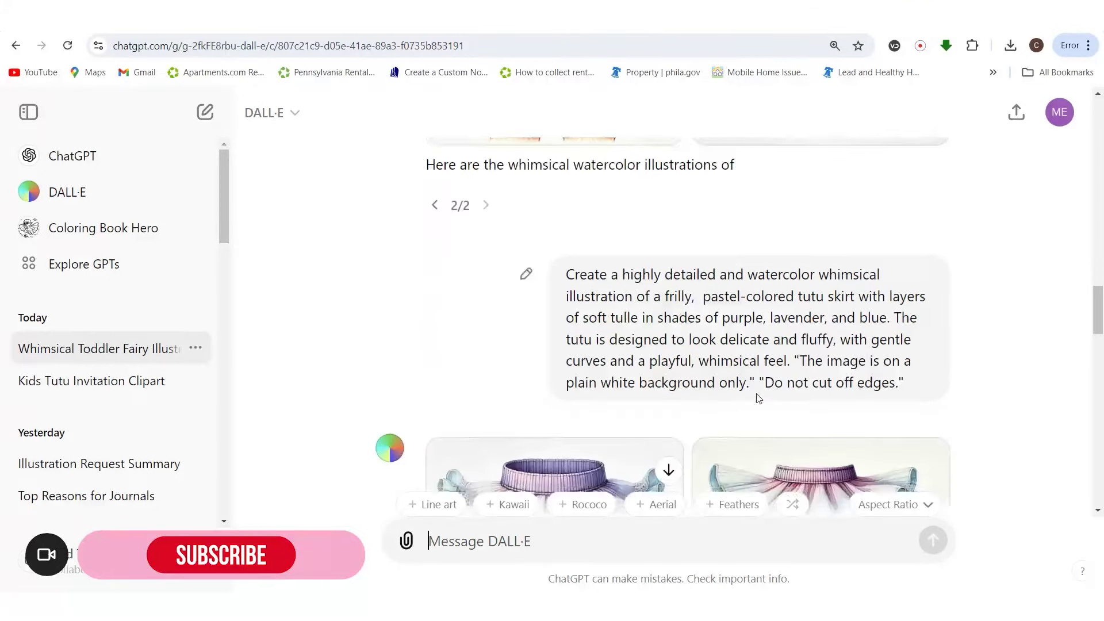
scroll(753, 397, down, 15)
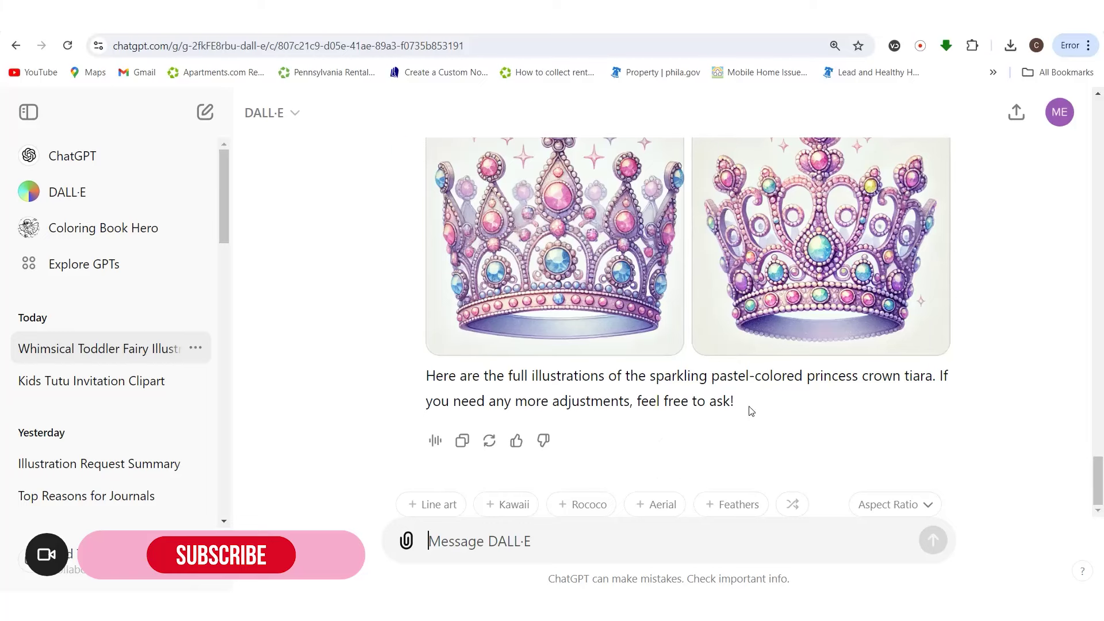
- Compare the pastel crown images with their prompt and regenerate the response
scroll(749, 409, up, 1)
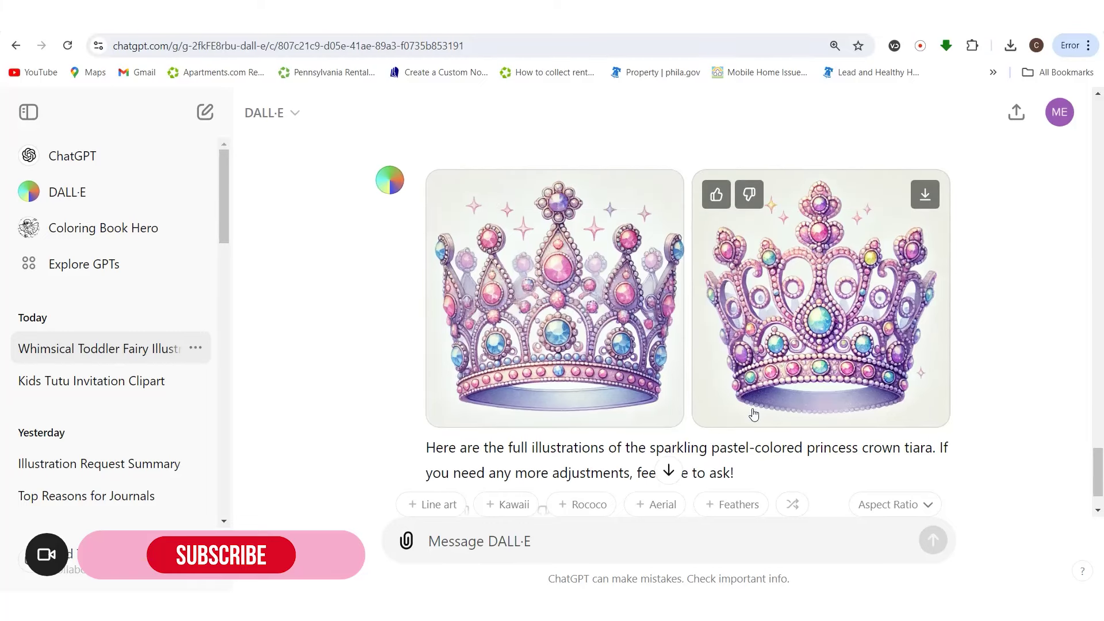
scroll(819, 362, up, 5)
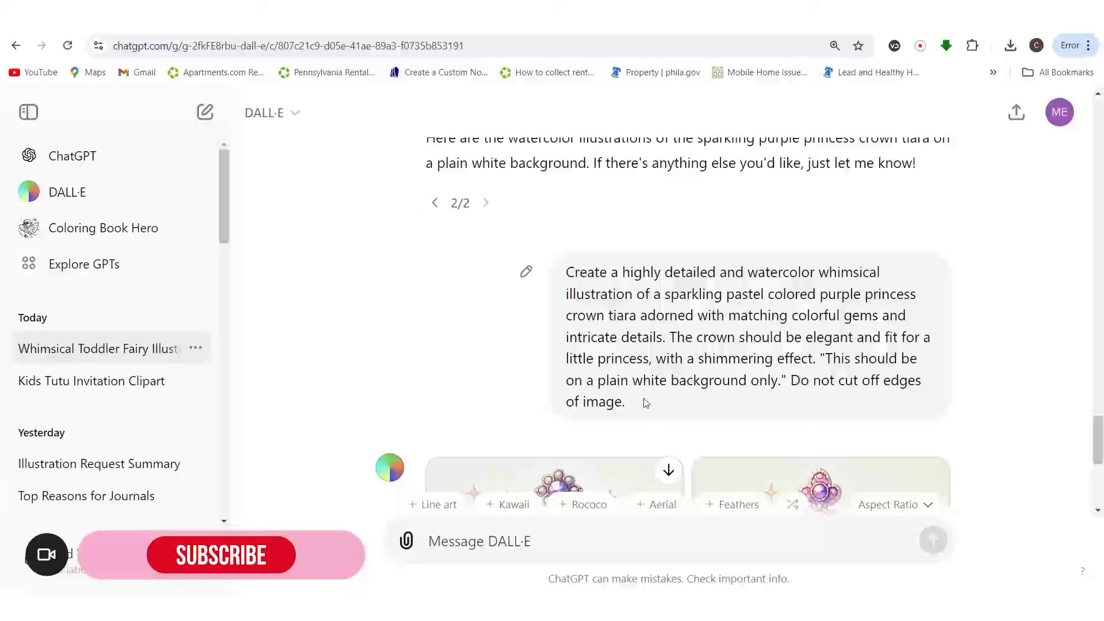
scroll(646, 402, down, 5)
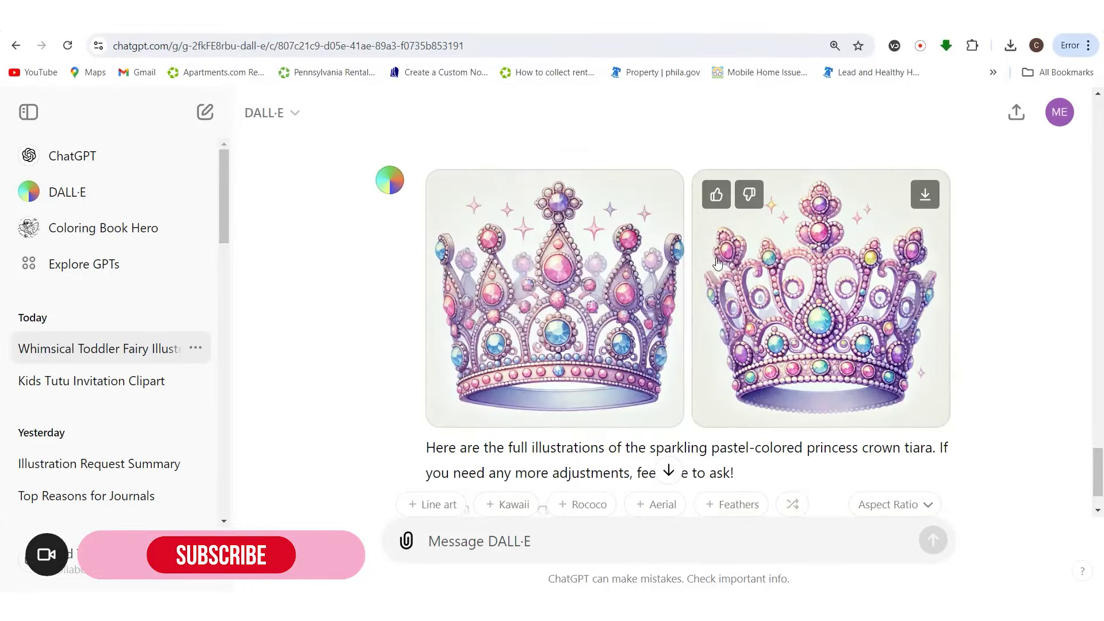
scroll(513, 438, down, 2)
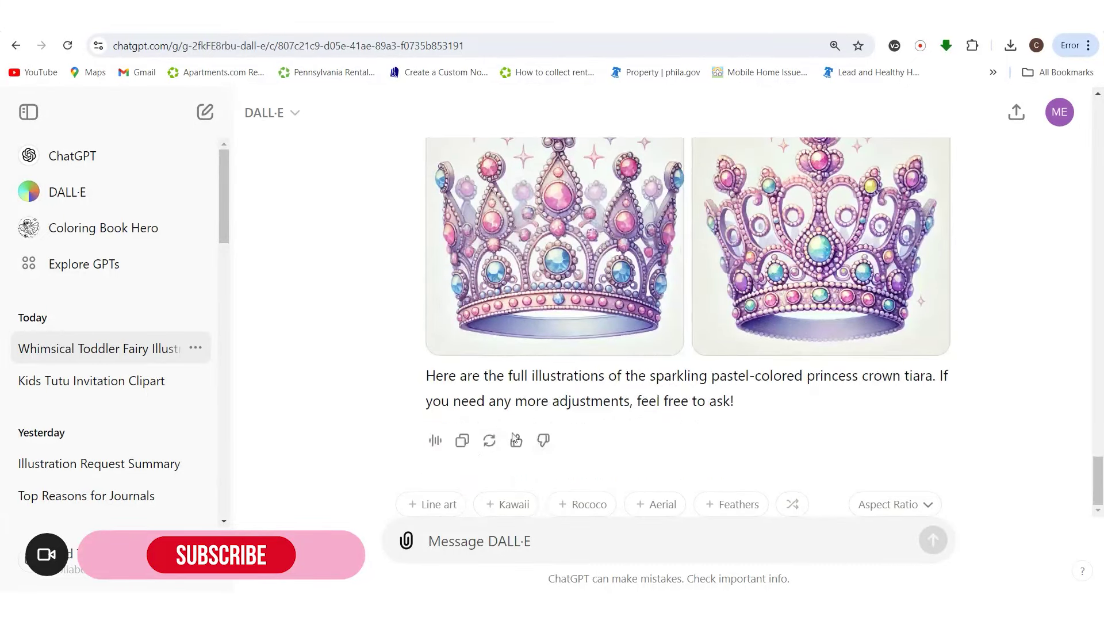
click(490, 441)
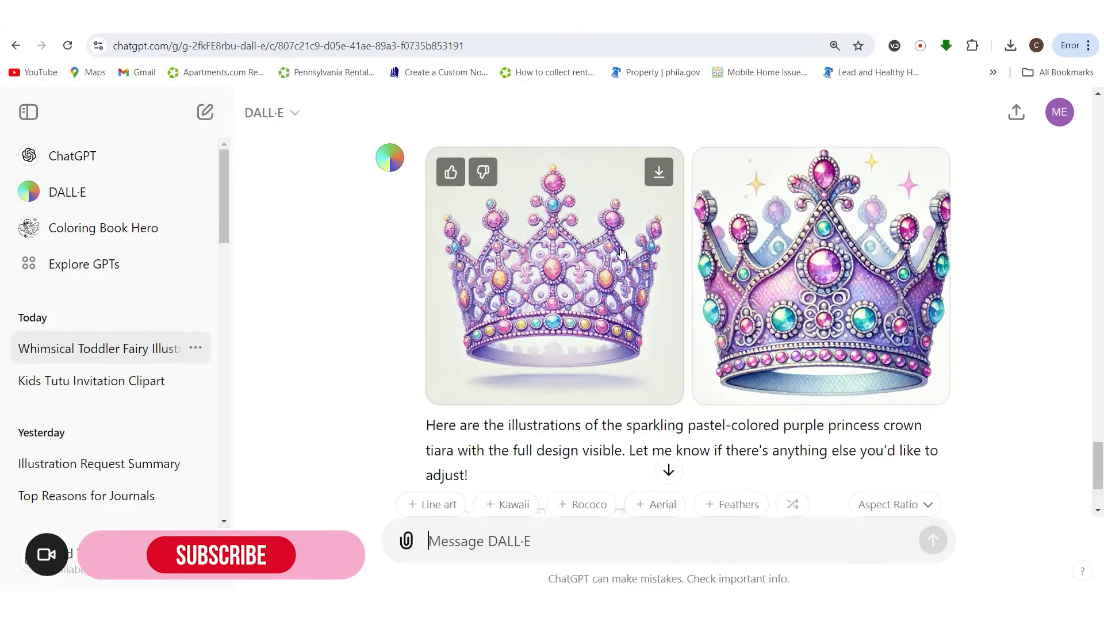
- Download the first regenerated pastel crown image and return to the previous version of that response
click(658, 172)
scroll(460, 457, down, 1)
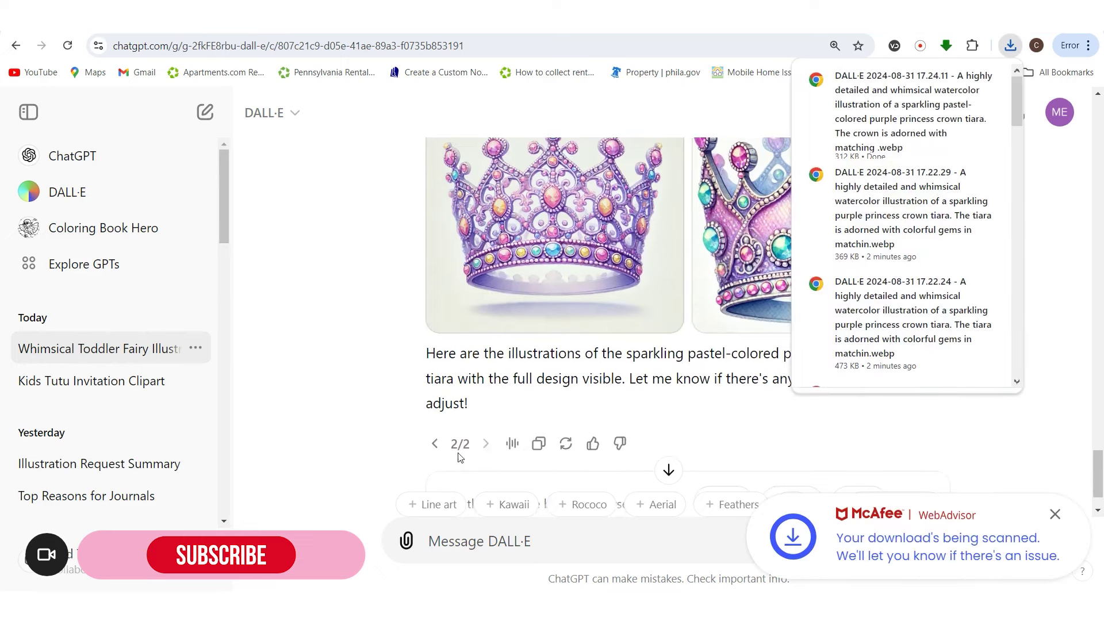
click(435, 443)
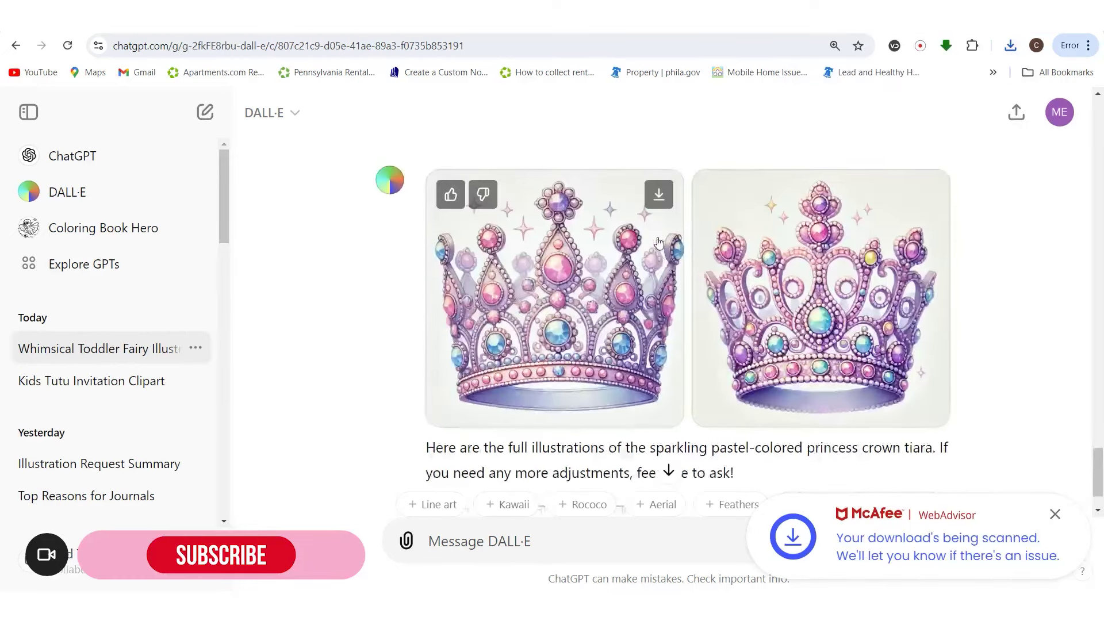
- Download the second pastel crown image and reopen the Kids Tutu Invitation Clipart conversation, reloading its page
click(925, 196)
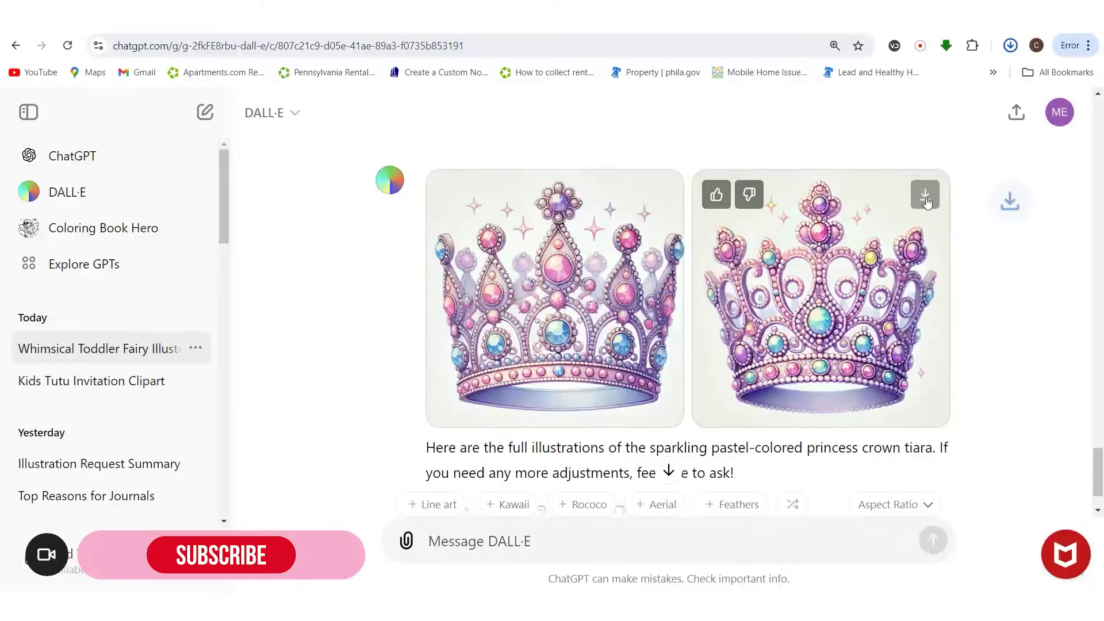
click(140, 383)
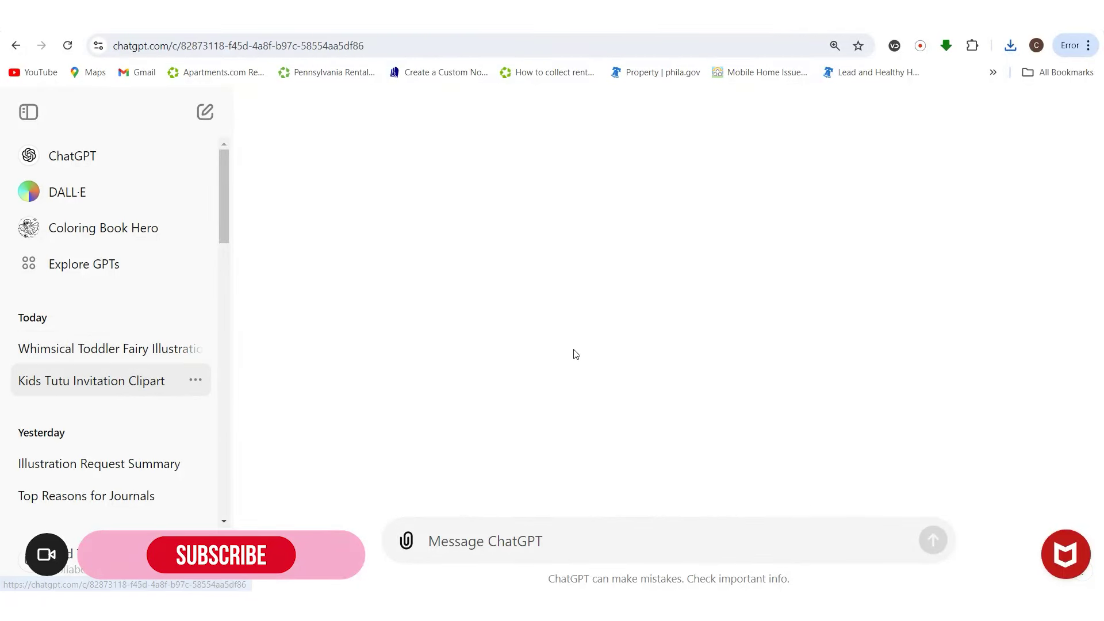
click(397, 40)
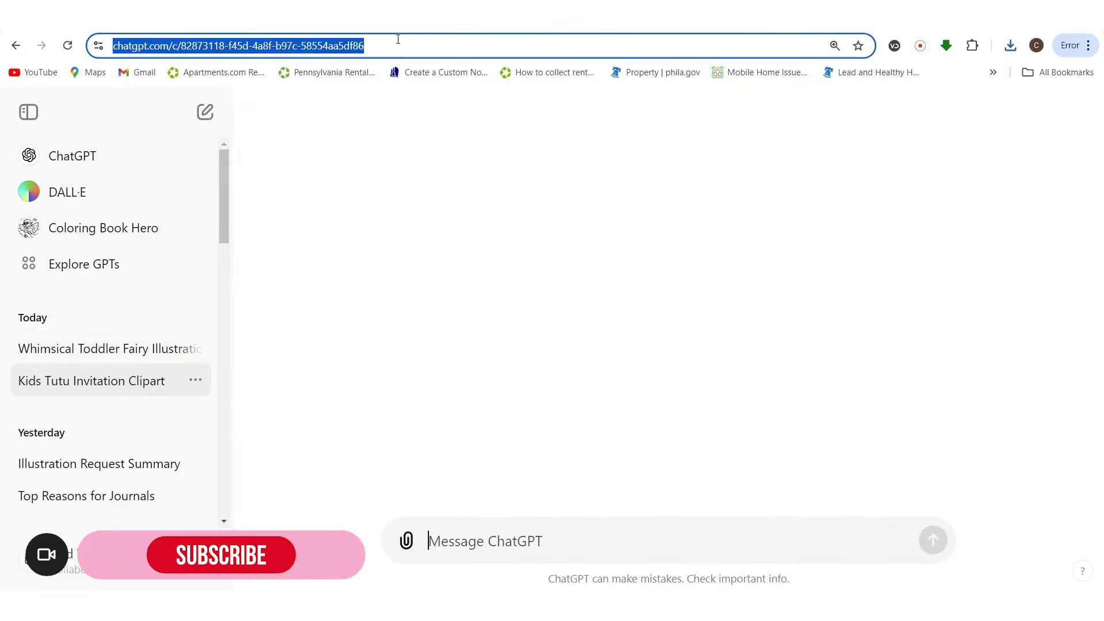
key(Return)
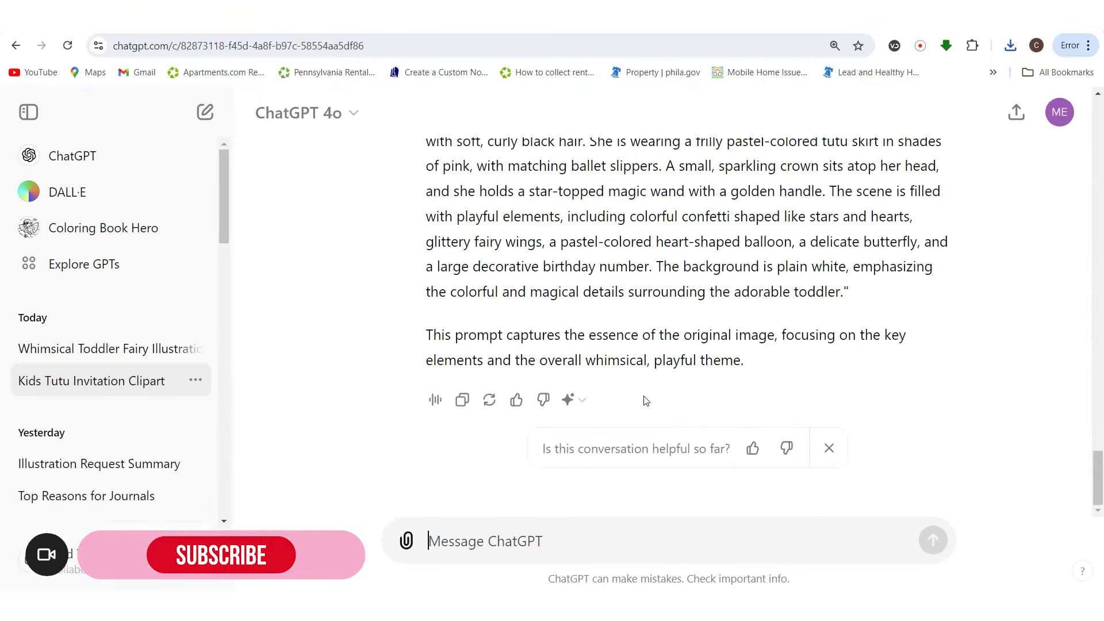
- Copy the Ballet Slippers prompt from the clipart list and paste it as a new message in the whimsical toddler fairy conversation
scroll(628, 391, up, 15)
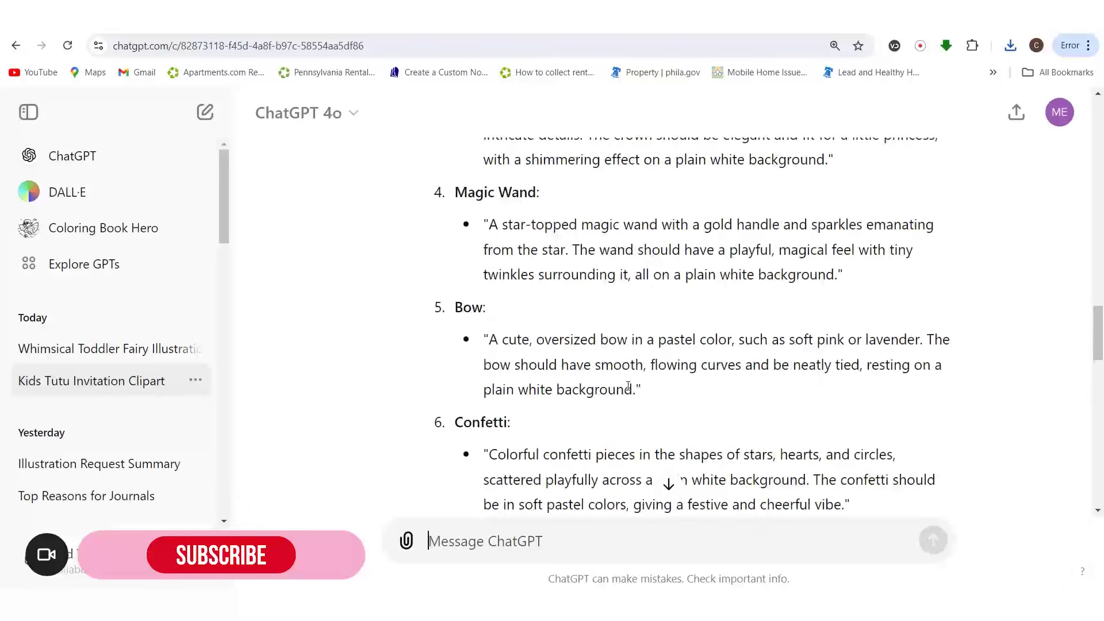
scroll(626, 386, up, 5)
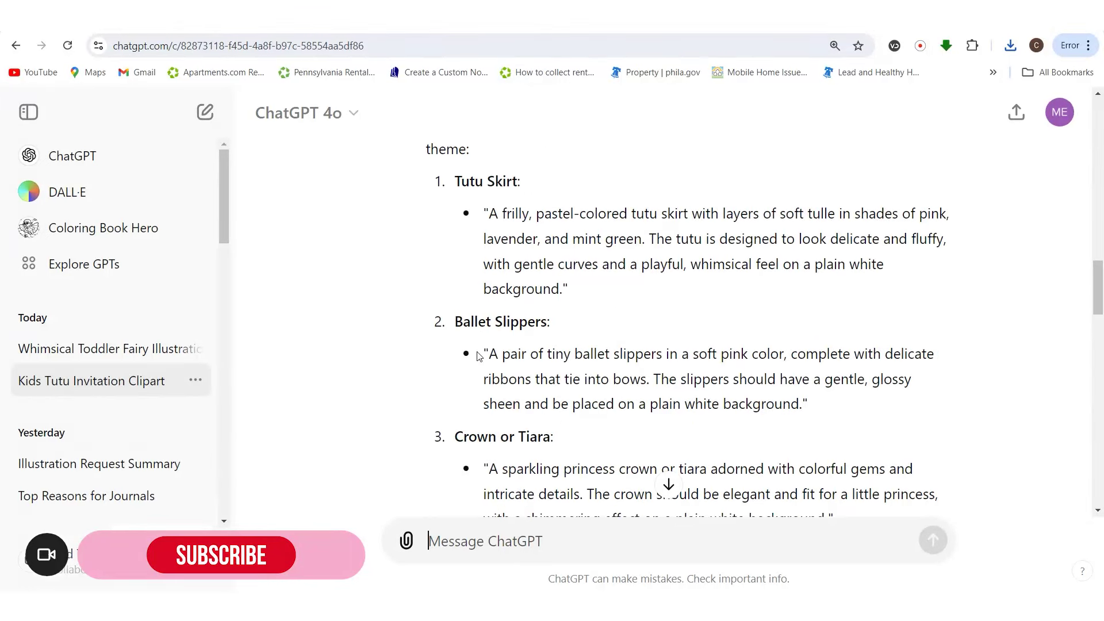
drag(493, 352, 809, 405)
right_click(719, 386)
click(747, 205)
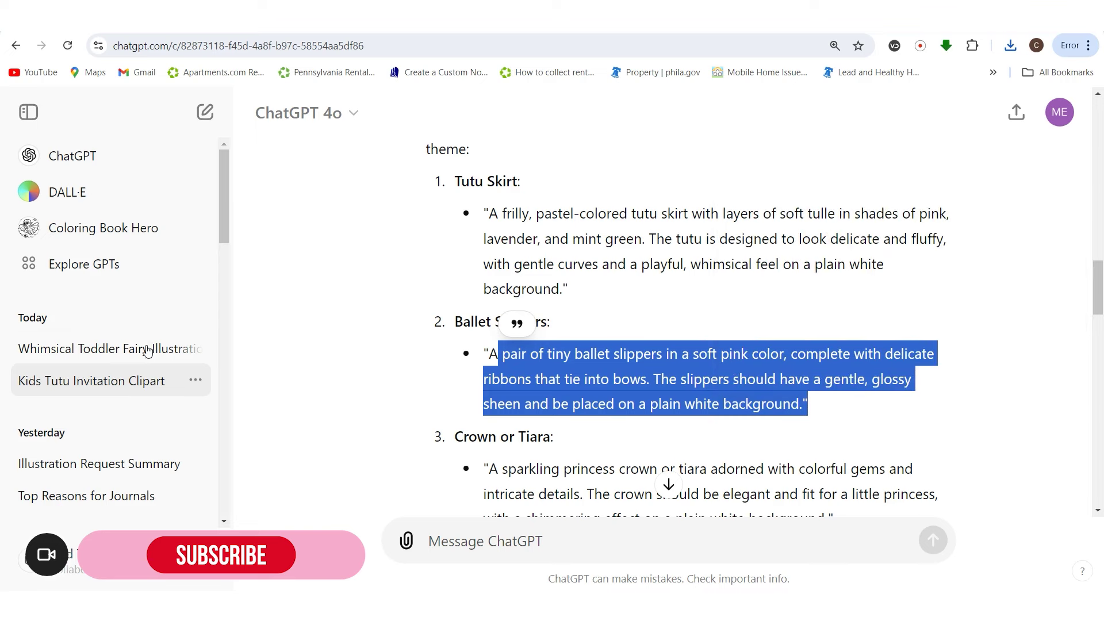
click(144, 350)
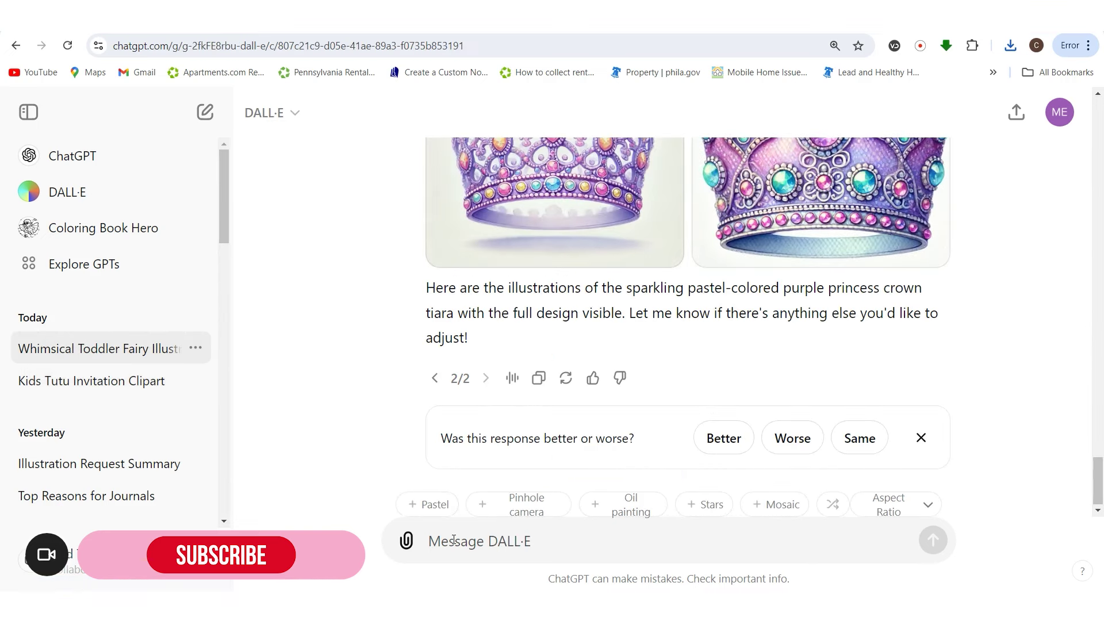
key(ctrl+v)
- Copy "Create a highly detailed and watercolor whimsical illustration of" from the last crown prompt and insert it at the start of the slippers prompt
scroll(580, 277, up, 8)
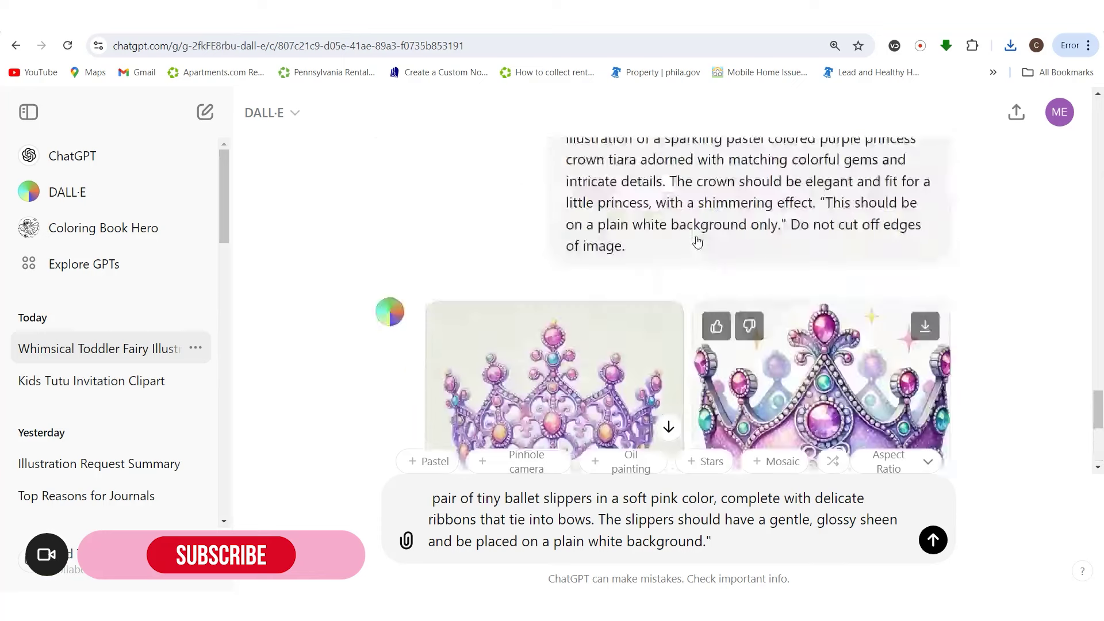
drag(575, 283, 654, 305)
drag(567, 284, 648, 307)
right_click(647, 308)
click(648, 315)
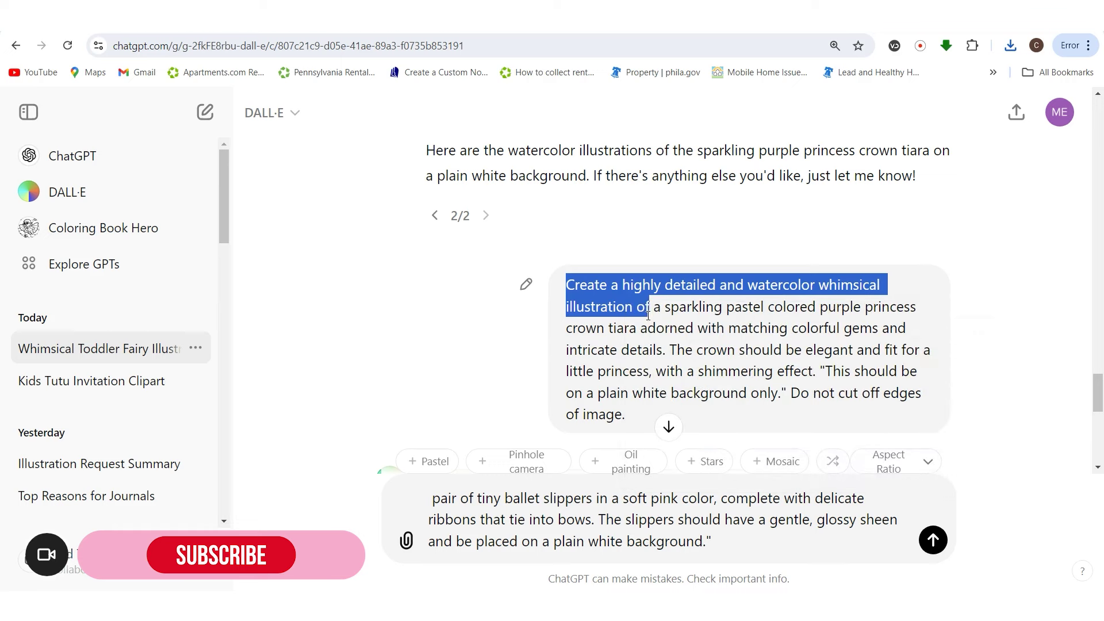
click(429, 498)
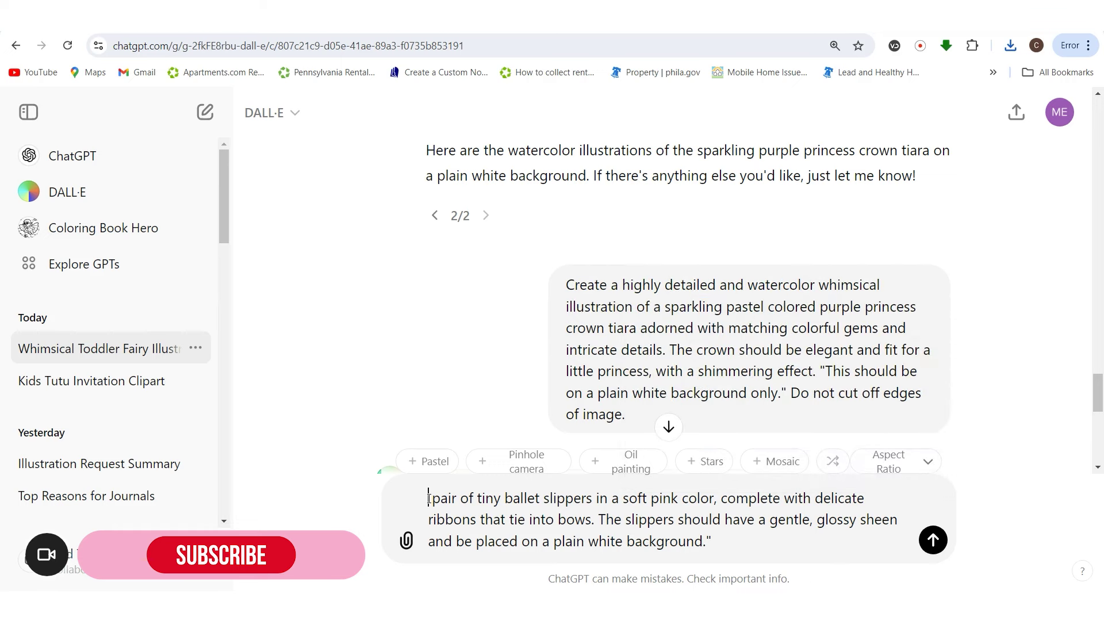
key(ctrl+v)
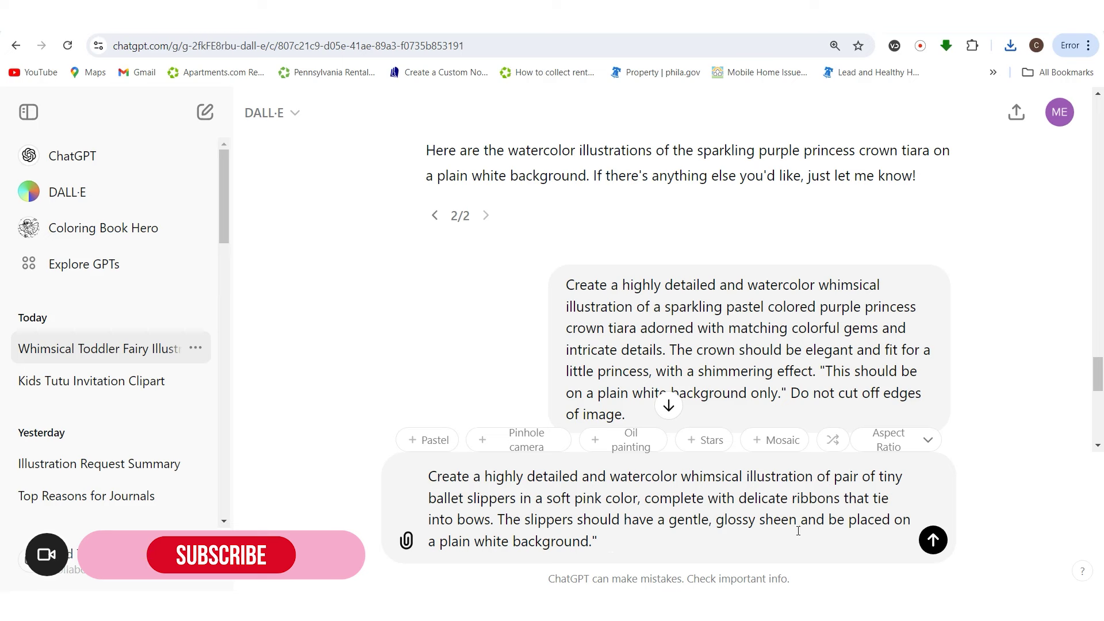
- Replace the slippers prompt's background wording with the crown prompt's ending: "This should be on a plain white background only." Do not cut off edges of image
drag(804, 519, 850, 538)
key(BackSpace)
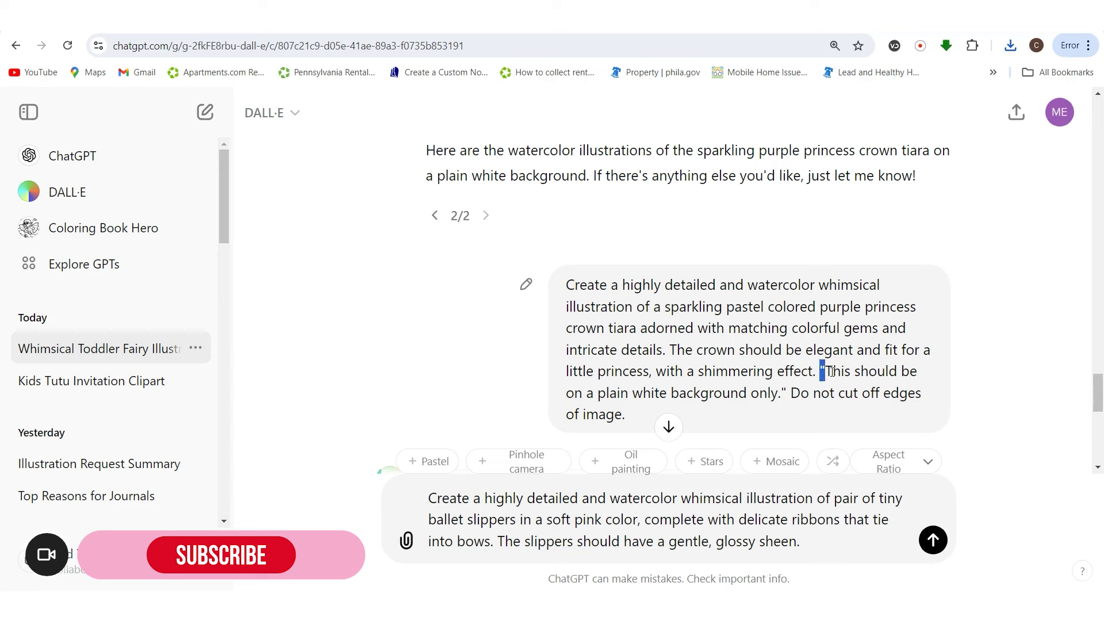
drag(832, 372, 885, 411)
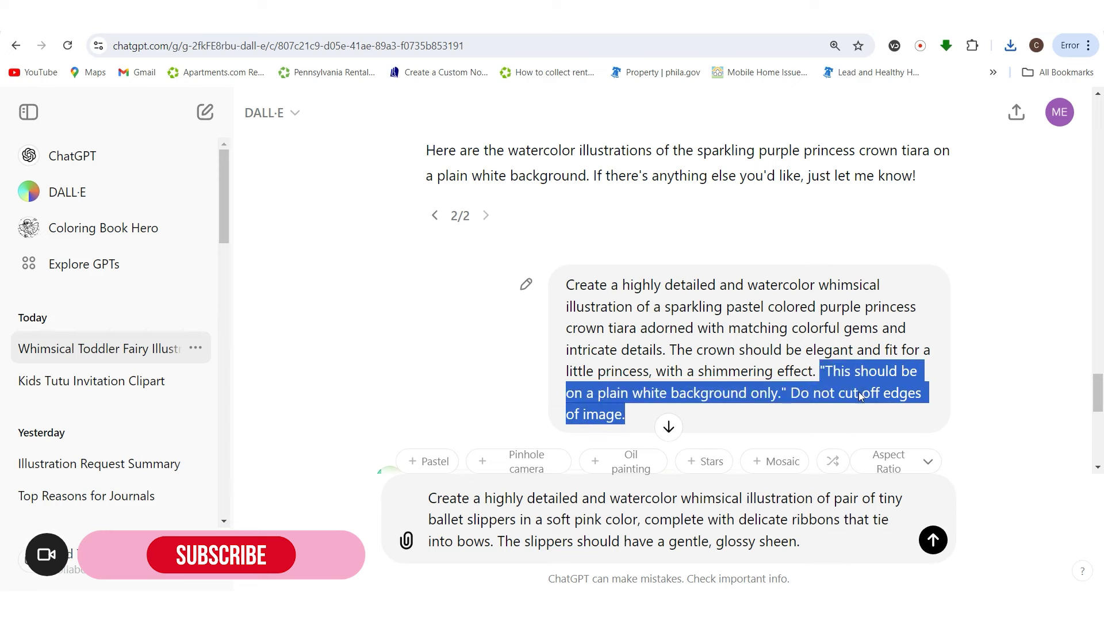
right_click(861, 396)
click(653, 232)
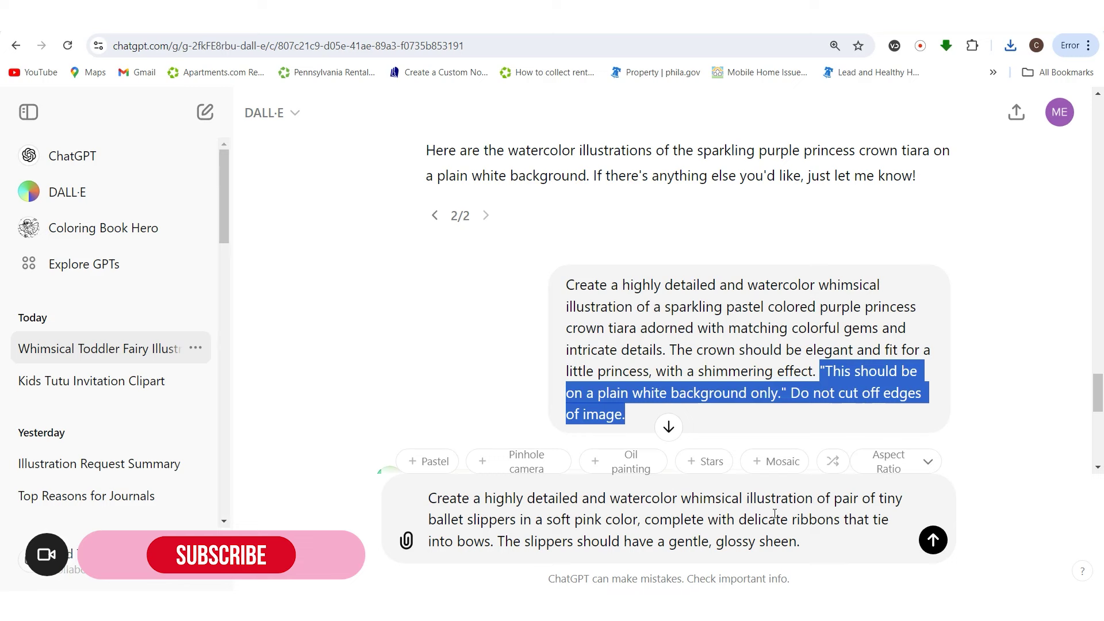
click(830, 544)
key(ctrl+v)
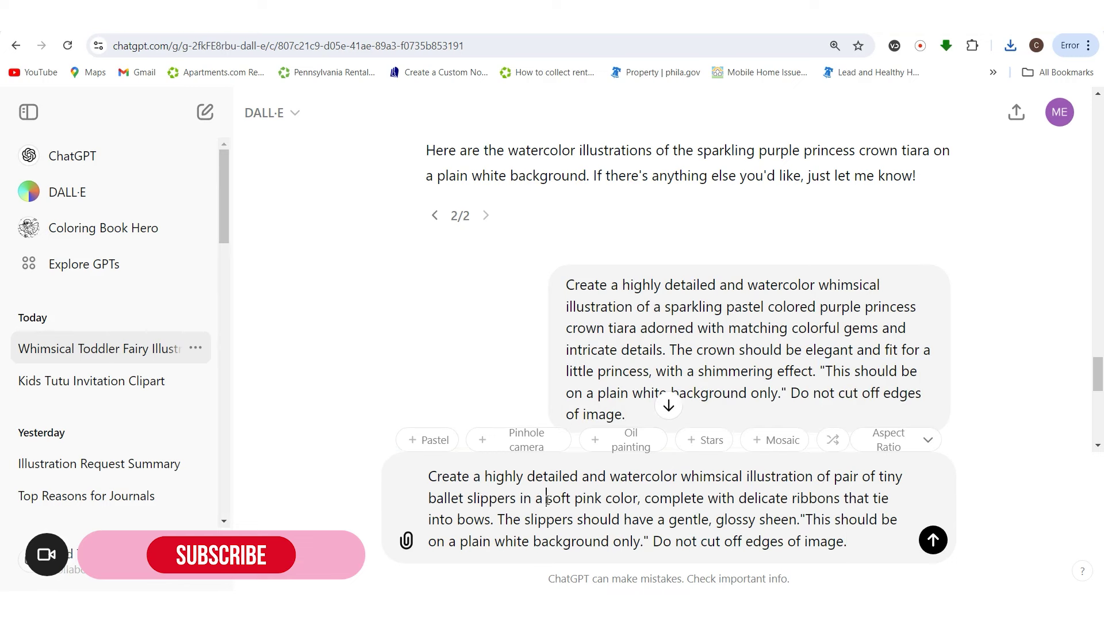
- Change the slippers' color description to "pastel colored soft purple color" and submit the prompt
text(pastel co)
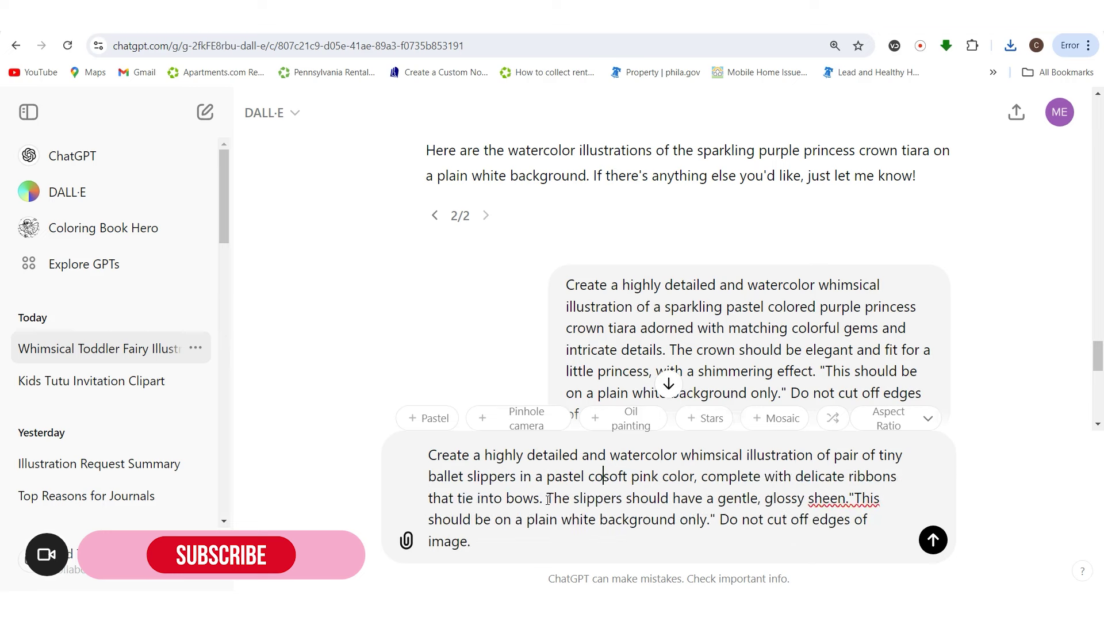
text(lored)
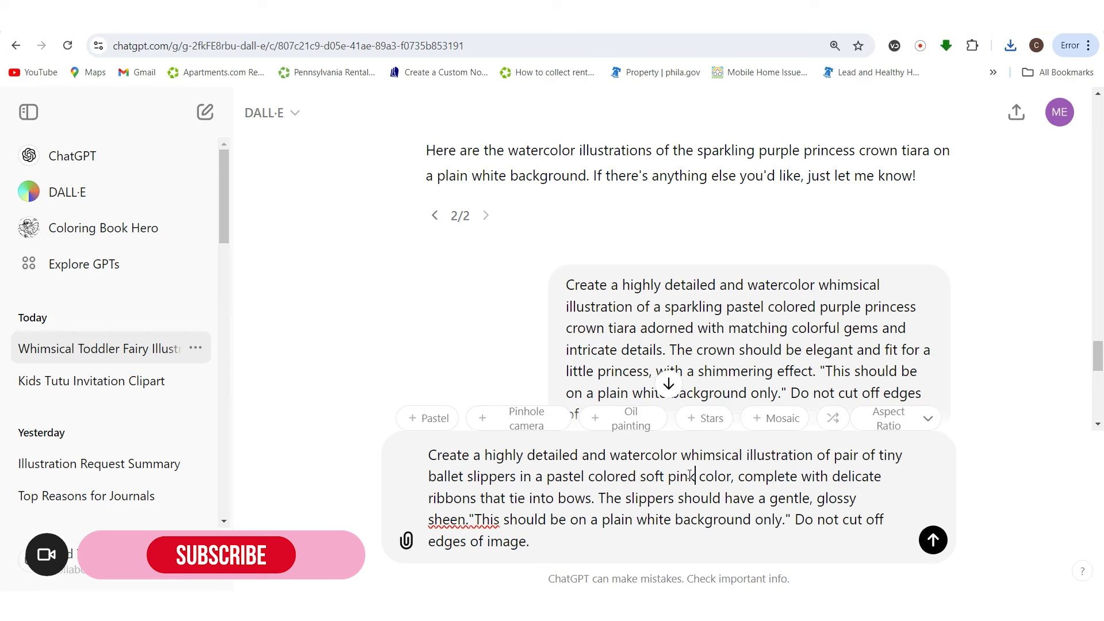
key(BackSpace)
key(BackSpace)
key(BackSpace)
text(urple)
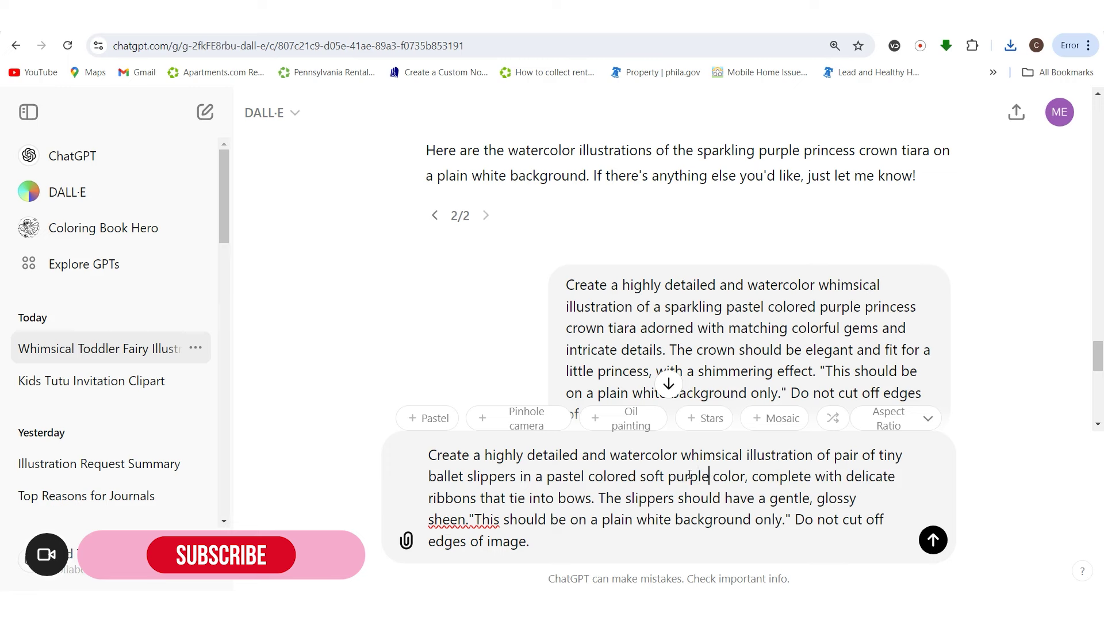
click(943, 540)
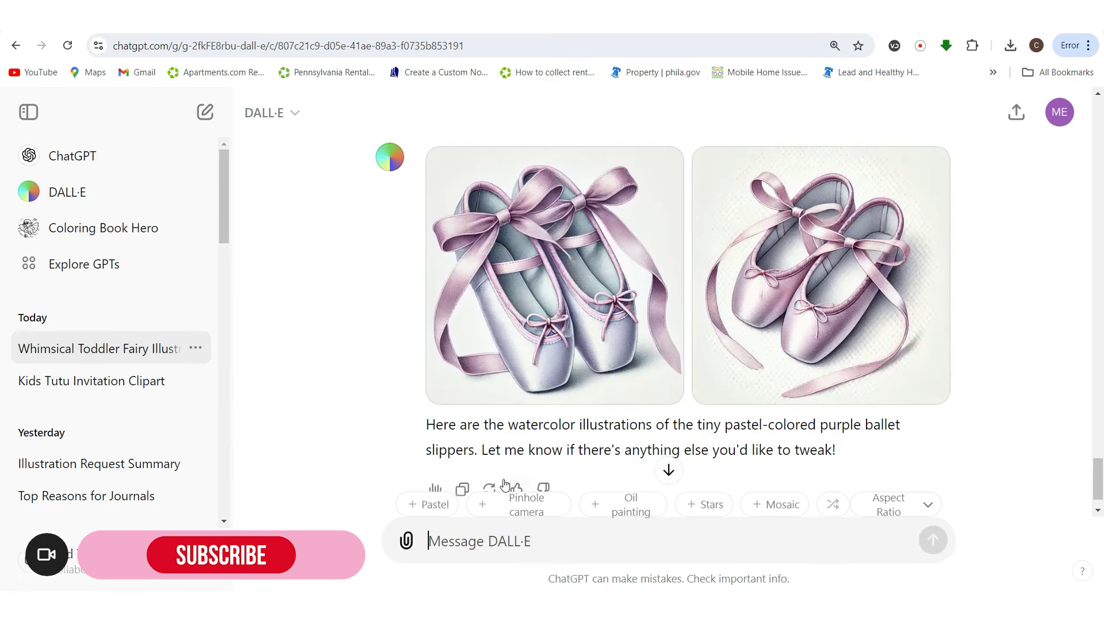
- Regenerate the ballet slippers response and download the second image of the new version
scroll(503, 477, down, 1)
click(490, 441)
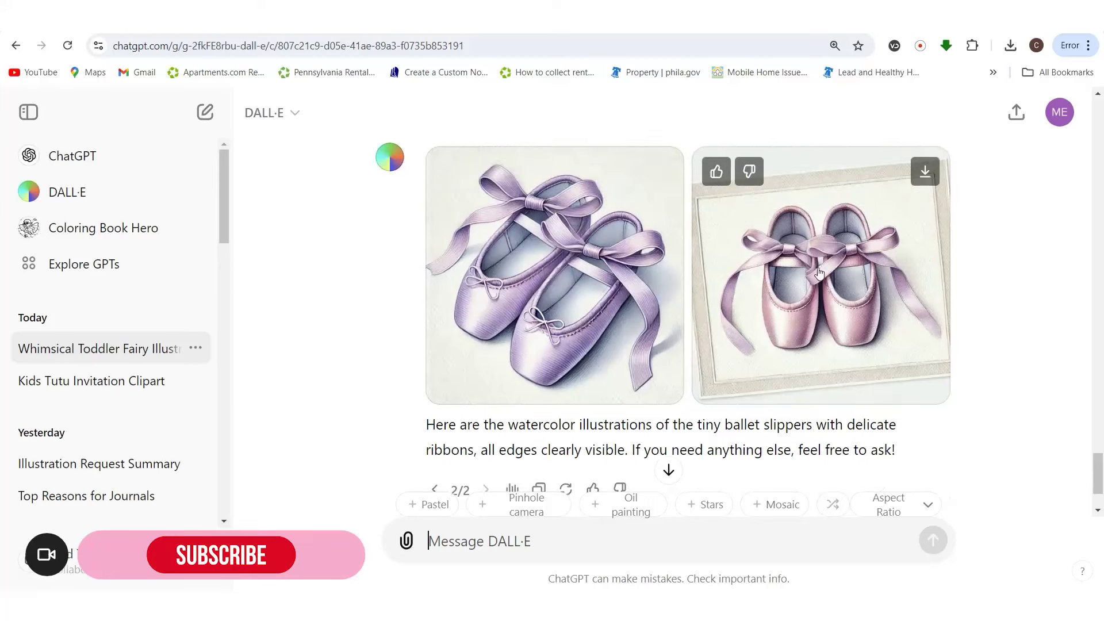
scroll(828, 271, up, 1)
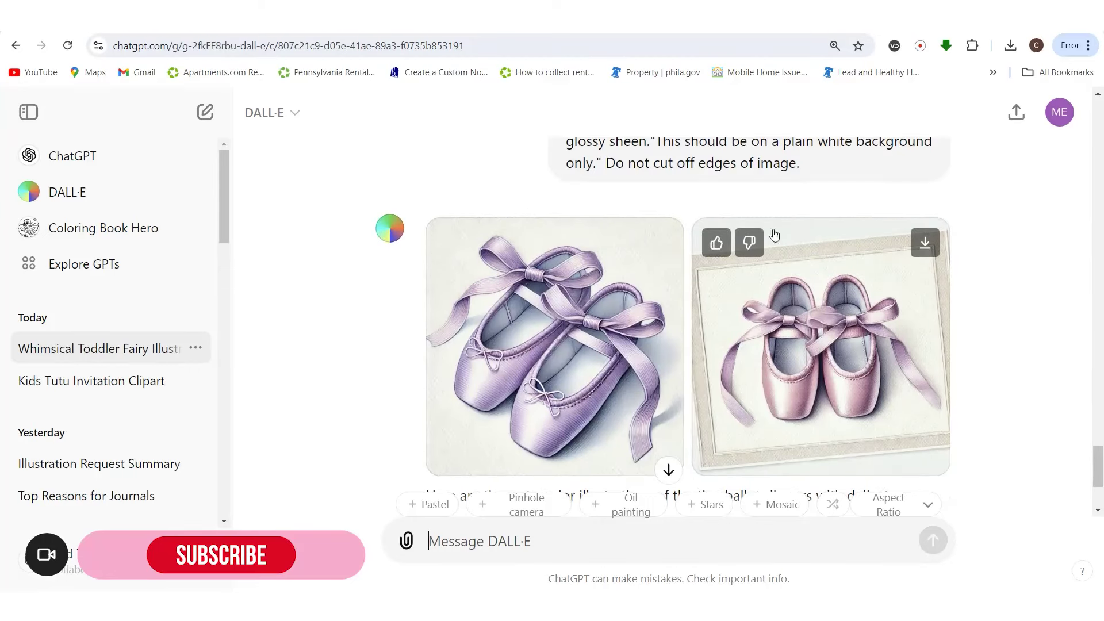
click(924, 243)
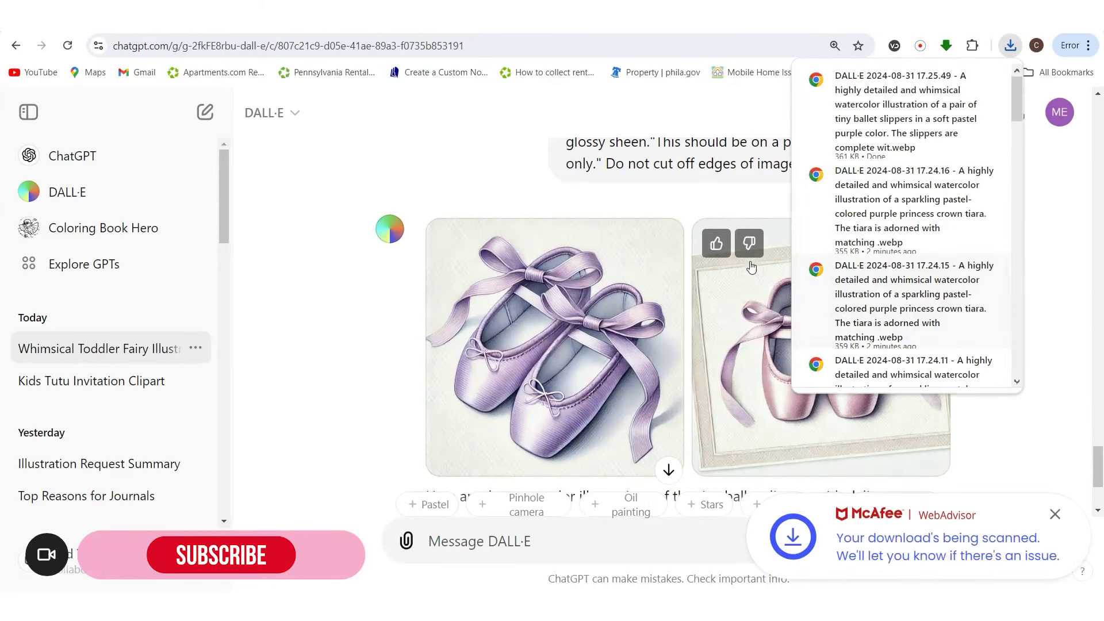
- Return to the first version of the ballet slippers response and examine its two images
scroll(827, 379, down, 1)
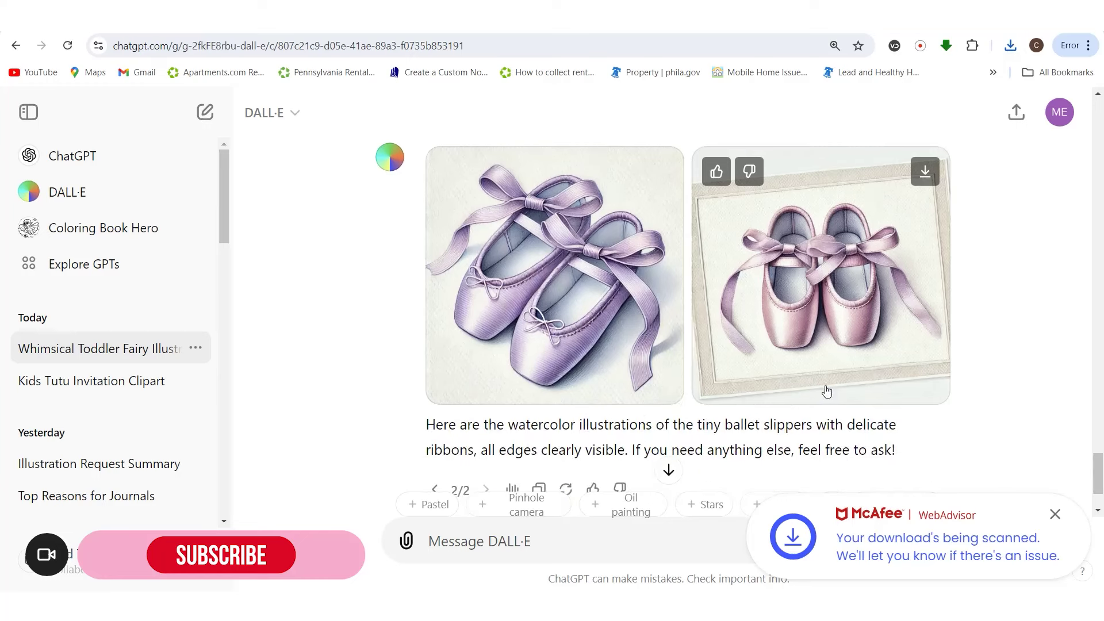
scroll(827, 391, down, 1)
click(433, 419)
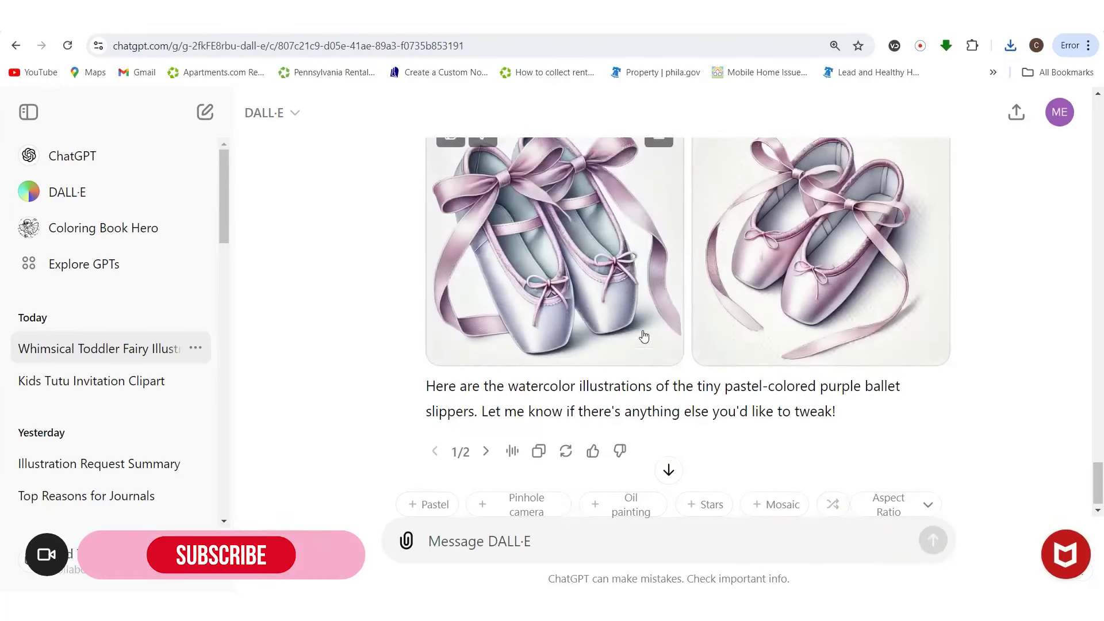
scroll(644, 337, up, 1)
mouse_move(842, 215)
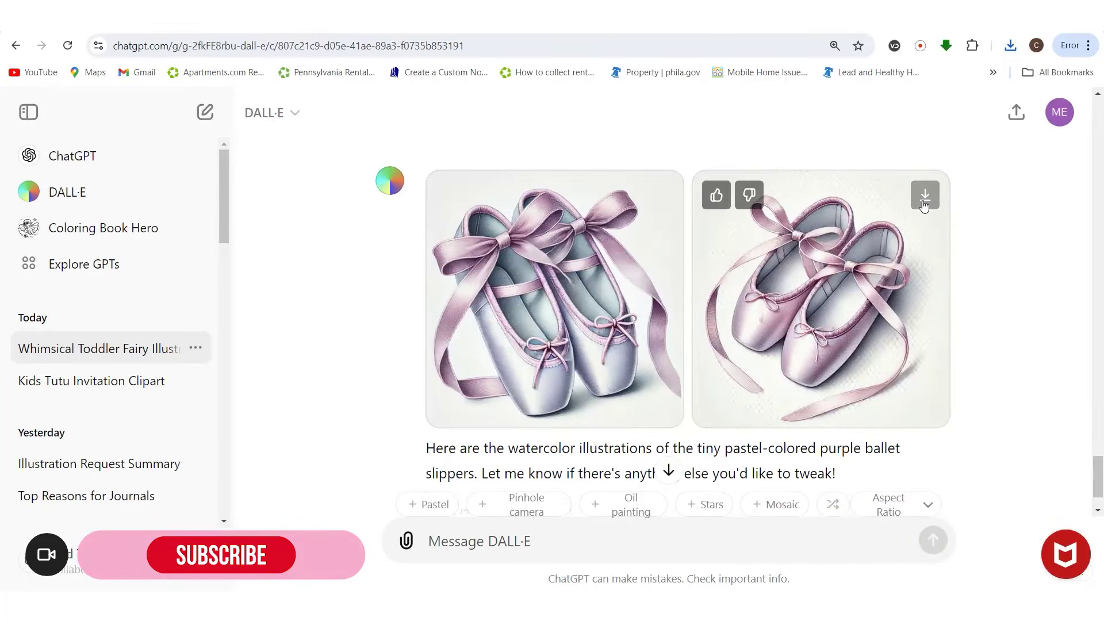
- Reopen the Kids Tutu Invitation Clipart conversation, reload it and copy the full heart-shaped Balloon prompt
click(94, 384)
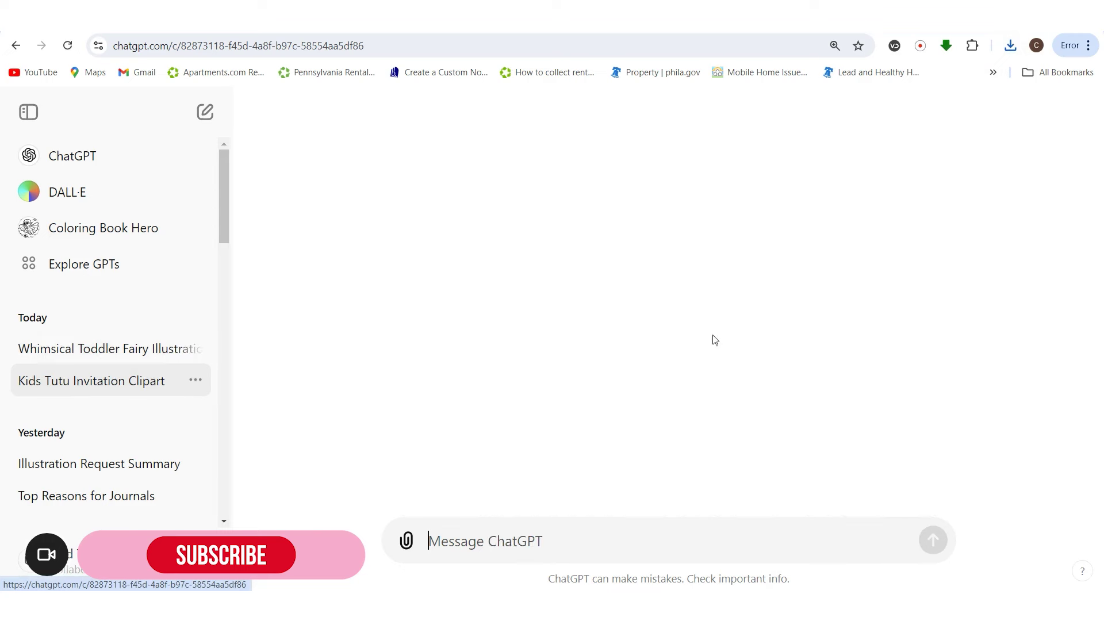
click(515, 46)
key(Return)
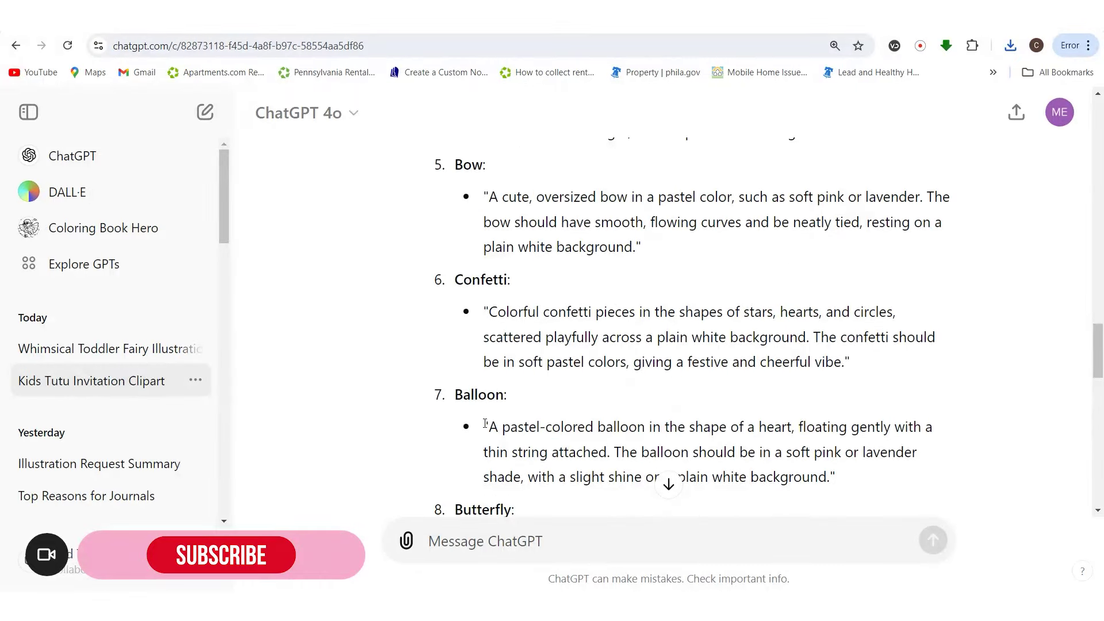
drag(485, 424, 837, 477)
right_click(732, 440)
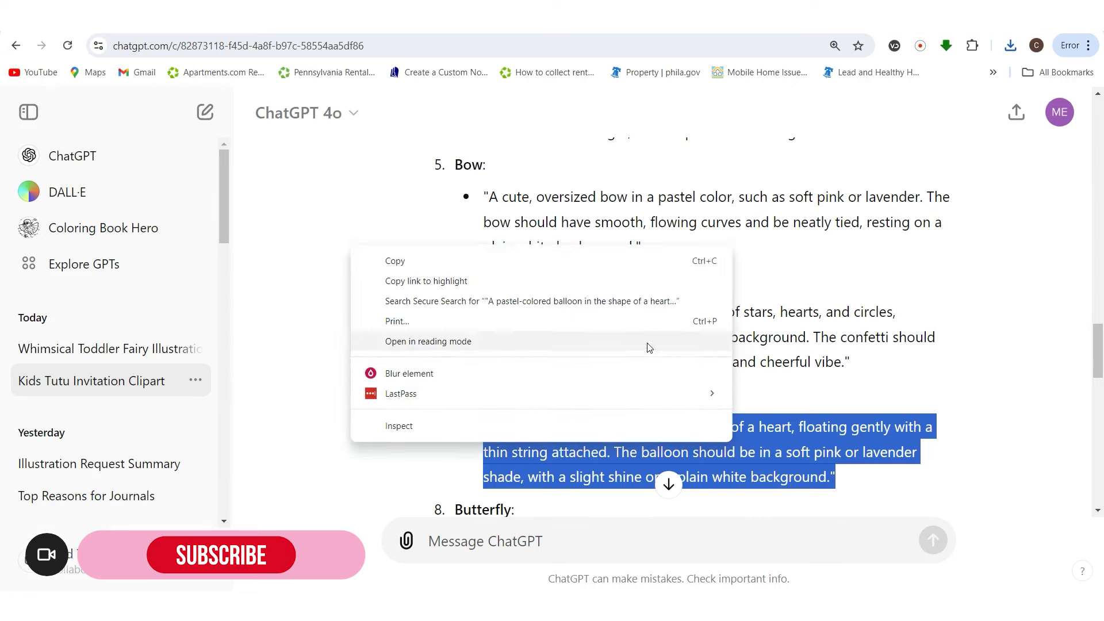
click(570, 266)
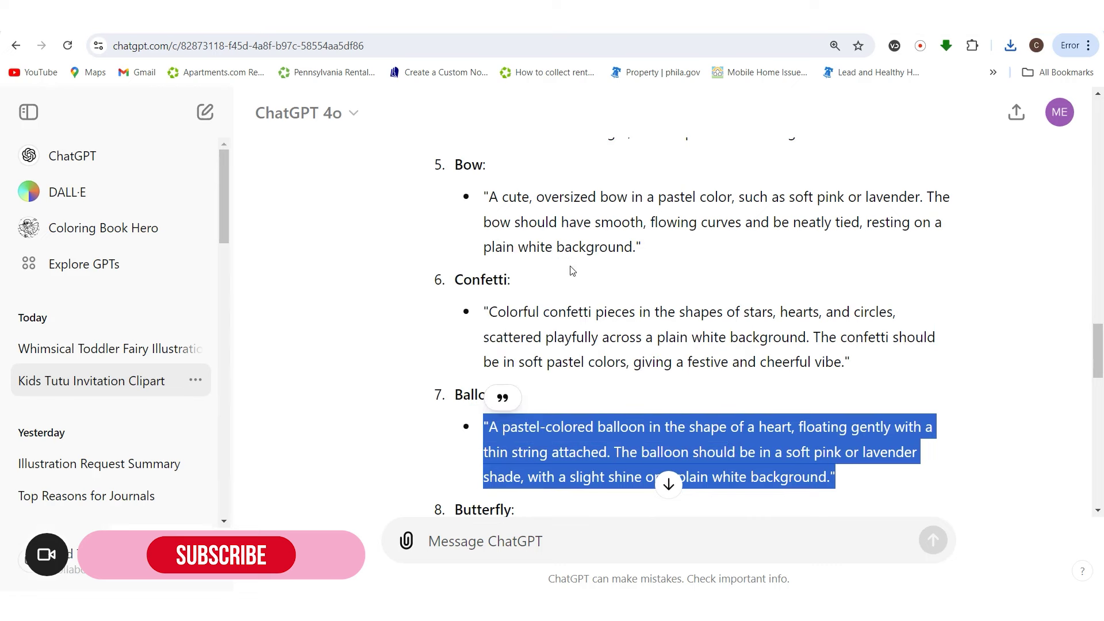
- Paste the balloon prompt into the whimsical toddler fairy conversation and remove its opening quotation mark
click(132, 348)
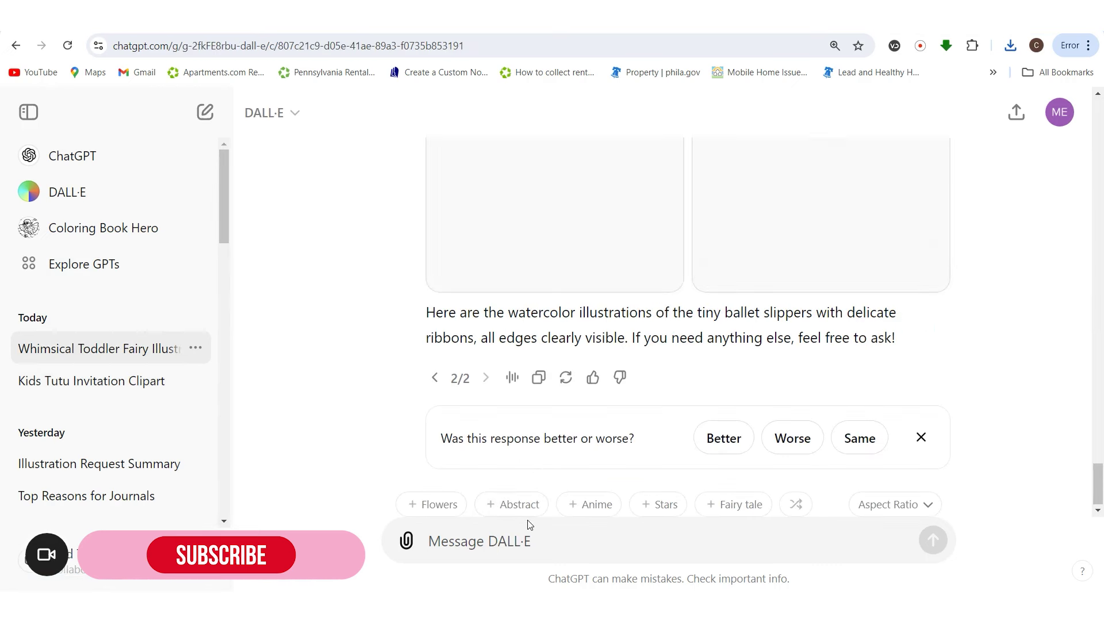
key(ctrl+v)
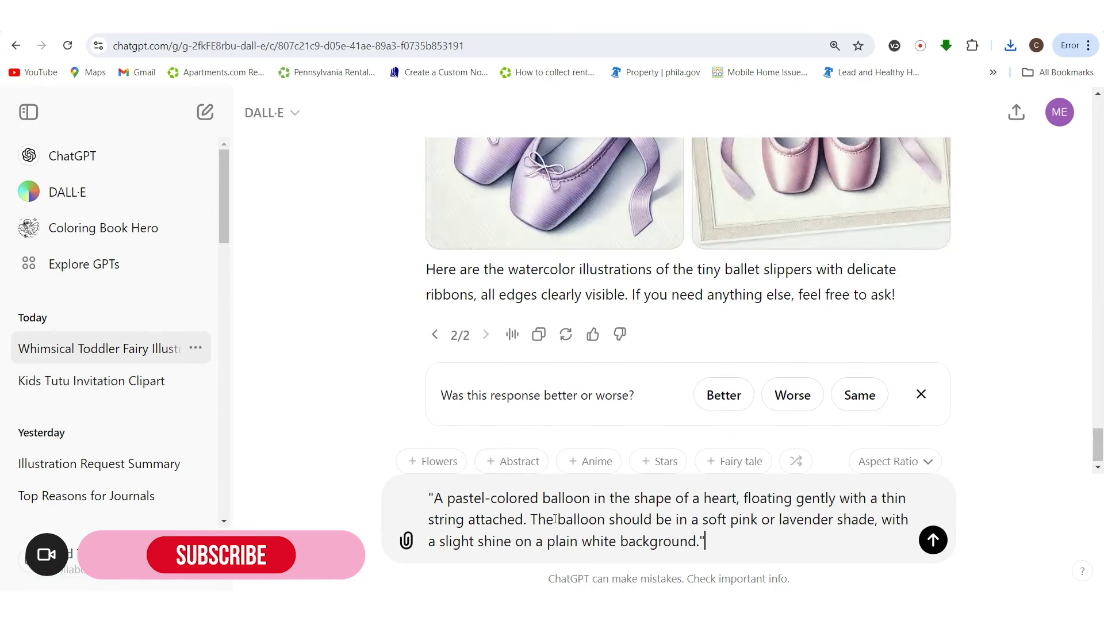
click(434, 496)
key(BackSpace)
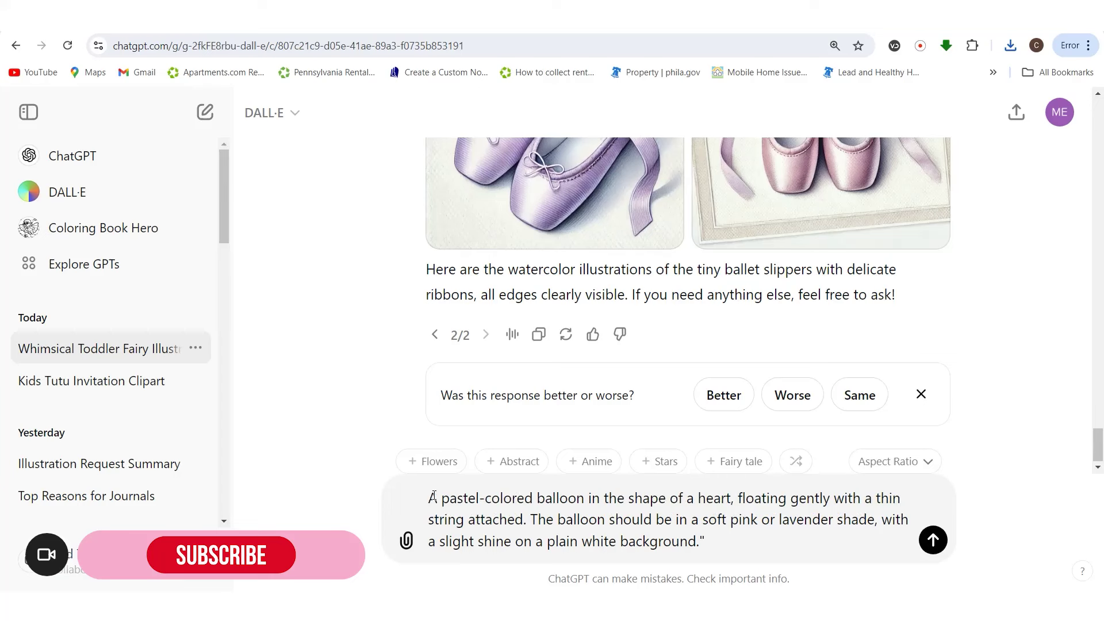
- Describe the balloon as purple by inserting "purple" before "balloon" in the prompt's first sentence
click(536, 498)
text(po)
key(BackSpace)
key(BackSpace)
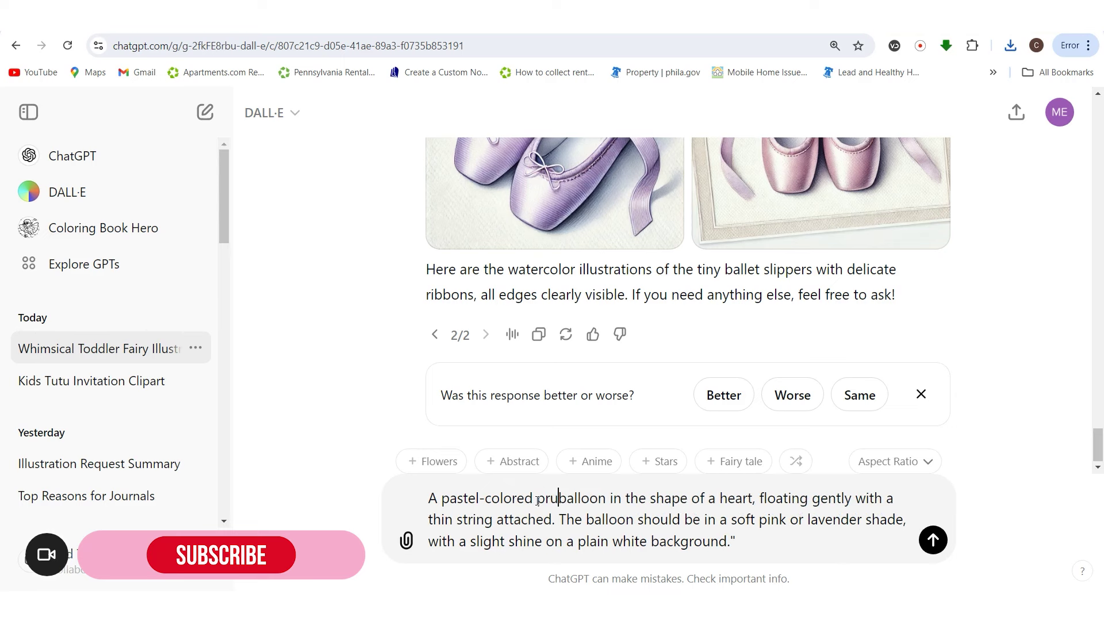
text(ur)
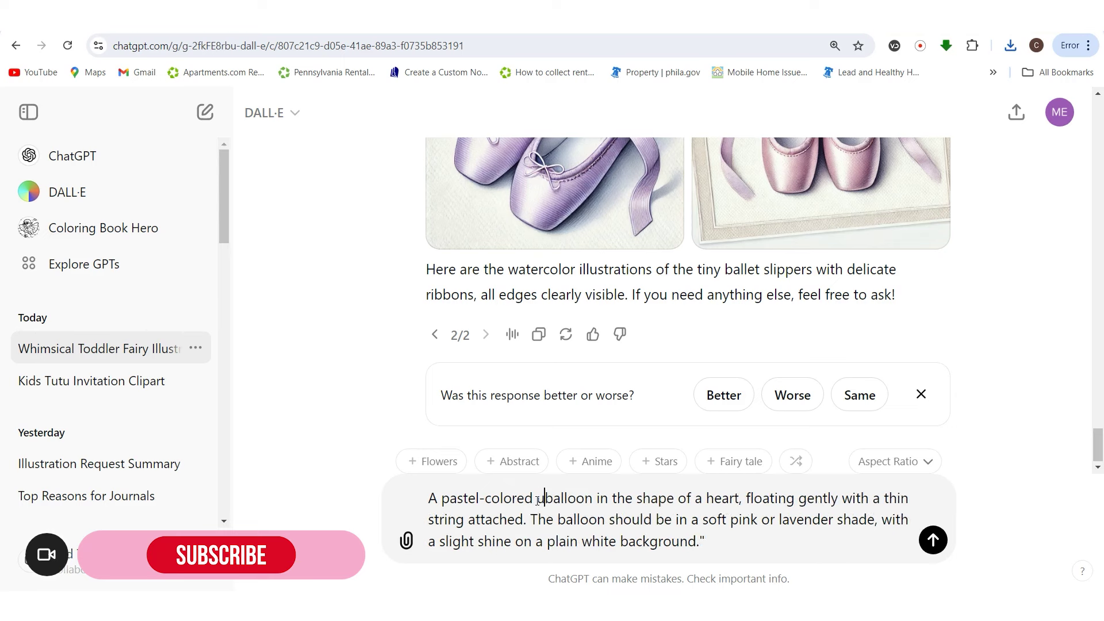
key(BackSpace)
key(BackSpace)
text(purple)
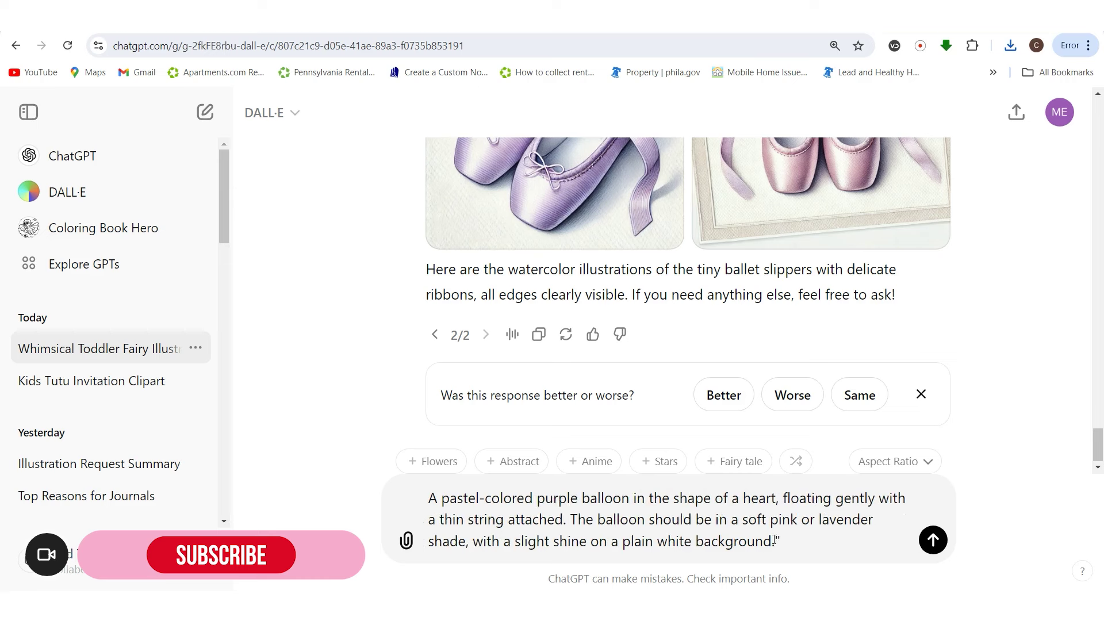
- Change the balloon's shade to soft purple and end the prompt after "slight shine", removing the white background wording
drag(774, 520, 868, 520)
key(BackSpace)
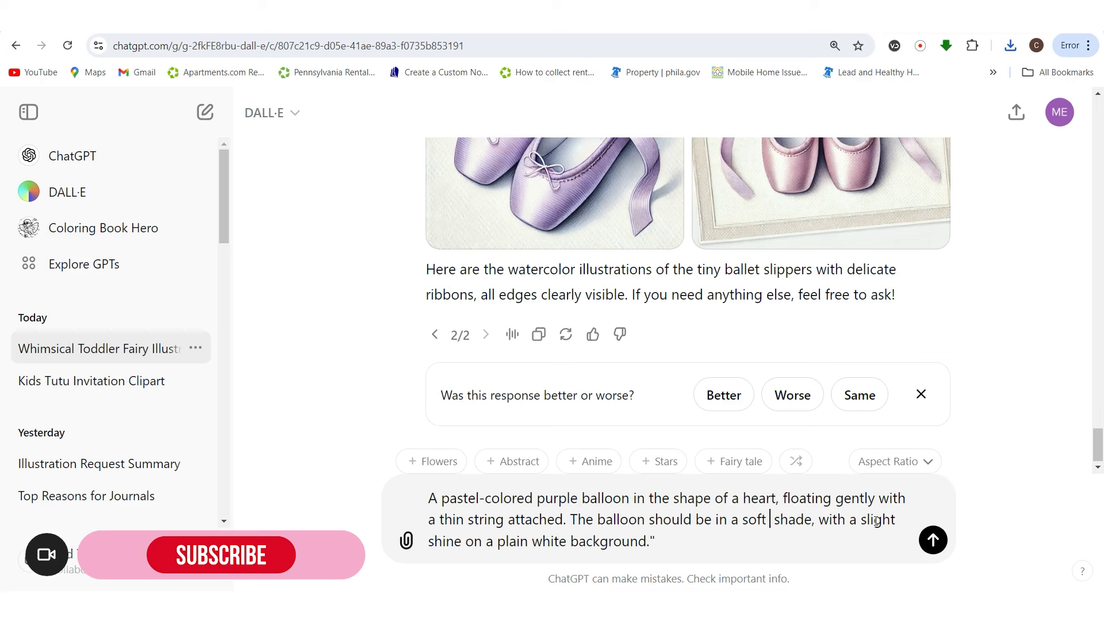
text(purple)
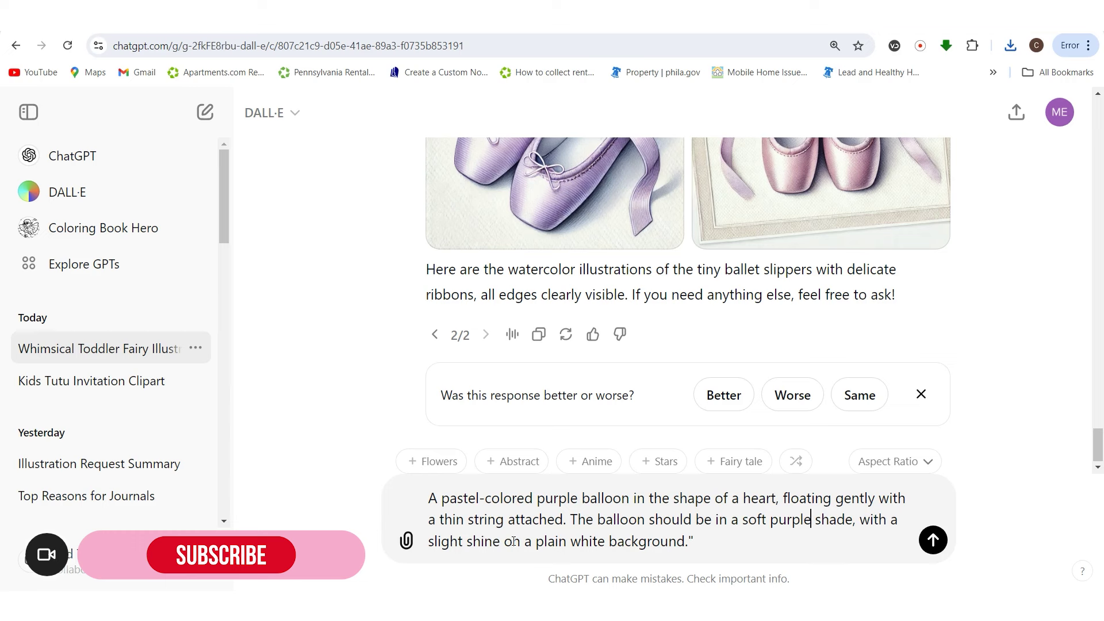
drag(512, 543, 695, 544)
key(BackSpace)
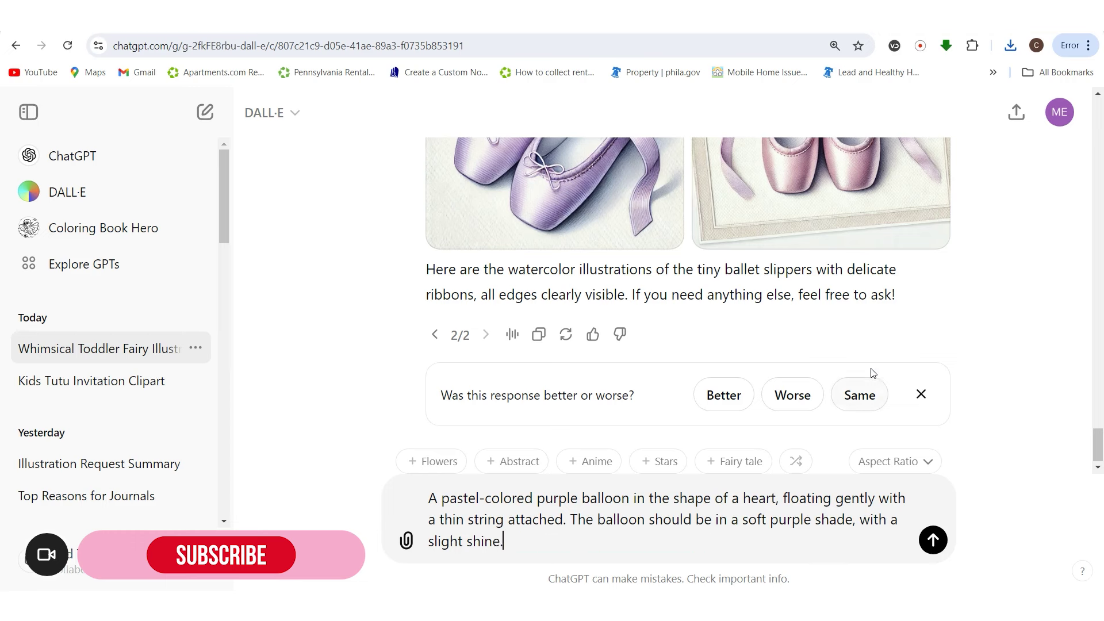
- Copy "Create a highly detailed and watercolor whimsical illustration of" from the slippers prompt to the balloon prompt's start and make its "A" lowercase
scroll(871, 372, up, 8)
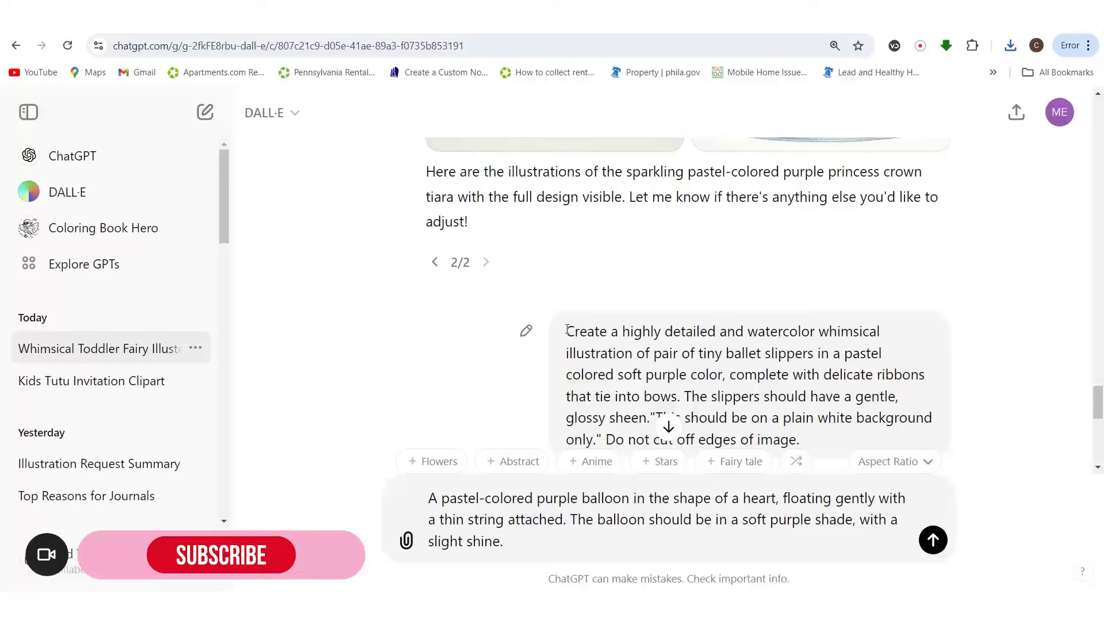
drag(567, 330, 654, 352)
right_click(621, 352)
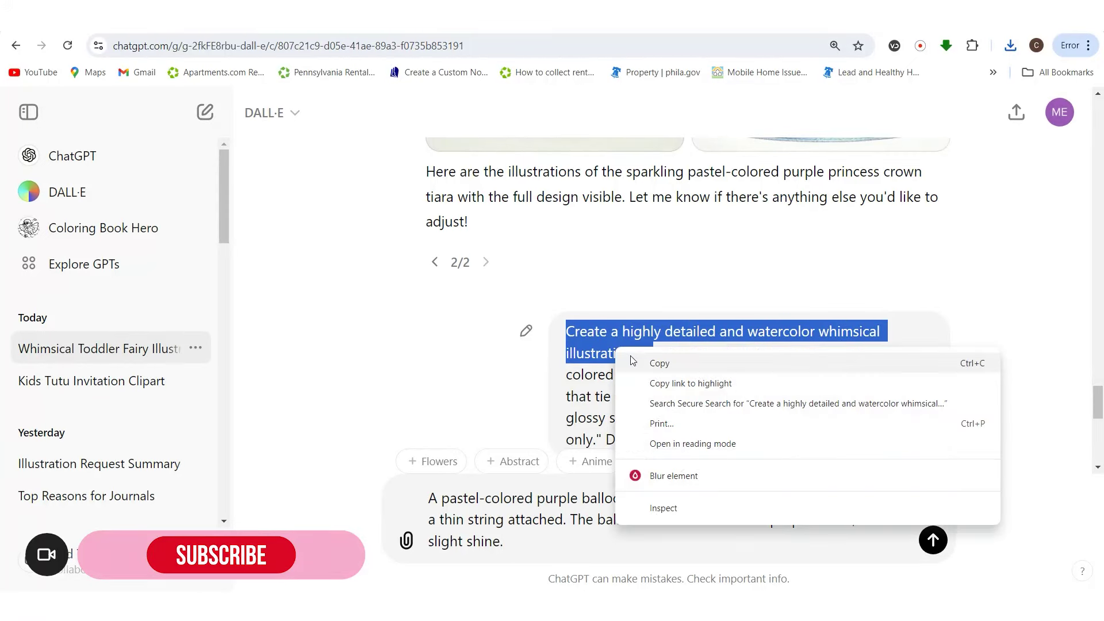
click(655, 362)
click(426, 504)
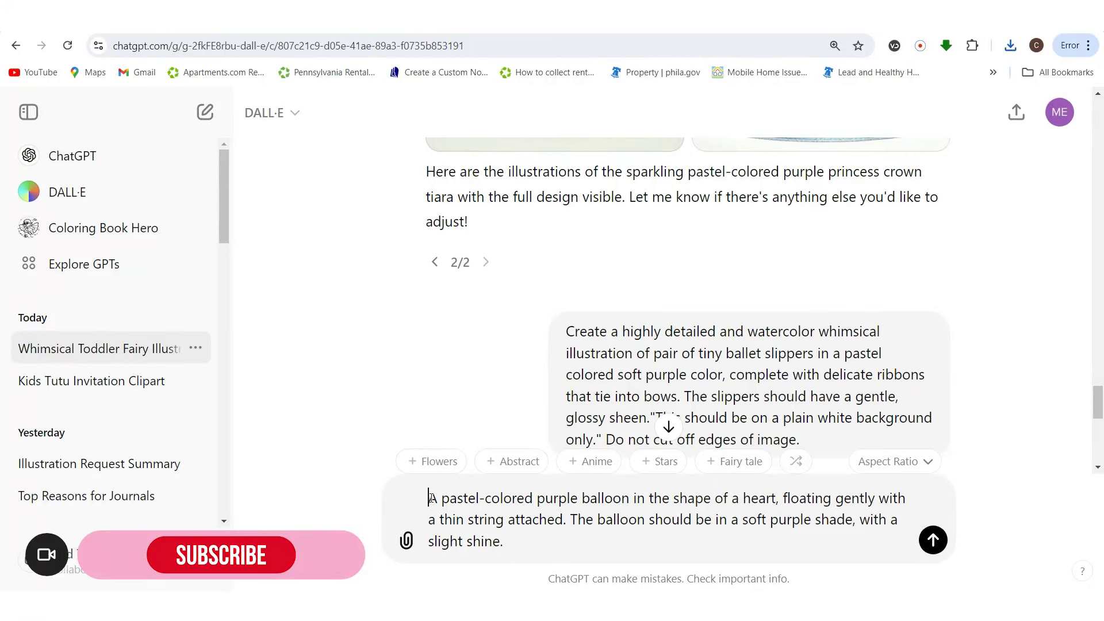
key(ctrl+v)
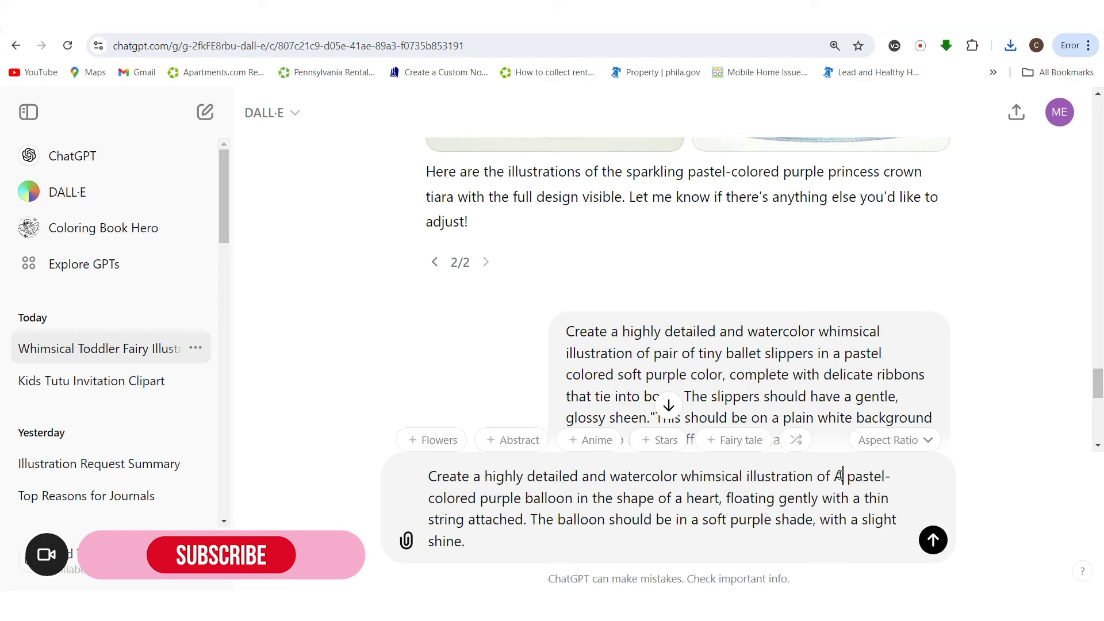
key(BackSpace)
- Append the slippers prompt's closing text, "This should be on a plain white background only." Do not cut off edges of image., and submit the balloon prompt
scroll(666, 285, down, 3)
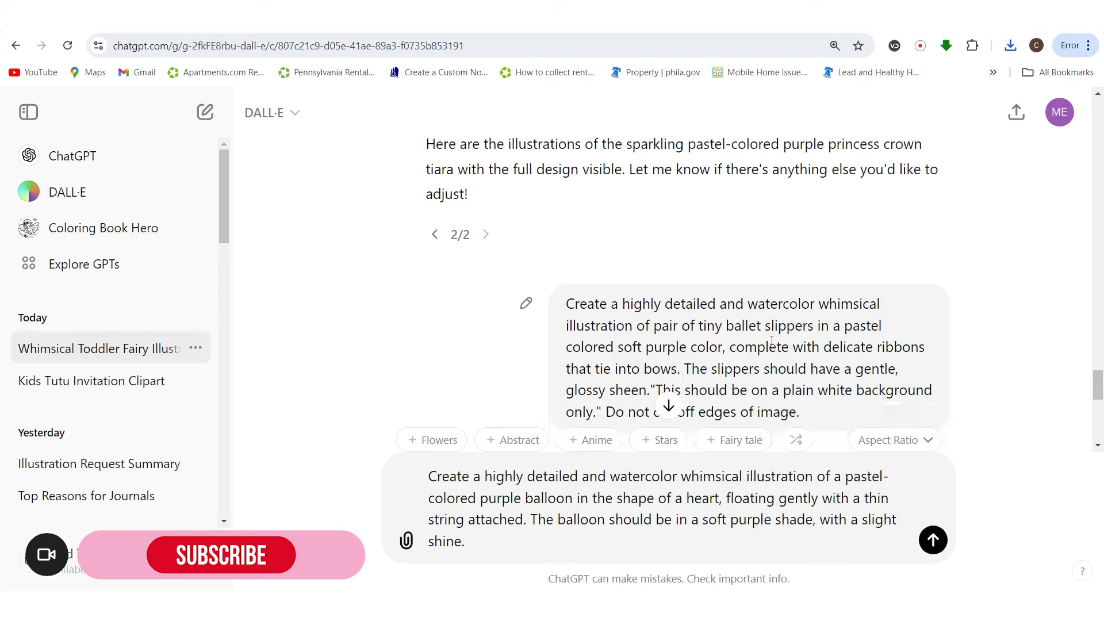
drag(654, 271, 808, 305)
right_click(749, 293)
click(672, 311)
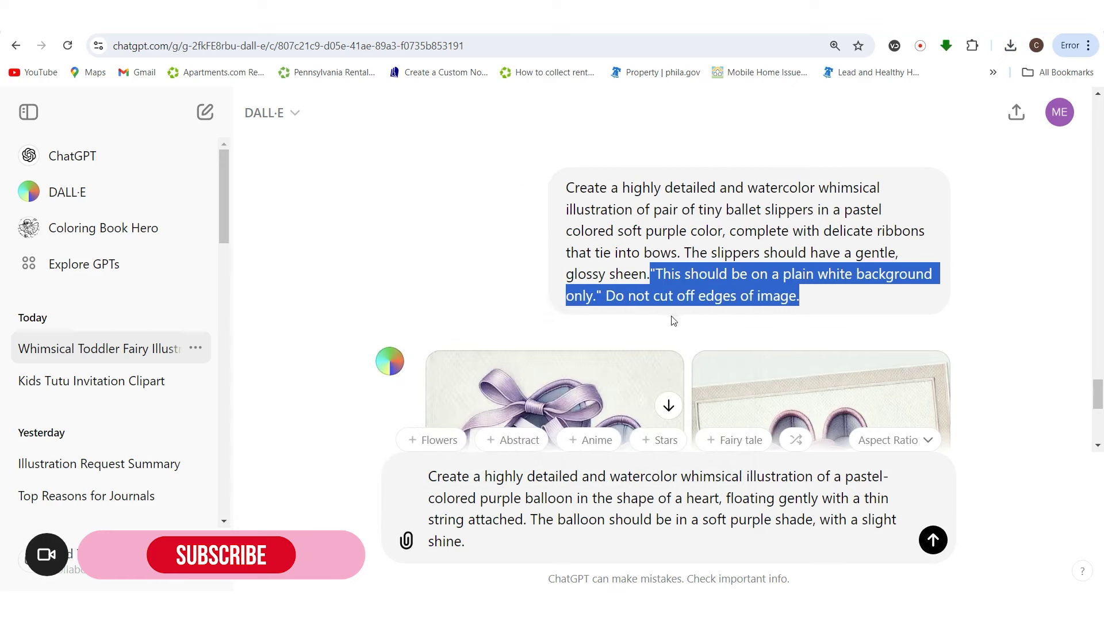
click(573, 544)
key(ctrl+v)
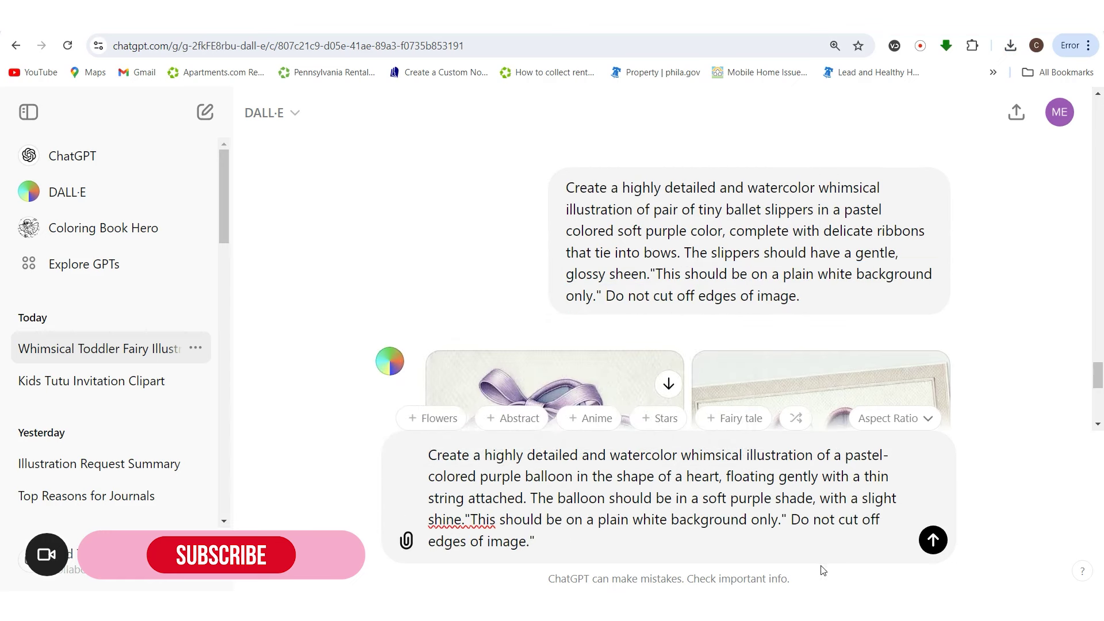
click(932, 541)
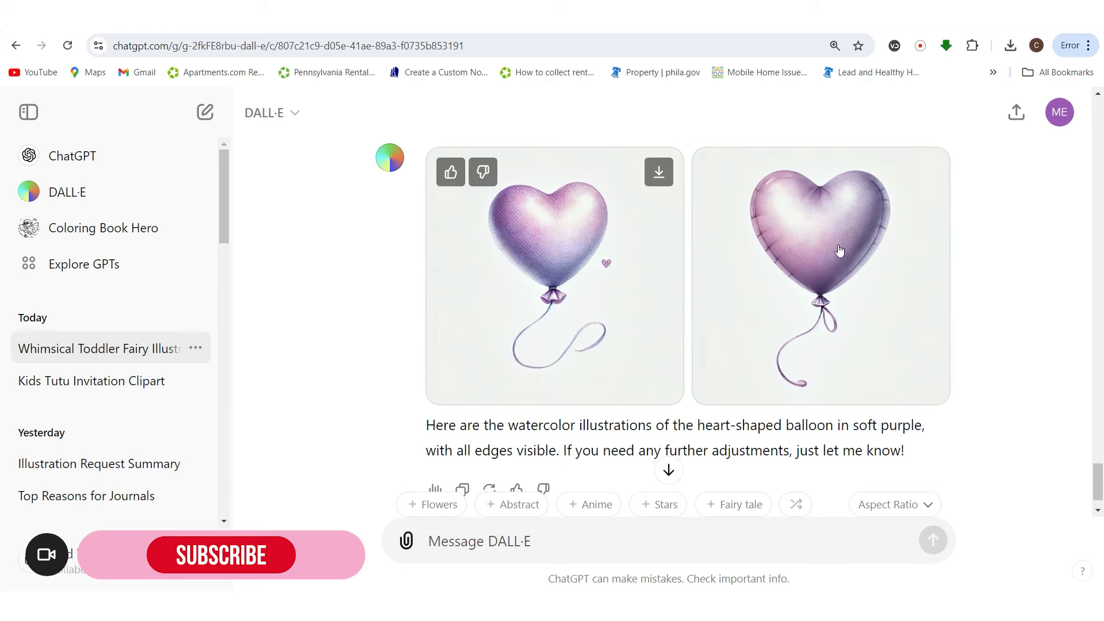
- Download the generated purple heart balloon images and regenerate the response
click(658, 172)
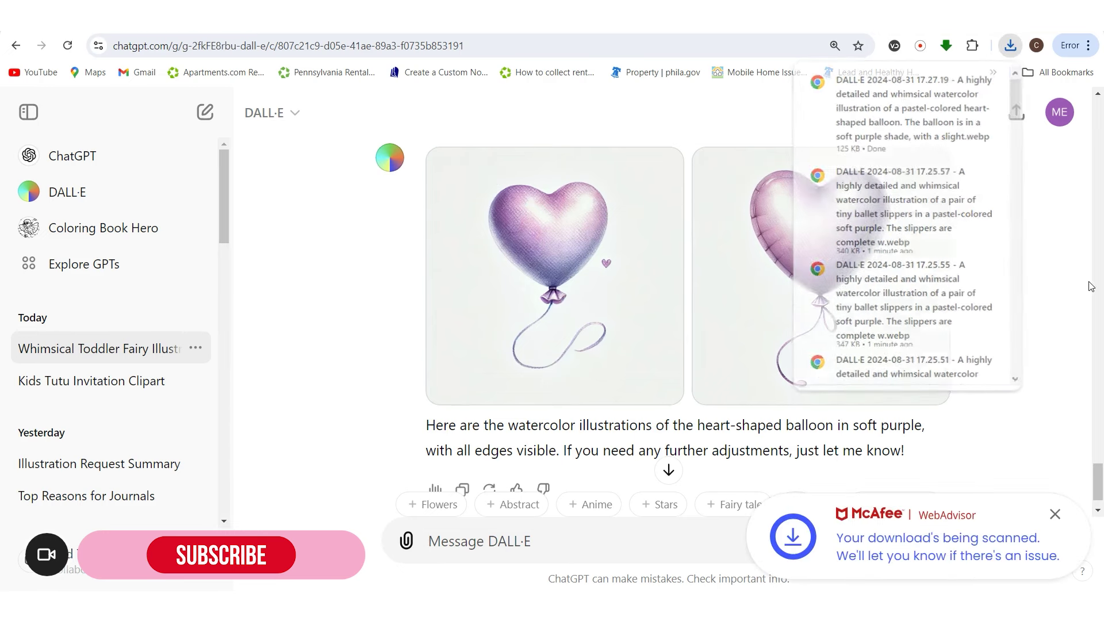
scroll(513, 437, down, 1)
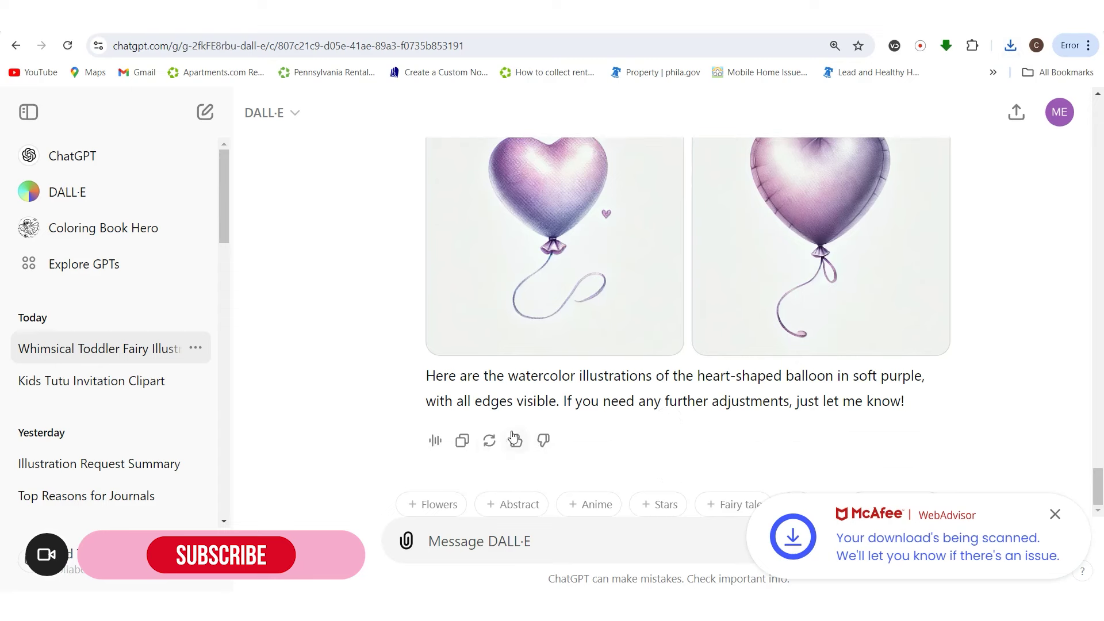
click(490, 440)
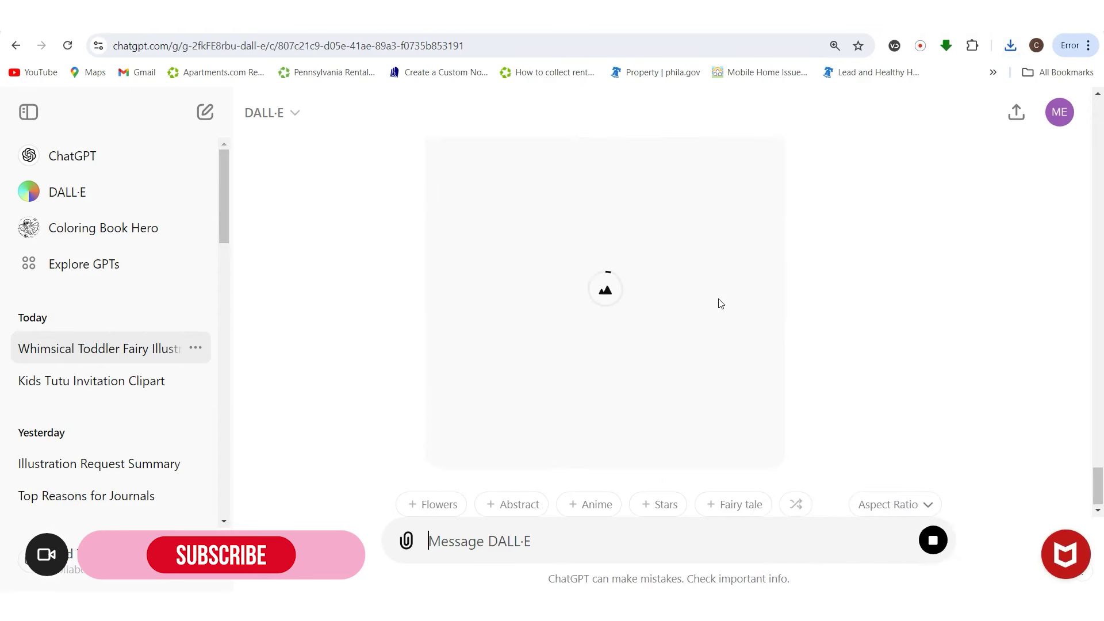
- Copy the full purple balloon prompt from the conversation and dismiss the response comparison question
scroll(720, 303, up, 5)
drag(715, 392, 574, 326)
click(889, 425)
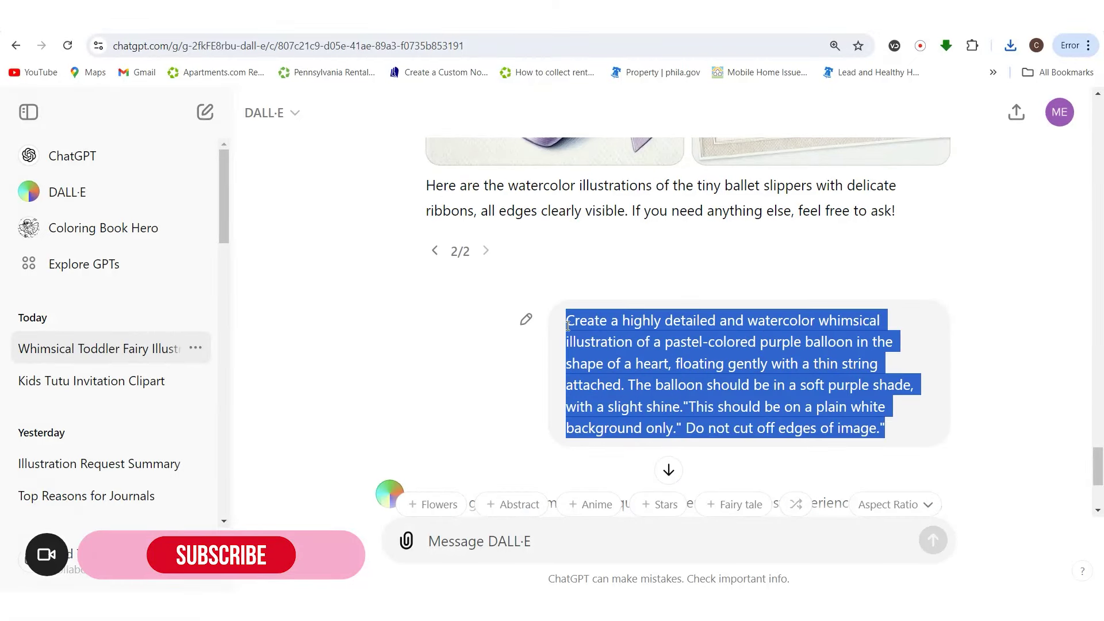
right_click(568, 327)
click(600, 346)
scroll(849, 405, down, 4)
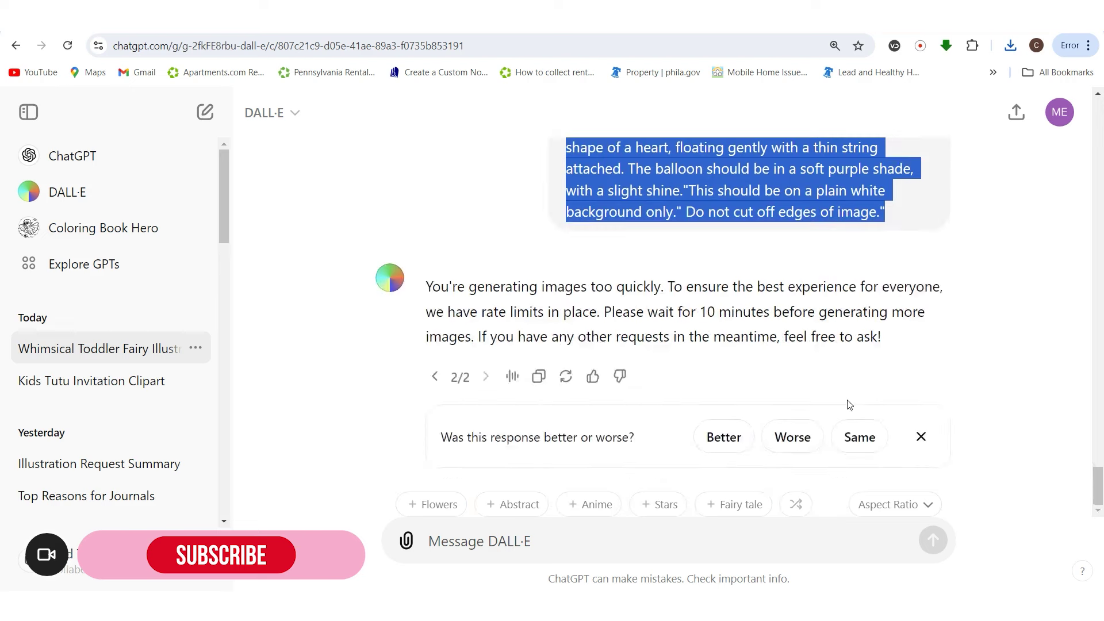
click(919, 439)
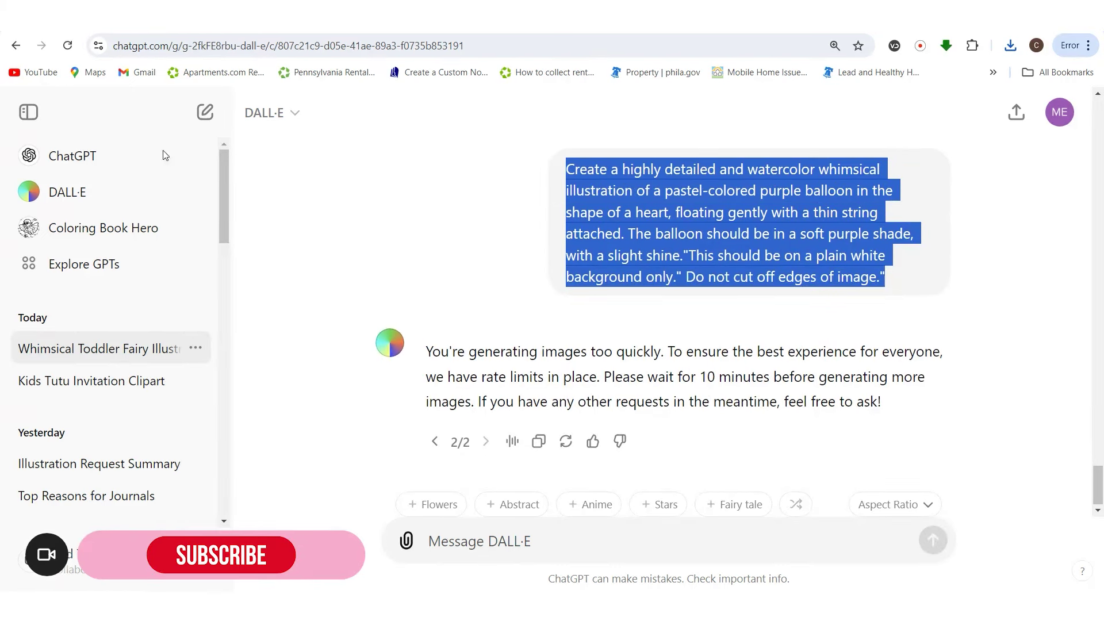
- Switch to the Canva design, leave the page grid view and open the file selection for uploading images
key(ctrl+Tab)
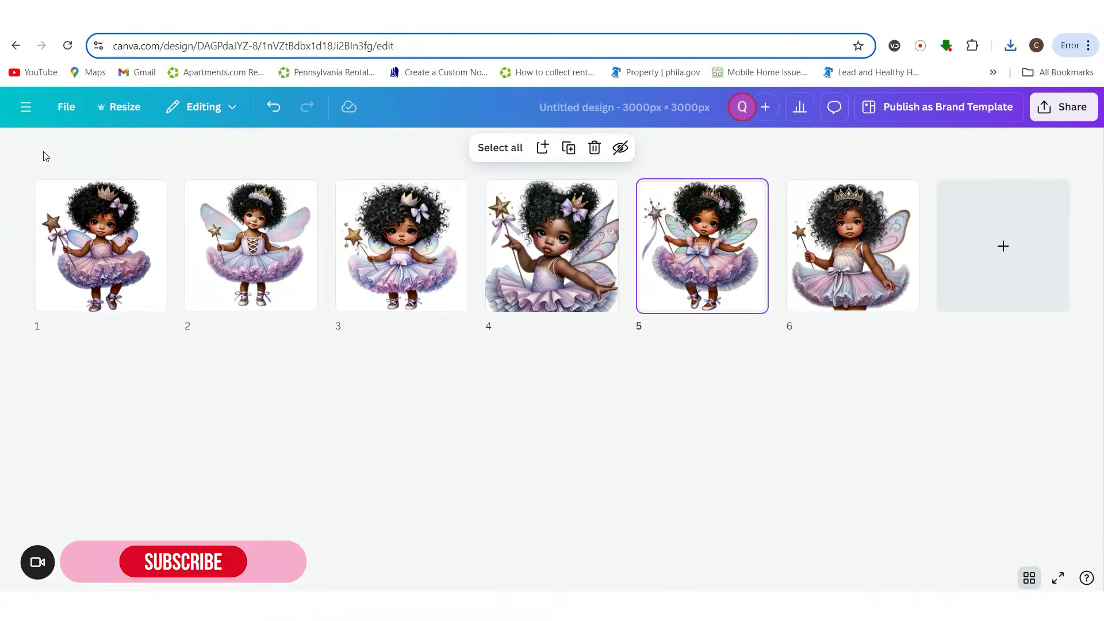
click(43, 160)
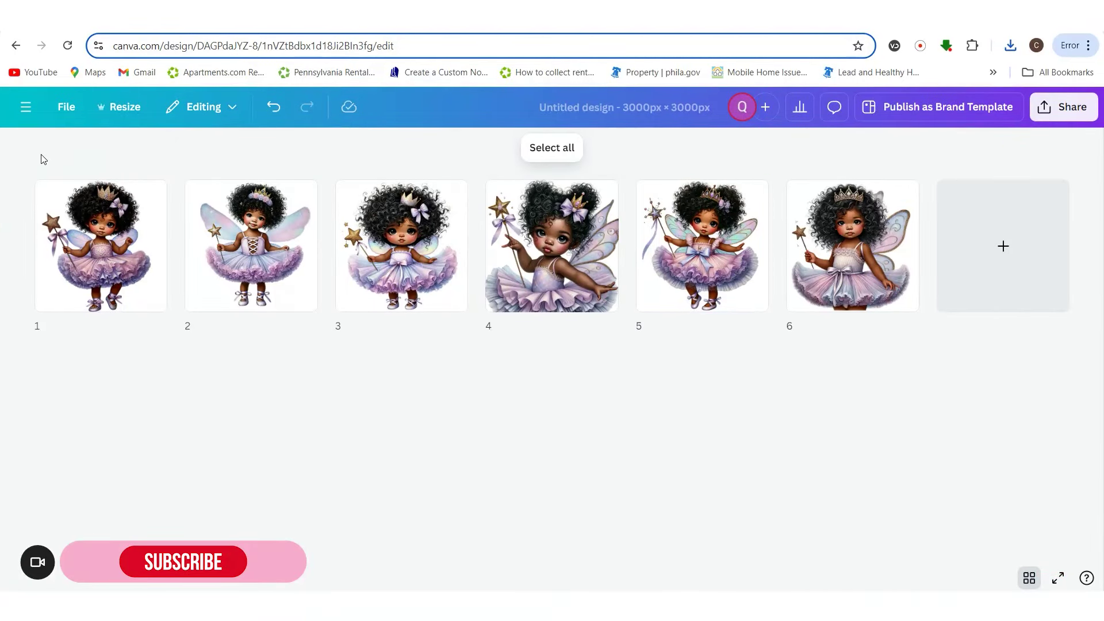
click(1030, 578)
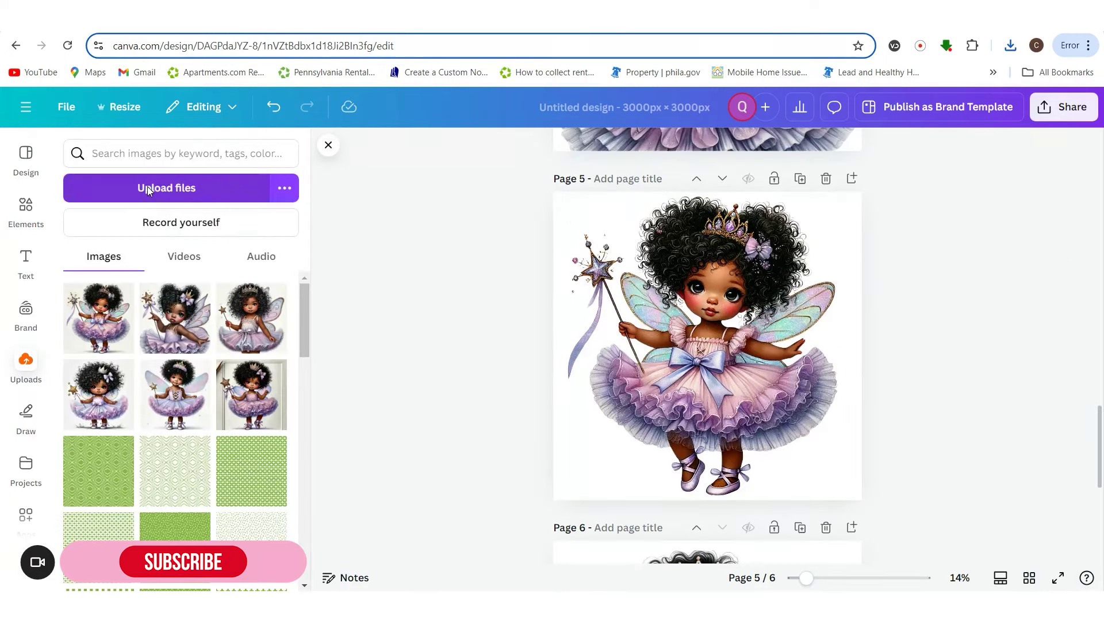
click(147, 187)
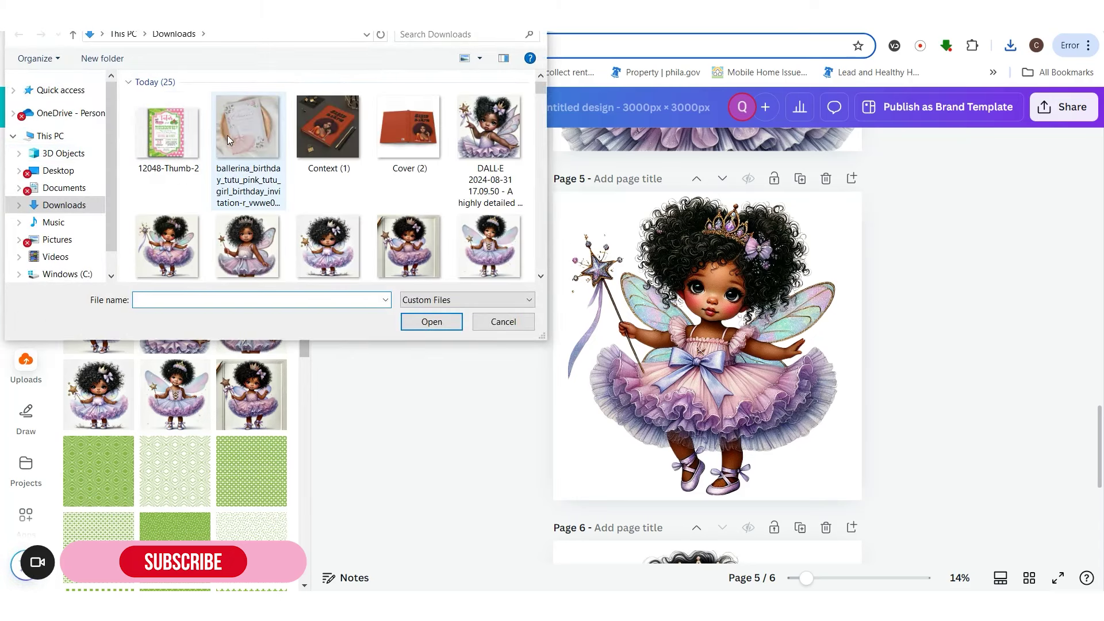
click(171, 146)
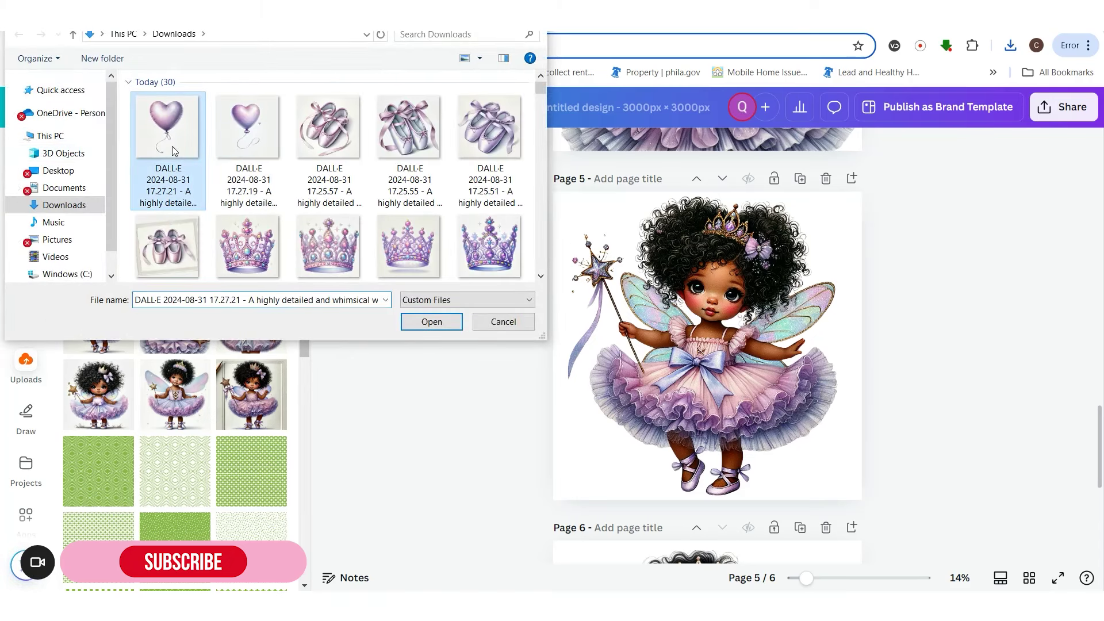
ctrl+click(216, 150)
ctrl+click(339, 146)
ctrl+click(410, 147)
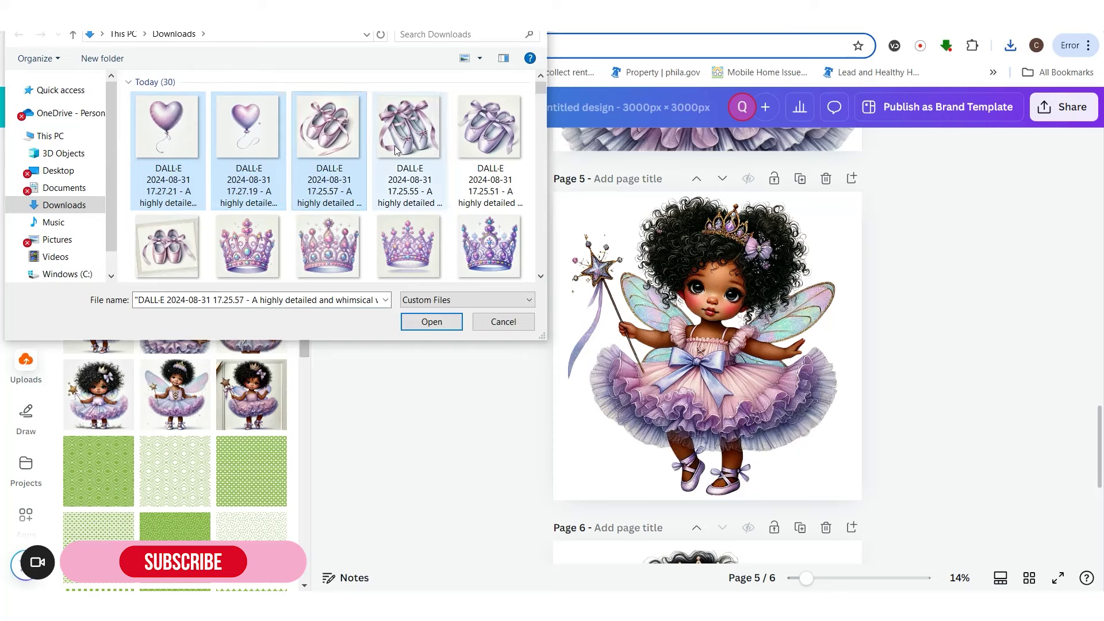
ctrl+click(465, 144)
shift+click(488, 246)
scroll(385, 225, down, 2)
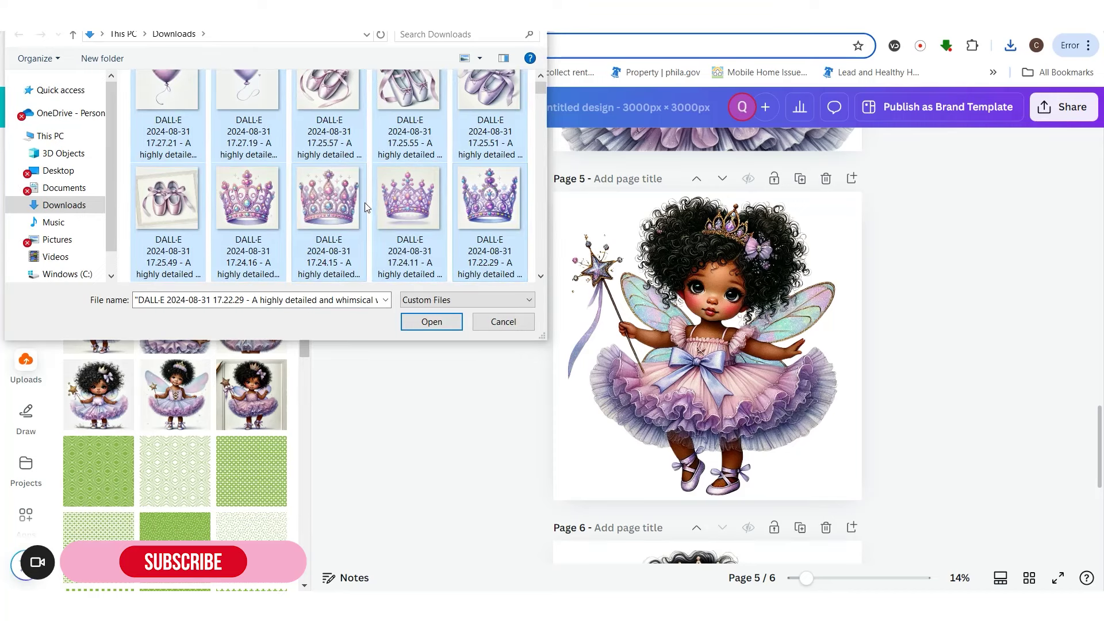
- Upload all the DALL·E balloon, ballet slipper, crown and tutu skirt images from the Downloads folder
click(323, 209)
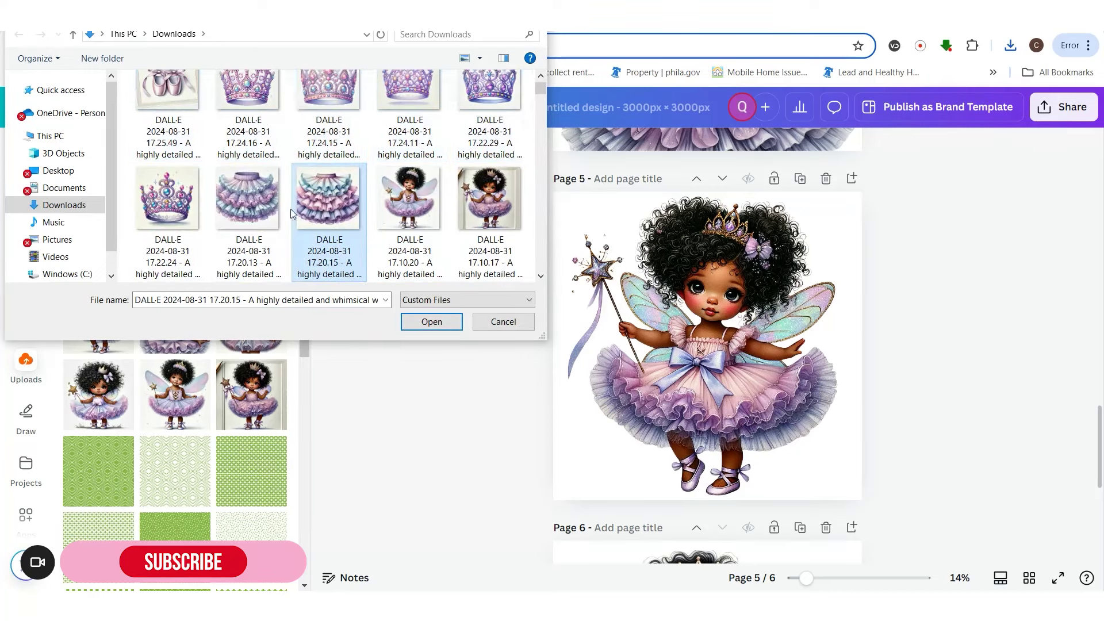
ctrl+click(250, 201)
ctrl+click(152, 199)
shift+click(167, 104)
scroll(282, 136, up, 2)
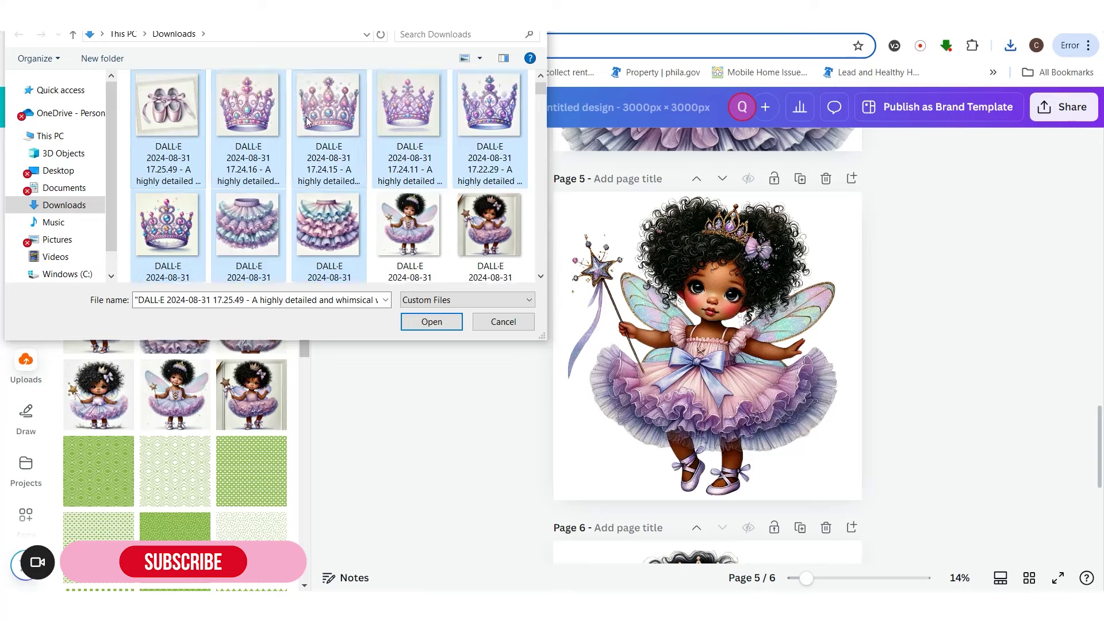
shift+click(271, 136)
shift+click(194, 138)
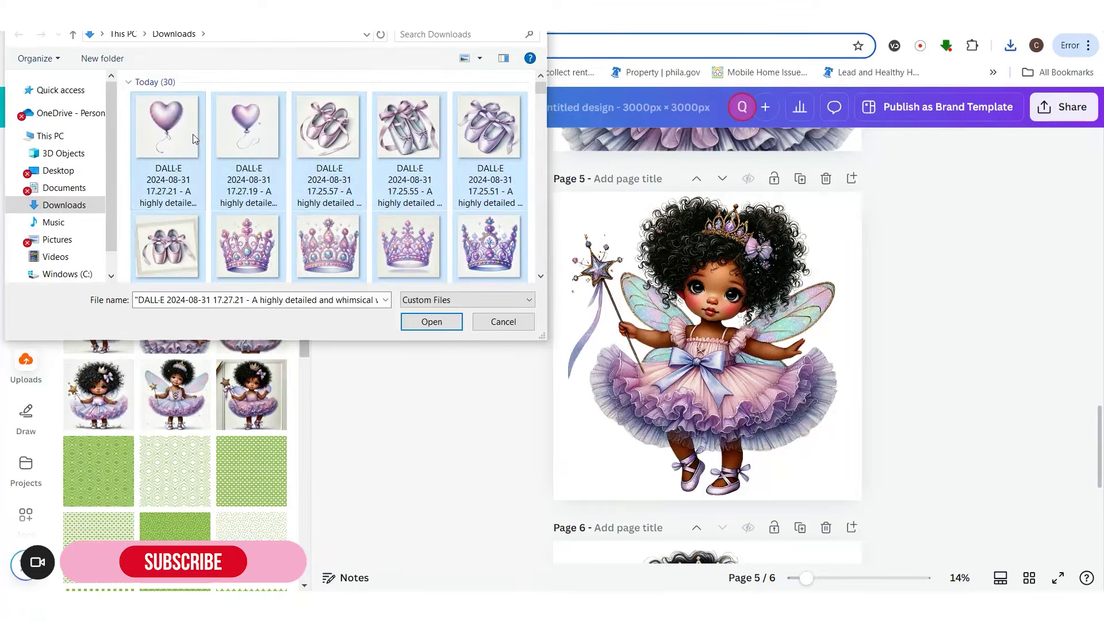
click(407, 322)
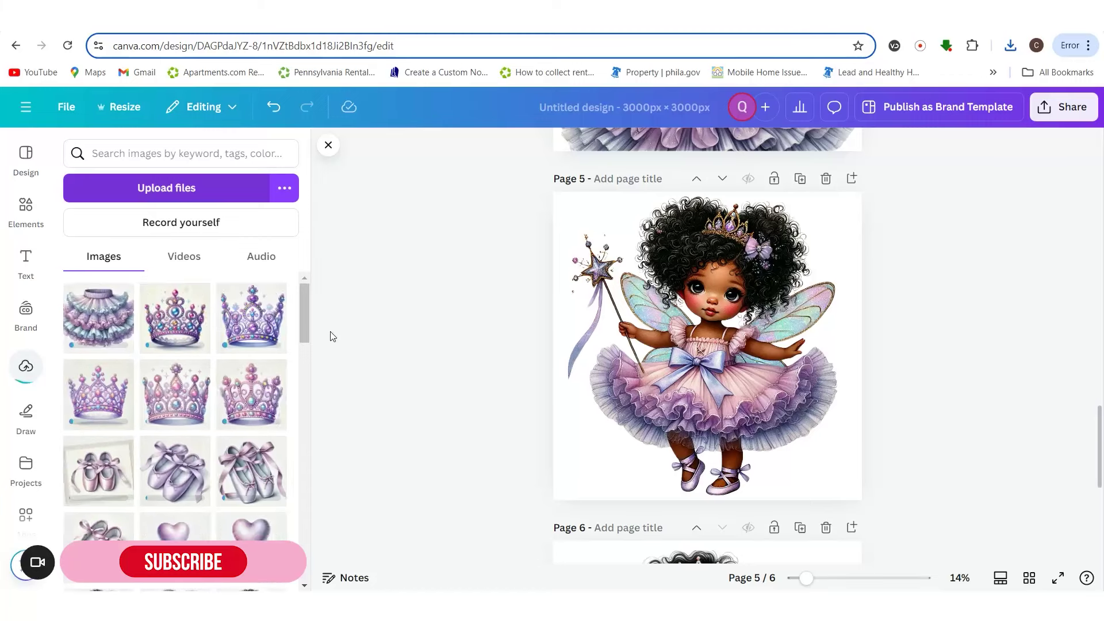
- Add two pages after page 6, placing the plain heart balloon on page 7 and the balloon with the small heart on page 8
scroll(845, 417, down, 5)
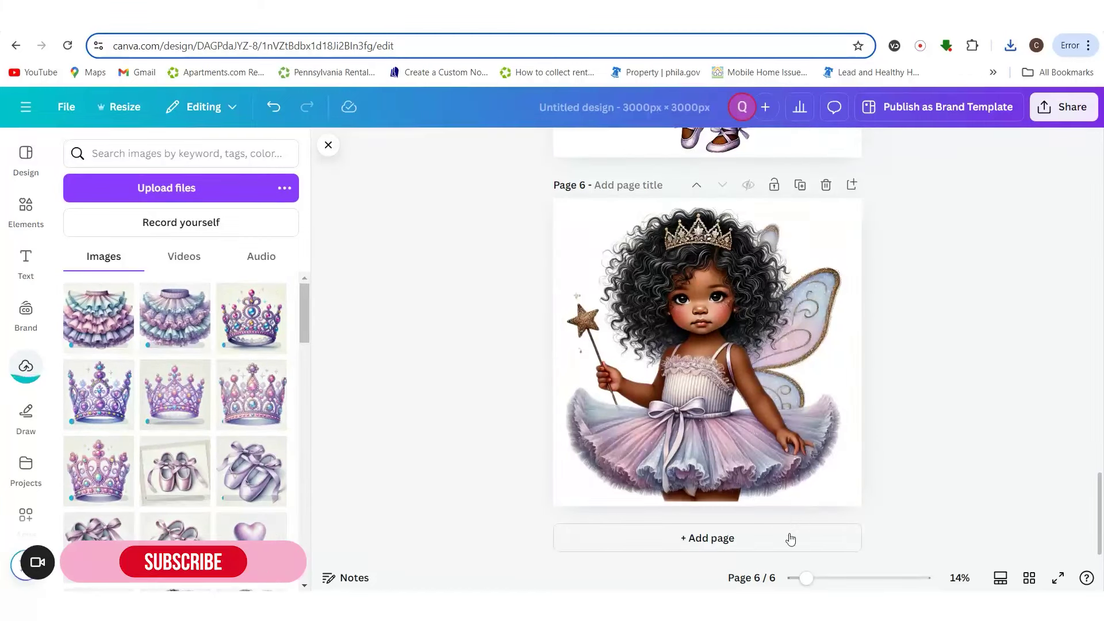
click(789, 535)
scroll(247, 428, down, 3)
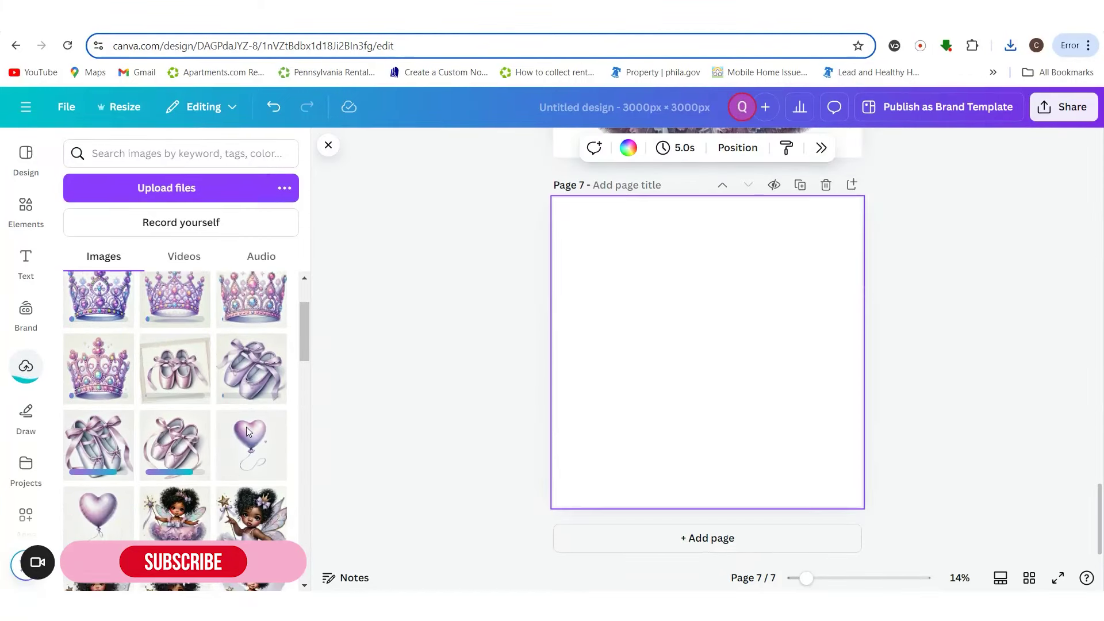
click(99, 410)
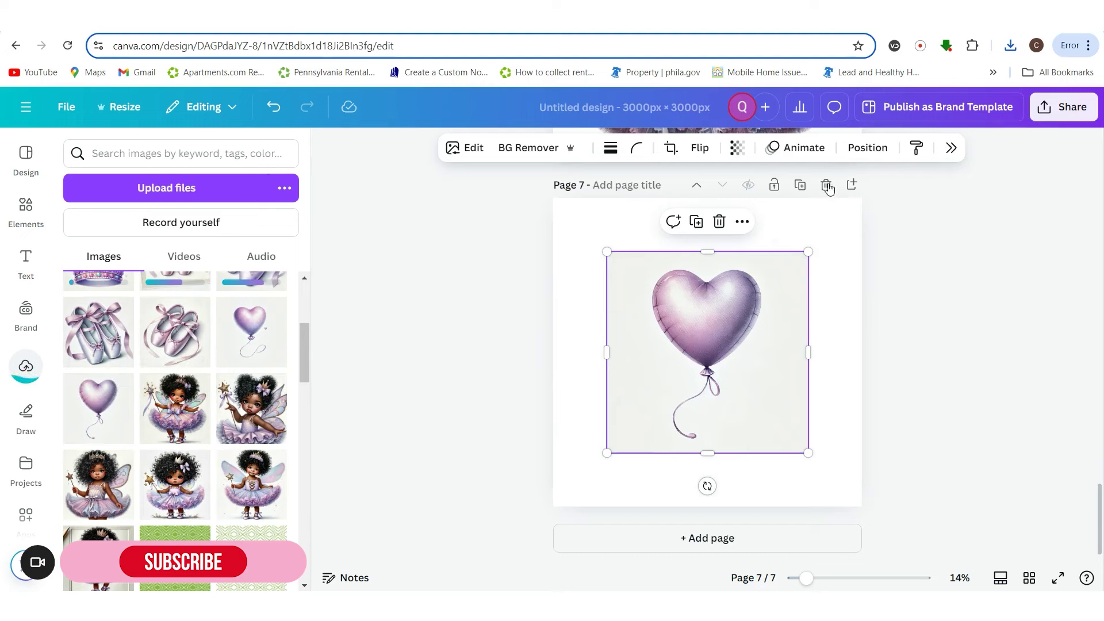
click(851, 185)
click(251, 332)
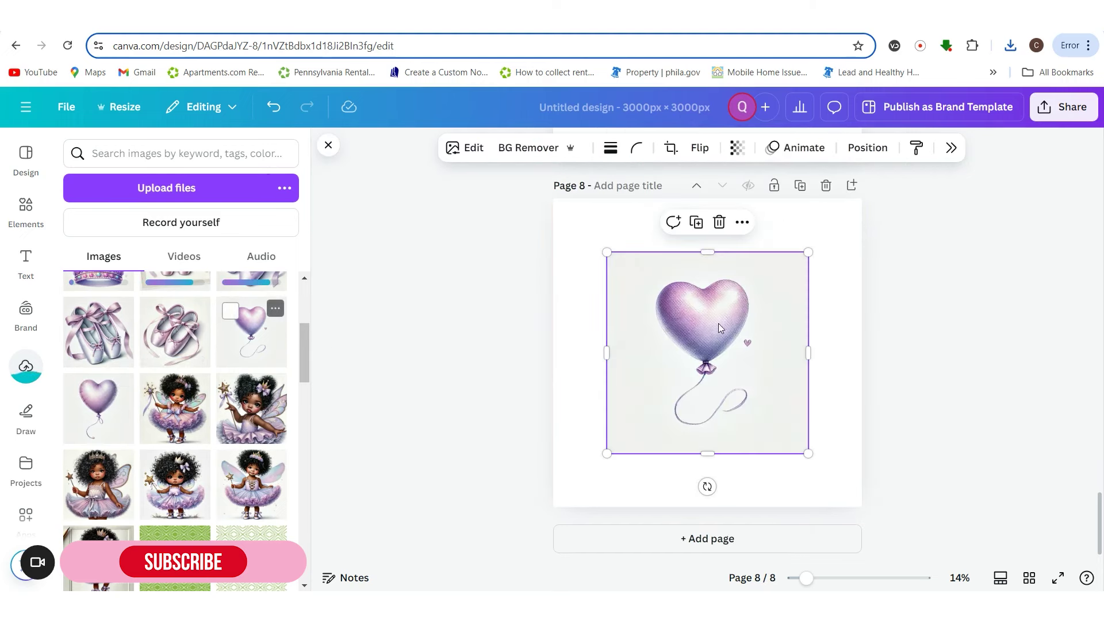
- Add pages 9, 10 and 11, placing a different uploaded ballet slipper image on each
click(852, 185)
click(175, 332)
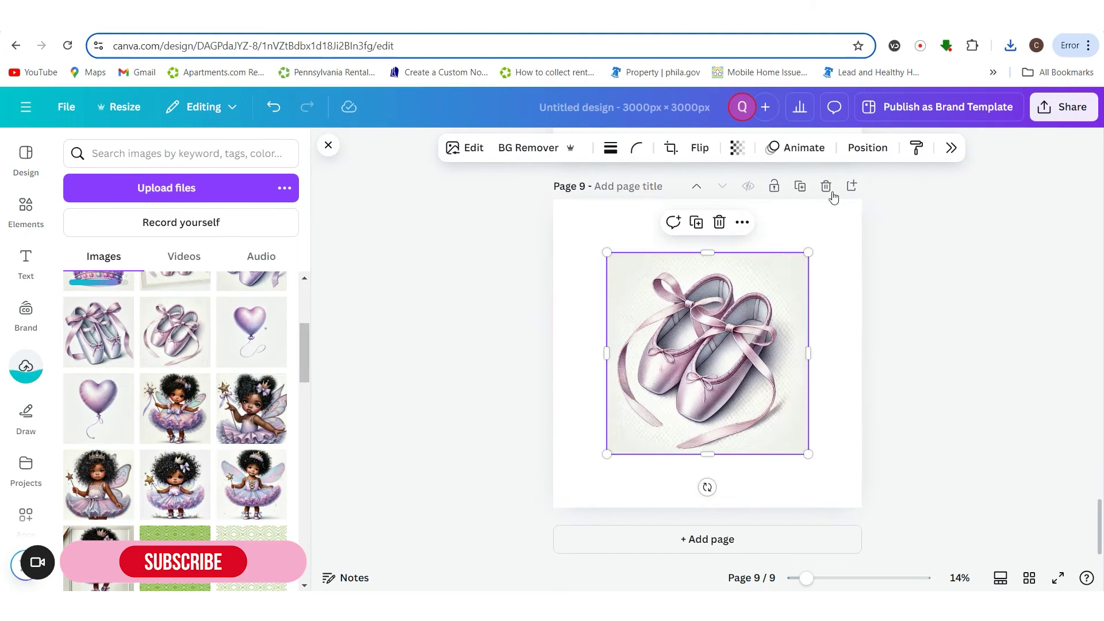
click(852, 186)
click(245, 336)
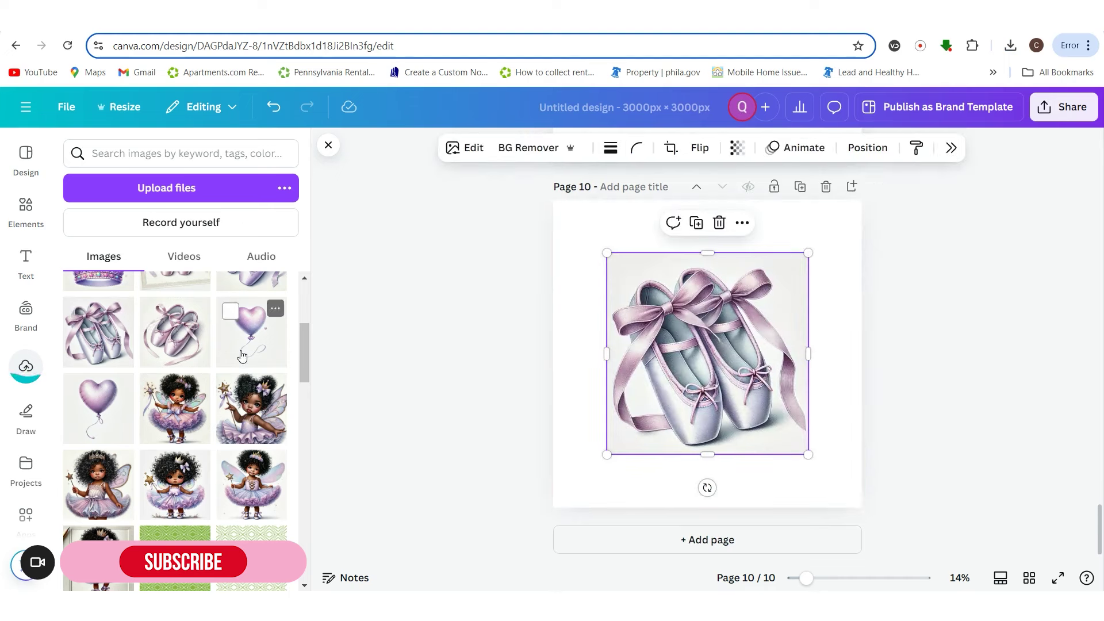
click(851, 186)
click(251, 327)
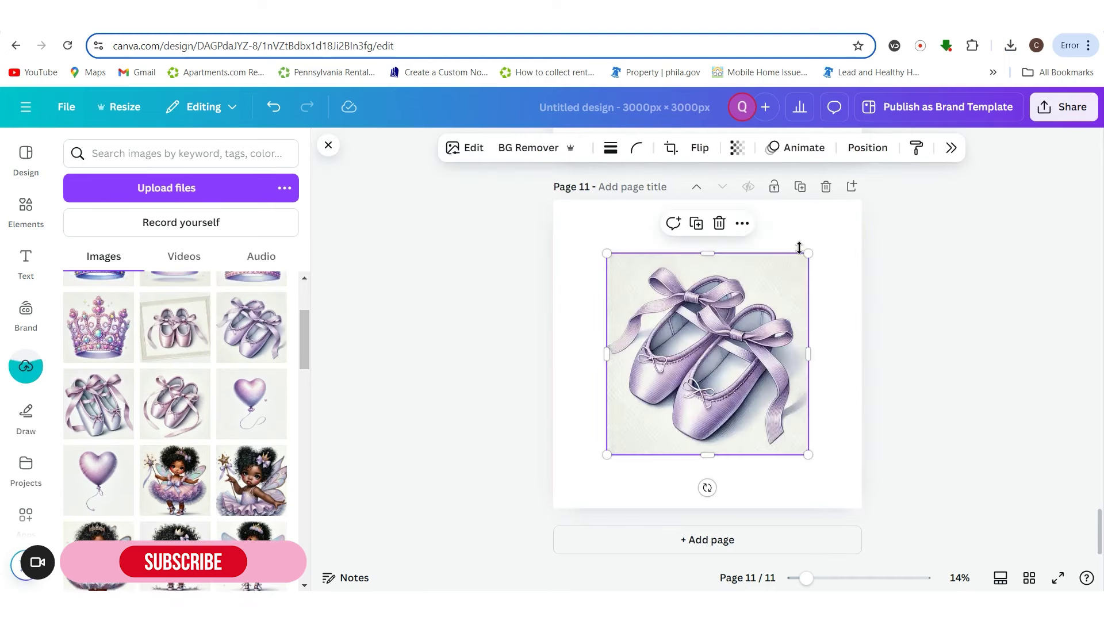
- Add pages 12 to 15, placing a different crown on each of pages 12 to 14 and the lace tutu skirt on page 15
scroll(840, 230, up, 1)
click(852, 259)
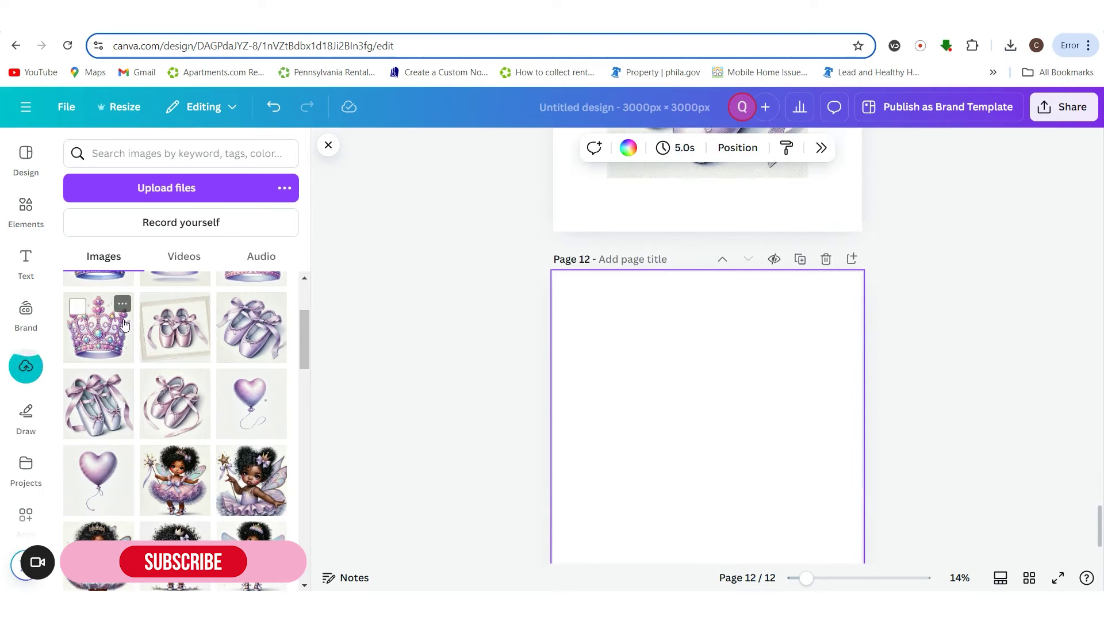
click(851, 259)
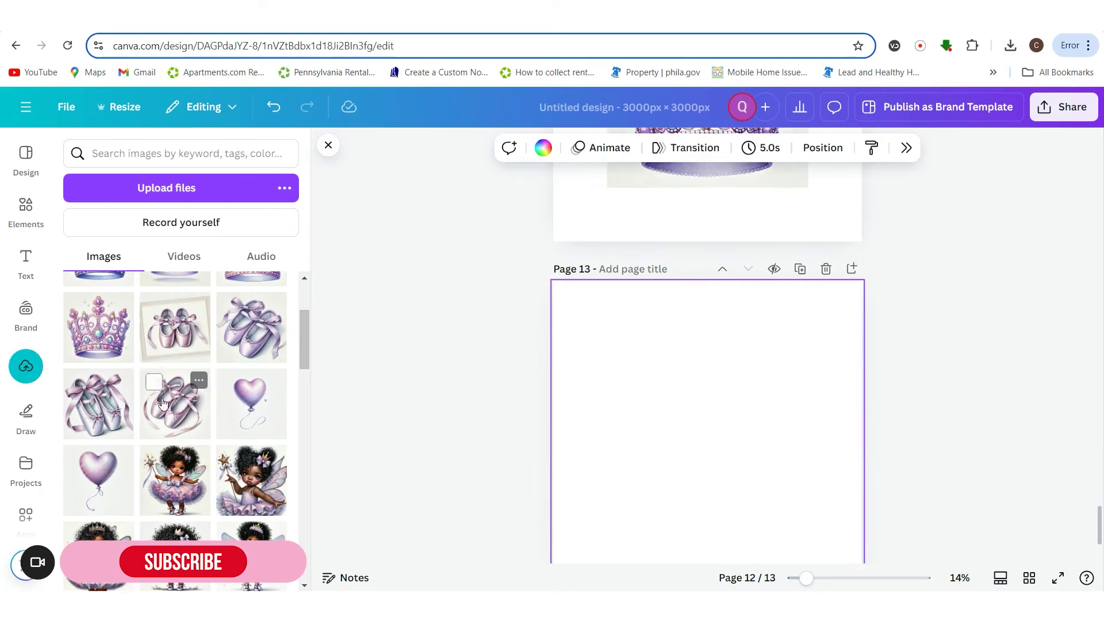
scroll(226, 374, up, 3)
click(175, 409)
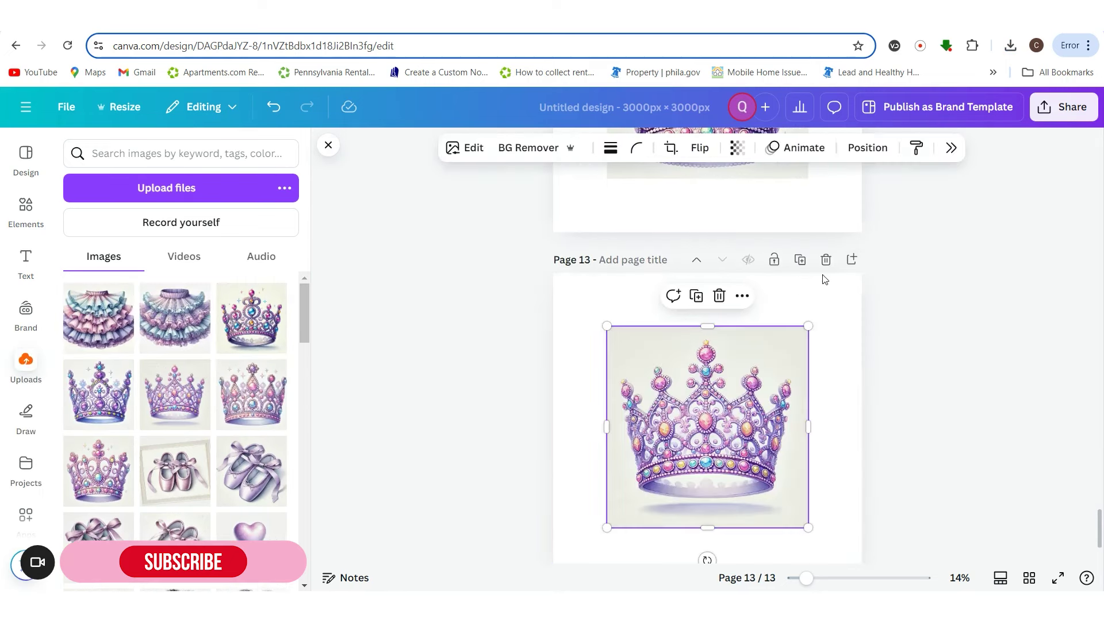
click(852, 260)
click(104, 393)
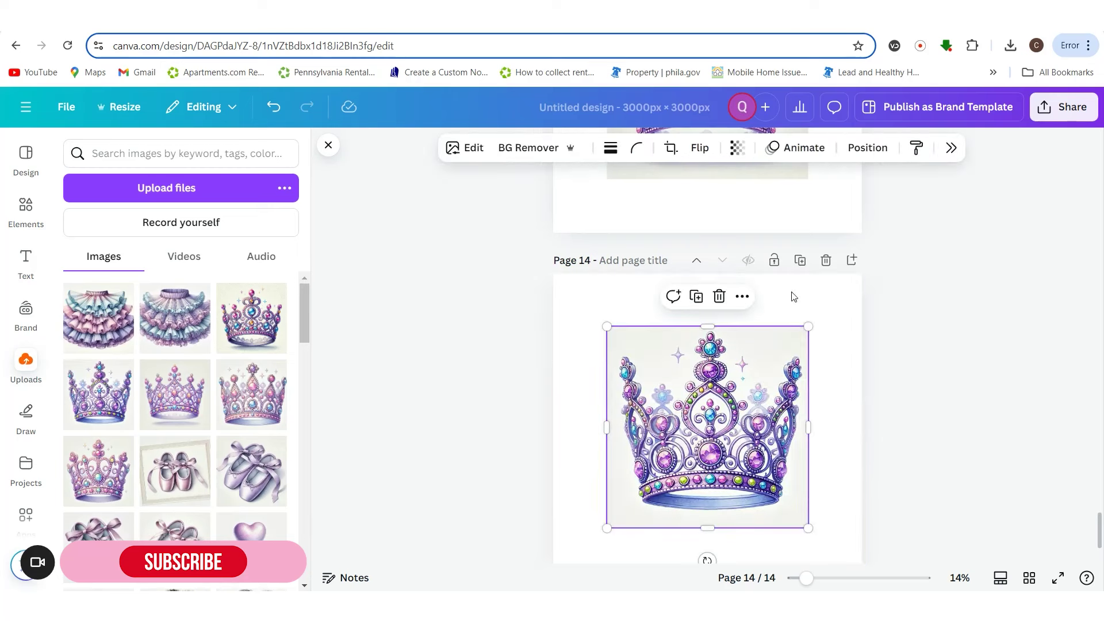
click(851, 260)
click(162, 332)
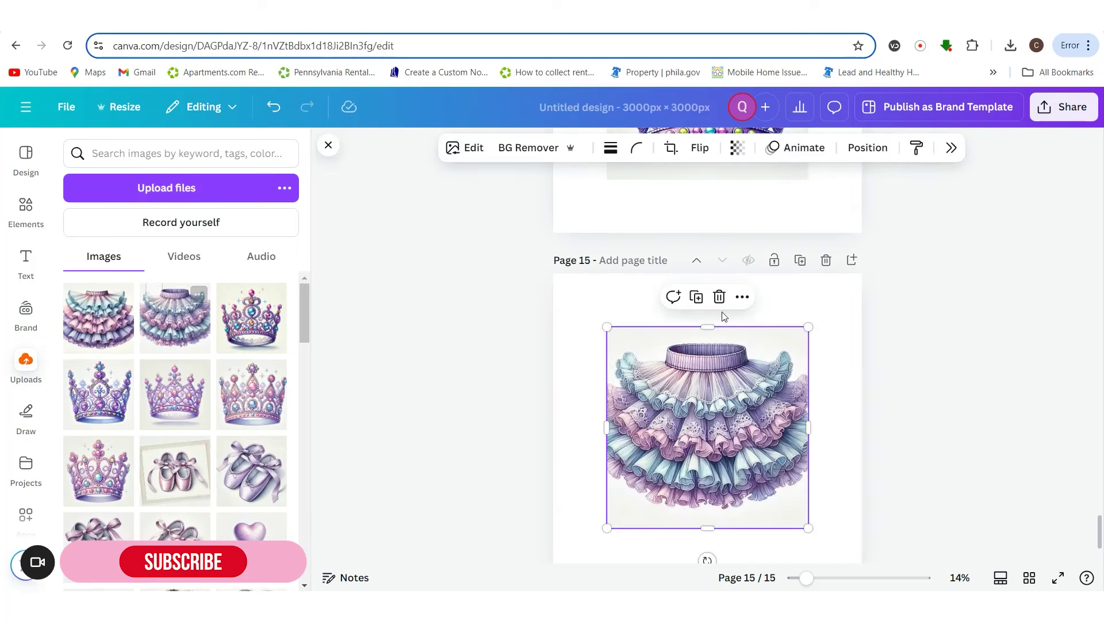
- Add page 16 with the teal, pink and purple ruffled tutu skirt and enlarge the image to nearly fill the page
click(851, 260)
click(204, 336)
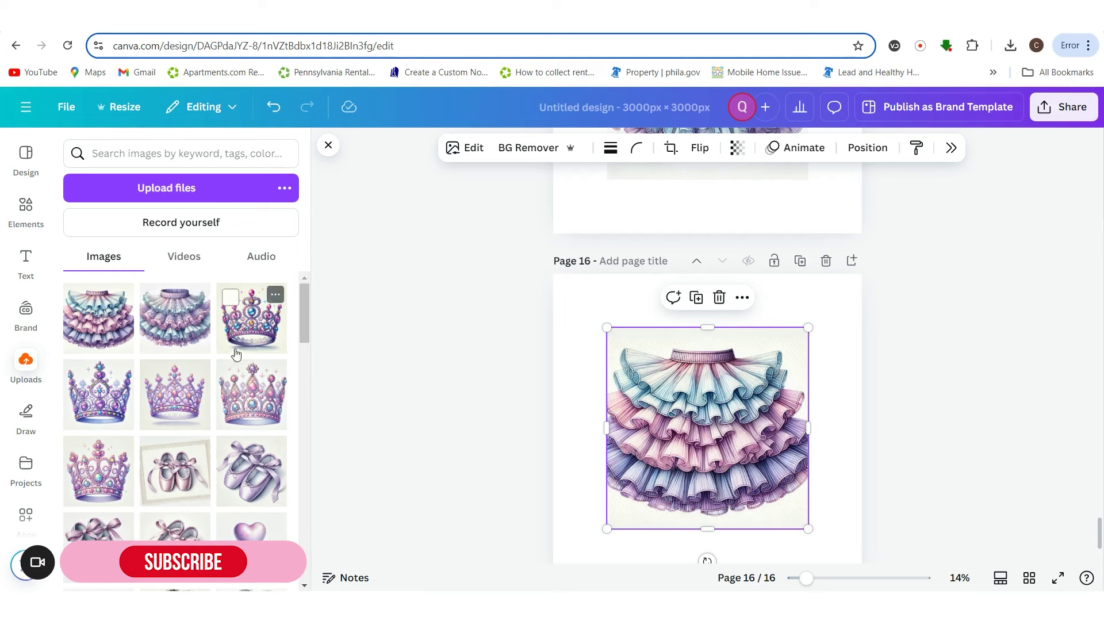
scroll(236, 367, down, 3)
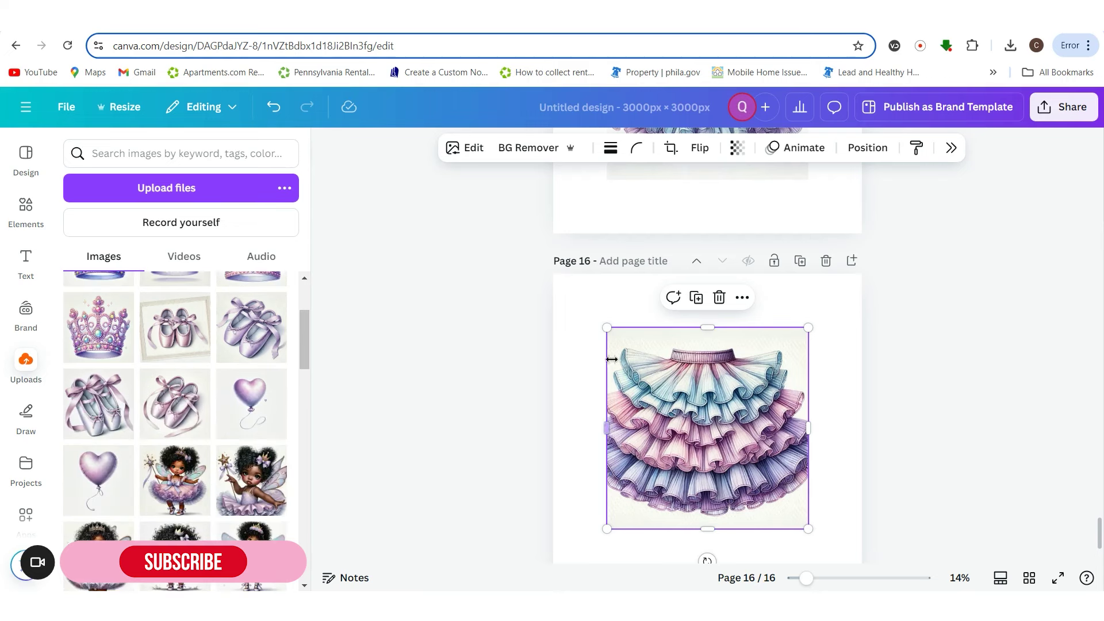
drag(605, 329, 565, 286)
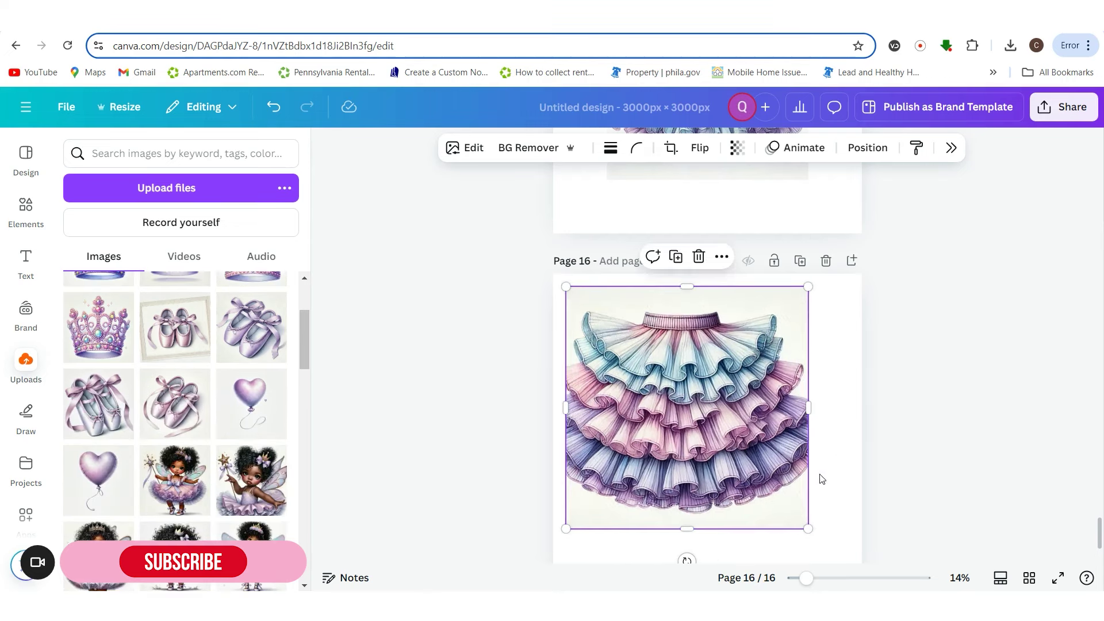
scroll(807, 516, down, 2)
drag(810, 458, 856, 504)
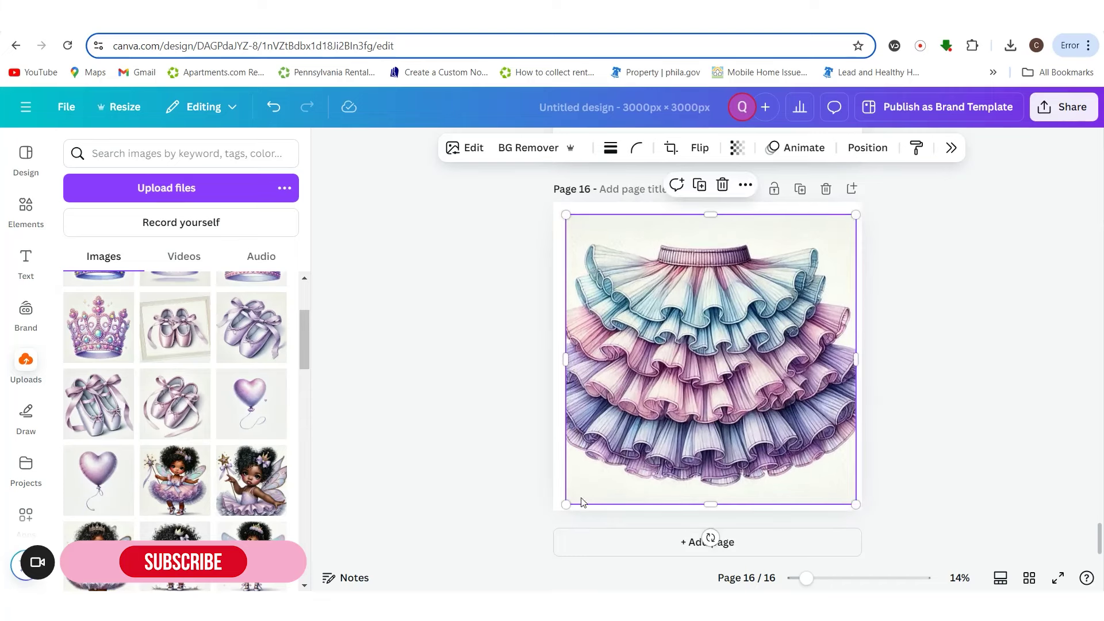
drag(566, 501, 563, 508)
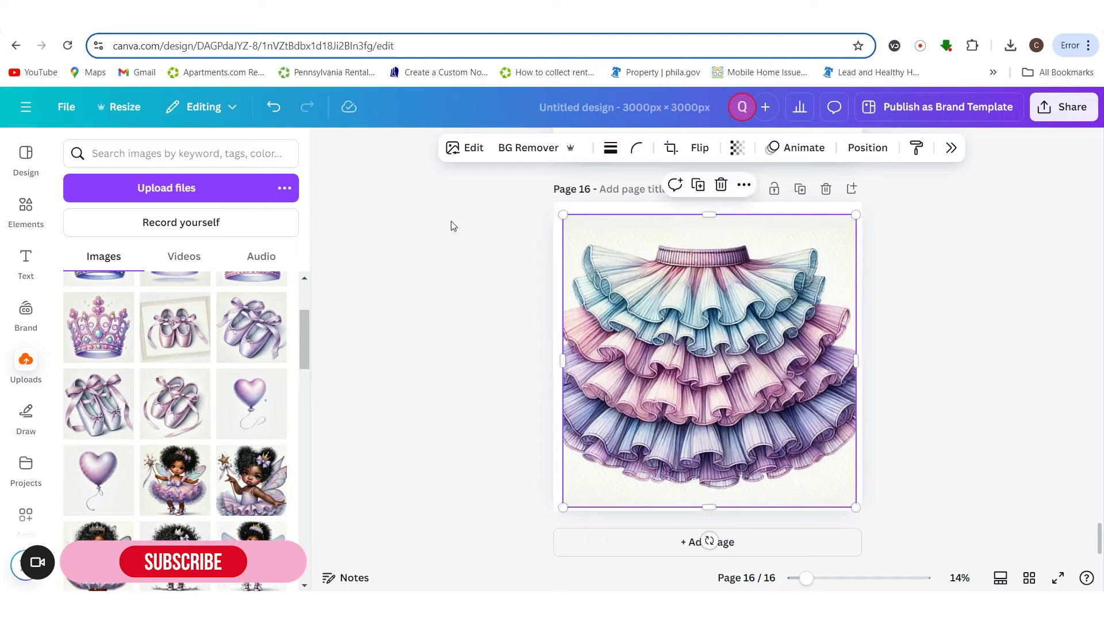
- Apply Magic Expand at Whole Page size to the skirt on page 16 and keep the third generated version
click(472, 156)
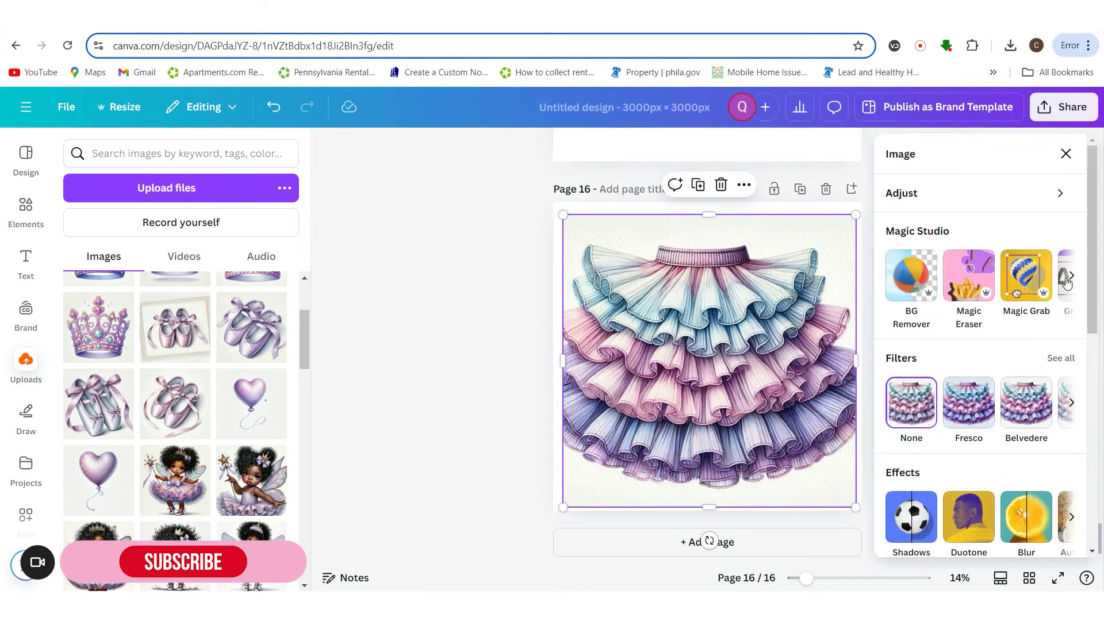
click(1070, 276)
click(1044, 284)
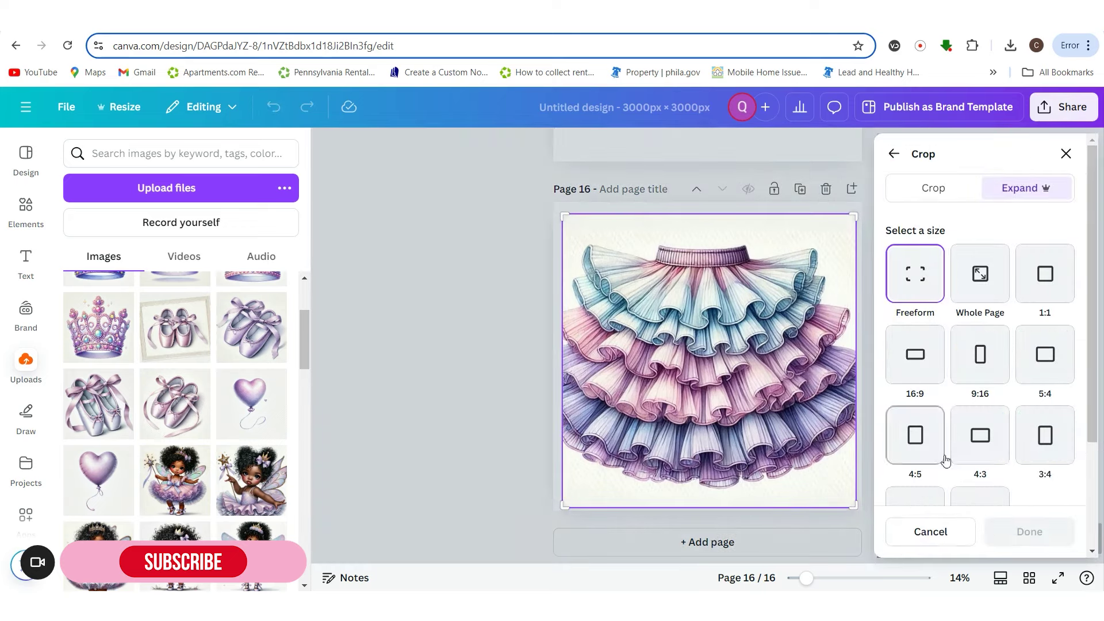
click(966, 296)
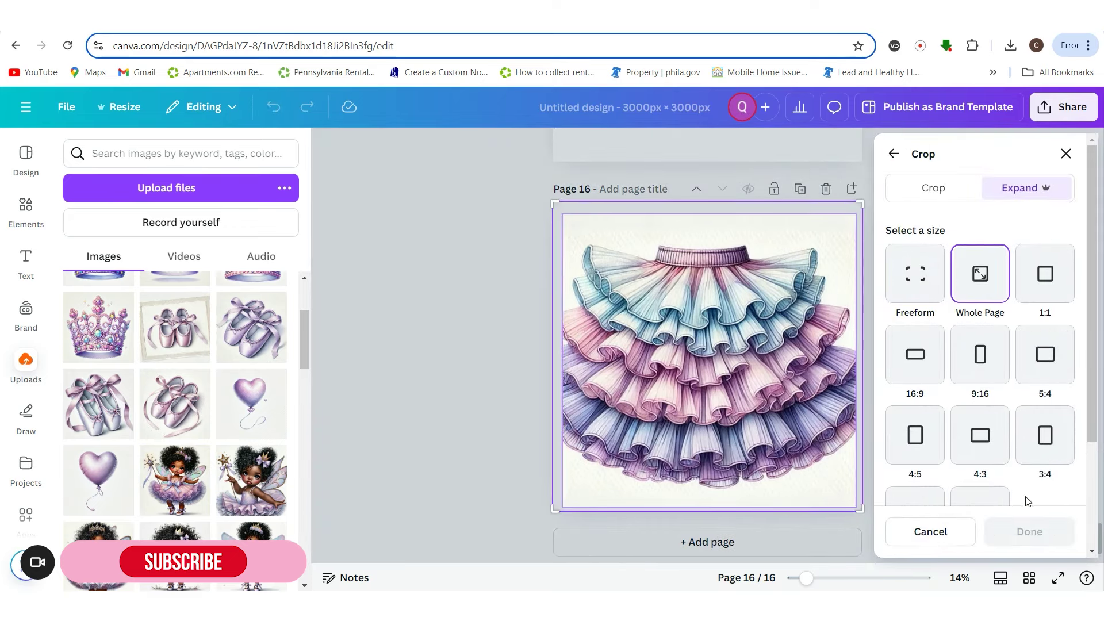
scroll(1007, 516, down, 3)
click(980, 439)
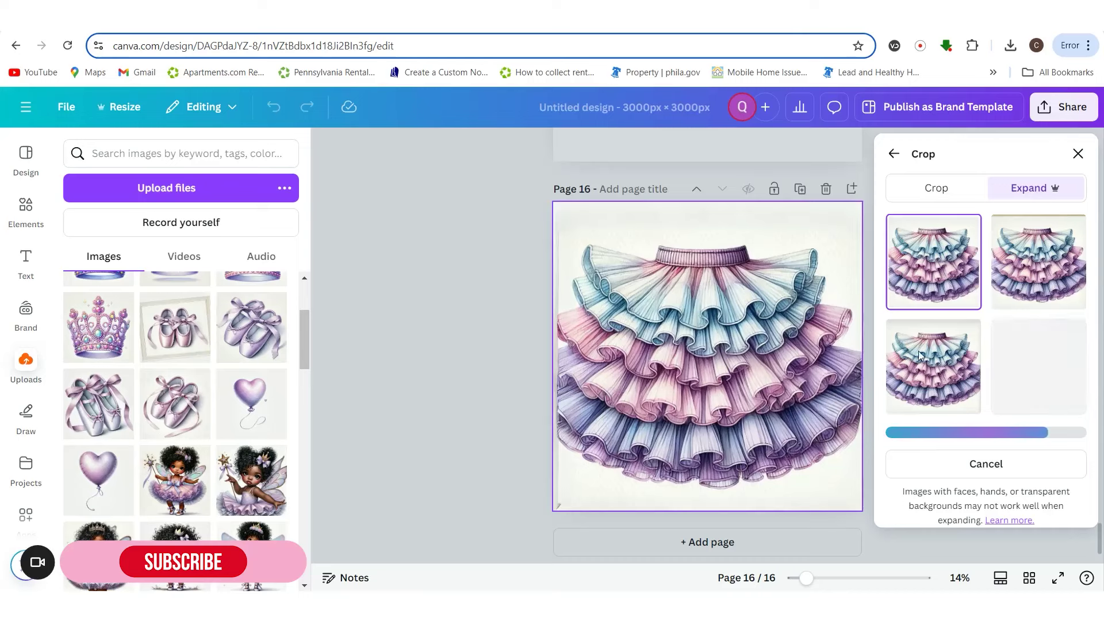
click(1025, 295)
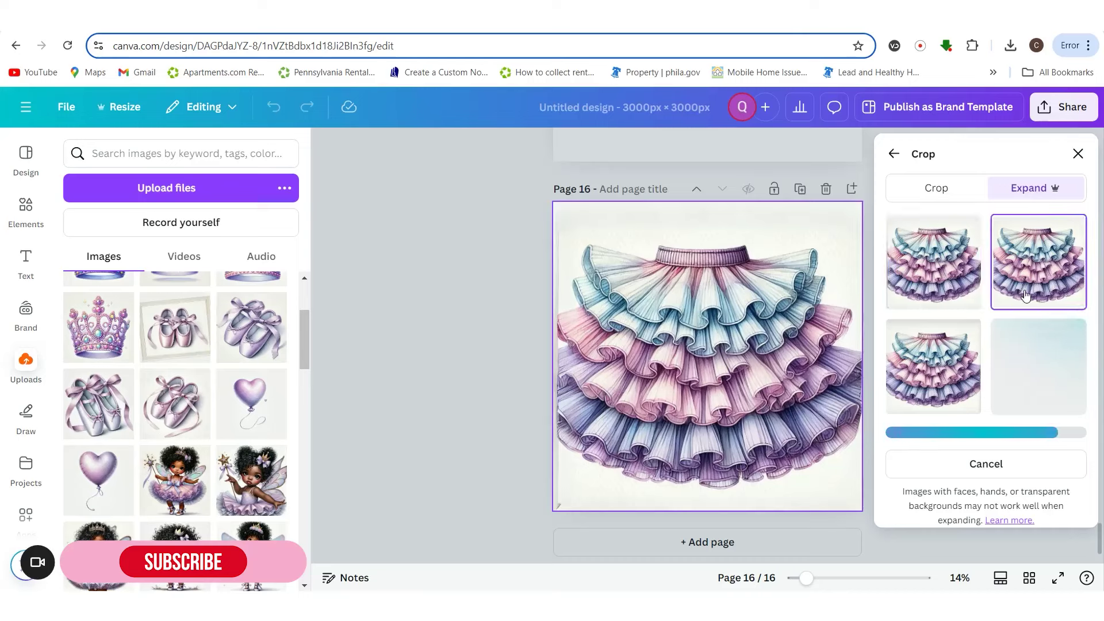
click(911, 391)
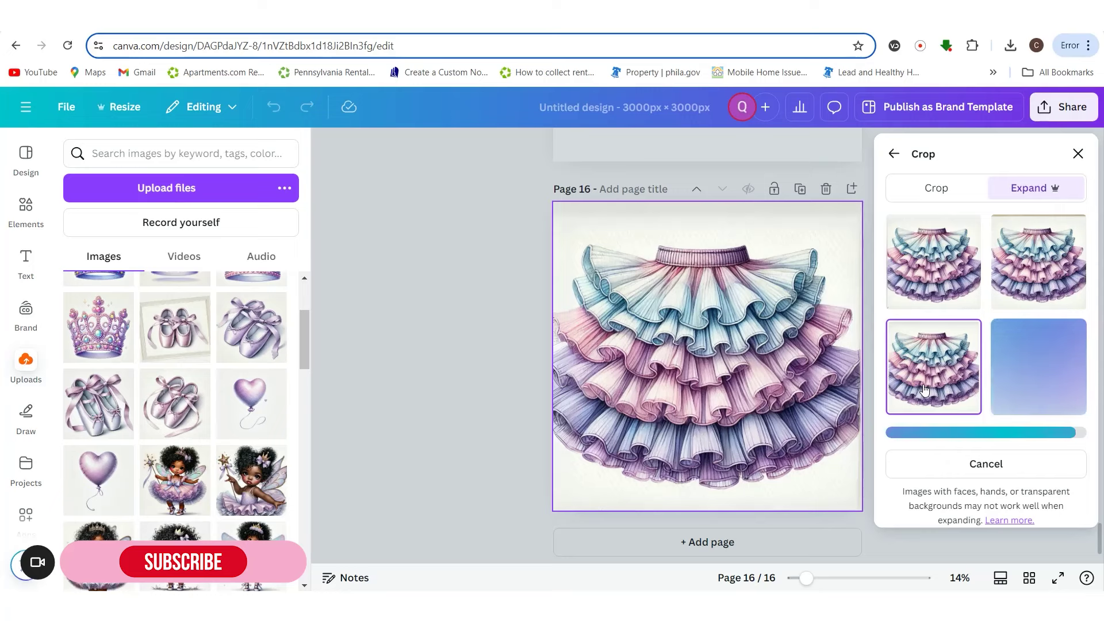
click(1071, 154)
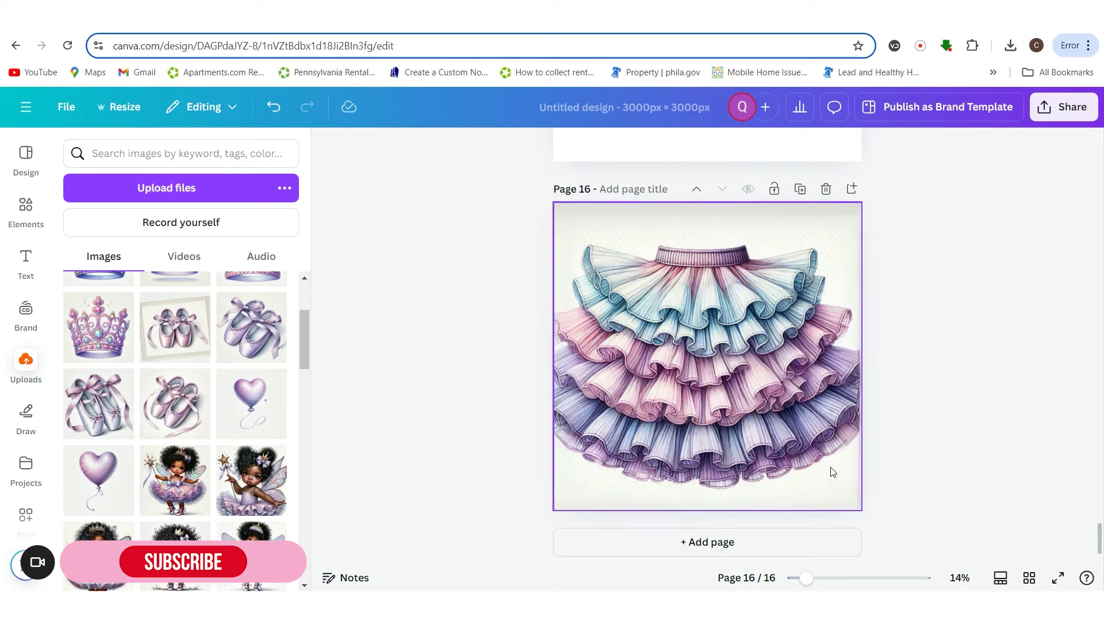
- Shrink the expanded tutu skirt slightly, then delete page 16
drag(843, 503, 826, 485)
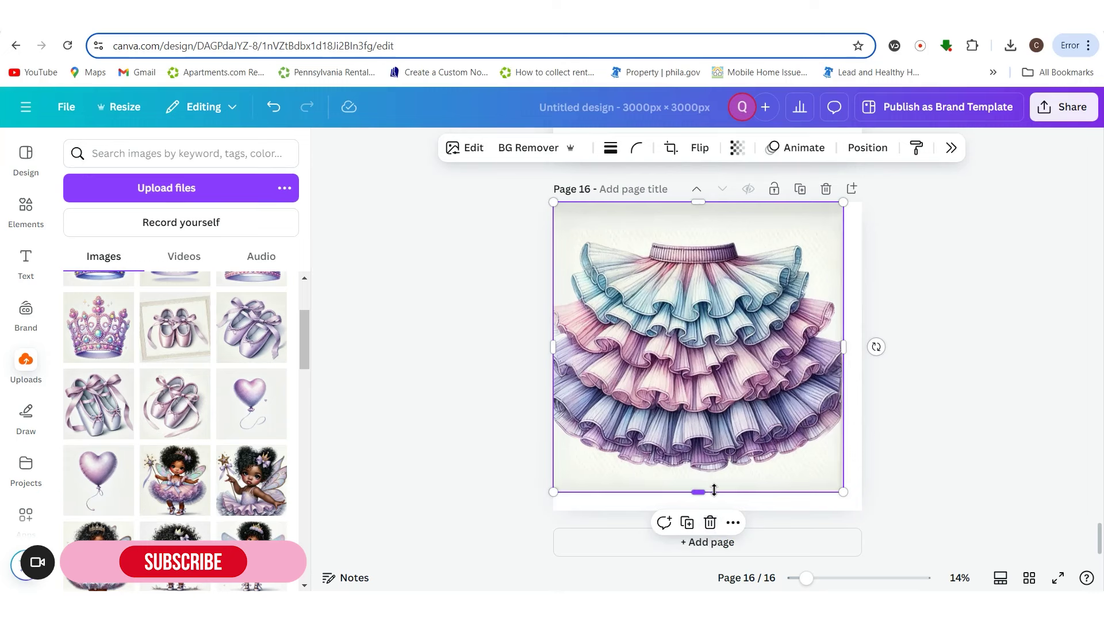
click(826, 189)
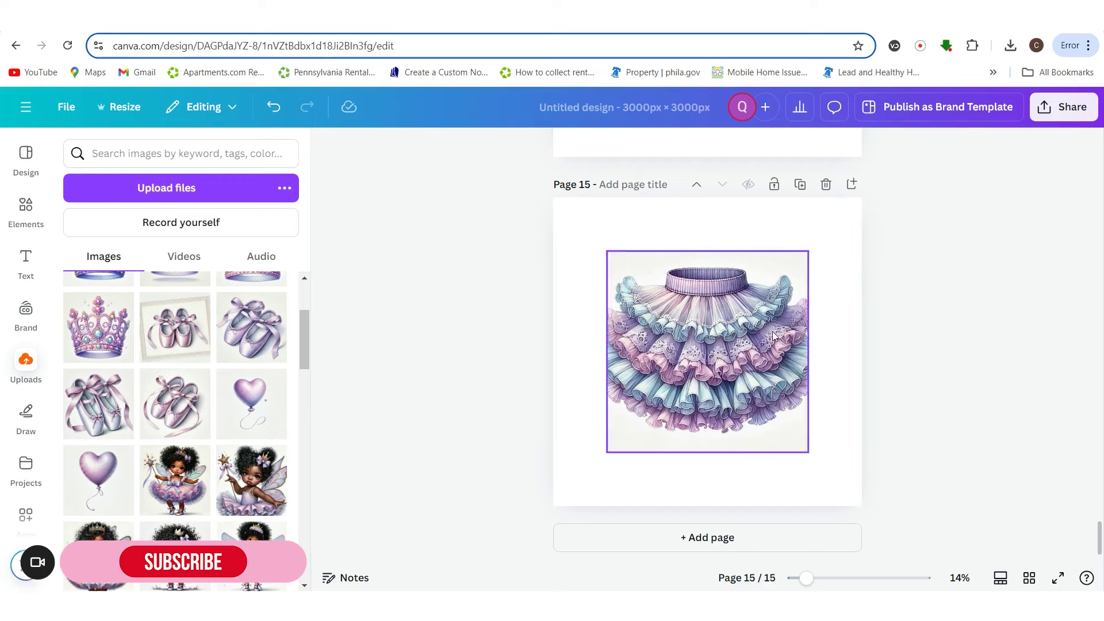
- Reposition and enlarge the lace tutu skirt on page 15 so it nearly fills the page with an even margin
drag(770, 334, 730, 296)
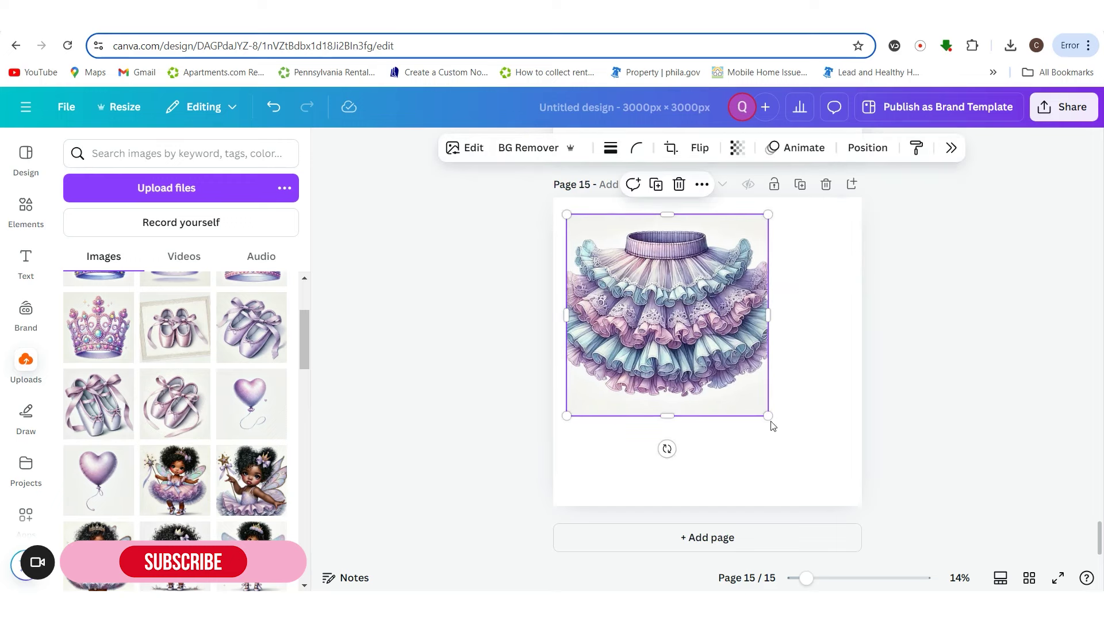
drag(769, 417, 849, 478)
drag(863, 482, 861, 480)
drag(566, 215, 564, 211)
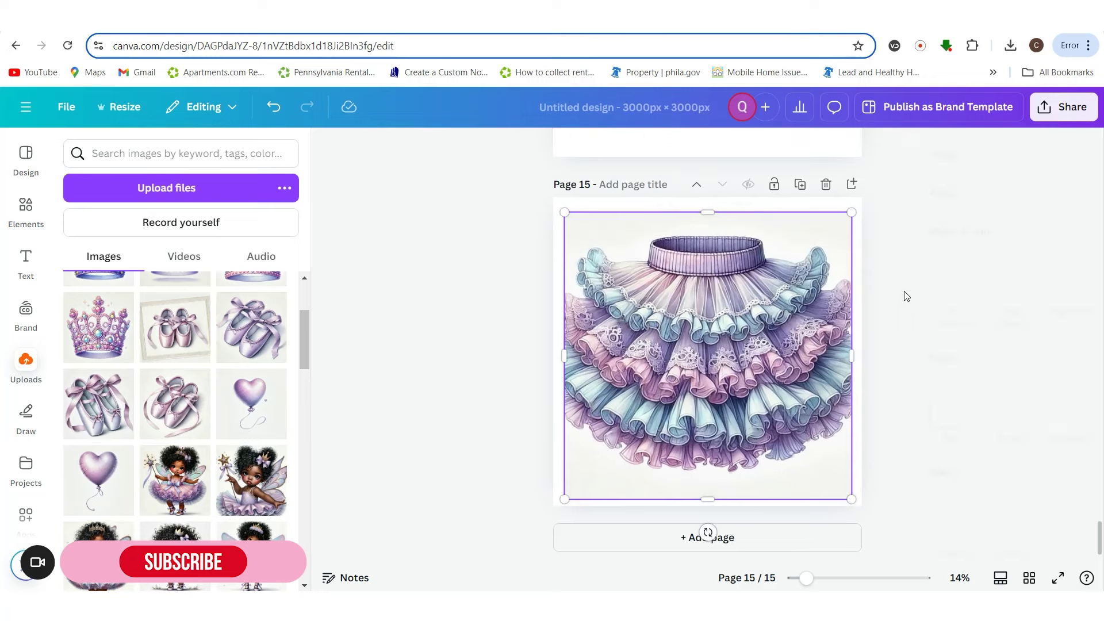
- Apply Magic Expand at Whole Page size to the lace tutu skirt and keep the first generated version
click(1069, 277)
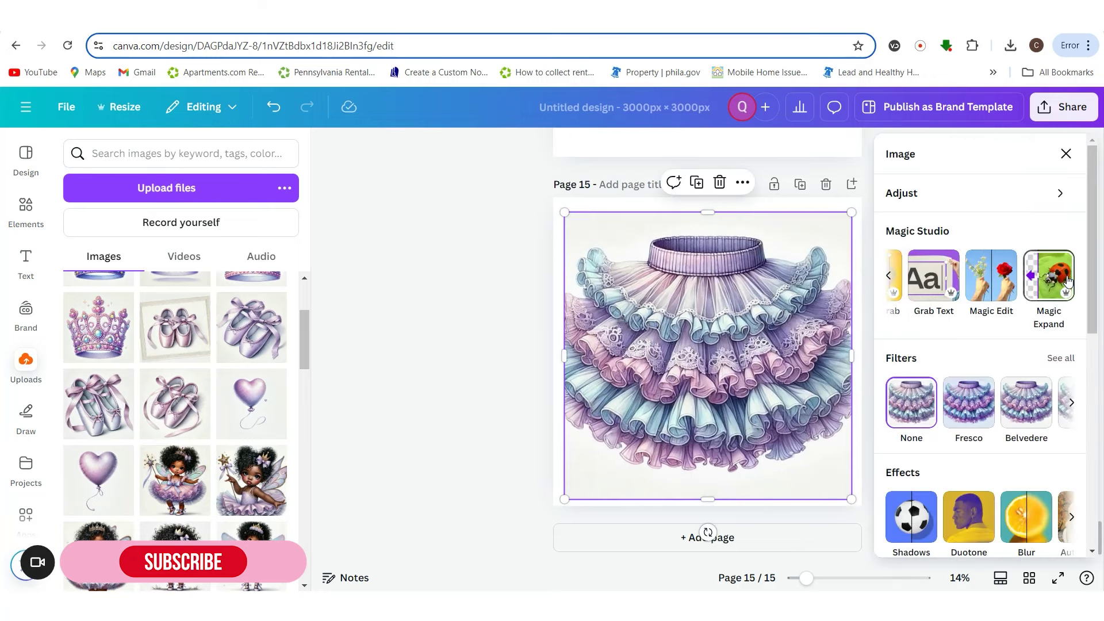
click(1062, 281)
click(965, 296)
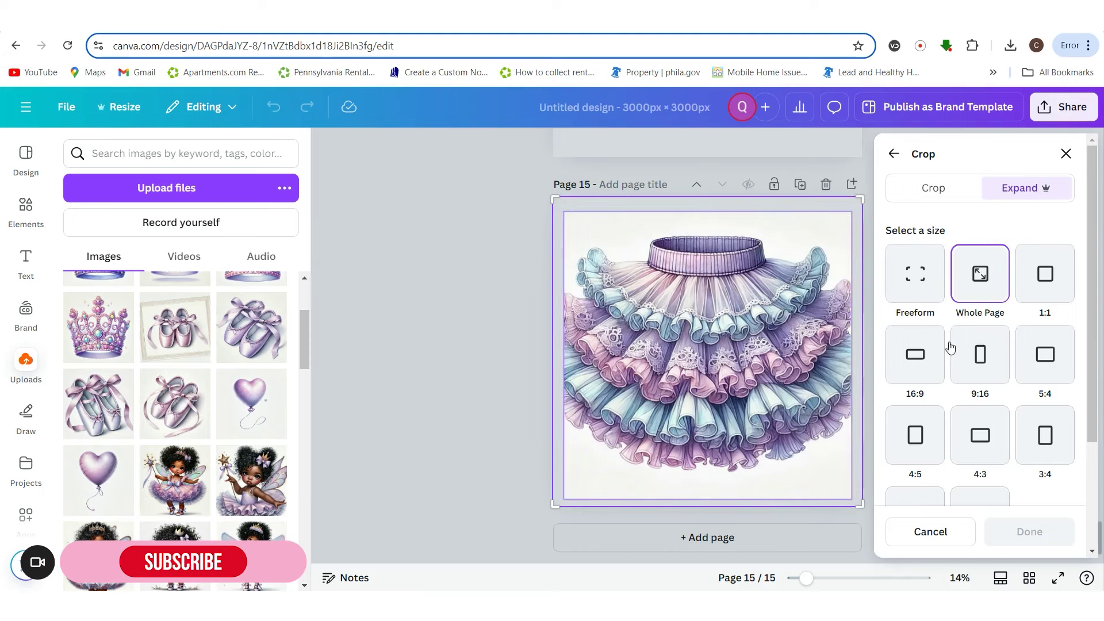
scroll(981, 409, down, 3)
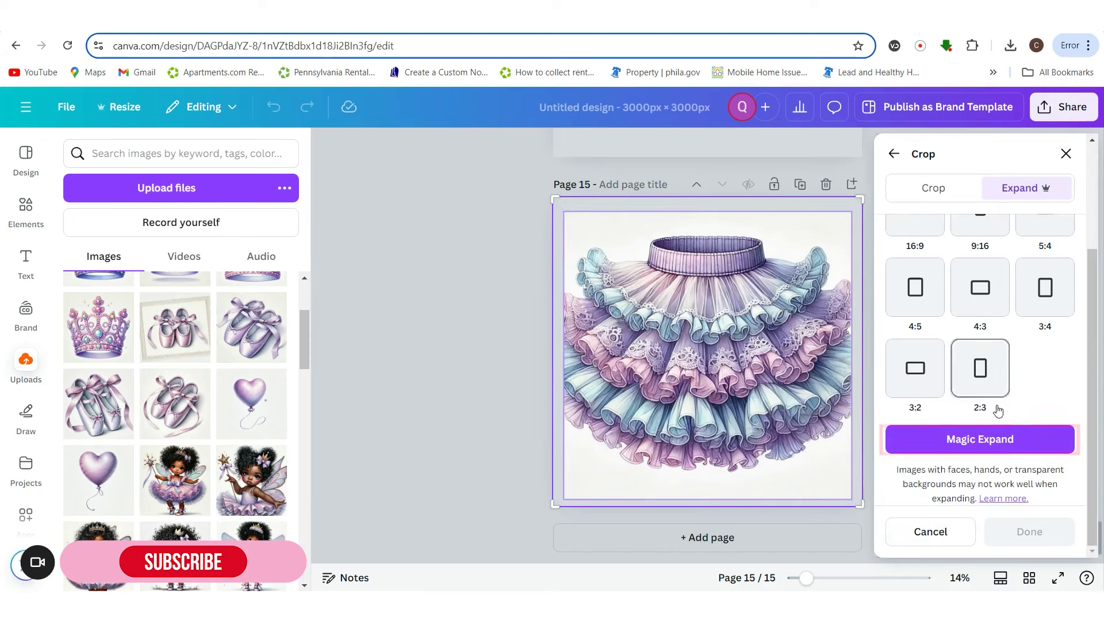
click(986, 441)
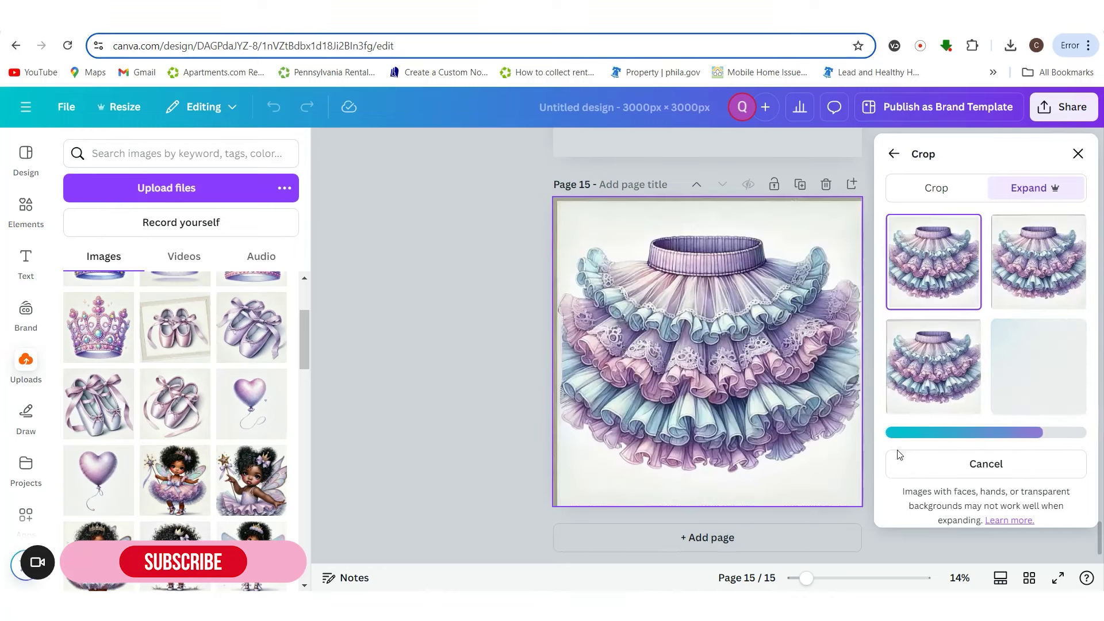
click(515, 427)
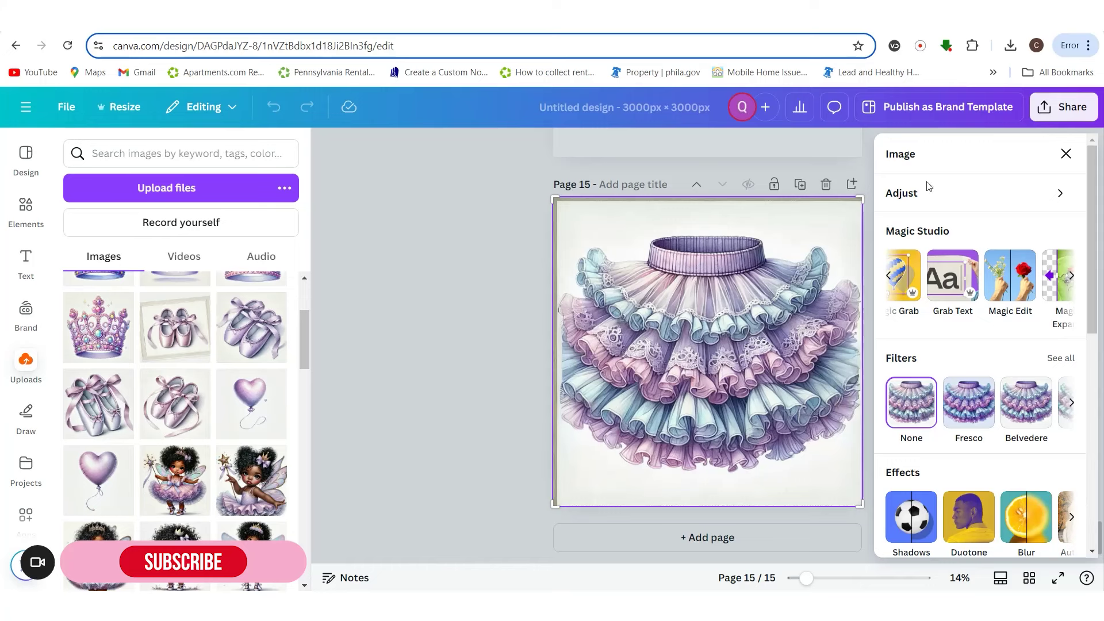
key(Escape)
key(Escape)
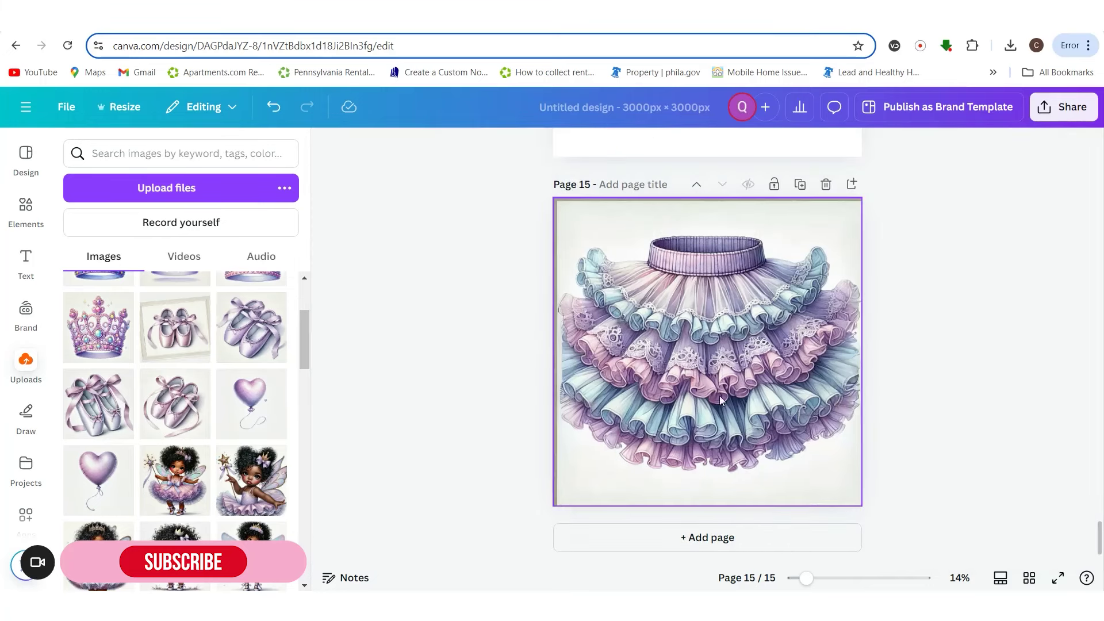
- Remove the background from the expanded tutu skirt on page 15 and inspect its edges up close
click(603, 236)
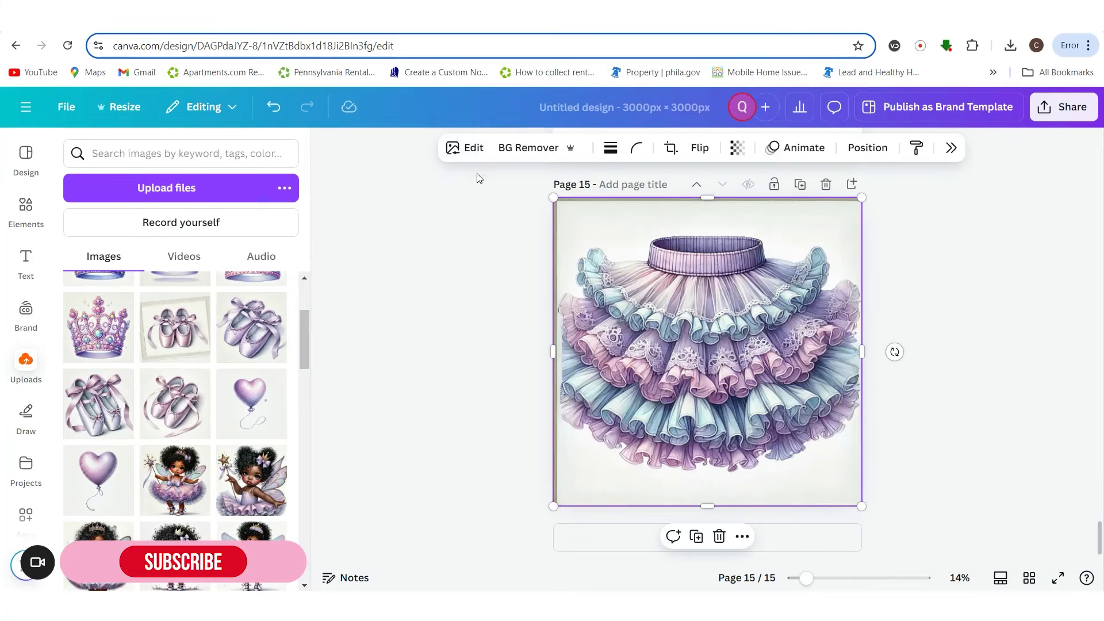
click(528, 148)
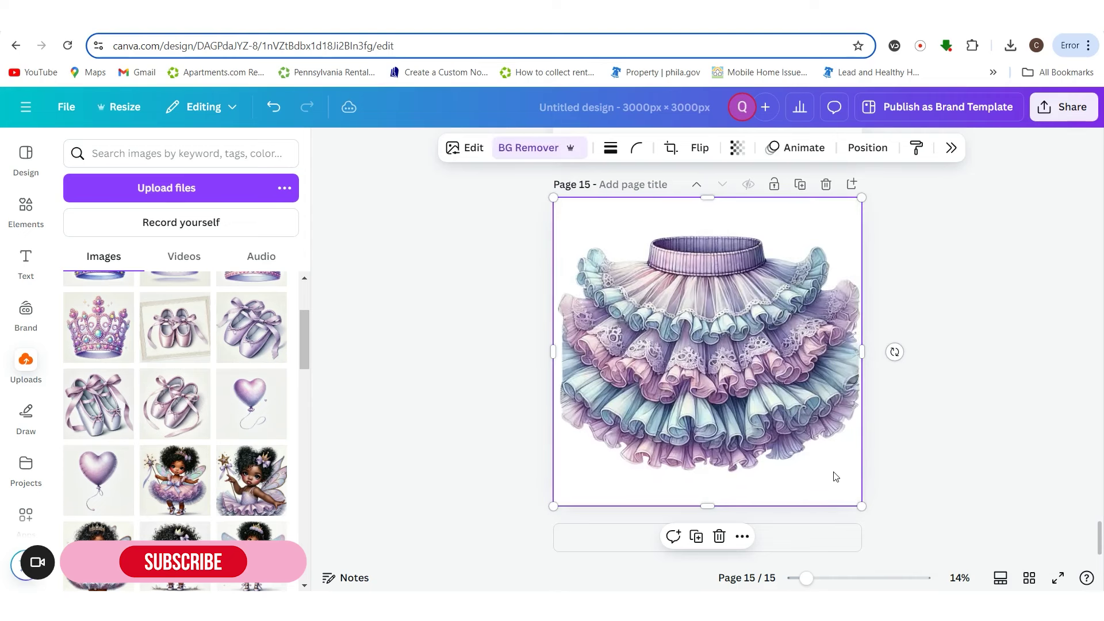
click(821, 586)
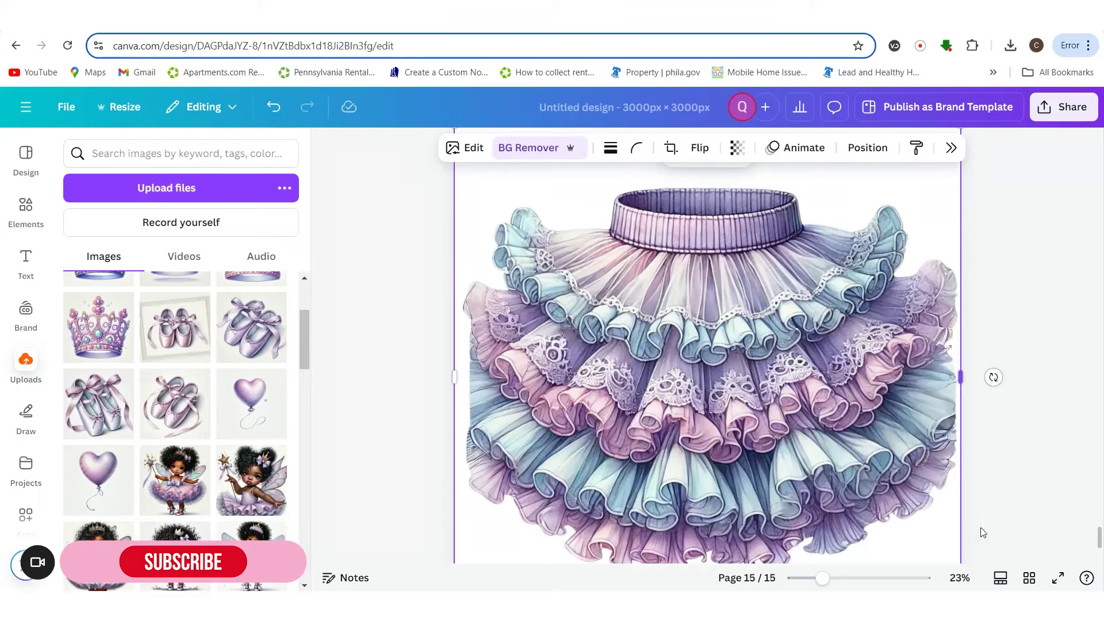
drag(833, 583, 810, 578)
click(943, 463)
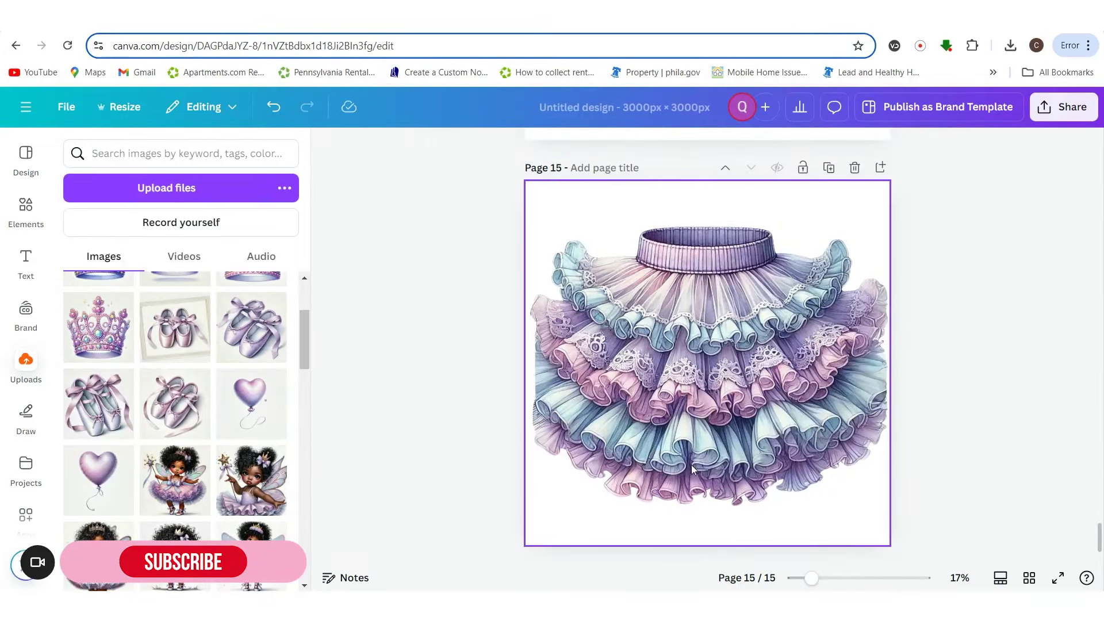
click(852, 448)
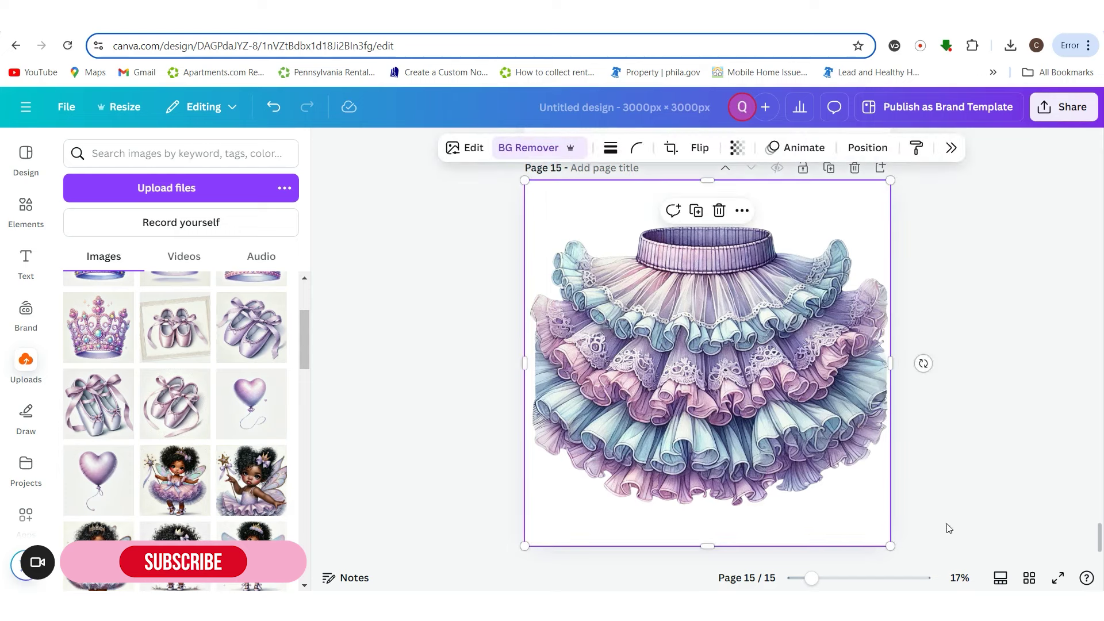
- Show all pages as an overview, open page 7 and remove the background from its heart balloon
click(1030, 578)
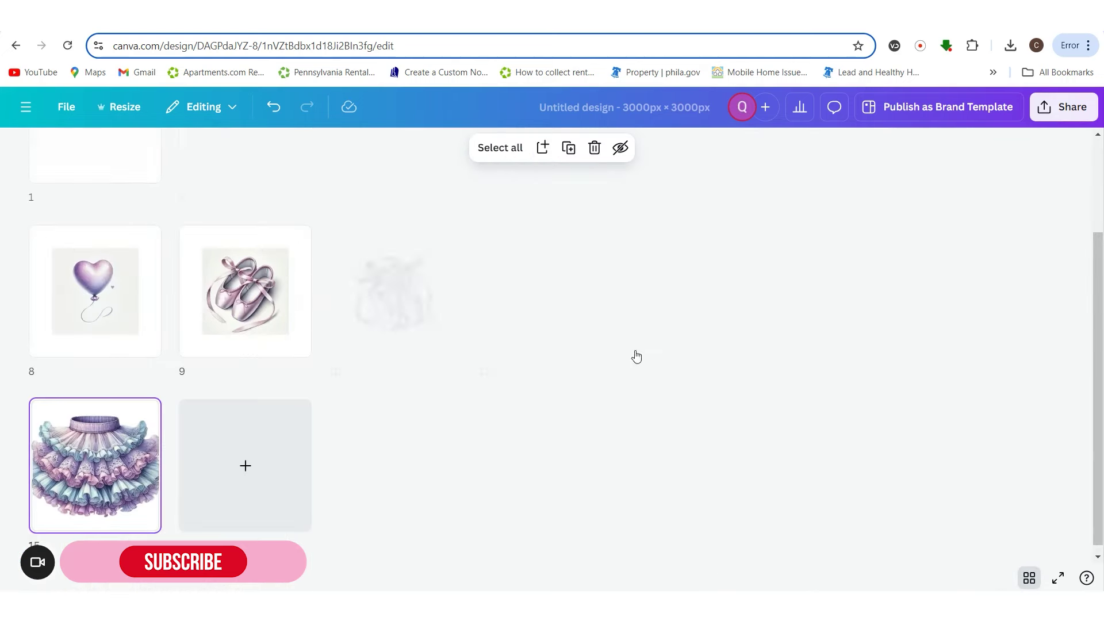
scroll(805, 278, up, 3)
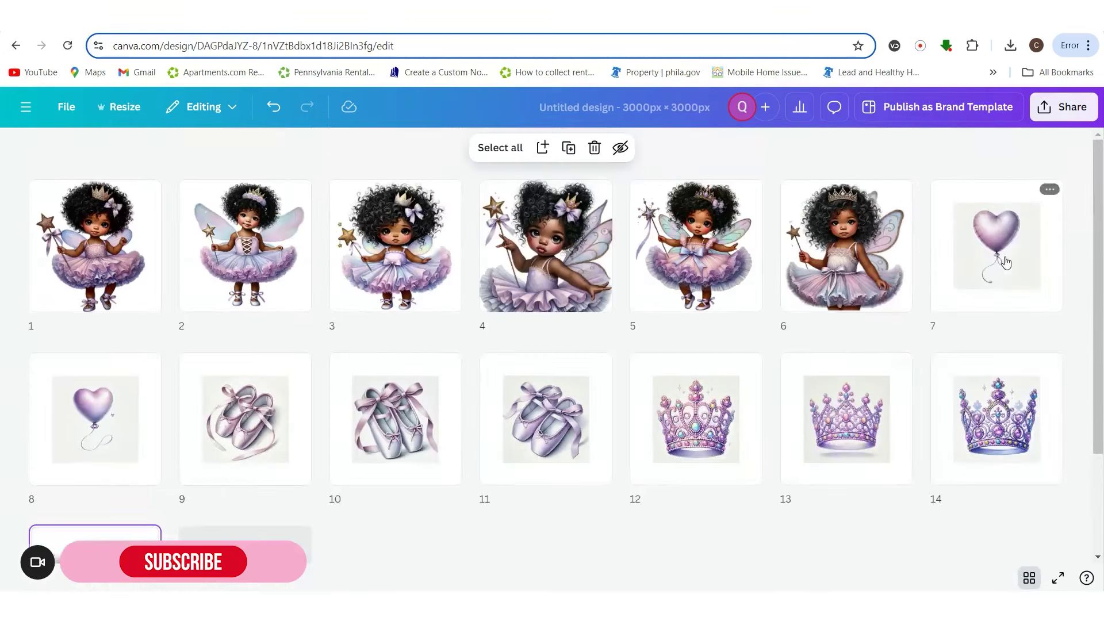
double_click(987, 270)
click(696, 333)
click(518, 151)
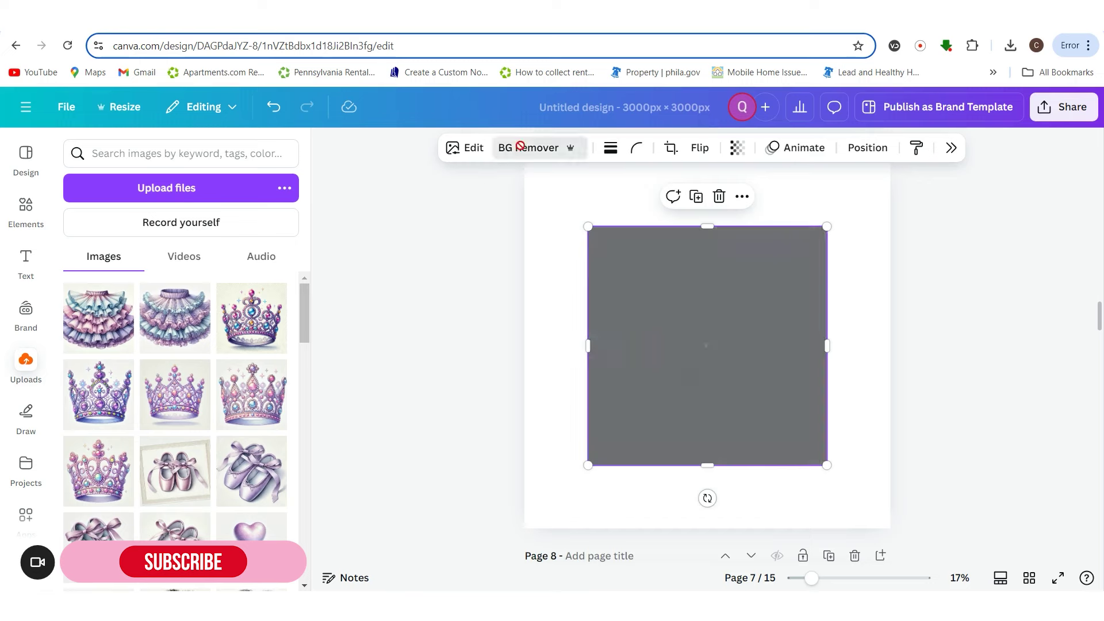
- Open page 8 from the page overview and remove the background from its heart balloon
click(1029, 578)
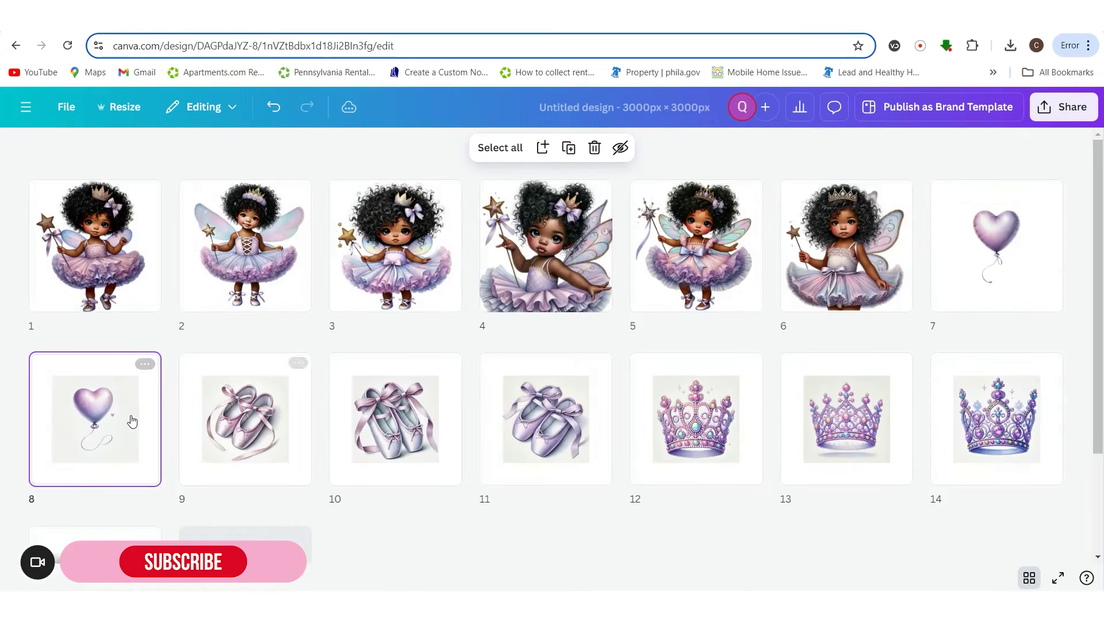
double_click(131, 418)
click(749, 268)
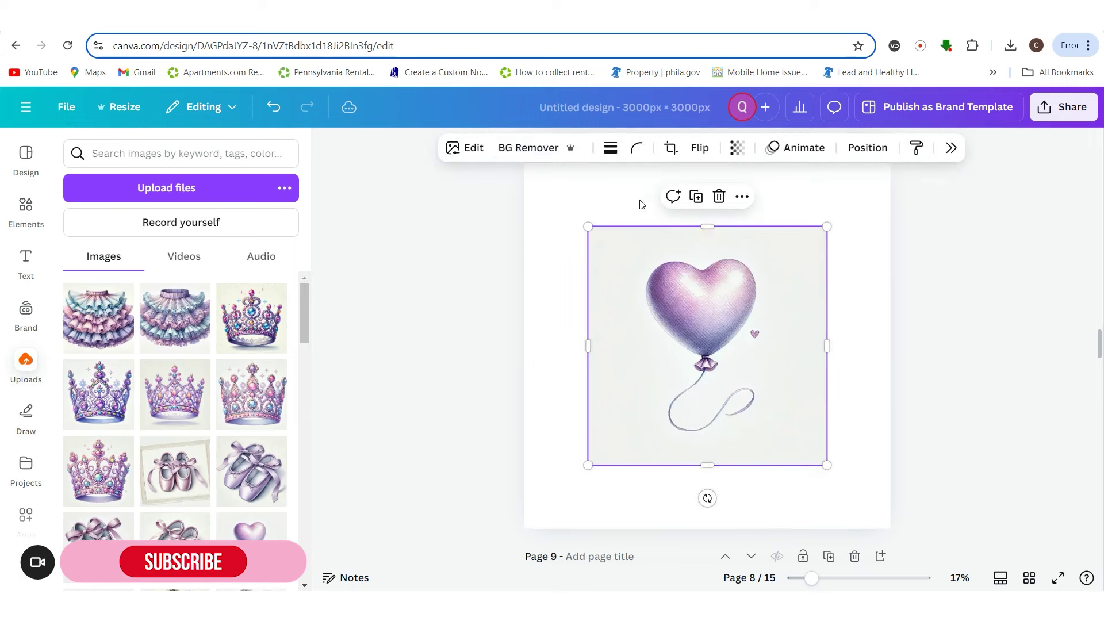
click(517, 147)
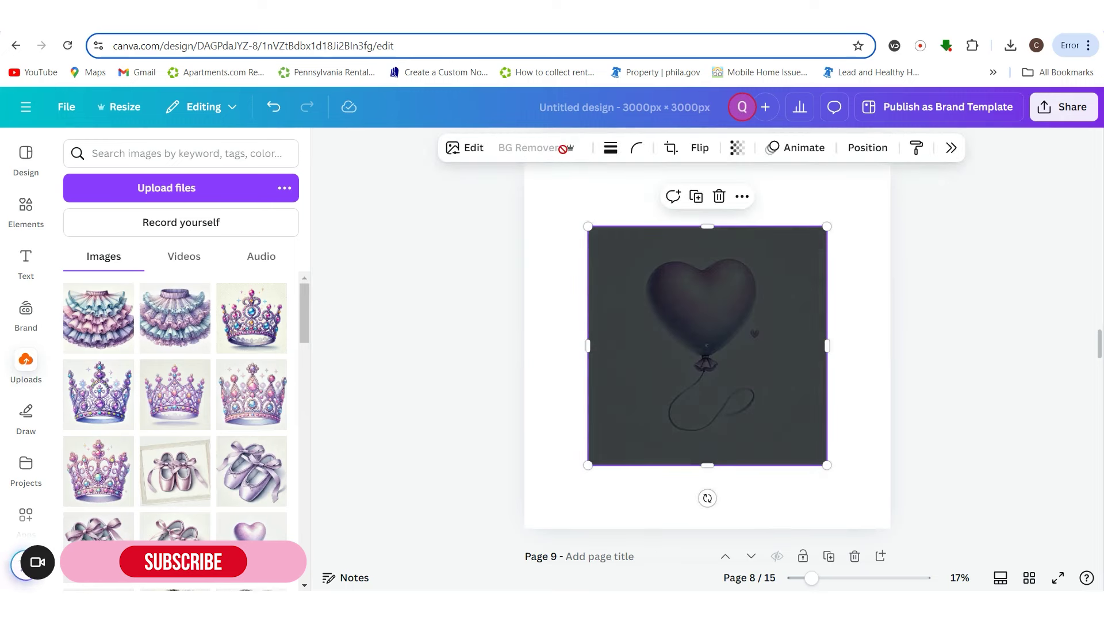
- Remove the backgrounds from the ballet slippers on pages 9 and 10
scroll(851, 460, down, 5)
click(816, 460)
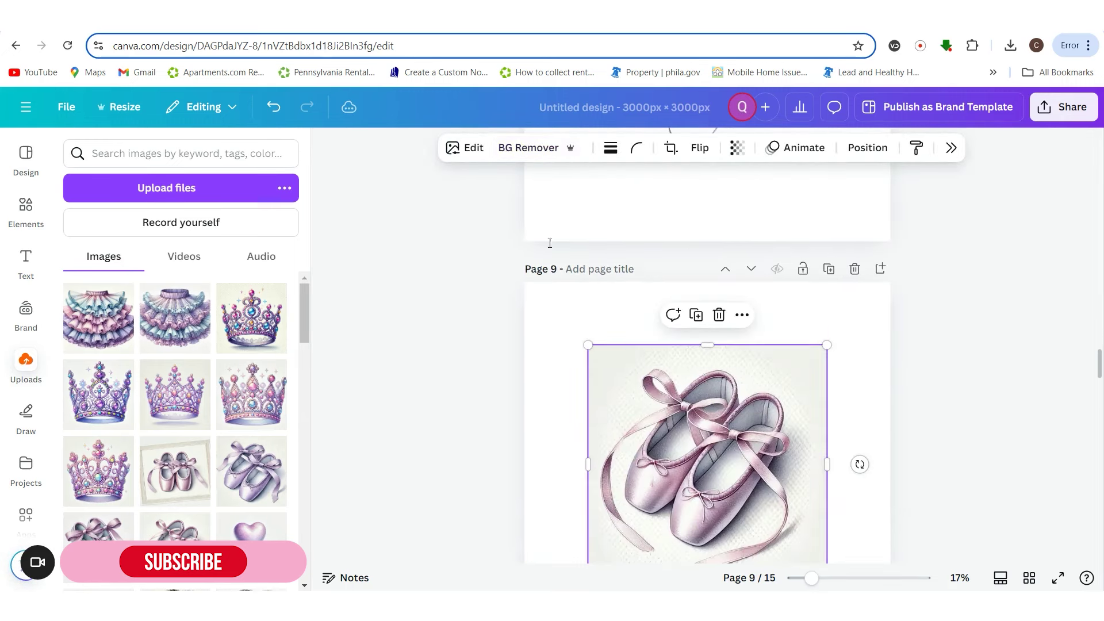
click(520, 148)
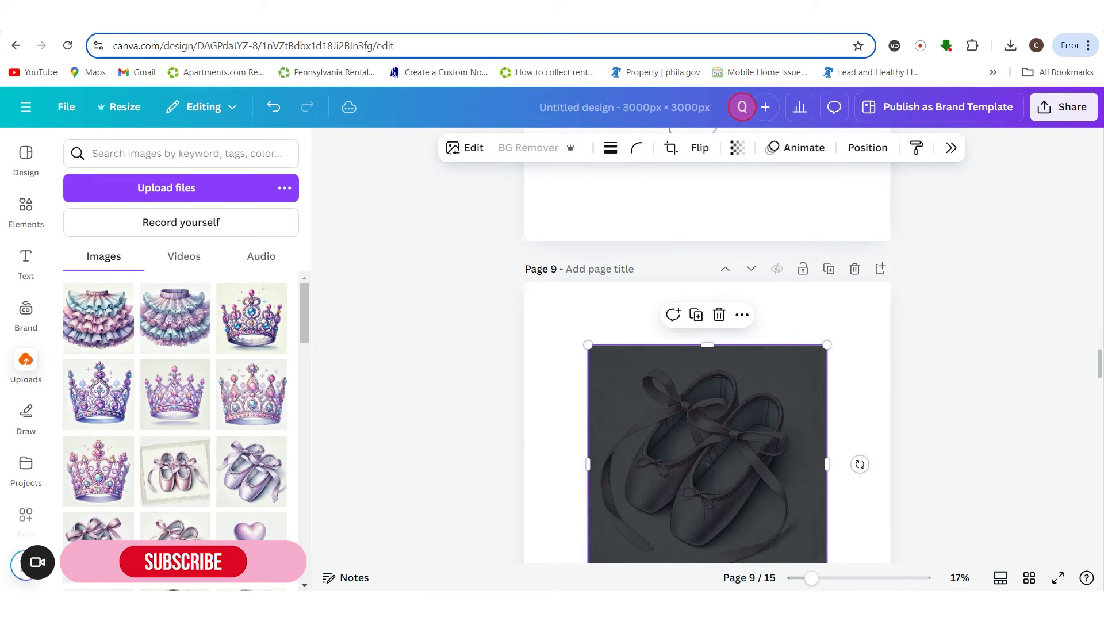
scroll(881, 446, down, 5)
click(750, 458)
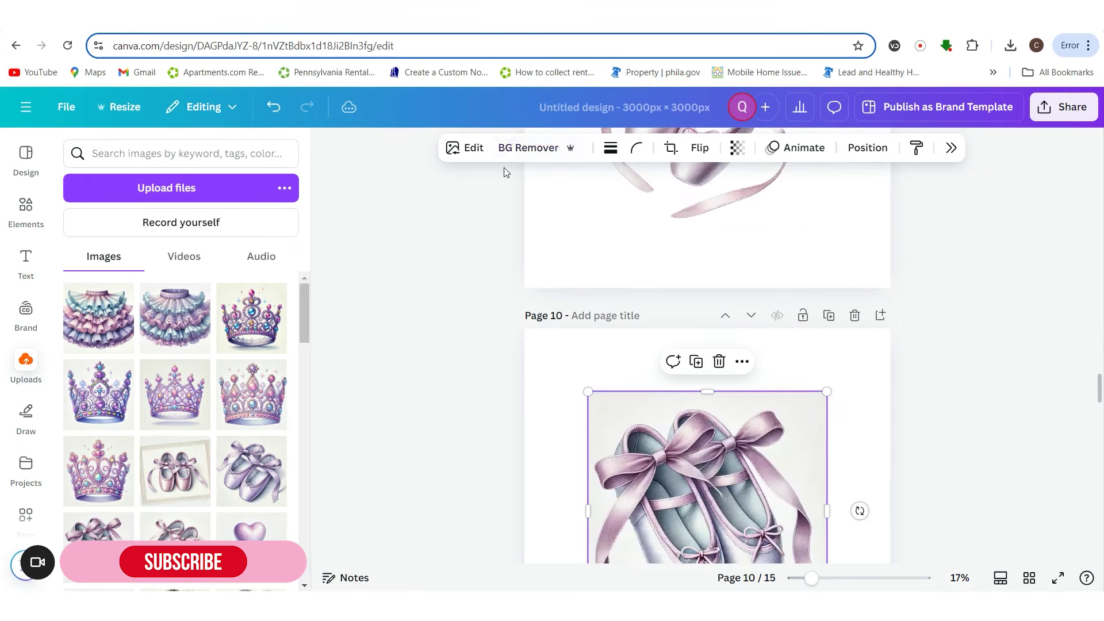
click(511, 148)
- Remove the background from the lavender ballet slippers on page 11
scroll(989, 391, down, 5)
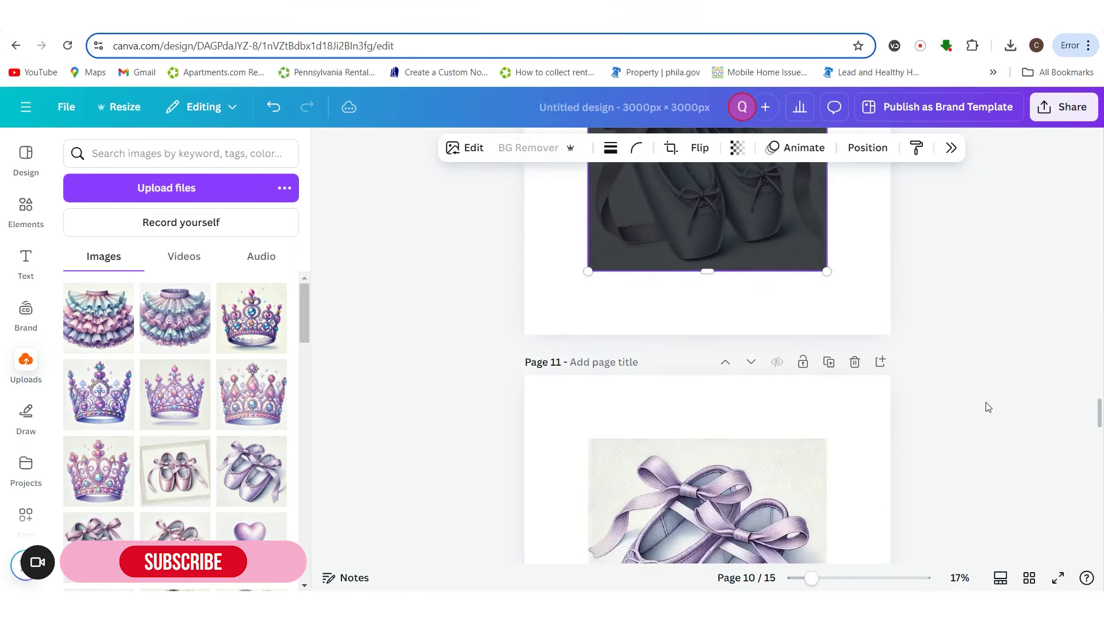
scroll(987, 407, down, 3)
click(719, 368)
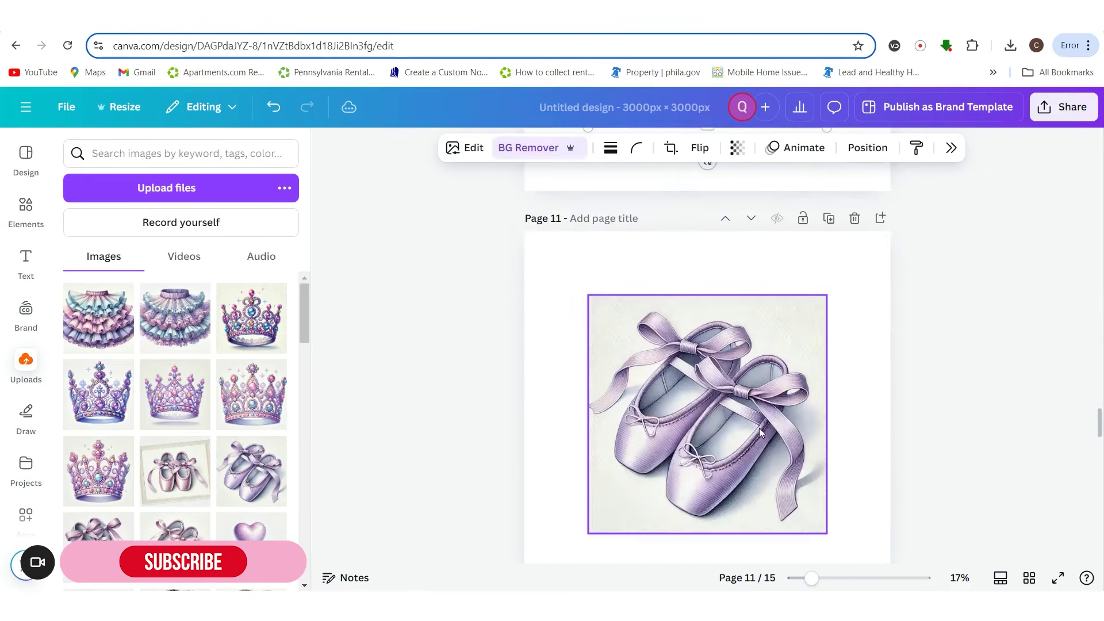
click(541, 149)
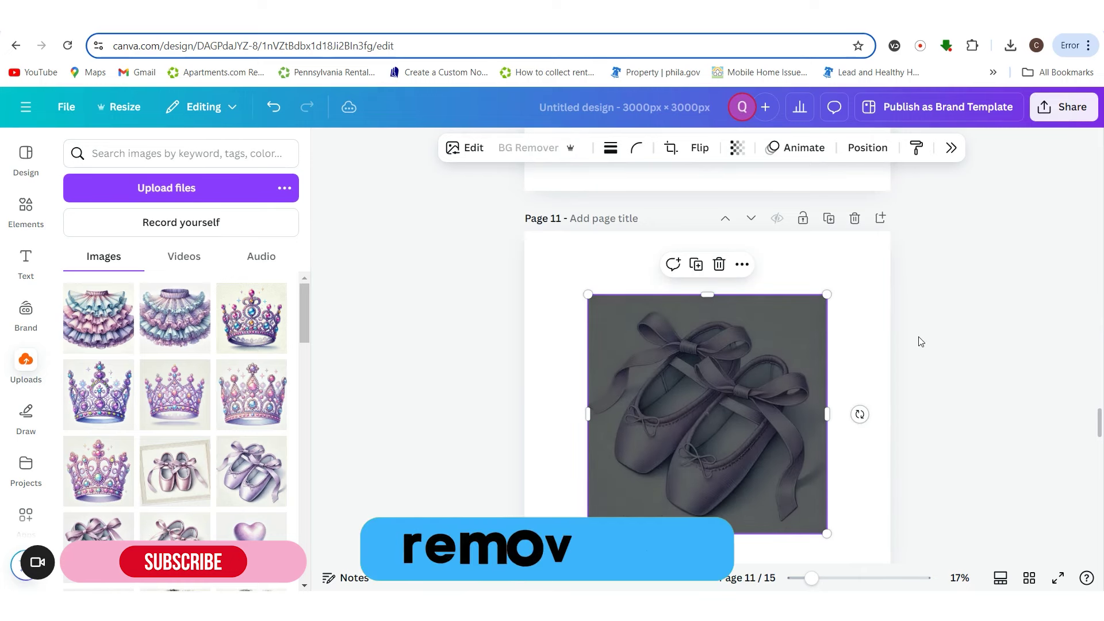
- Remove the backgrounds from the jeweled crowns on pages 12 and 13
scroll(892, 345, down, 5)
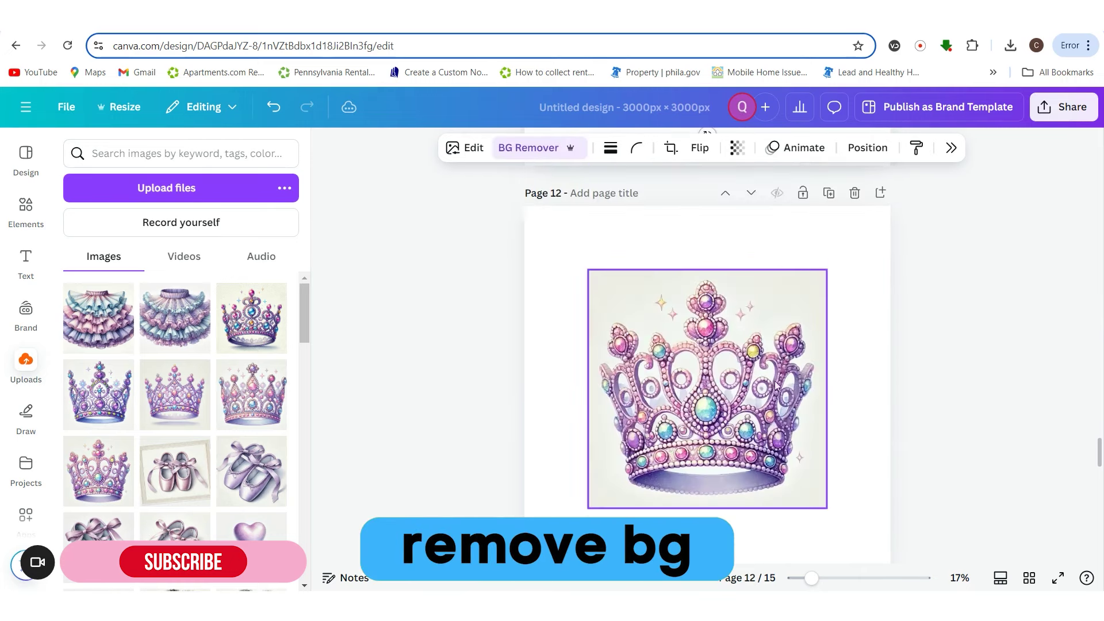
click(775, 385)
click(524, 151)
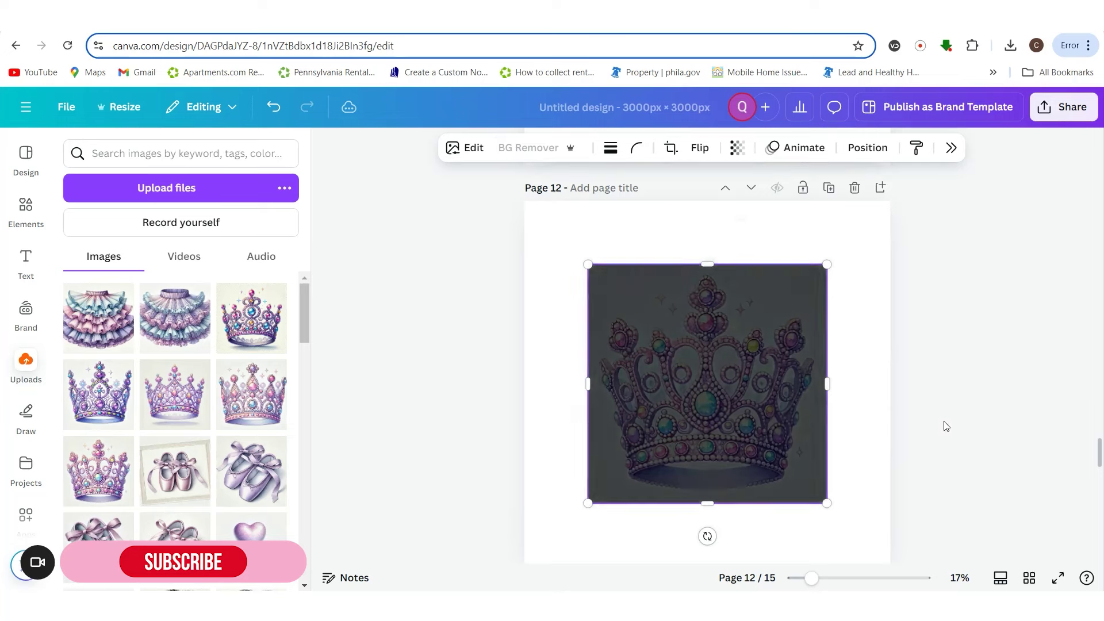
scroll(946, 426, down, 5)
click(777, 404)
click(541, 151)
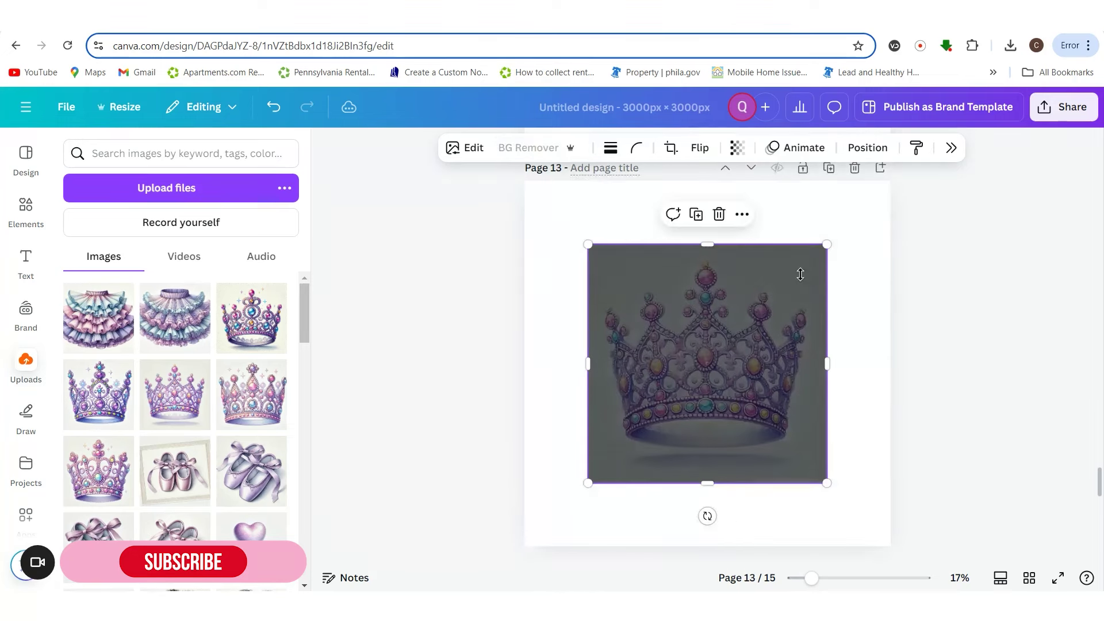
- Remove the background from the purple and blue jeweled crown on page 14
scroll(963, 414, down, 3)
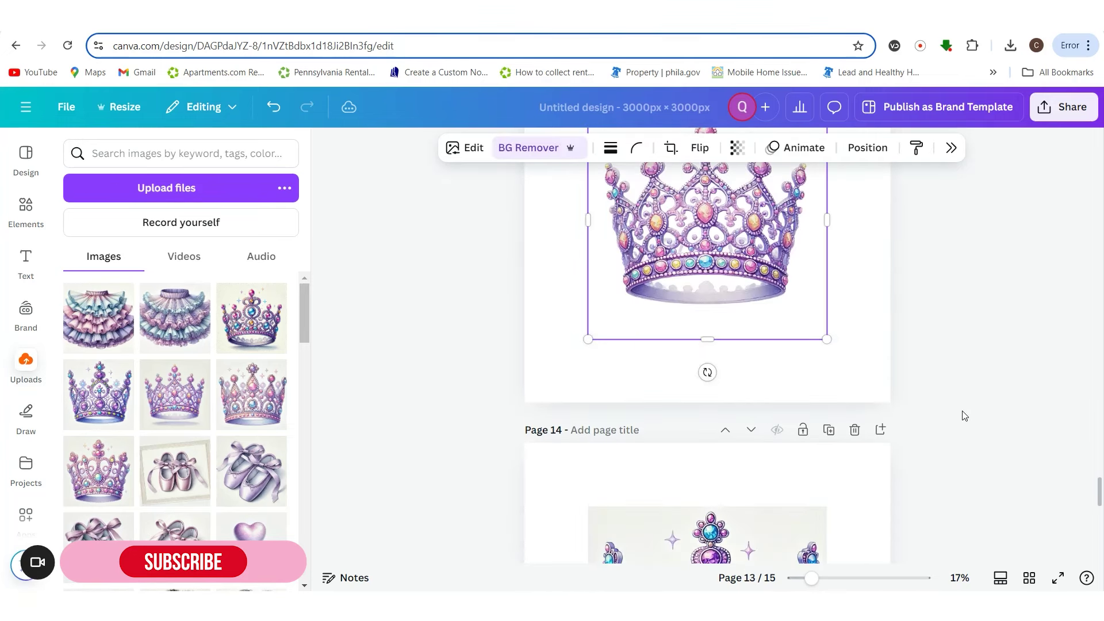
scroll(800, 469, down, 2)
click(786, 474)
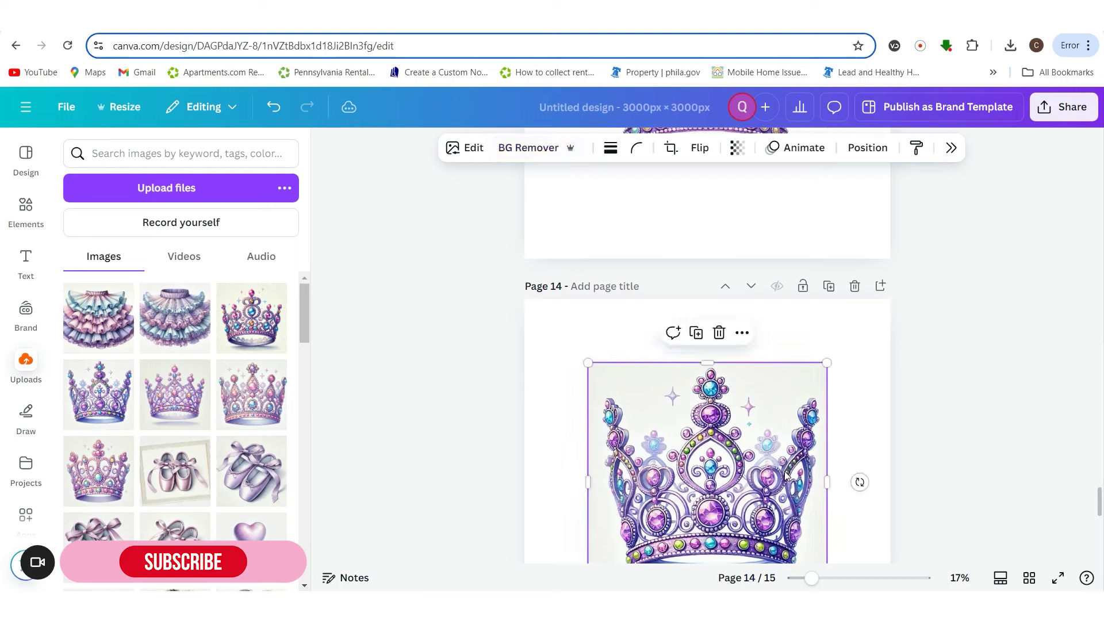
click(544, 150)
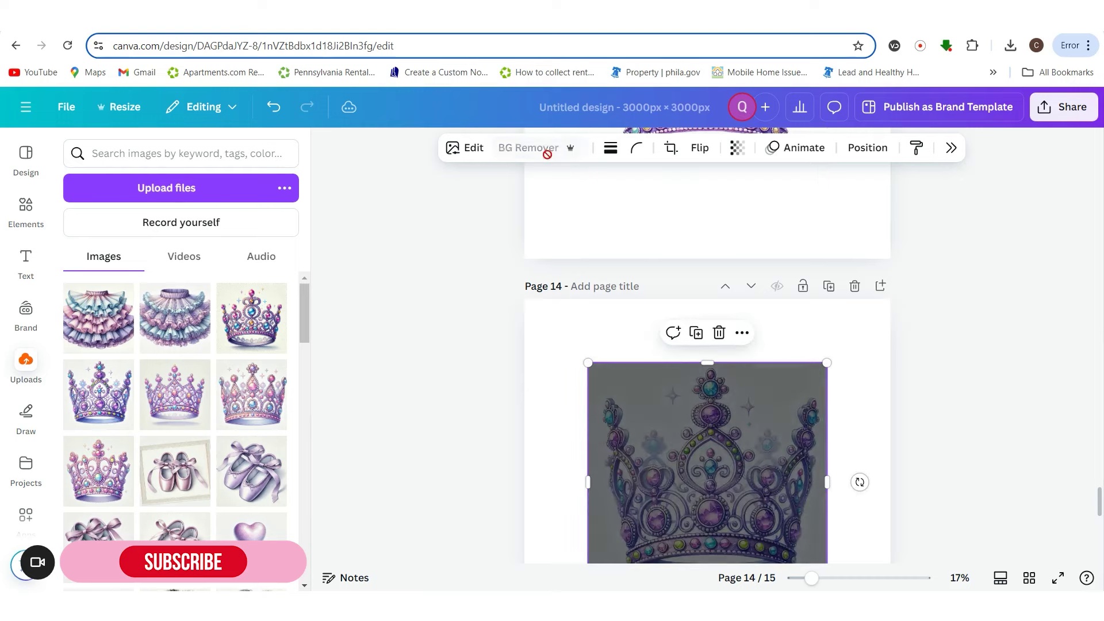
- Check the cut-out images from page 15 back up to page 11, then review all pages in the overview
scroll(1008, 457, down, 3)
scroll(1005, 464, down, 5)
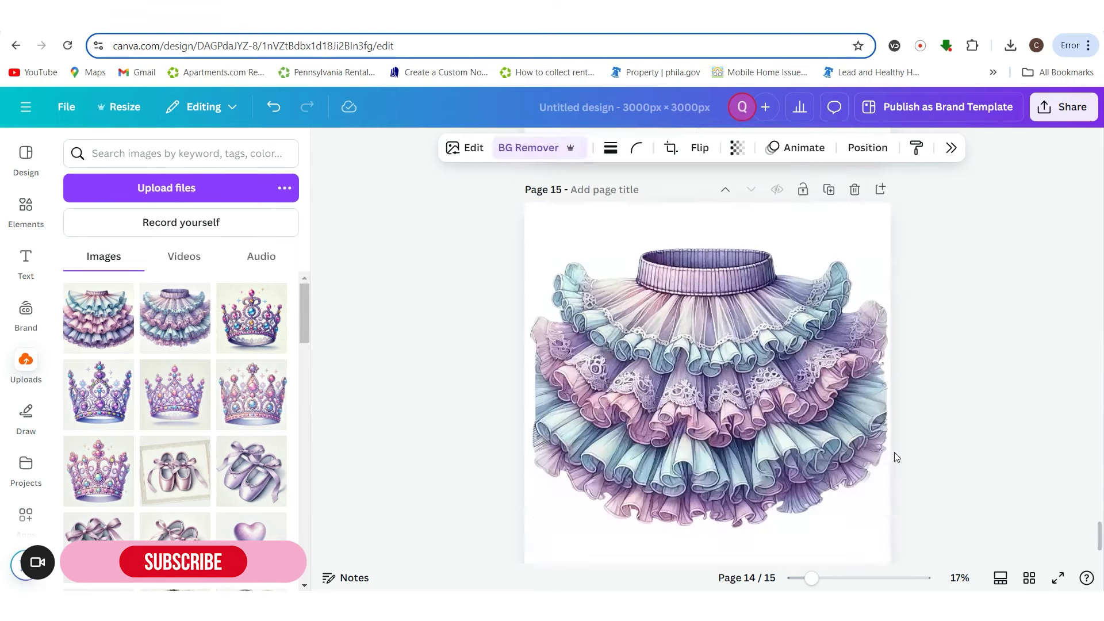
click(736, 421)
click(965, 385)
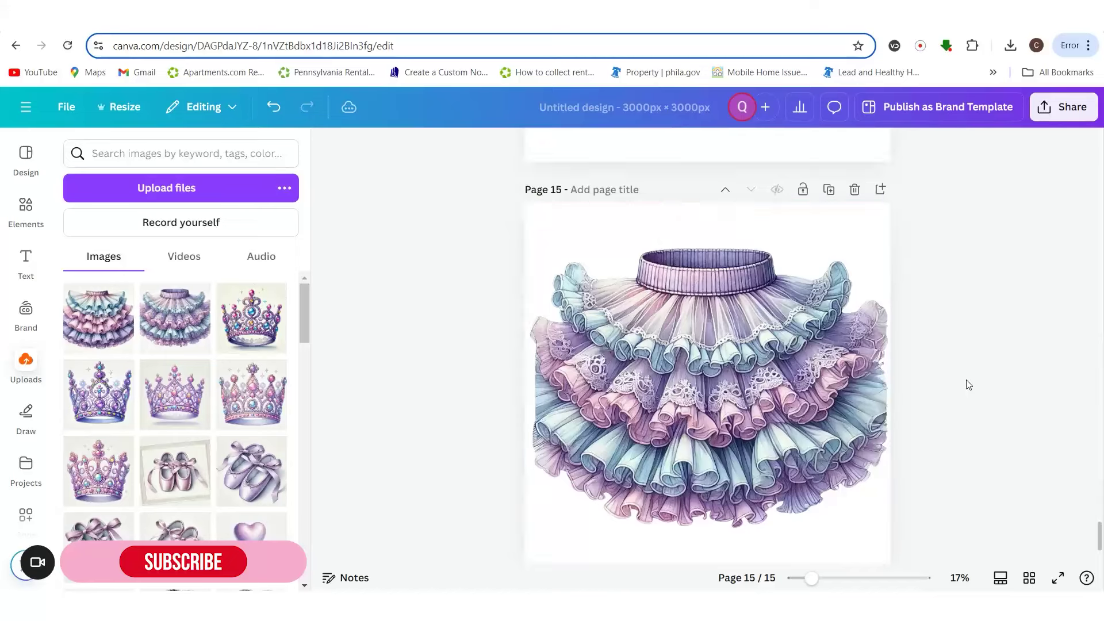
scroll(967, 414, down, 1)
scroll(970, 423, up, 8)
scroll(970, 423, up, 10)
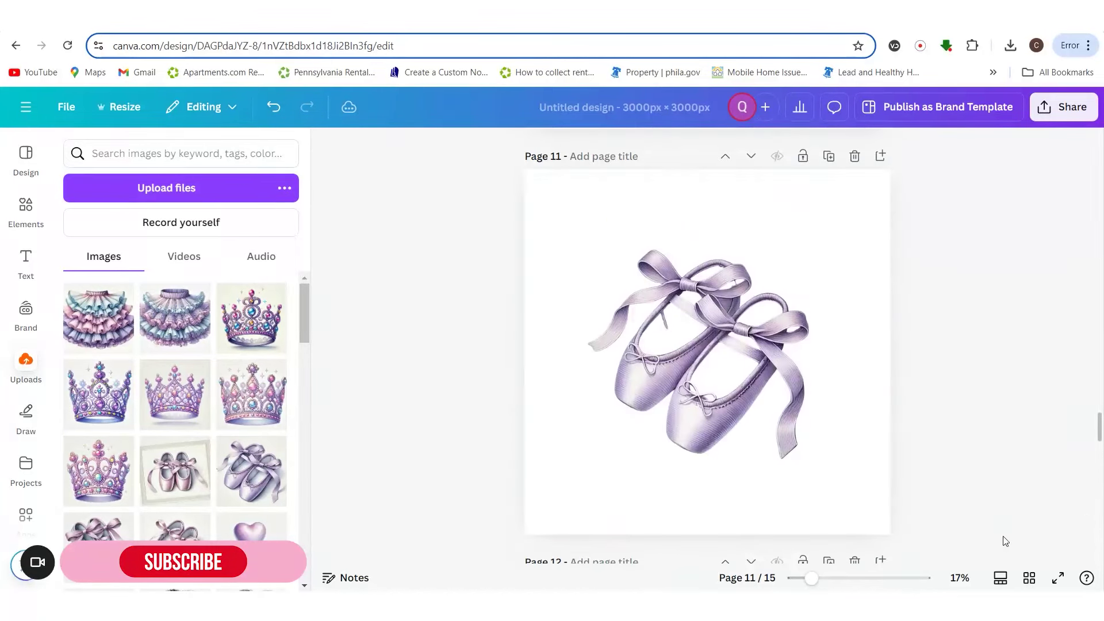
click(1028, 578)
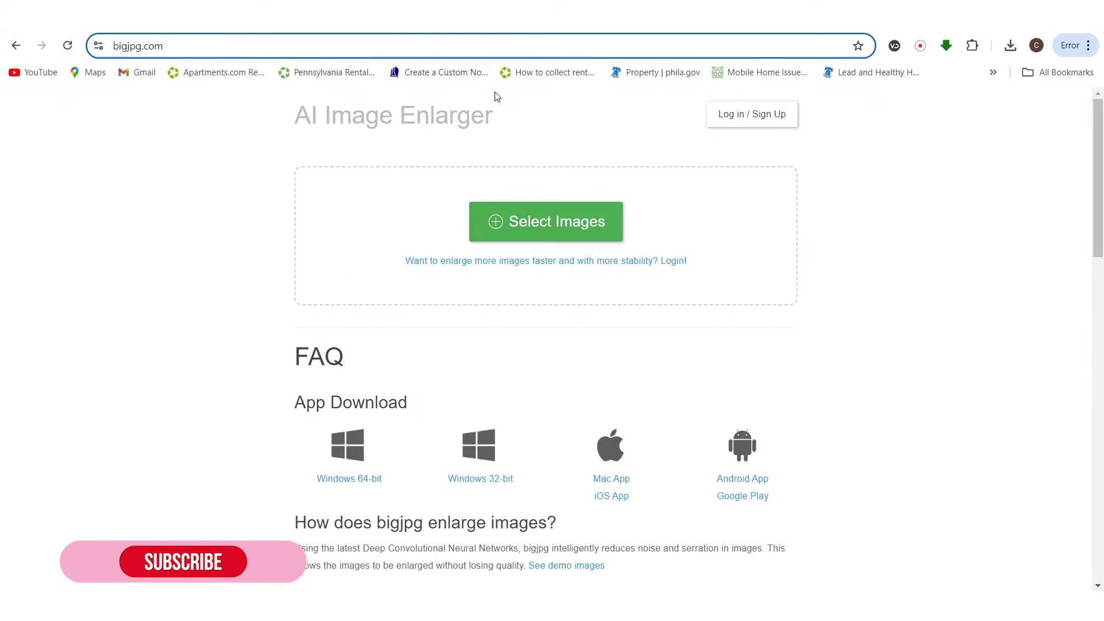
- In the bigjpg AI Image Enlarger, add the fairy image "DALL-E 2024-08-31 17.10.00" from the Downloads folder
click(513, 225)
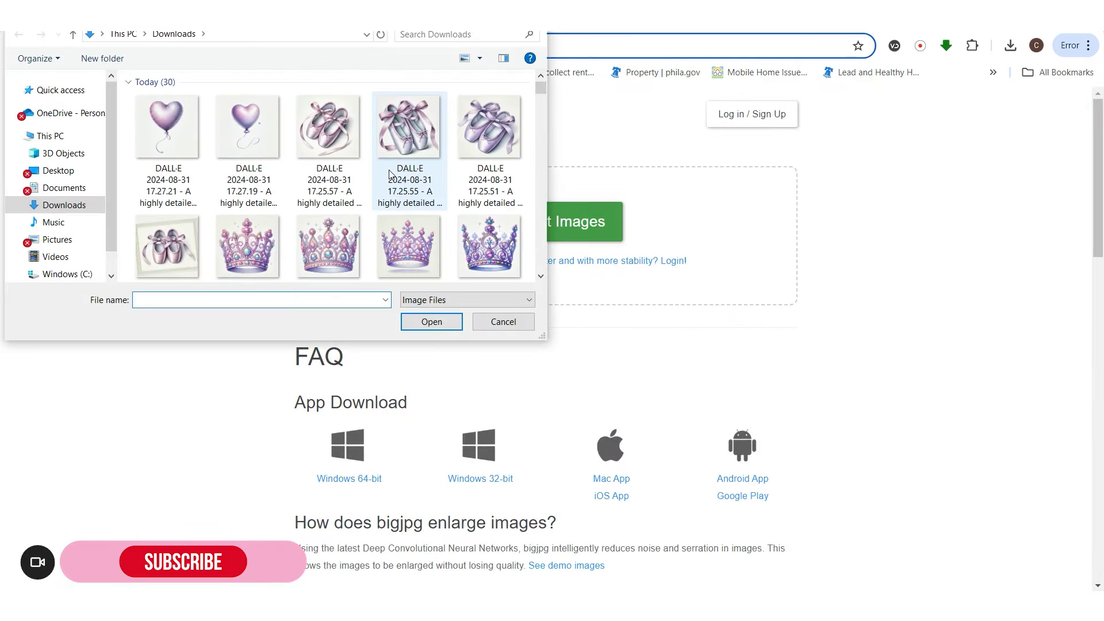
scroll(389, 174, down, 1)
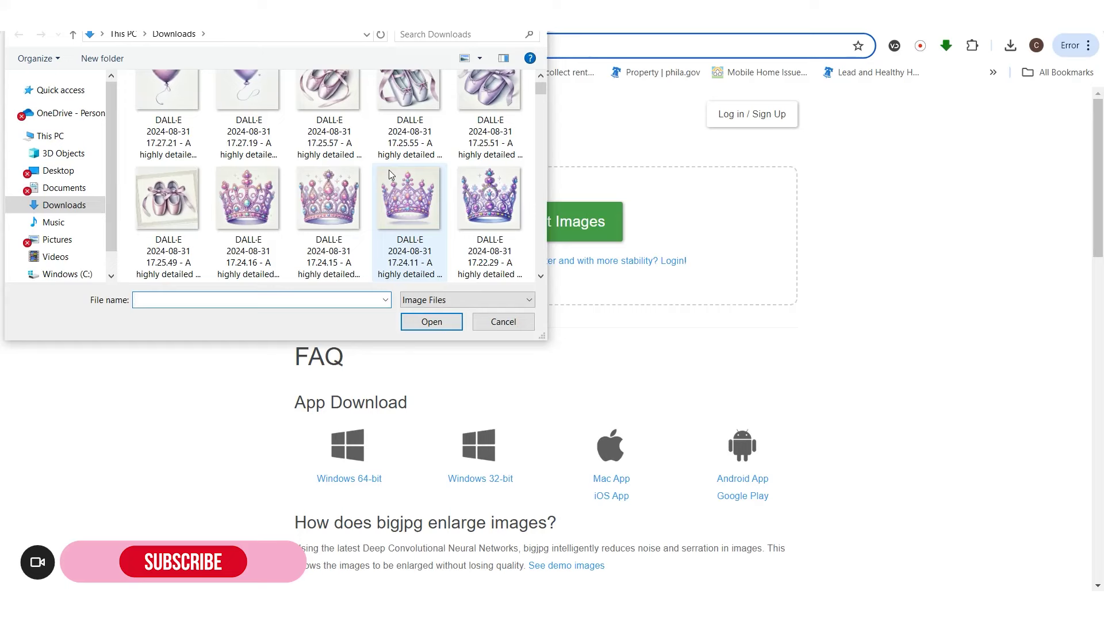
scroll(390, 174, up, 1)
scroll(404, 177, down, 3)
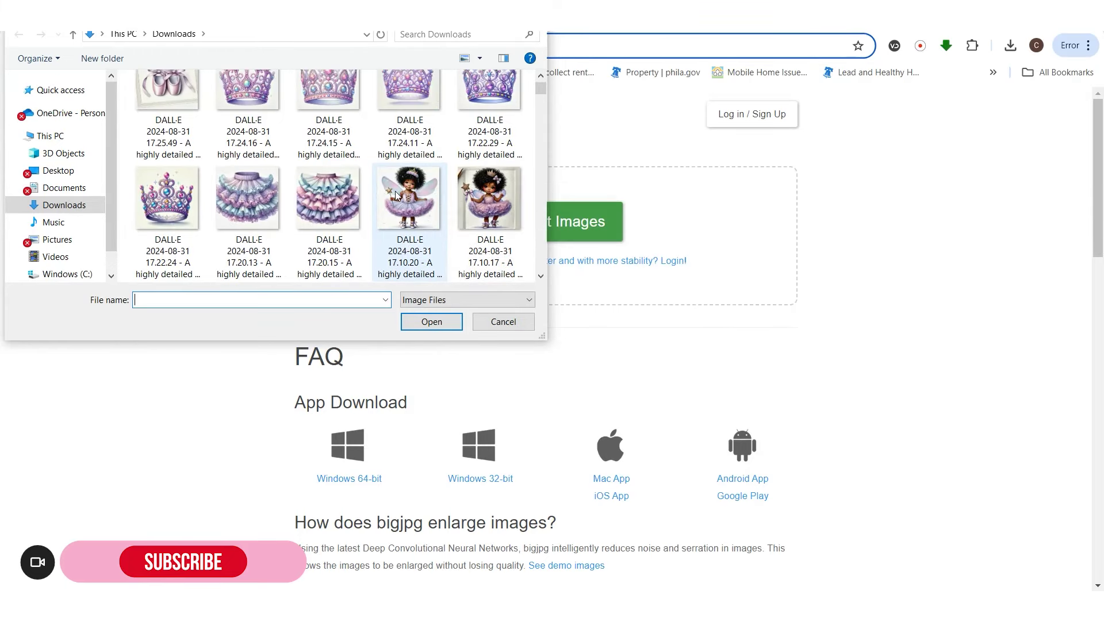
scroll(484, 226, down, 1)
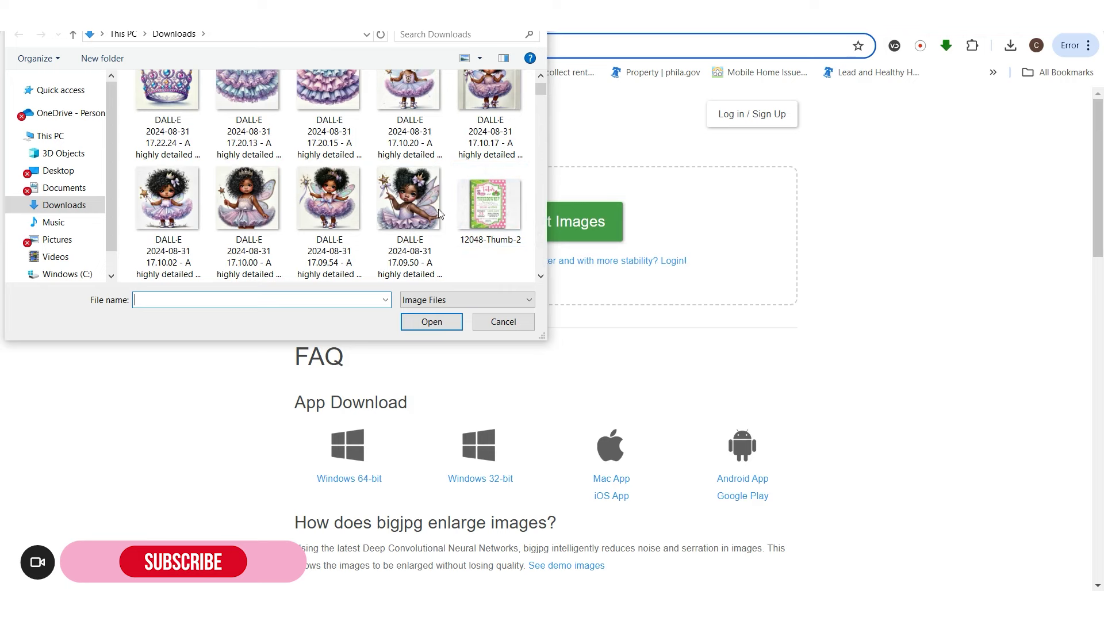
click(266, 204)
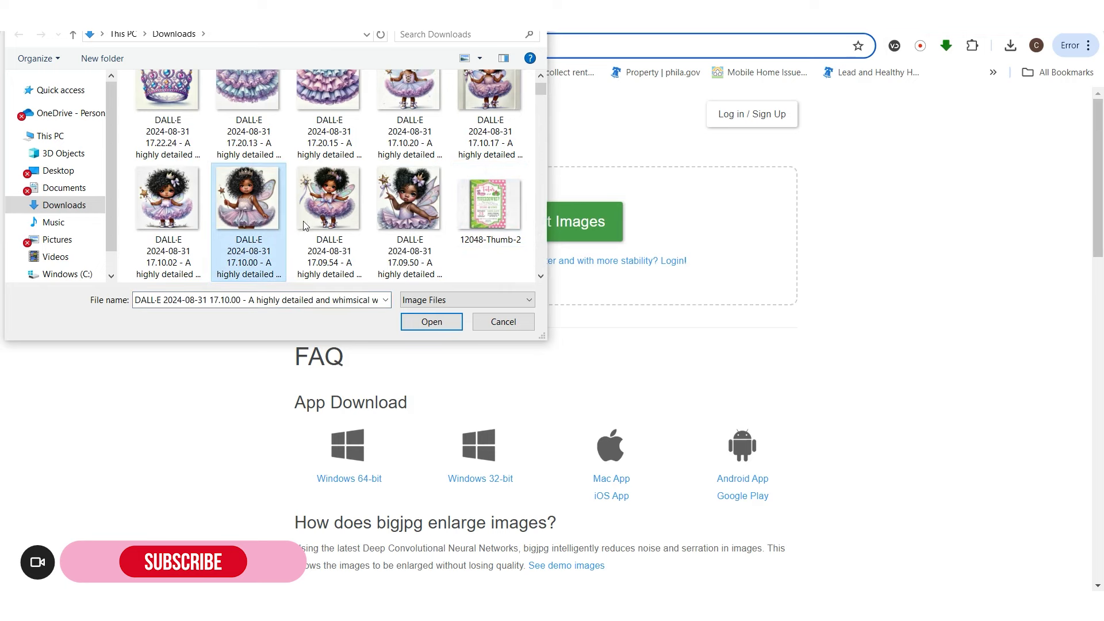
click(419, 323)
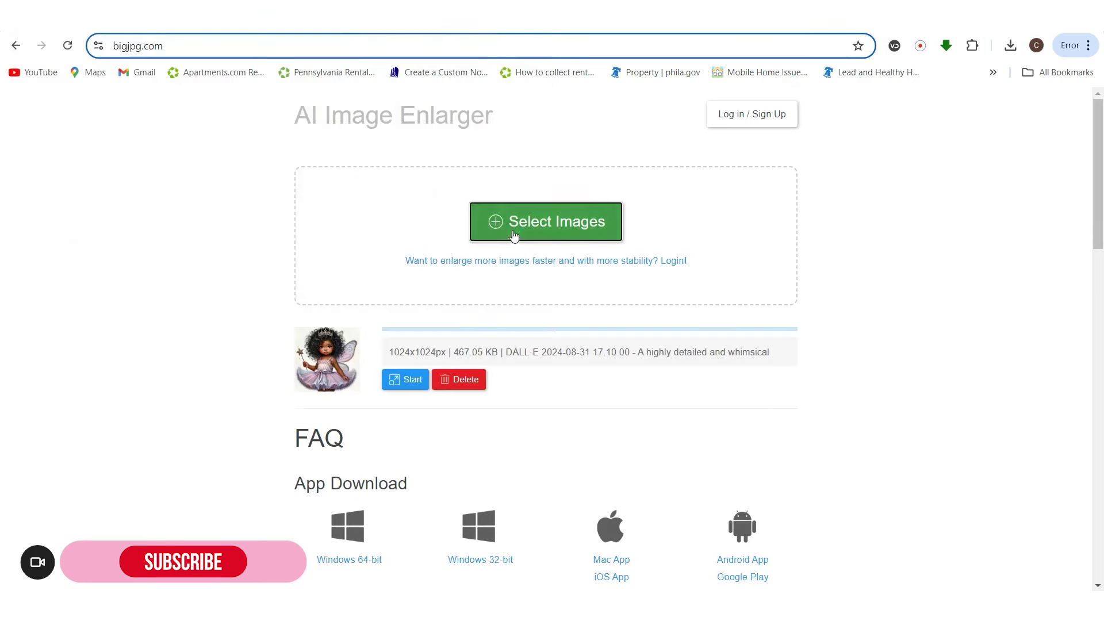
- Add the purple heart balloon image "DALL-E 2024-08-31 17.27.21" from Downloads to the enlarger list
click(514, 234)
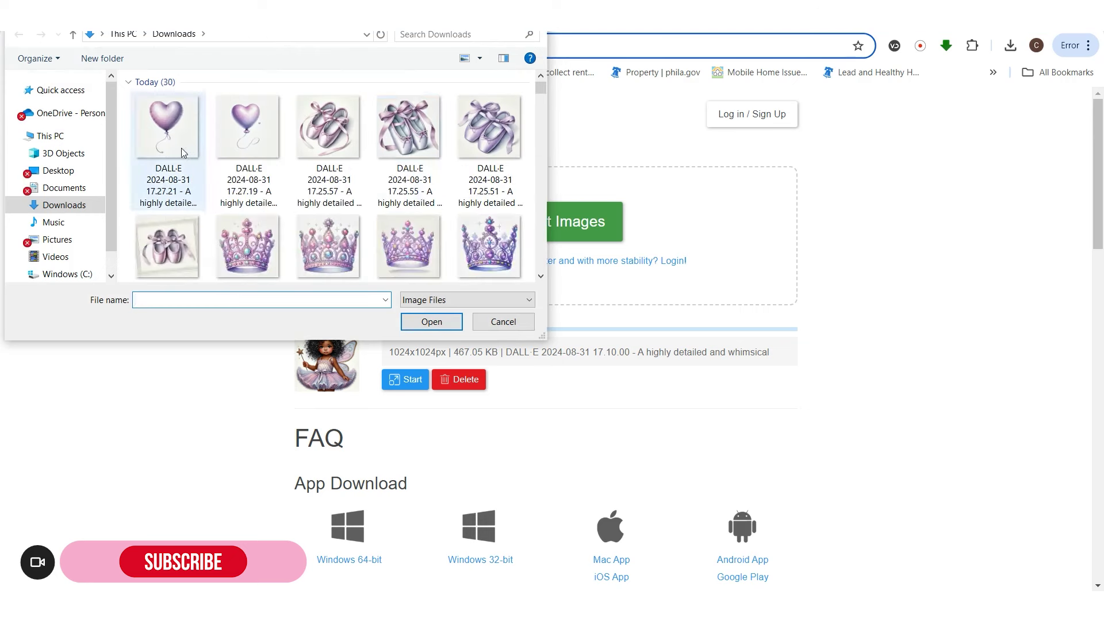
click(181, 152)
click(409, 322)
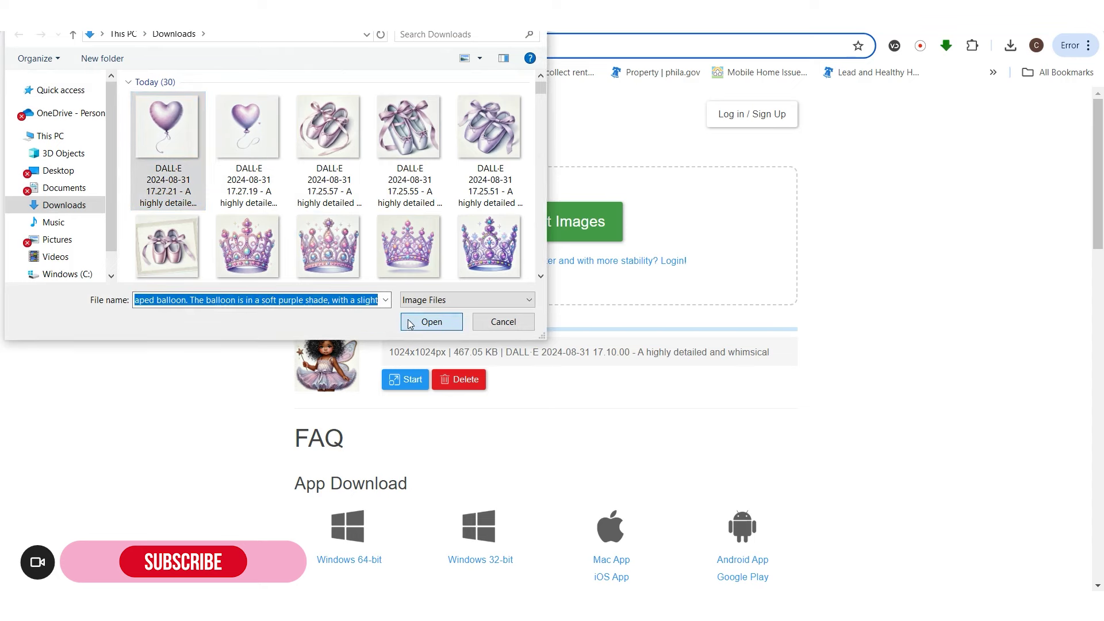
- Start enlarging the fairy and the heart balloon, each as Artwork with 4x upscaling and Highest noise reduction
click(401, 381)
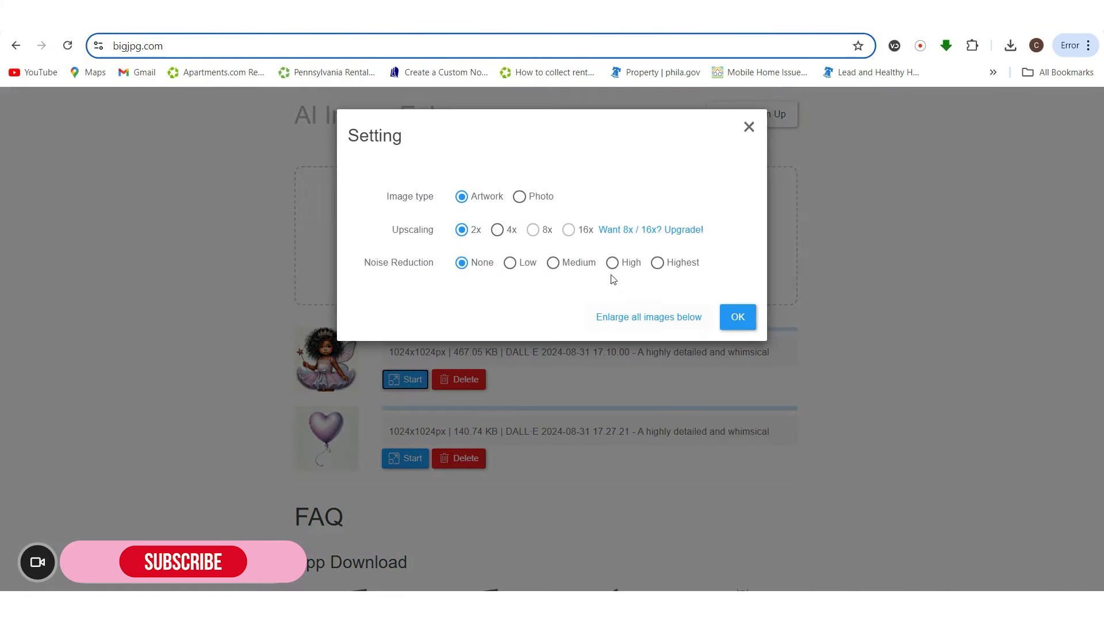
click(498, 231)
click(742, 316)
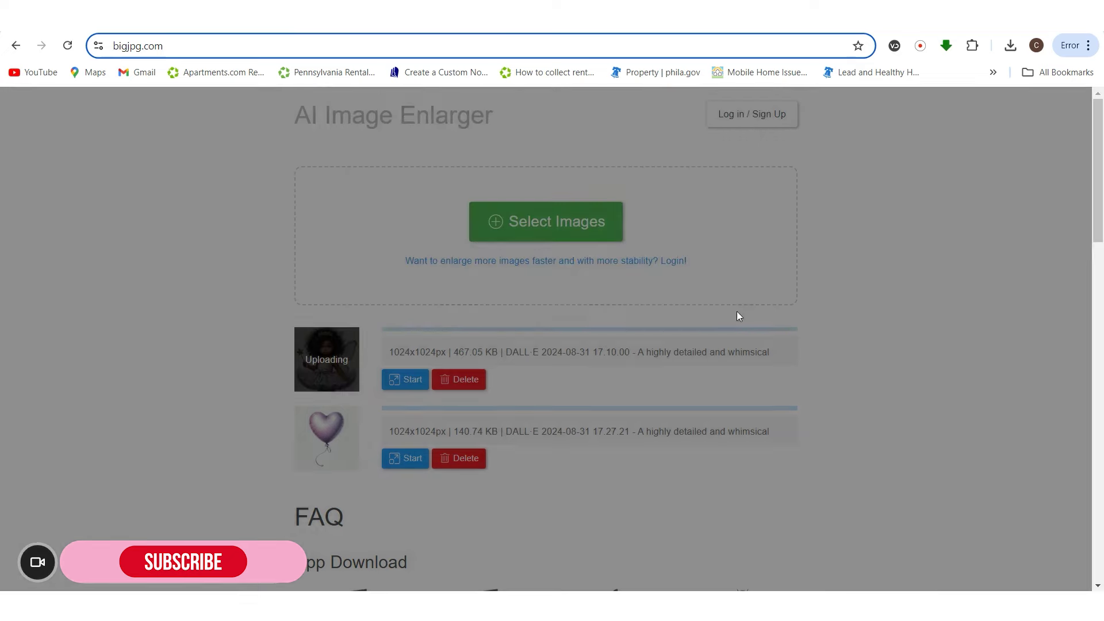
click(409, 457)
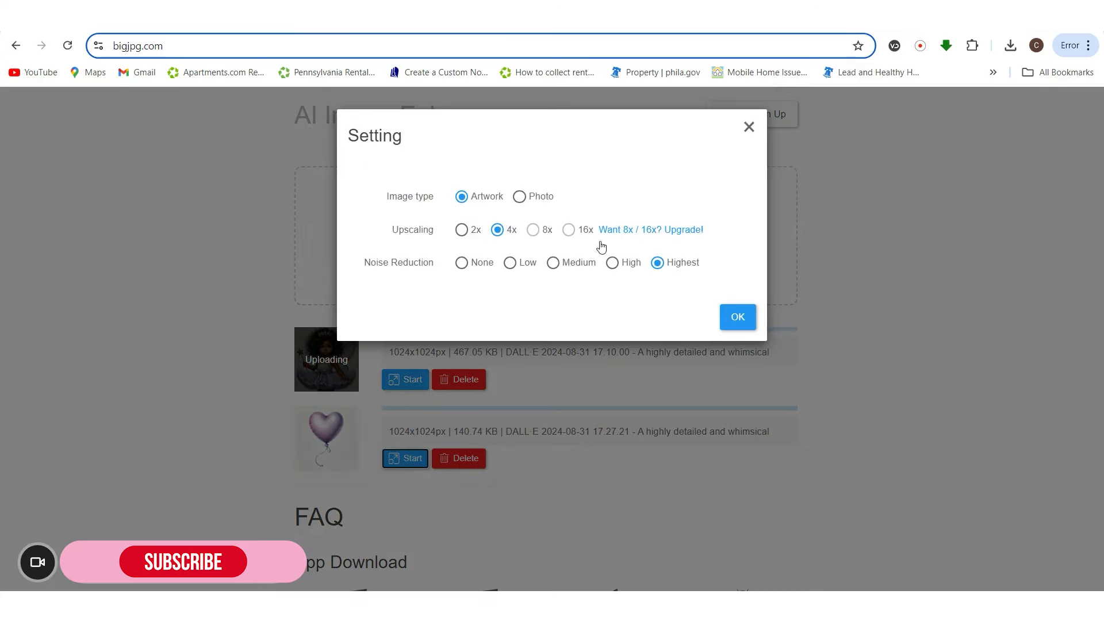
click(736, 318)
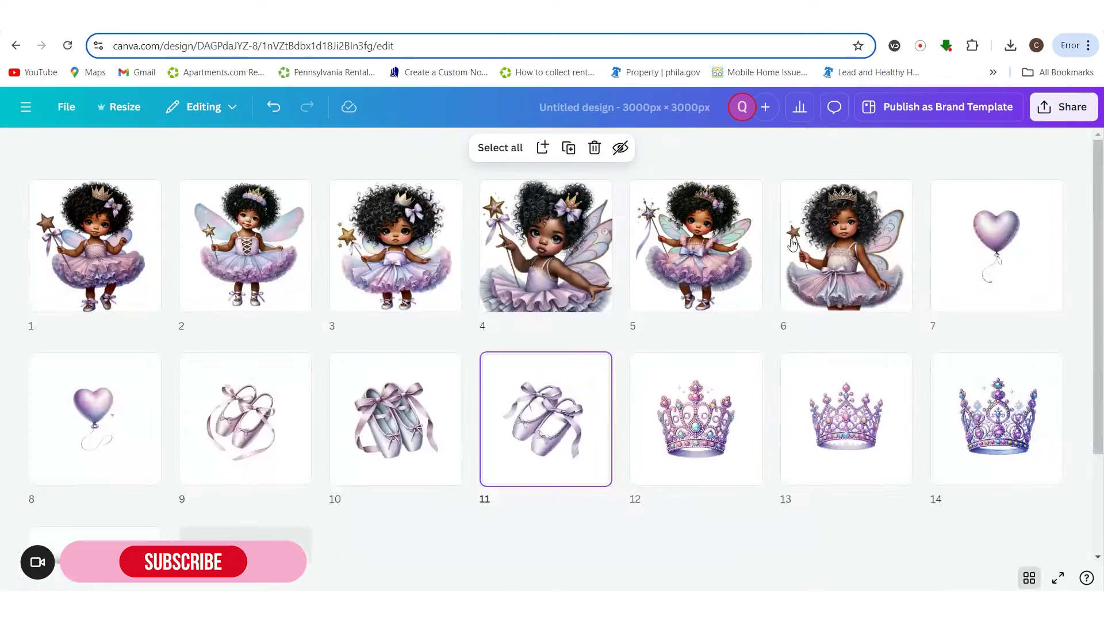
- Add the original purple ballet shoes upload over the cut-out on page 11 to compare them, and undo the addition
double_click(512, 454)
click(674, 396)
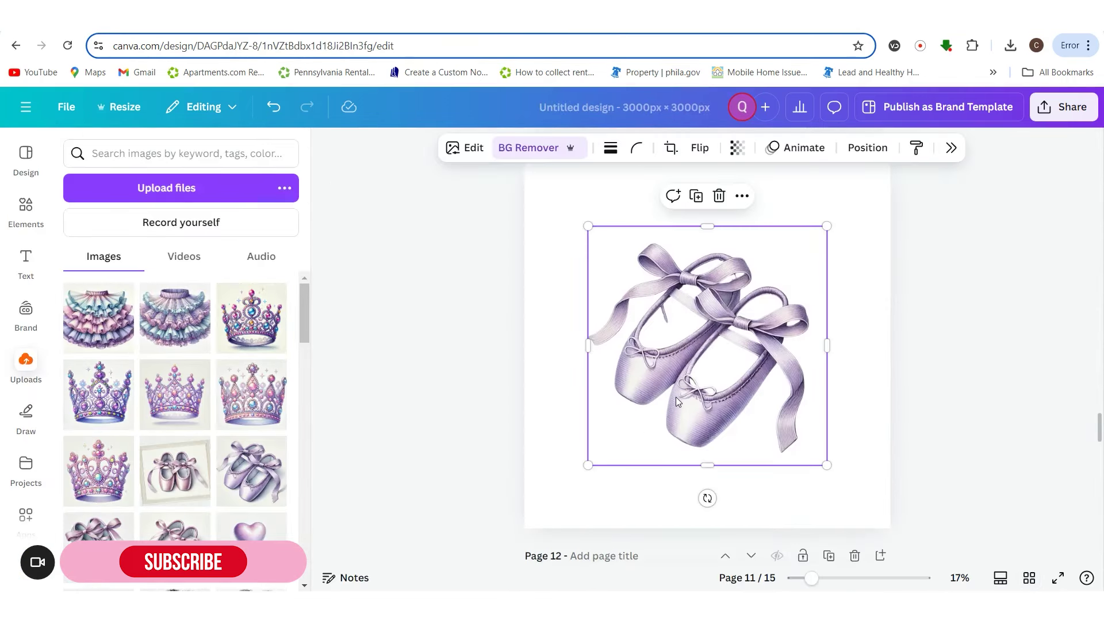
scroll(175, 460, down, 2)
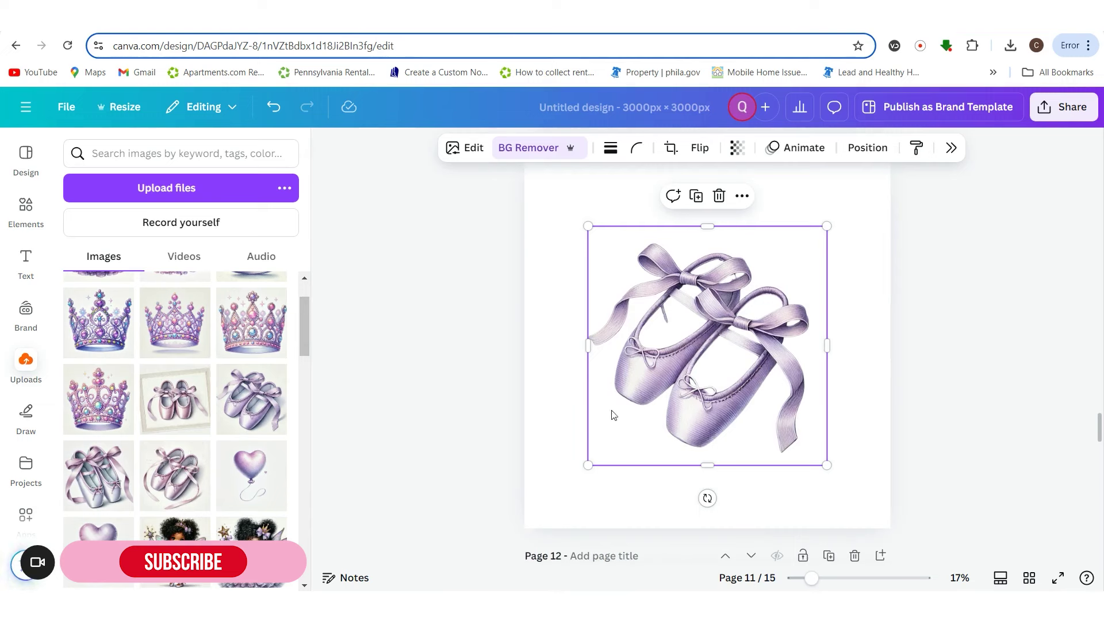
click(262, 415)
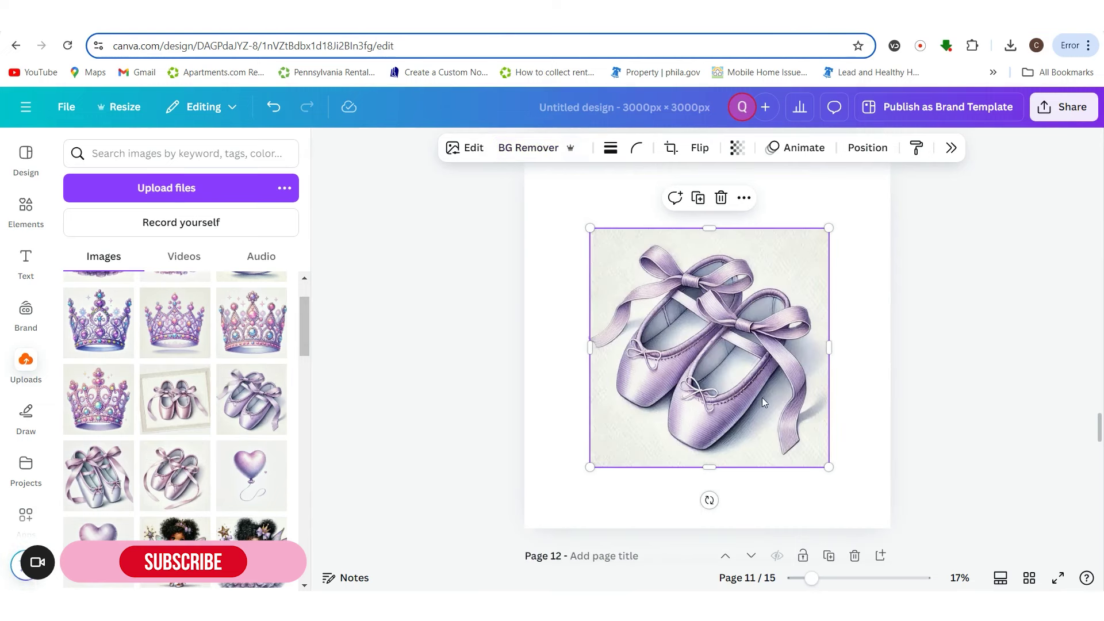
click(274, 107)
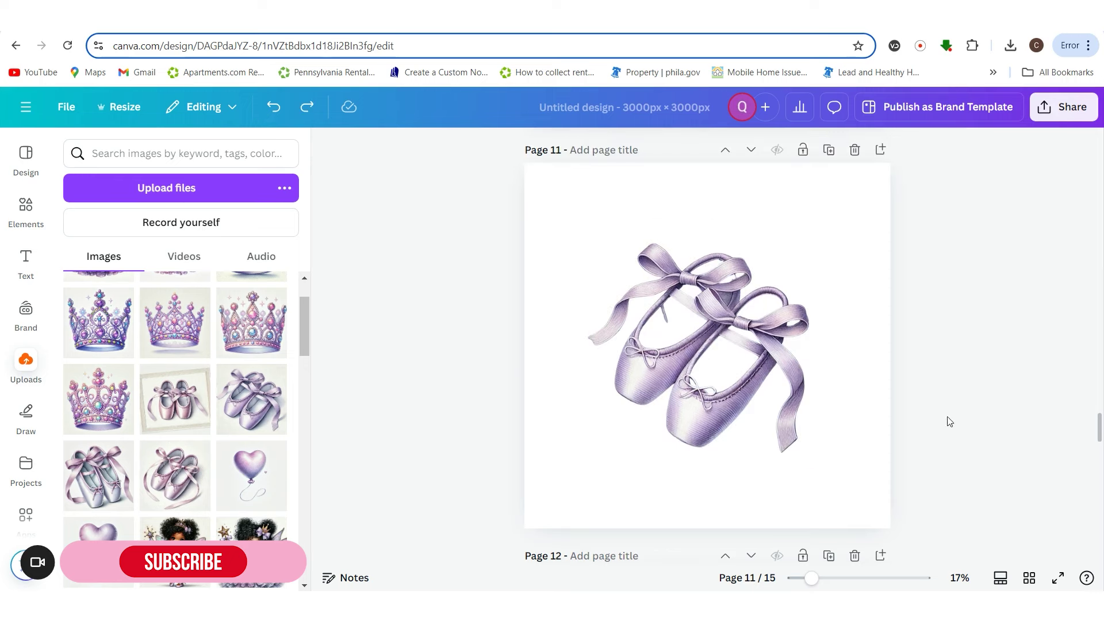
- Check the cut-out ballet shoes on pages 11, 10 and 9, returning to the page overview
click(754, 371)
click(930, 458)
click(1028, 578)
double_click(404, 466)
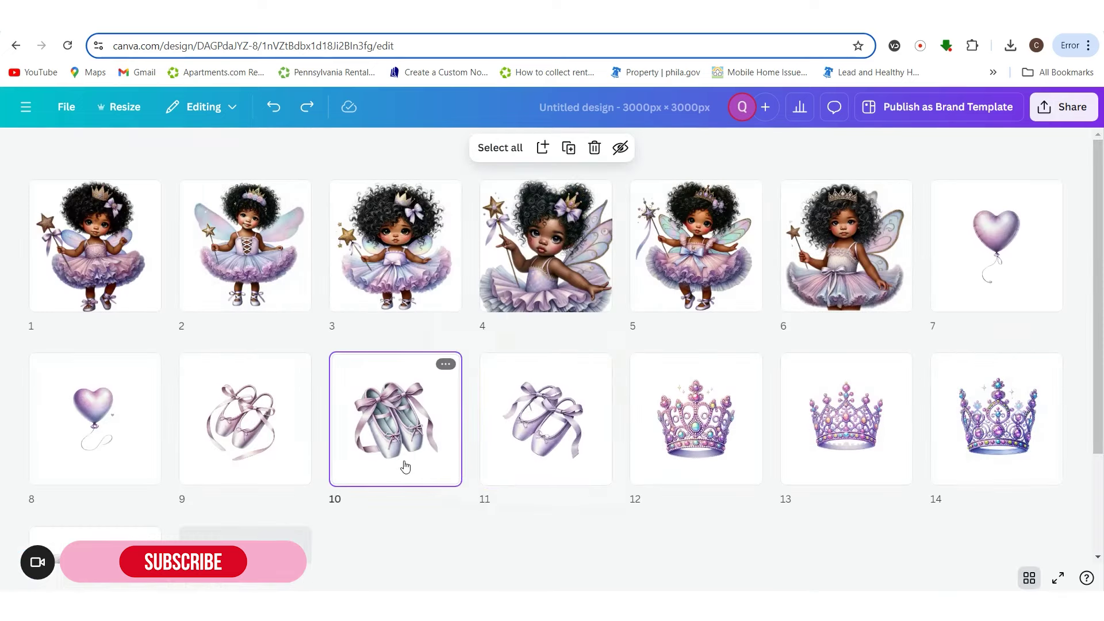
scroll(849, 497, up, 6)
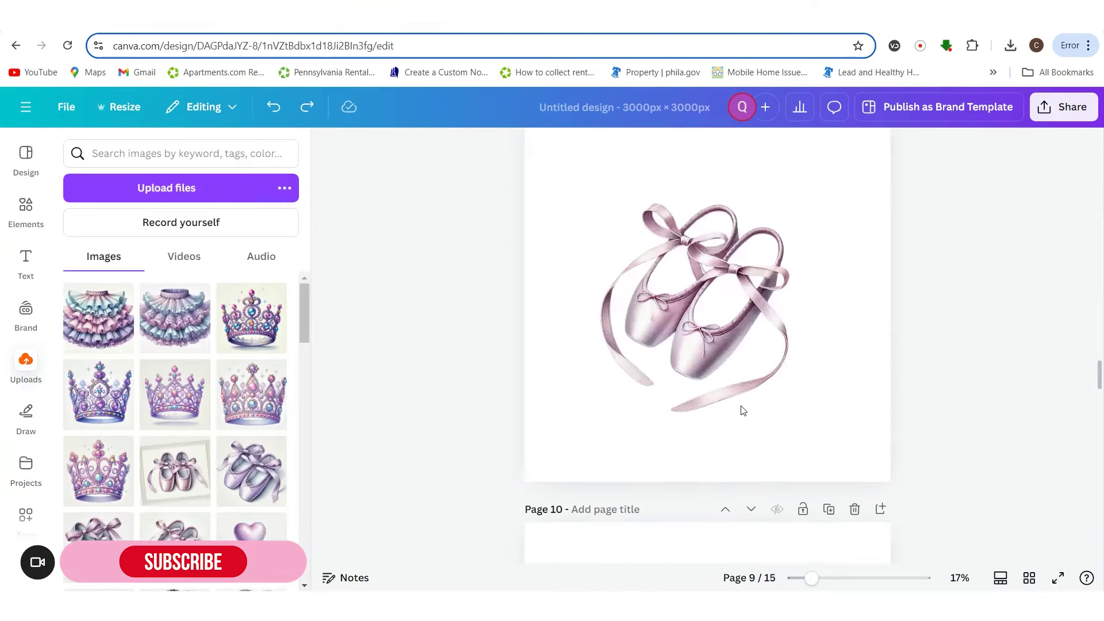
click(734, 398)
click(1029, 576)
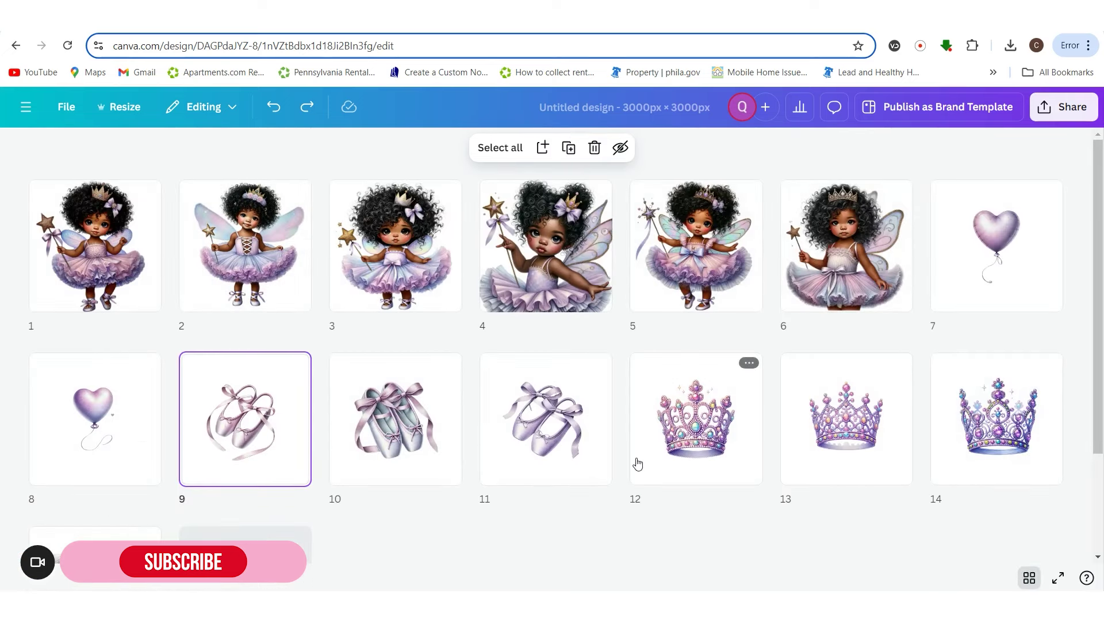
- Enlarge the heart balloon on page 8 to nearly fill the page, and duplicate the page
double_click(119, 427)
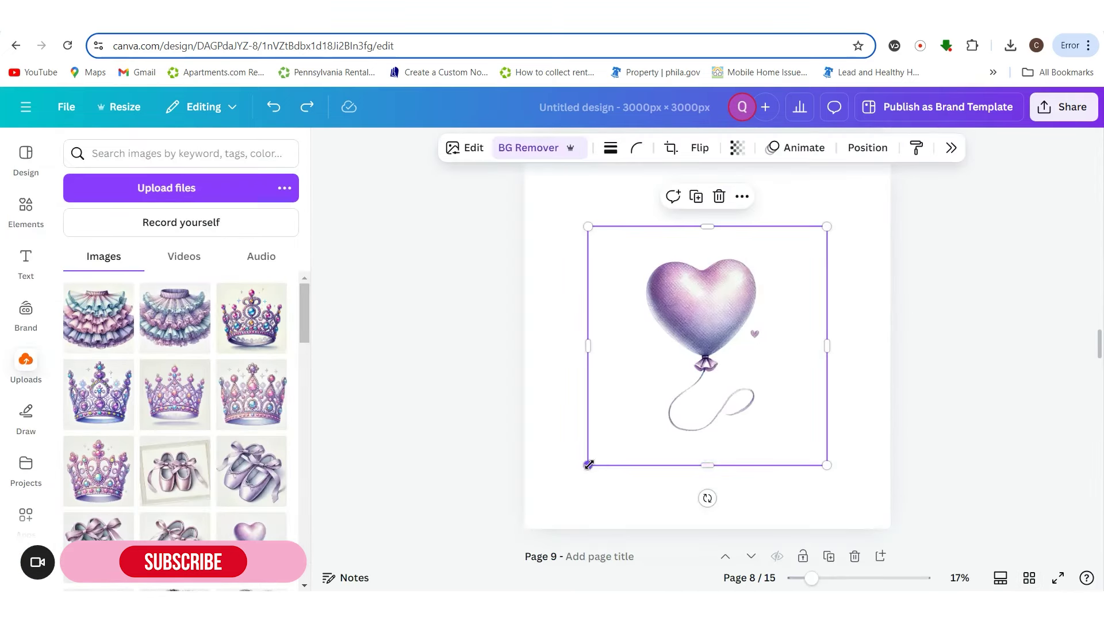
drag(588, 464, 562, 492)
drag(831, 222, 861, 190)
scroll(862, 242, up, 1)
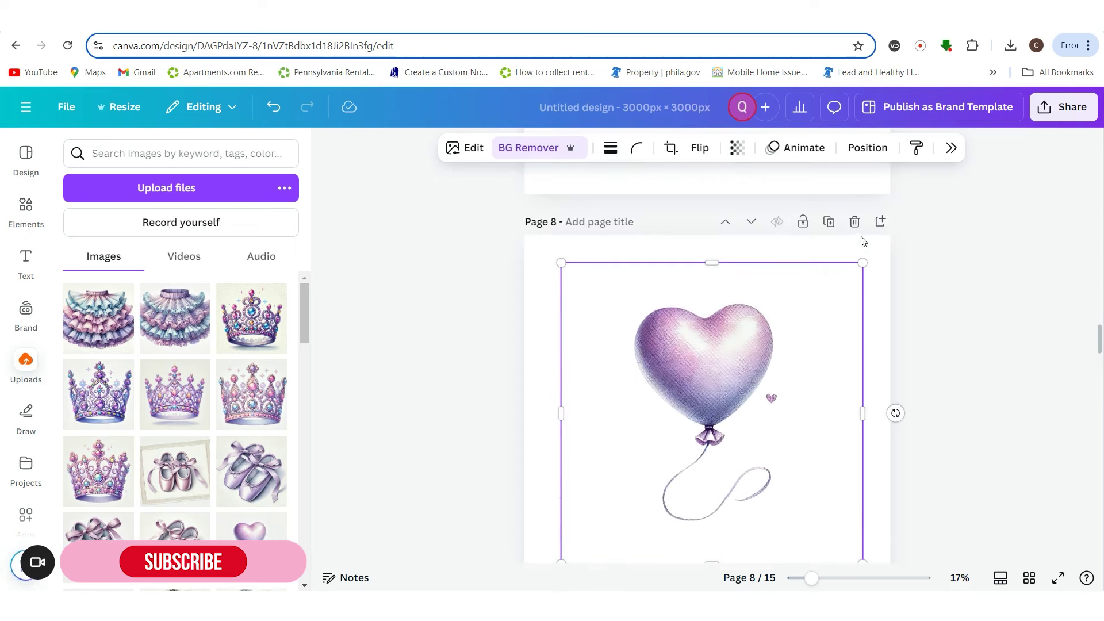
click(828, 225)
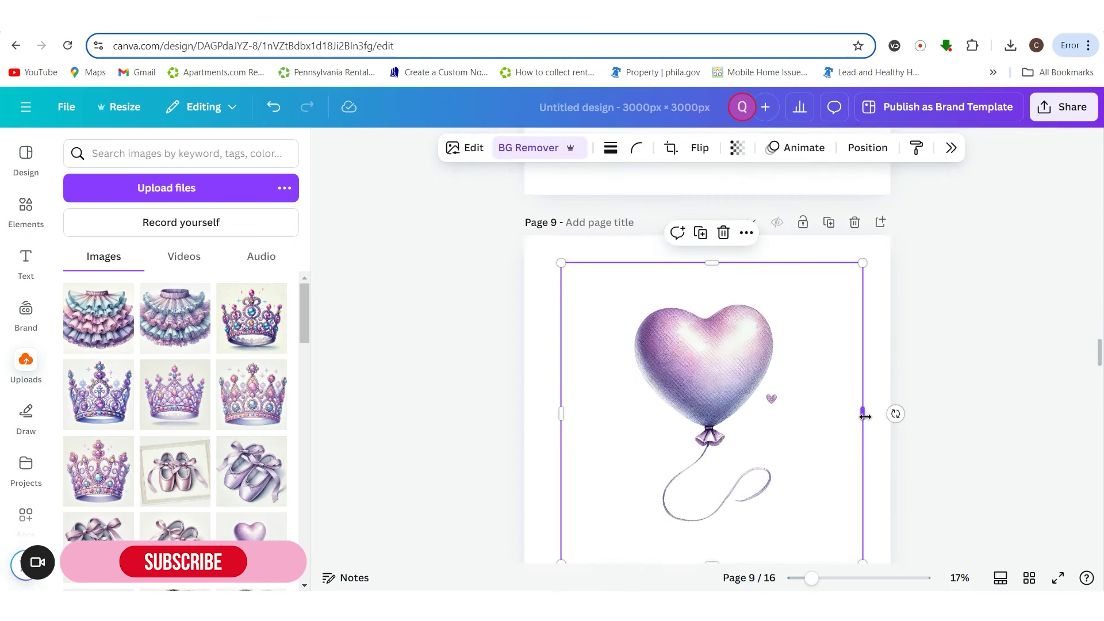
- Crop the empty margins on all four sides of the duplicated heart balloon image on page 9
drag(841, 415, 803, 414)
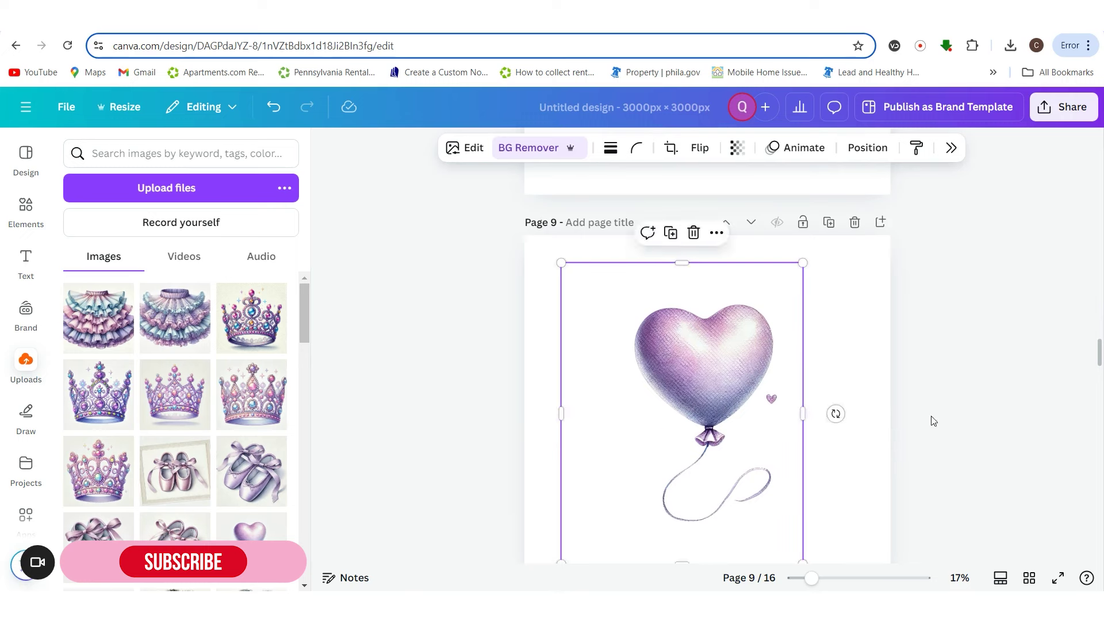
scroll(545, 324, down, 1)
drag(558, 329, 627, 330)
drag(719, 197, 719, 213)
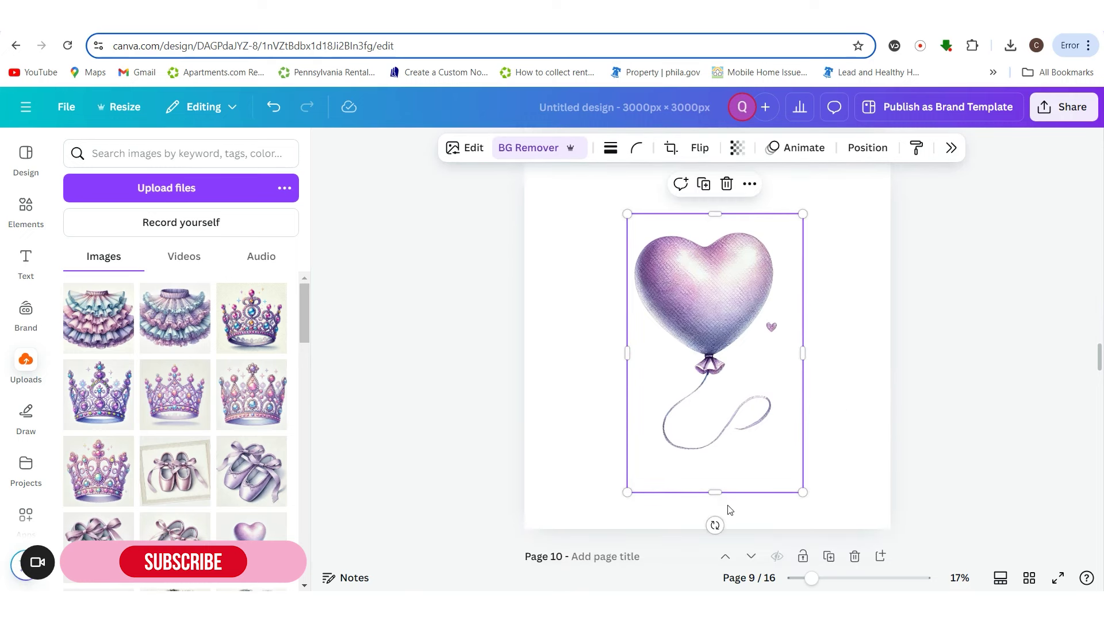
drag(719, 492, 724, 471)
click(901, 447)
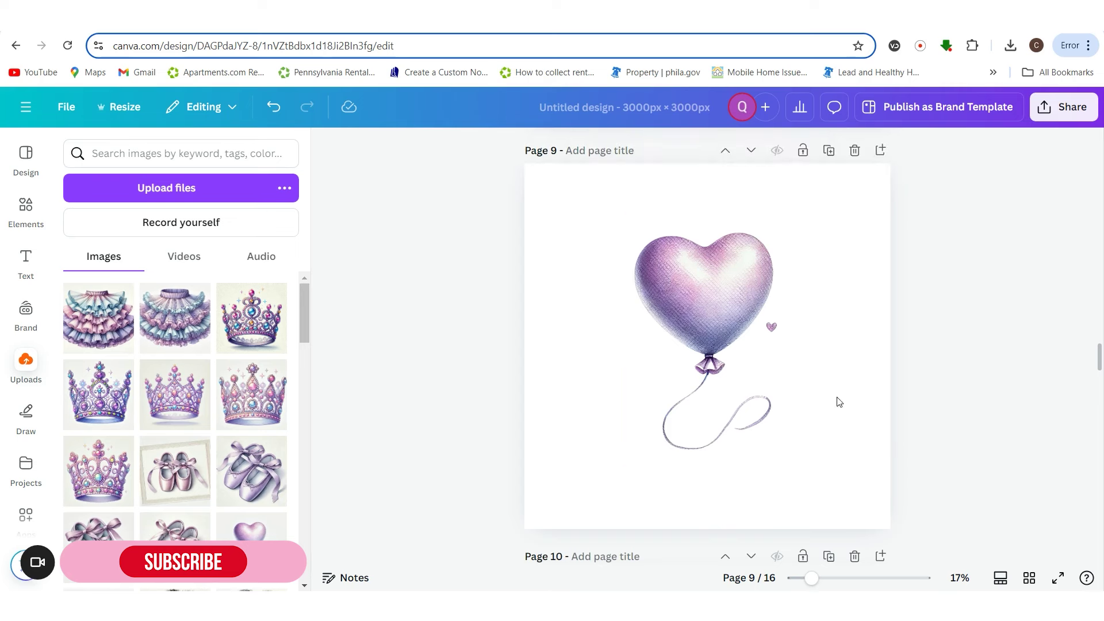
- Erase the tiny heart beside the page 9 balloon using Magic Eraser with brush size 20
click(760, 374)
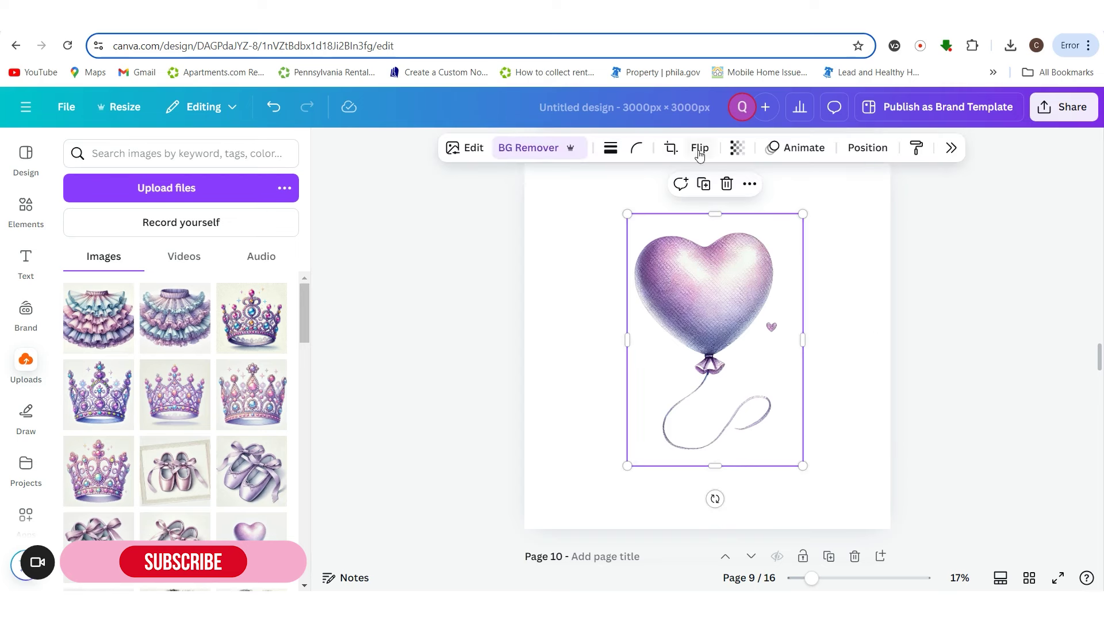
click(462, 150)
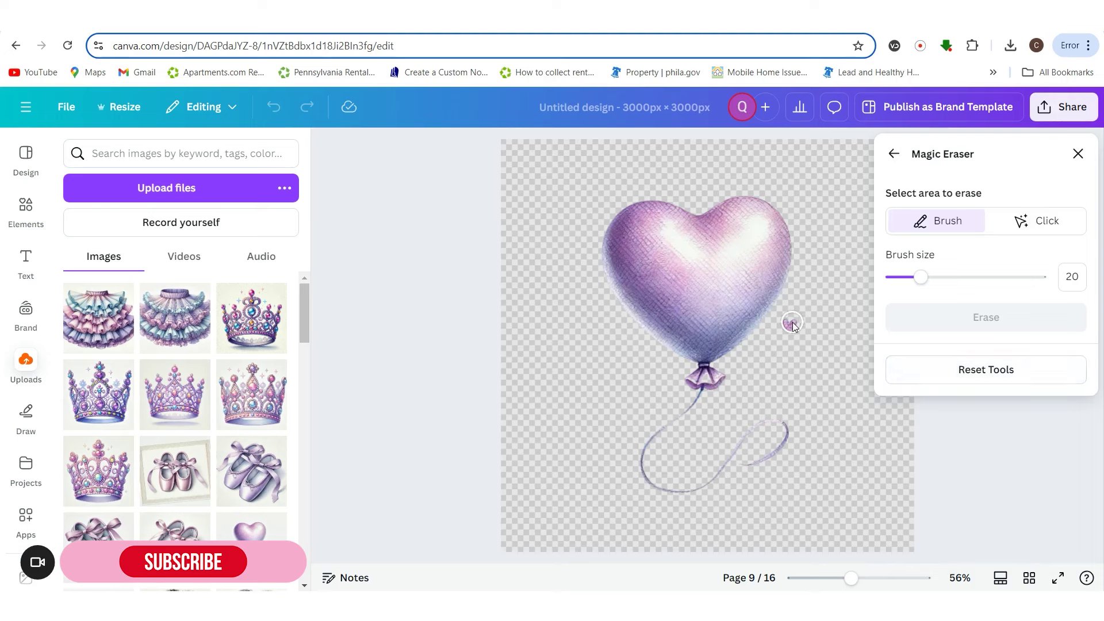
click(787, 360)
drag(792, 317, 787, 355)
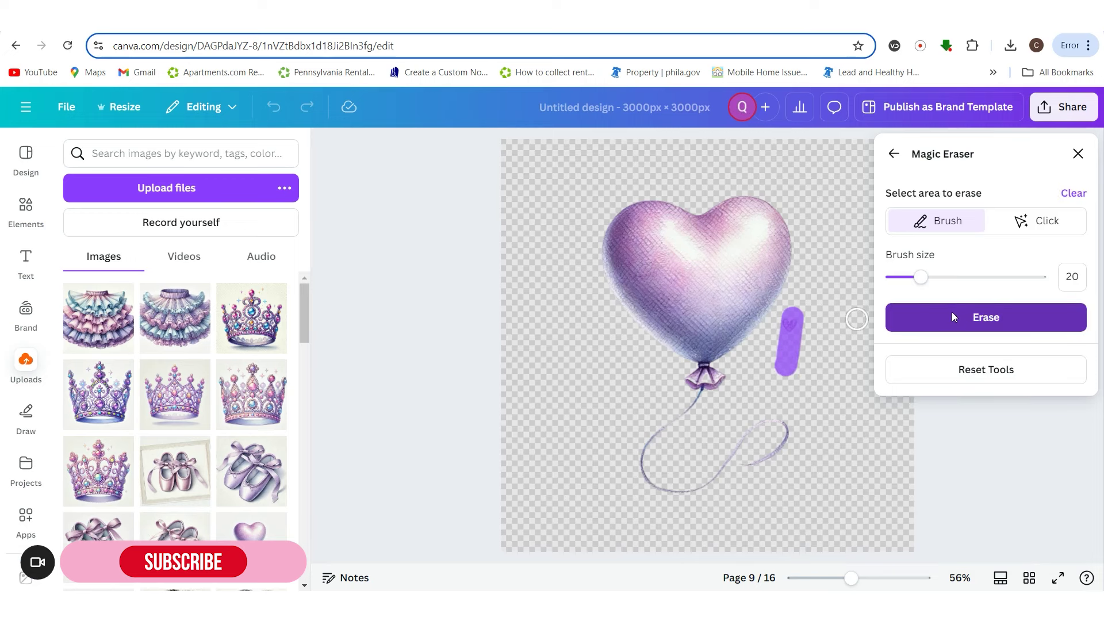
click(951, 312)
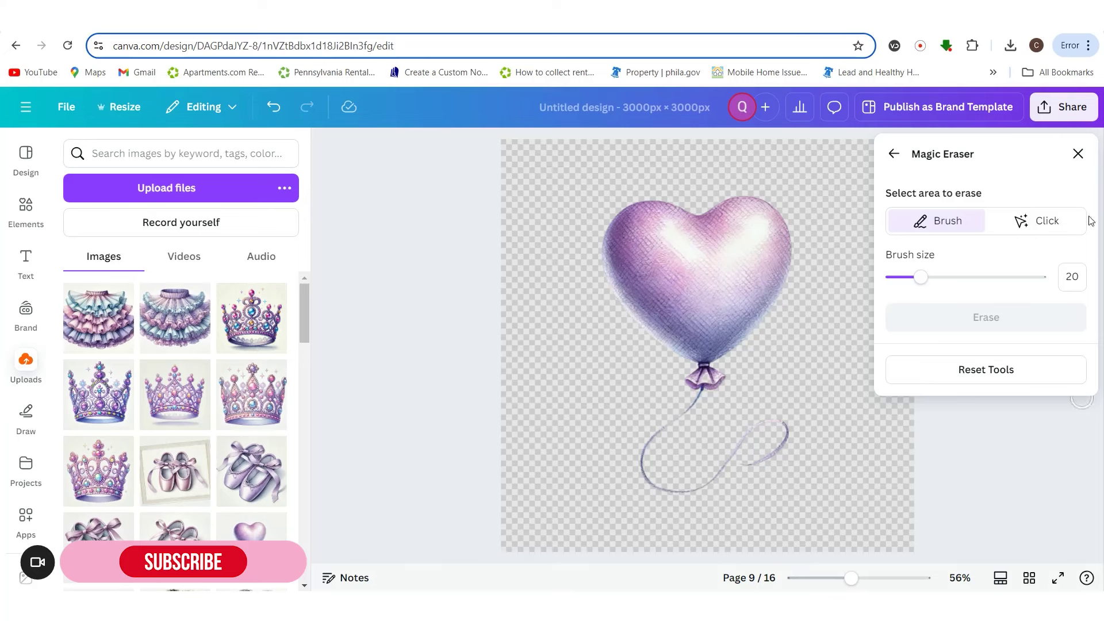
click(1078, 154)
click(851, 408)
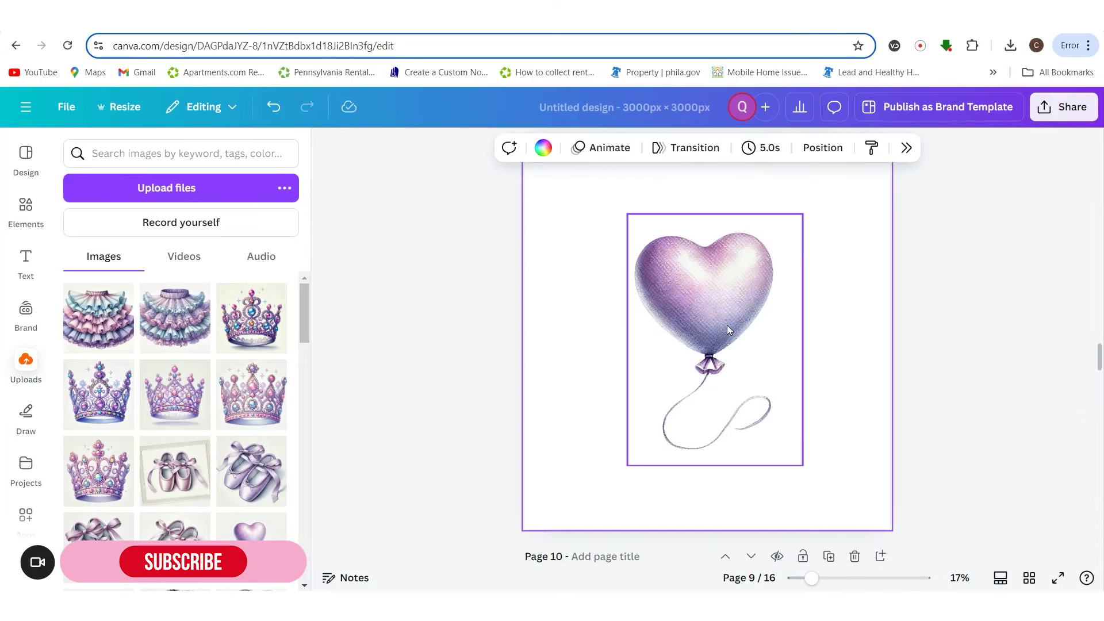
- Duplicate the page 9 balloon twice and arrange the three balloons in an overlapping diagonal from upper left to lower right
click(727, 326)
click(702, 189)
mouse_move(718, 263)
mouse_down()
mouse_move(817, 265)
mouse_move(807, 242)
mouse_move(798, 357)
mouse_move(825, 300)
mouse_move(820, 331)
mouse_move(675, 253)
mouse_move(713, 261)
mouse_up()
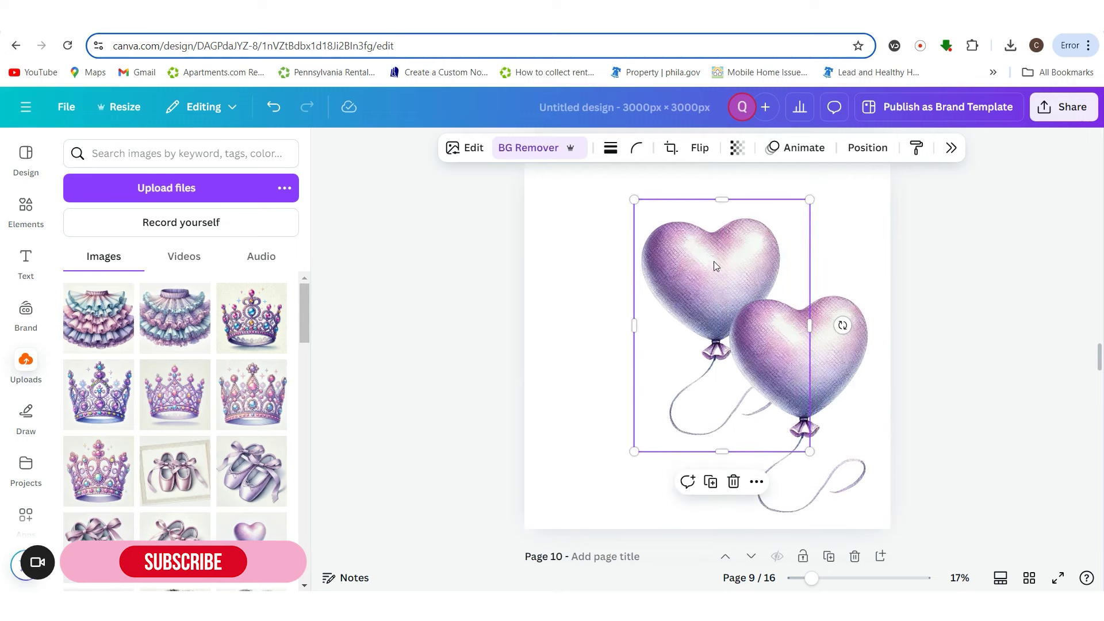
click(710, 482)
drag(719, 364, 612, 291)
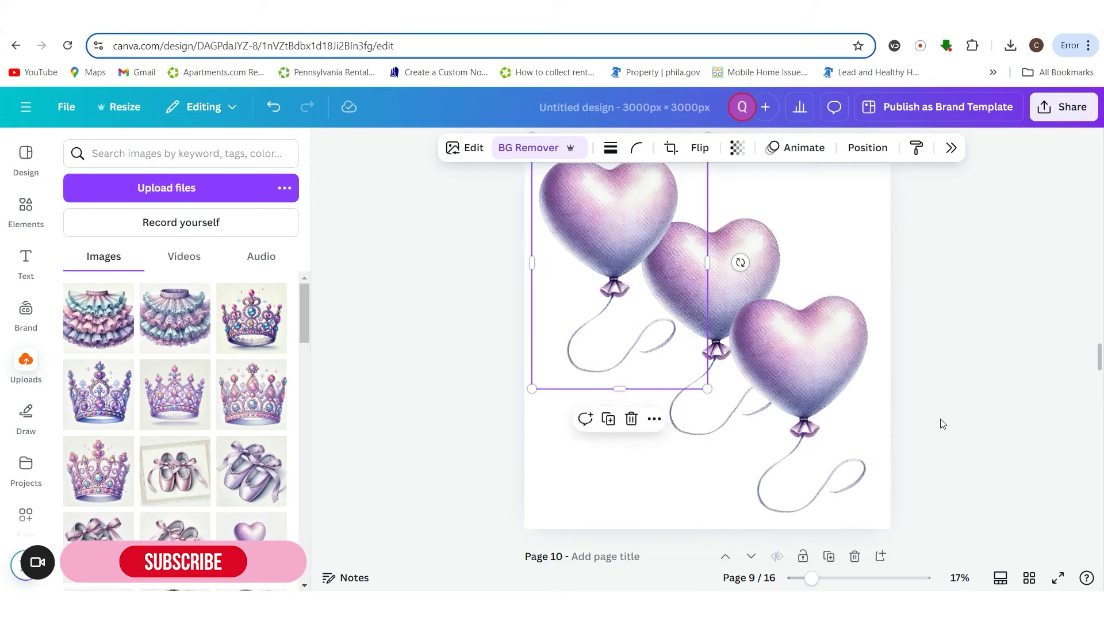
scroll(940, 423, up, 2)
key(ctrl+z)
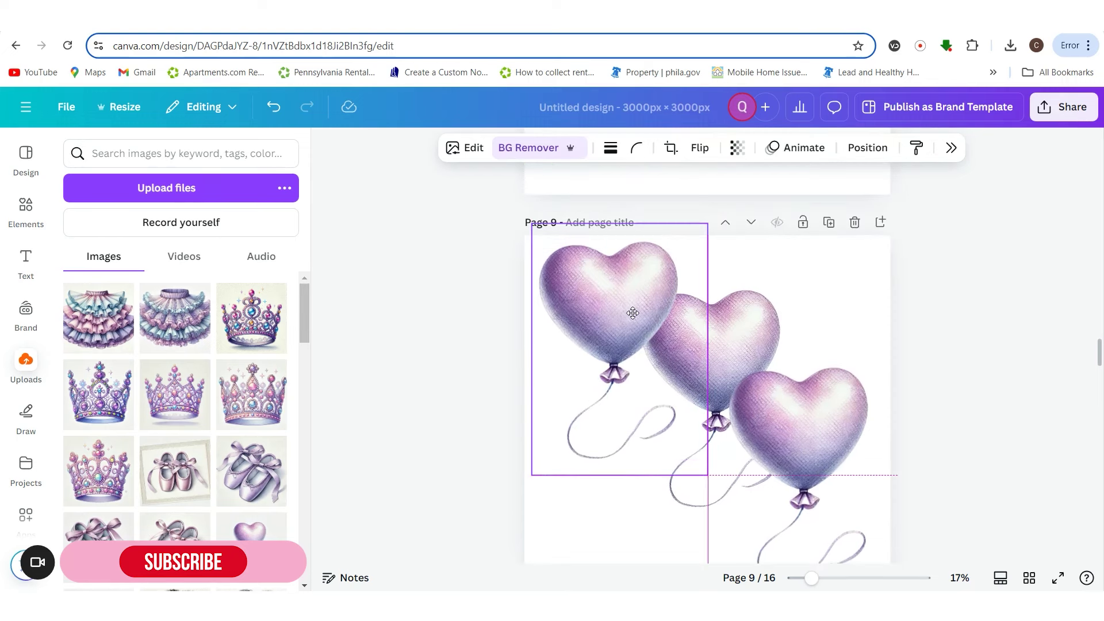
click(1013, 406)
- Shift the middle balloon slightly right and bring it to the front, and bring the lowest balloon to the front above it
click(700, 331)
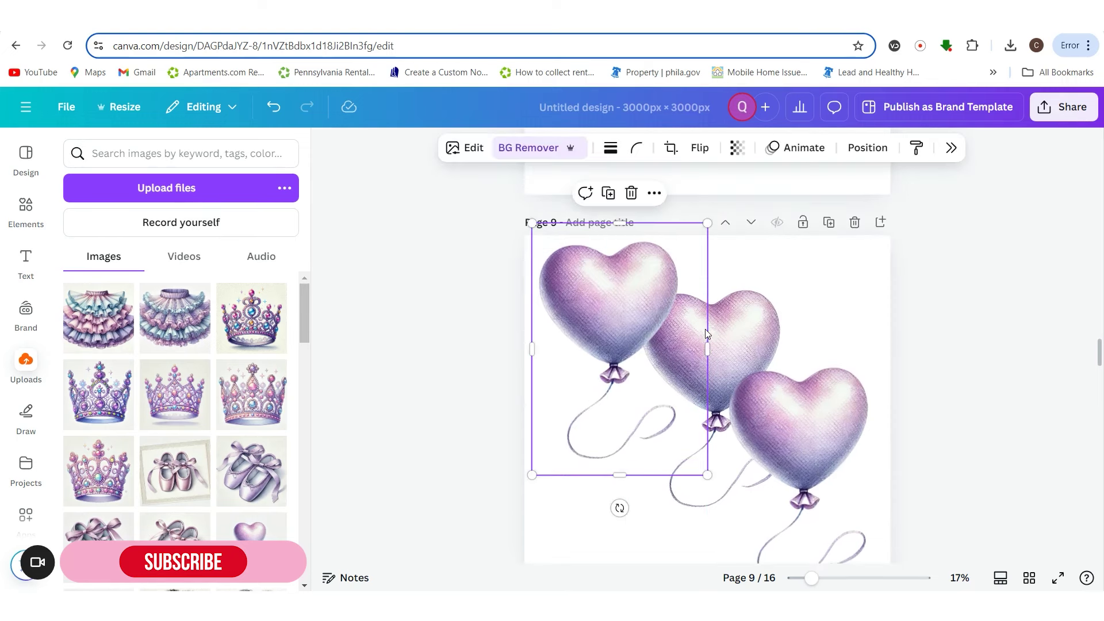
click(738, 328)
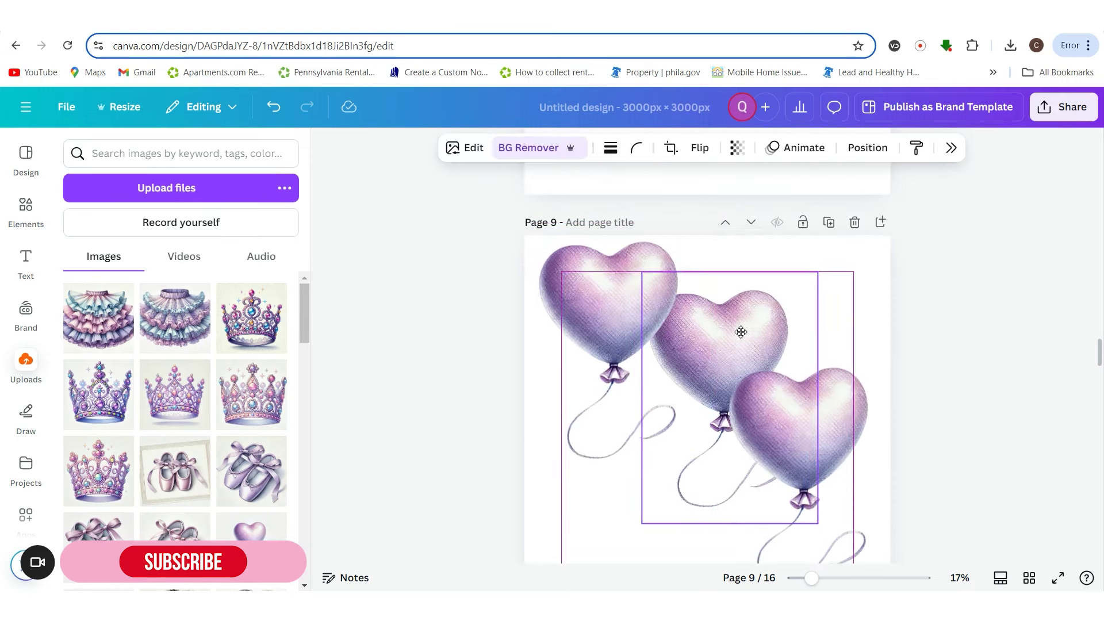
click(884, 147)
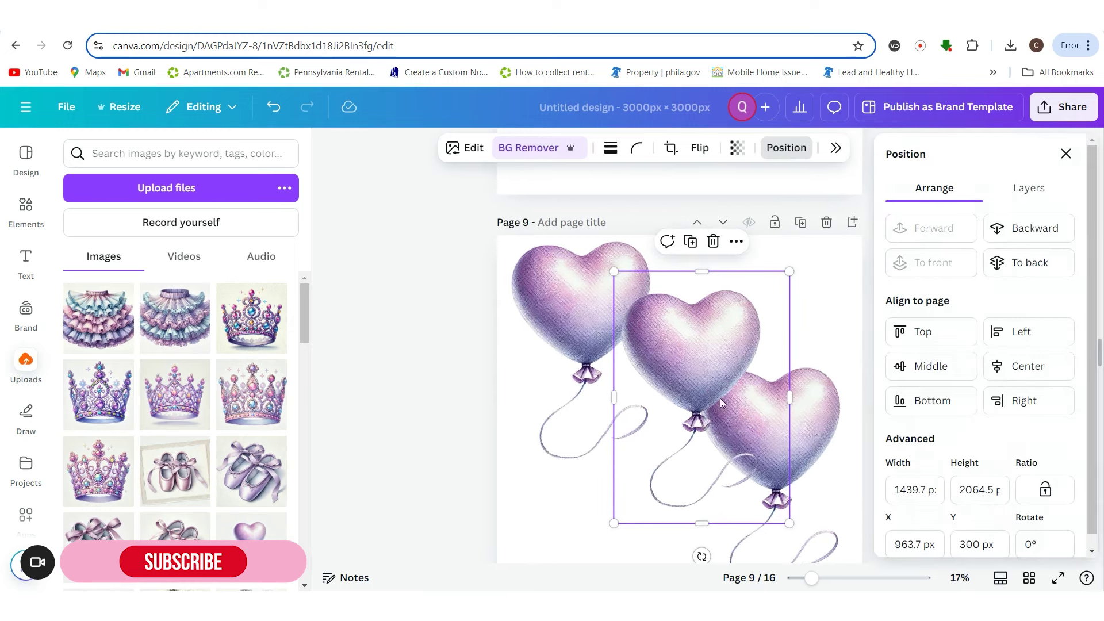
key(Escape)
click(835, 442)
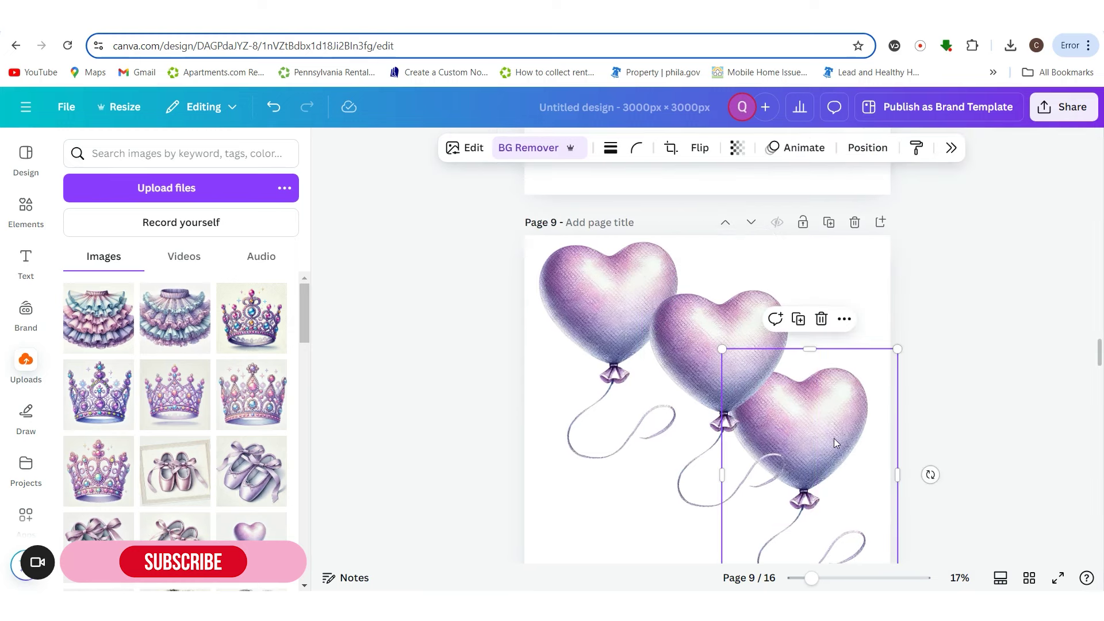
click(860, 149)
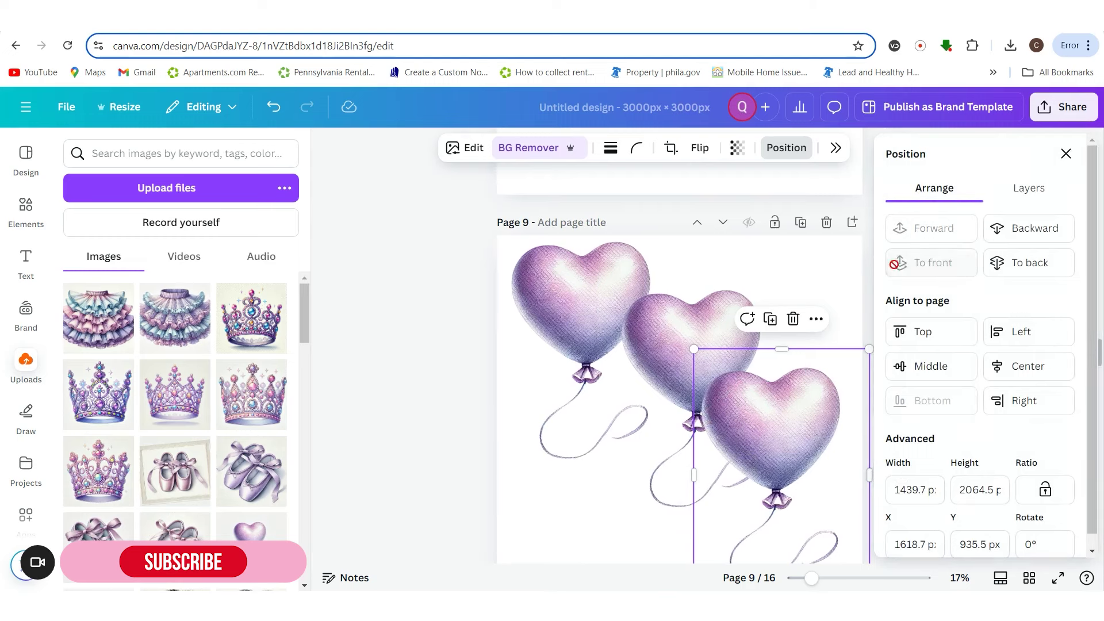
click(366, 393)
scroll(649, 425, down, 2)
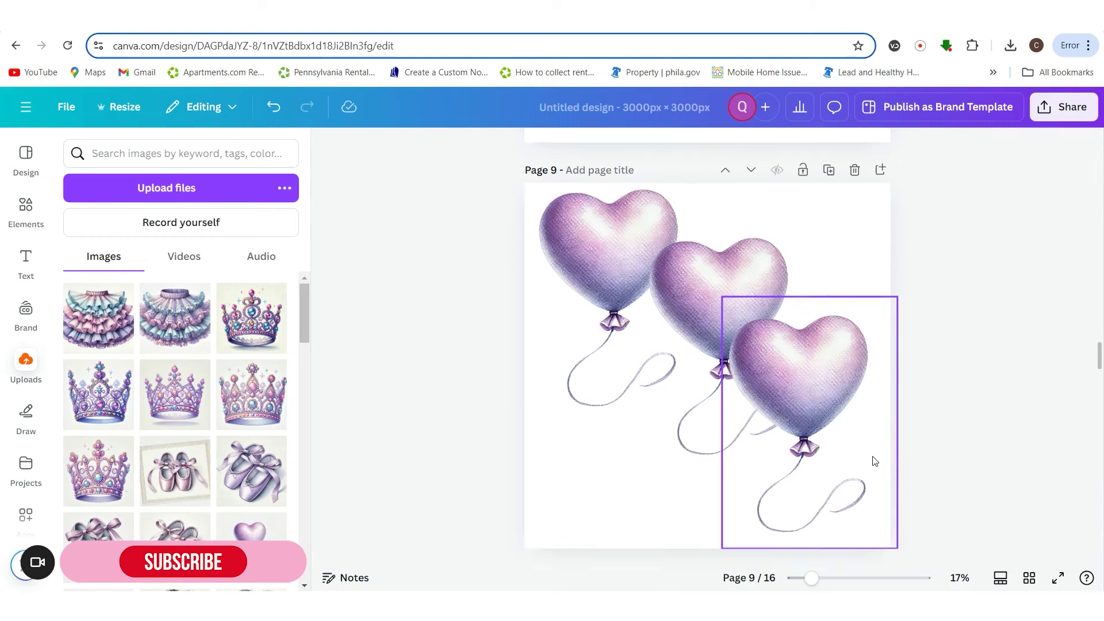
- Group the three balloons, scale the group down slightly and center it within page 9
drag(485, 158, 916, 502)
click(695, 184)
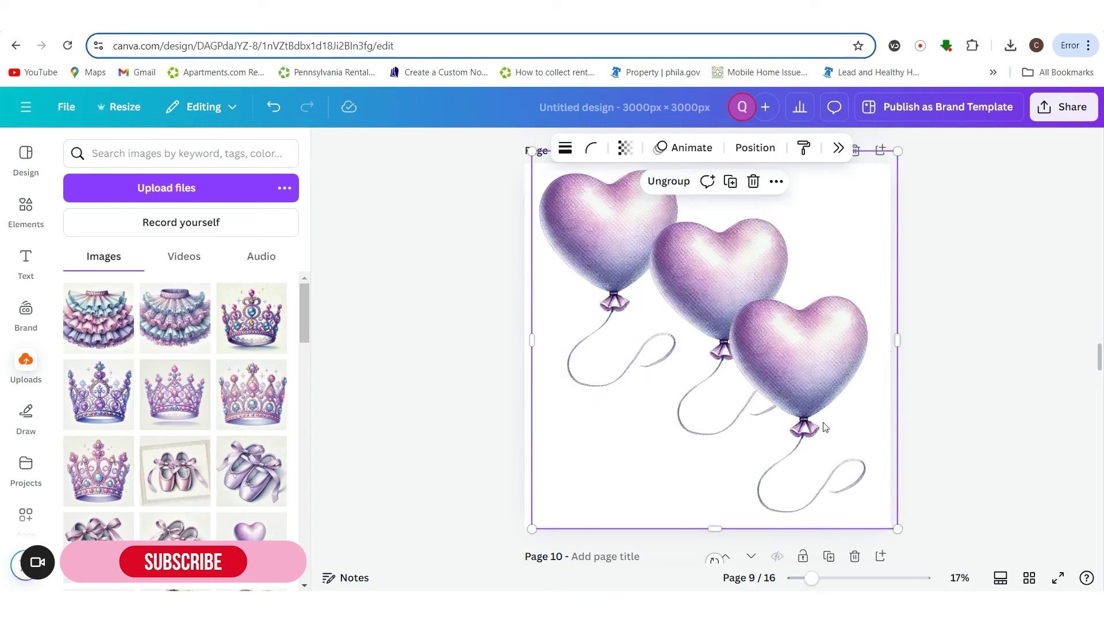
drag(895, 528, 857, 477)
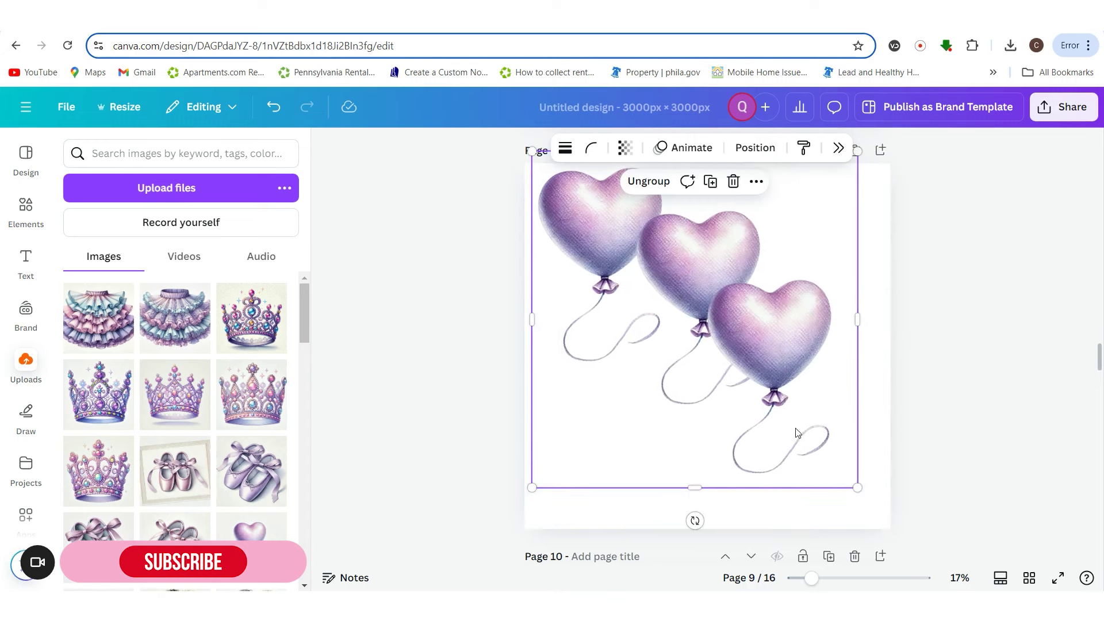
drag(779, 400, 791, 428)
click(959, 467)
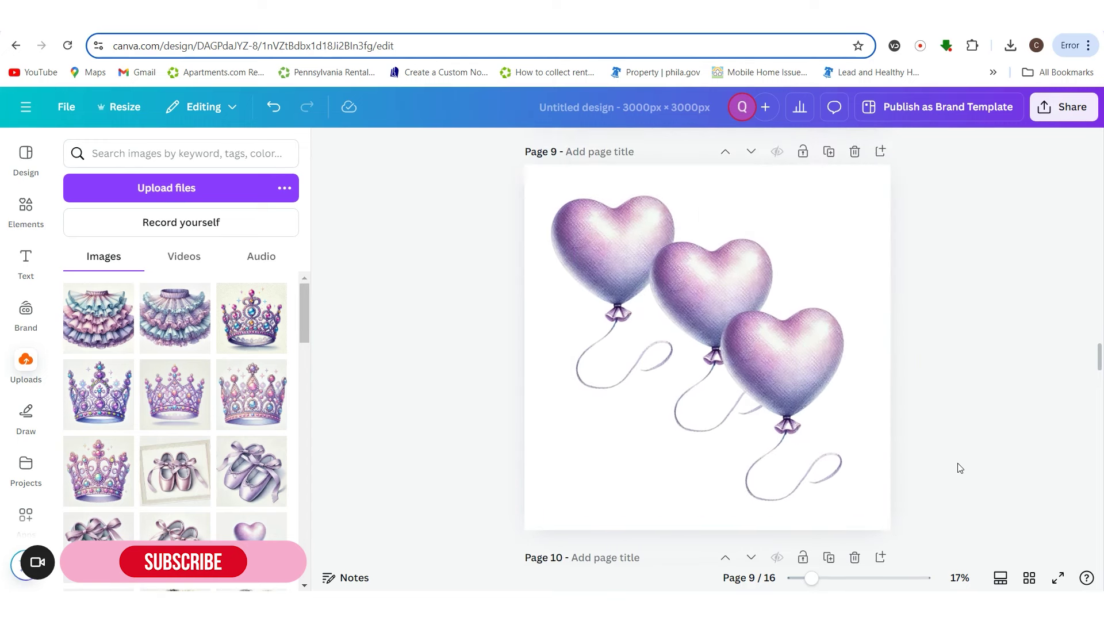
- Compare the single balloon on page 8 with the grouped balloons on page 9
scroll(955, 469, up, 6)
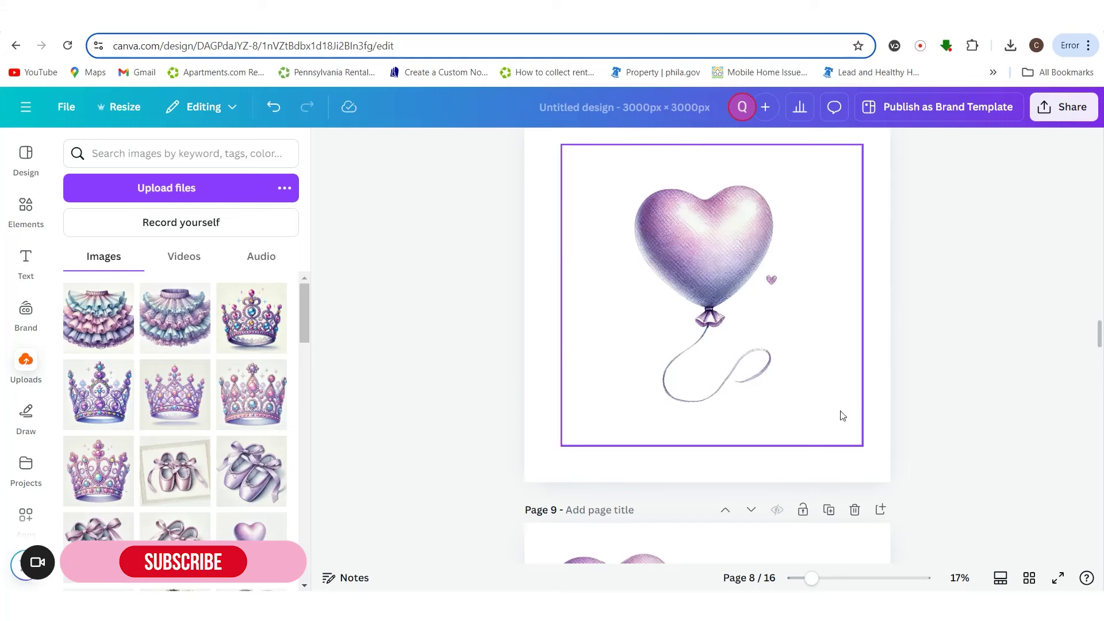
scroll(943, 464, down, 5)
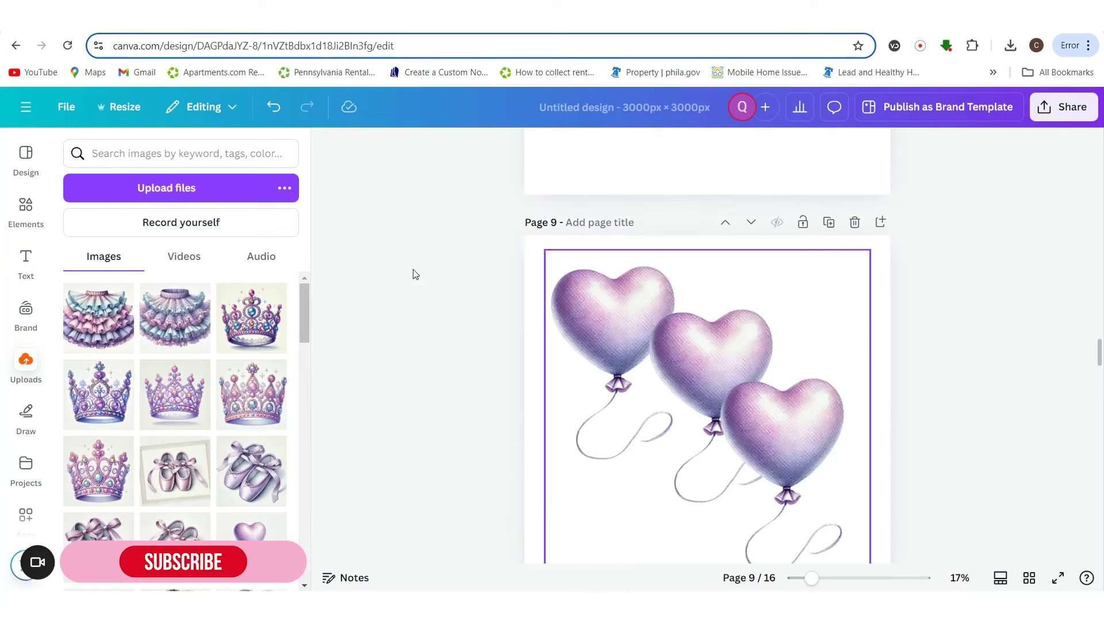
scroll(710, 411, down, 1)
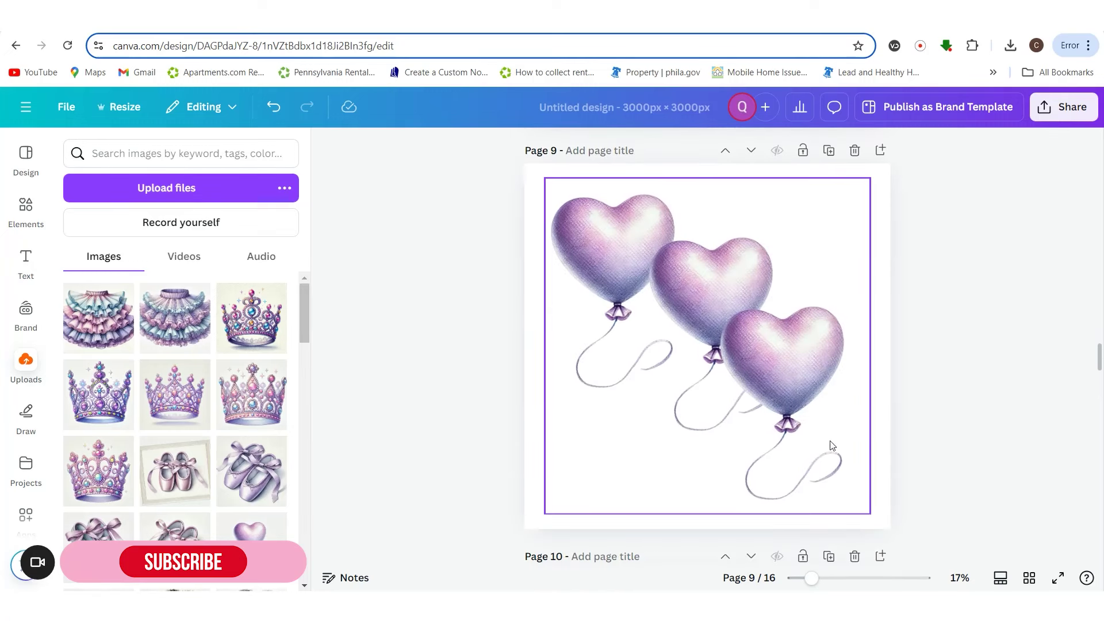
click(683, 281)
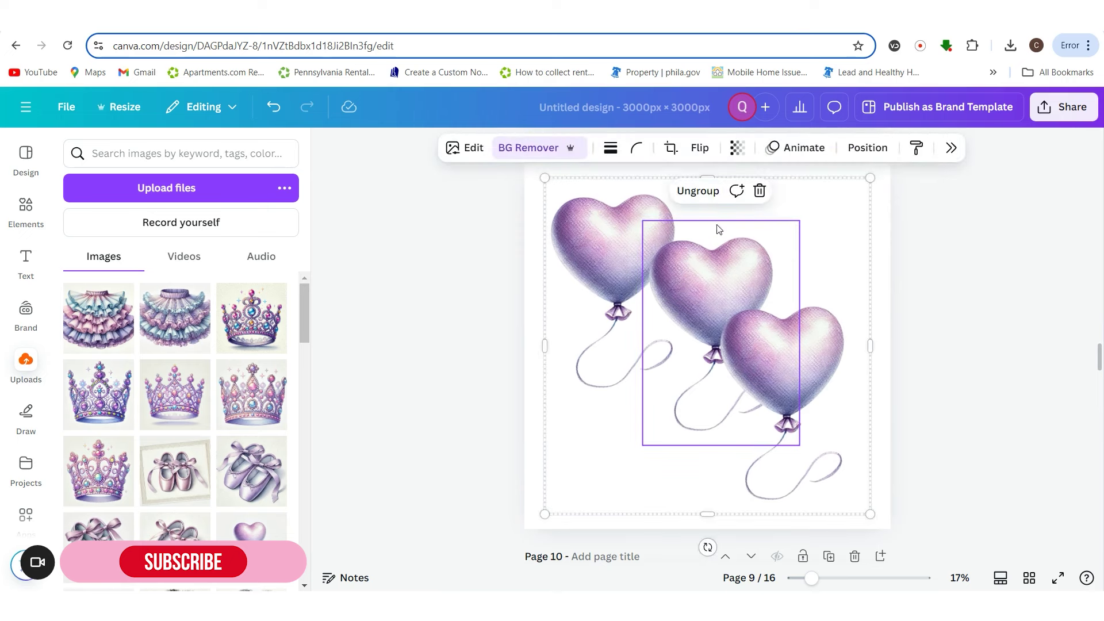
click(926, 310)
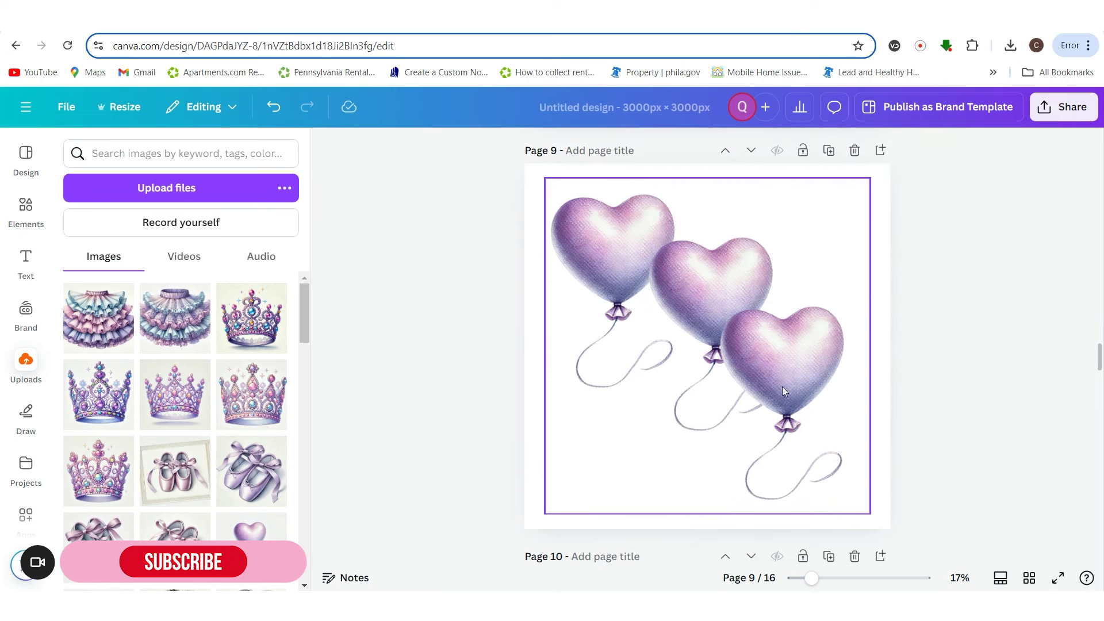
- Locate the single smooth heart balloon on page 7 and duplicate that page
click(1029, 577)
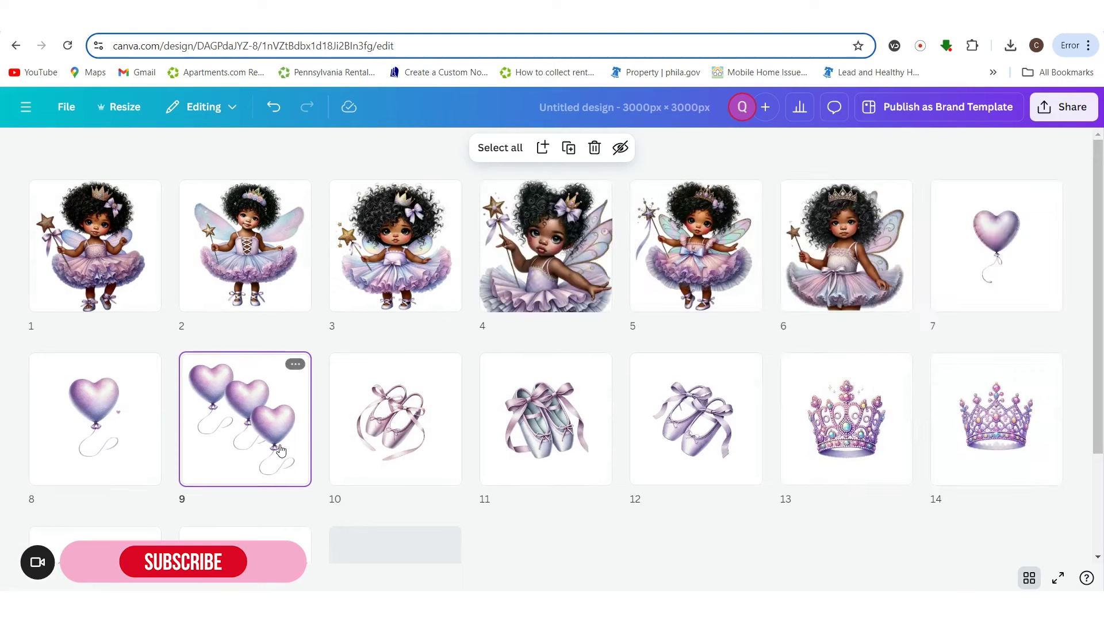
double_click(1005, 294)
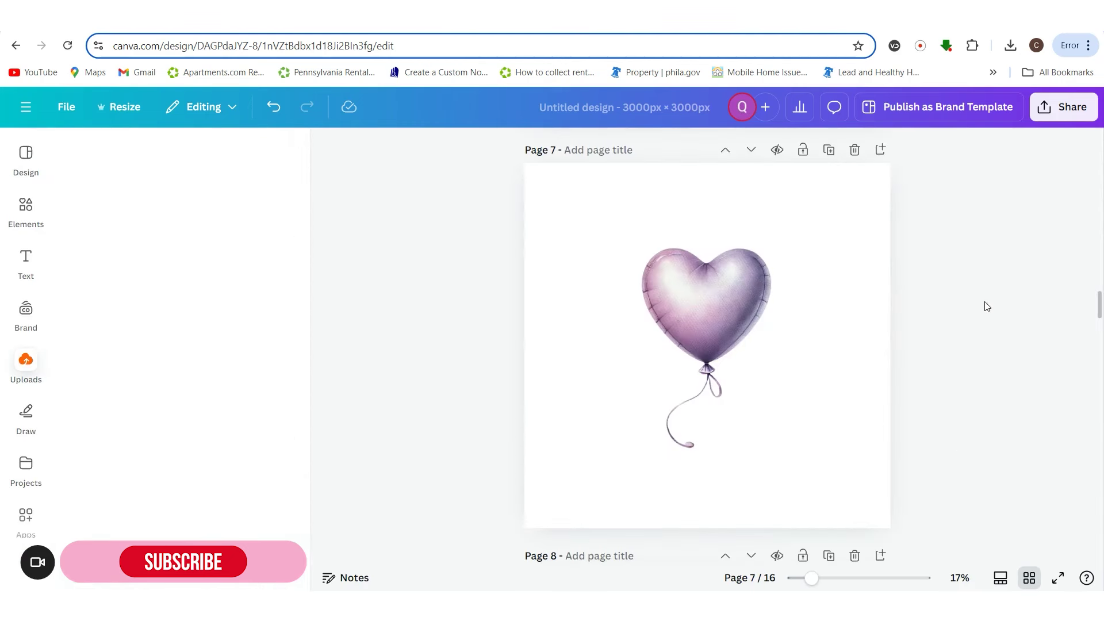
click(744, 298)
scroll(835, 343, up, 1)
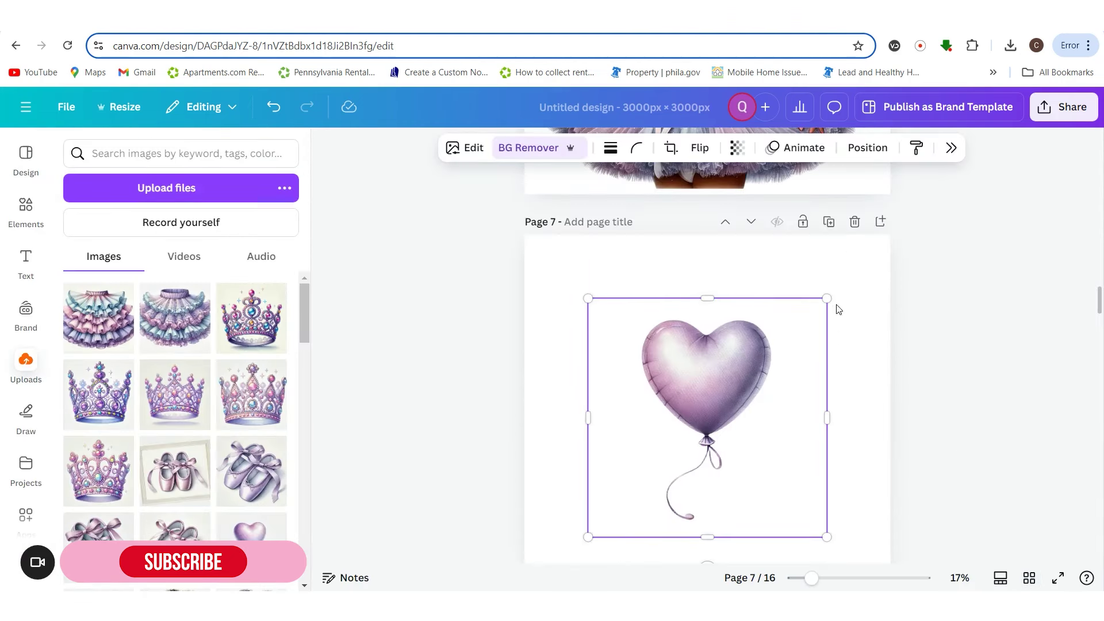
click(828, 223)
- Copy the textured heart balloon from page 9 onto page 8, overlapping the smooth balloon at its upper right
scroll(862, 397, down, 5)
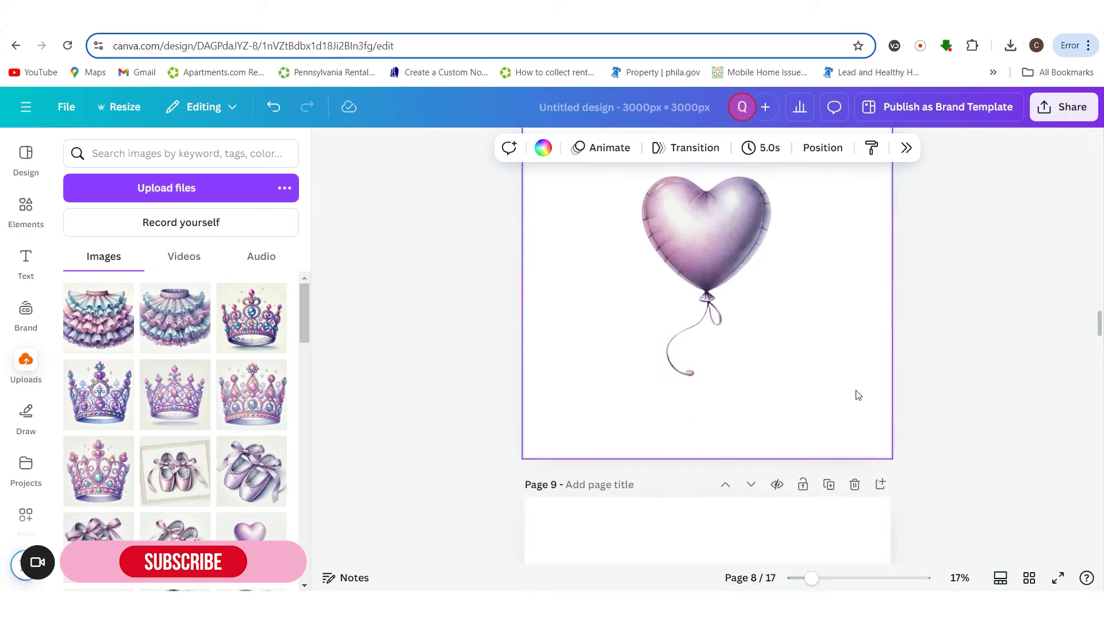
click(748, 436)
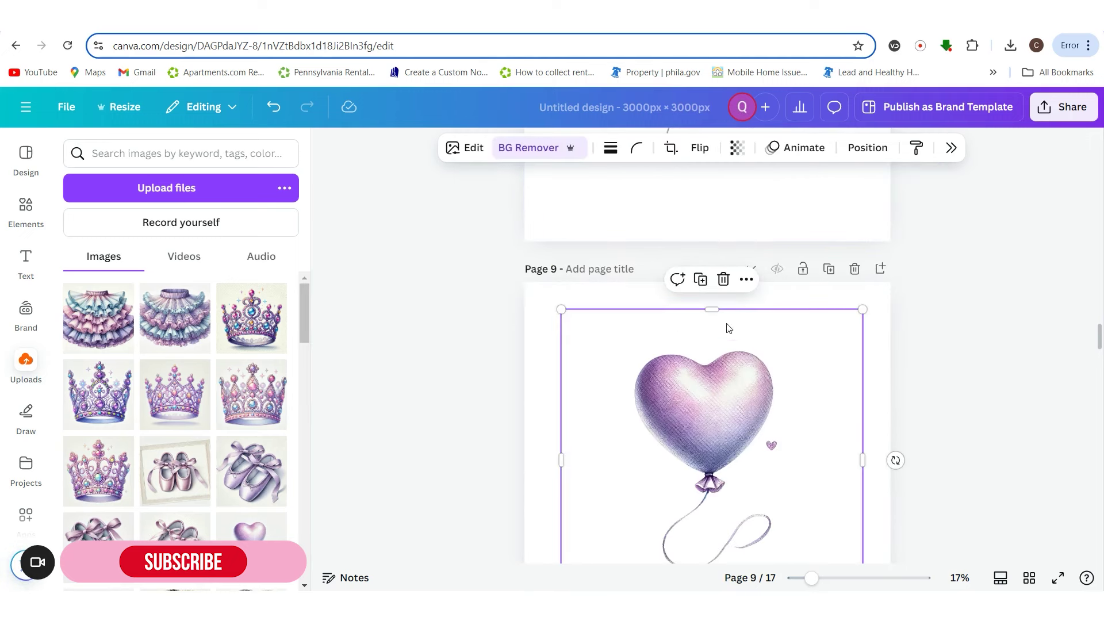
scroll(740, 406, up, 4)
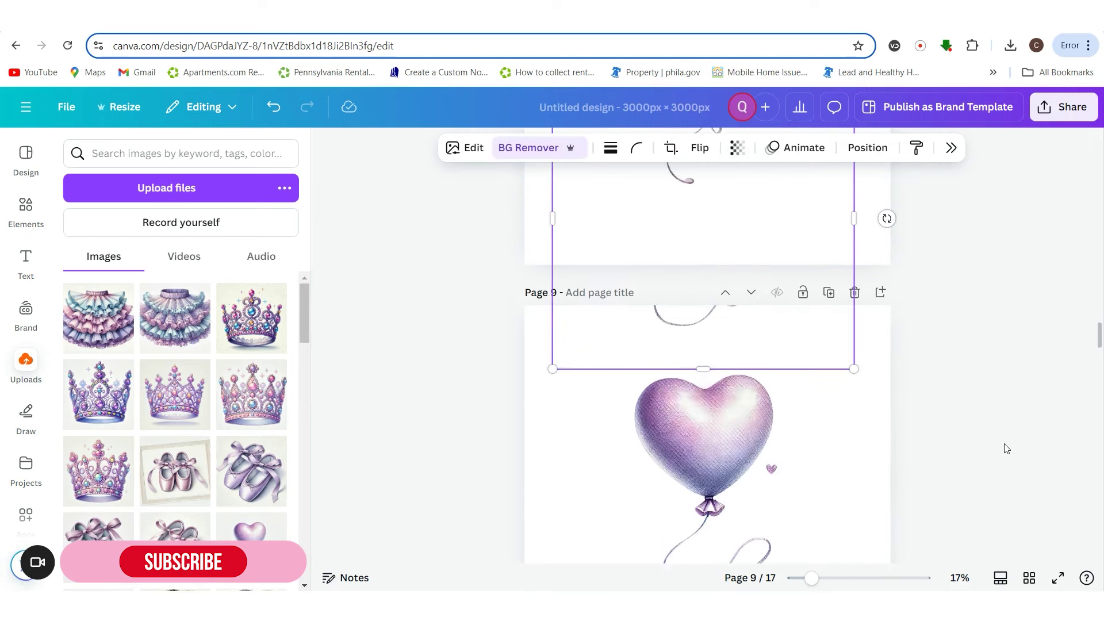
drag(736, 296, 795, 267)
scroll(920, 391, up, 3)
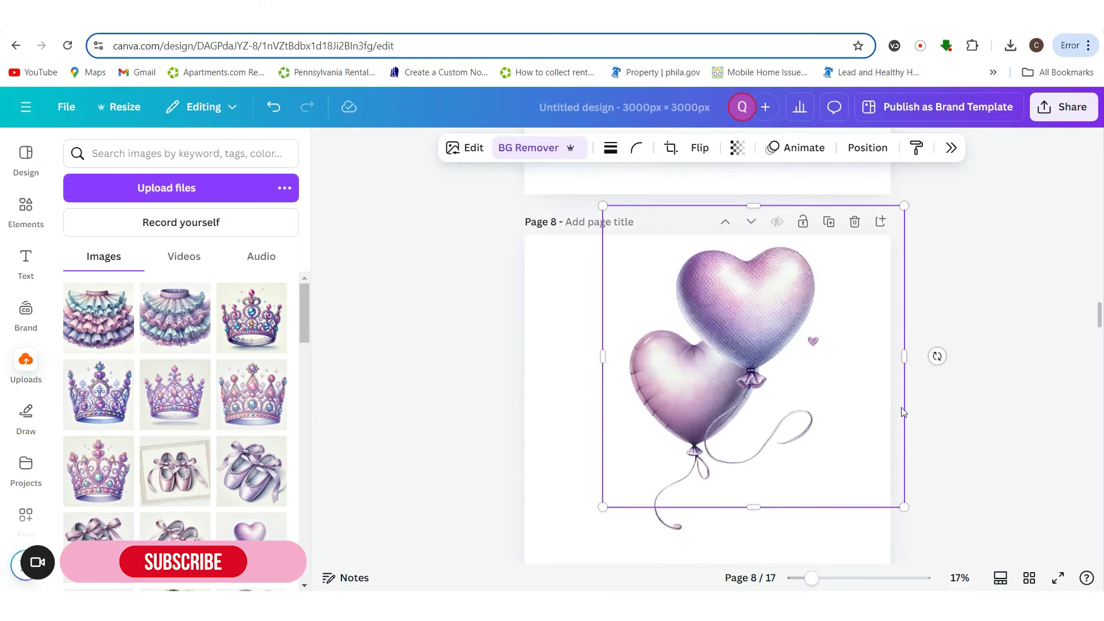
mouse_move(793, 362)
mouse_down()
mouse_move(819, 449)
mouse_move(802, 364)
mouse_up()
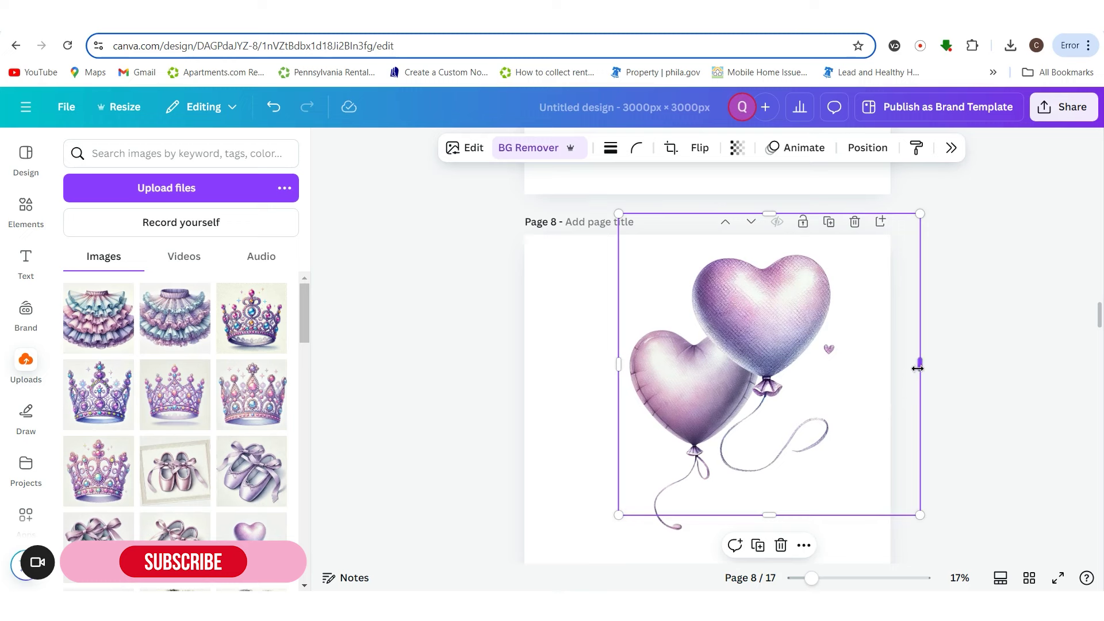
- Crop the empty margins of the textured balloon image on page 8 on all four sides, close to the artwork
drag(883, 363, 858, 362)
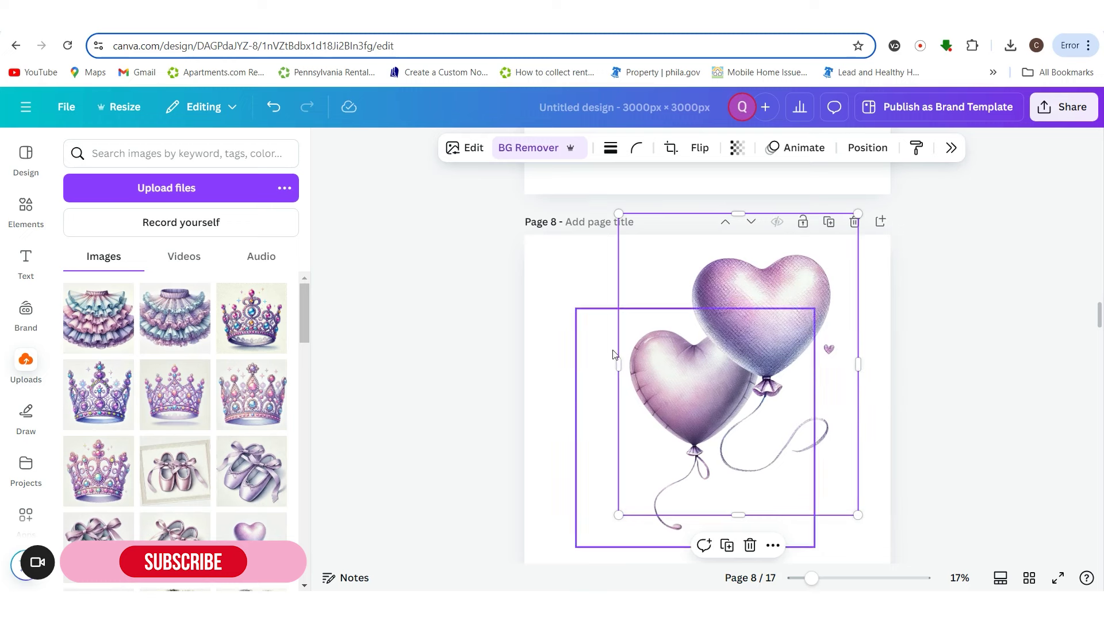
drag(619, 363, 686, 357)
drag(775, 515, 772, 484)
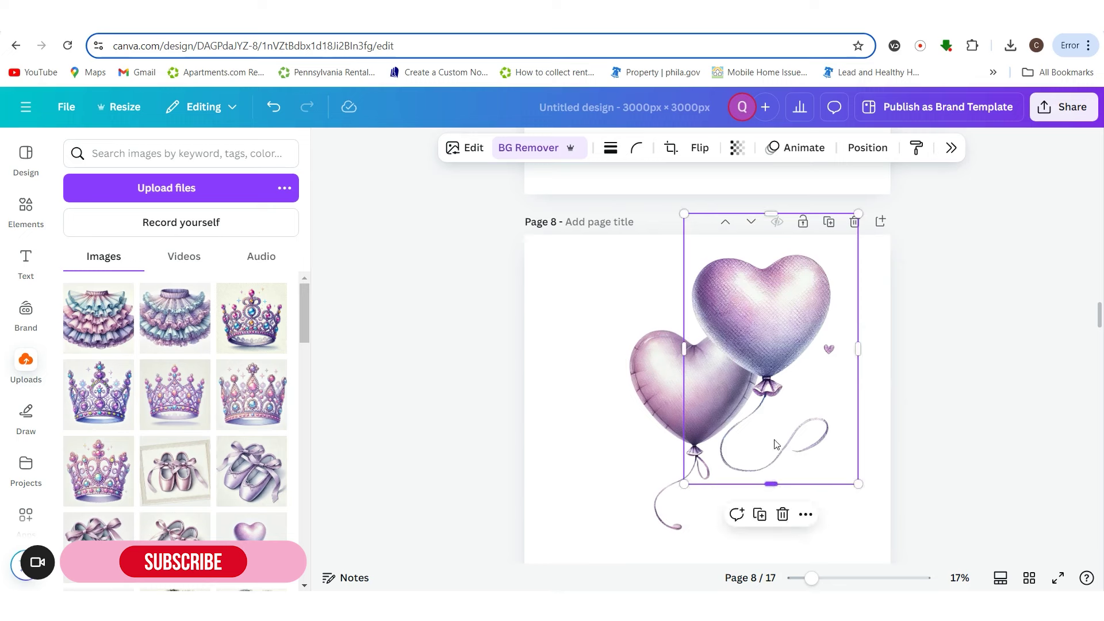
drag(773, 228, 773, 244)
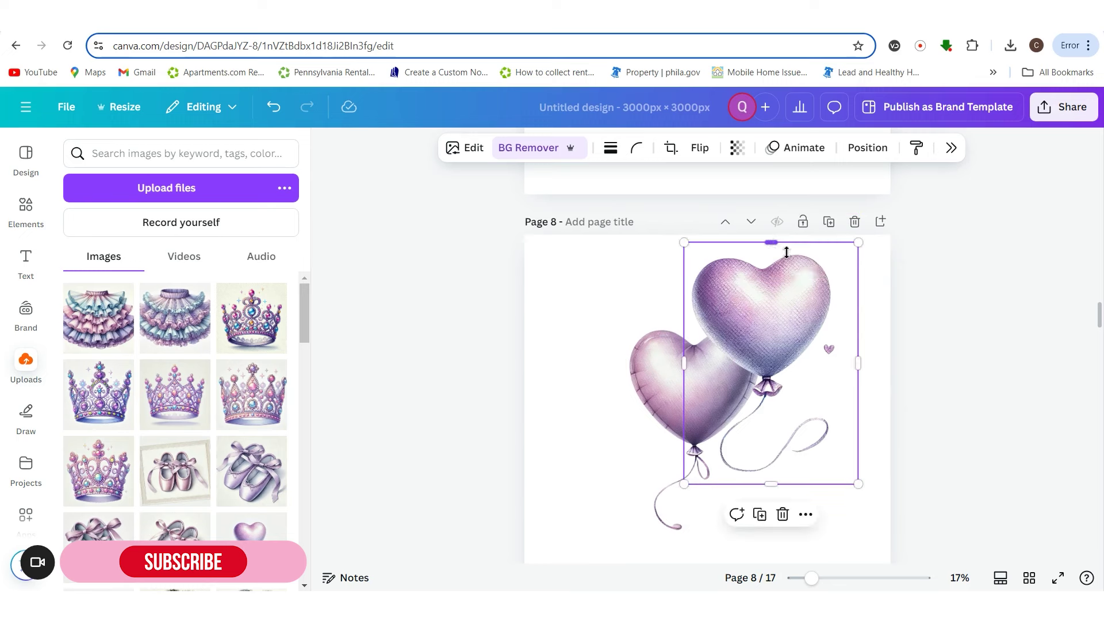
click(916, 384)
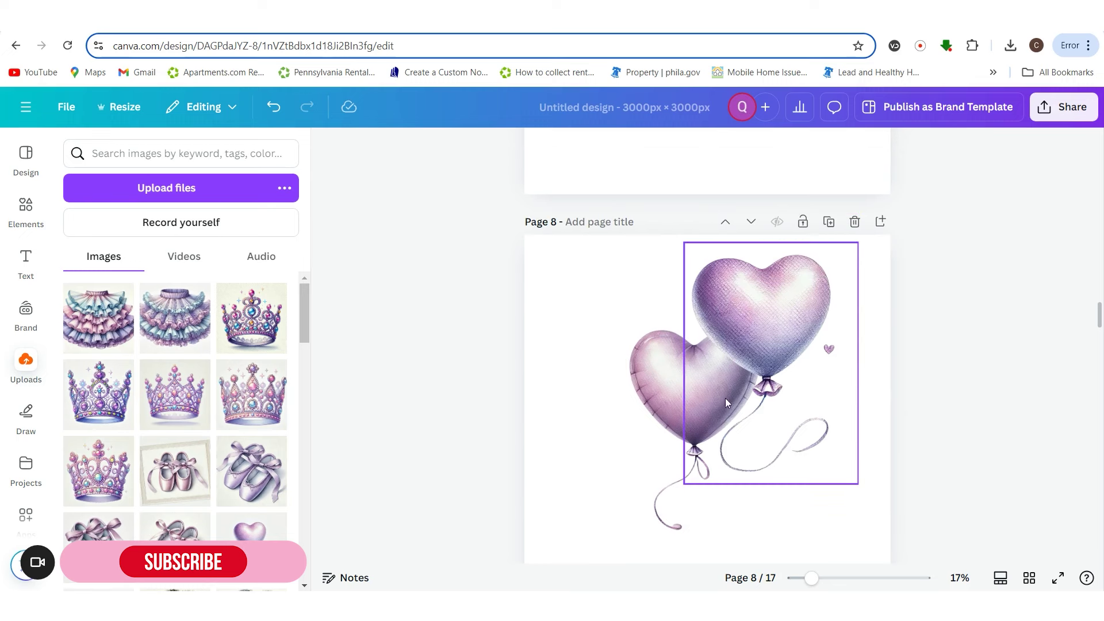
- Erase the small stray heart beside the textured balloon on page 8 using Magic Eraser with brush size 20
click(791, 354)
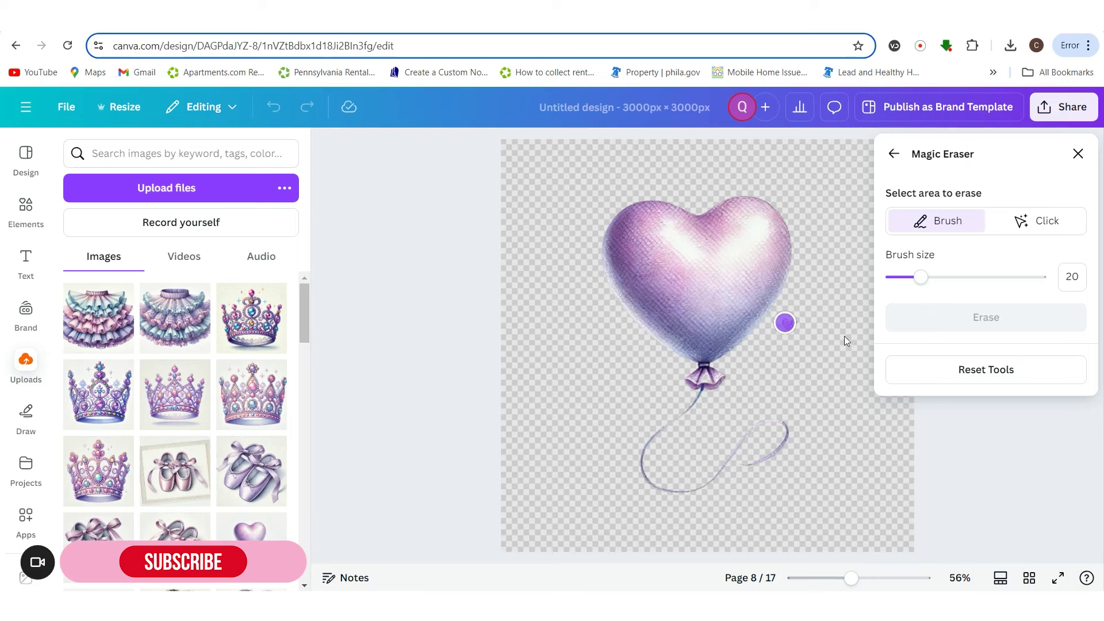
drag(785, 322, 842, 334)
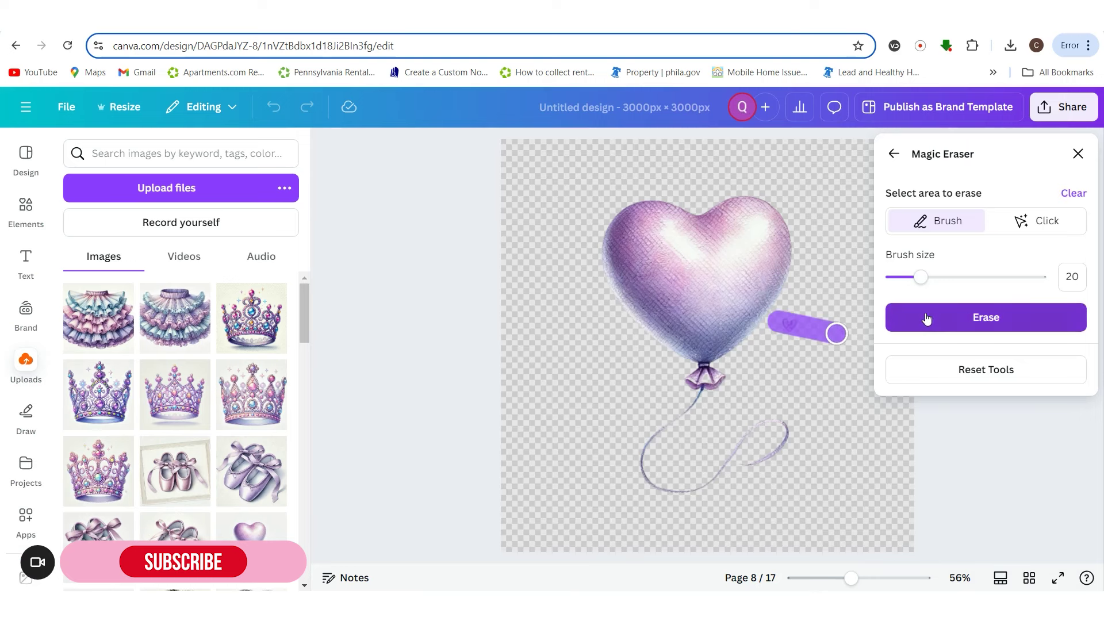
click(926, 317)
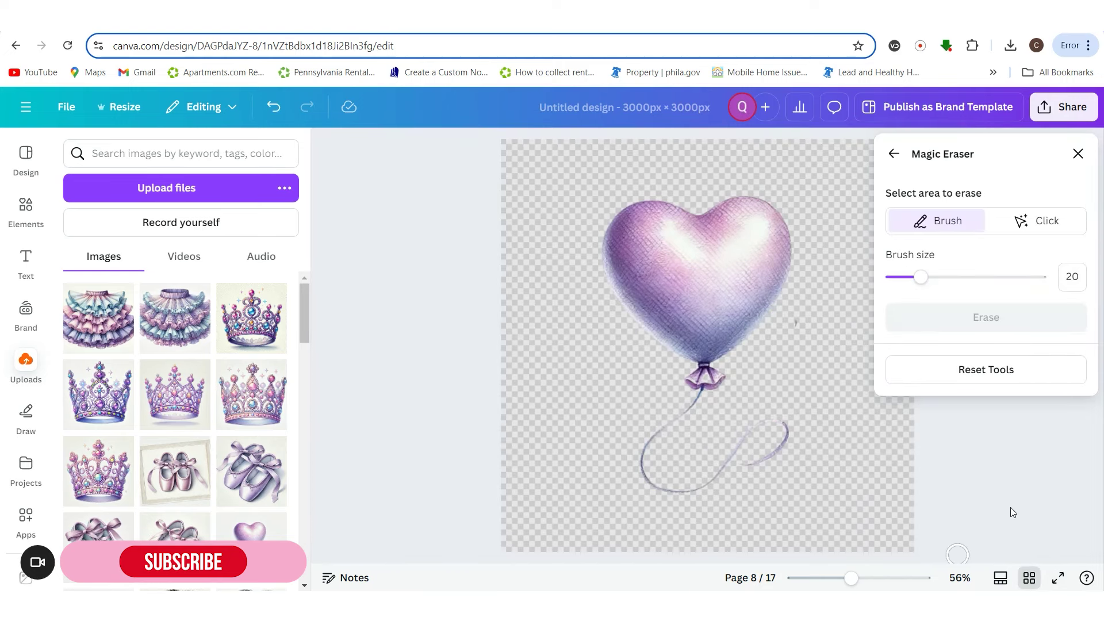
- Bring the smooth balloon on page 8 to the front of the textured balloon
click(1029, 578)
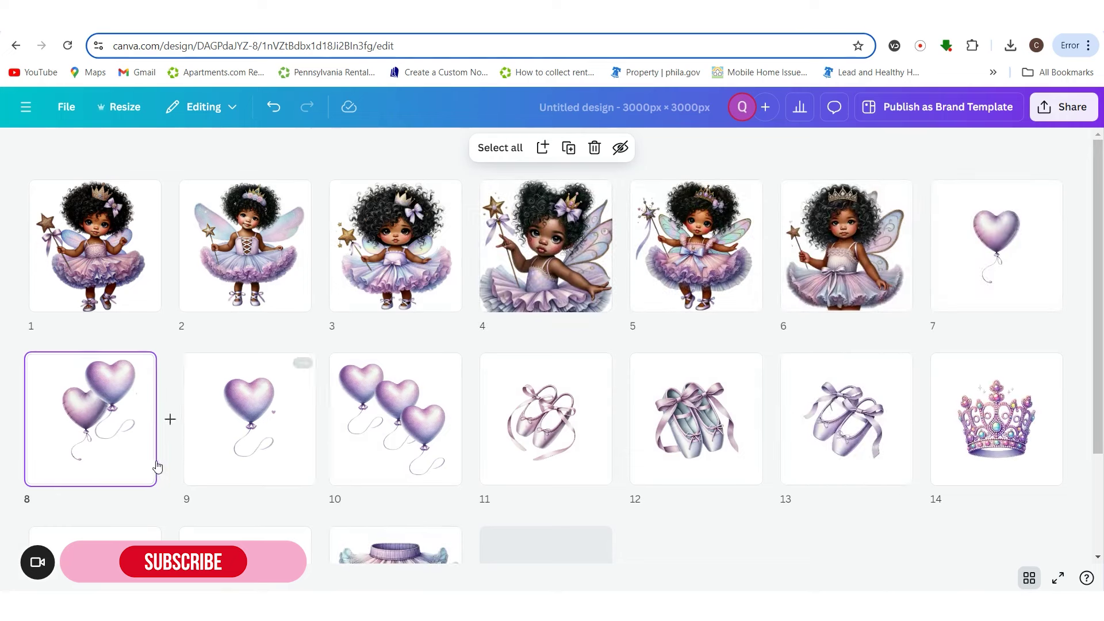
double_click(151, 466)
click(670, 323)
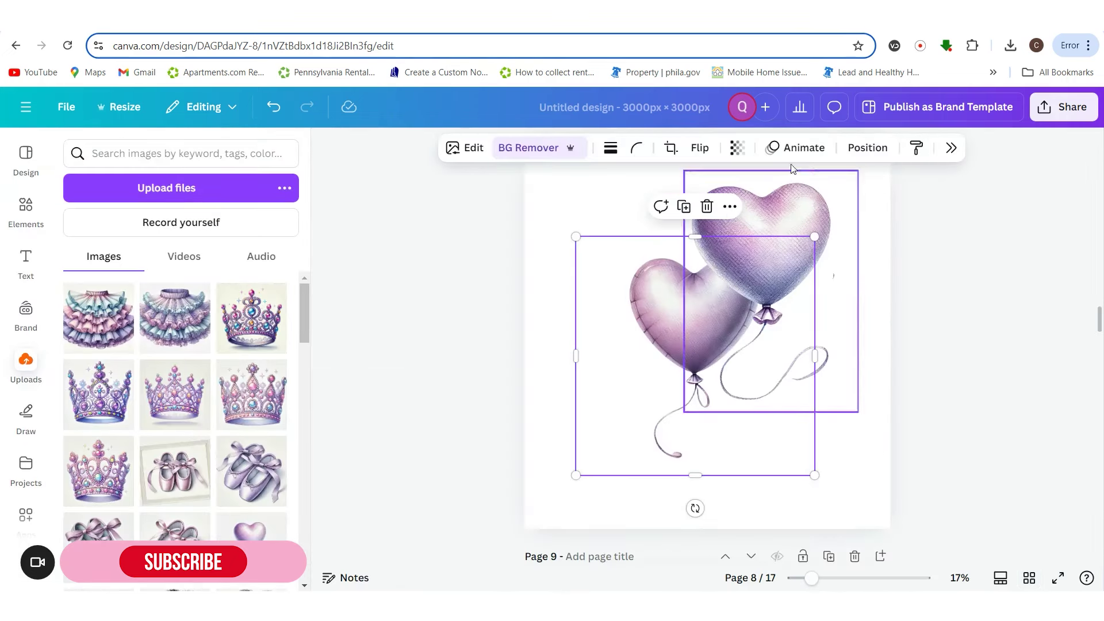
click(867, 148)
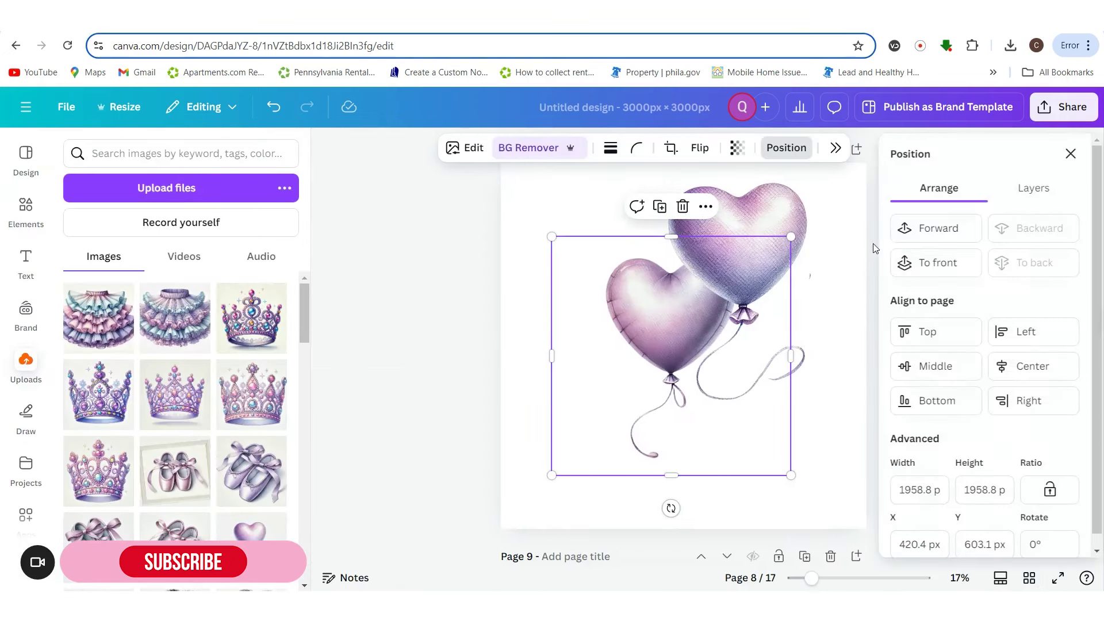
click(914, 265)
click(345, 327)
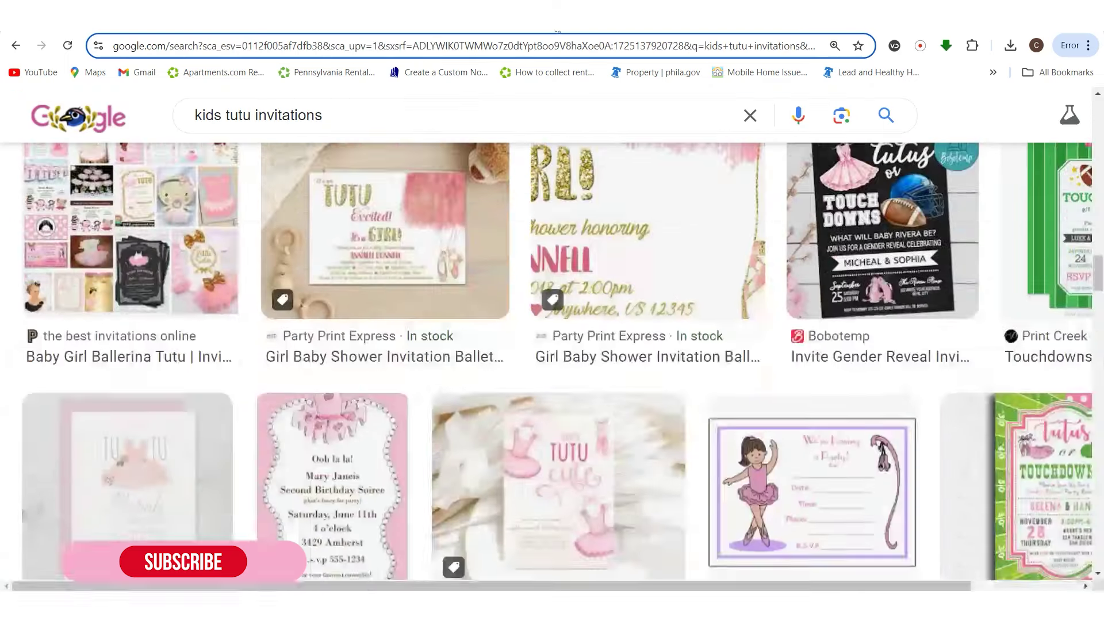
- Browse the Google image results for "kids tutu invitations" to examine how clipart is used in invitation designs
scroll(644, 471, down, 7)
scroll(644, 470, down, 5)
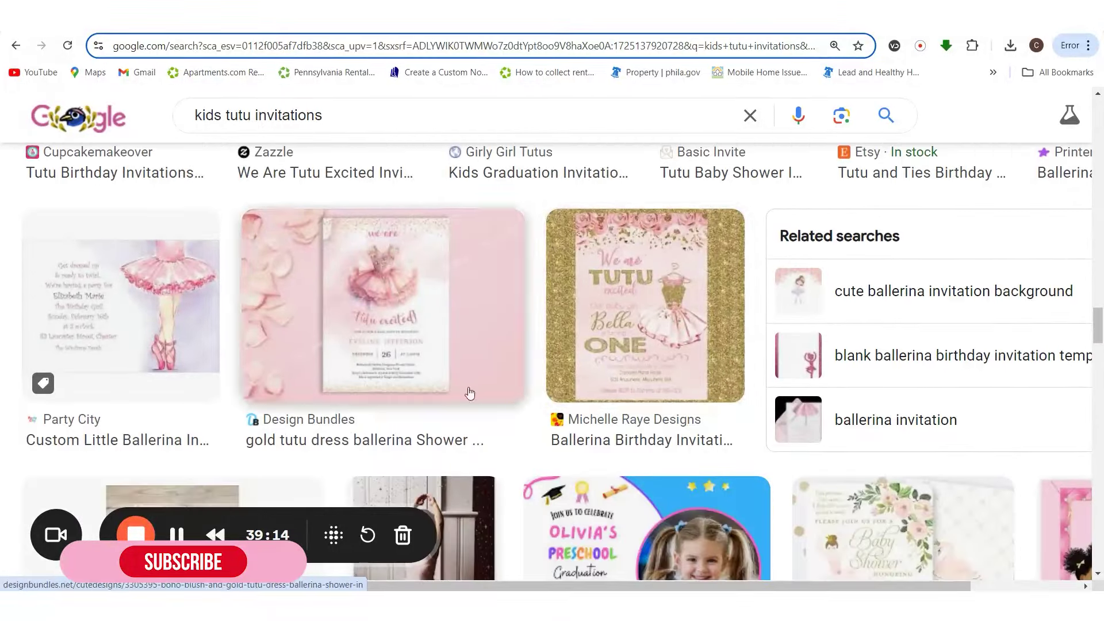
scroll(666, 351, down, 4)
scroll(667, 355, down, 5)
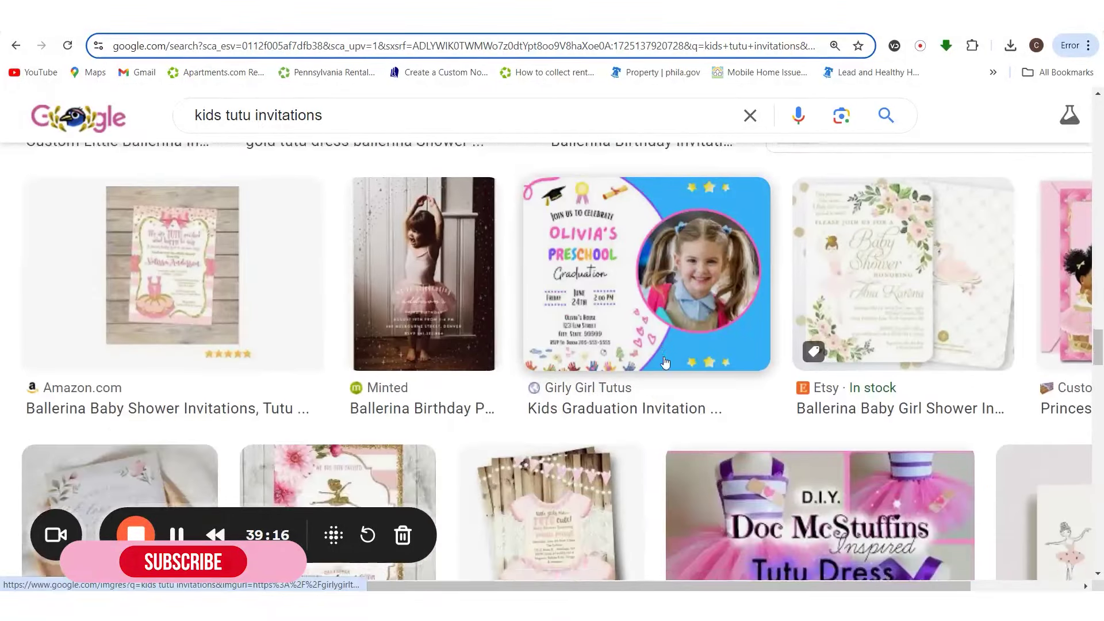
scroll(442, 346, down, 5)
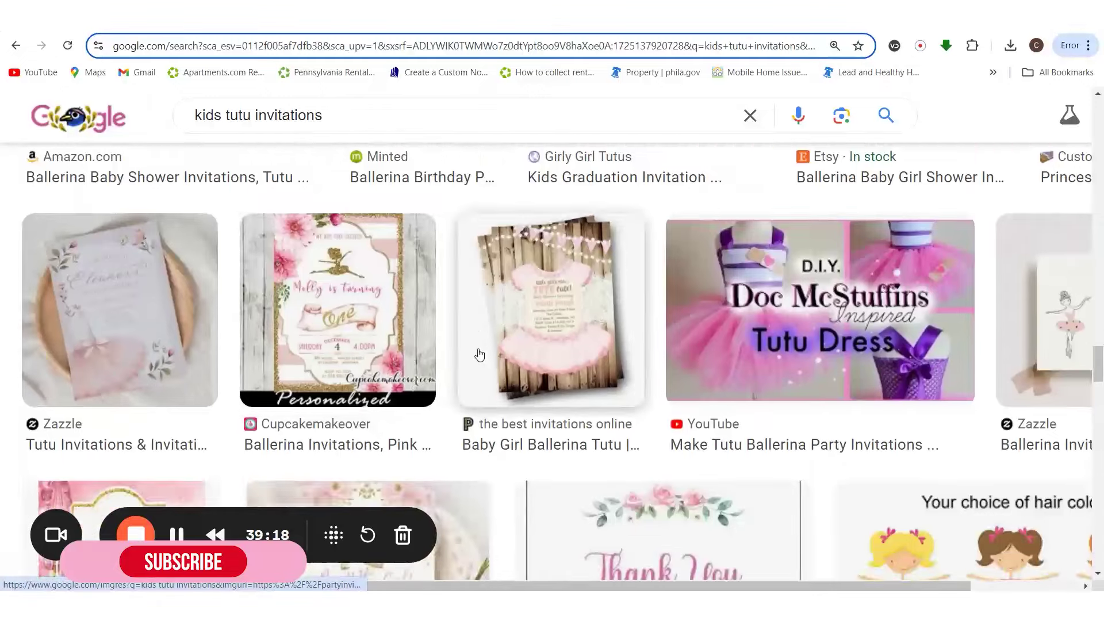
scroll(269, 364, down, 7)
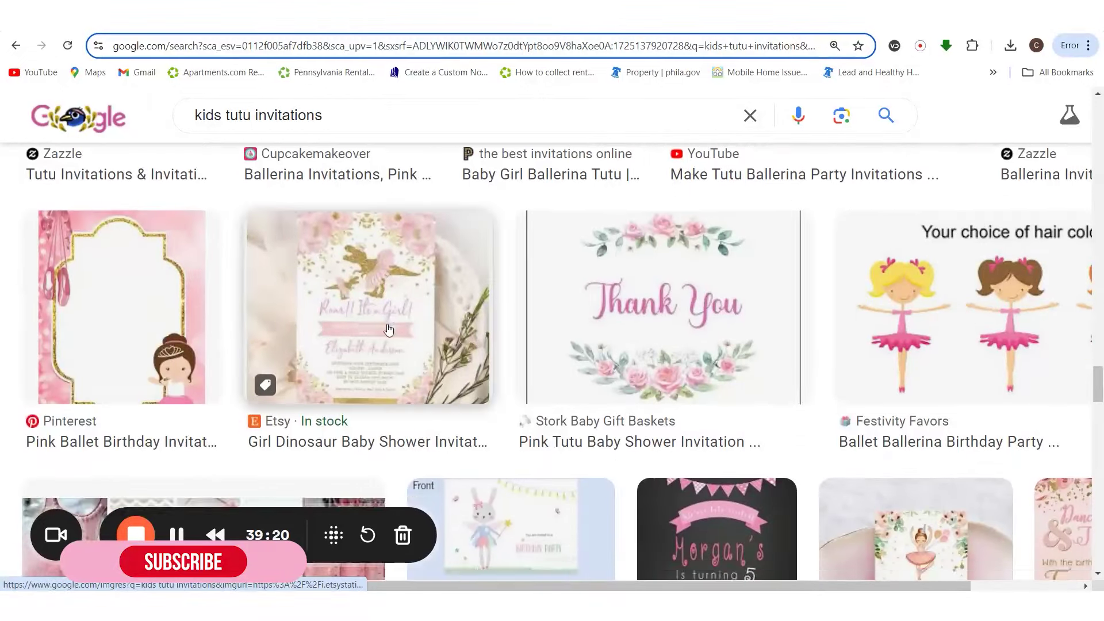
scroll(845, 224, up, 3)
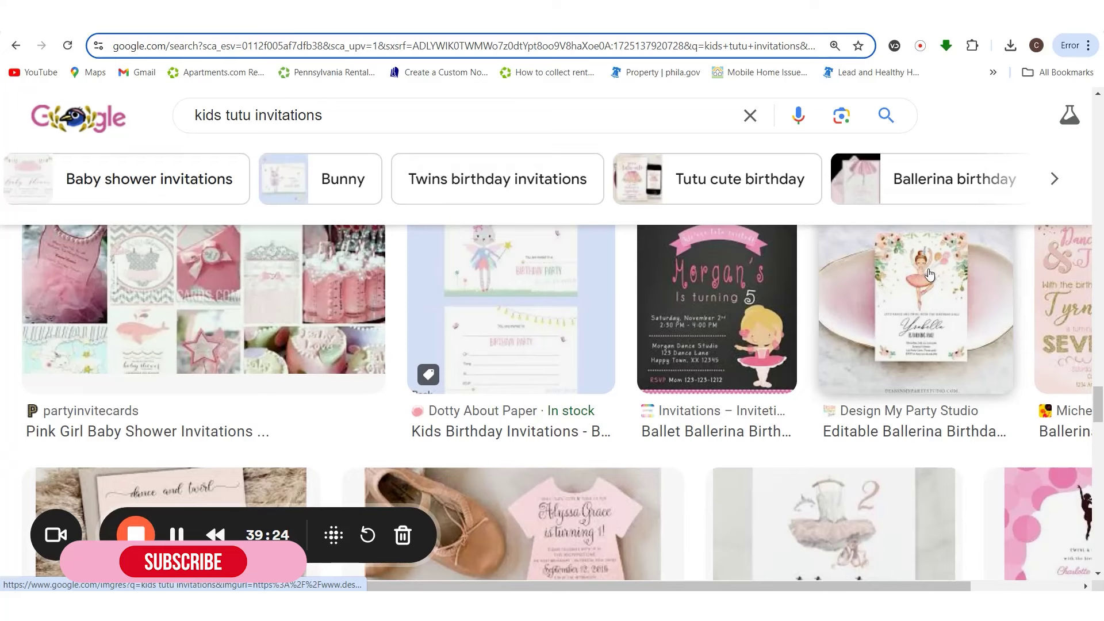
scroll(682, 352, down, 7)
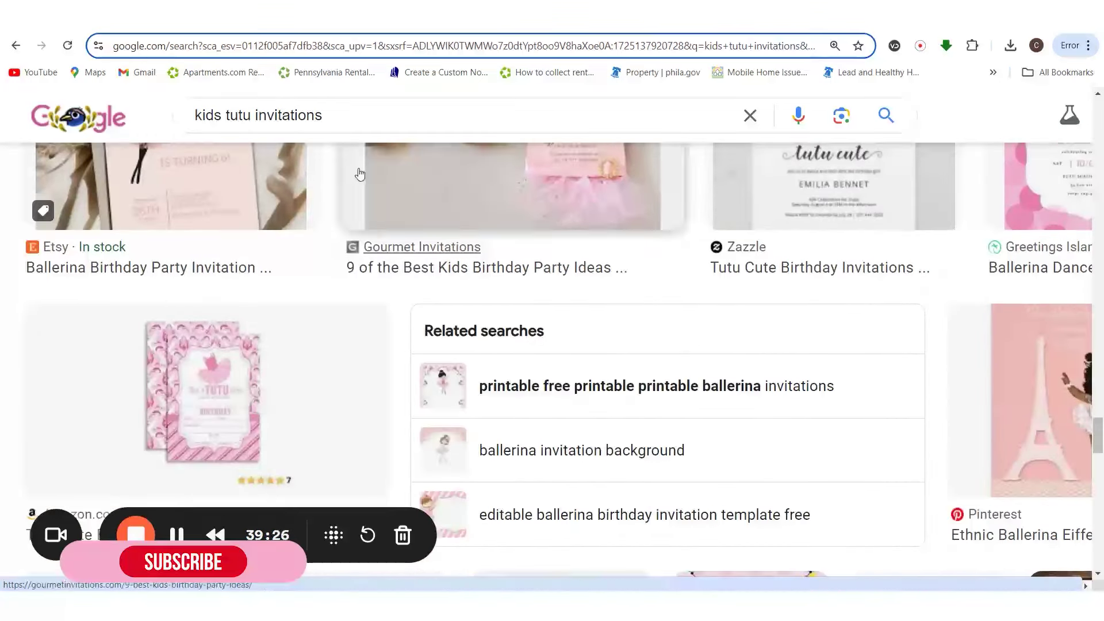
- Return to the Canva design and duplicate page 6, which holds the crowned fairy with the star wand
key(ctrl+Tab)
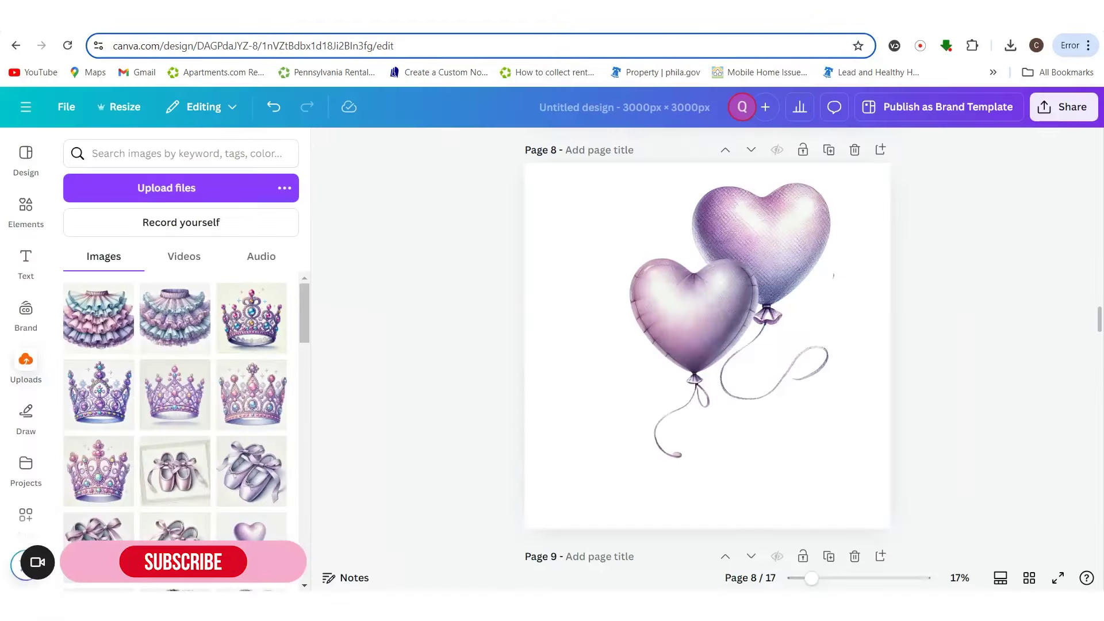
scroll(862, 306, up, 10)
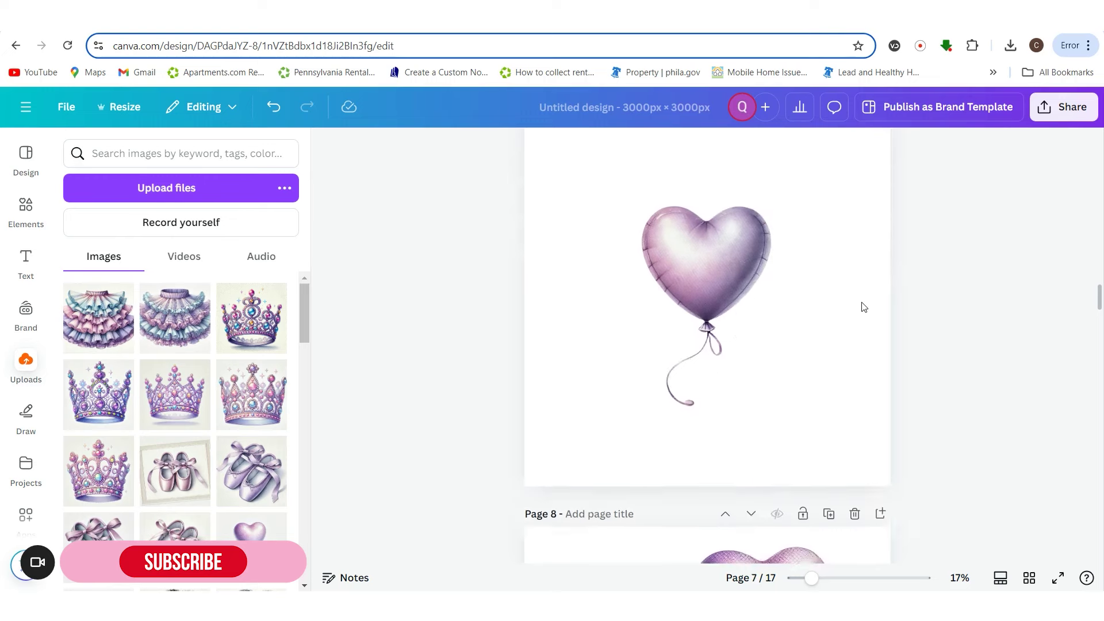
scroll(862, 306, up, 3)
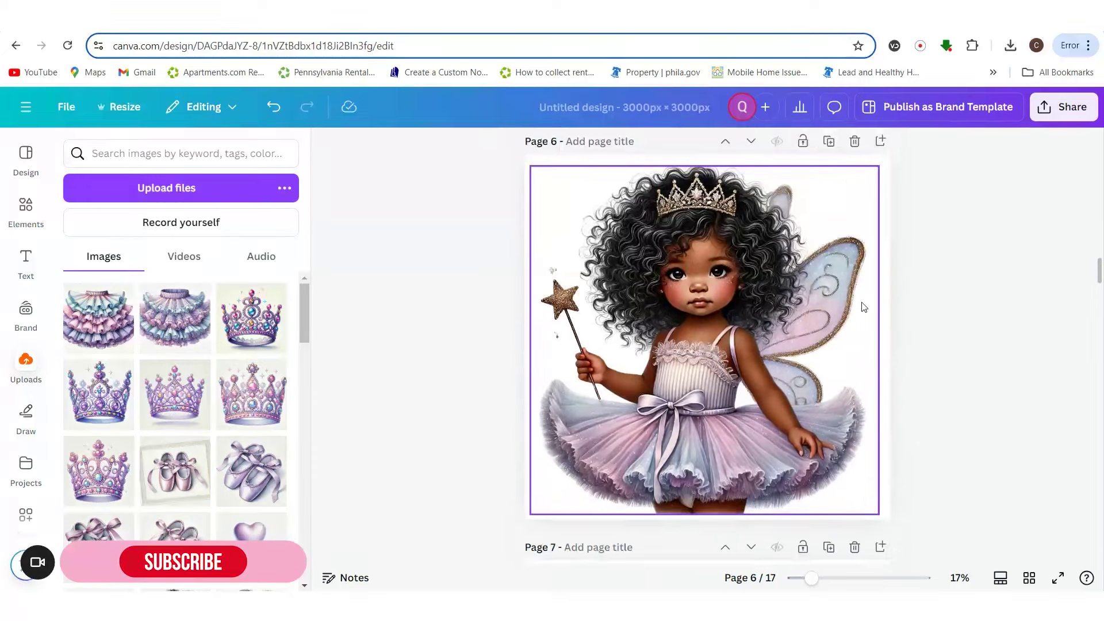
click(830, 198)
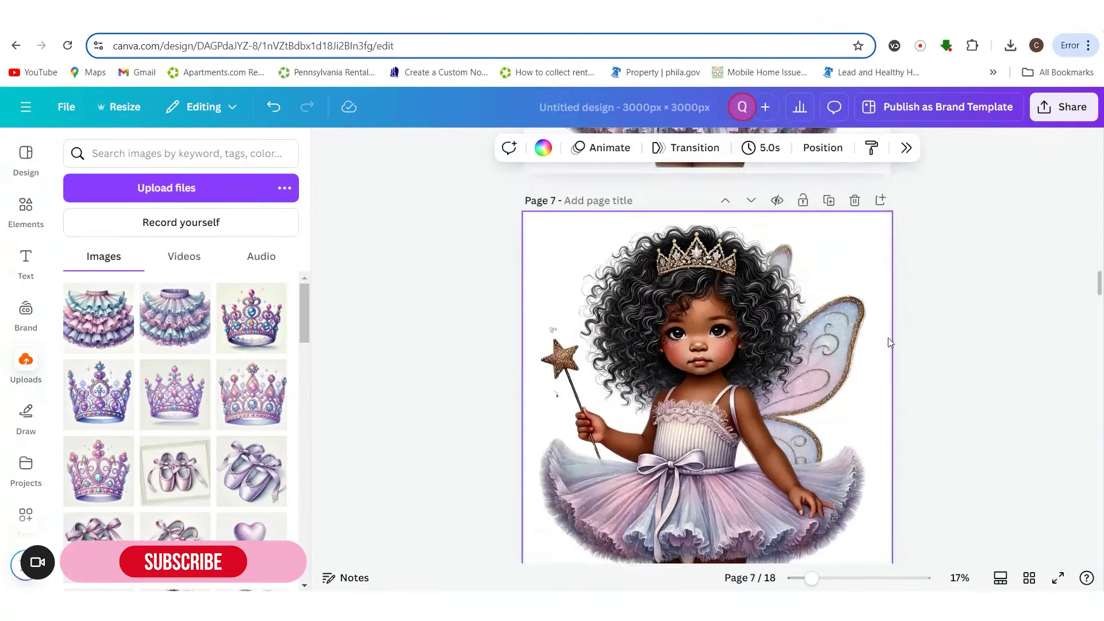
- Move the smooth heart balloon from page 8 onto page 7 and place it over the fairy's wing, above her lowered hand
scroll(738, 464, down, 5)
drag(741, 460, 823, 219)
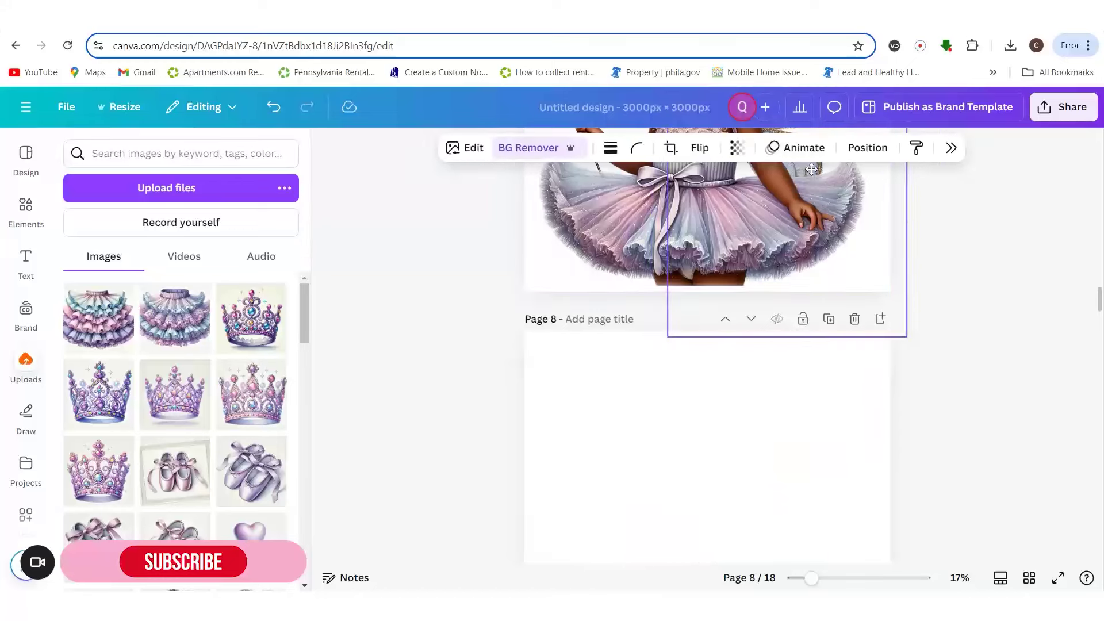
scroll(903, 384, up, 2)
scroll(903, 384, up, 2)
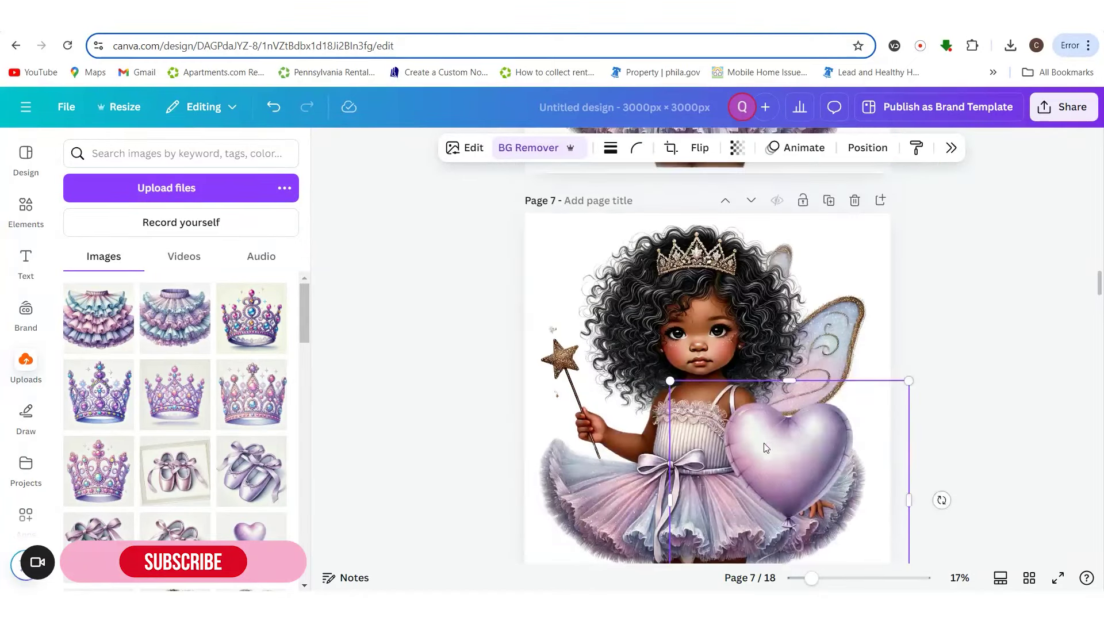
drag(779, 411, 817, 364)
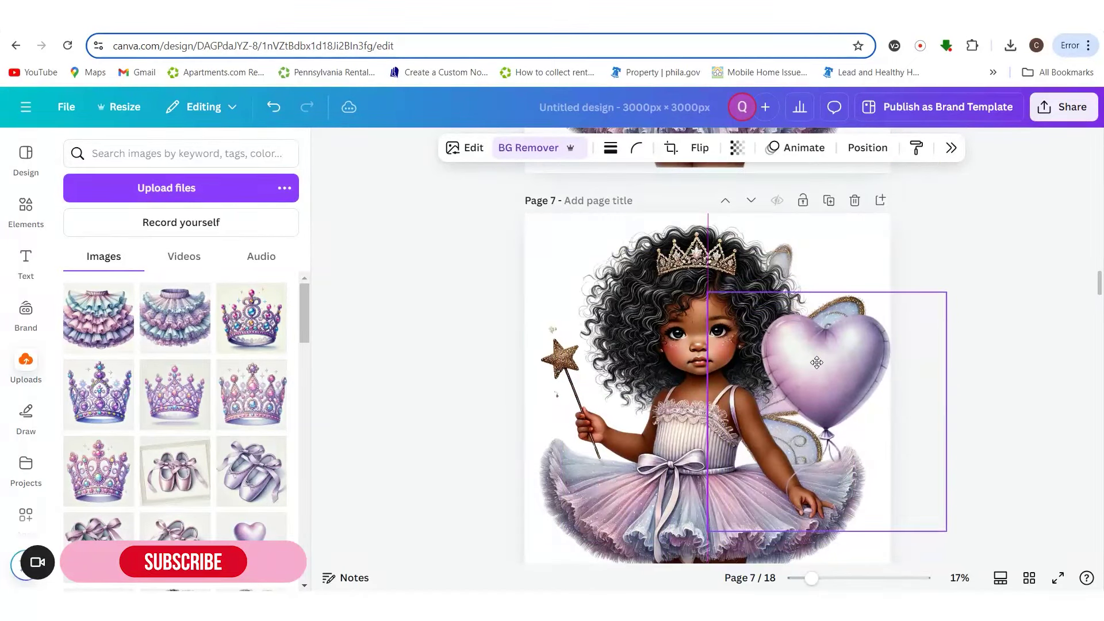
- Try sending the balloon on page 7 one layer backward behind the fairy, and undo the change
click(854, 148)
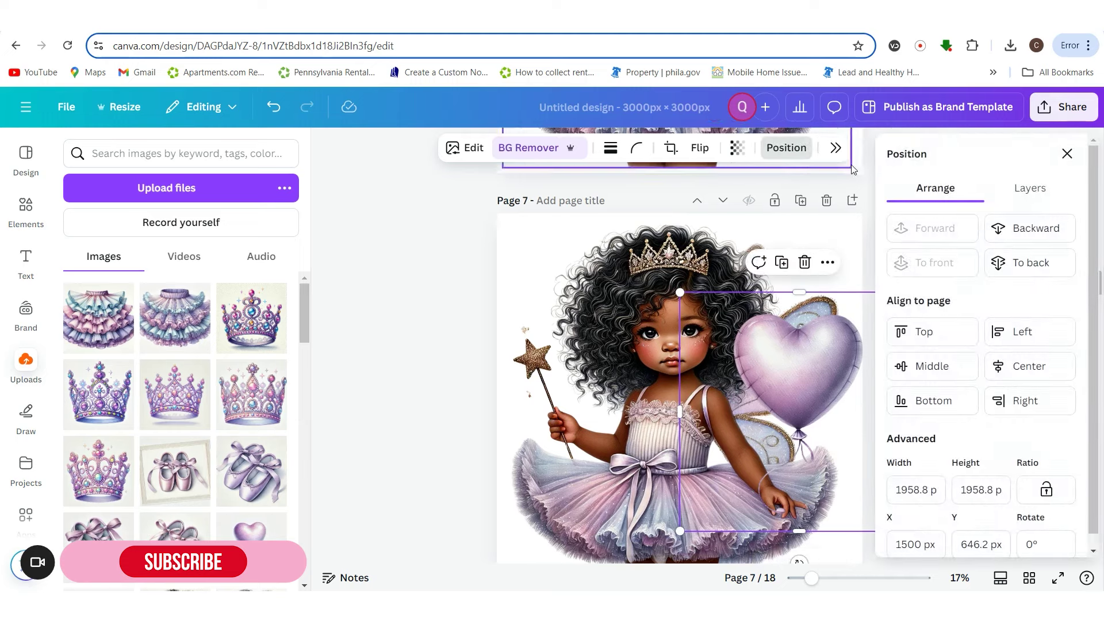
click(1011, 224)
click(280, 105)
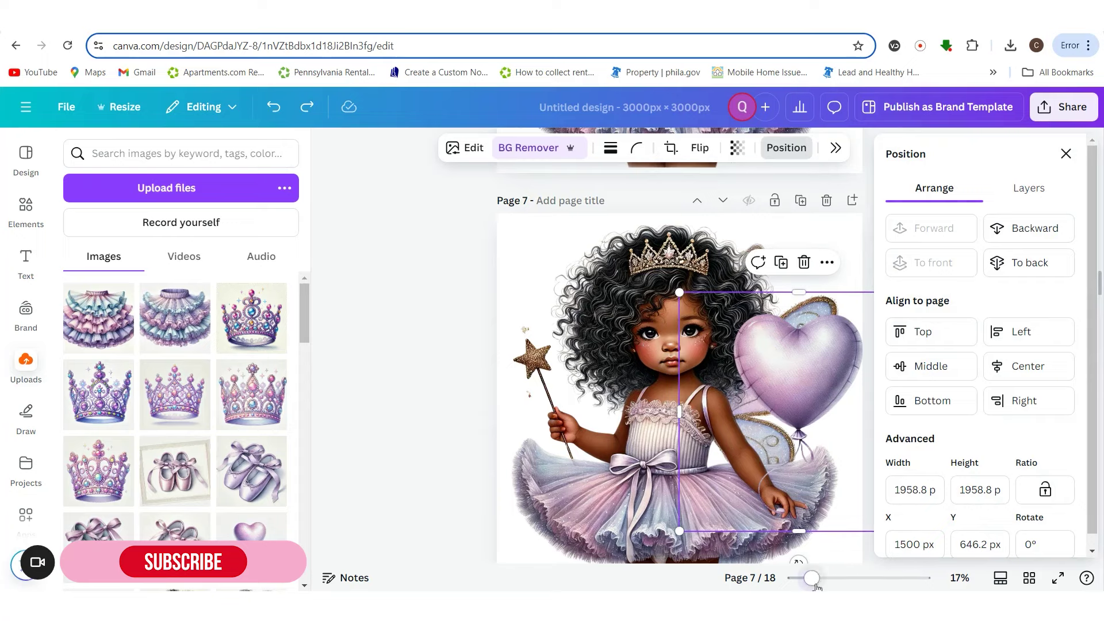
drag(811, 577, 821, 578)
click(1067, 151)
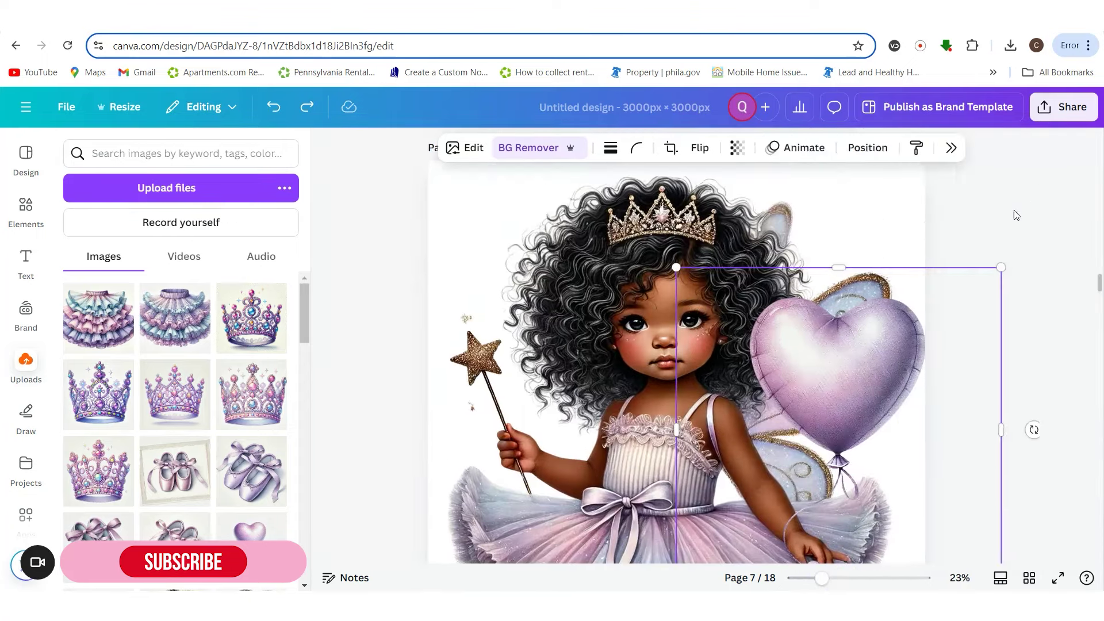
- Shrink the heart balloon on page 7 slightly and reposition it so its string meets the fairy's lowered hand
drag(1022, 198, 1005, 228)
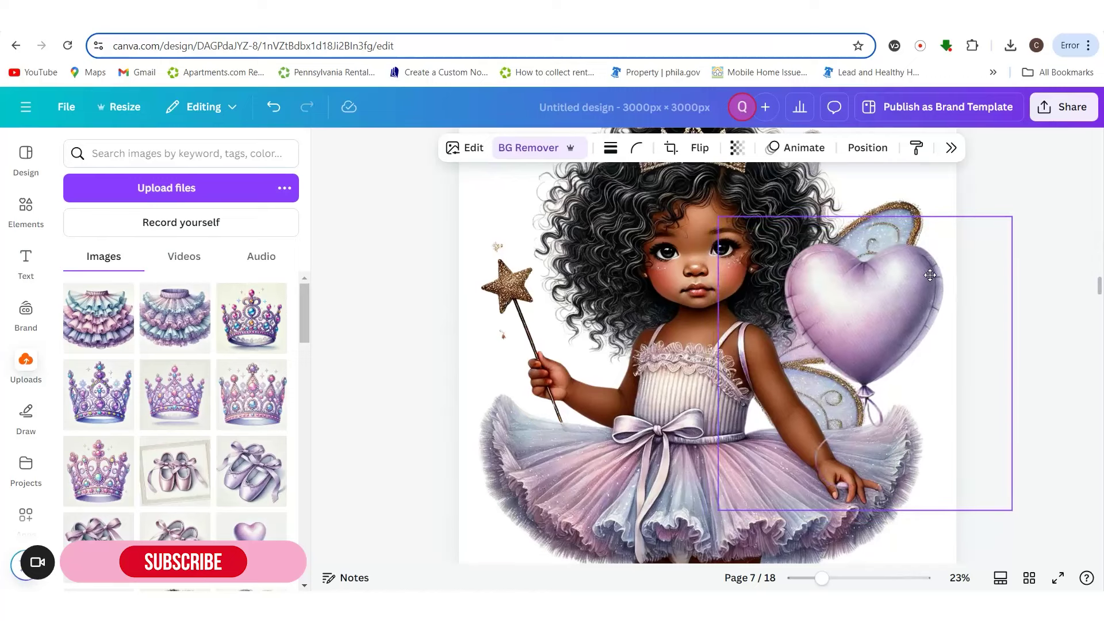
click(1033, 309)
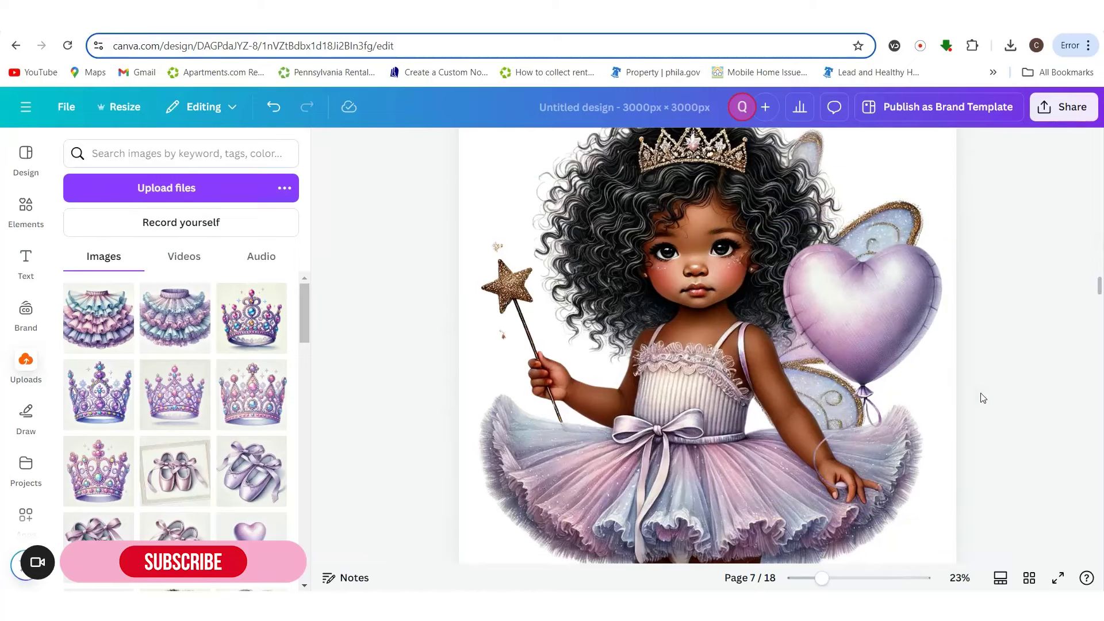
click(927, 481)
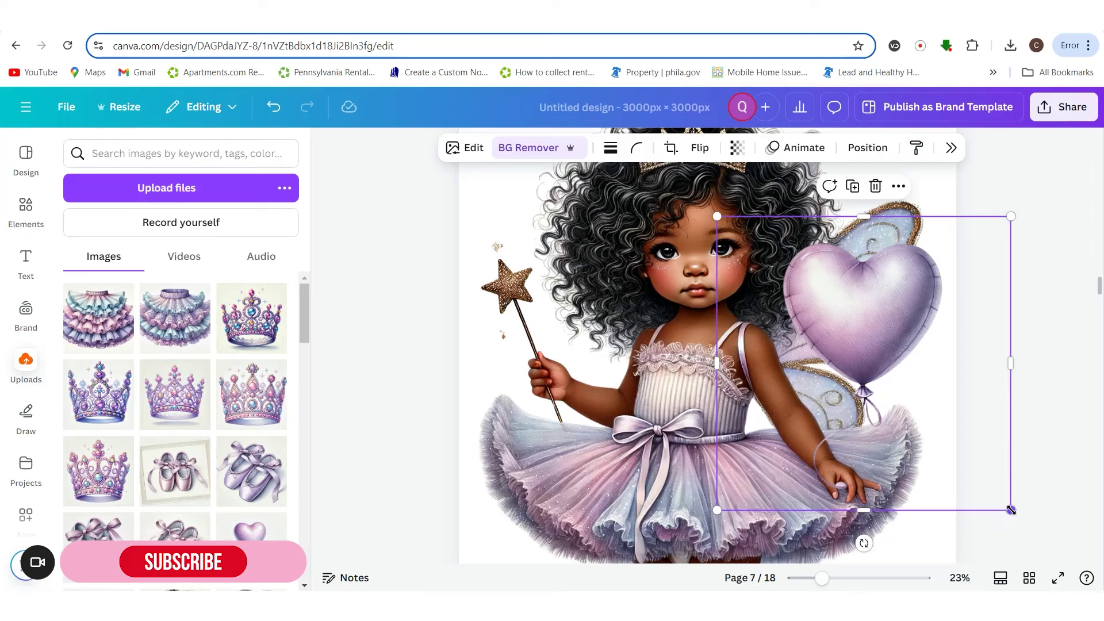
drag(1009, 509, 986, 485)
drag(910, 426, 918, 442)
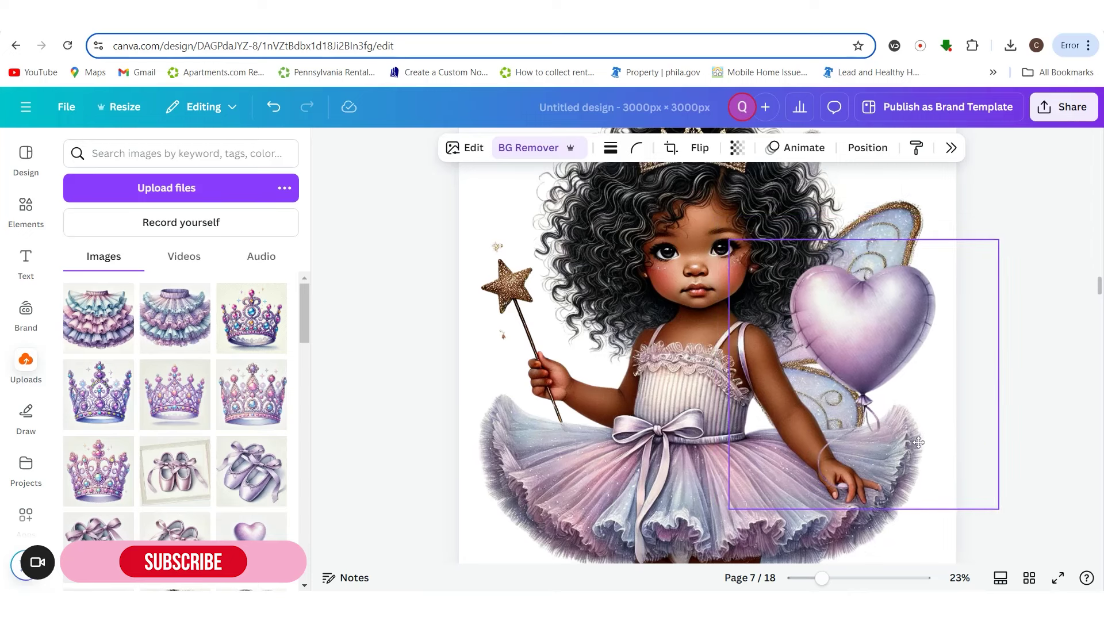
click(1032, 438)
- Duplicate the heart balloon on page 7 and place a smaller copy in front of the original, with its string at the fairy's hand
click(799, 323)
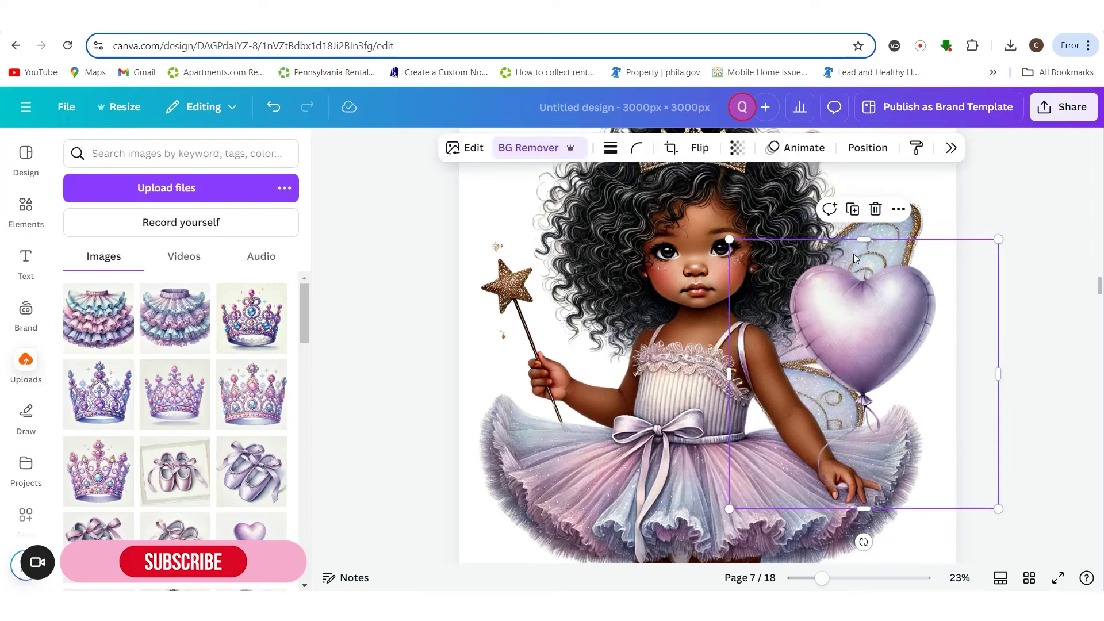
drag(874, 368, 892, 394)
drag(989, 502, 943, 485)
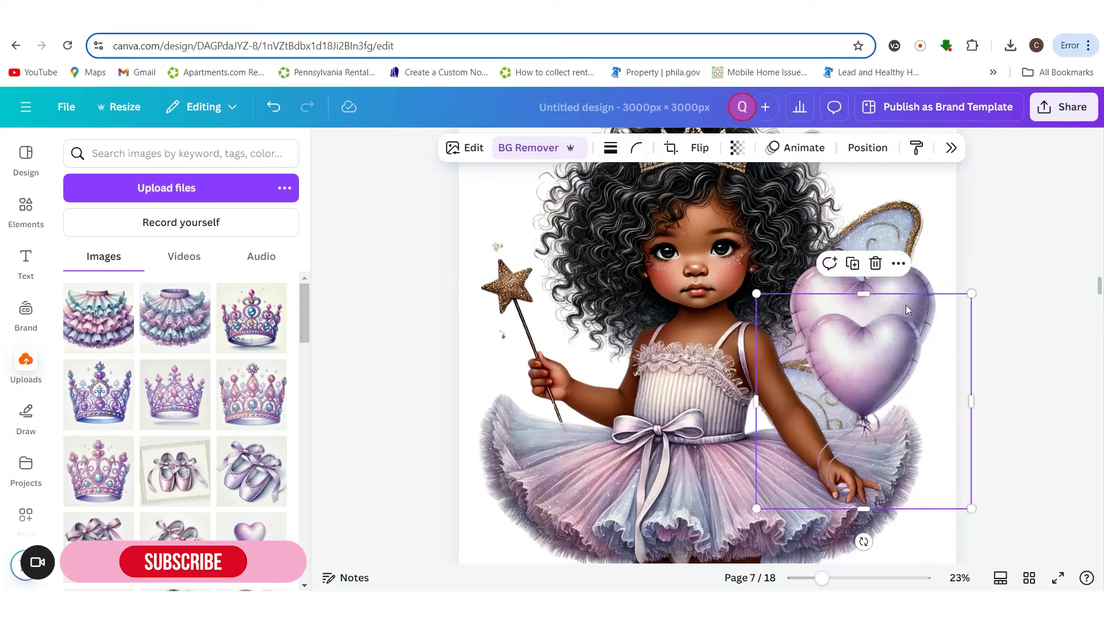
click(850, 261)
drag(885, 396, 887, 359)
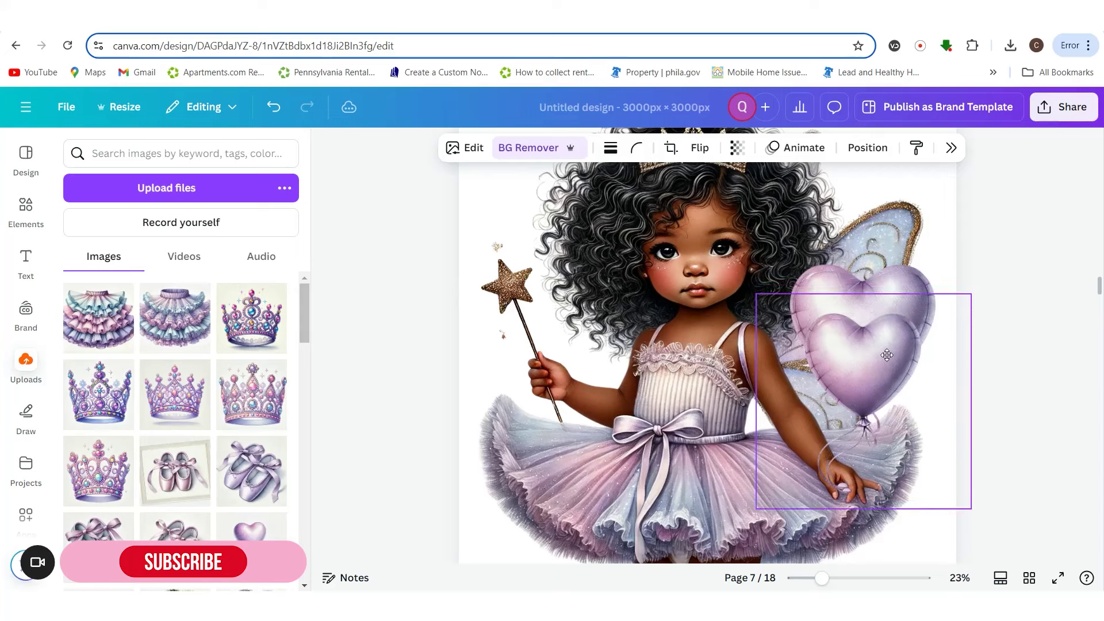
mouse_move(895, 293)
mouse_down()
mouse_move(875, 266)
mouse_move(901, 370)
mouse_move(890, 306)
mouse_up()
click(875, 264)
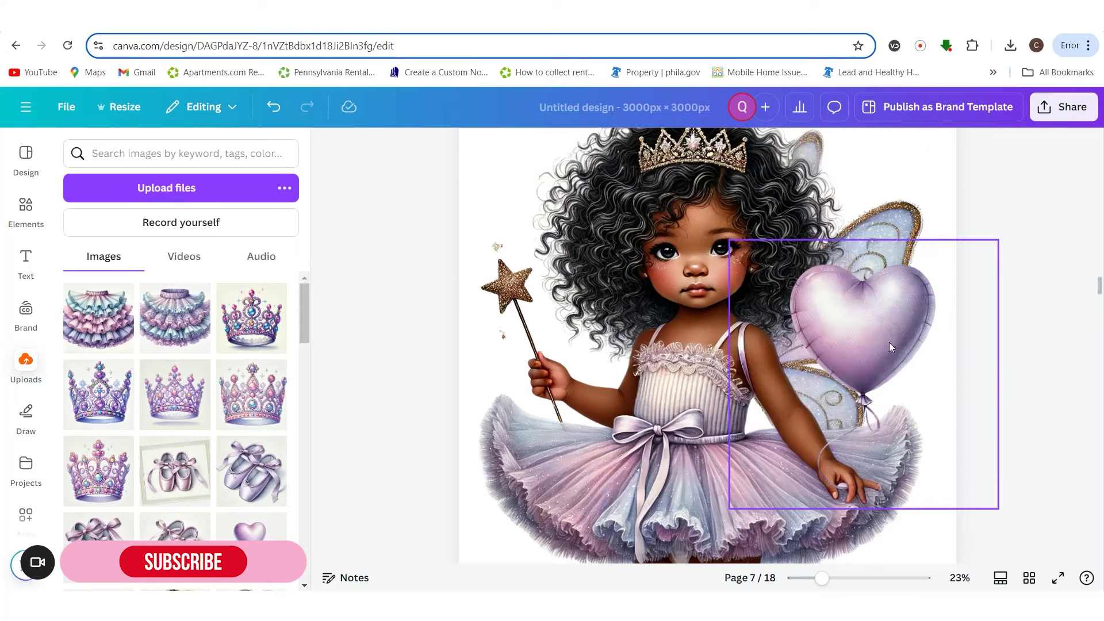
drag(868, 346, 882, 352)
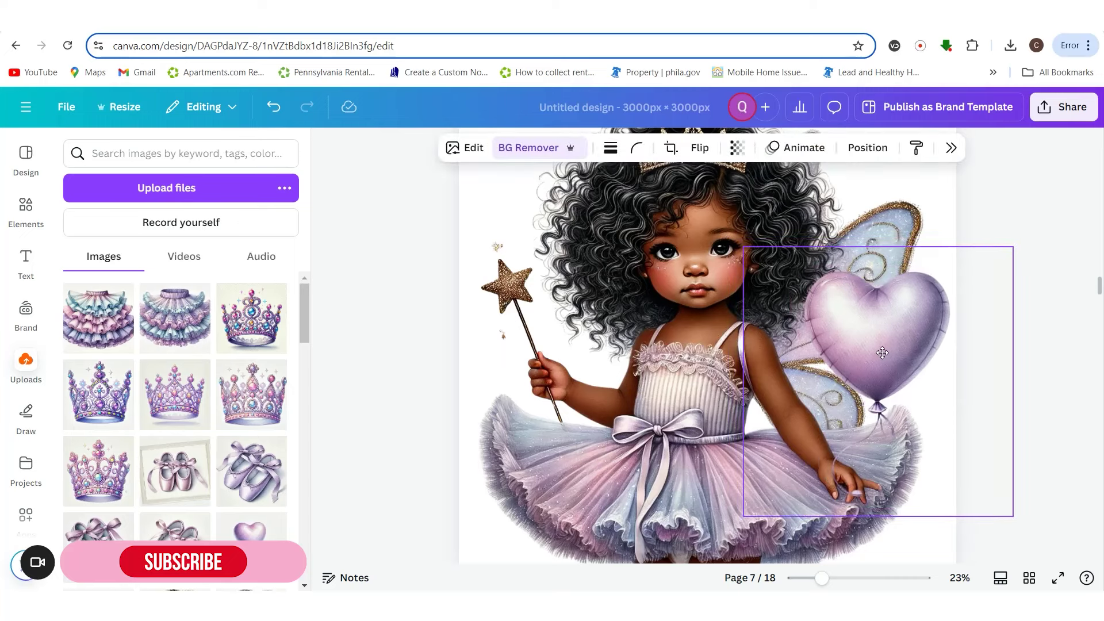
key(ctrl+z)
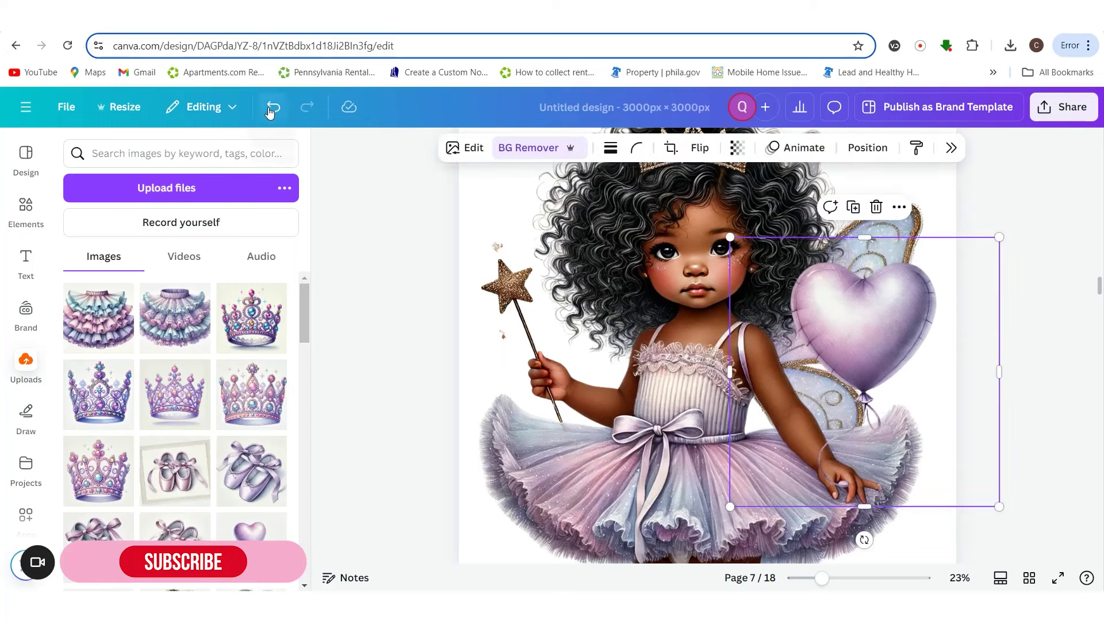
click(274, 109)
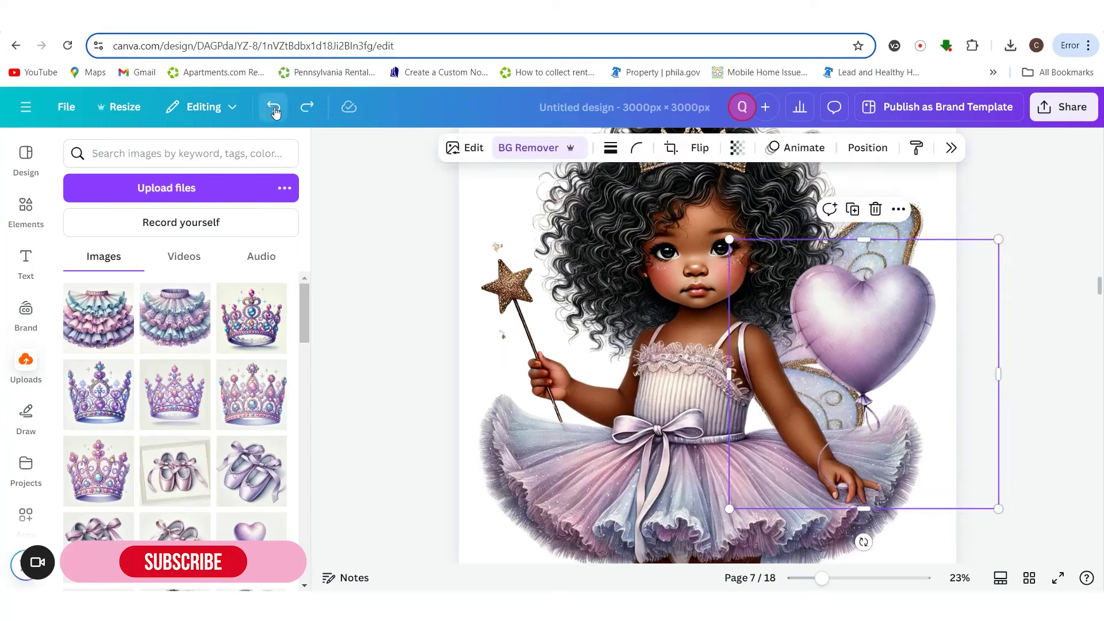
click(274, 110)
click(1059, 440)
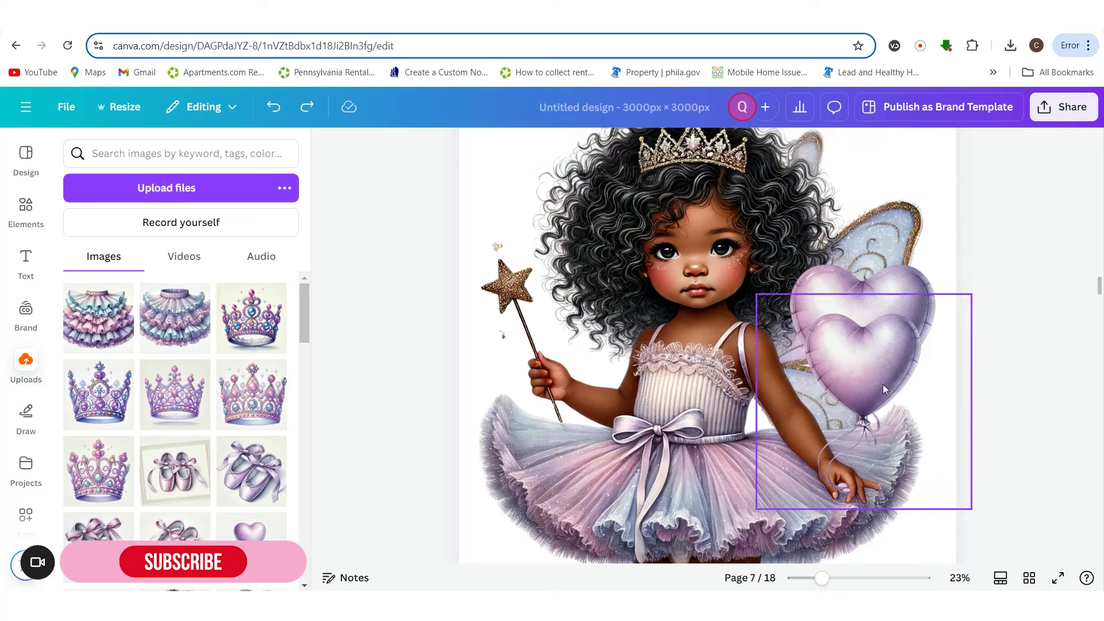
- Nudge the smaller heart balloon slightly up and to the left in front of the larger one
drag(884, 388, 875, 377)
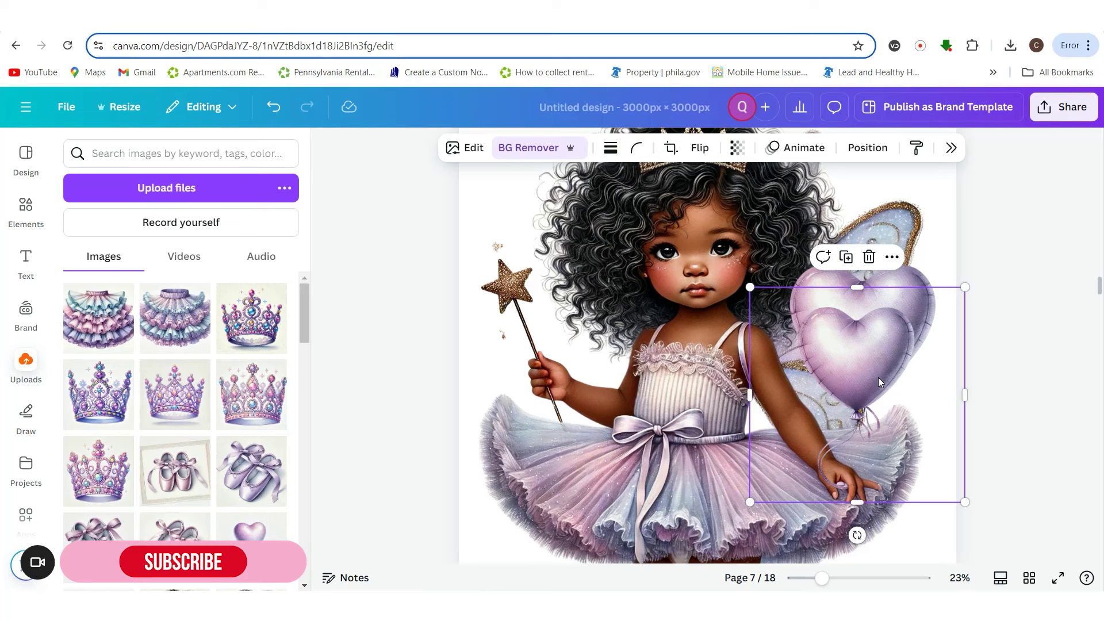
scroll(895, 393, down, 1)
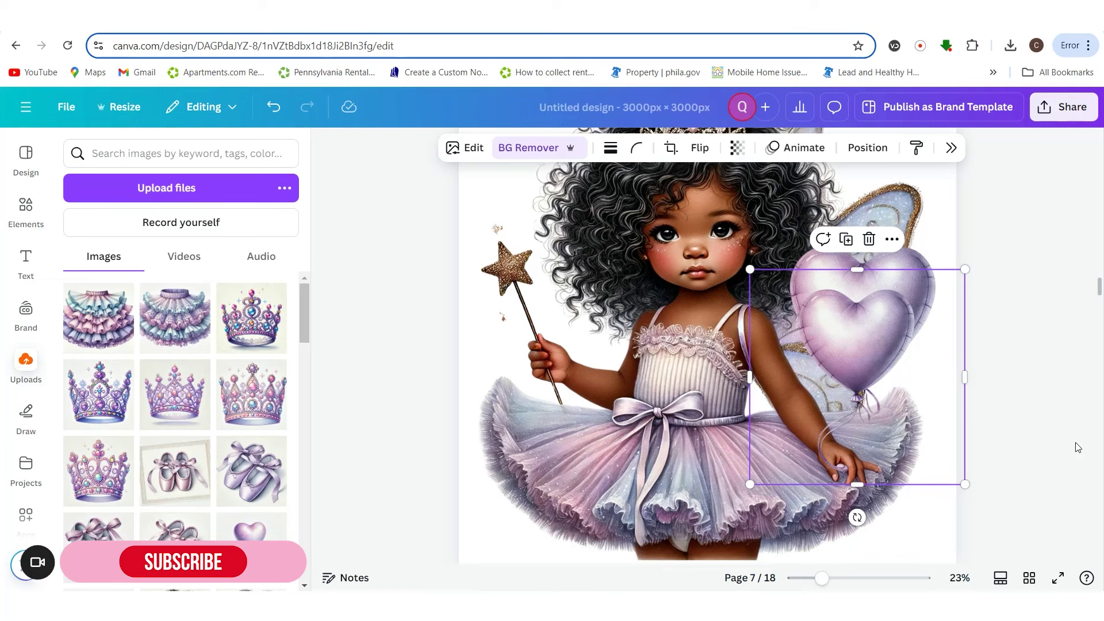
click(1058, 443)
- Group the fairy and both heart balloons on page 7
drag(1010, 266, 833, 303)
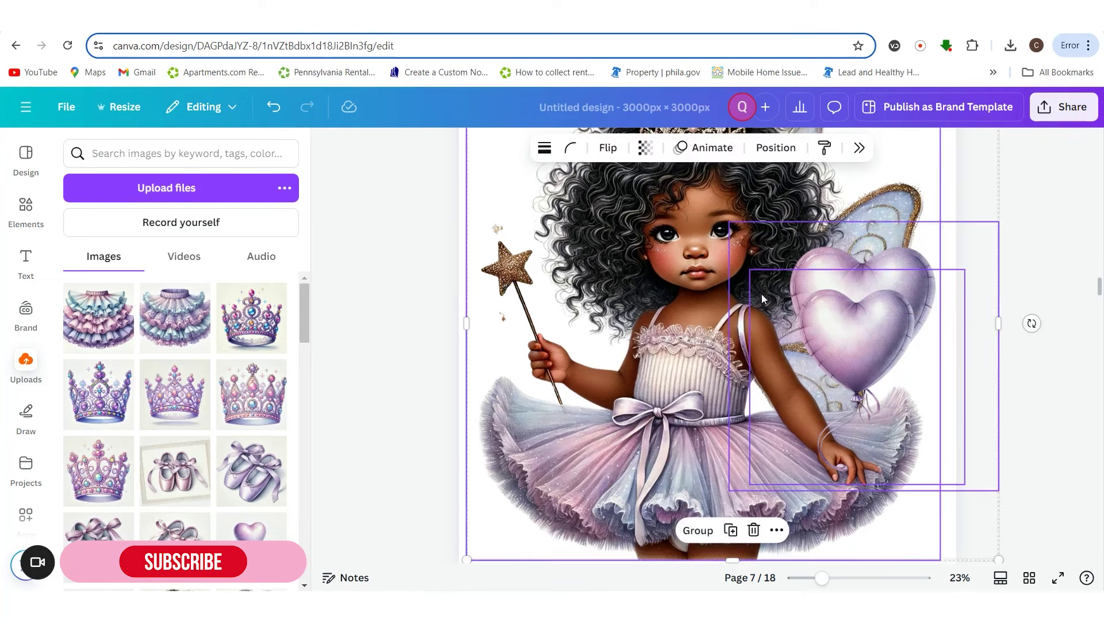
click(696, 530)
click(1014, 431)
- Adjust the size of the grouped fairy and balloons on page 7 very slightly from its lower corner
scroll(1041, 440, up, 2)
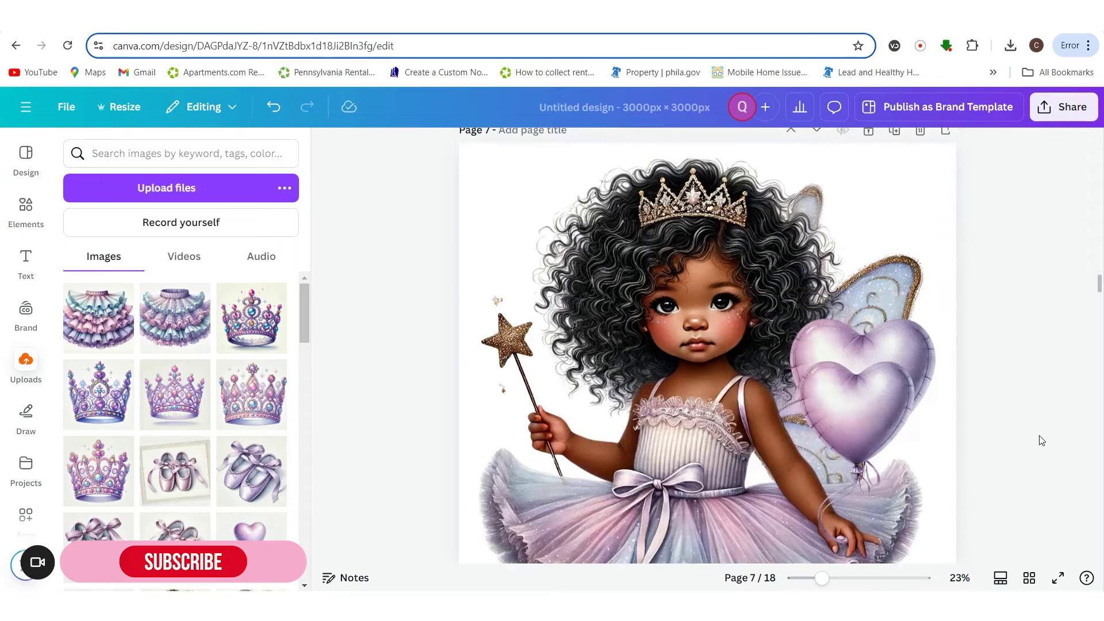
scroll(1041, 440, up, 1)
scroll(1038, 439, down, 3)
click(994, 520)
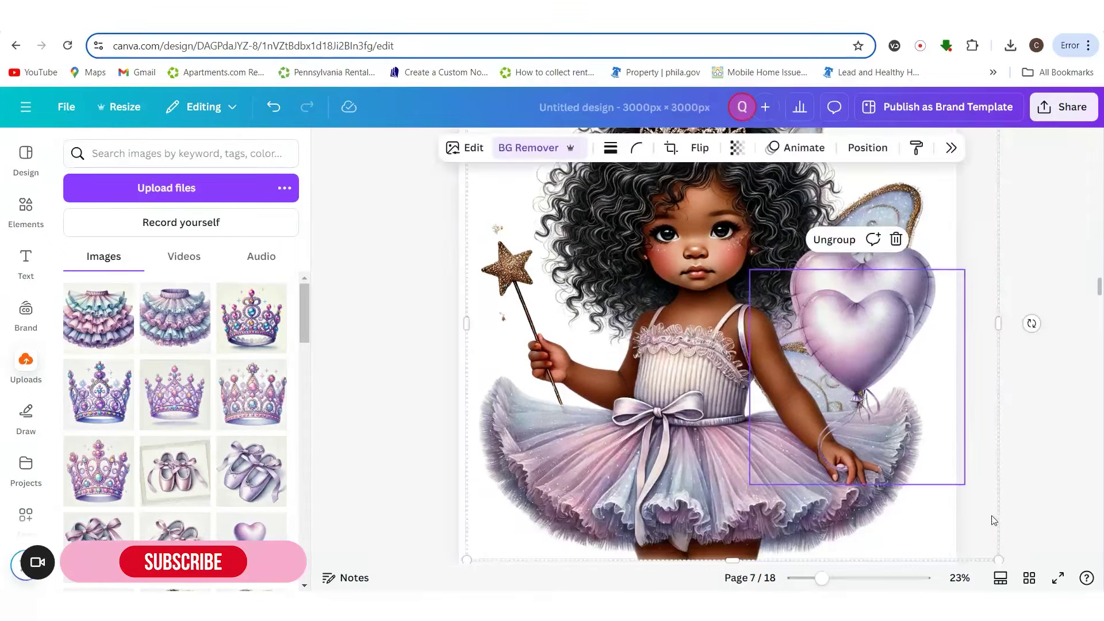
scroll(1039, 521, down, 3)
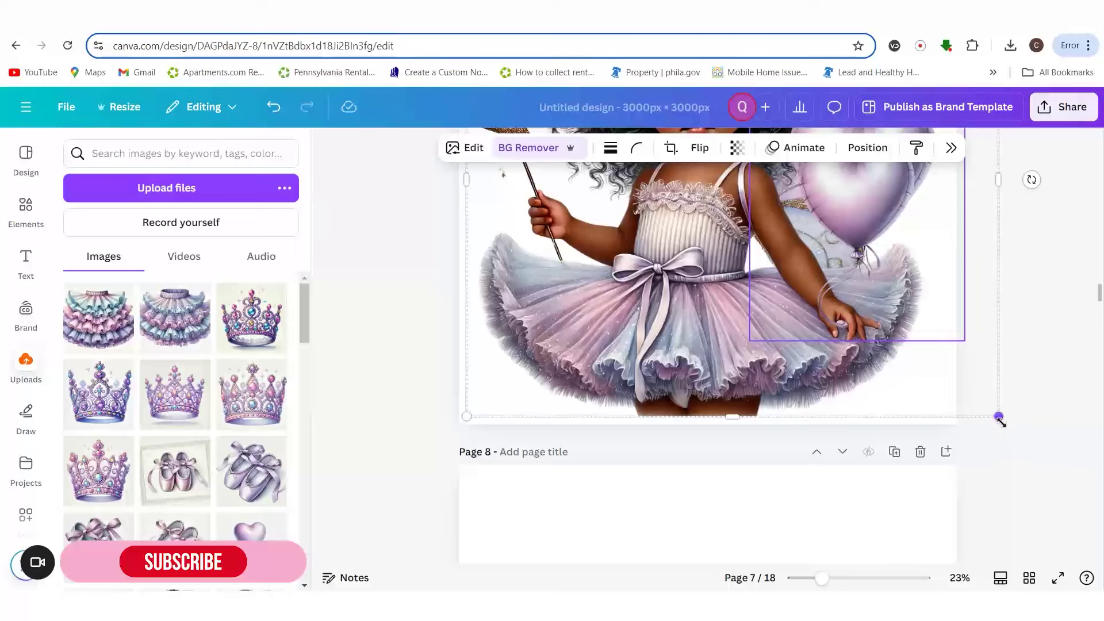
mouse_move(1000, 421)
mouse_down()
mouse_move(1007, 429)
mouse_move(998, 419)
mouse_up()
click(1054, 467)
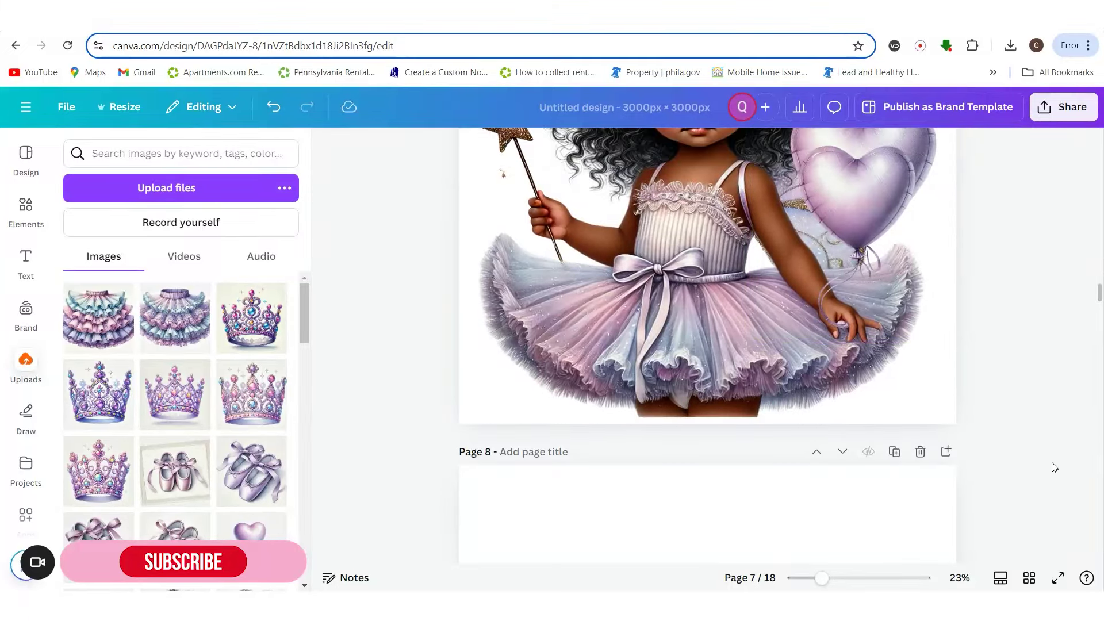
- Compare page 7 with the preceding pages and examine the fairy with two balloons in full-screen view
scroll(1053, 466, up, 3)
scroll(976, 287, up, 3)
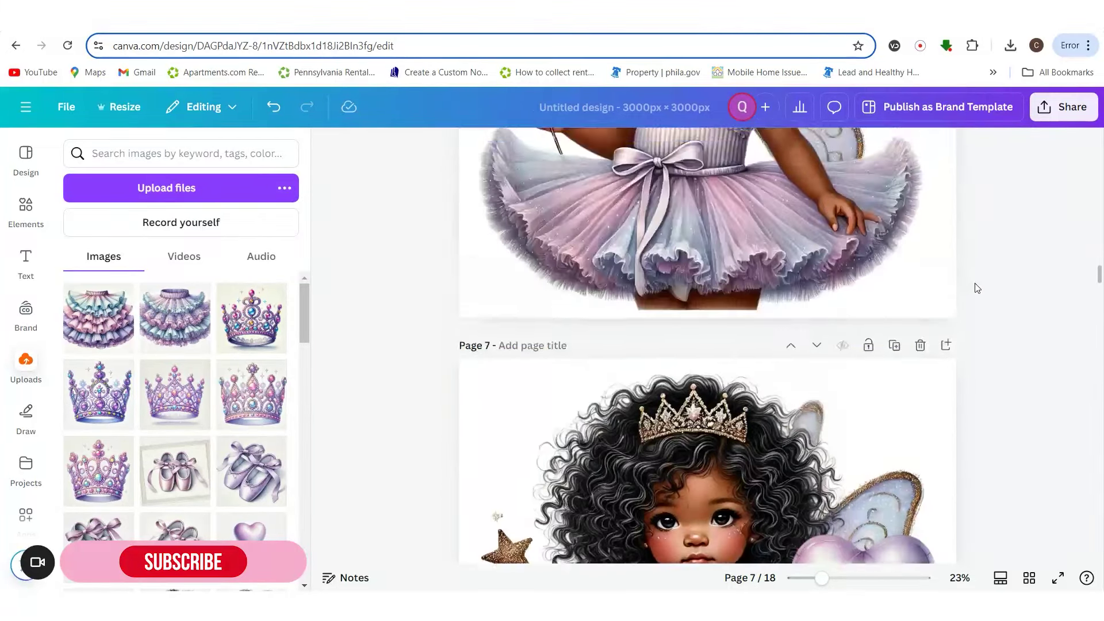
scroll(974, 289, up, 5)
scroll(1072, 382, down, 5)
scroll(1074, 390, down, 3)
click(907, 332)
click(918, 239)
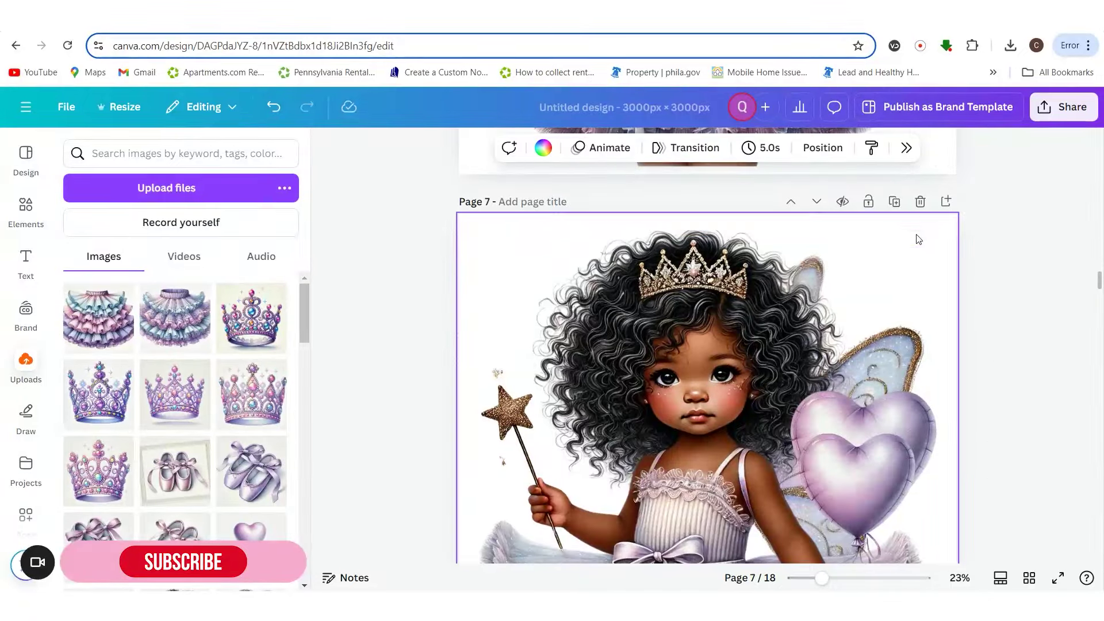
click(1058, 577)
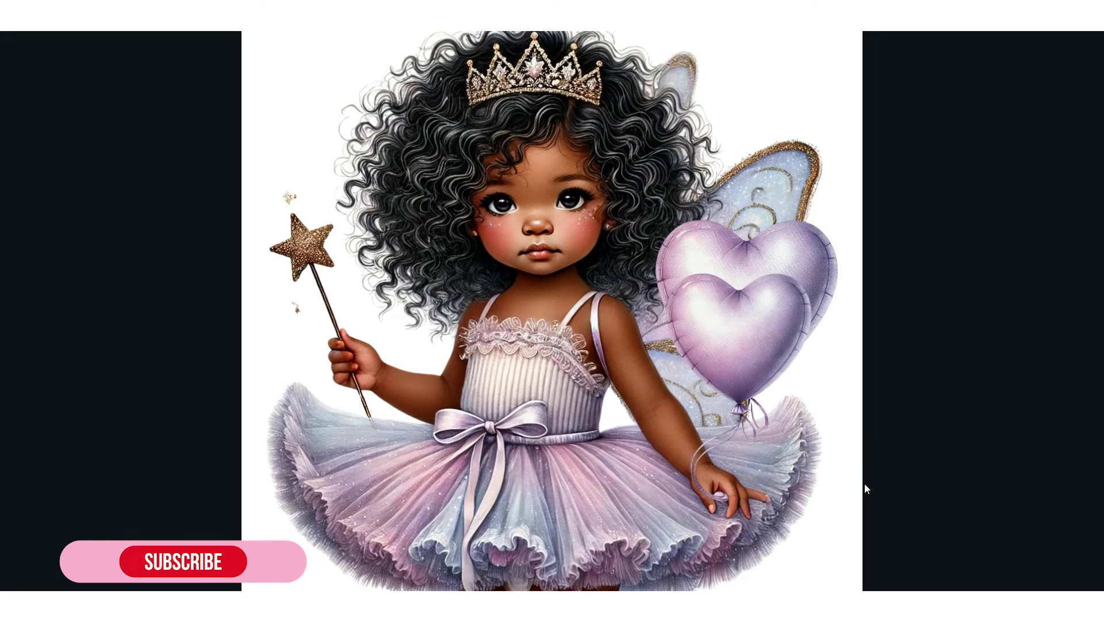
key(Escape)
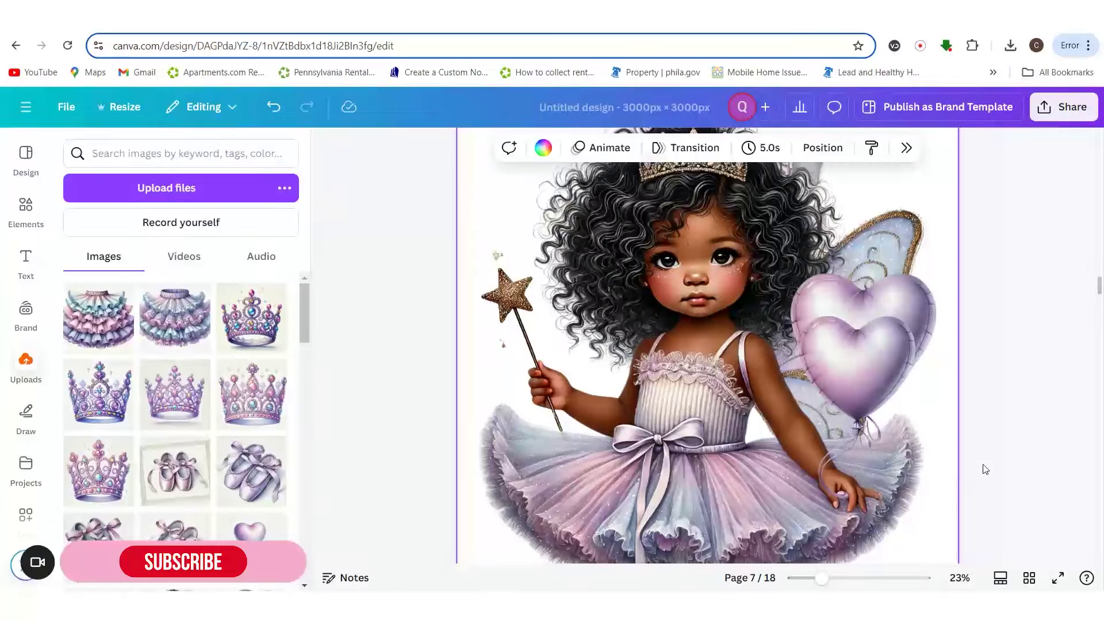
- Move the grouped fairy and balloons down so their cut-off base lines up with page 7's lower edge
scroll(1025, 466, down, 1)
click(851, 463)
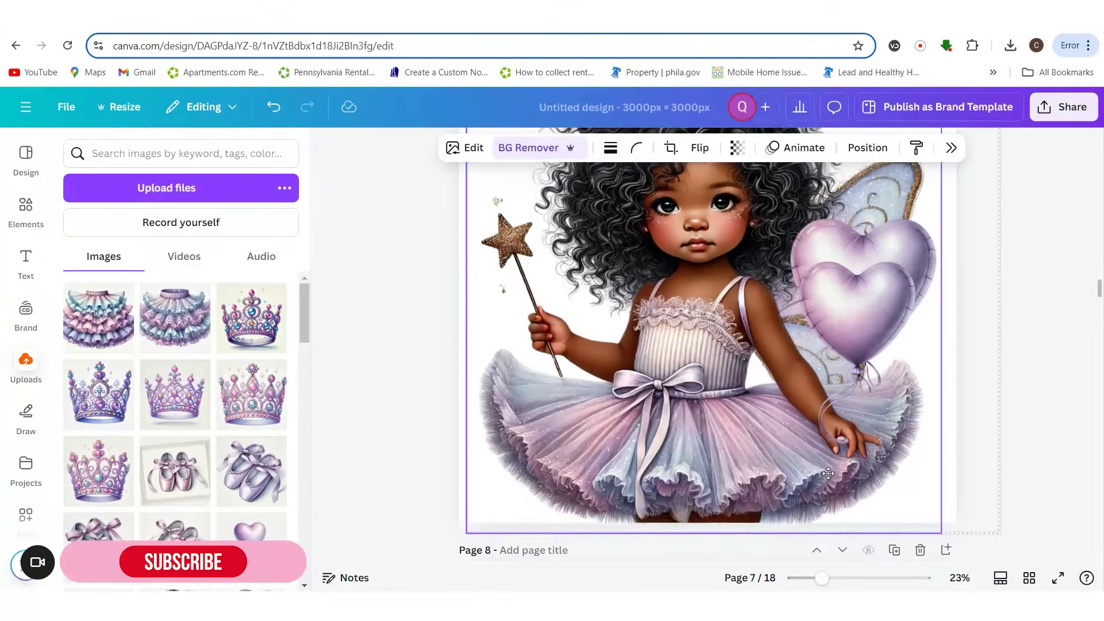
drag(828, 481, 827, 462)
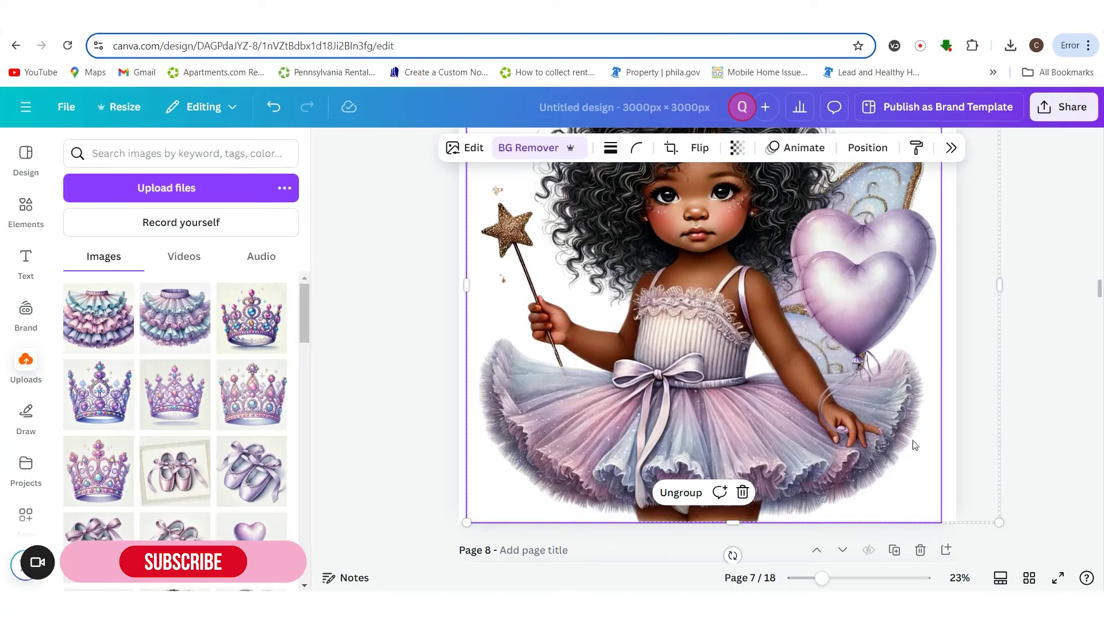
click(1067, 459)
scroll(1067, 460, up, 2)
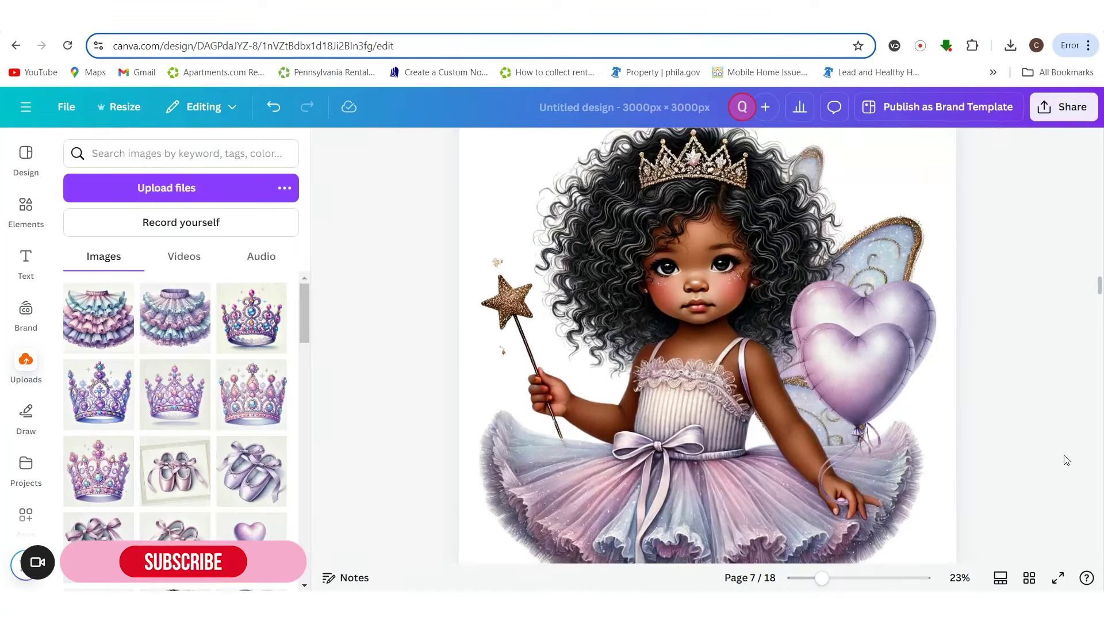
- Review all the pages in the grid overview and examine the crown clipart on pages 17 and 15
click(1029, 577)
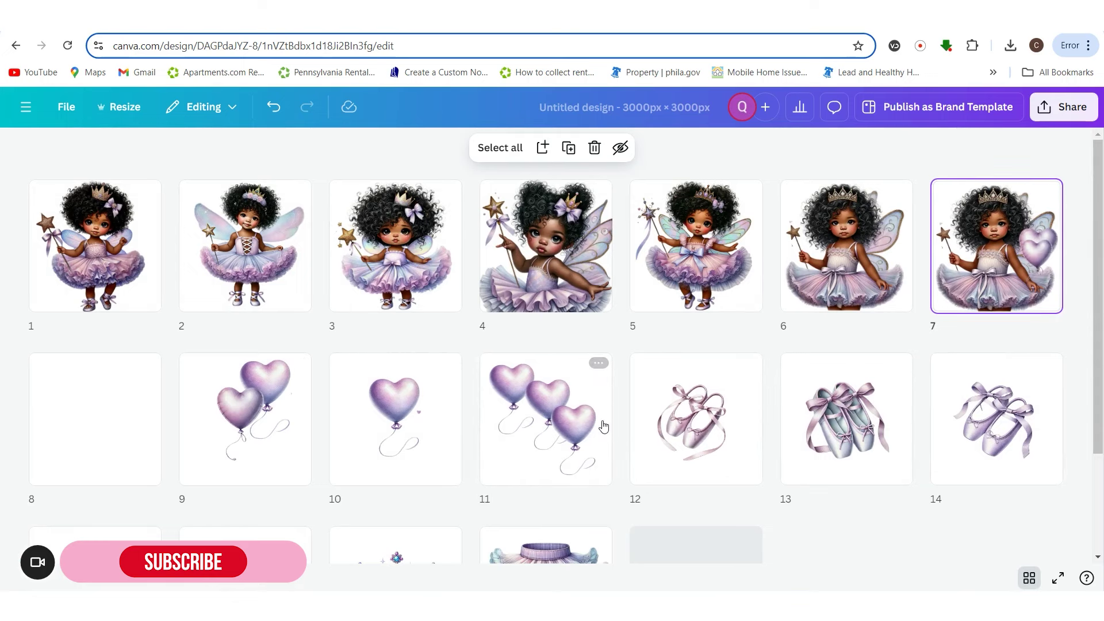
scroll(599, 424, down, 2)
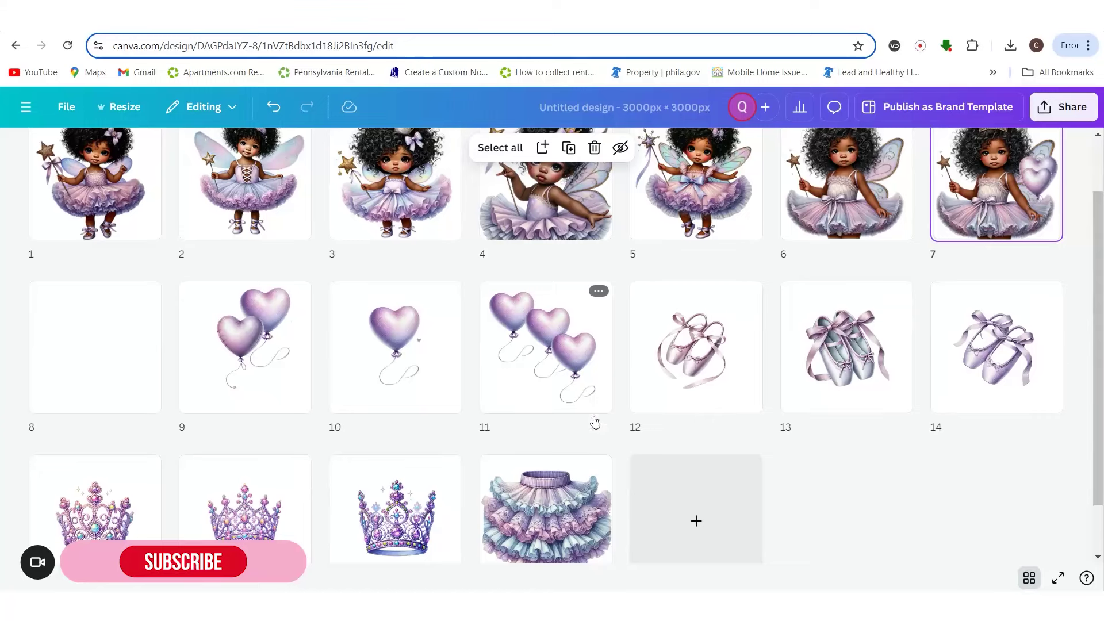
scroll(503, 463, down, 1)
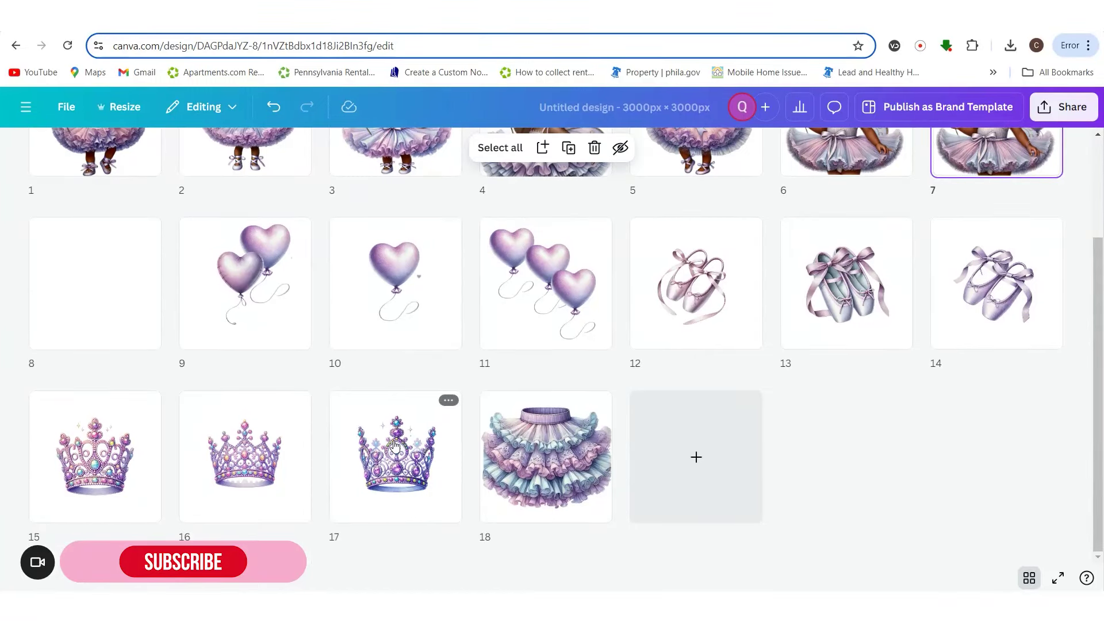
double_click(394, 446)
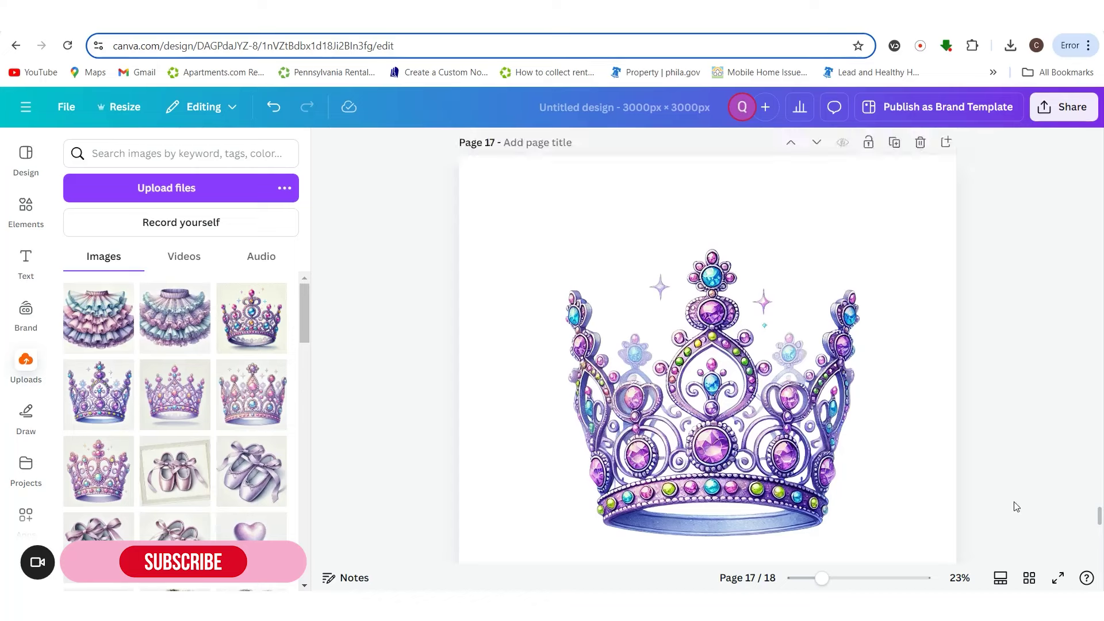
scroll(1013, 505, up, 10)
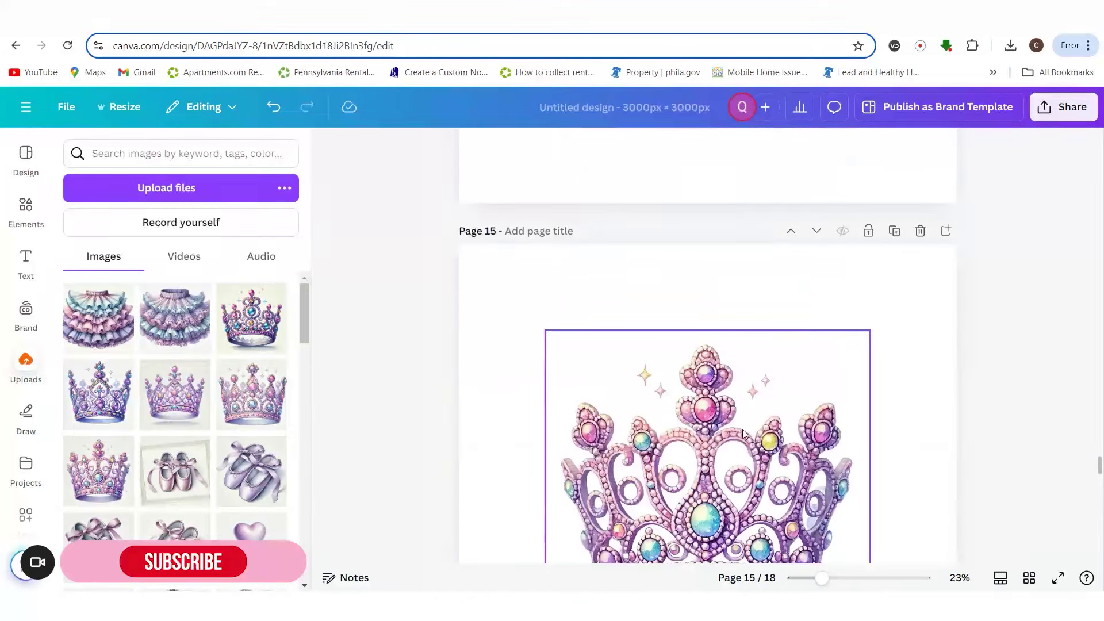
click(743, 434)
click(743, 301)
click(777, 342)
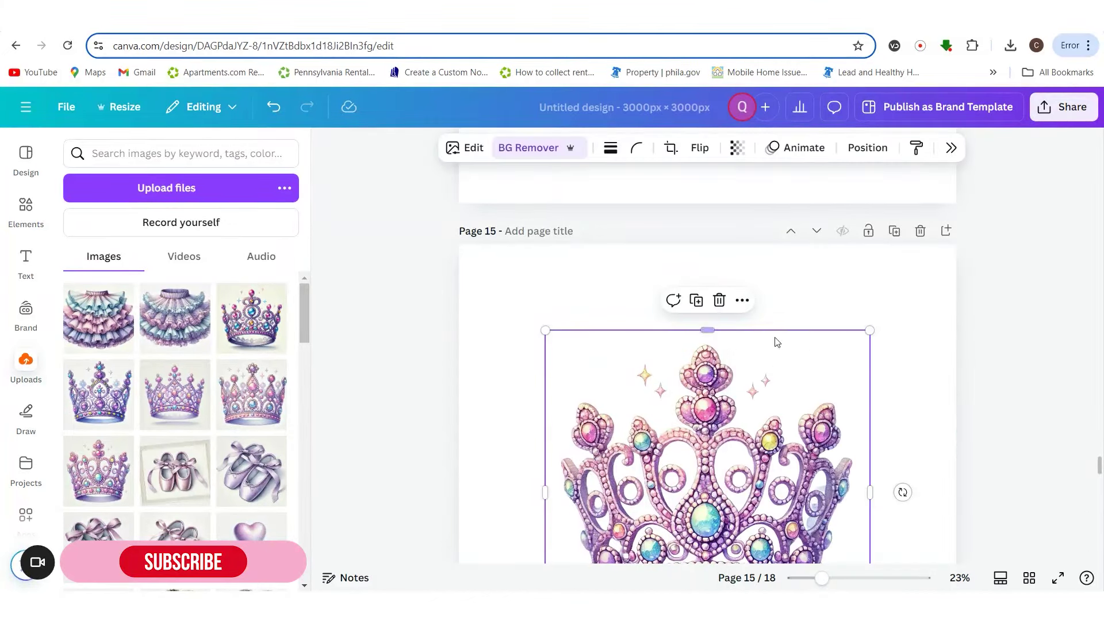
- Open page 10 with the single heart balloon from the page overview and duplicate that page
click(1030, 576)
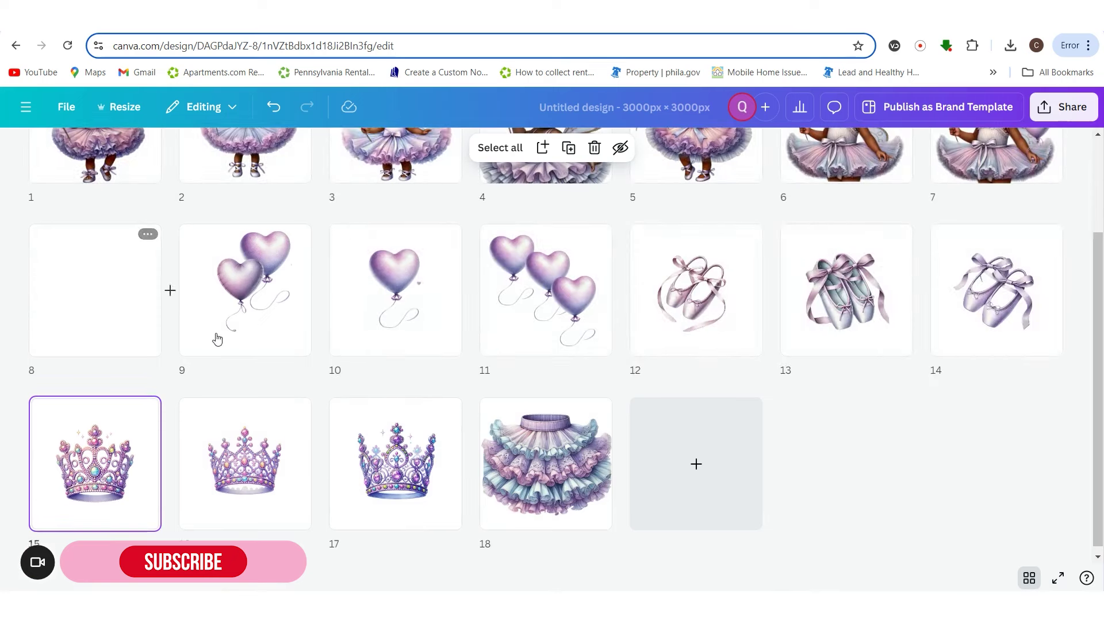
double_click(366, 337)
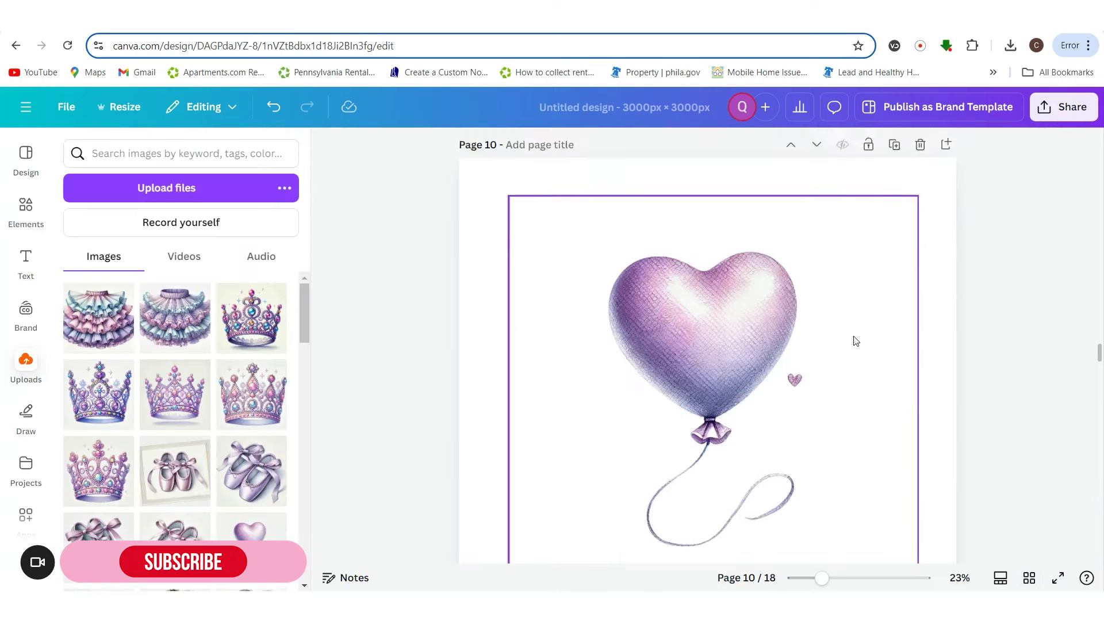
click(893, 229)
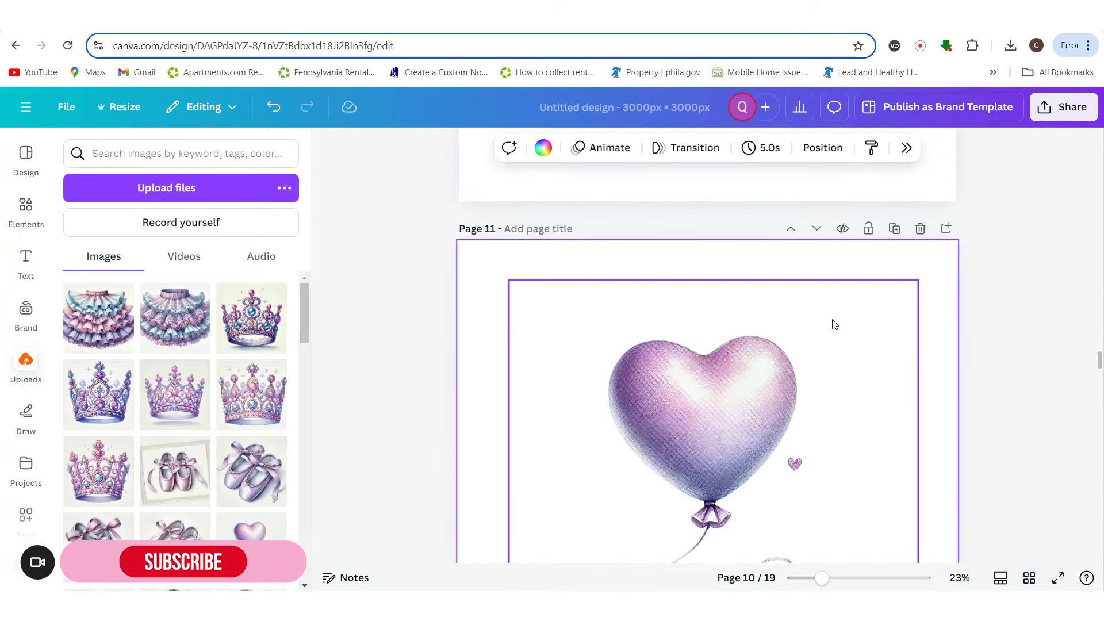
- Paste the copied crown onto page 11, shrink it to about 879 px and place it over the heart balloon's upper edge
right_click(687, 309)
click(732, 212)
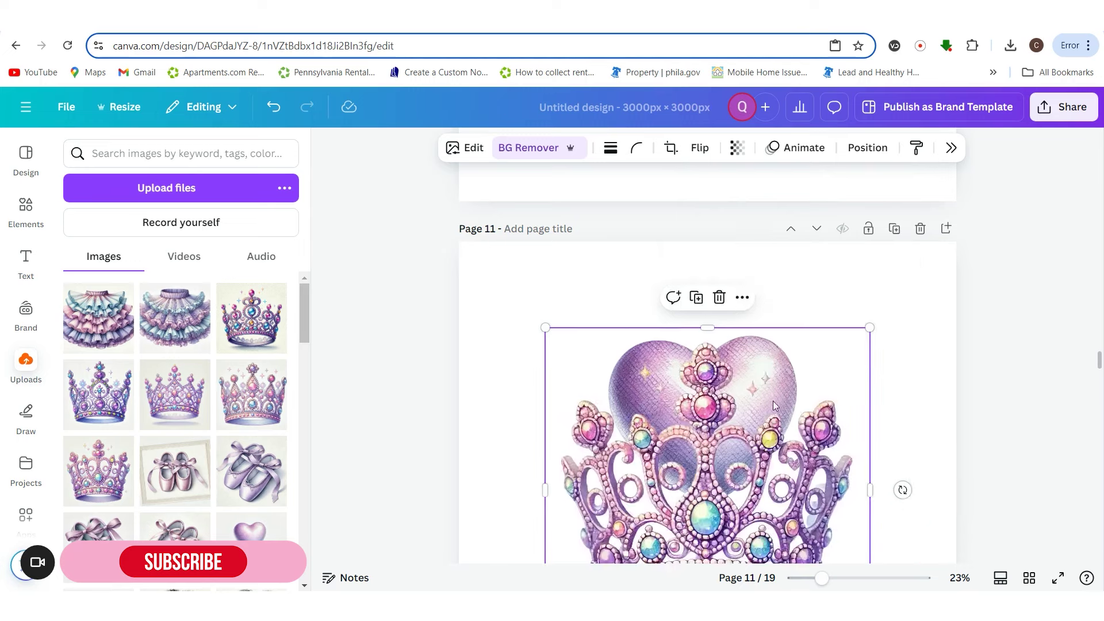
drag(869, 521, 690, 339)
drag(642, 299, 726, 343)
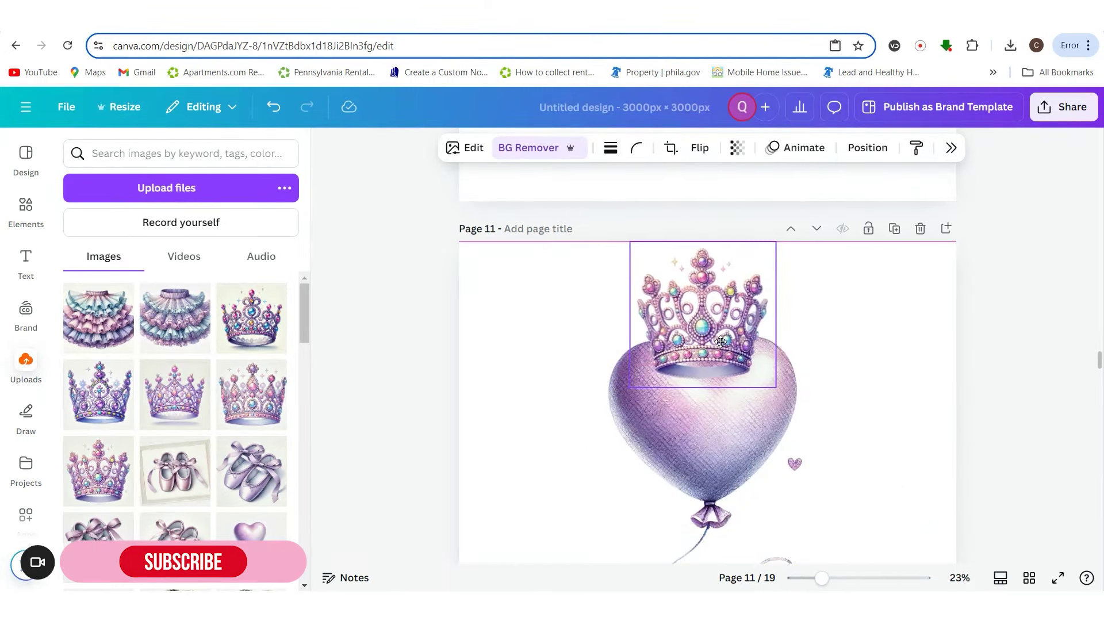
- Send the crown behind the heart balloon and raise it so its base tucks in behind the heart's two lobes
click(853, 149)
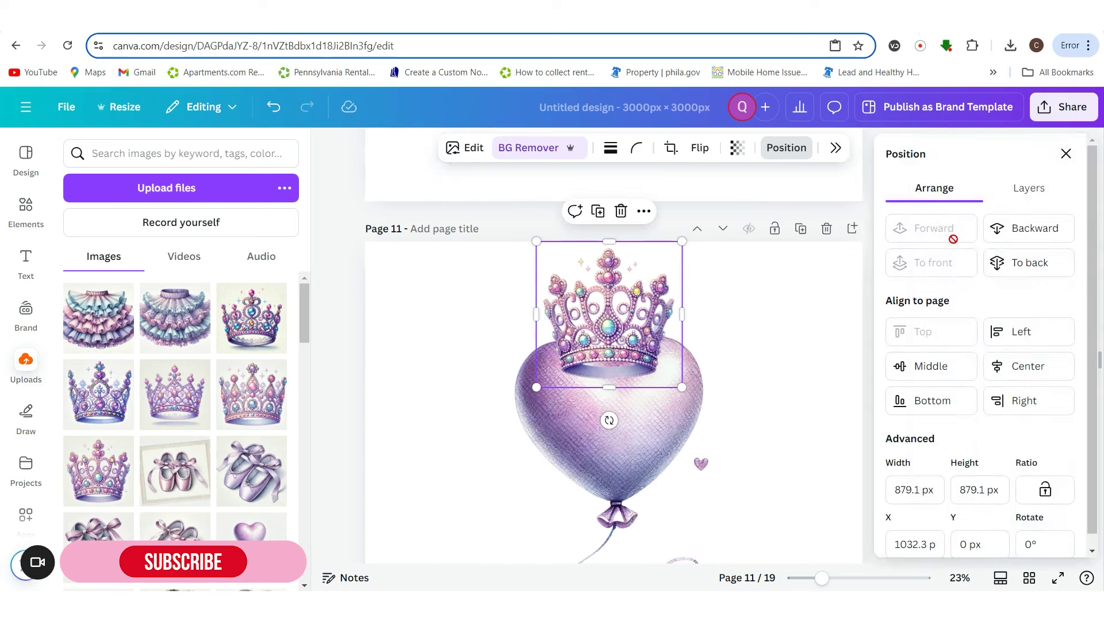
click(643, 316)
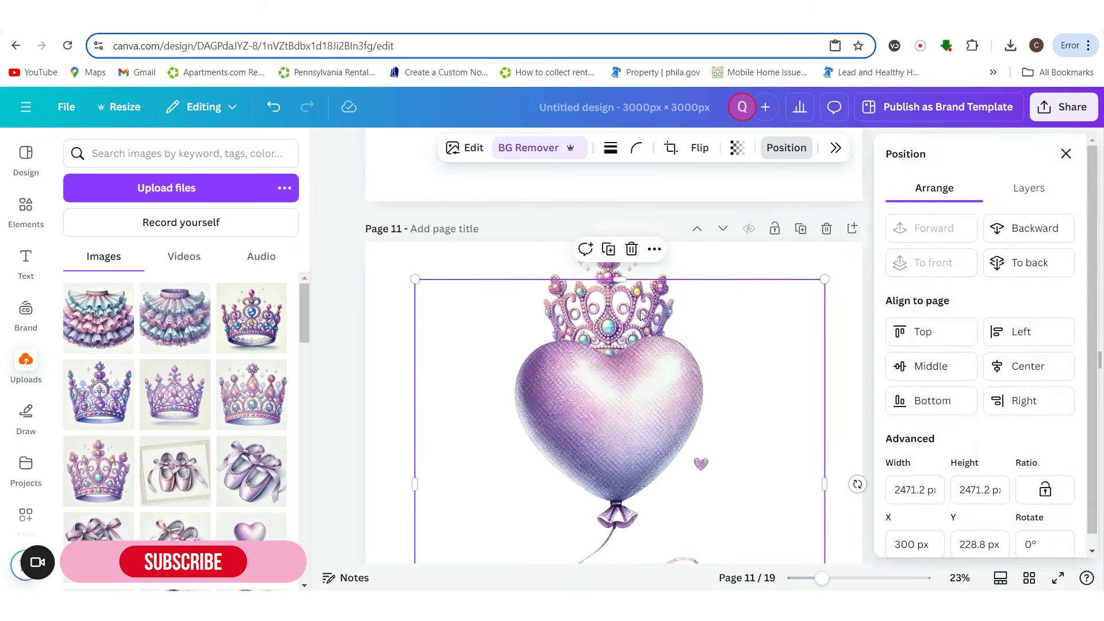
drag(662, 270, 665, 248)
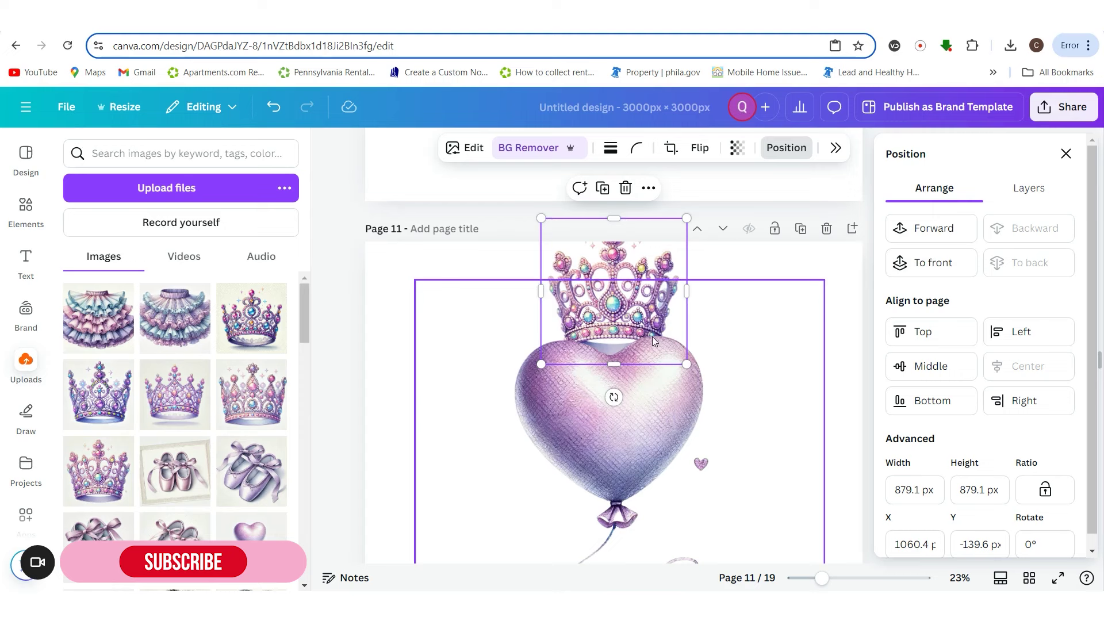
click(795, 277)
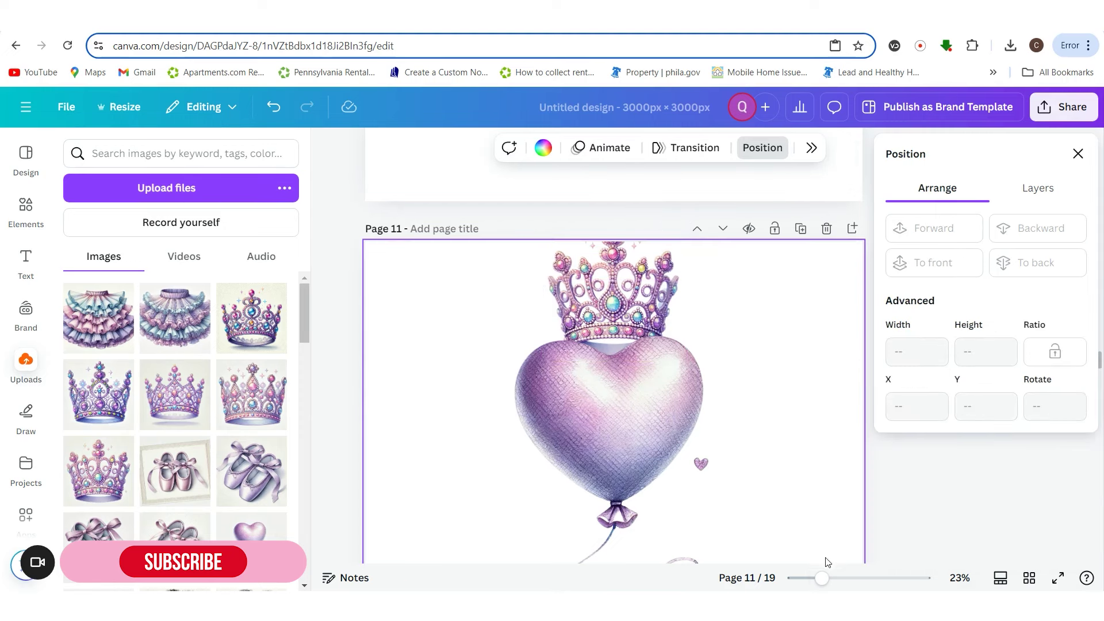
- Shrink the balloon image to about 2337 px and reposition the crown on it, flush with page 11's upper edge
drag(820, 577, 809, 578)
click(819, 321)
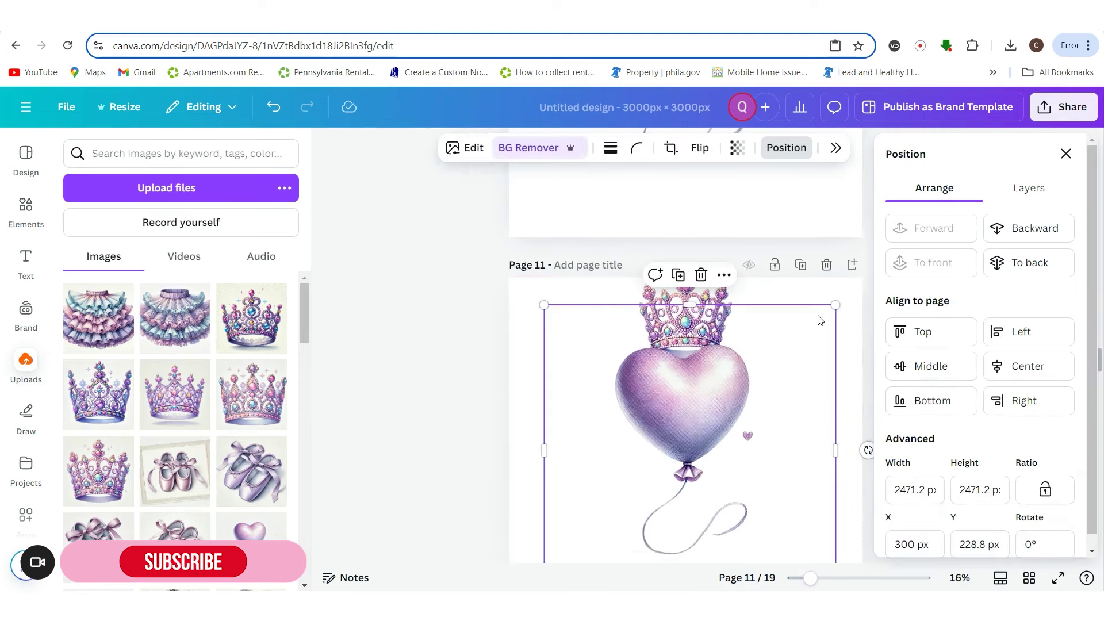
drag(829, 307, 819, 320)
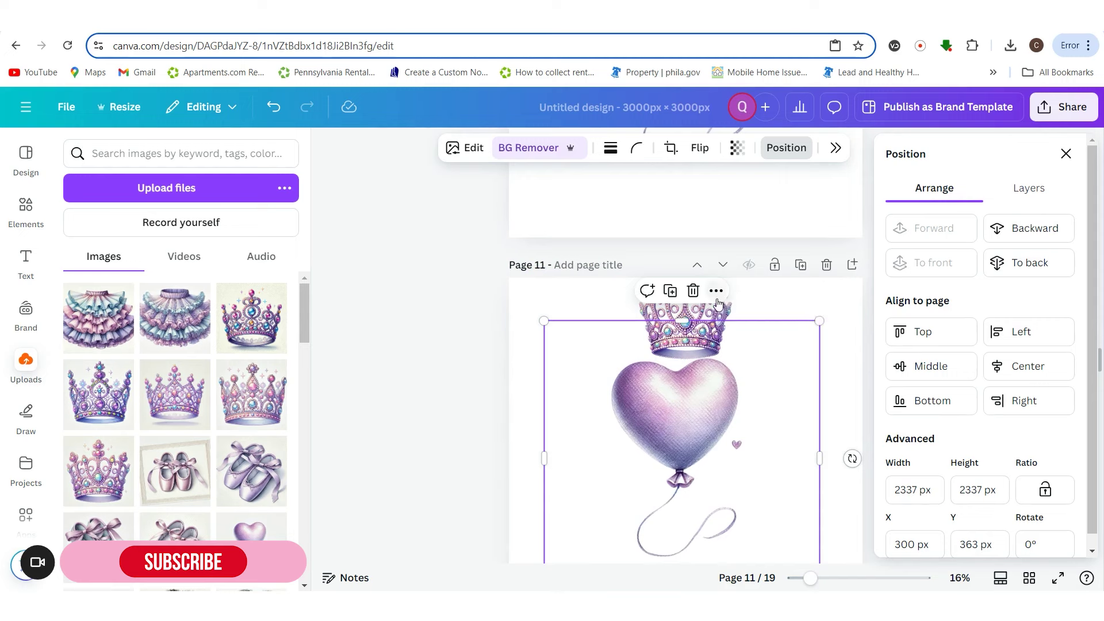
mouse_move(705, 317)
mouse_down()
mouse_move(700, 343)
mouse_move(695, 327)
mouse_up()
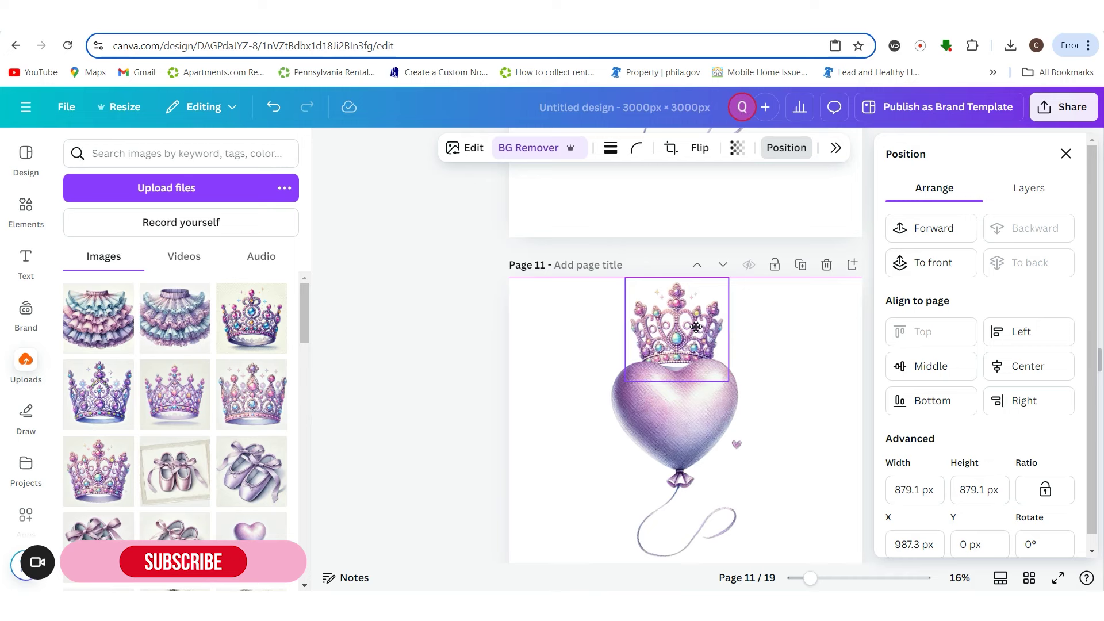
click(768, 397)
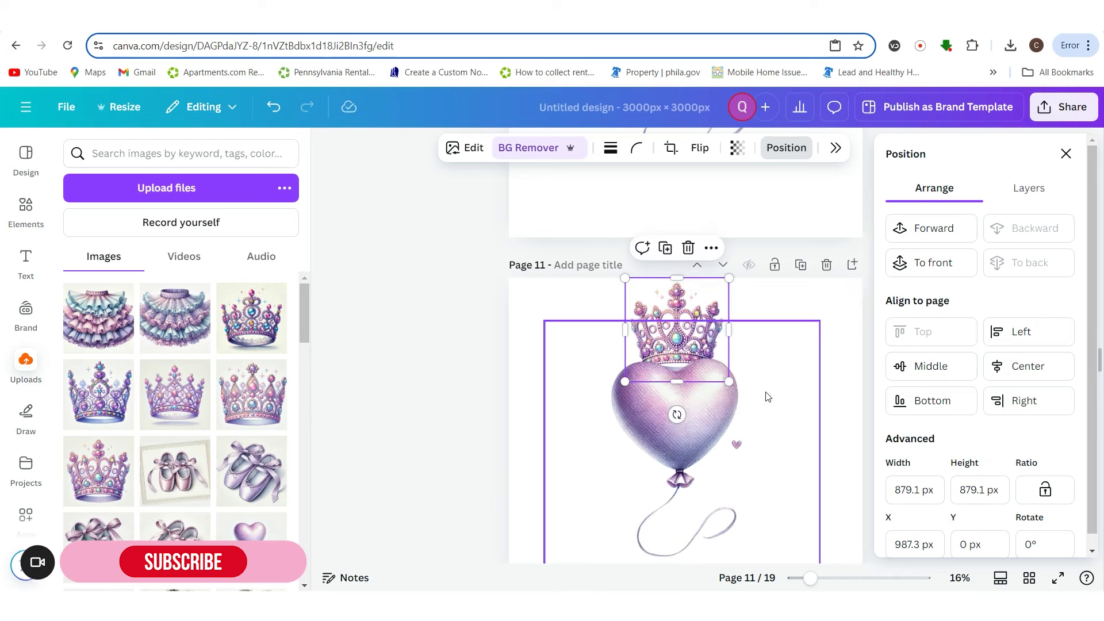
click(1065, 154)
click(1014, 338)
scroll(967, 393, down, 1)
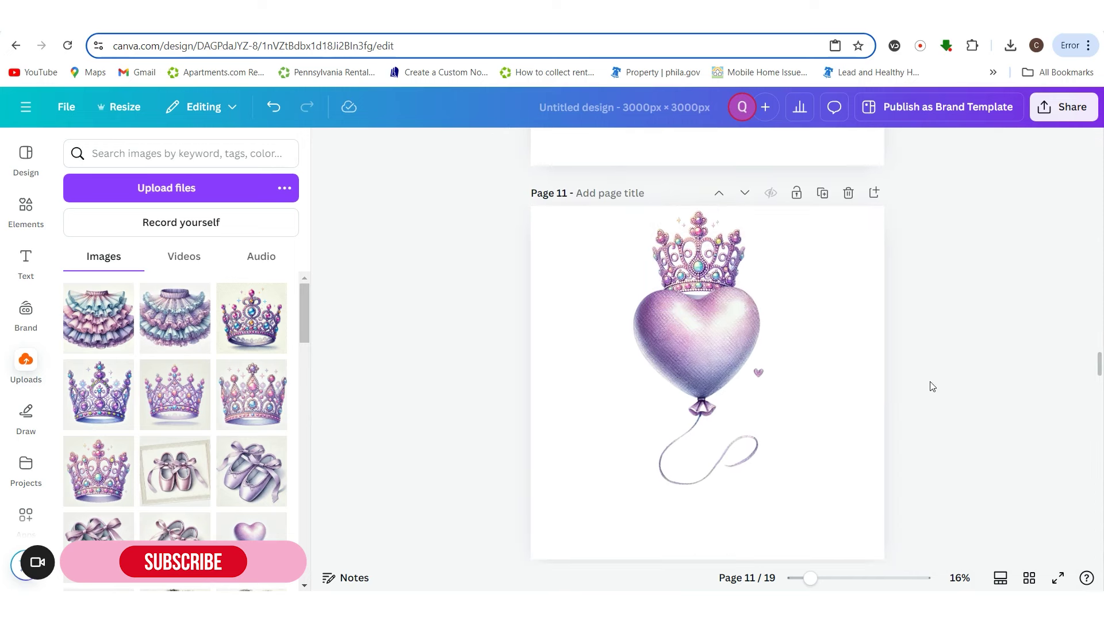
- Group the crown with the balloon, move the group down and enlarge it up to the page's upper edge
drag(578, 217, 830, 465)
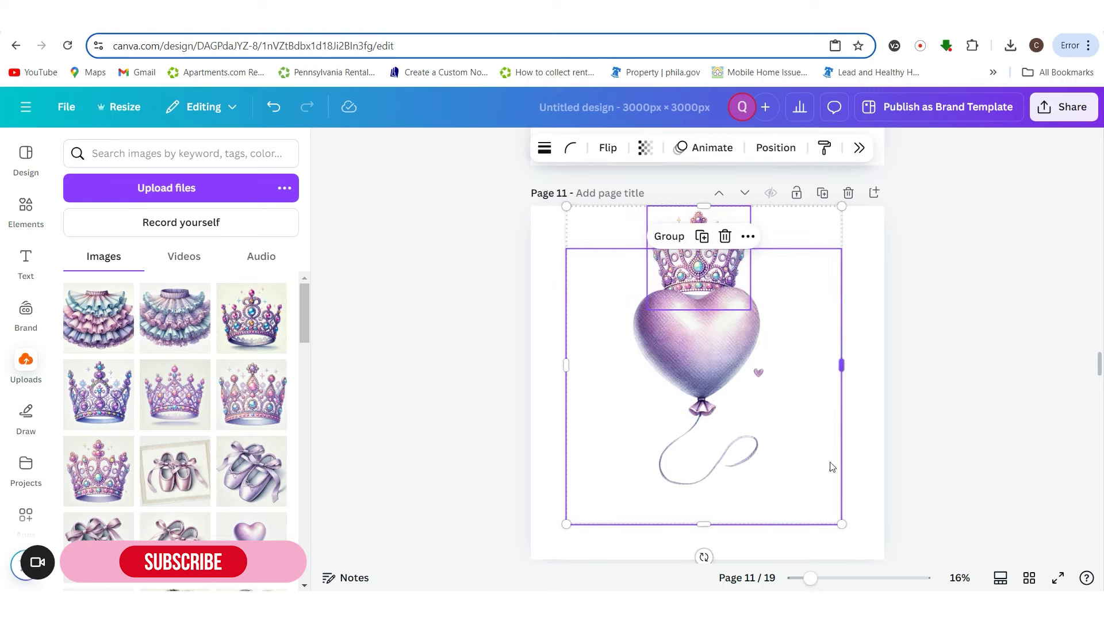
click(664, 236)
drag(696, 263, 700, 287)
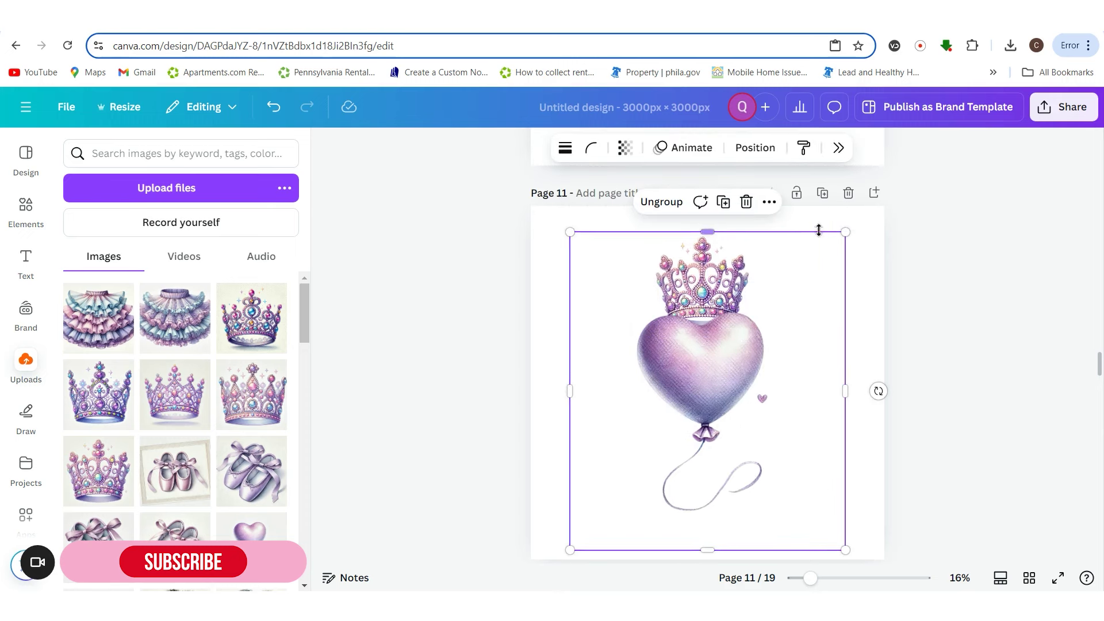
drag(847, 229, 871, 207)
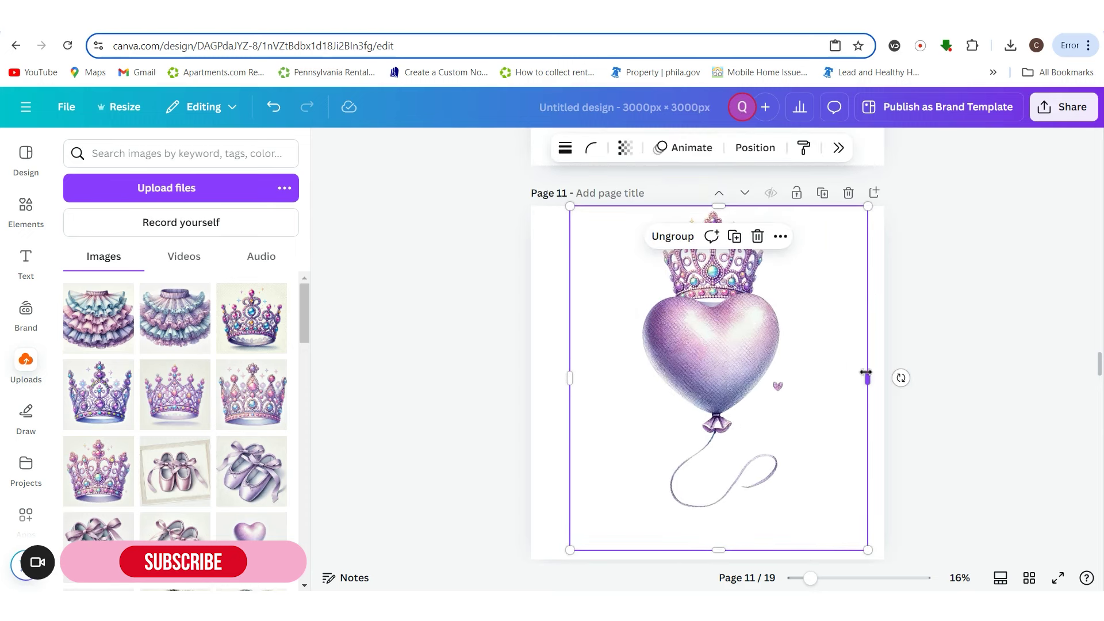
- Try to trim the empty space at the side and base of the crowned balloon group, undoing each attempt
drag(866, 373, 736, 354)
click(263, 107)
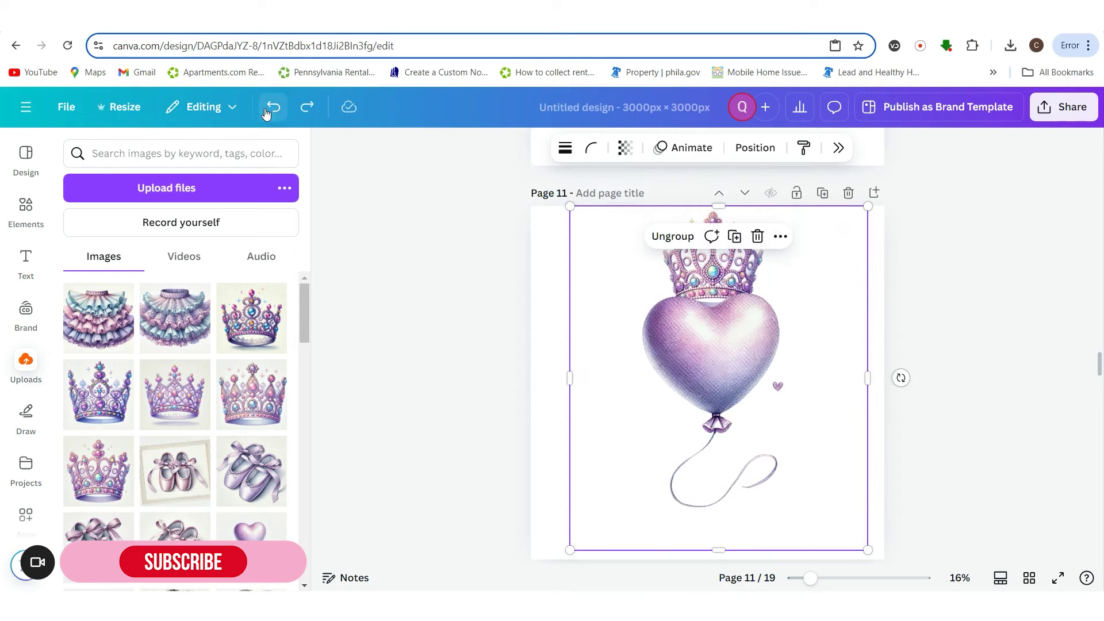
click(709, 267)
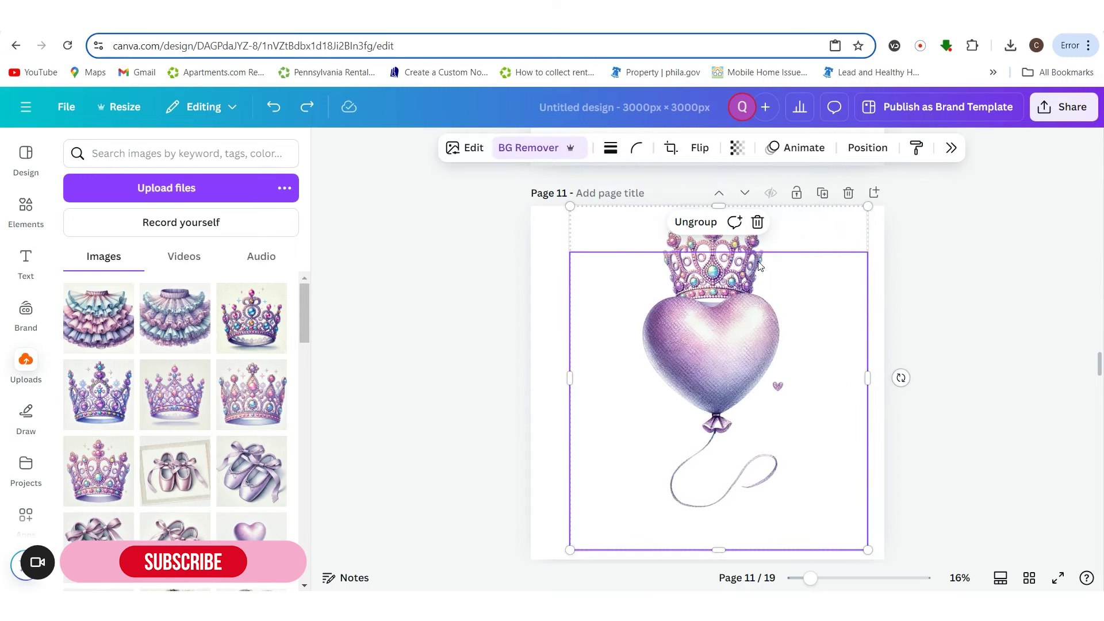
click(976, 384)
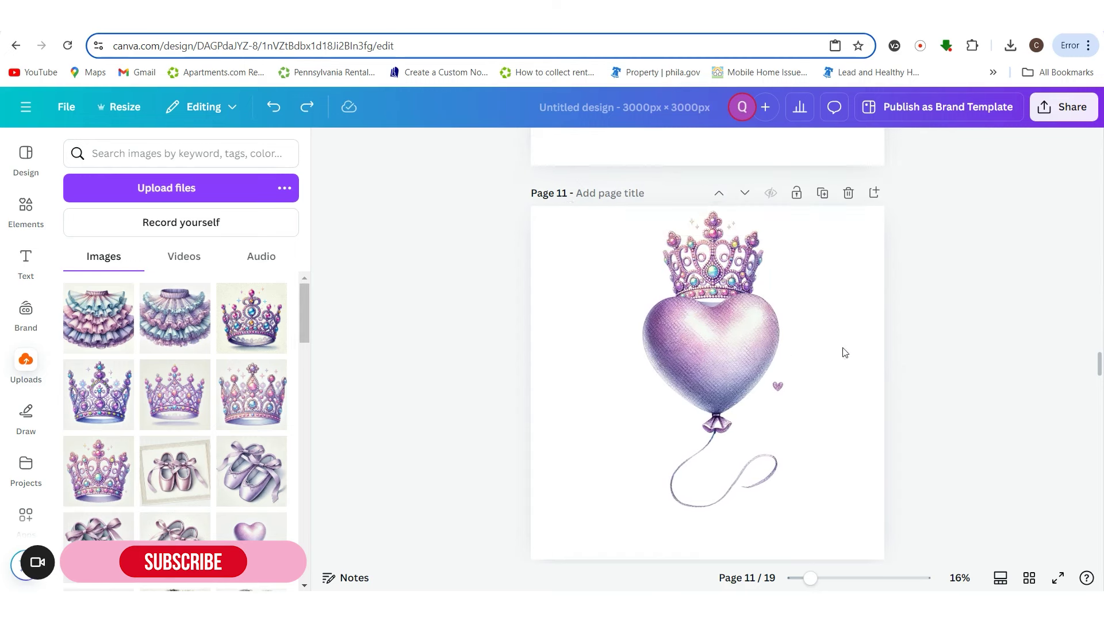
click(692, 262)
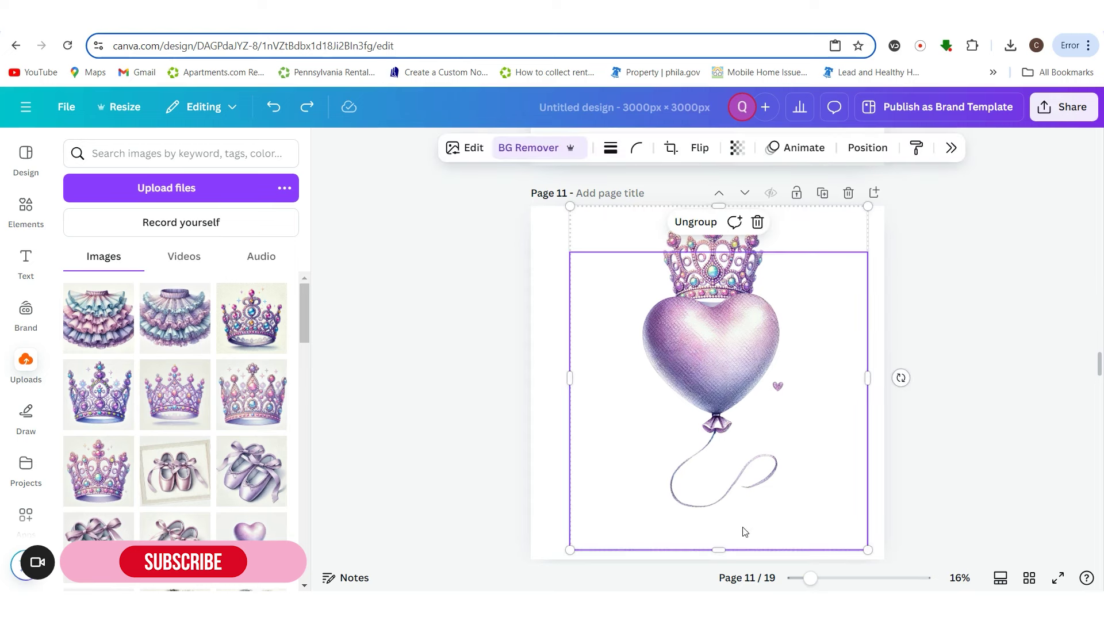
drag(724, 530, 724, 451)
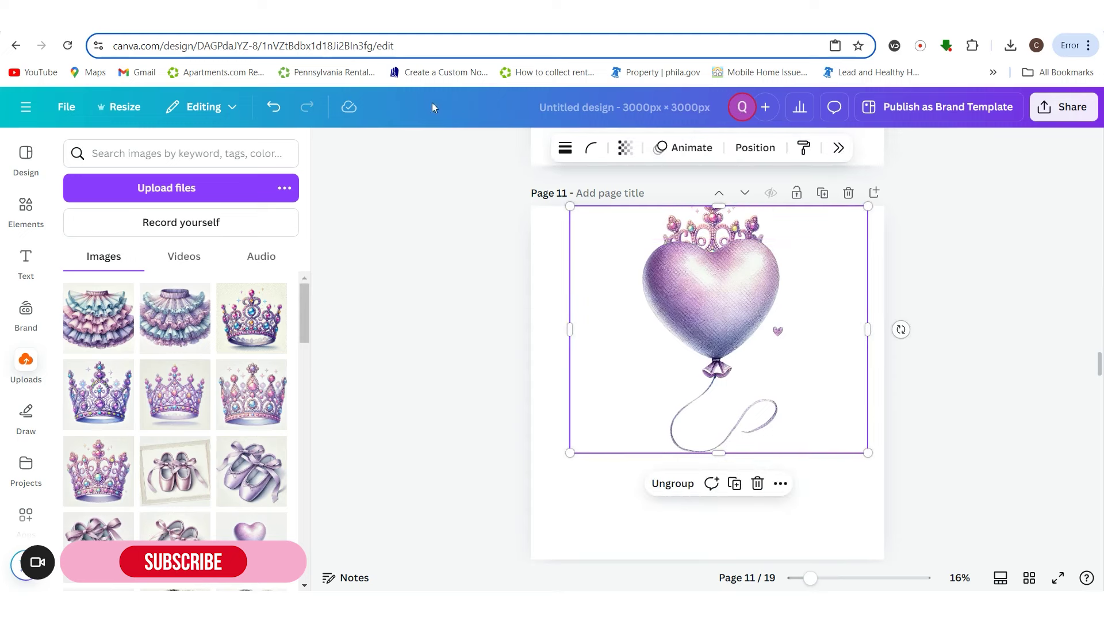
click(275, 114)
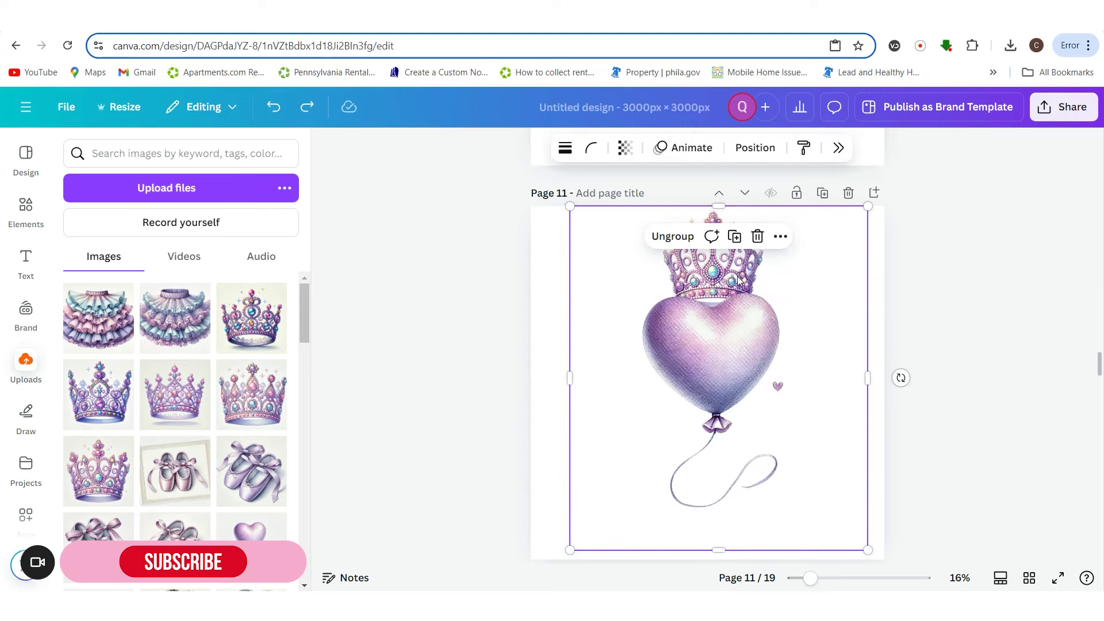
click(1000, 451)
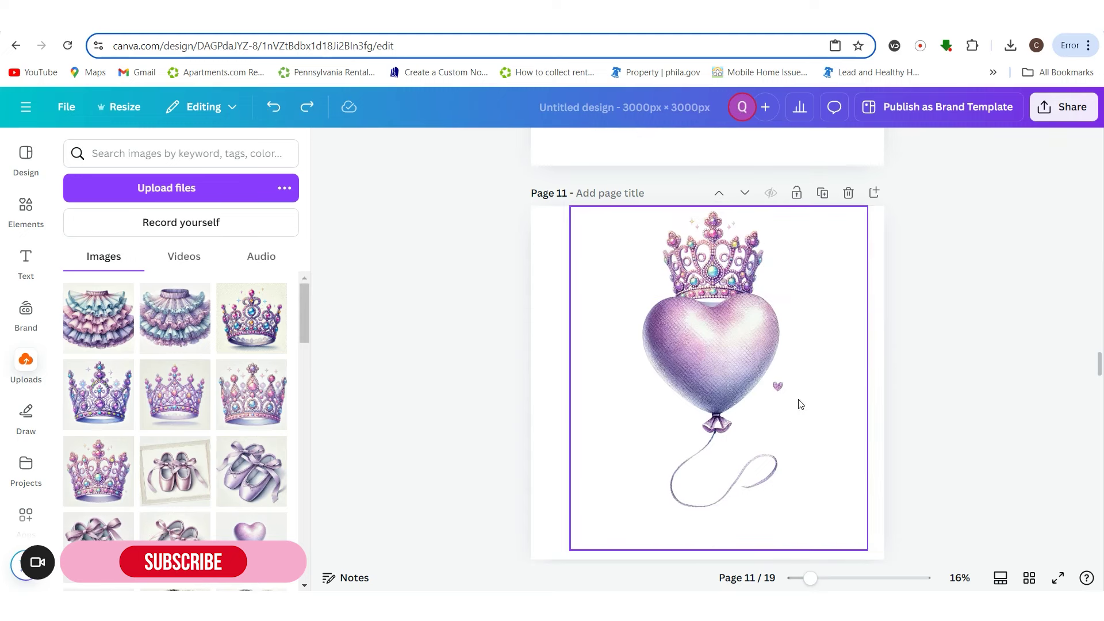
- Nudge the crowned balloon group slightly away from page 11's upper edge and check the page in full-screen view
drag(796, 402, 793, 406)
click(936, 476)
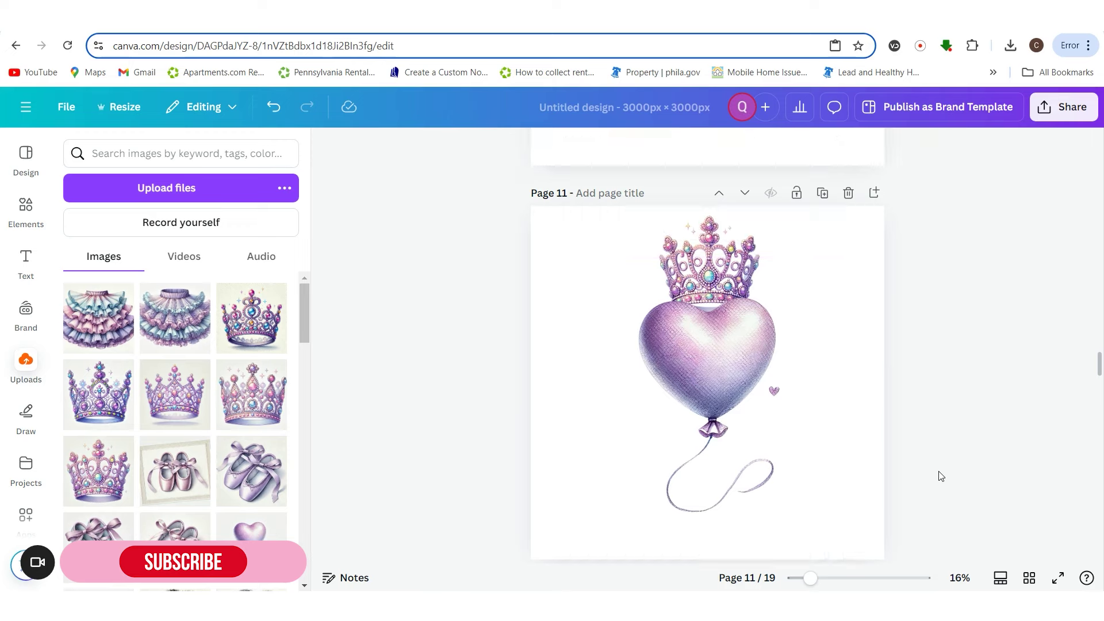
click(880, 483)
click(1057, 577)
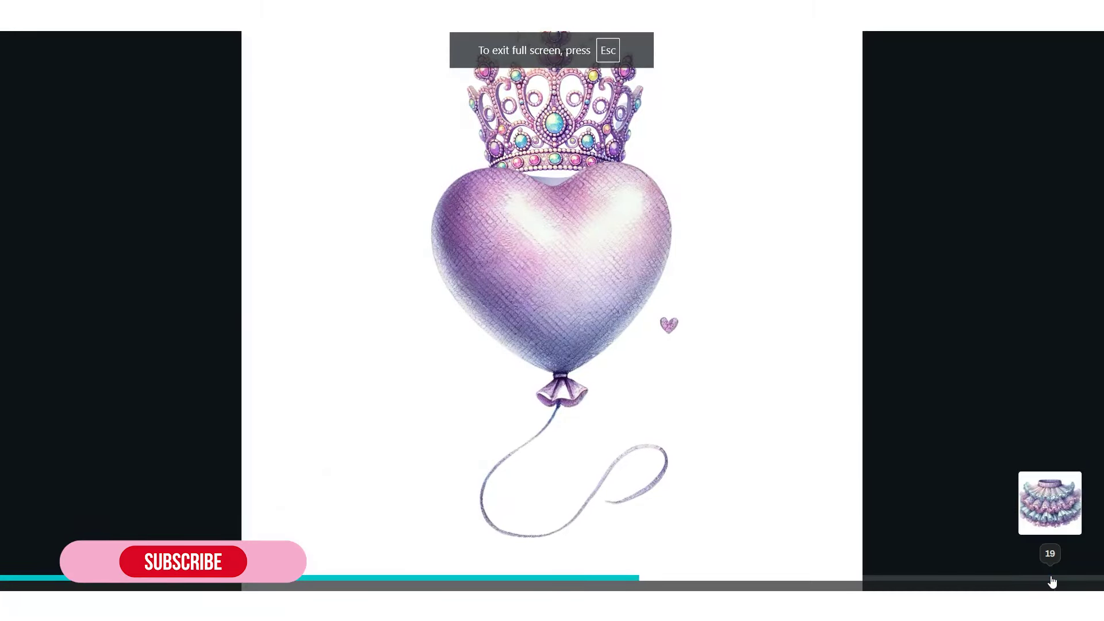
key(Escape)
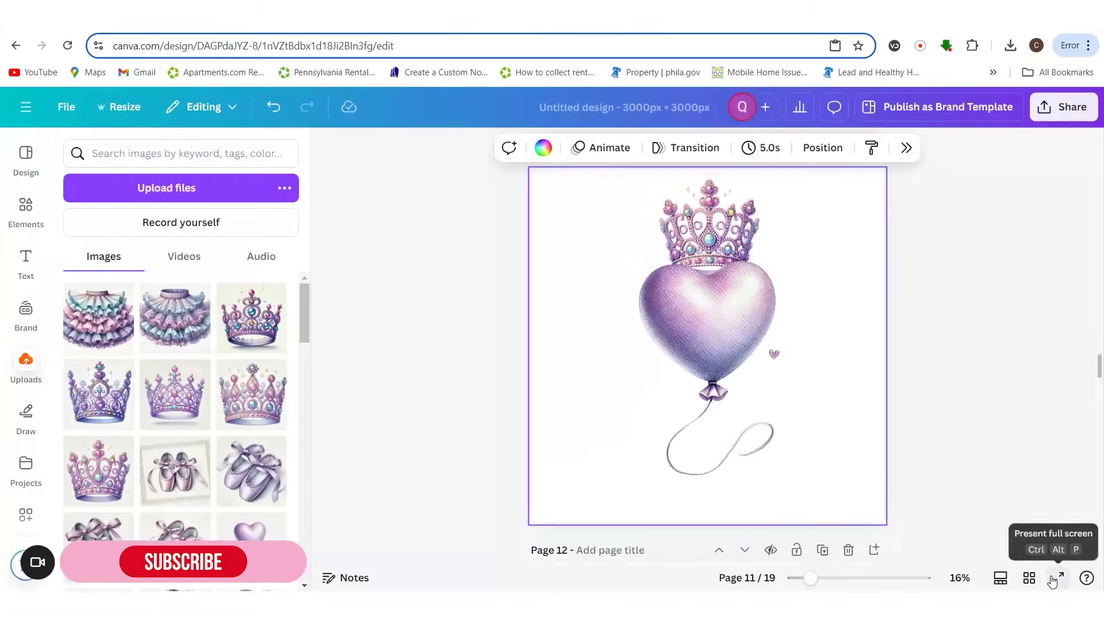
click(951, 417)
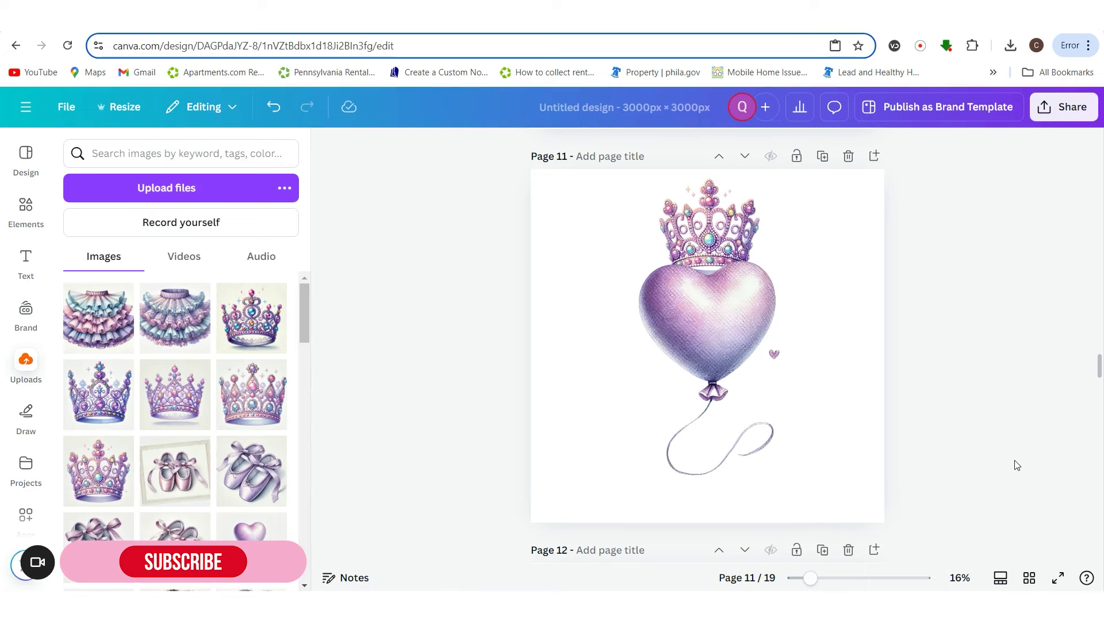
- Review all the clipart pages in the grid overview, from the fairies through the balloons, shoes and crowns to the tutu
click(1029, 578)
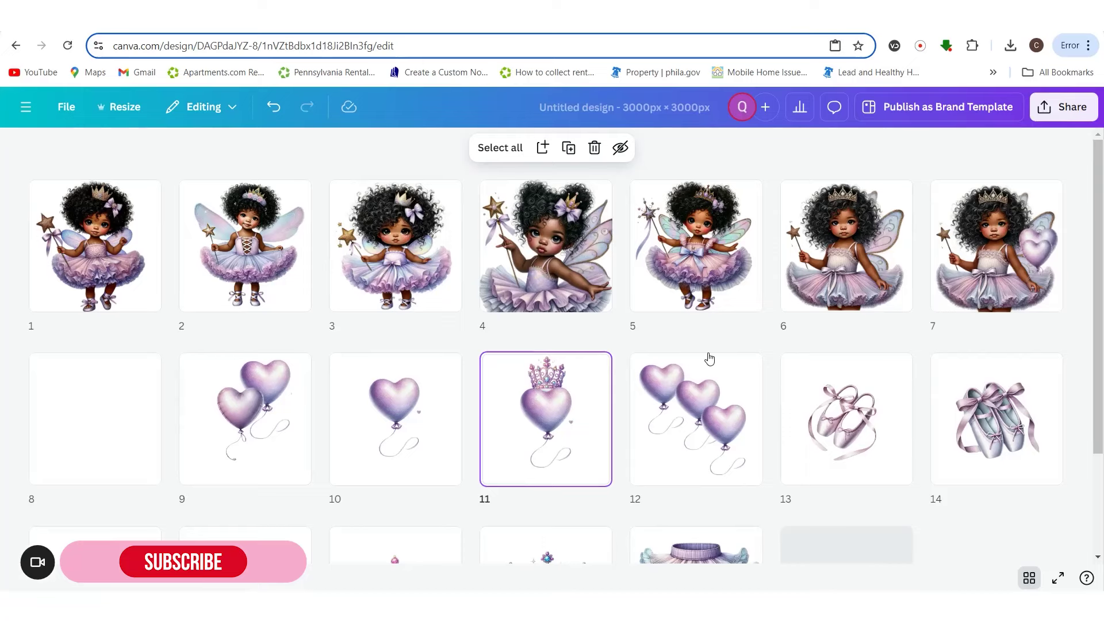
scroll(708, 360, down, 3)
scroll(708, 358, up, 3)
scroll(709, 358, down, 3)
scroll(709, 359, up, 3)
scroll(568, 432, down, 3)
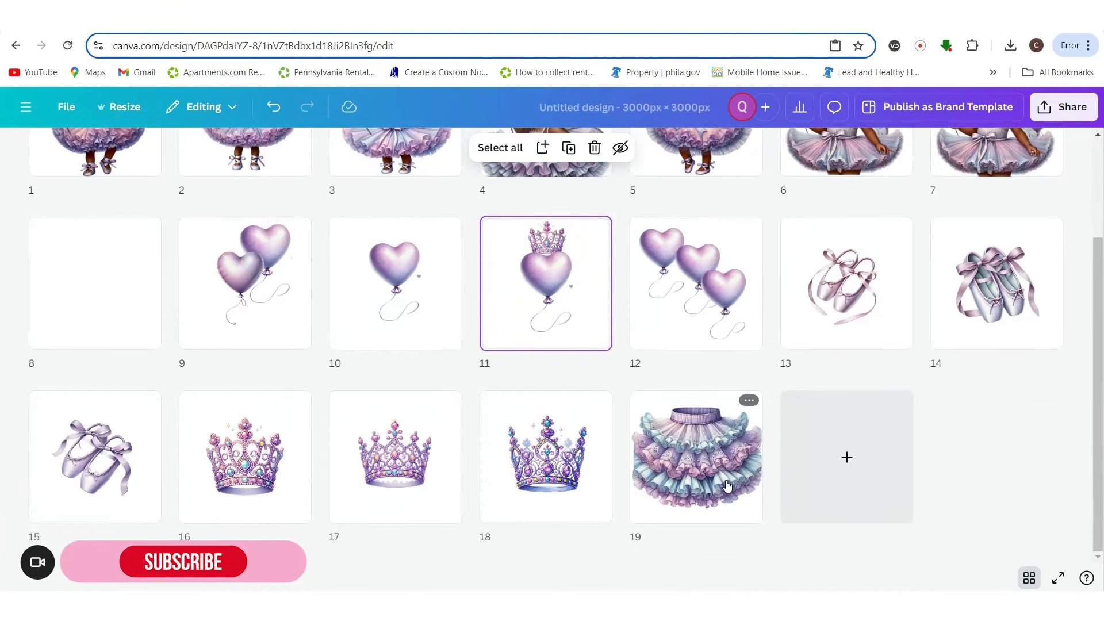
scroll(764, 488, up, 3)
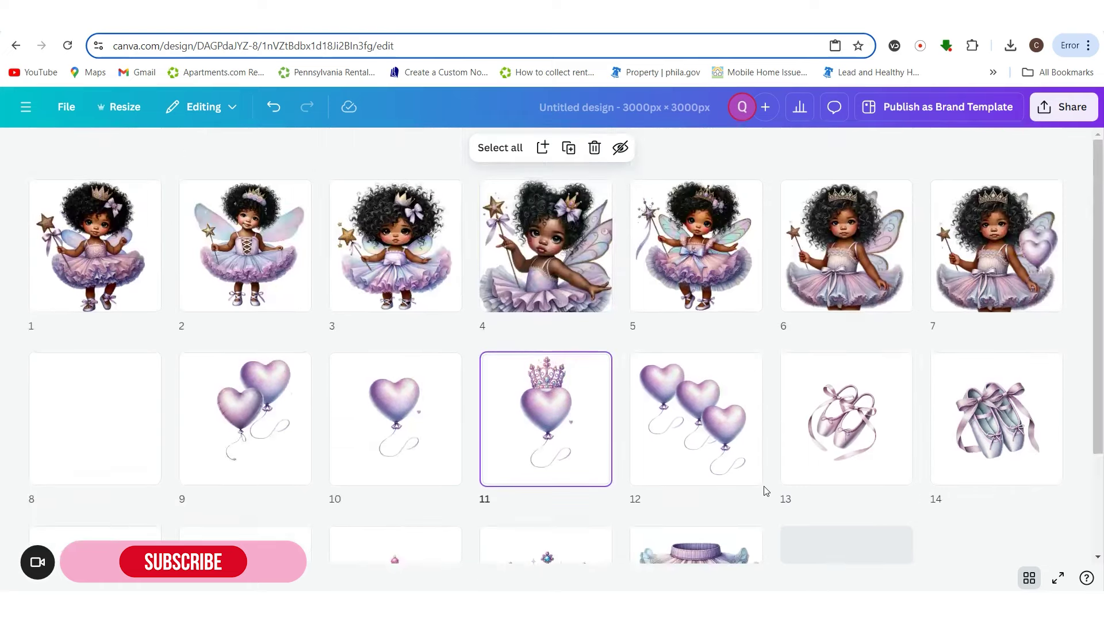